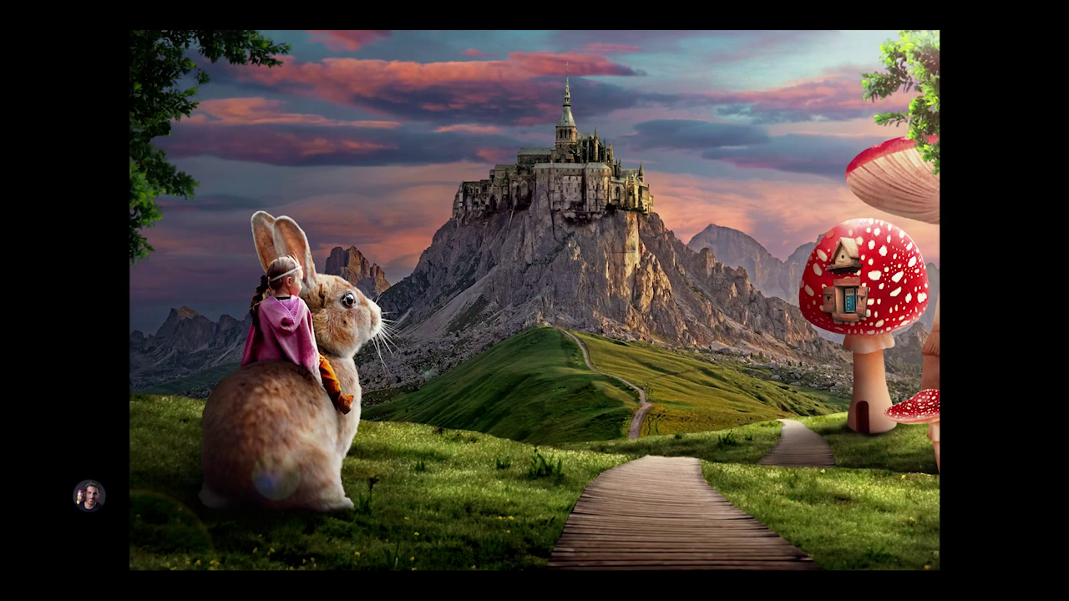
# - Open the File menu on the empty Photoshop start screen
pyautogui.click(30, 25)
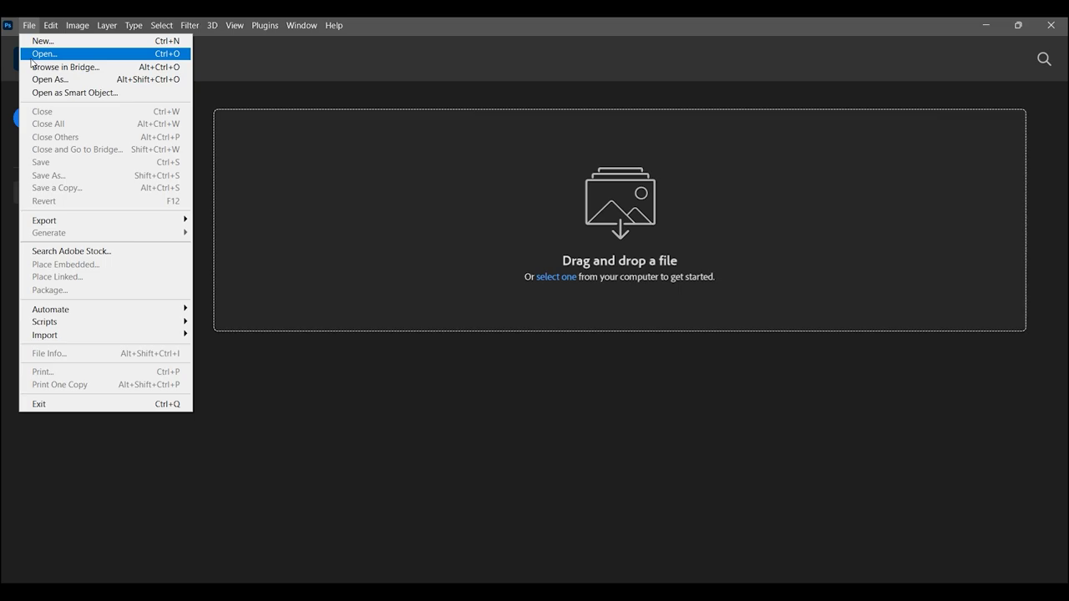
# - Open the mountain meadow photo and apply Shadows/Highlights with shadows 4, highlights 56, midtone +5
pyautogui.click(32, 57)
pyautogui.doubleClick(632, 135)
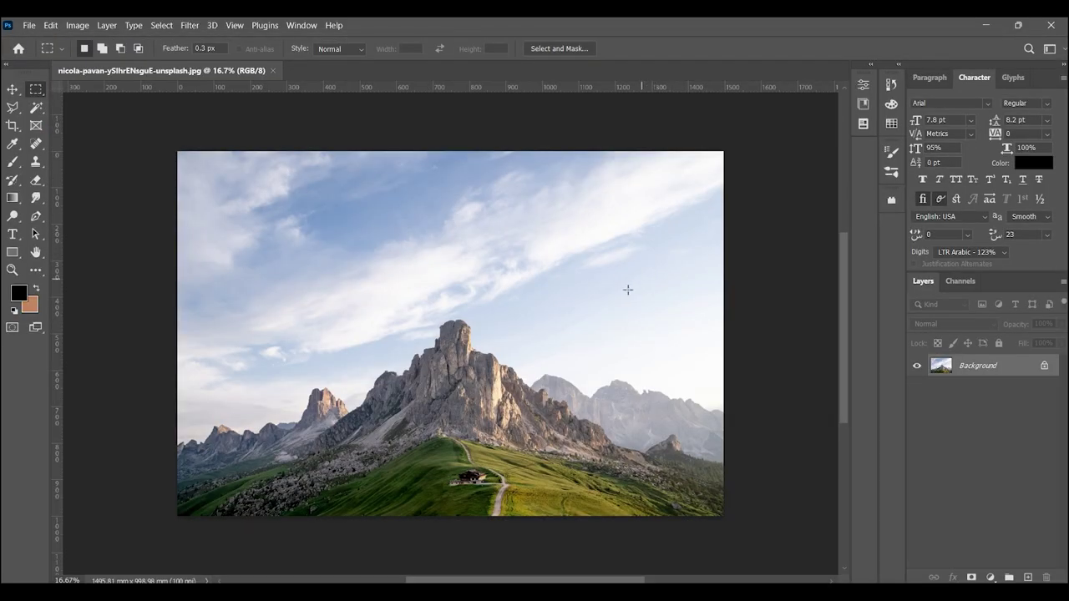
pyautogui.click(77, 25)
pyautogui.moveTo(98, 60)
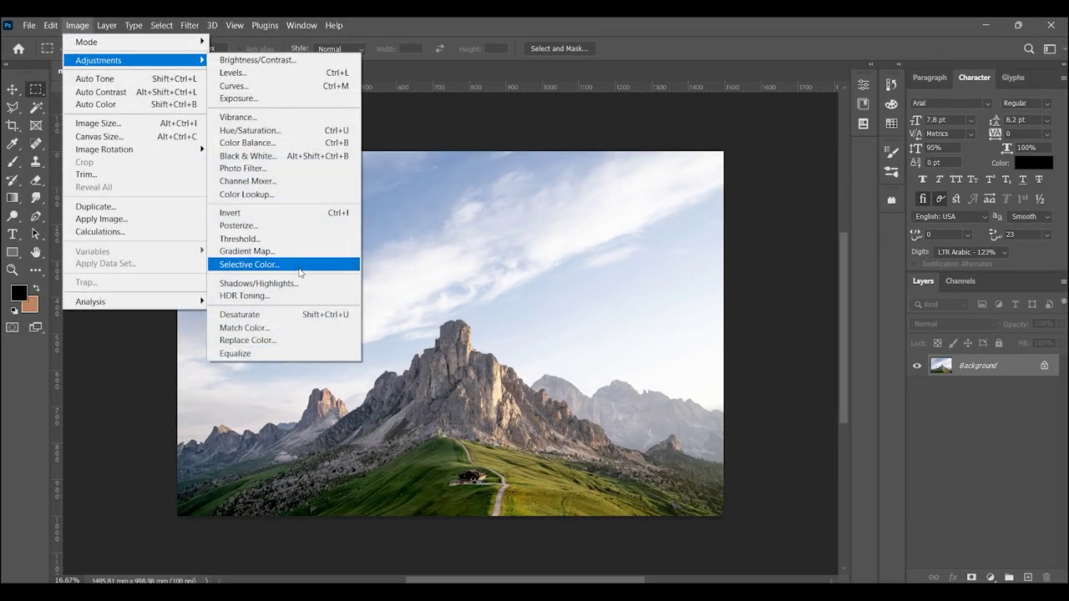
pyautogui.click(338, 284)
pyautogui.moveTo(351, 109); pyautogui.dragTo(757, 98)
pyautogui.moveTo(735, 144); pyautogui.dragTo(707, 153)
pyautogui.moveTo(702, 230); pyautogui.dragTo(762, 235)
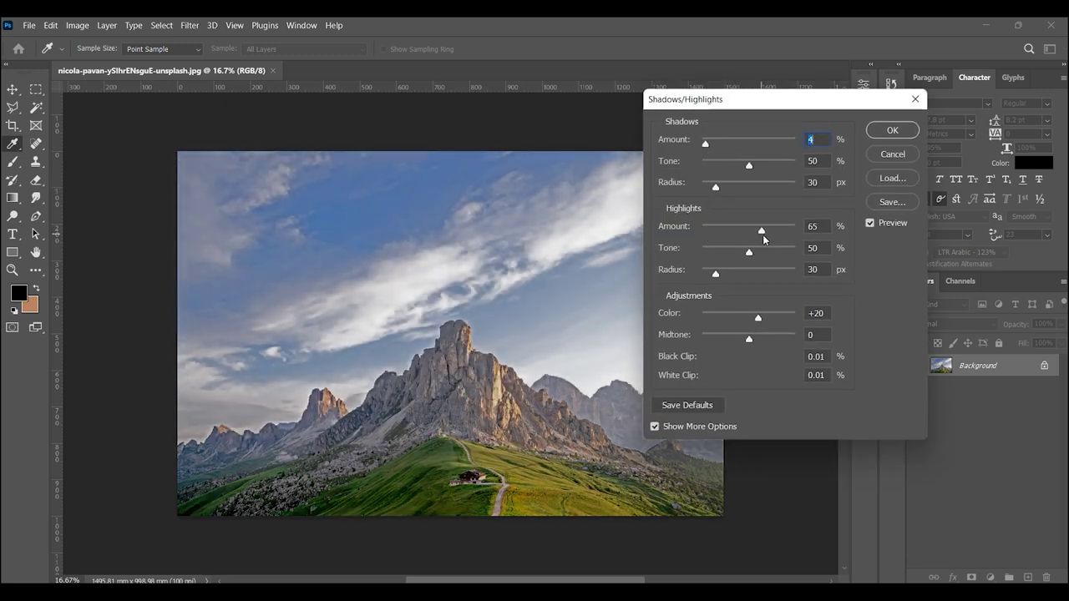
pyautogui.moveTo(760, 340); pyautogui.dragTo(750, 340)
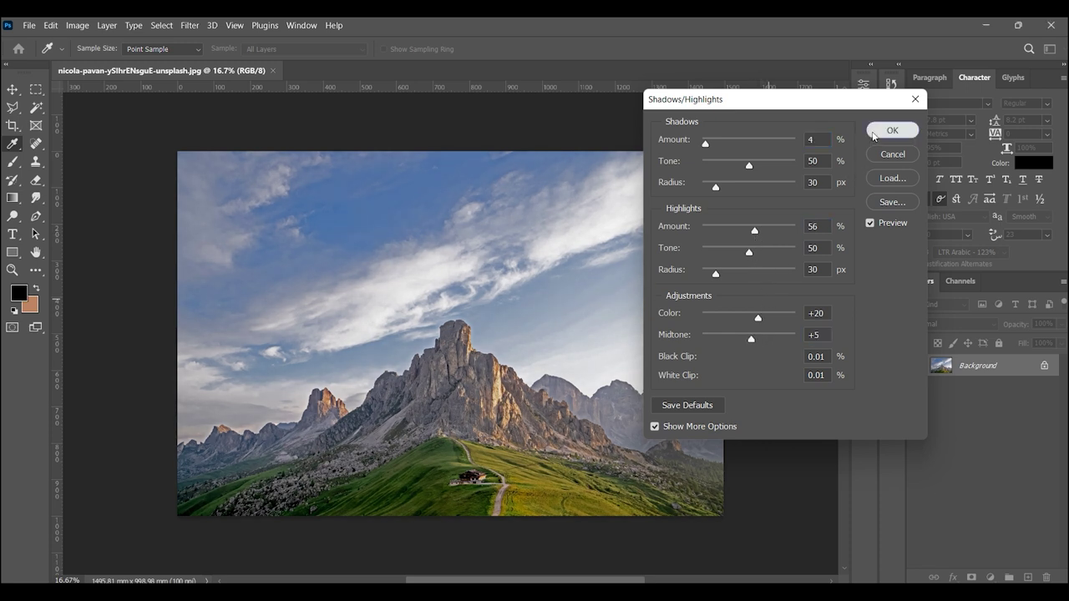
pyautogui.click(890, 131)
pyautogui.click(12, 270)
pyautogui.moveTo(543, 409)
pyautogui.mouseDown()
pyautogui.moveTo(568, 347)
pyautogui.moveTo(506, 355)
pyautogui.mouseUp()
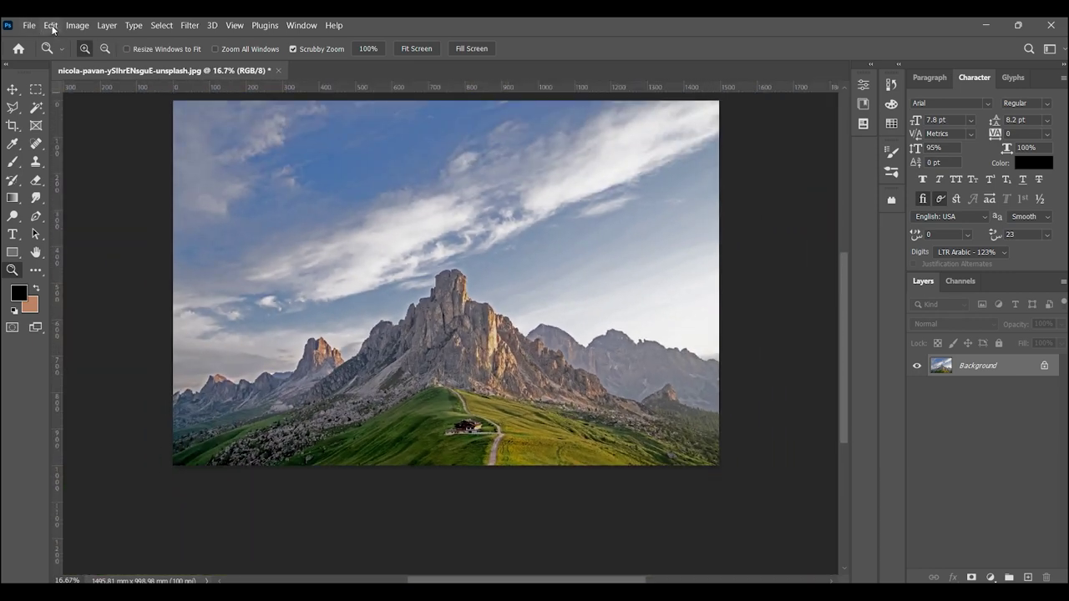
# - Convert the locked Background into Layer 0 and duplicate it with Ctrl+J
pyautogui.moveTo(301, 221); pyautogui.dragTo(308, 242)
pyautogui.doubleClick(977, 366)
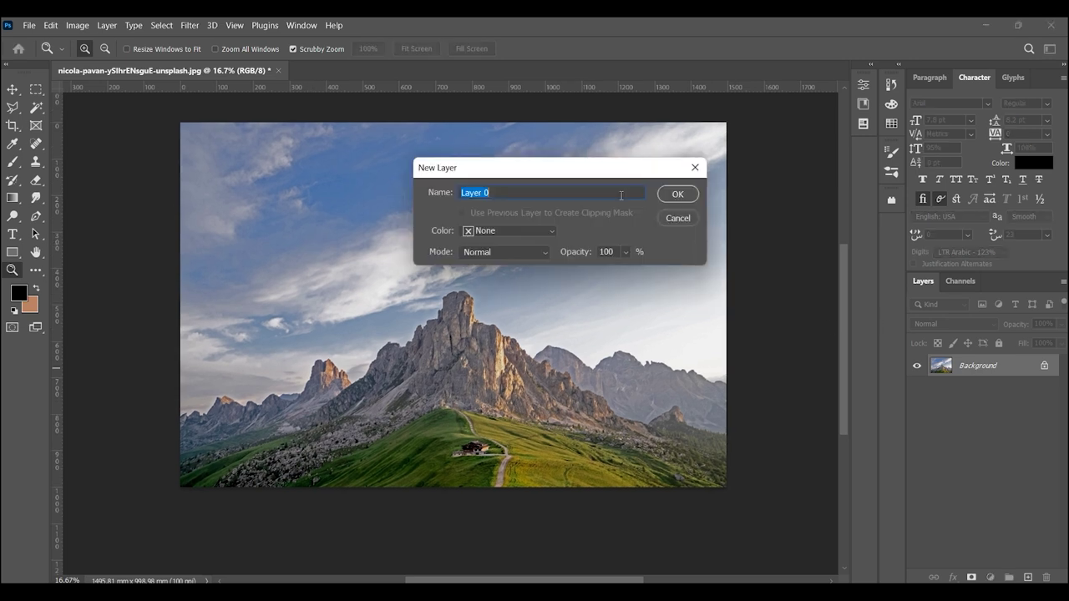
pyautogui.click(672, 193)
pyautogui.hotkey('ctrl', 'j')
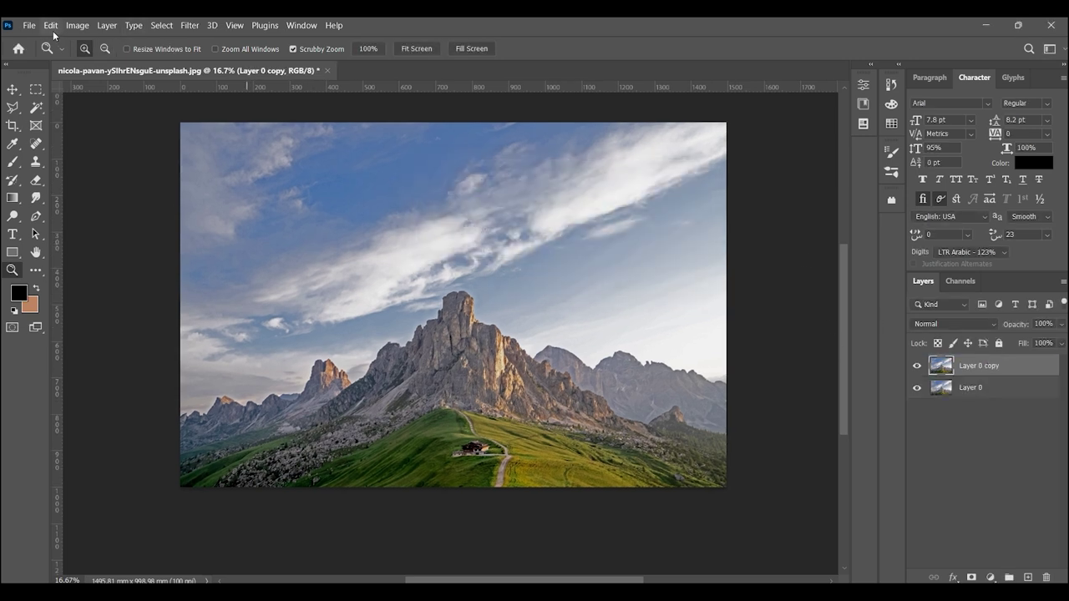
# - Apply Sky Replacement with a pink cloud sky, brightness -3 and scale 115
pyautogui.click(52, 27)
pyautogui.click(92, 366)
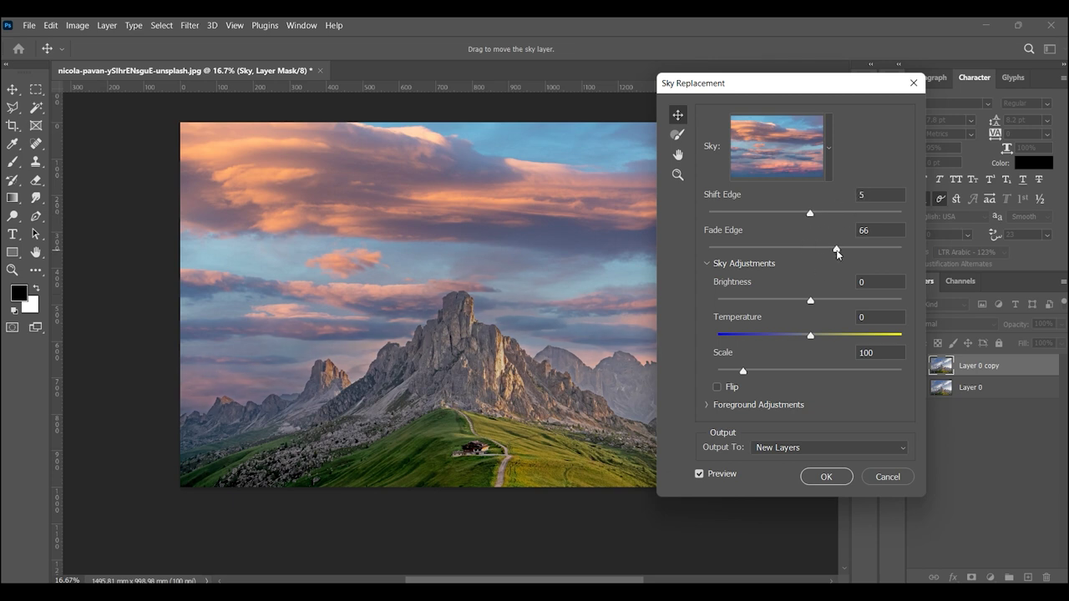
pyautogui.moveTo(788, 303); pyautogui.dragTo(807, 306)
pyautogui.moveTo(763, 372)
pyautogui.mouseDown()
pyautogui.moveTo(729, 373)
pyautogui.moveTo(753, 375)
pyautogui.mouseUp()
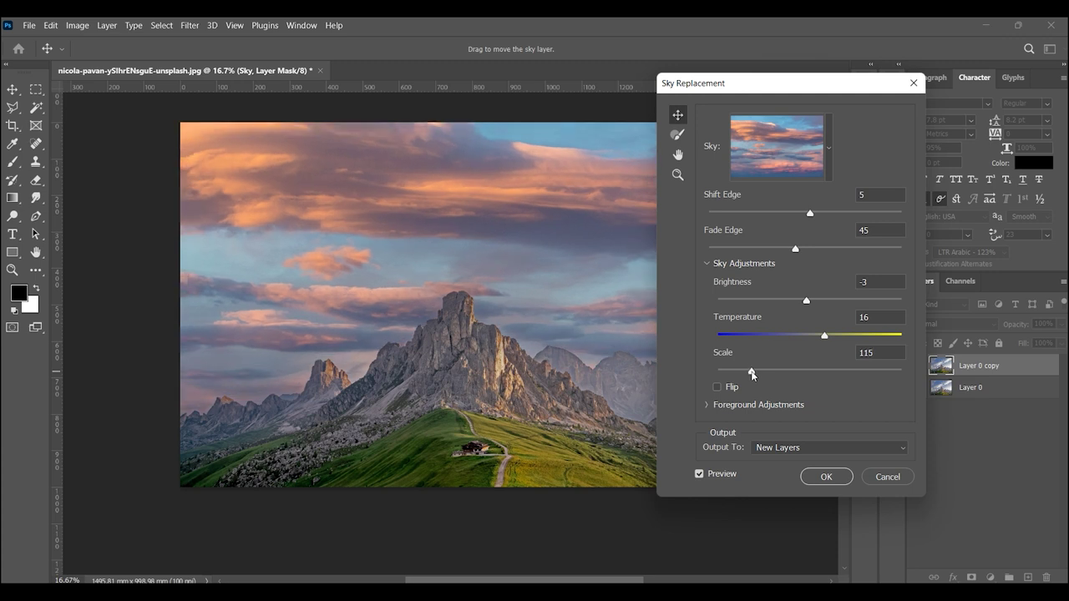
pyautogui.click(833, 482)
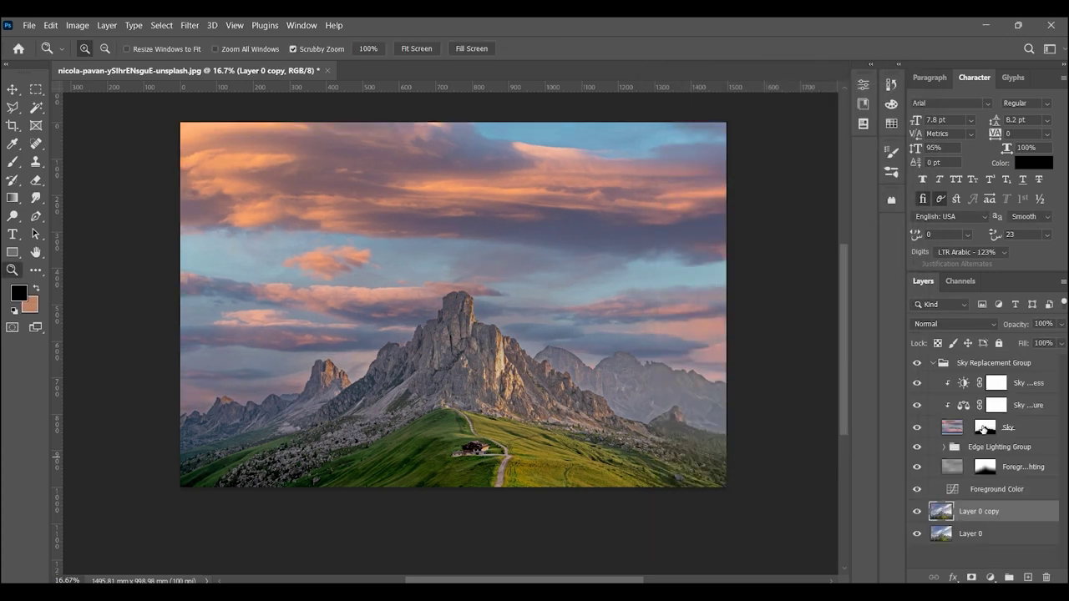
# - Select the collapsed Sky Replacement Group, Layer 0 copy and Layer 0, and drag them upward
pyautogui.click(982, 428)
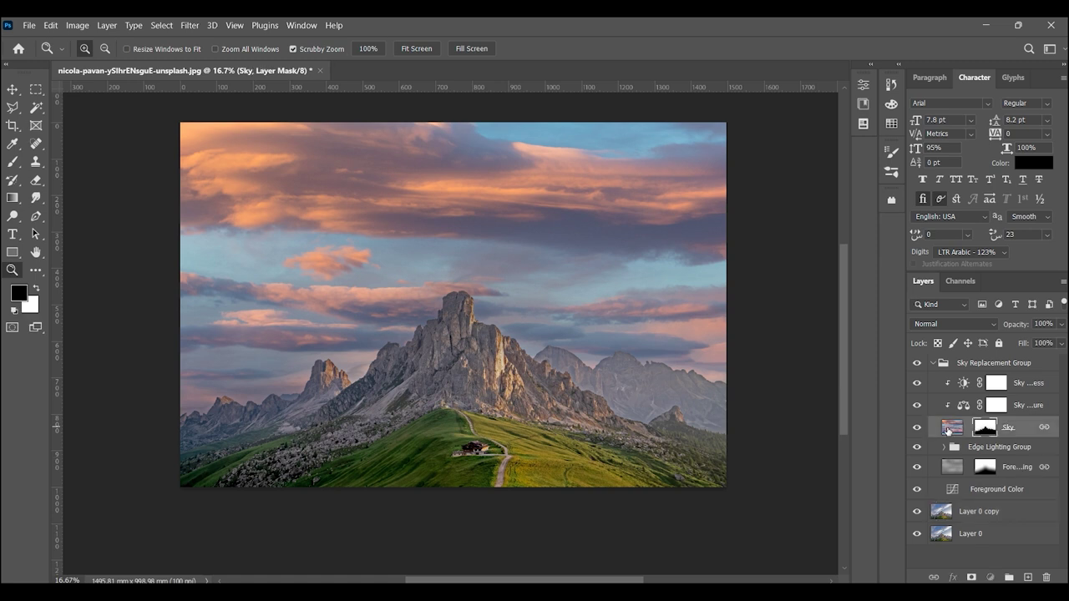
pyautogui.click(950, 427)
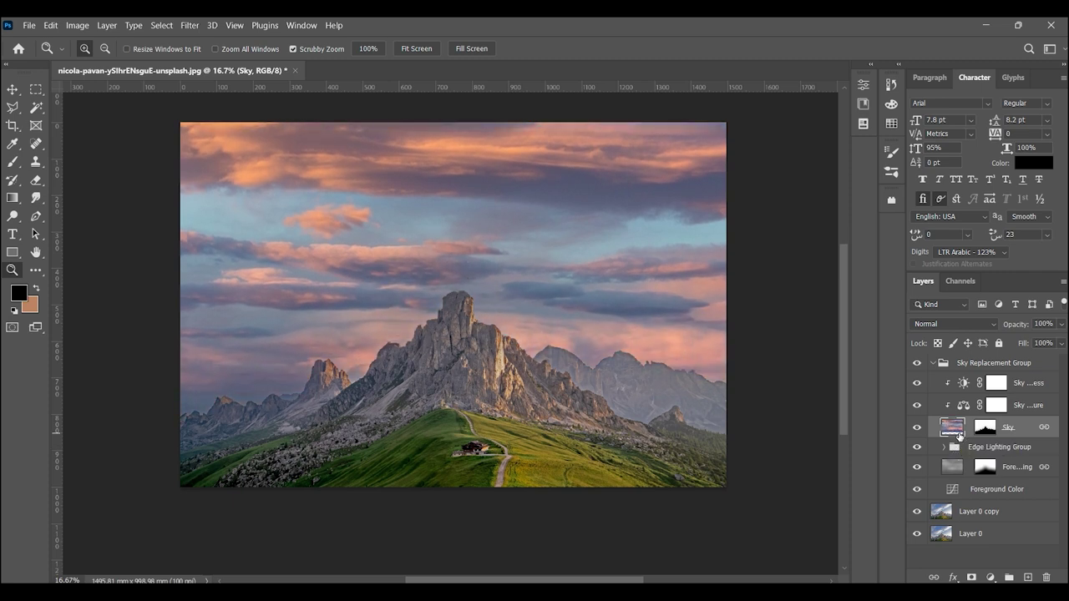
pyautogui.click(933, 362)
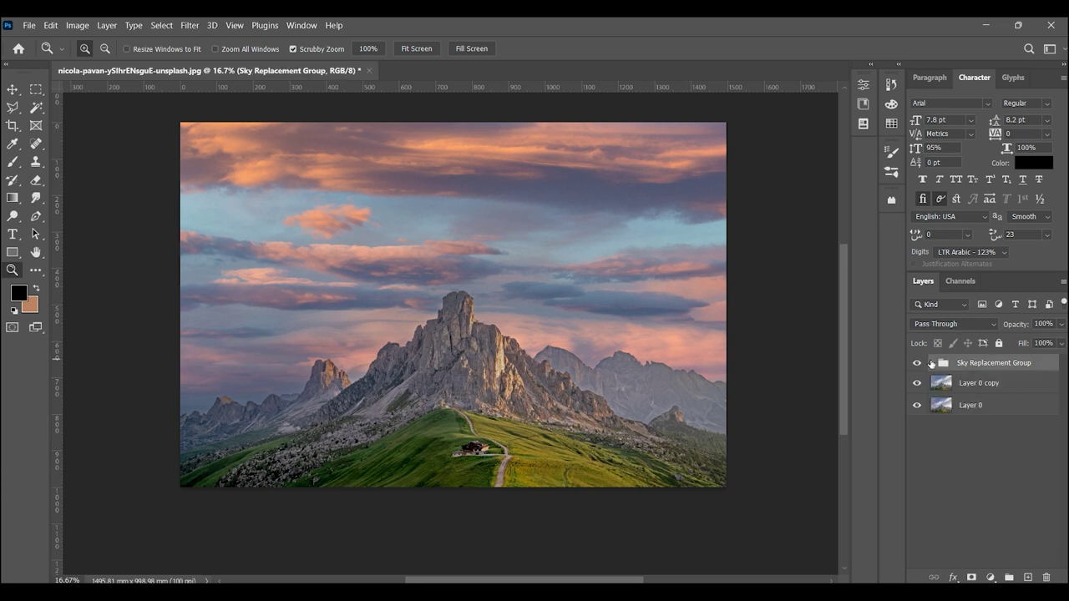
pyautogui.keyDown('shift'); pyautogui.click(992, 408); pyautogui.keyUp('shift')
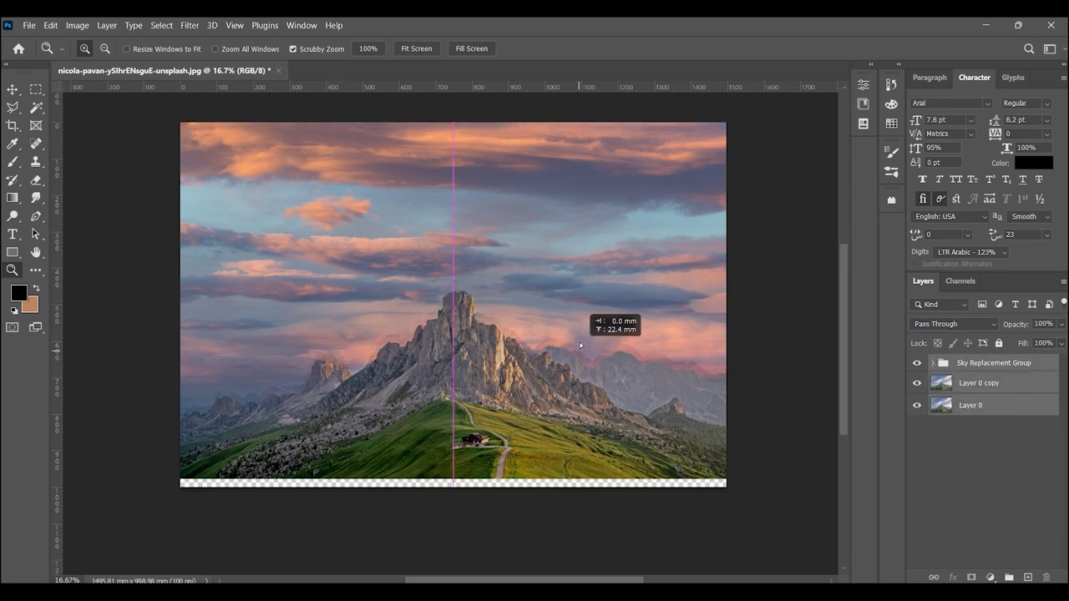
pyautogui.click(979, 367)
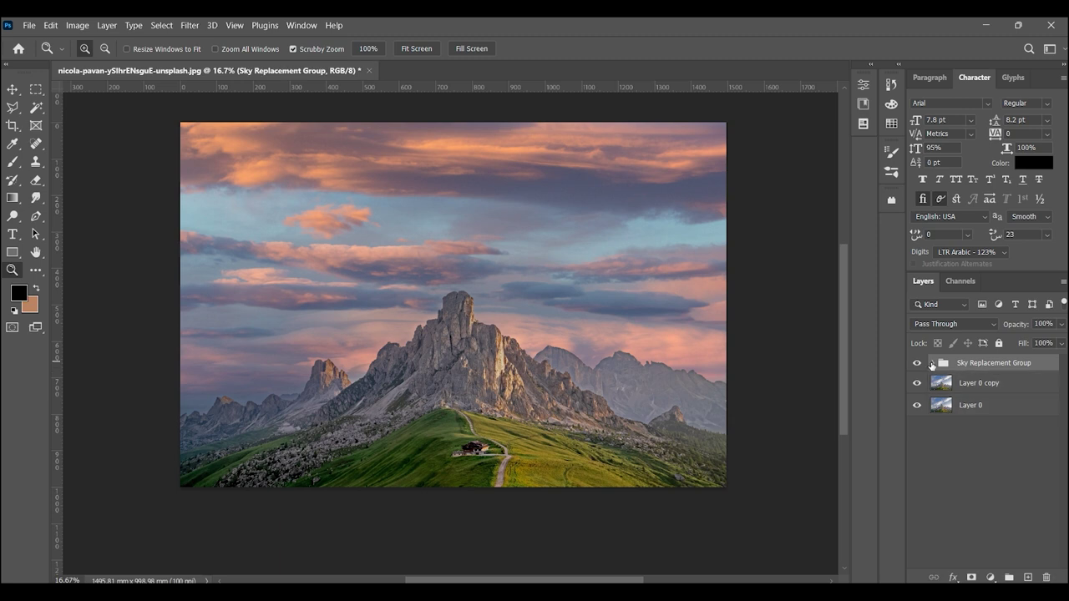
pyautogui.click(932, 363)
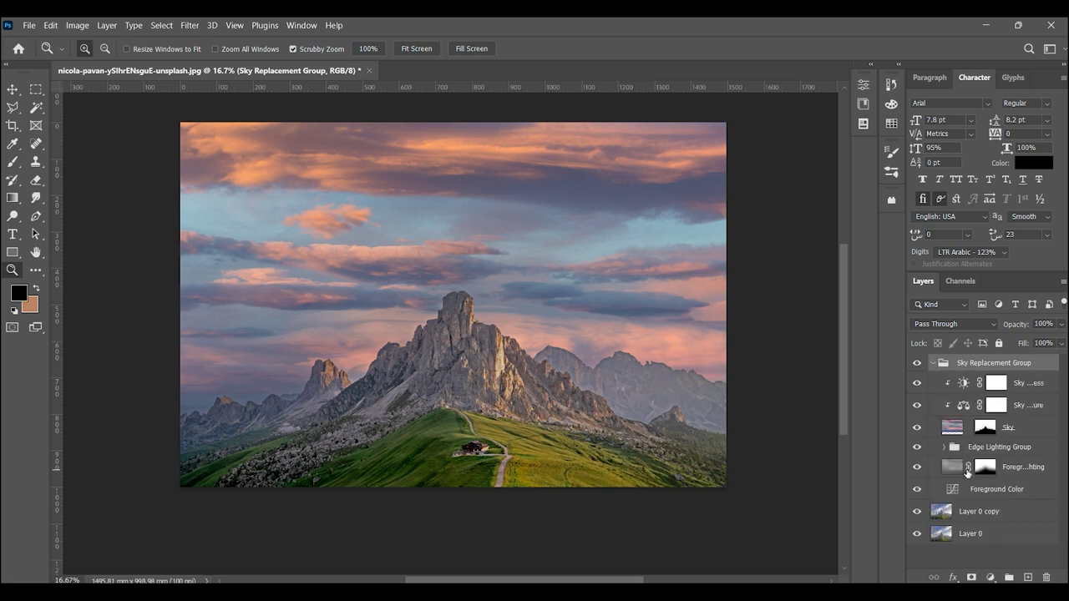
pyautogui.click(933, 362)
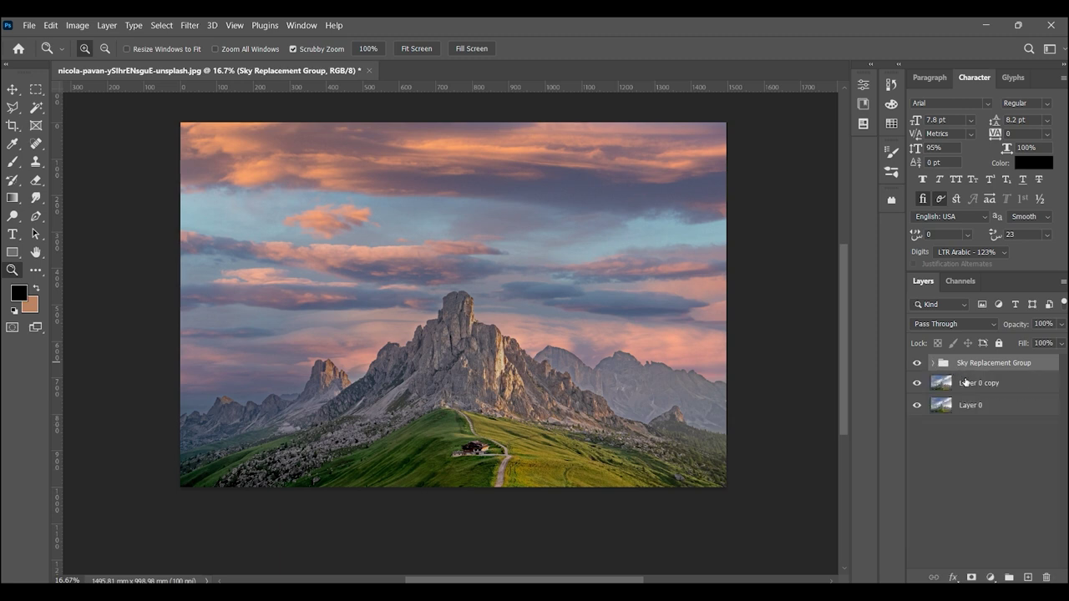
pyautogui.keyDown('shift'); pyautogui.click(964, 382); pyautogui.keyUp('shift')
pyautogui.keyDown('shift'); pyautogui.click(977, 407); pyautogui.keyUp('shift')
pyautogui.moveTo(606, 364); pyautogui.dragTo(606, 313)
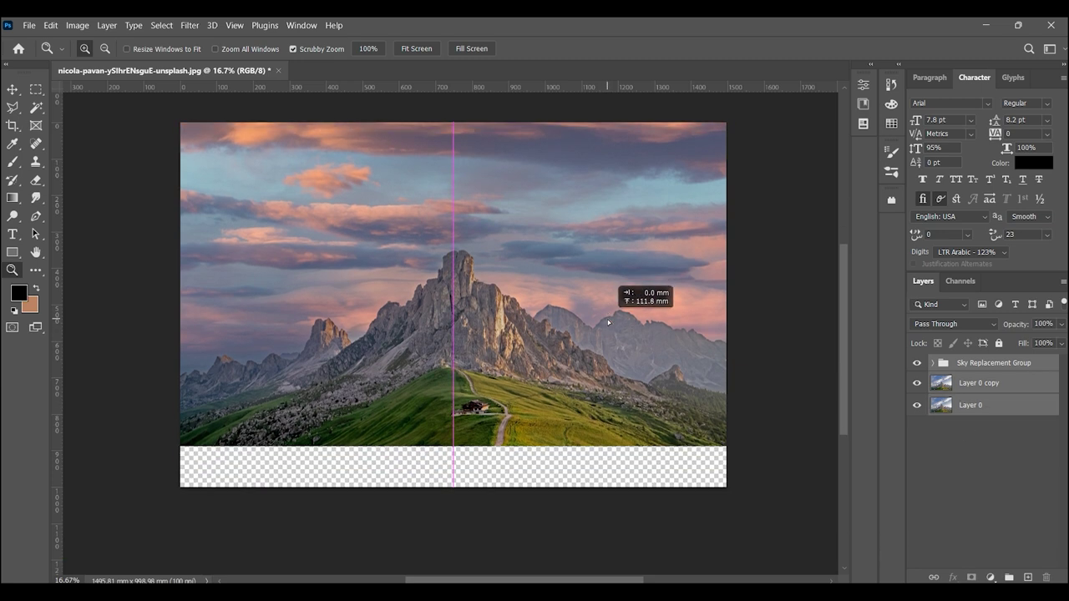
pyautogui.click(29, 25)
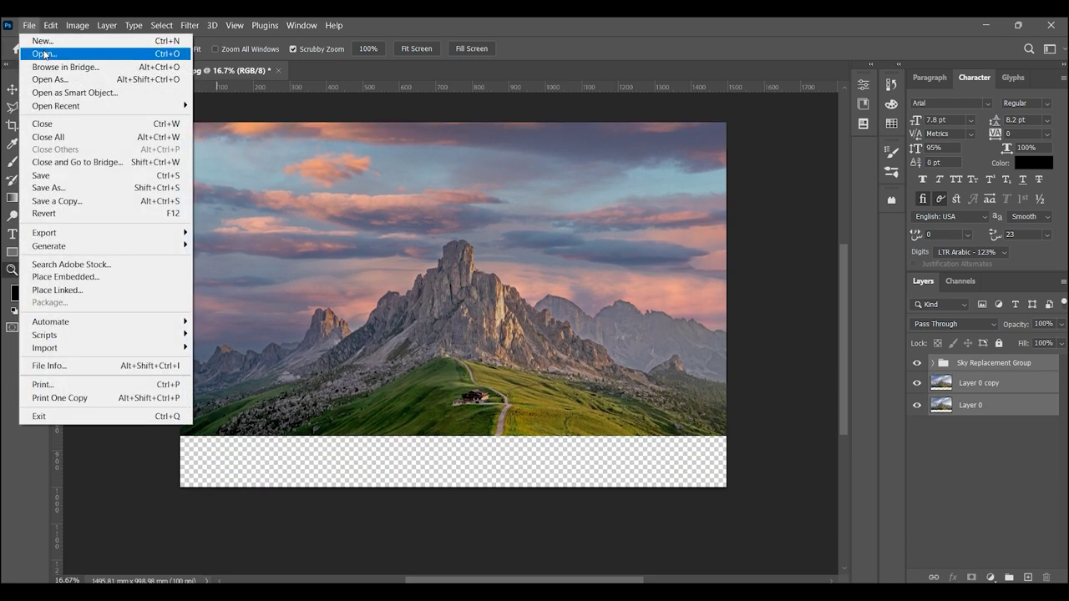
# - Open the castle-on-a-rock photo and zoom in to inspect the castle
pyautogui.click(39, 54)
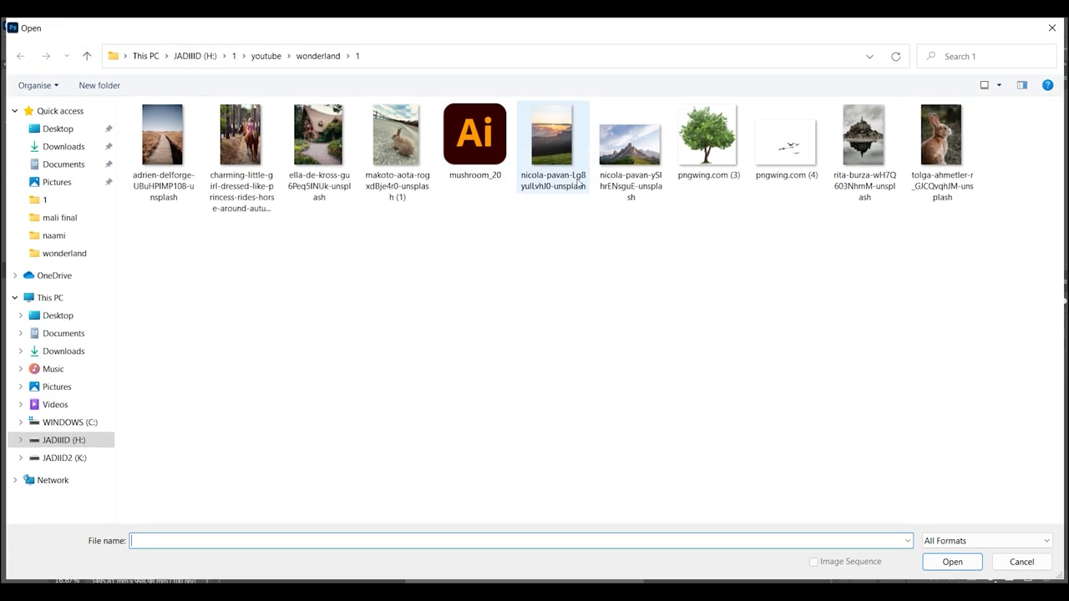
pyautogui.click(861, 156)
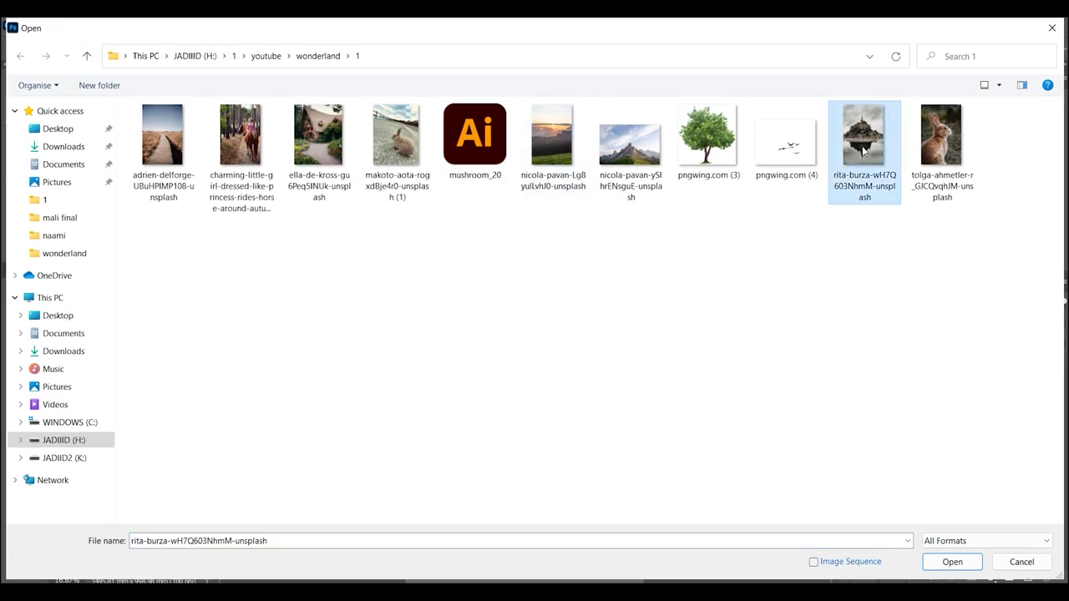
pyautogui.doubleClick(862, 151)
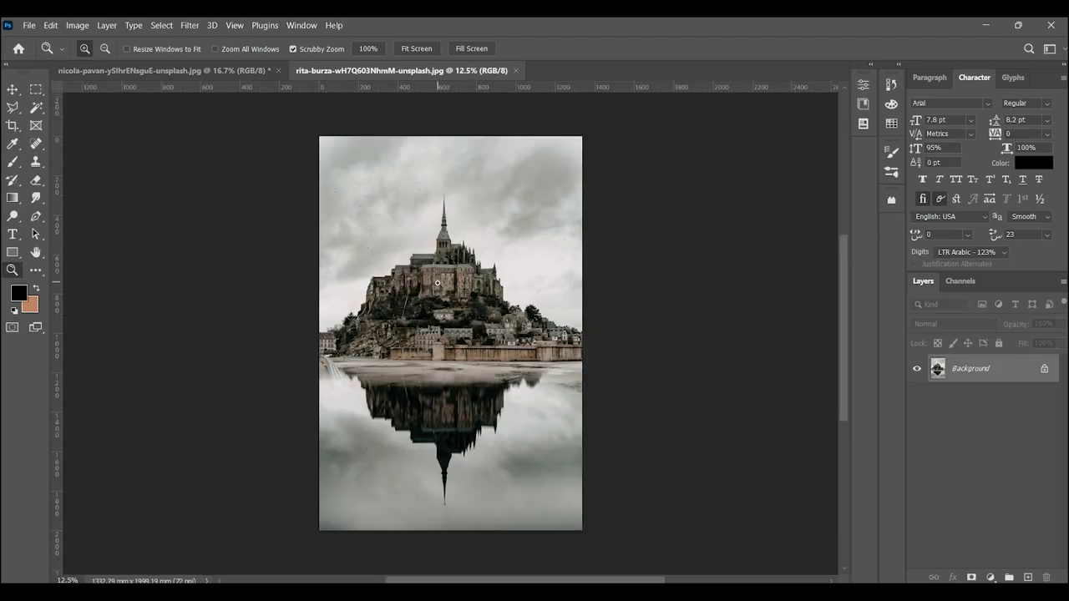
pyautogui.click(437, 283)
pyautogui.click(437, 283)
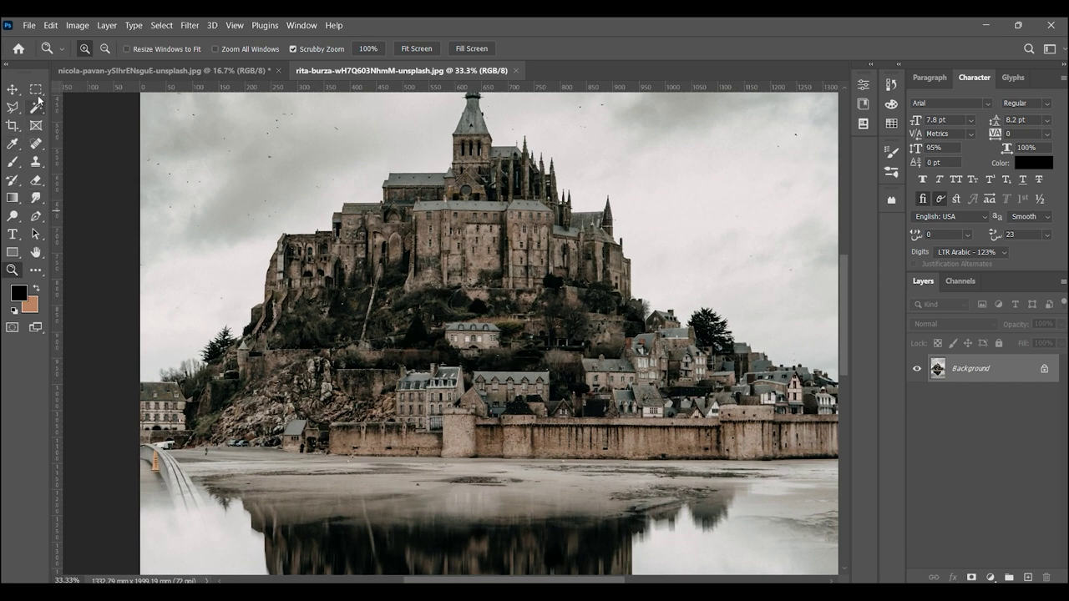
pyautogui.moveTo(310, 228); pyautogui.dragTo(311, 336)
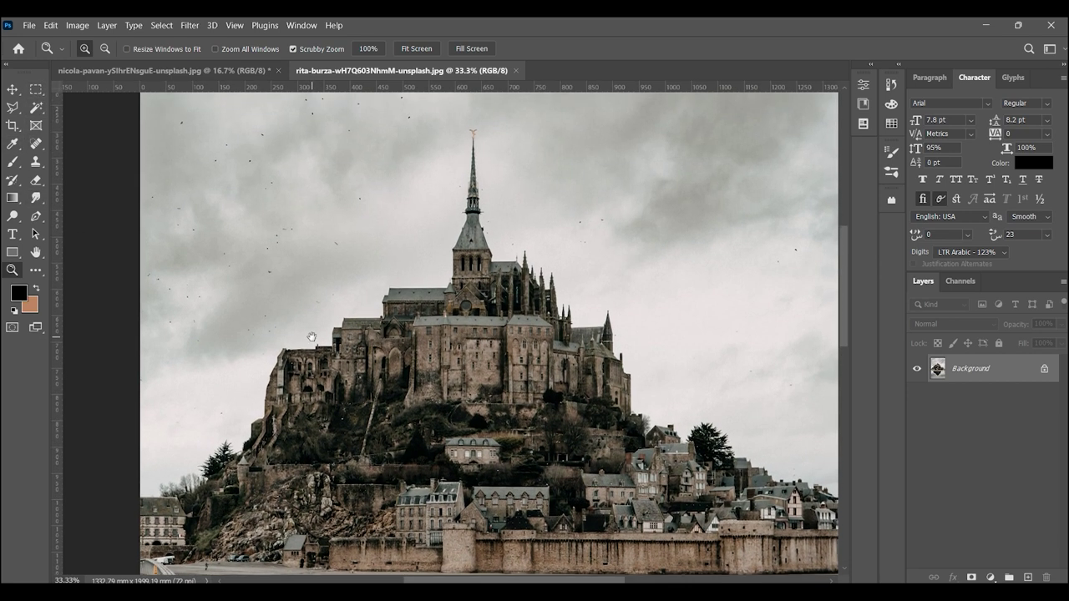
pyautogui.keyDown('alt'); pyautogui.click(595, 344); pyautogui.keyUp('alt')
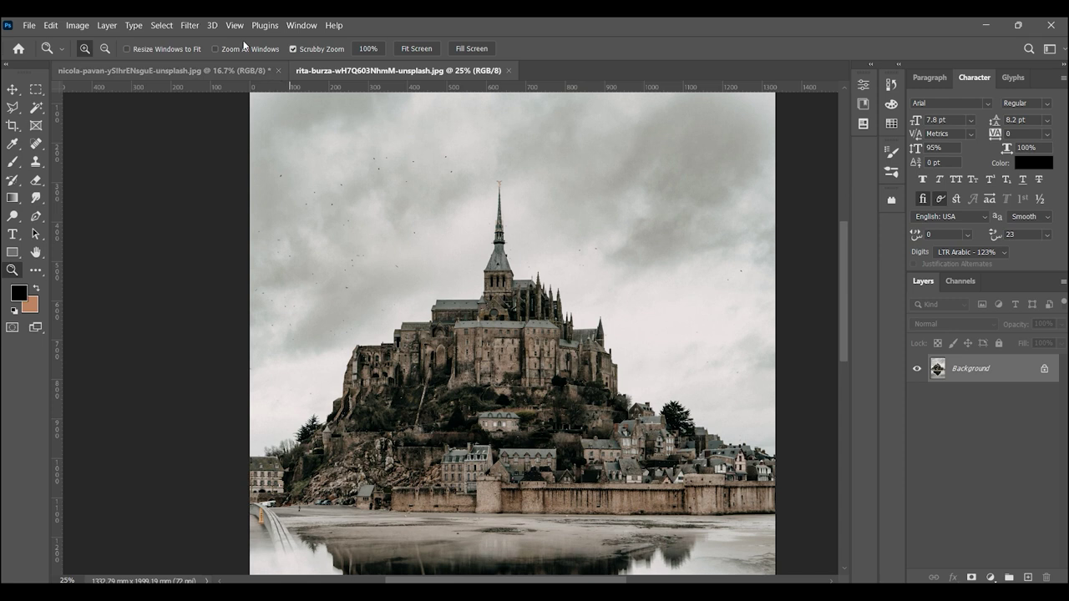
# - Select the castle with Select > Subject, cut it, and return to the mountain document
pyautogui.click(161, 26)
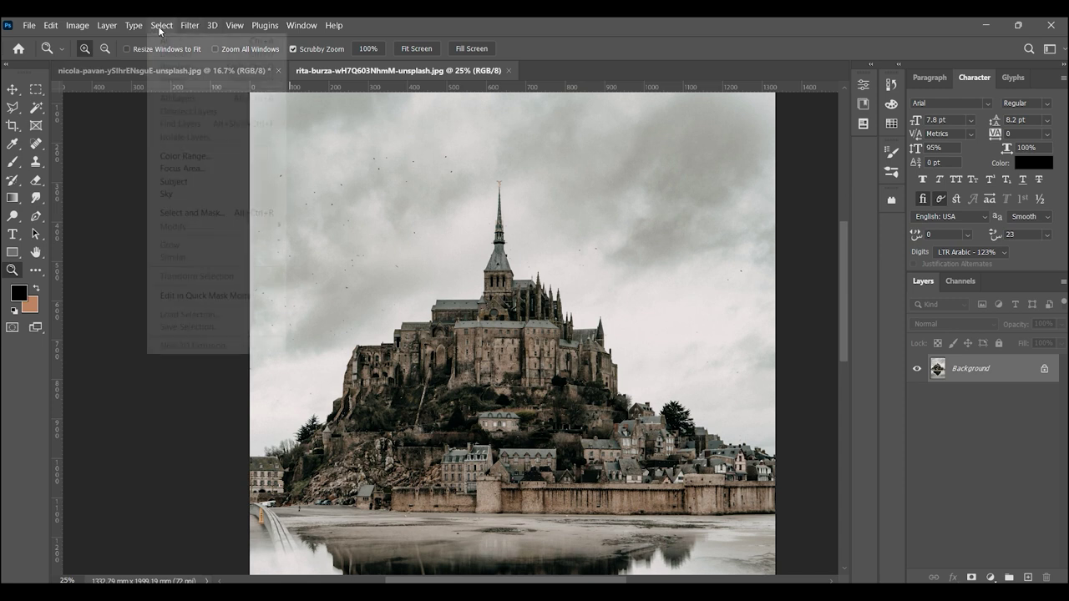
pyautogui.click(215, 181)
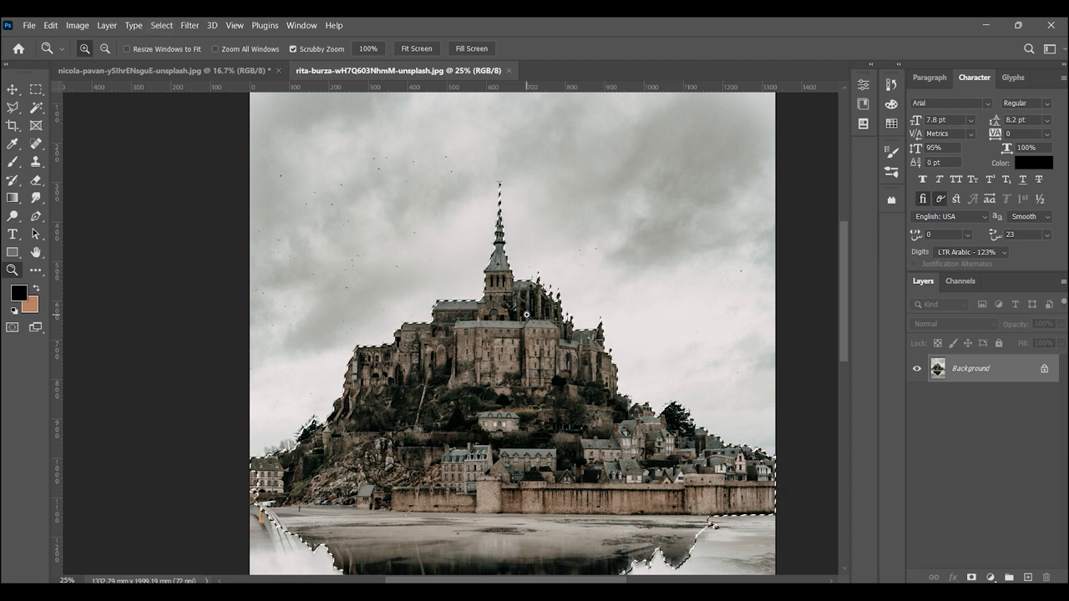
pyautogui.hotkey('ctrl', 'x')
pyautogui.hotkey('ctrl', 'Tab')
# - Paste the castle above the sky group and delete its mirrored lower part and leftover piece
pyautogui.click(1007, 364)
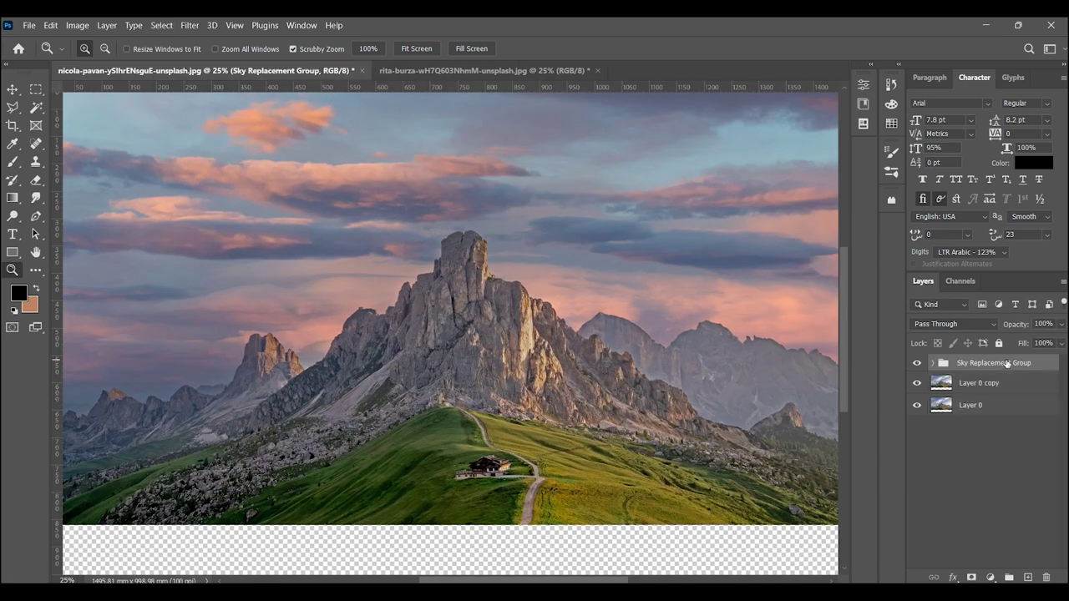
pyautogui.hotkey('ctrl', 'v')
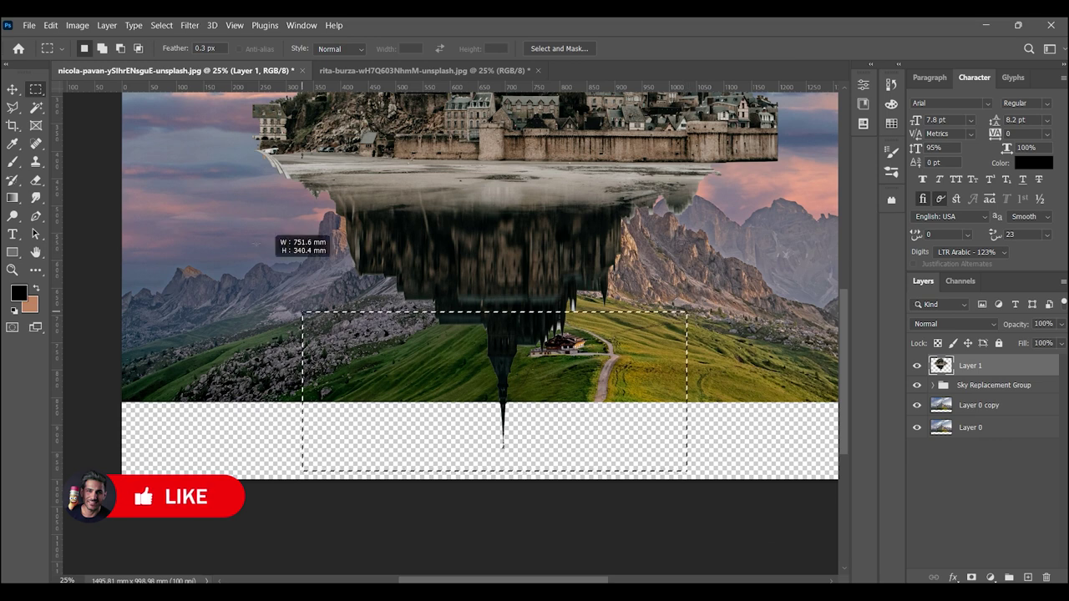
pyautogui.moveTo(302, 313); pyautogui.dragTo(224, 127)
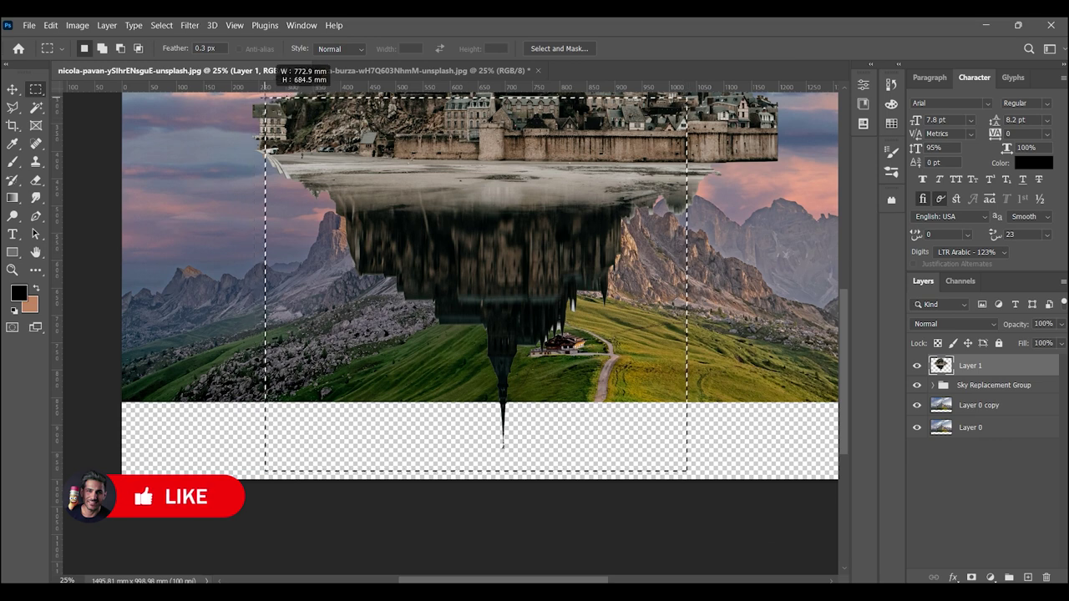
pyautogui.press('Delete')
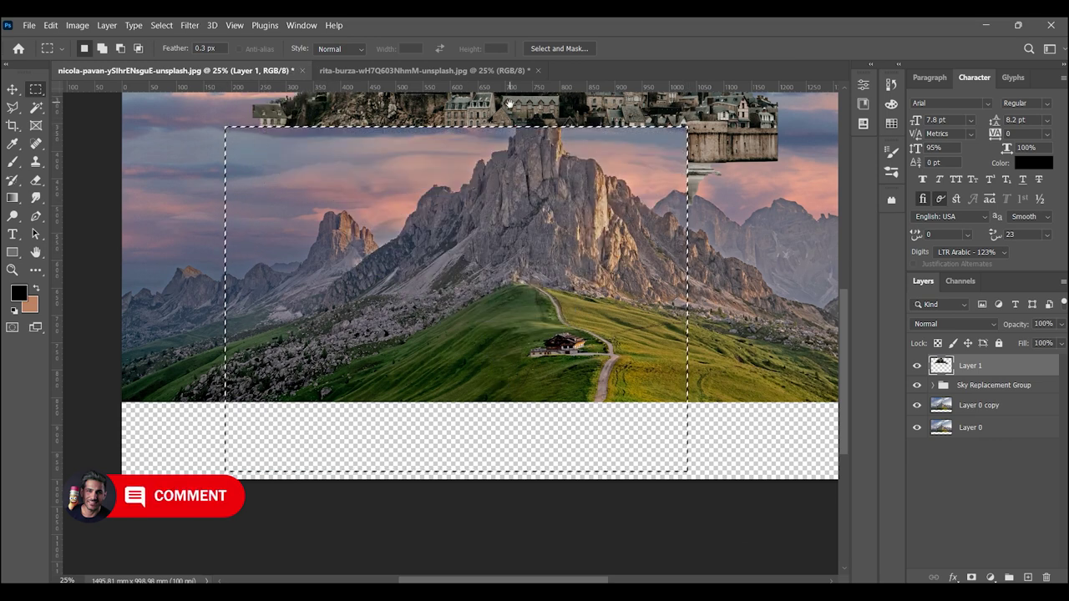
pyautogui.moveTo(728, 444)
pyautogui.mouseDown()
pyautogui.moveTo(536, 319)
pyautogui.moveTo(541, 299)
pyautogui.moveTo(517, 411)
pyautogui.moveTo(535, 399)
pyautogui.mouseUp()
pyautogui.press('Delete')
pyautogui.hotkey('ctrl', 'd')
# - Move the castle onto the peak, delete its bottom strip and tree piece, and add a layer mask
pyautogui.moveTo(191, 435); pyautogui.dragTo(657, 529)
pyautogui.press('Delete')
pyautogui.moveTo(704, 381); pyautogui.dragTo(611, 451)
pyautogui.press('Delete')
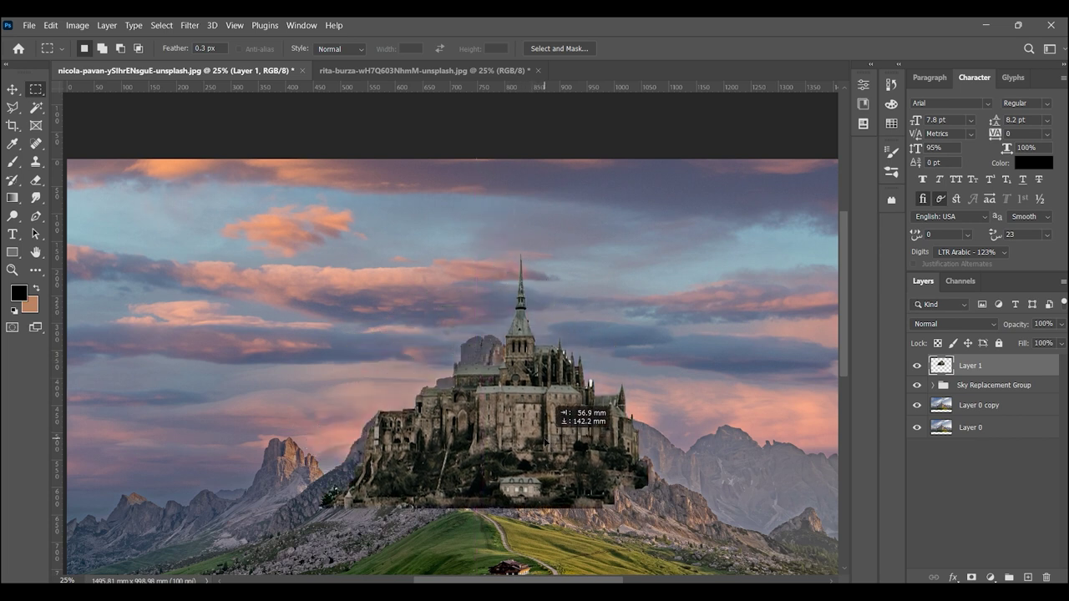
pyautogui.moveTo(511, 361); pyautogui.dragTo(523, 402)
pyautogui.press('z')
pyautogui.click(347, 515)
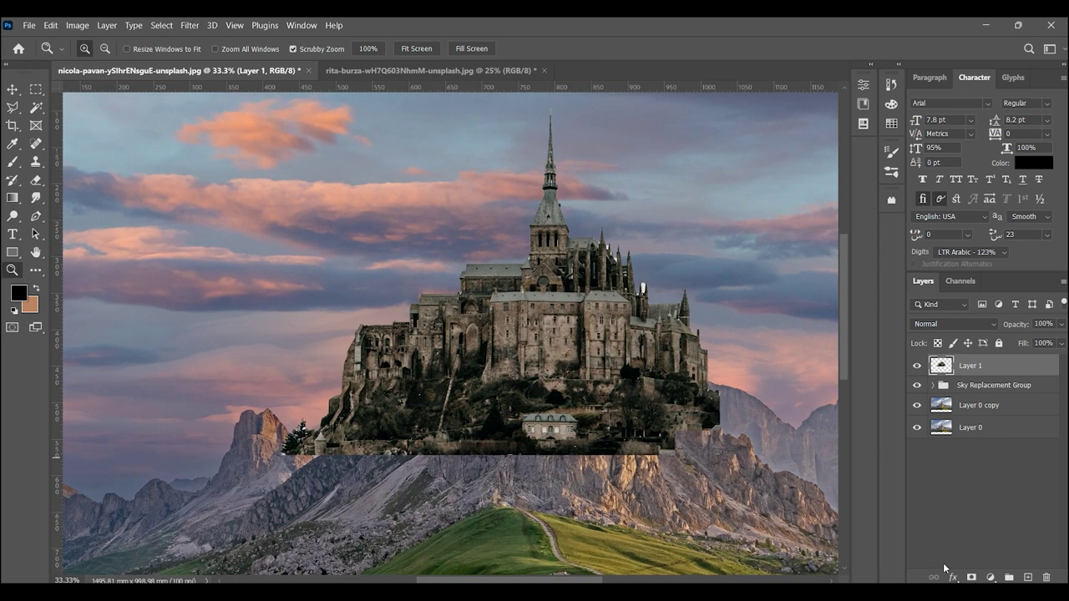
pyautogui.click(971, 577)
pyautogui.click(561, 433)
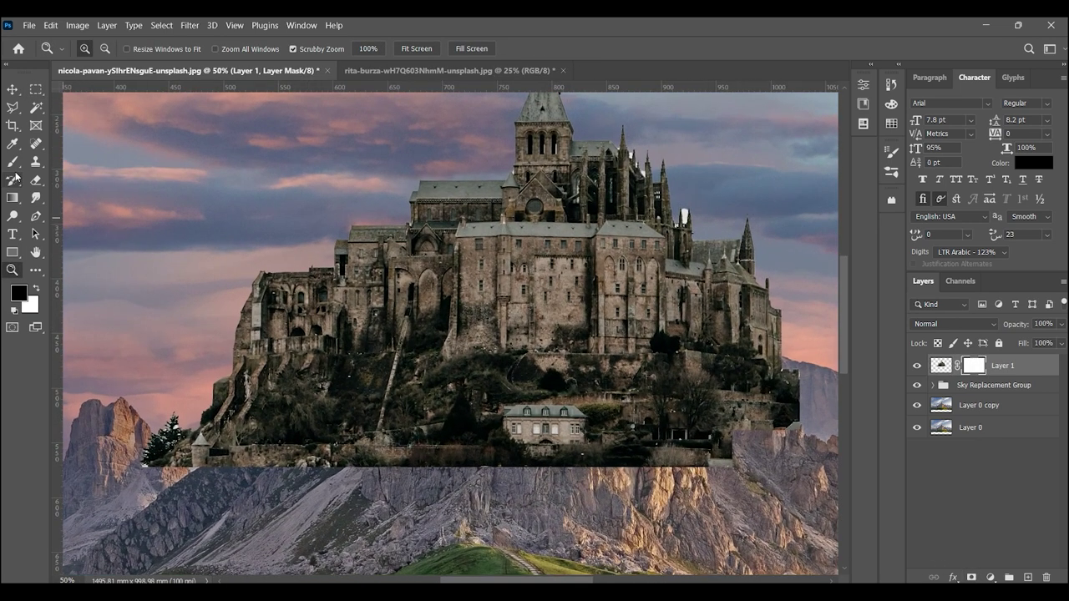
# - Paint black on Layer 1's mask to hide the castle's lower rocks
pyautogui.click(12, 162)
pyautogui.moveTo(217, 439)
pyautogui.mouseDown()
pyautogui.moveTo(183, 453)
pyautogui.moveTo(162, 442)
pyautogui.moveTo(213, 451)
pyautogui.moveTo(291, 434)
pyautogui.moveTo(346, 454)
pyautogui.moveTo(405, 437)
pyautogui.moveTo(489, 453)
pyautogui.moveTo(479, 400)
pyautogui.moveTo(652, 430)
pyautogui.moveTo(777, 412)
pyautogui.moveTo(571, 431)
pyautogui.mouseUp()
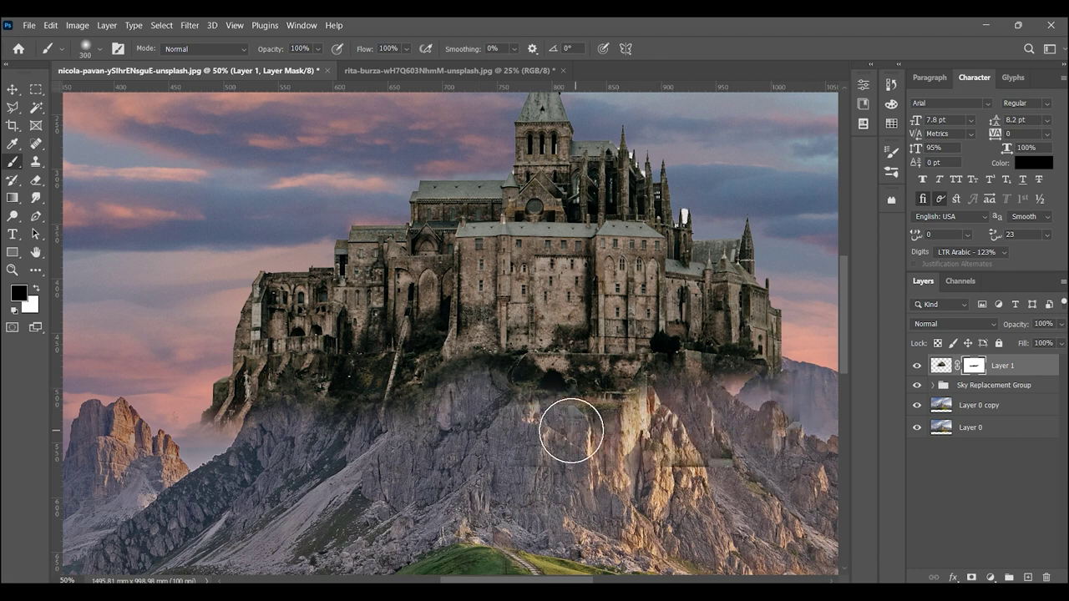
pyautogui.click(23, 273)
pyautogui.keyDown('alt'); pyautogui.click(465, 349); pyautogui.keyUp('alt')
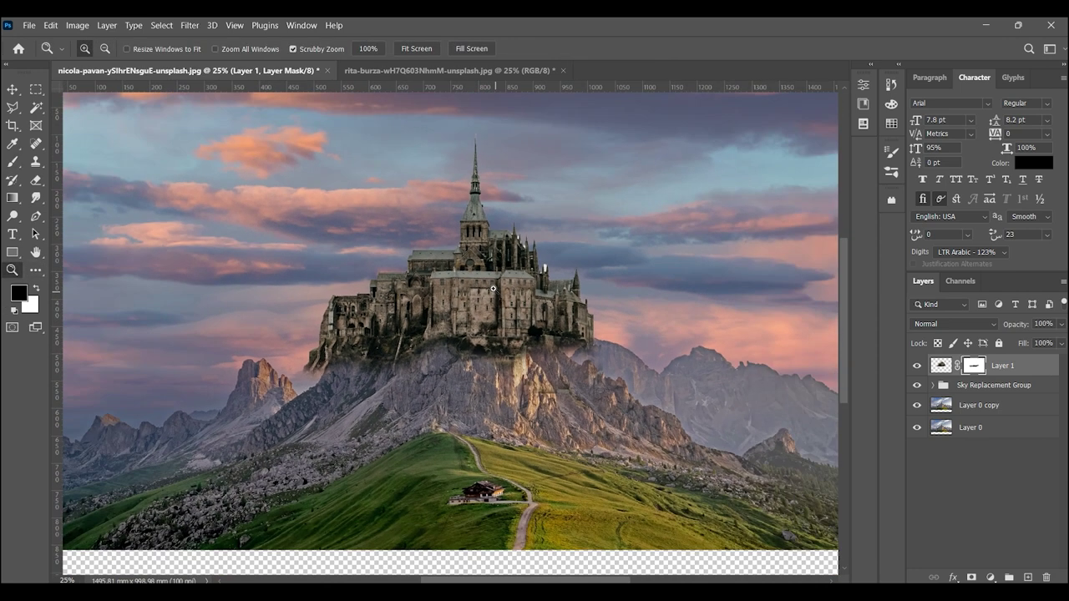
pyautogui.keyDown('alt'); pyautogui.click(464, 349); pyautogui.keyUp('alt')
# - Scale the castle down to about 68% and position it on the peak
pyautogui.hotkey('ctrl', 't')
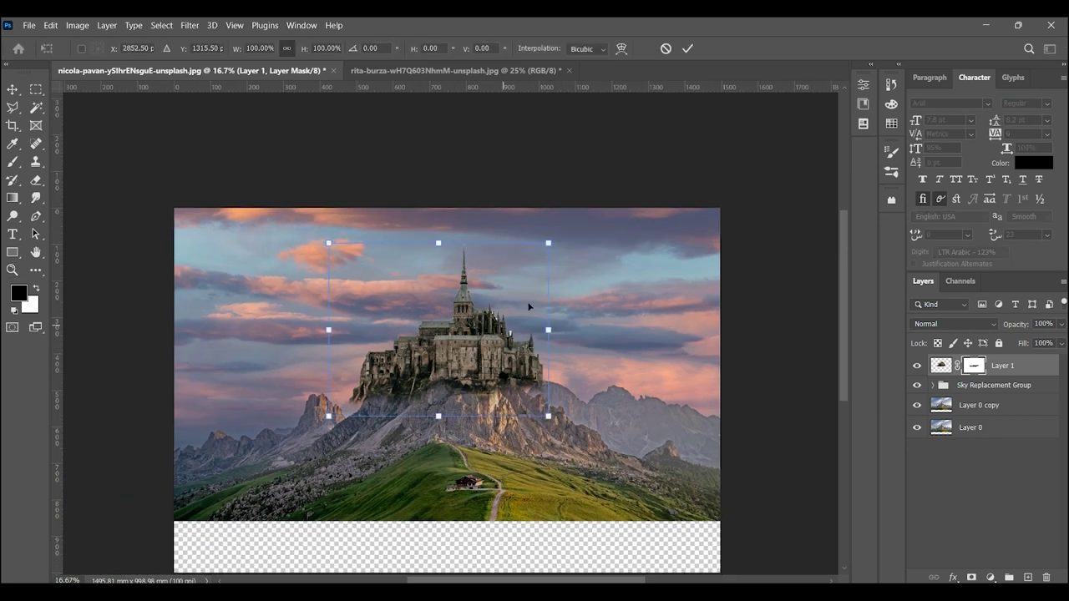
pyautogui.moveTo(544, 245); pyautogui.dragTo(516, 260)
pyautogui.moveTo(446, 336); pyautogui.dragTo(447, 346)
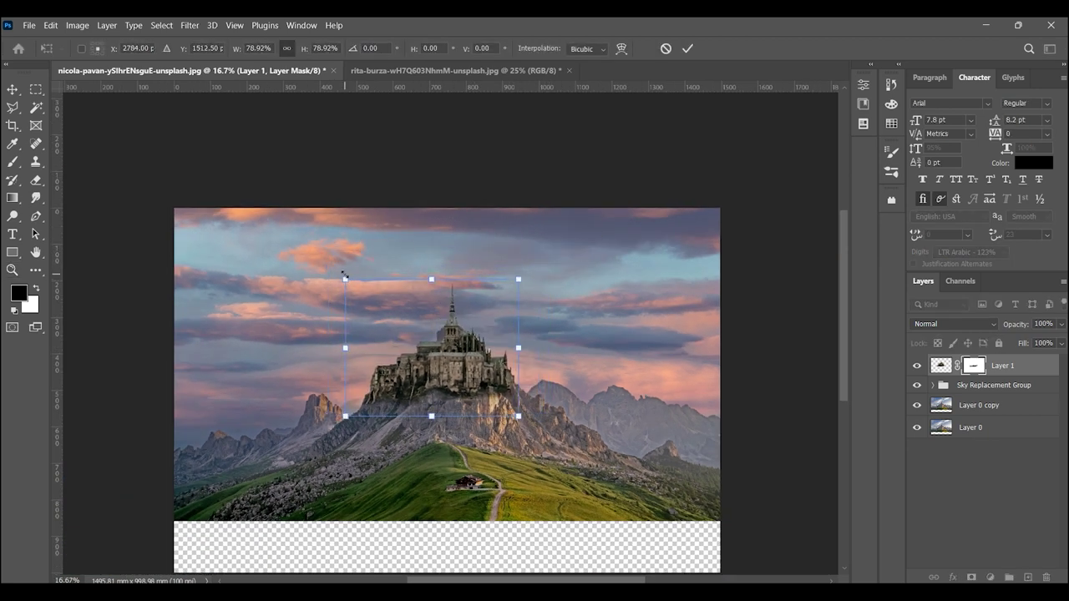
pyautogui.moveTo(518, 408); pyautogui.dragTo(510, 402)
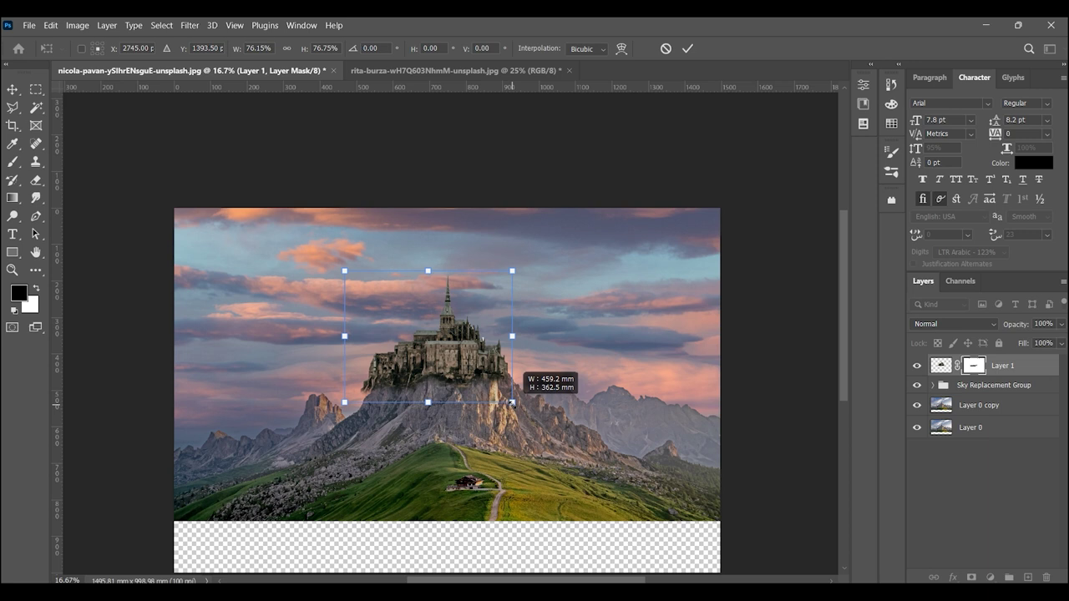
pyautogui.moveTo(345, 271); pyautogui.dragTo(362, 284)
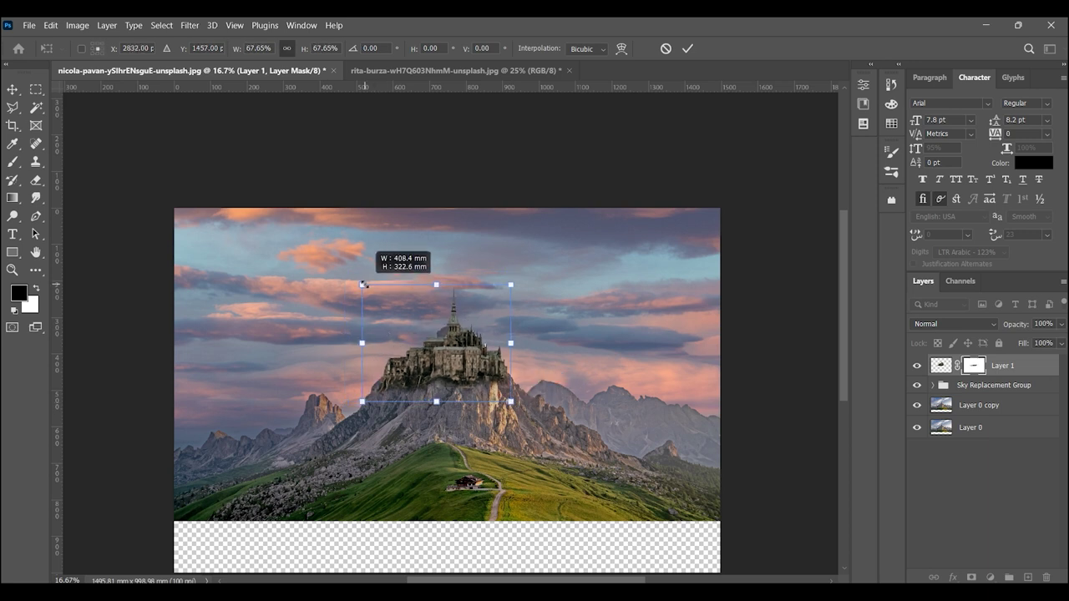
pyautogui.moveTo(425, 354); pyautogui.dragTo(589, 384)
pyautogui.press('Return')
pyautogui.press('z')
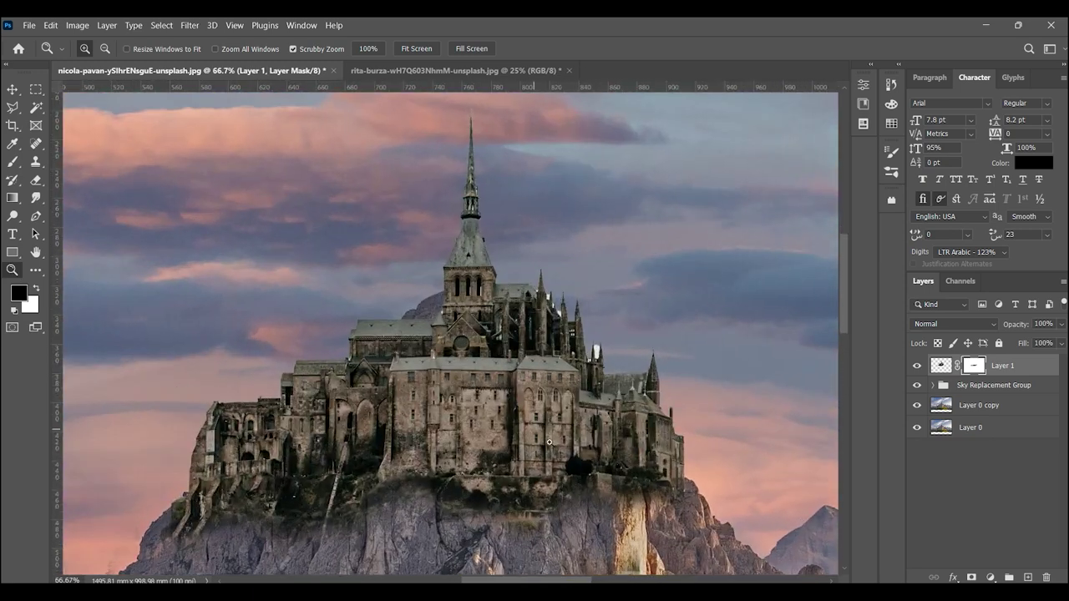
# - Mask the castle's edge with a small brush to reveal the golden cliff and grey rock pillar
pyautogui.scroll(-2, 588, 385)
pyautogui.scroll(-1, 588, 385)
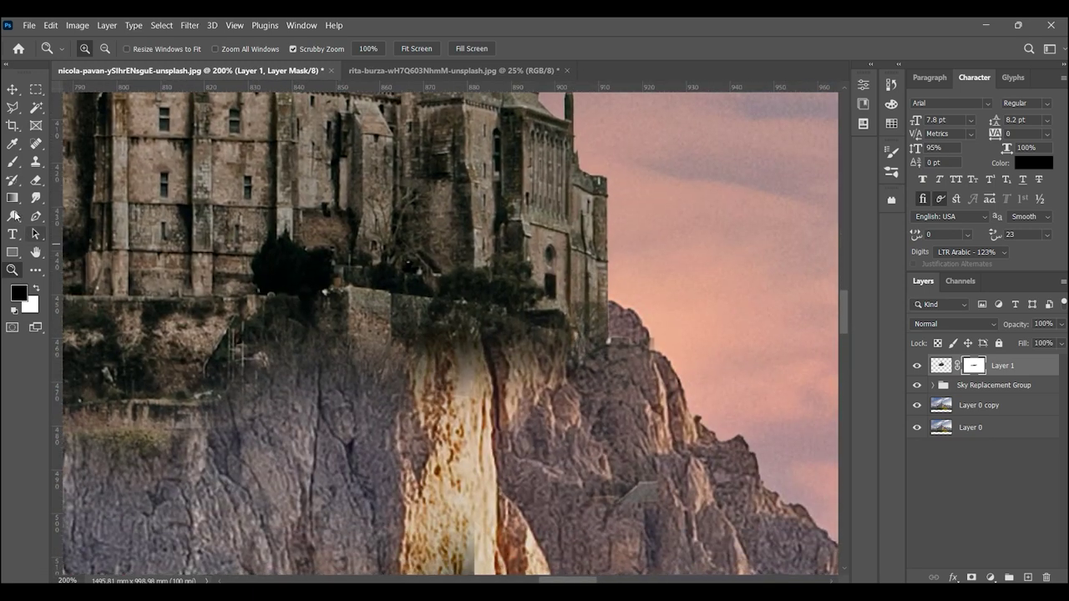
pyautogui.press('b')
pyautogui.press('[')
pyautogui.press('[')
pyautogui.press('[')
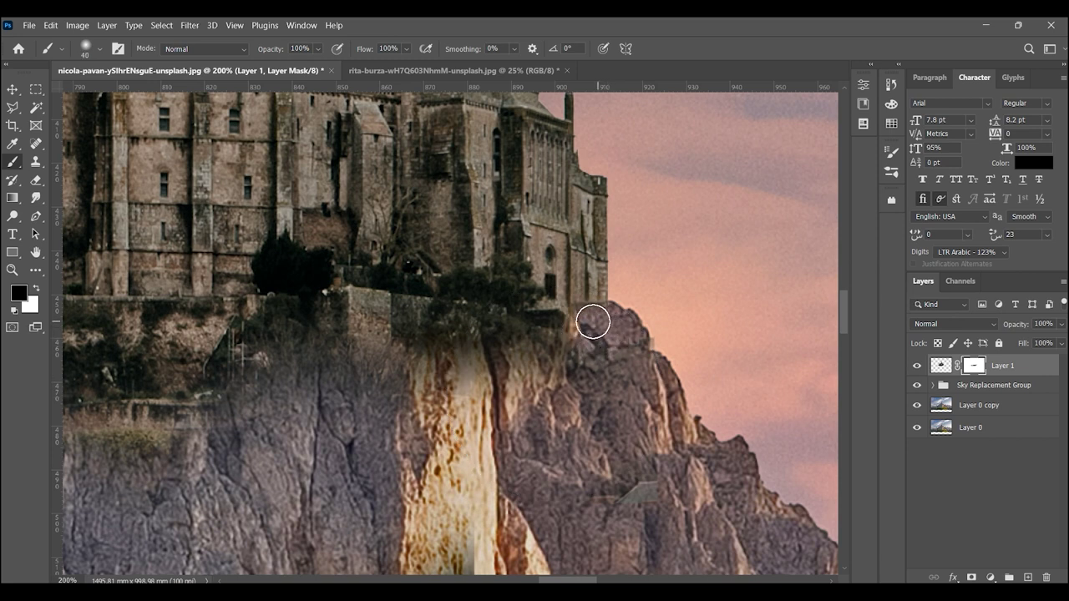
pyautogui.moveTo(568, 327); pyautogui.dragTo(477, 348)
pyautogui.press(']')
pyautogui.press(']')
pyautogui.press(']')
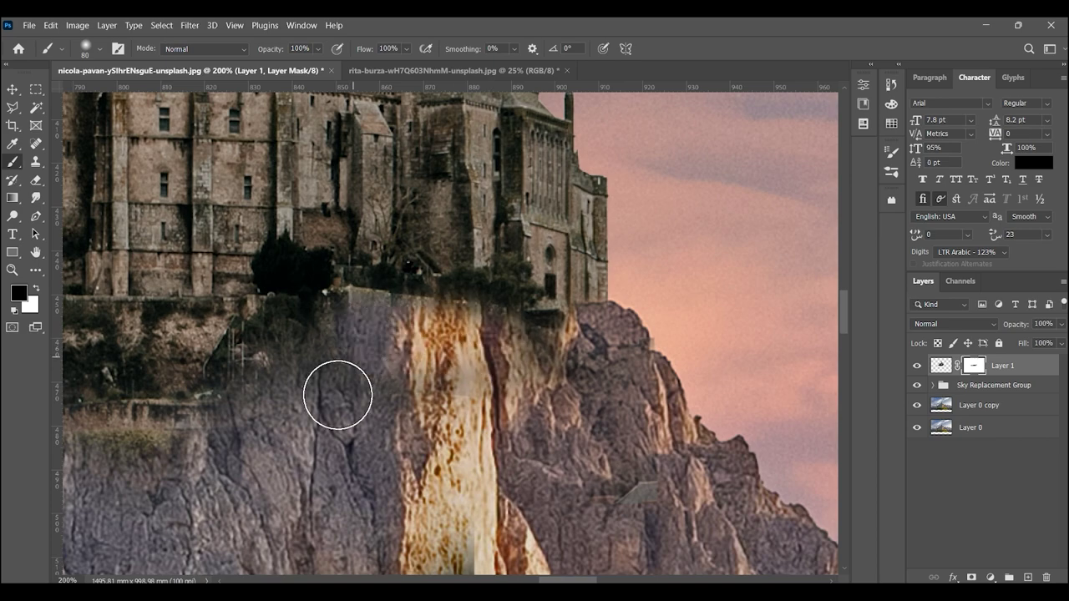
pyautogui.moveTo(339, 393); pyautogui.dragTo(672, 381)
pyautogui.hscroll(-10, 673, 381)
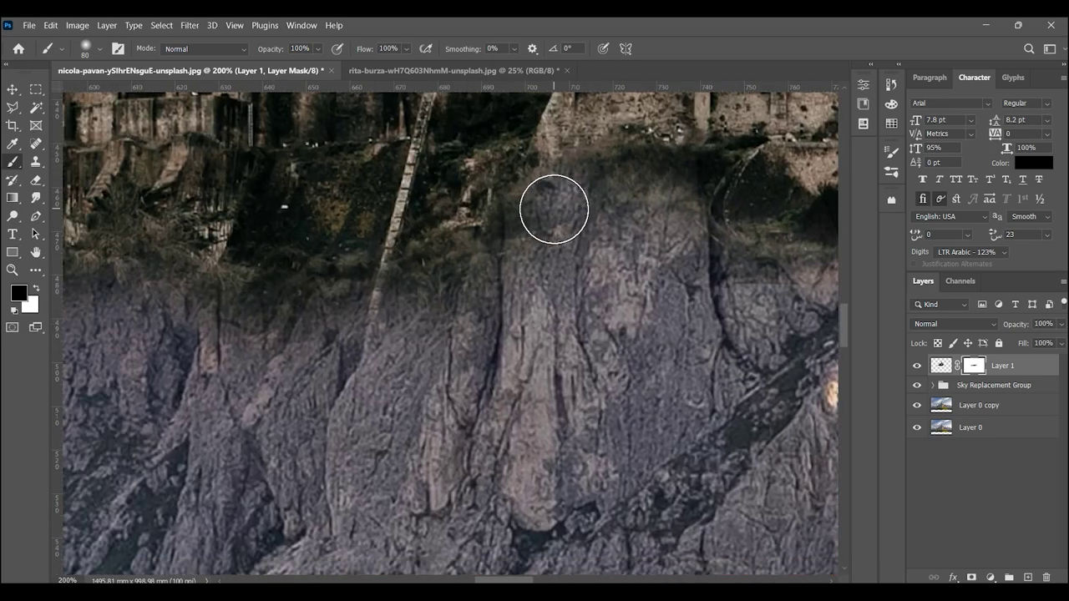
pyautogui.moveTo(513, 279)
pyautogui.mouseDown()
pyautogui.moveTo(549, 267)
pyautogui.moveTo(649, 457)
pyautogui.mouseUp()
# - Mask out the stairs and wall so mountain rock shows, undo a stray stroke, and zoom out
pyautogui.scroll(-3, 648, 458)
pyautogui.hscroll(-3, 635, 334)
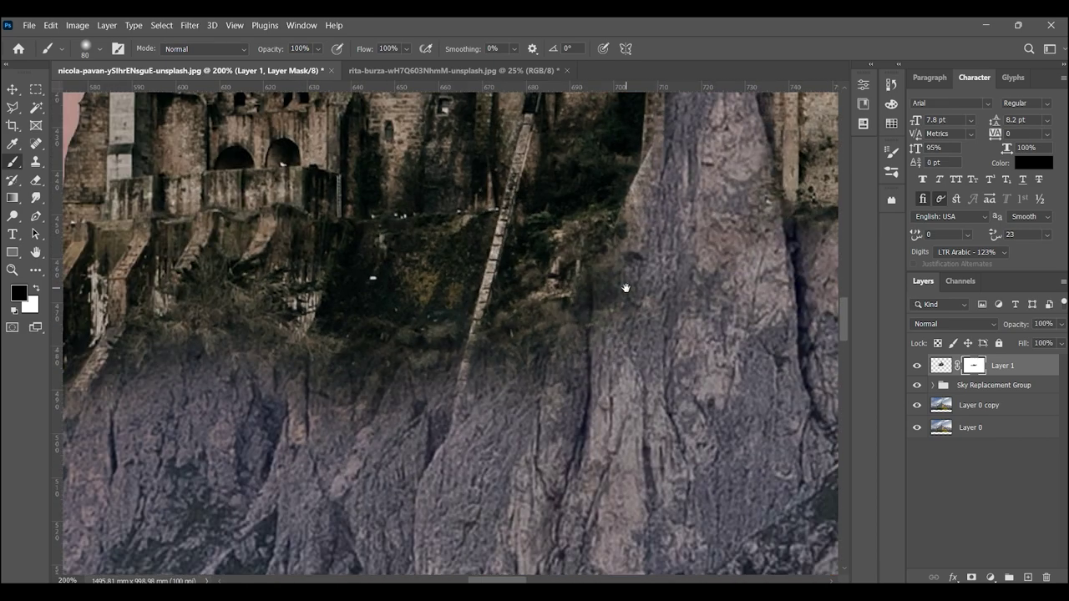
pyautogui.hscroll(-6, 317, 410)
pyautogui.moveTo(374, 365)
pyautogui.mouseDown()
pyautogui.moveTo(320, 292)
pyautogui.moveTo(365, 281)
pyautogui.mouseUp()
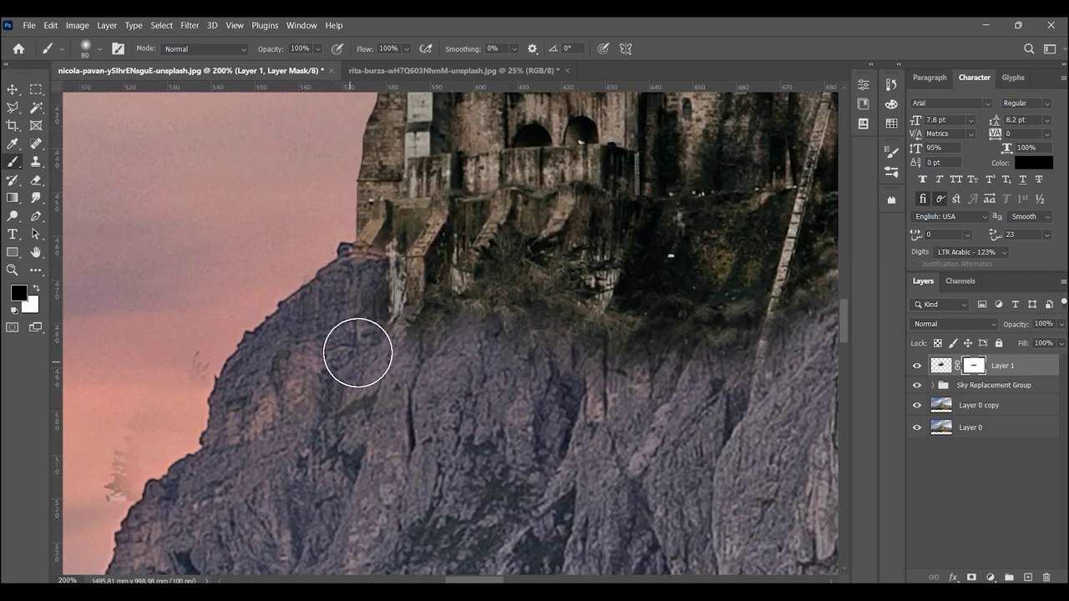
pyautogui.moveTo(498, 295); pyautogui.dragTo(513, 284)
pyautogui.hotkey('ctrl', 'z')
pyautogui.press('z')
pyautogui.hotkey('ctrl', '0')
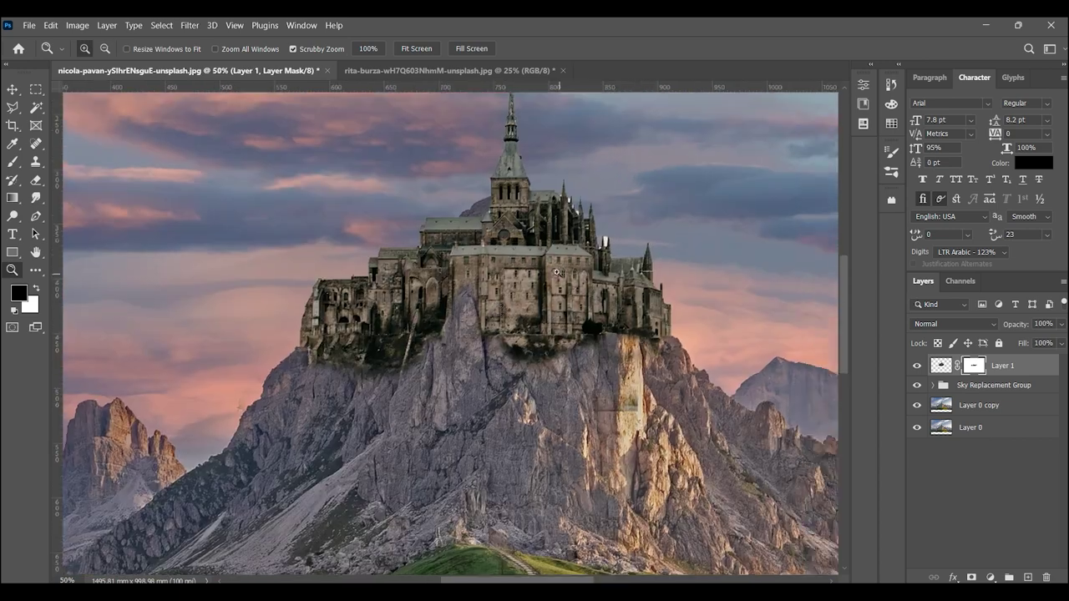
pyautogui.hotkey('ctrl', '-')
pyautogui.hotkey('ctrl', '+')
pyautogui.hotkey('ctrl', '+')
pyautogui.hotkey('ctrl', '+')
# - Add a layer clipped to the castle, fill it with grey-mauve sampled from the rock, set Color mode
pyautogui.click(1028, 577)
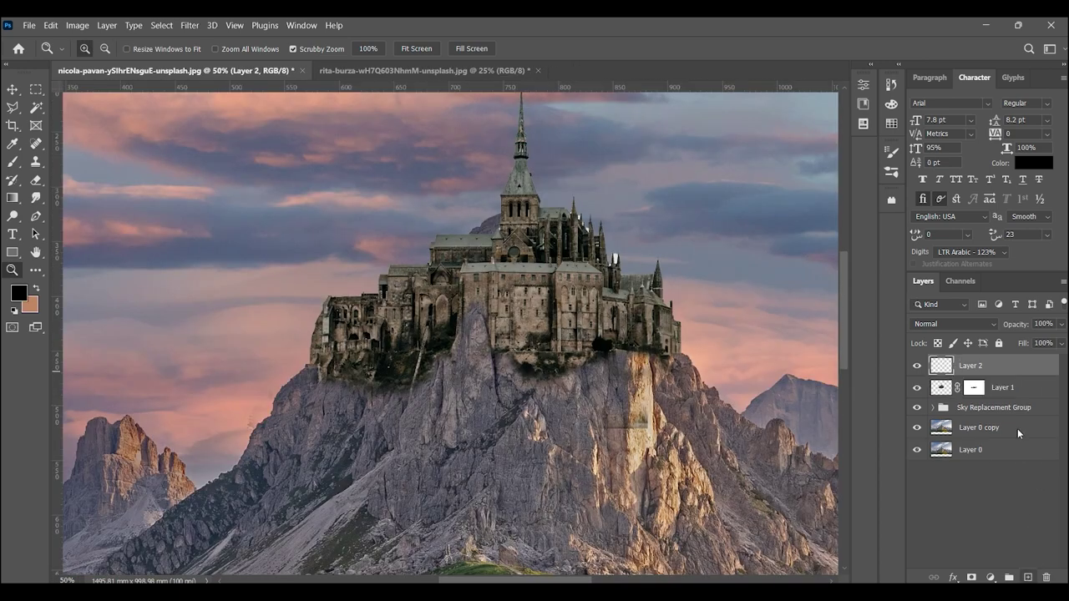
pyautogui.keyDown('alt'); pyautogui.click(1012, 376); pyautogui.keyUp('alt')
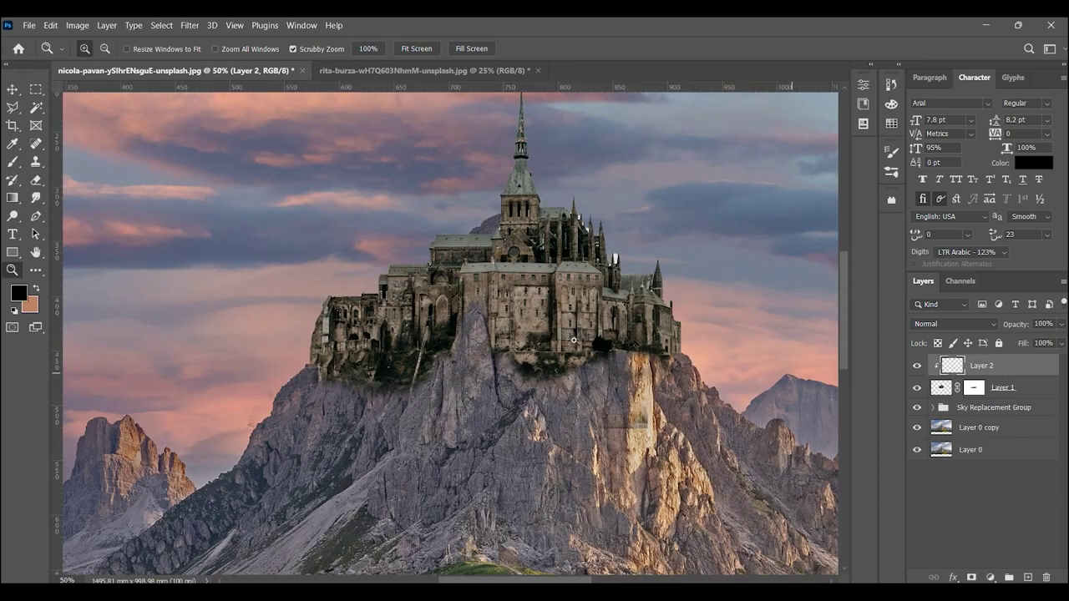
pyautogui.click(13, 199)
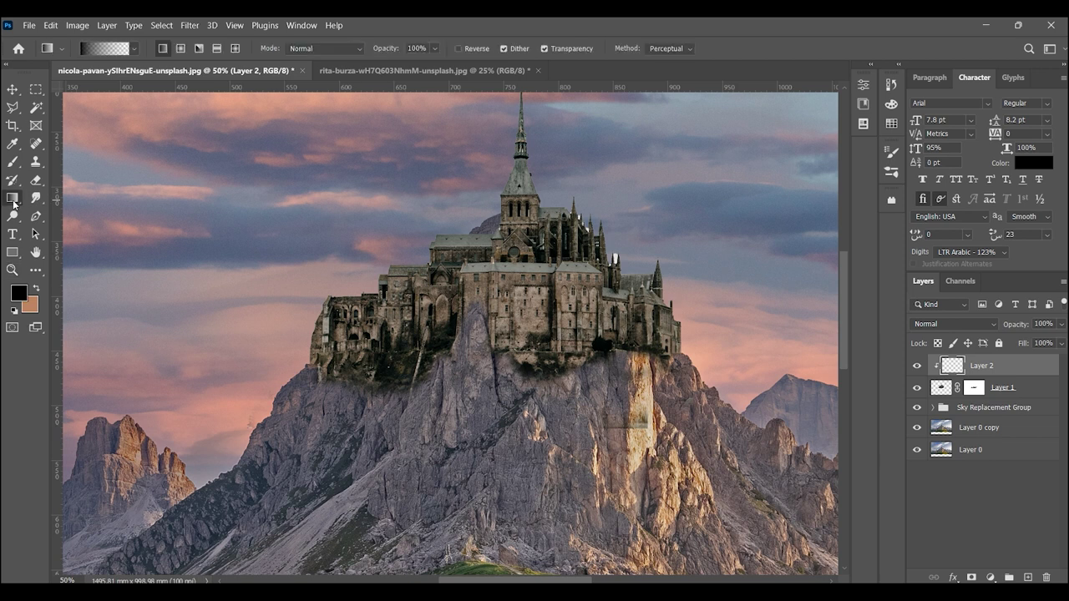
pyautogui.keyDown('alt'); pyautogui.click(463, 424); pyautogui.keyUp('alt')
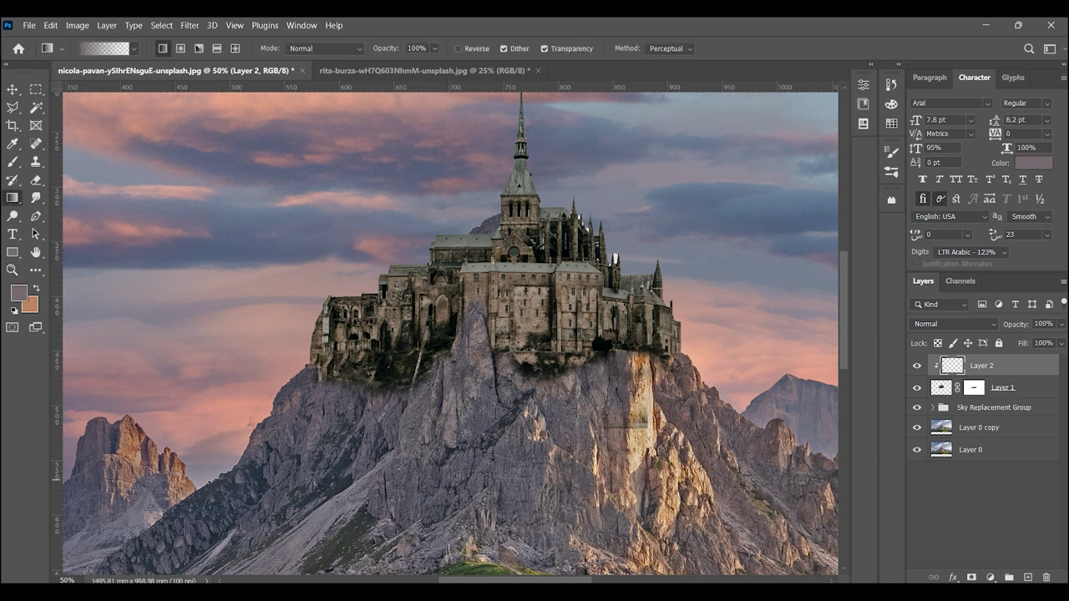
pyautogui.hotkey('alt', 'BackSpace')
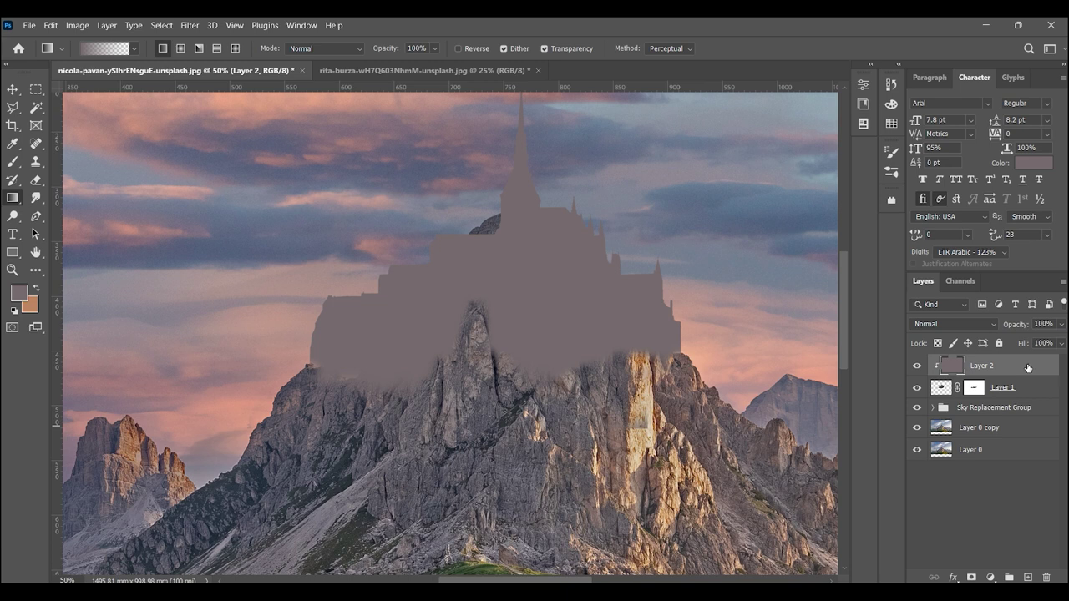
pyautogui.click(954, 325)
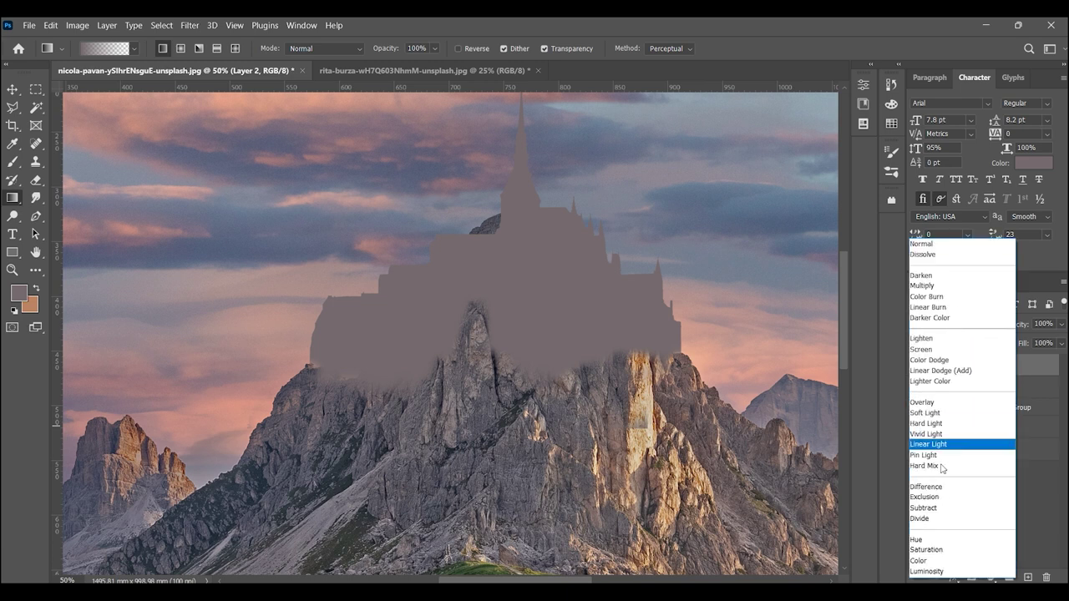
pyautogui.click(936, 562)
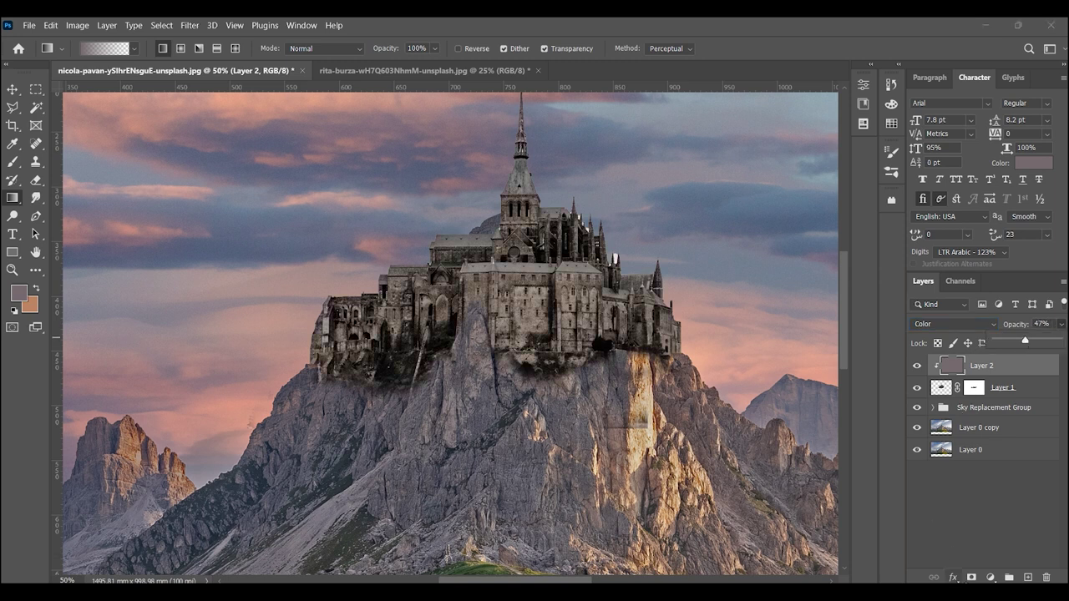
# - Mask the tint away near the castle's top with a large brush and set opacity to 90%
pyautogui.click(971, 577)
pyautogui.click(13, 162)
pyautogui.scroll(3, 509, 234)
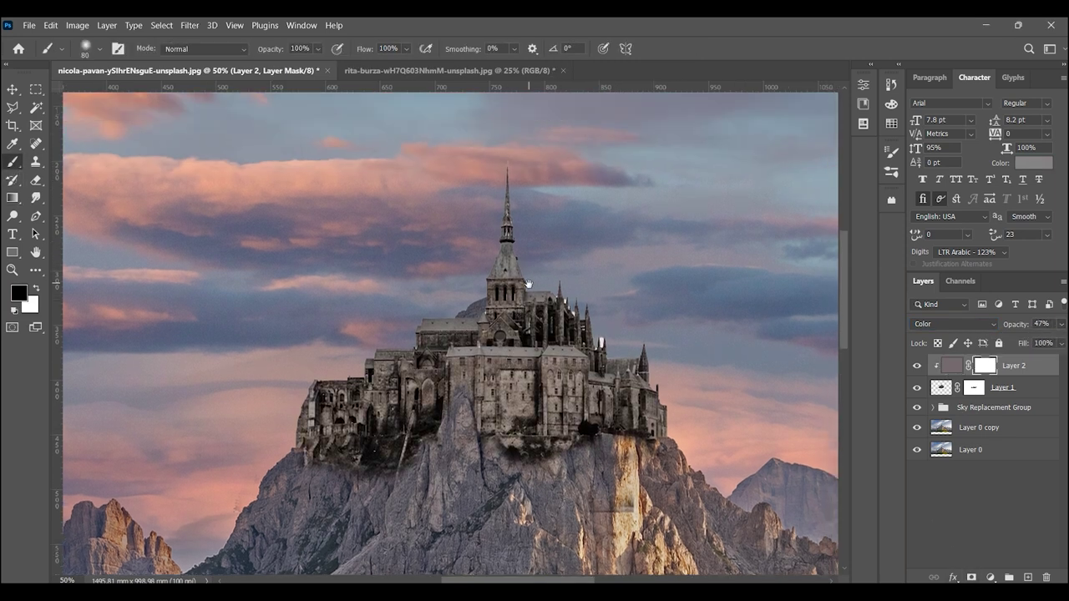
pyautogui.press(']')
pyautogui.press(']')
pyautogui.press(']')
pyautogui.moveTo(501, 238)
pyautogui.mouseDown()
pyautogui.moveTo(639, 334)
pyautogui.moveTo(388, 315)
pyautogui.moveTo(481, 234)
pyautogui.mouseUp()
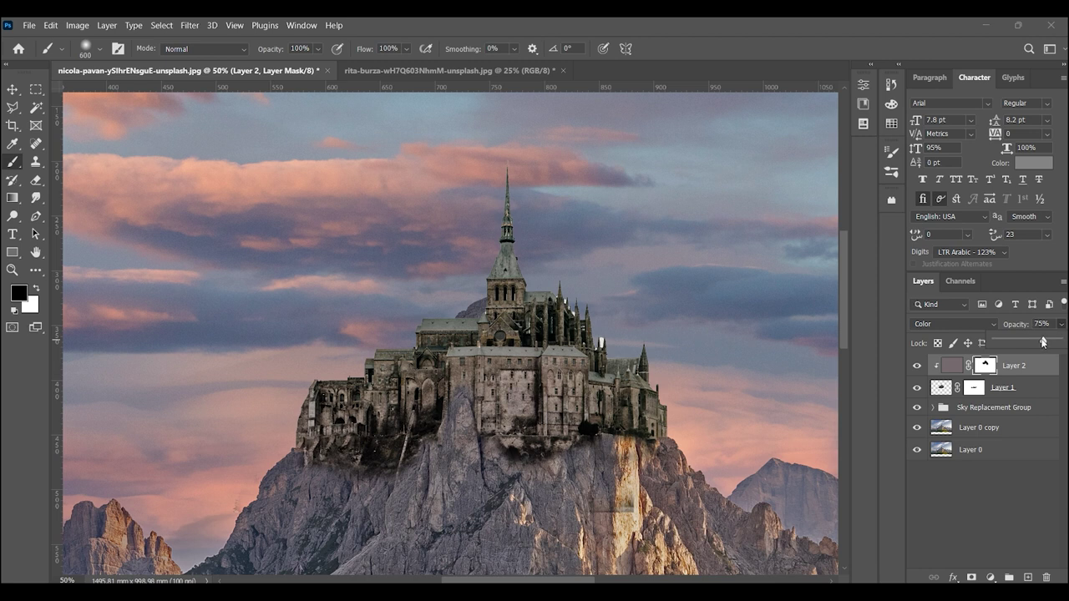
pyautogui.moveTo(1042, 342); pyautogui.dragTo(1053, 343)
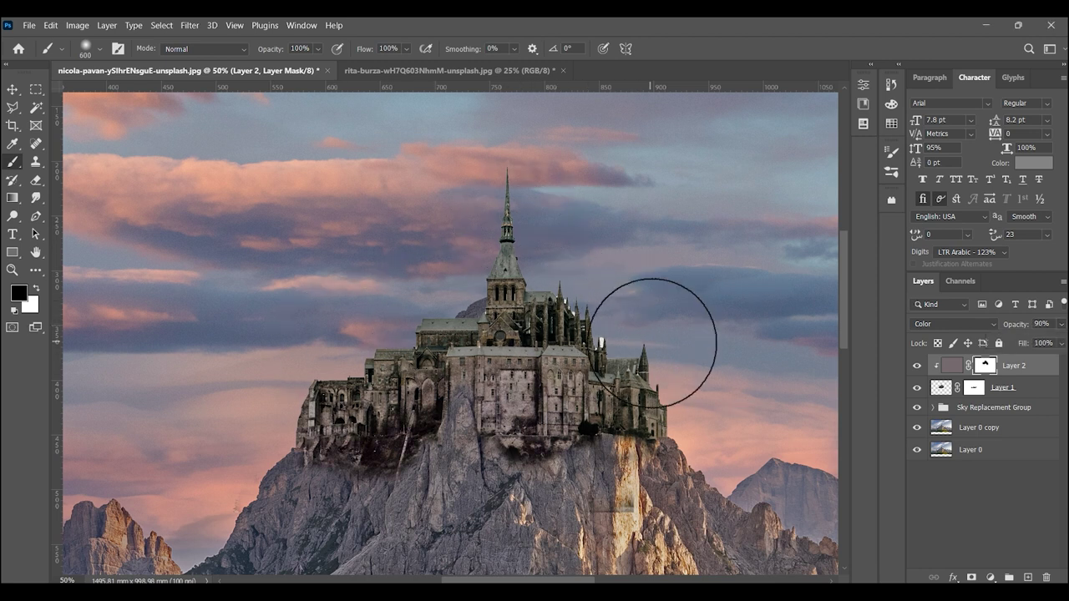
pyautogui.moveTo(177, 298); pyautogui.dragTo(431, 287)
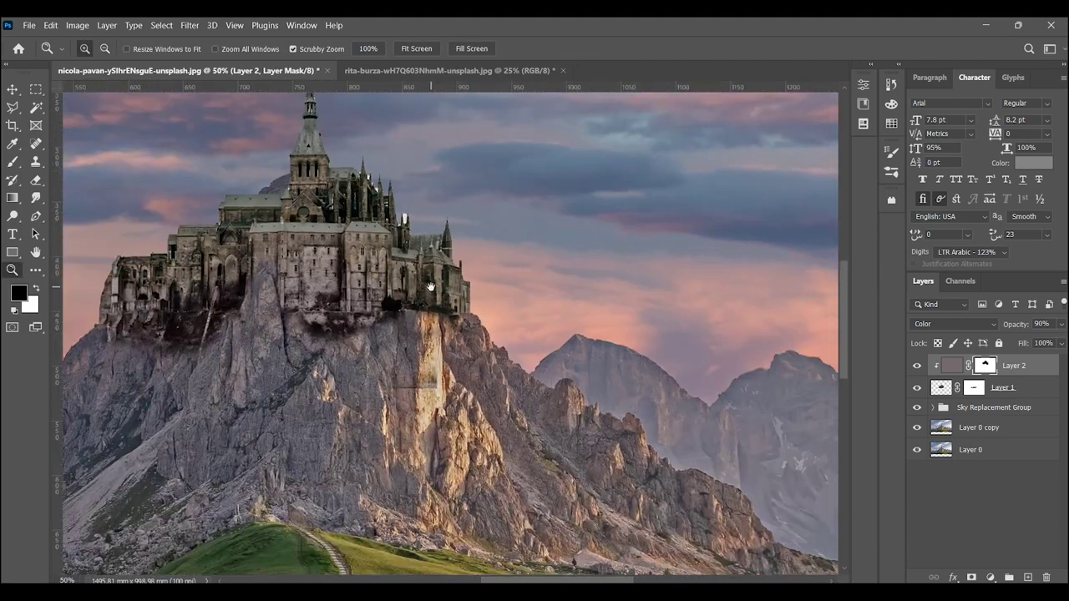
pyautogui.click(430, 286)
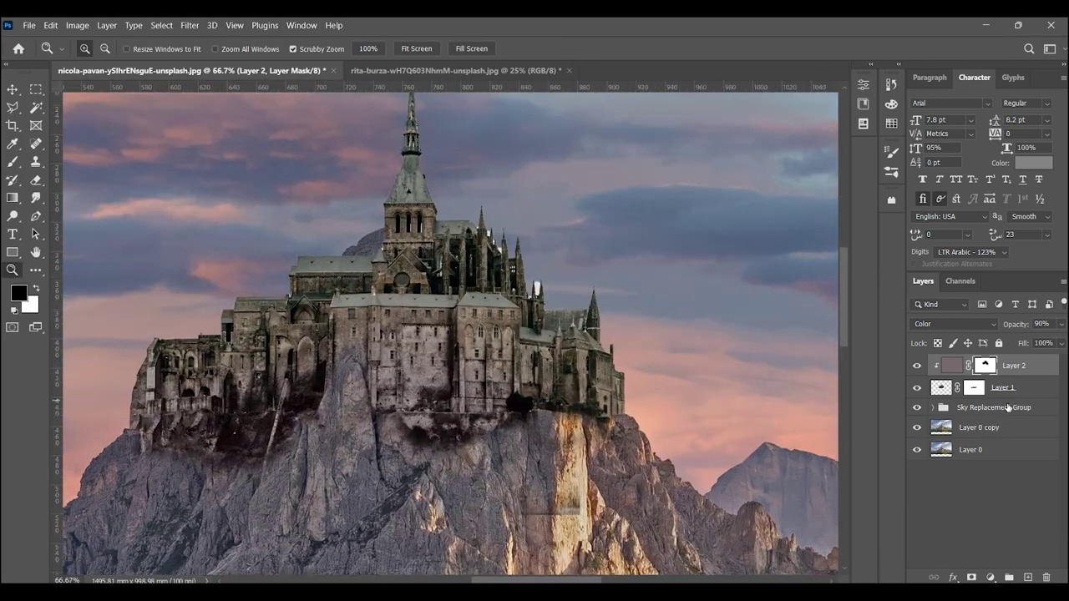
# - Add a layer clipped to Layer 2, paint sky-sampled beige on the castle's right, set Overlay blending
pyautogui.click(1027, 576)
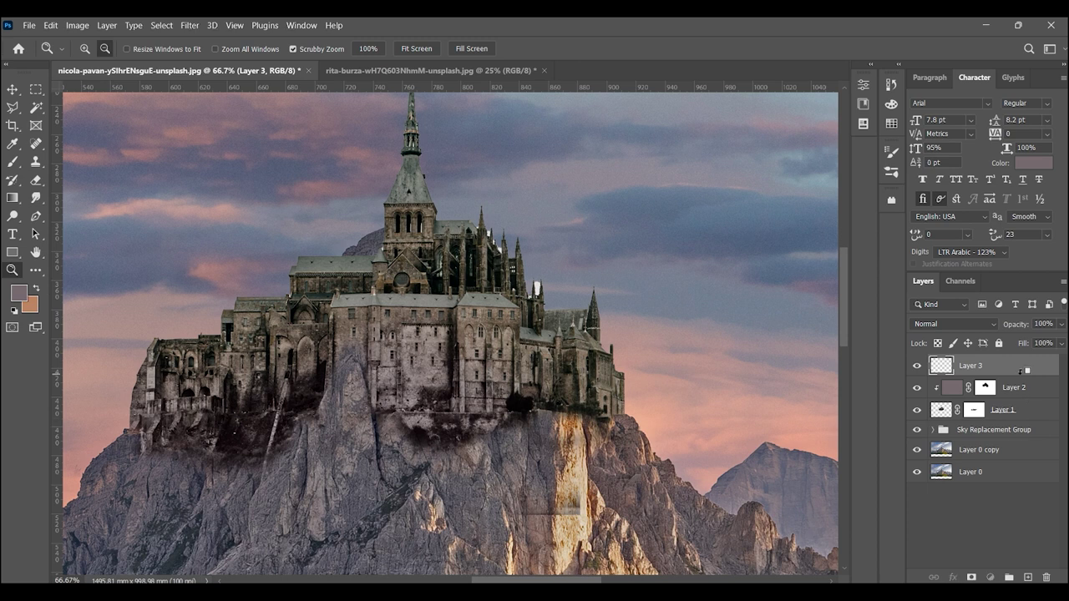
pyautogui.keyDown('alt'); pyautogui.click(1020, 372); pyautogui.keyUp('alt')
pyautogui.click(13, 162)
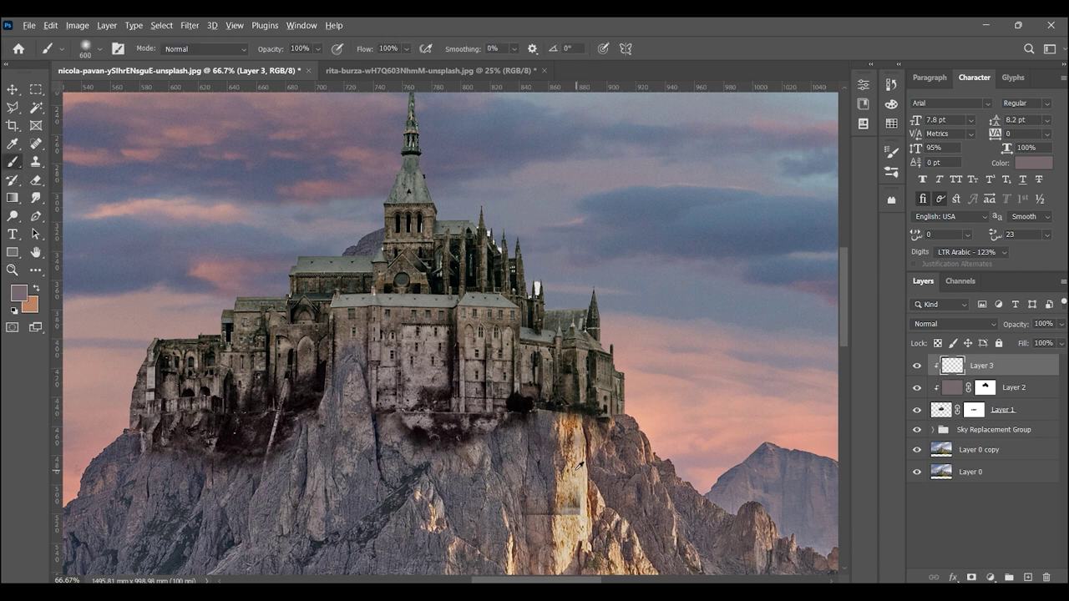
pyautogui.keyDown('alt'); pyautogui.click(579, 464); pyautogui.keyUp('alt')
pyautogui.moveTo(592, 410); pyautogui.dragTo(596, 405)
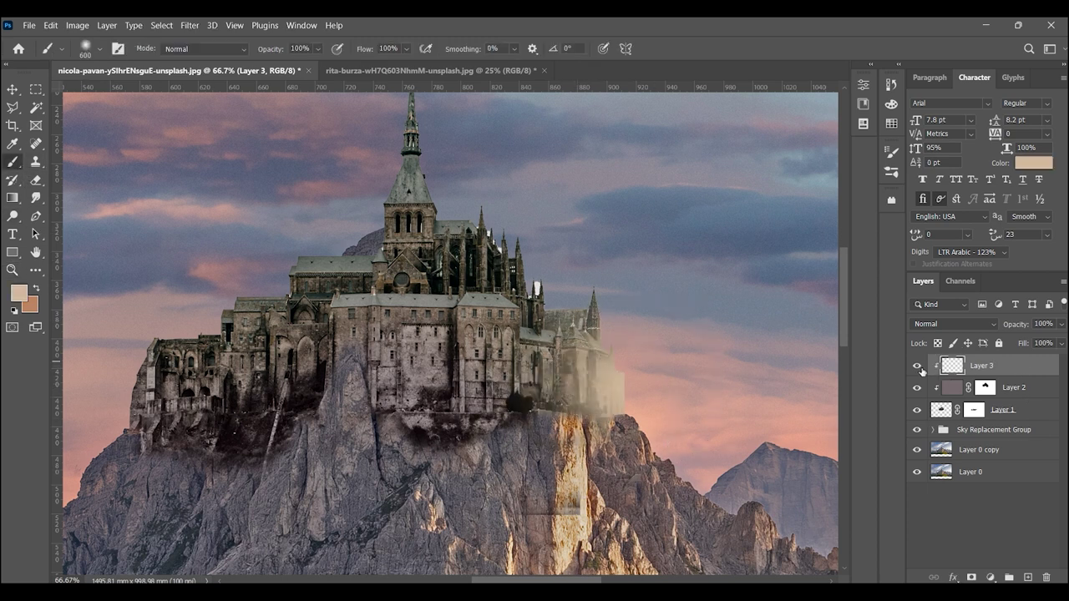
pyautogui.click(945, 325)
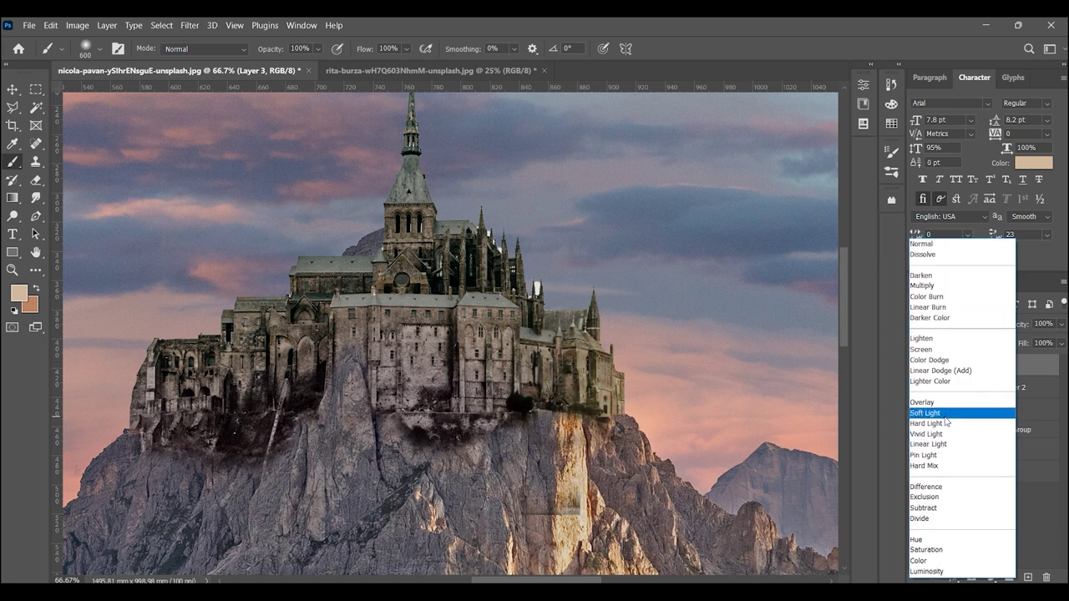
pyautogui.press('Up')
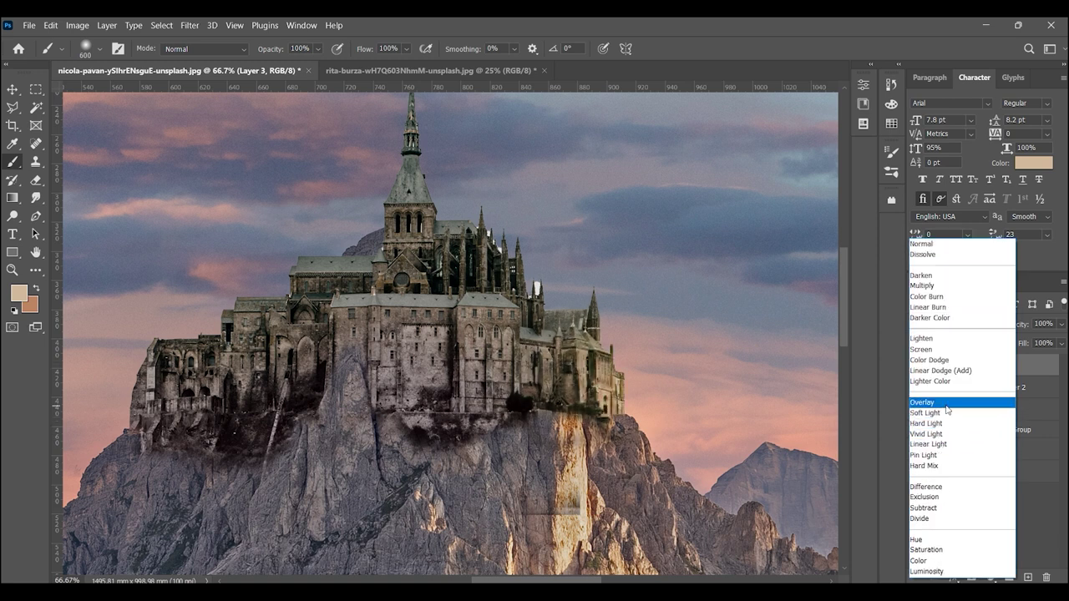
pyautogui.click(946, 405)
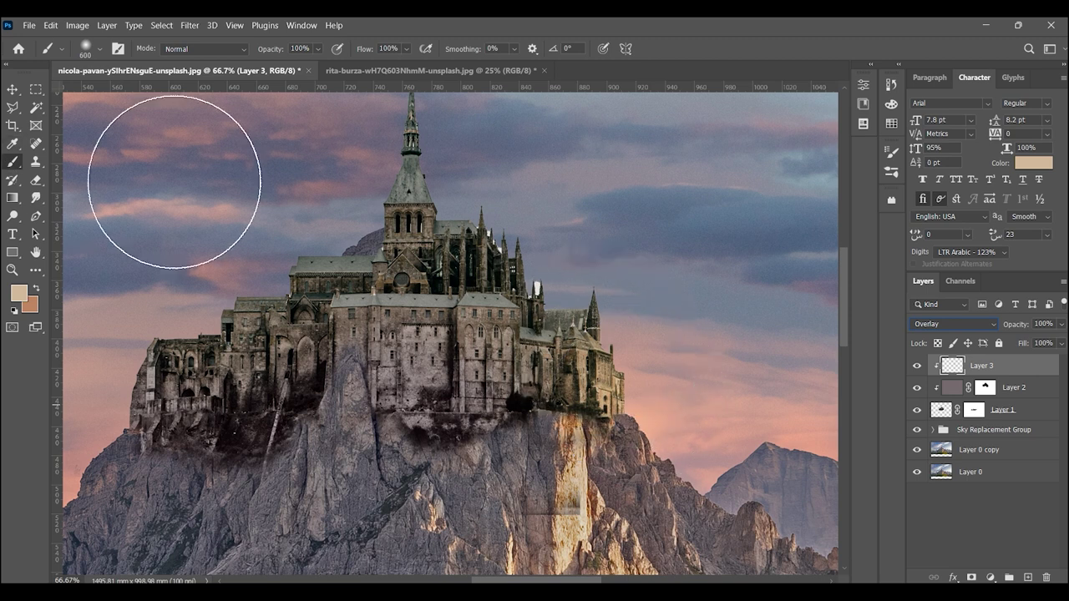
# - Brighten the area right of the central tower with a 400 brush, then set brush opacity to 35%
pyautogui.press('[')
pyautogui.press('[')
pyautogui.press('[')
pyautogui.press('[')
pyautogui.press('[')
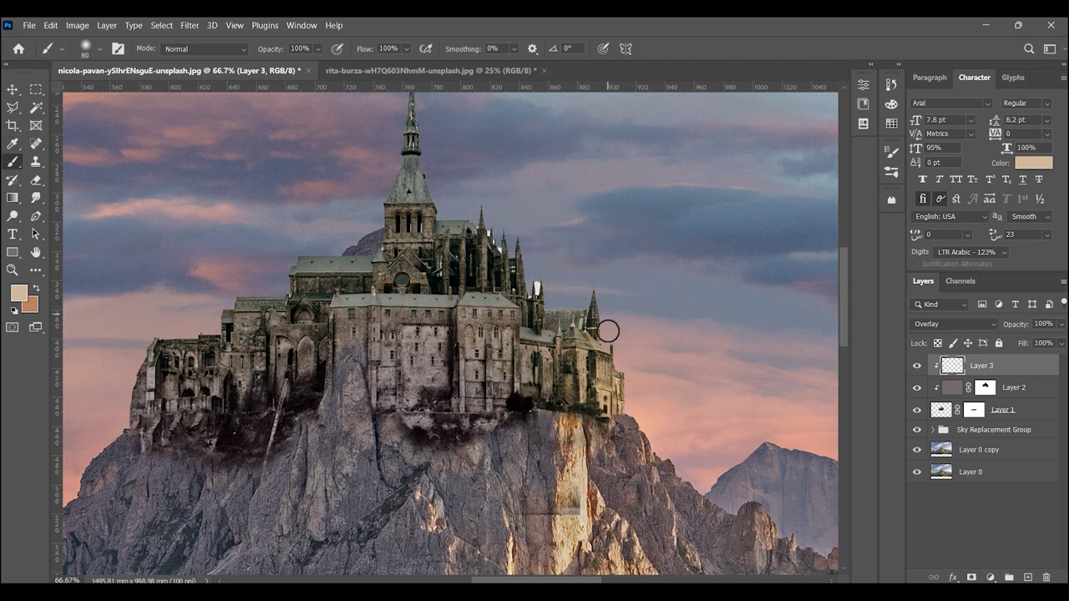
pyautogui.moveTo(444, 219); pyautogui.dragTo(437, 250)
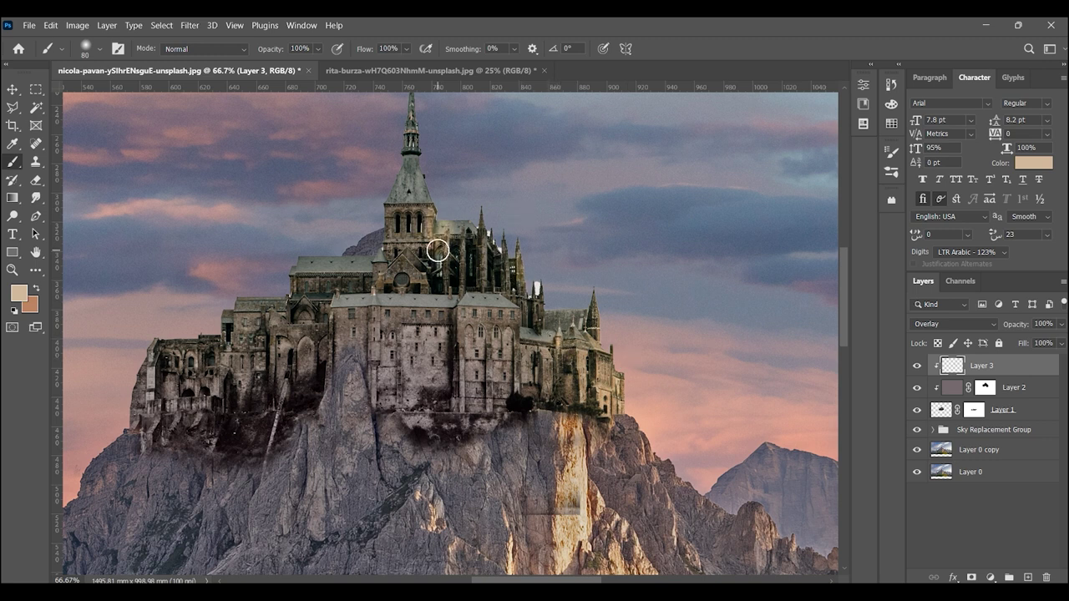
pyautogui.press('3')
pyautogui.press('5')
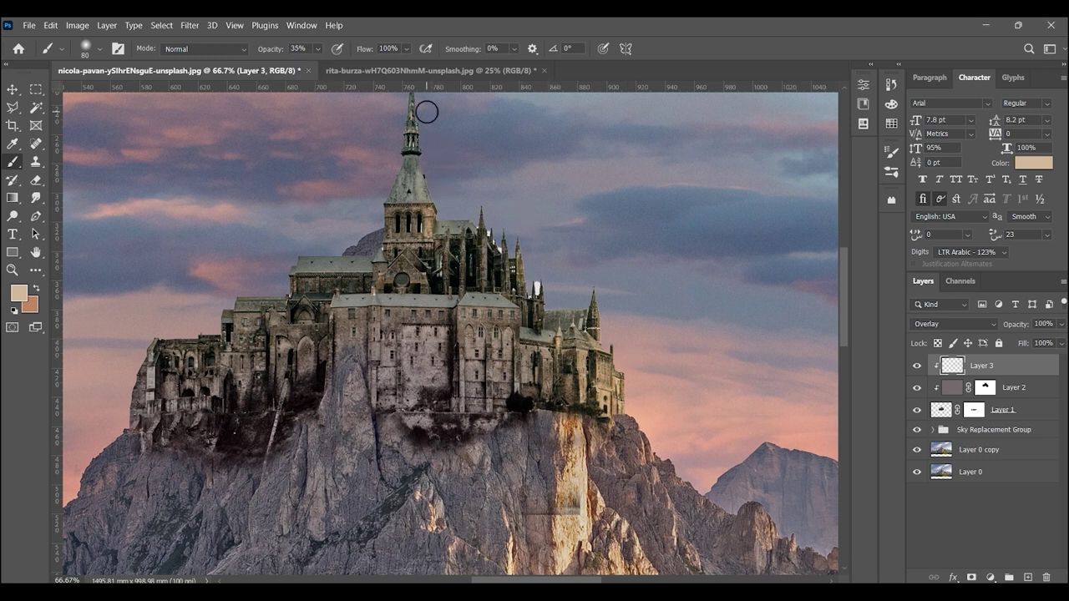
pyautogui.scroll(2, 424, 151)
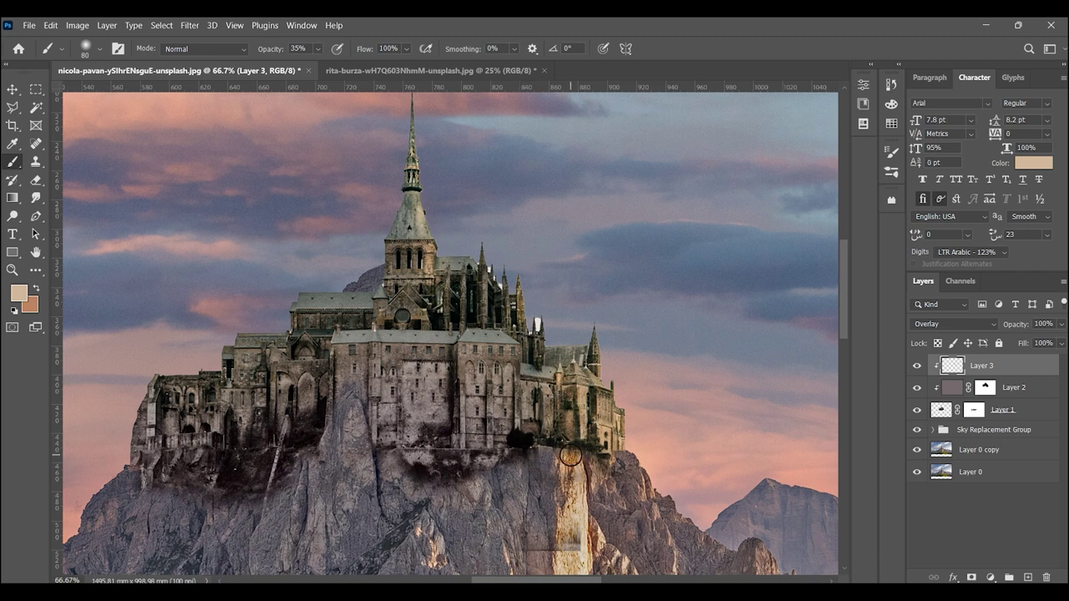
pyautogui.scroll(-5, 587, 470)
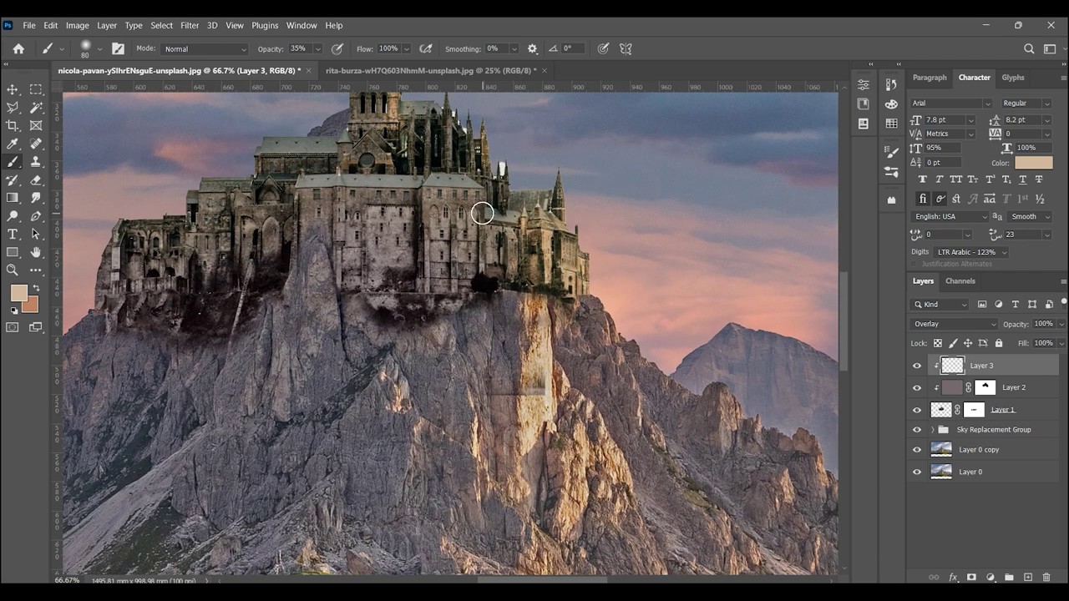
pyautogui.scroll(3, 483, 163)
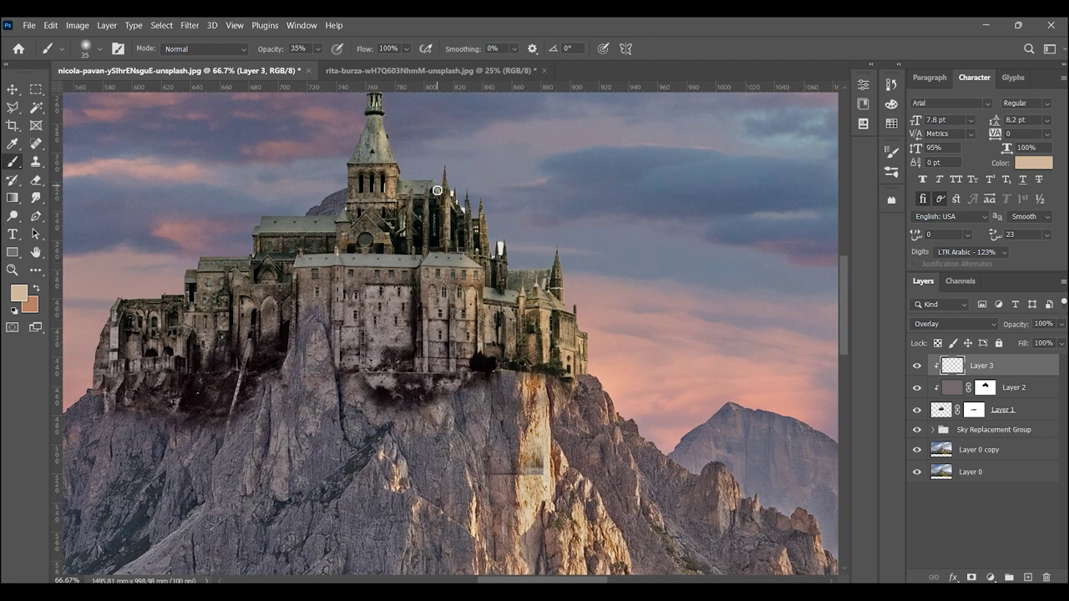
# - Zoom into the spires and delete the white patch between them from Layer 1 with Magic Wand
pyautogui.press('z')
pyautogui.click(496, 215)
pyautogui.click(496, 216)
pyautogui.click(487, 278)
pyautogui.click(917, 410)
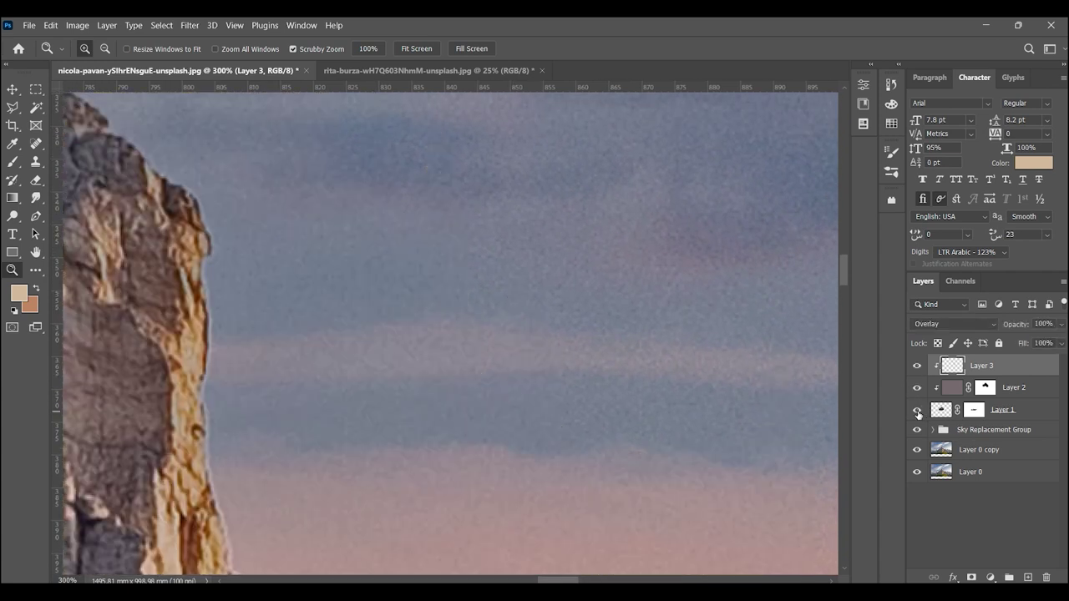
pyautogui.click(36, 108)
pyautogui.click(1019, 410)
pyautogui.click(525, 351)
pyautogui.press('Delete')
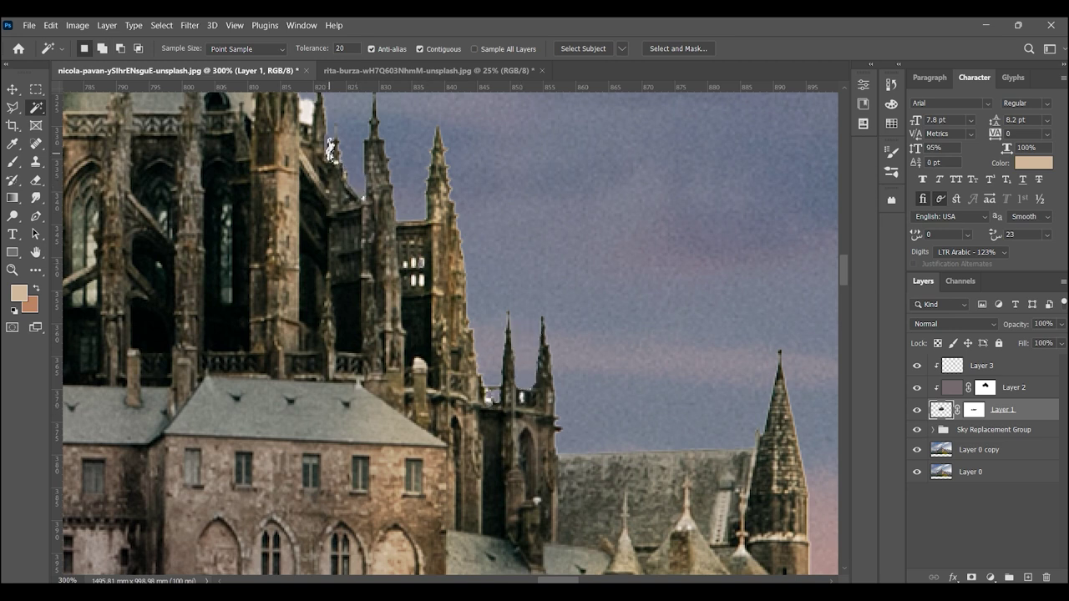
# - Check the other spires, return to a 33.3% view and make Layer 3 active
pyautogui.moveTo(322, 157); pyautogui.dragTo(336, 294)
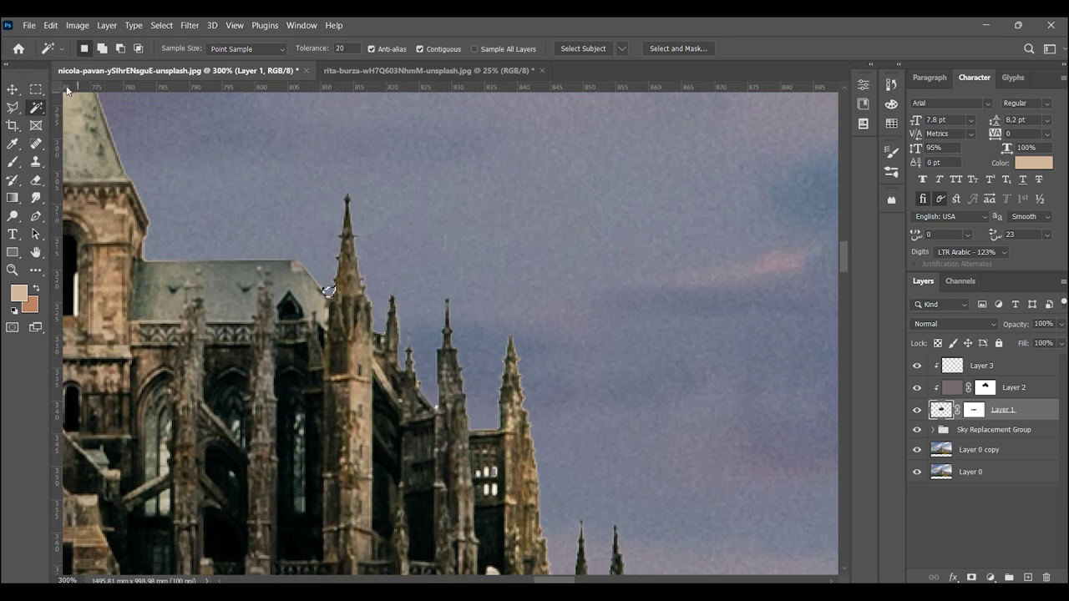
pyautogui.click(37, 94)
pyautogui.hotkey('ctrl', '0')
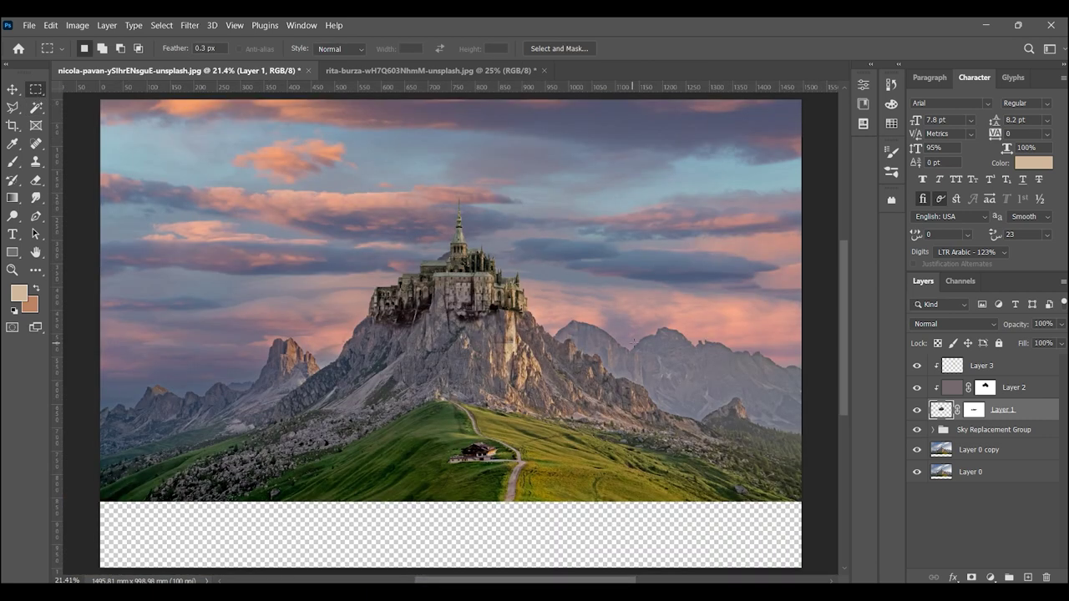
pyautogui.press('z')
pyautogui.hotkey('ctrl', '+')
pyautogui.hotkey('ctrl', '+')
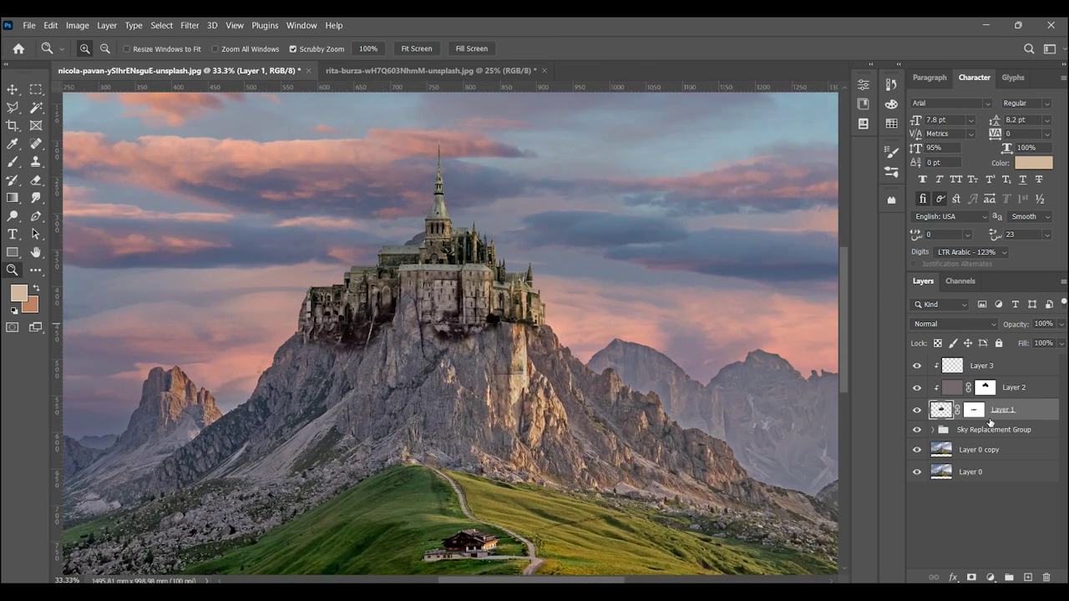
pyautogui.click(1007, 368)
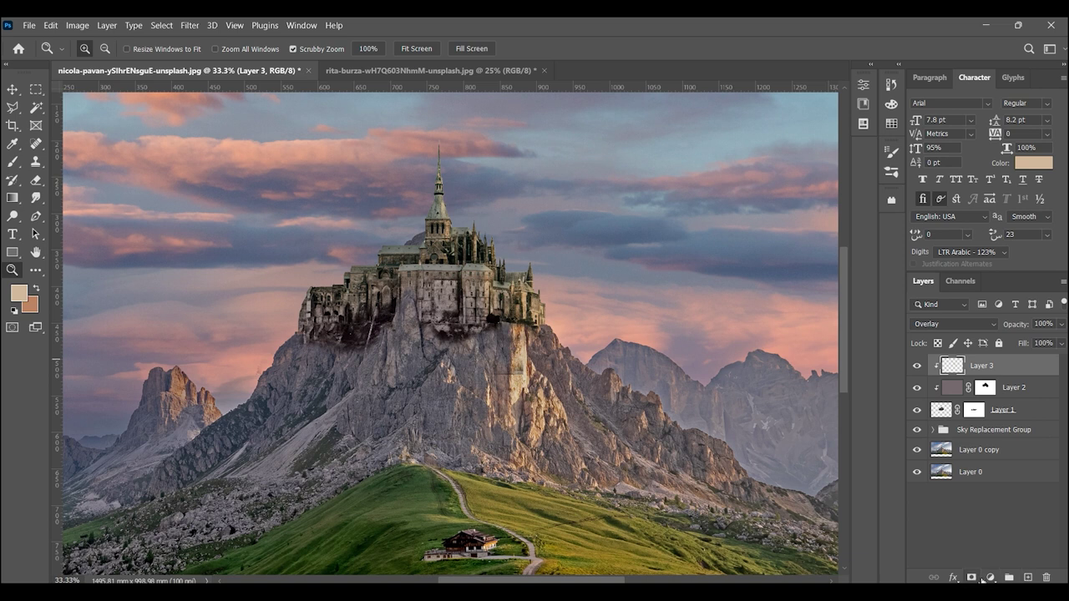
# - Add a Levels adjustment clipped to Layer 3 with input levels 6, 1.00 and 217
pyautogui.click(989, 577)
pyautogui.click(968, 405)
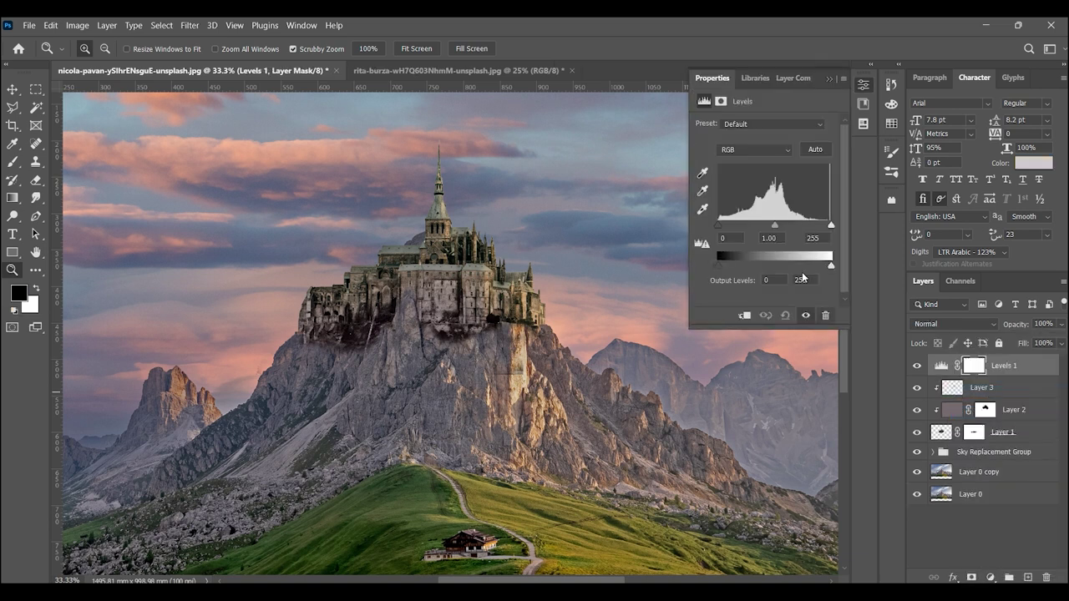
pyautogui.moveTo(831, 226); pyautogui.dragTo(818, 229)
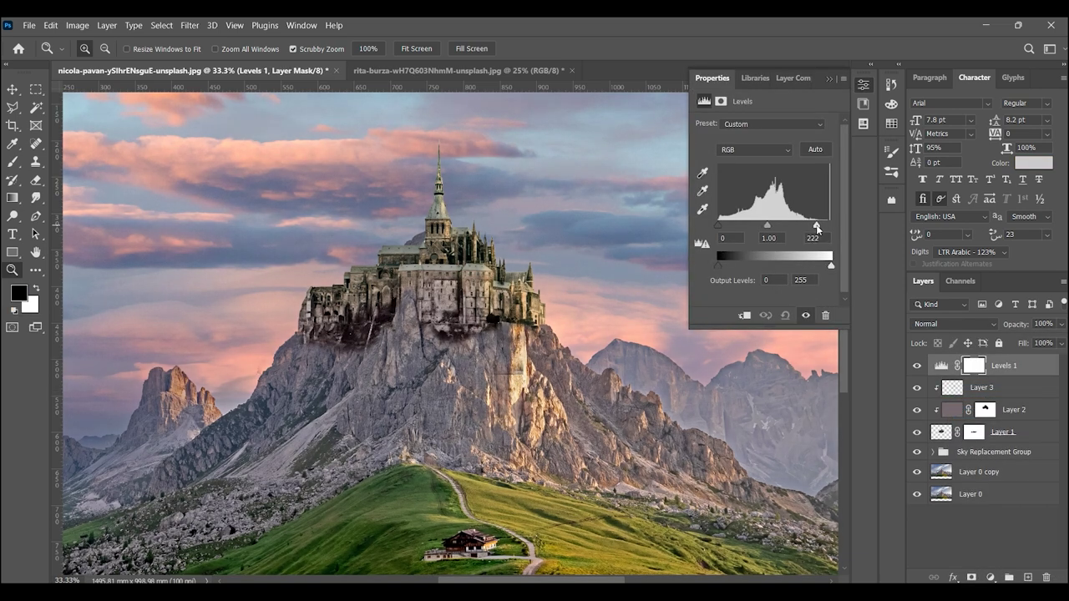
pyautogui.moveTo(722, 233); pyautogui.dragTo(725, 232)
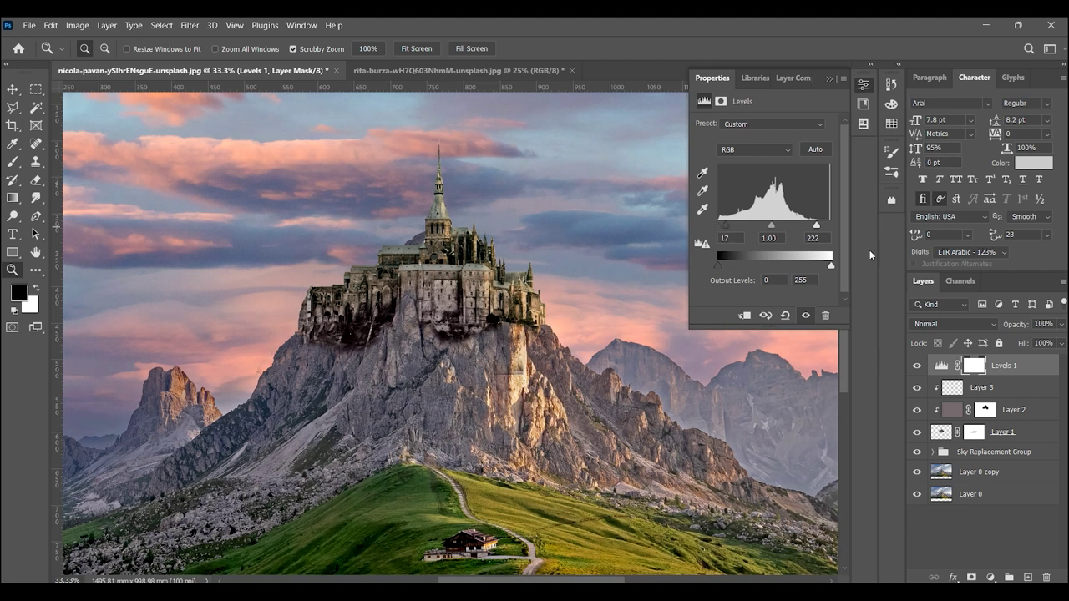
pyautogui.keyDown('alt'); pyautogui.click(990, 375); pyautogui.keyUp('alt')
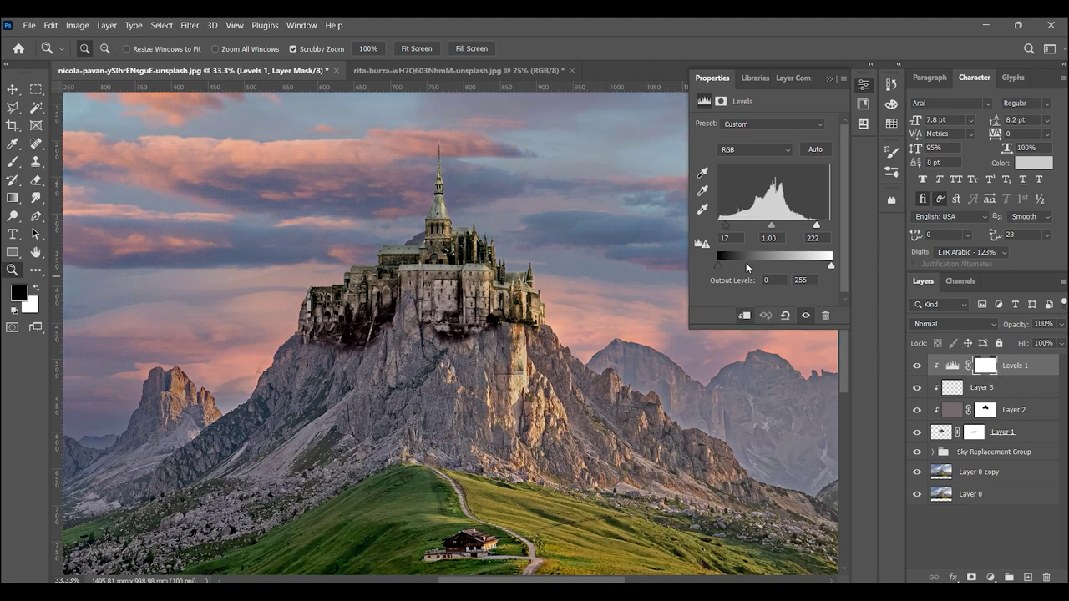
pyautogui.moveTo(818, 227); pyautogui.dragTo(816, 226)
pyautogui.moveTo(725, 230); pyautogui.dragTo(771, 225)
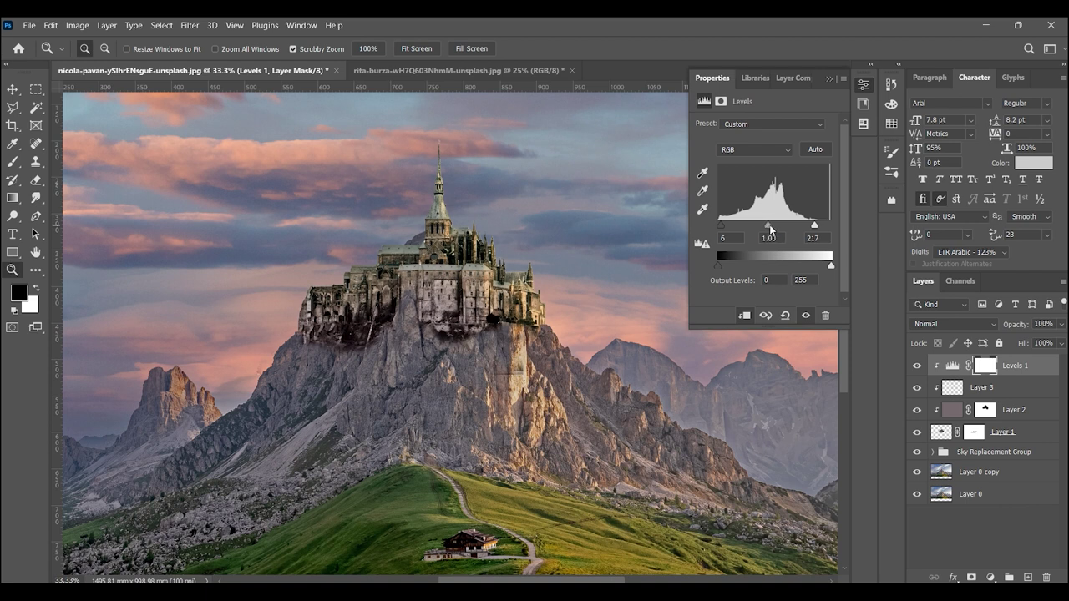
# - Paint black on the Levels mask with a 900 px brush around the castle base
pyautogui.click(976, 365)
pyautogui.press('b')
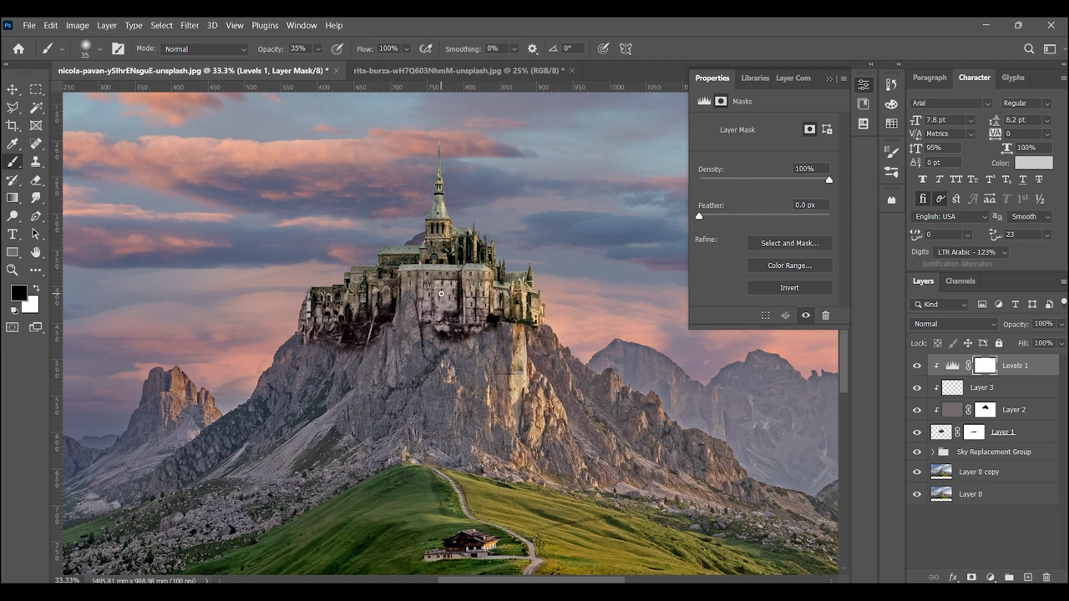
pyautogui.press(']')
pyautogui.press(']')
pyautogui.press(']')
pyautogui.press(']')
pyautogui.press(']')
pyautogui.press(']')
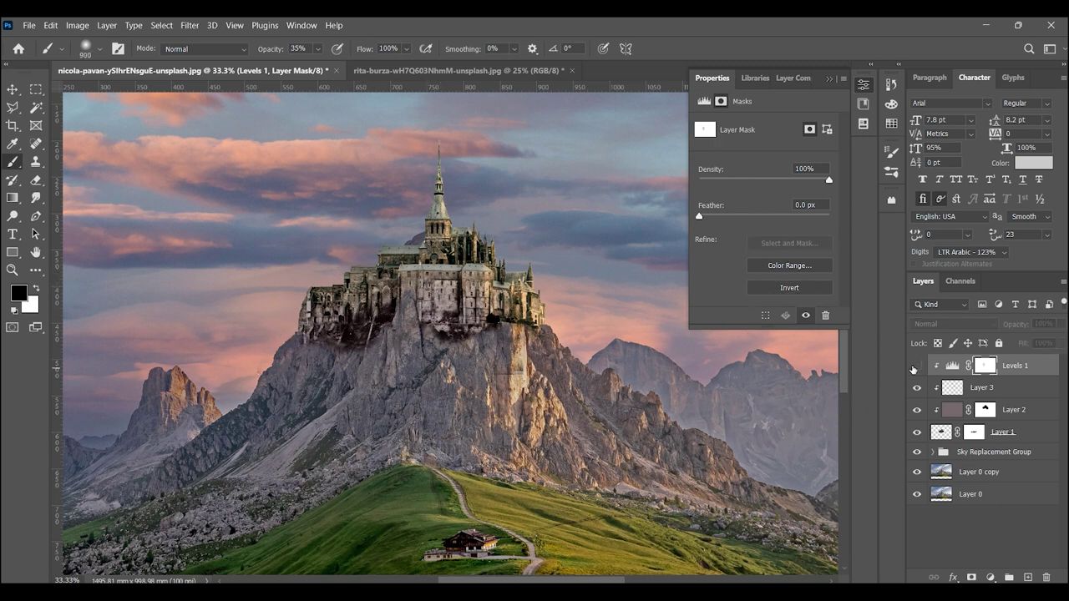
pyautogui.moveTo(360, 322)
pyautogui.mouseDown()
pyautogui.moveTo(370, 239)
pyautogui.moveTo(410, 298)
pyautogui.moveTo(454, 329)
pyautogui.moveTo(374, 362)
pyautogui.mouseUp()
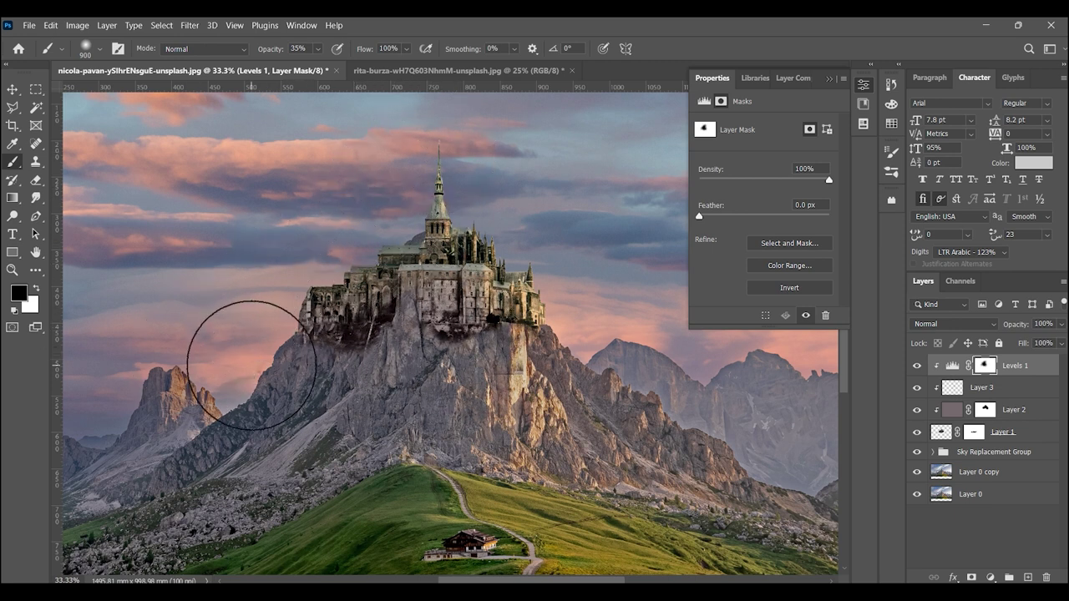
pyautogui.click(13, 270)
pyautogui.click(370, 343)
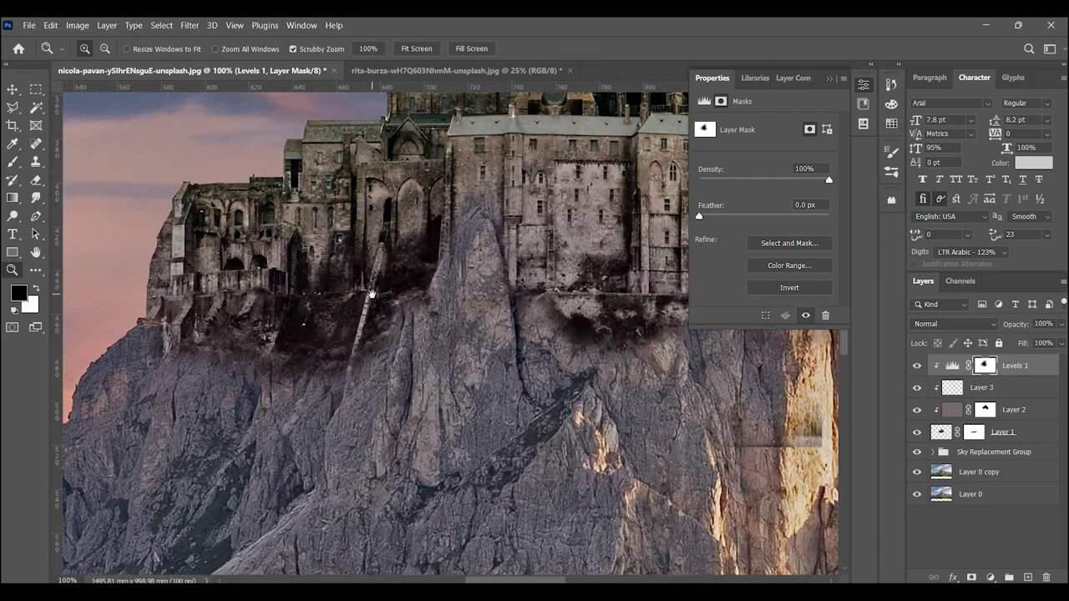
# - Paint on Layer 1's mask with a smaller brush to lighten shadows beside the ladder
pyautogui.click(975, 434)
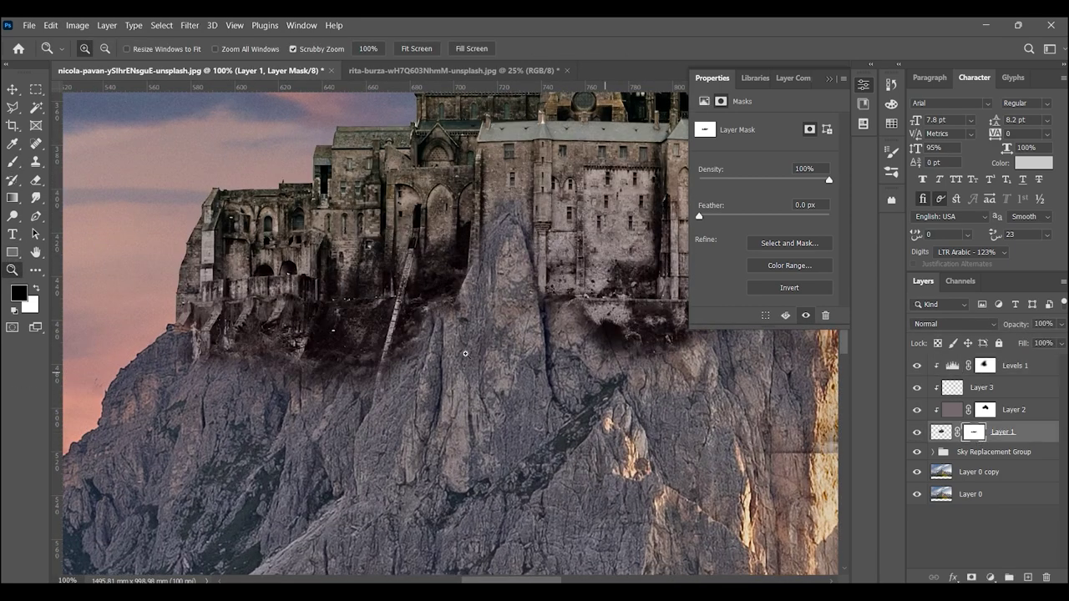
pyautogui.click(388, 349)
pyautogui.click(13, 161)
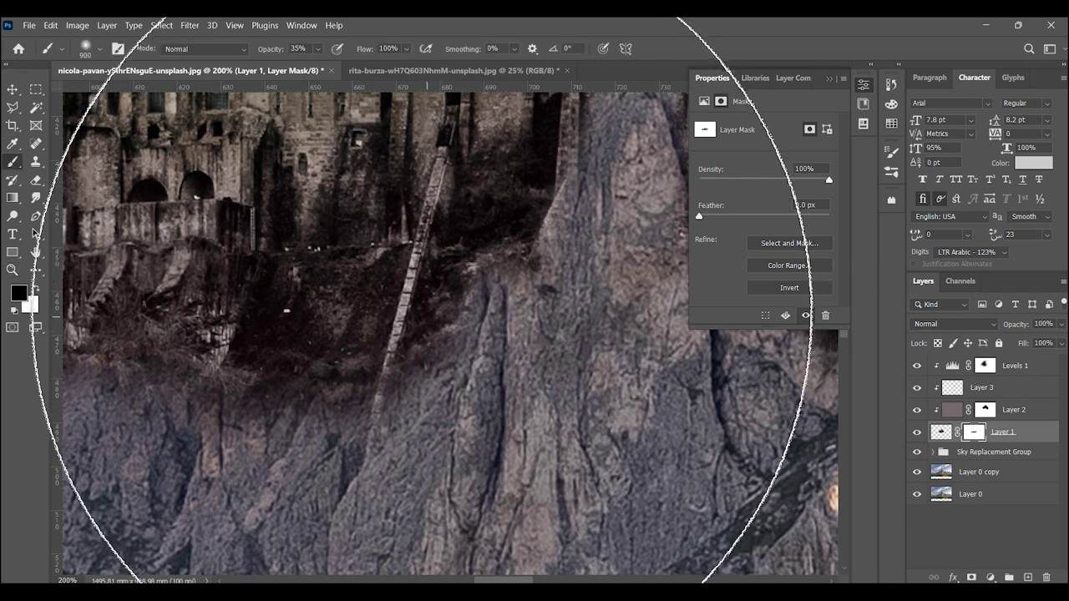
pyautogui.press('[')
pyautogui.press('[')
pyautogui.press('[')
pyautogui.press('[')
pyautogui.press('[')
pyautogui.press('[')
pyautogui.moveTo(453, 311)
pyautogui.mouseDown()
pyautogui.moveTo(429, 350)
pyautogui.moveTo(449, 289)
pyautogui.moveTo(577, 195)
pyautogui.moveTo(339, 395)
pyautogui.moveTo(341, 278)
pyautogui.moveTo(291, 300)
pyautogui.moveTo(291, 401)
pyautogui.moveTo(258, 415)
pyautogui.mouseUp()
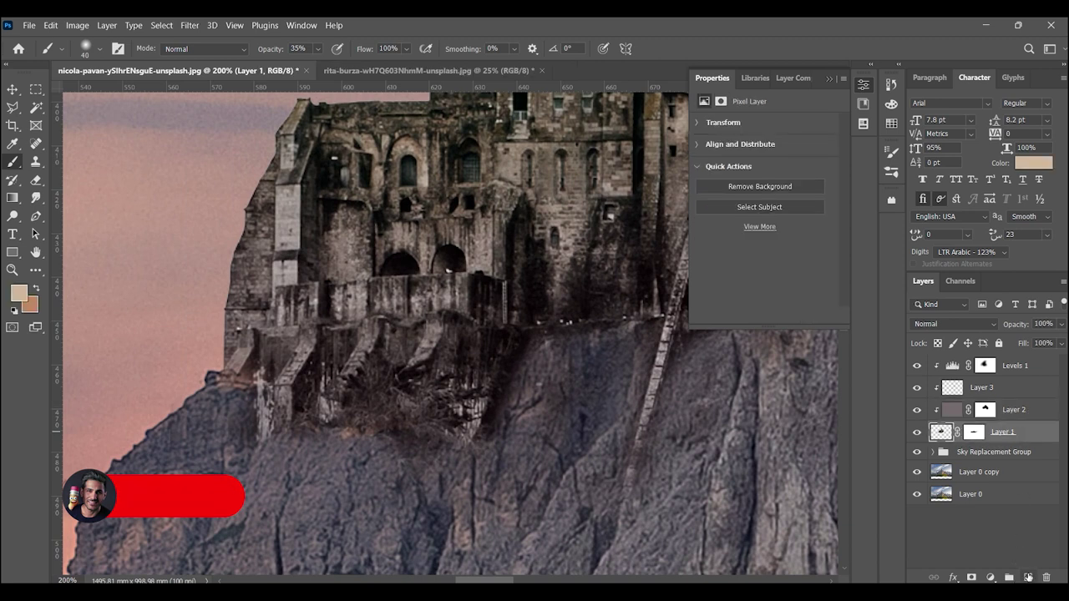
# - Paint sampled grey-purple rock colour below the castle wall and set Layer 4 to Exclusion
pyautogui.keyDown('alt'); pyautogui.click(309, 438); pyautogui.keyUp('alt')
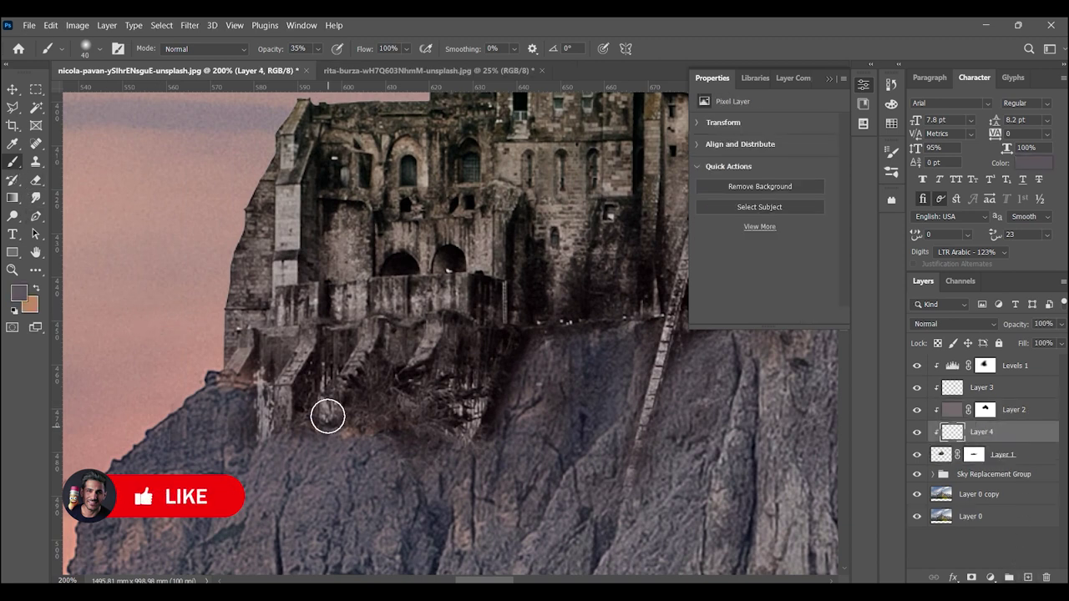
pyautogui.moveTo(389, 339)
pyautogui.mouseDown()
pyautogui.moveTo(380, 443)
pyautogui.moveTo(430, 455)
pyautogui.moveTo(471, 409)
pyautogui.moveTo(524, 390)
pyautogui.moveTo(493, 399)
pyautogui.mouseUp()
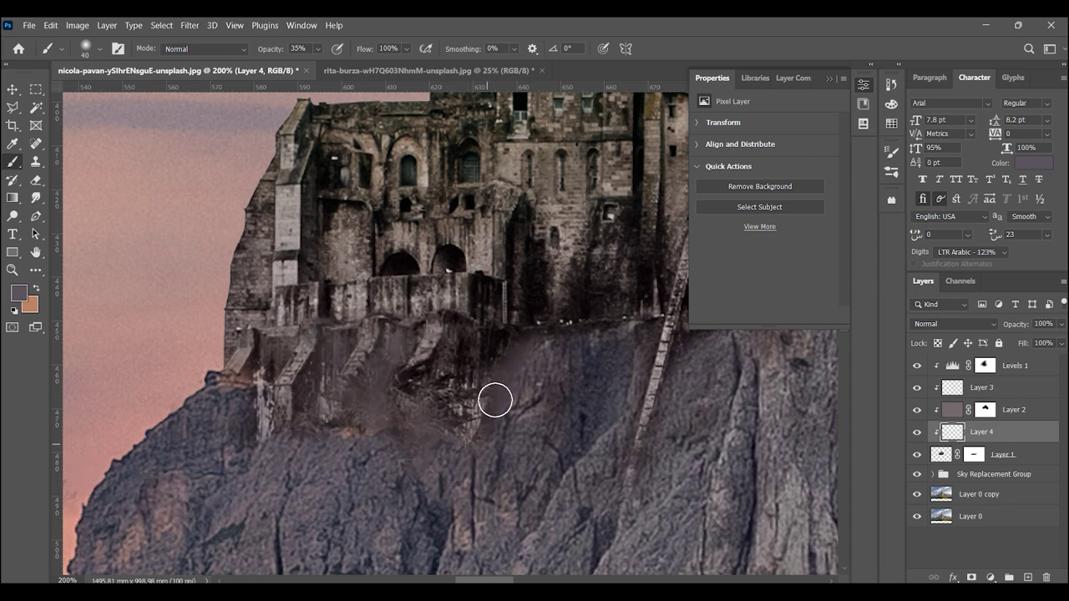
pyautogui.click(956, 328)
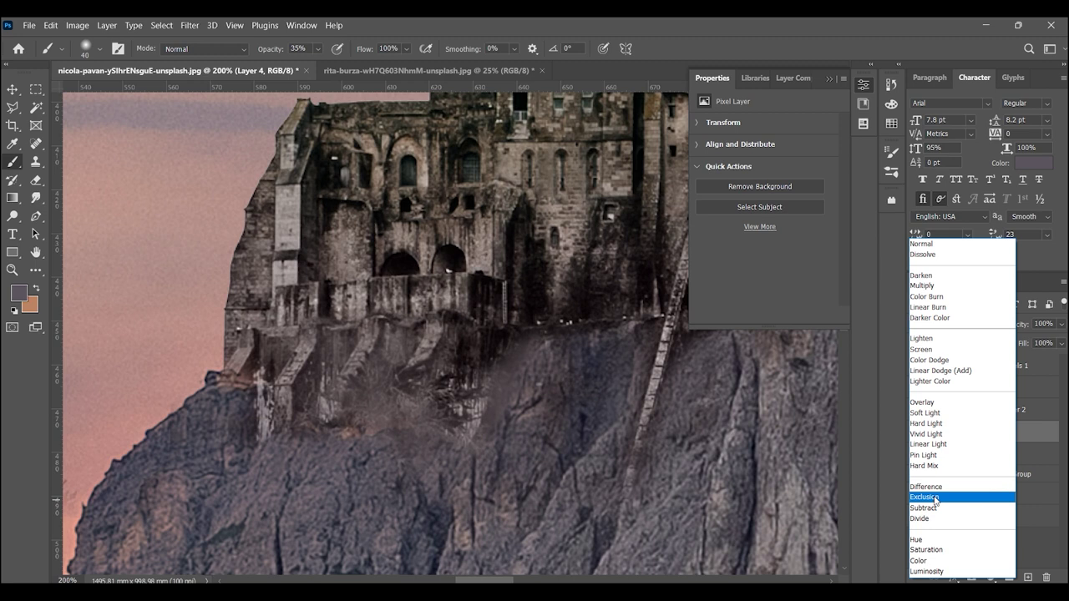
pyautogui.click(935, 499)
pyautogui.click(916, 431)
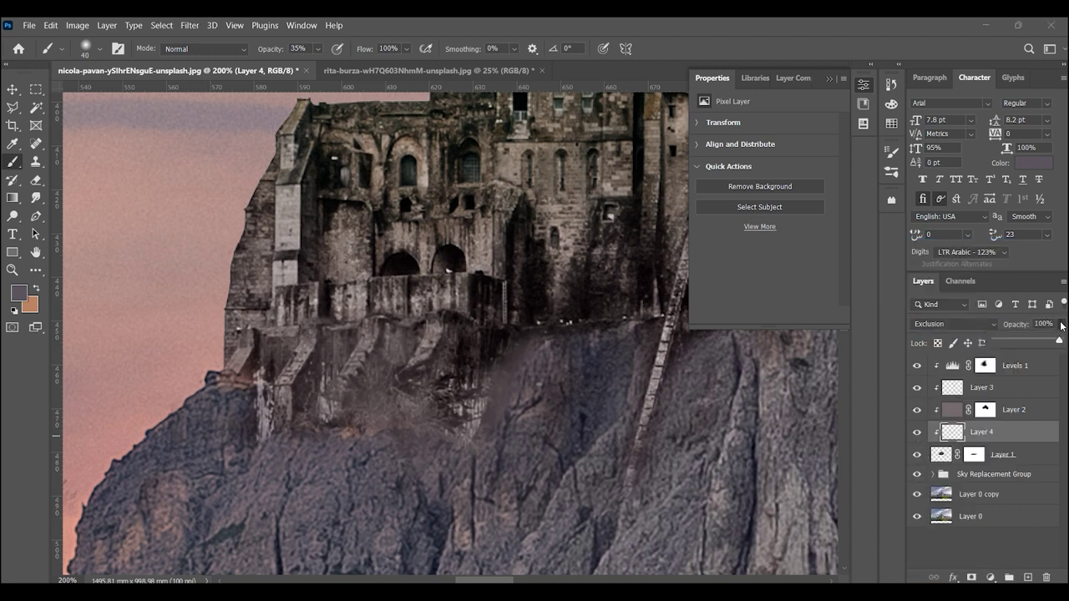
# - Darken the cliff beneath the castle walls, review the castle, and add a new Layer 5
pyautogui.moveTo(285, 382); pyautogui.dragTo(238, 412)
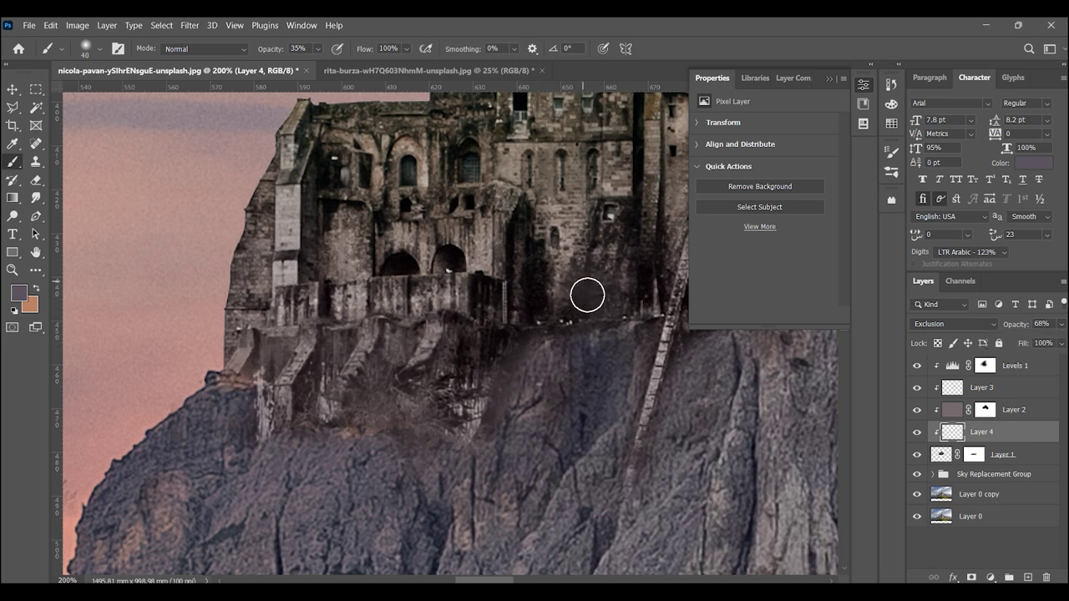
pyautogui.moveTo(587, 293); pyautogui.dragTo(437, 410)
pyautogui.click(12, 269)
pyautogui.keyDown('alt'); pyautogui.click(491, 290); pyautogui.keyUp('alt')
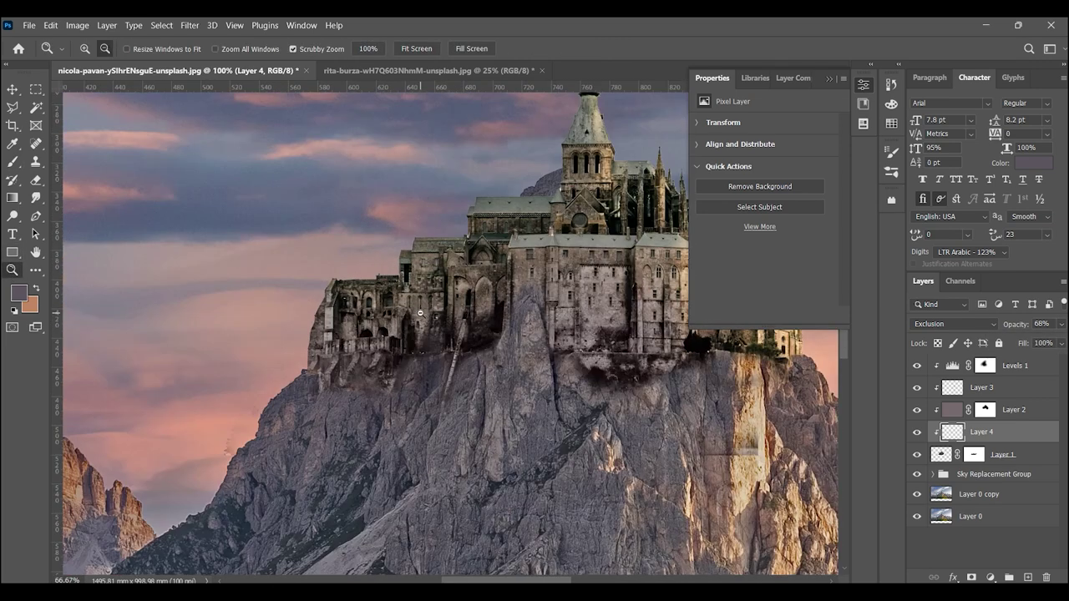
pyautogui.keyDown('alt'); pyautogui.click(491, 291); pyautogui.keyUp('alt')
pyautogui.keyDown('alt'); pyautogui.click(491, 290); pyautogui.keyUp('alt')
pyautogui.moveTo(491, 290); pyautogui.dragTo(427, 320)
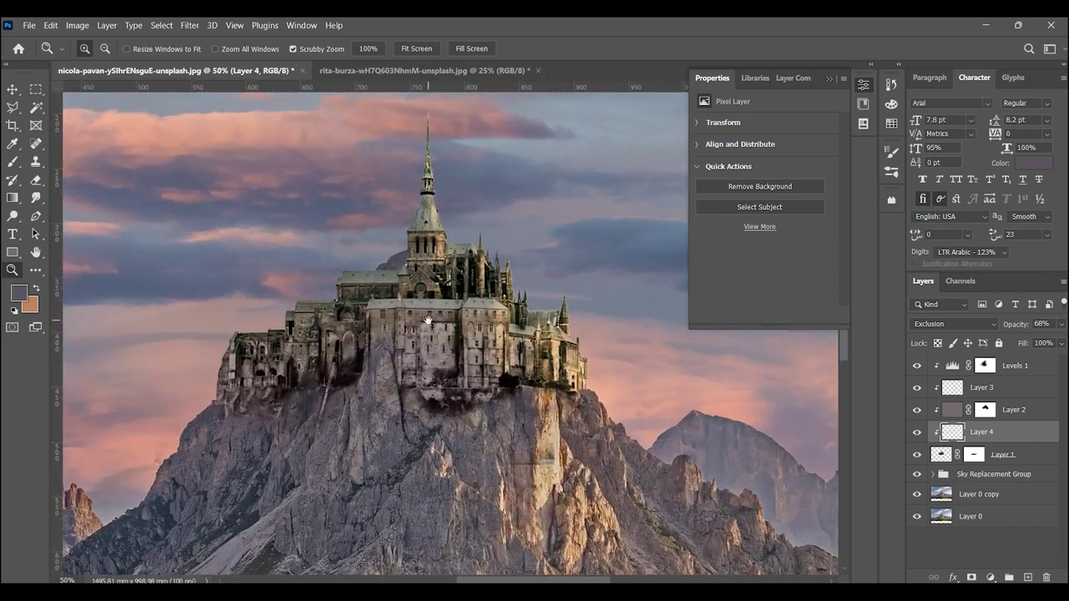
pyautogui.moveTo(275, 390); pyautogui.dragTo(876, 437)
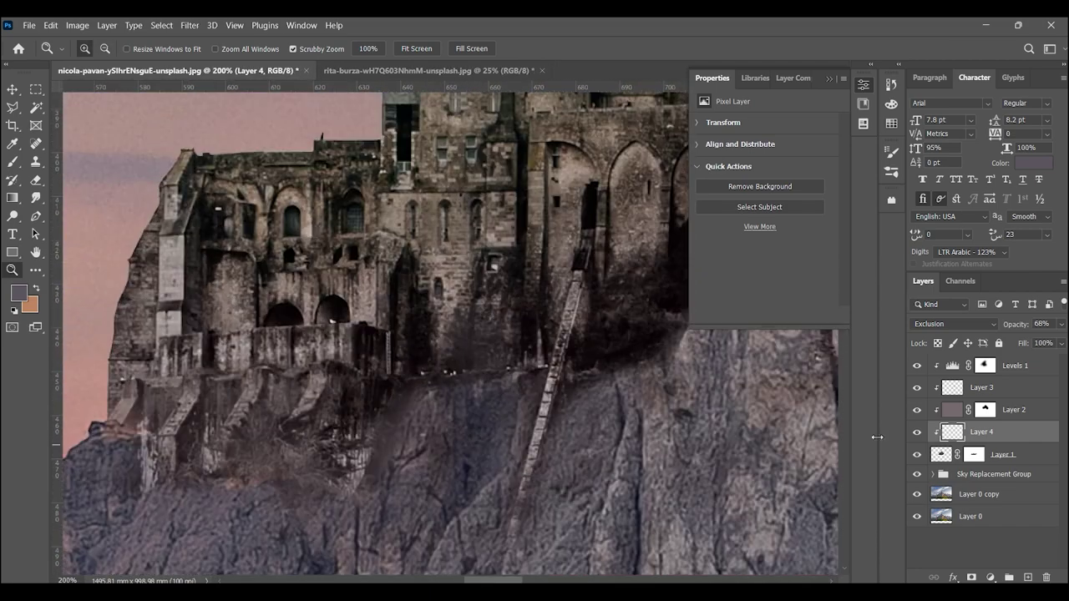
pyautogui.click(1032, 578)
# - Set Layer 5 to Color blending and use the Brush at 76% opacity
pyautogui.click(952, 324)
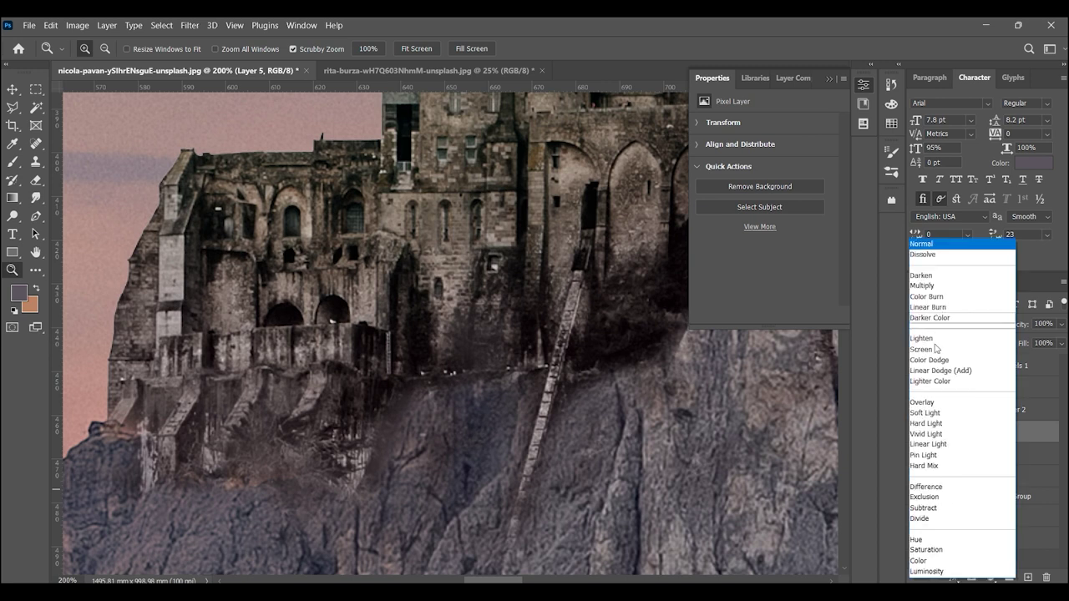
pyautogui.click(928, 561)
pyautogui.click(11, 163)
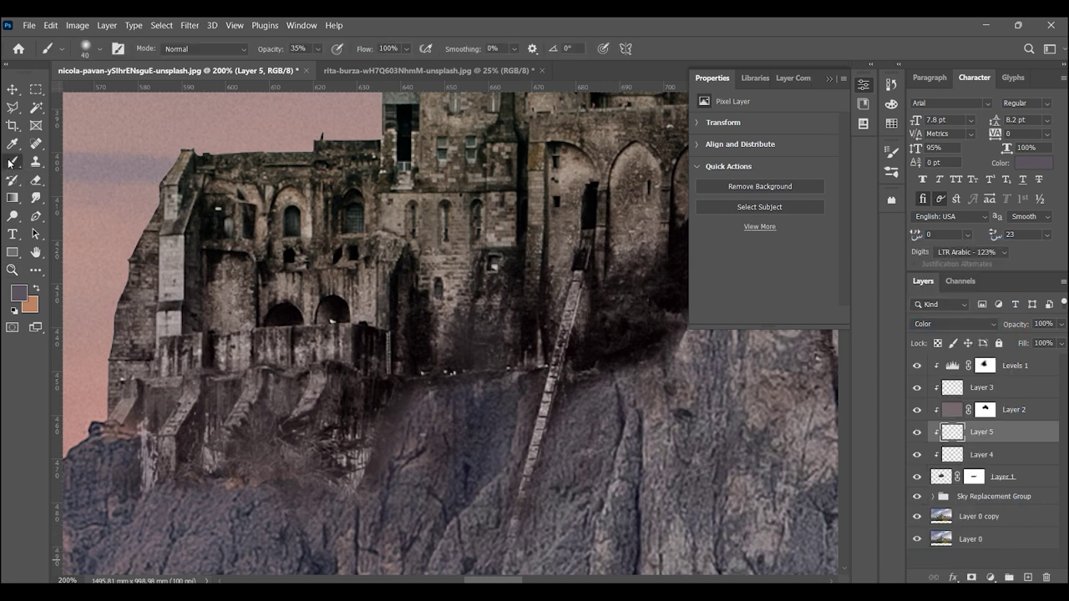
pyautogui.press('7')
pyautogui.press('6')
# - Tint the cliff and lower castle walls grey-mauve at 39% brush opacity, then review zoomed out
pyautogui.moveTo(580, 309); pyautogui.dragTo(428, 385)
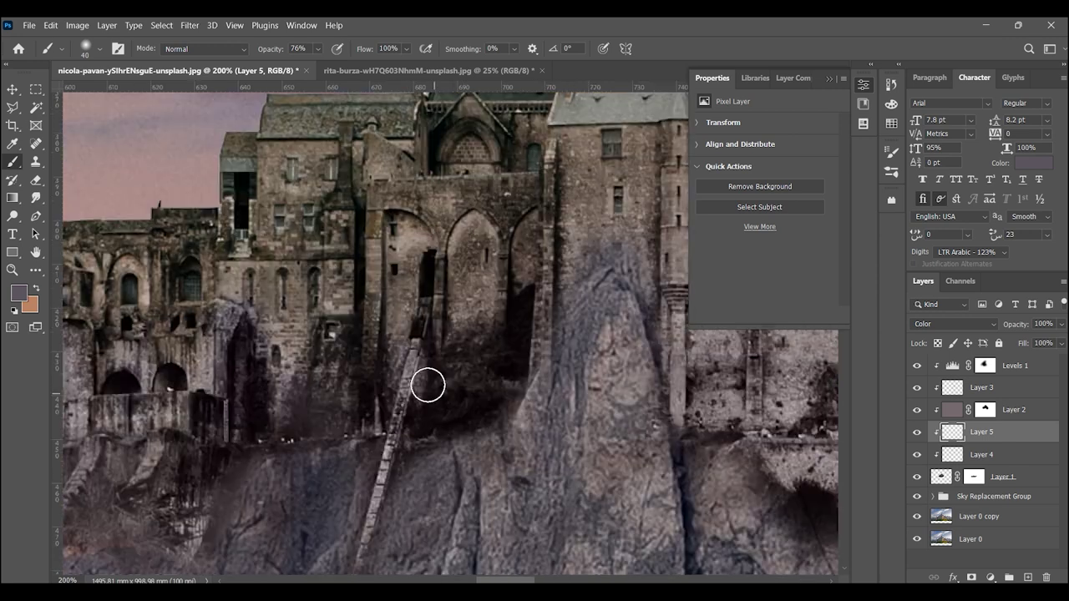
pyautogui.press('3')
pyautogui.press('9')
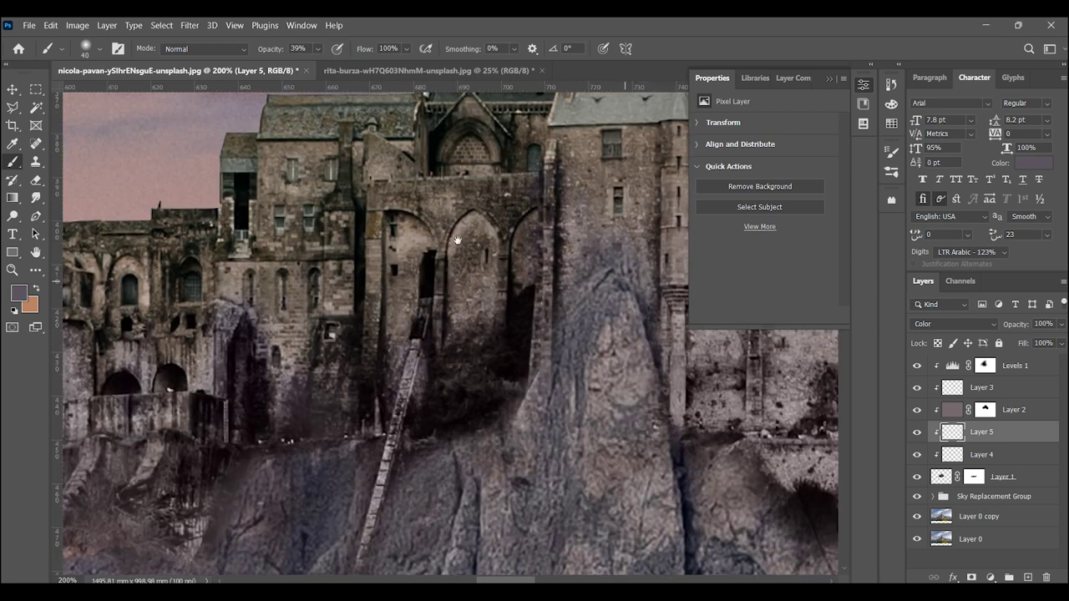
pyautogui.moveTo(649, 376); pyautogui.dragTo(386, 352)
pyautogui.press('z')
pyautogui.keyDown('alt'); pyautogui.click(404, 311); pyautogui.keyUp('alt')
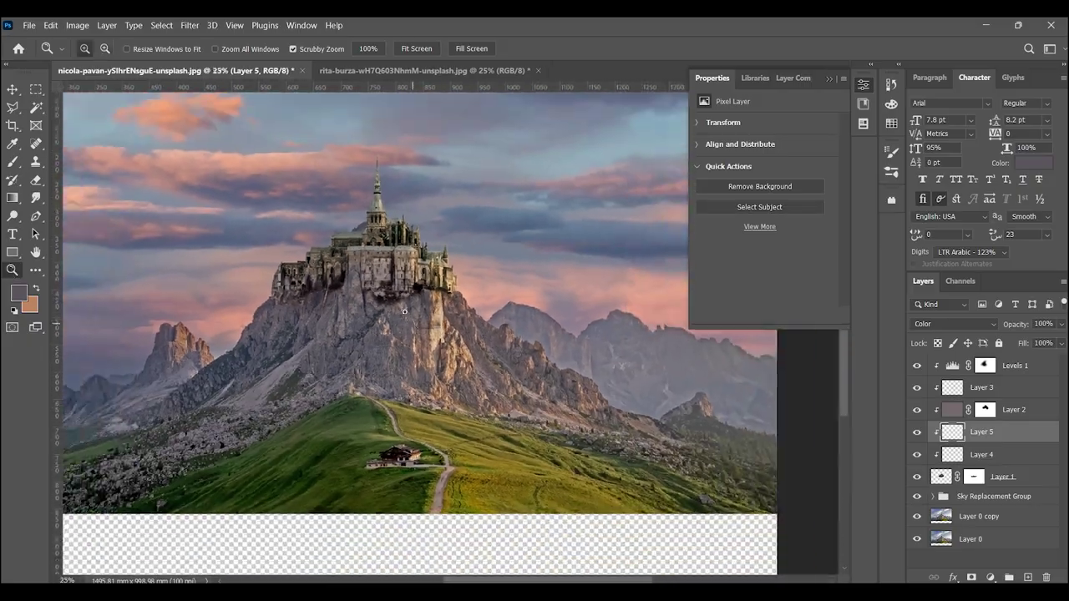
pyautogui.moveTo(404, 311); pyautogui.dragTo(513, 316)
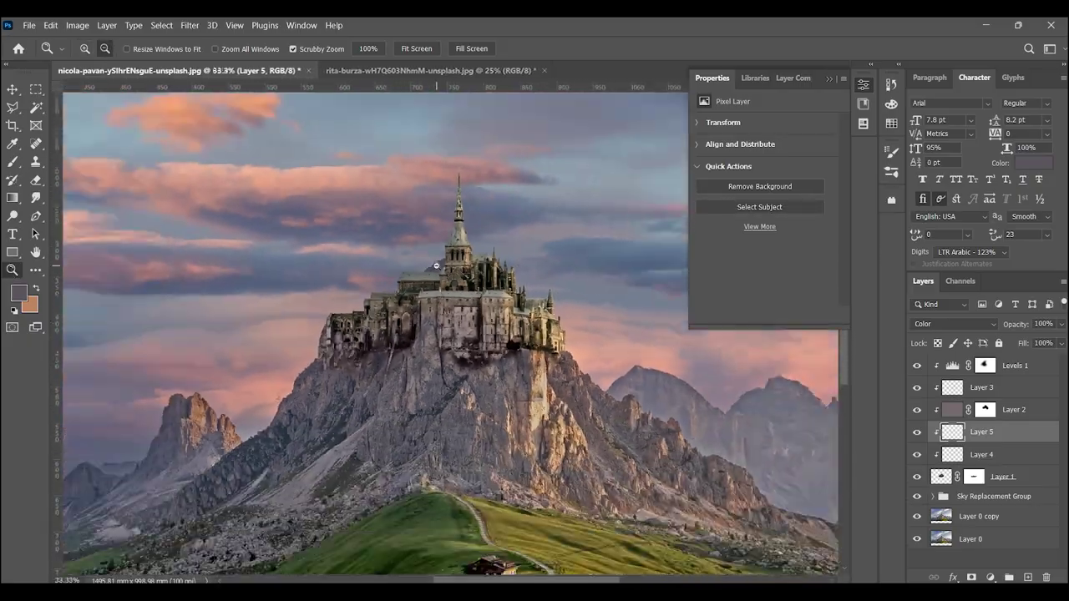
pyautogui.moveTo(514, 315); pyautogui.dragTo(953, 472)
# - Merge Sky Replacement Group, Layer 0 copy and Layer 0 into one layer
pyautogui.click(972, 501)
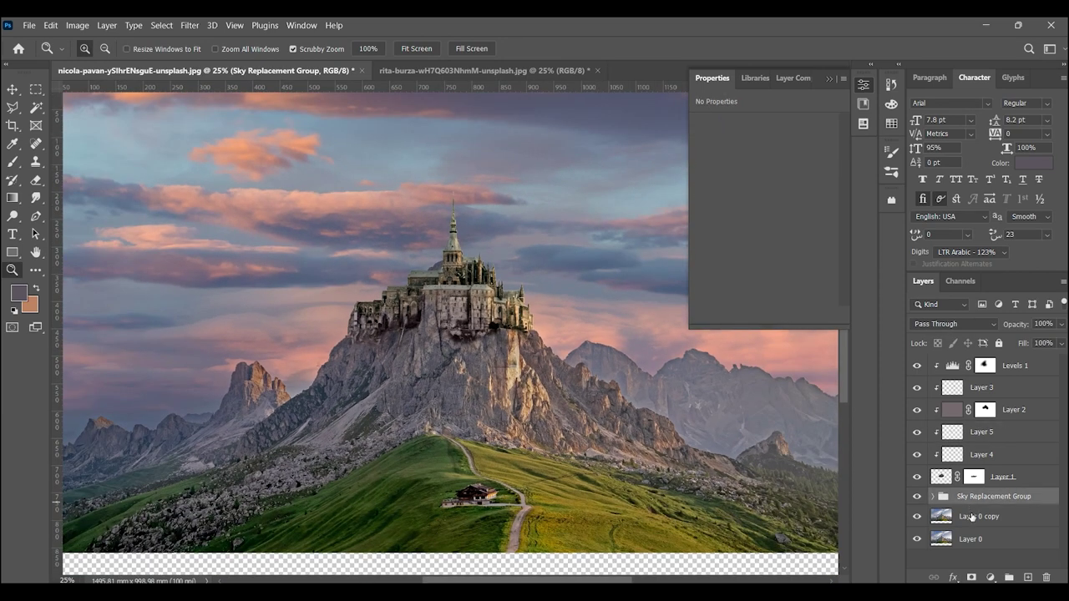
pyautogui.keyDown('shift'); pyautogui.click(969, 539); pyautogui.keyUp('shift')
pyautogui.hotkey('ctrl', 'e')
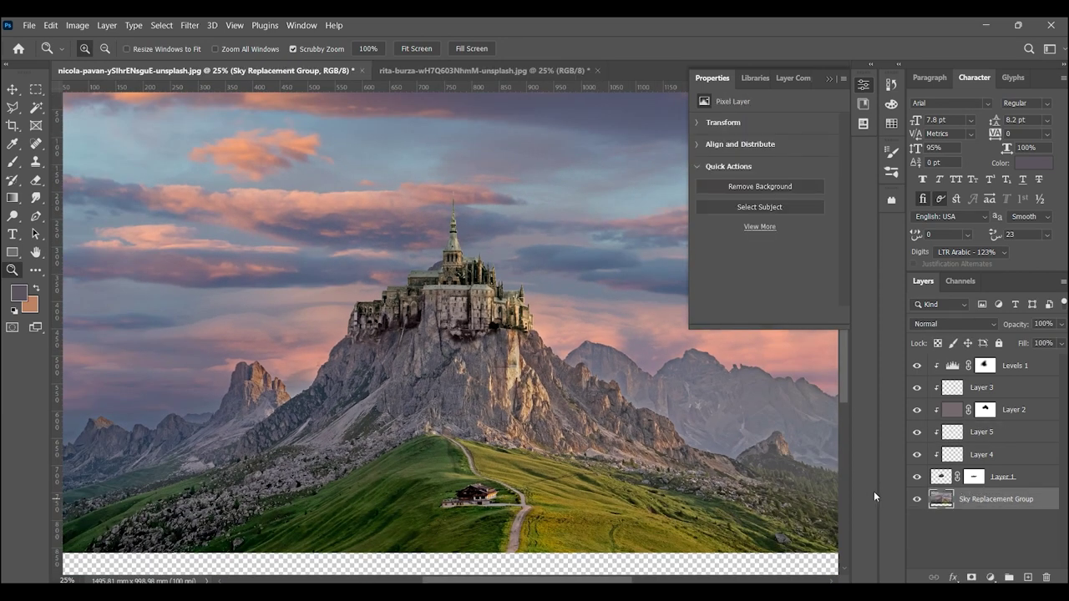
# - Clone sky over the peak behind the tower with an 80 px Clone Stamp, undoing one stray stroke
pyautogui.click(413, 265)
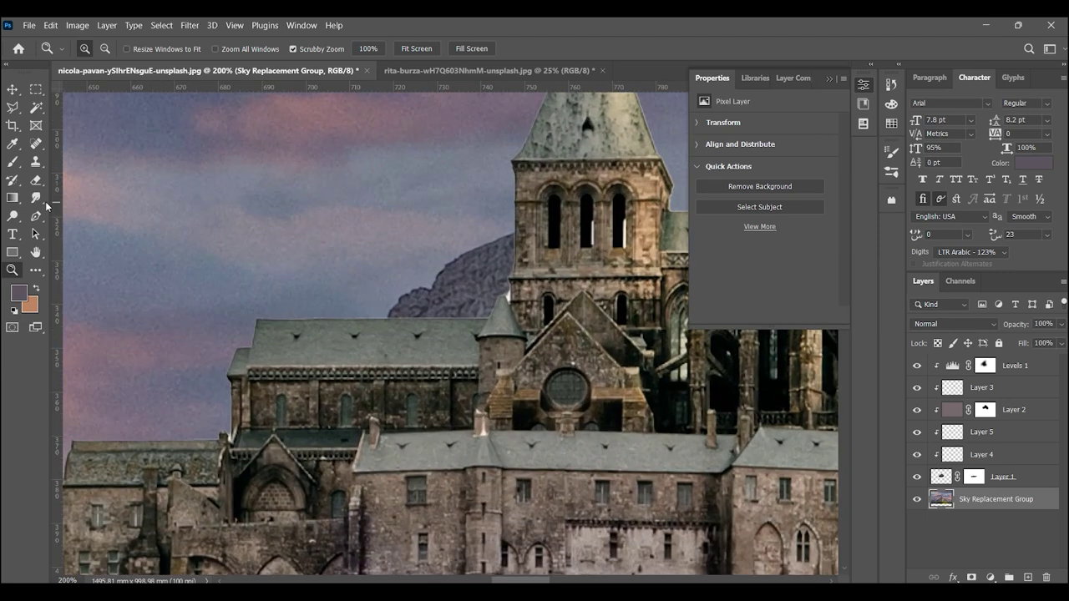
pyautogui.click(33, 162)
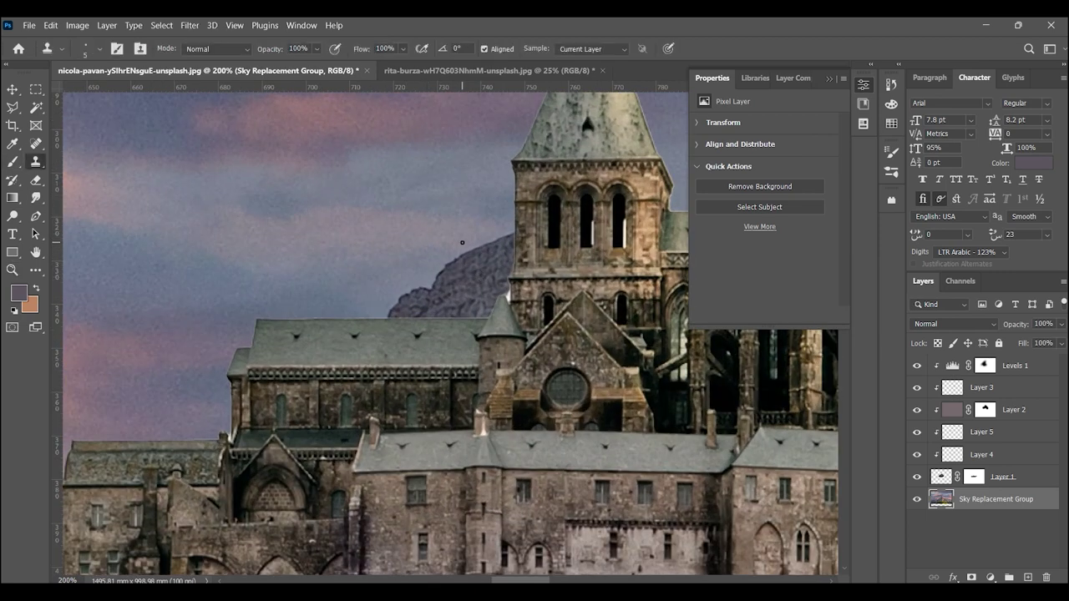
pyautogui.press(']')
pyautogui.press(']')
pyautogui.press(']')
pyautogui.press(']')
pyautogui.press(']')
pyautogui.press(']')
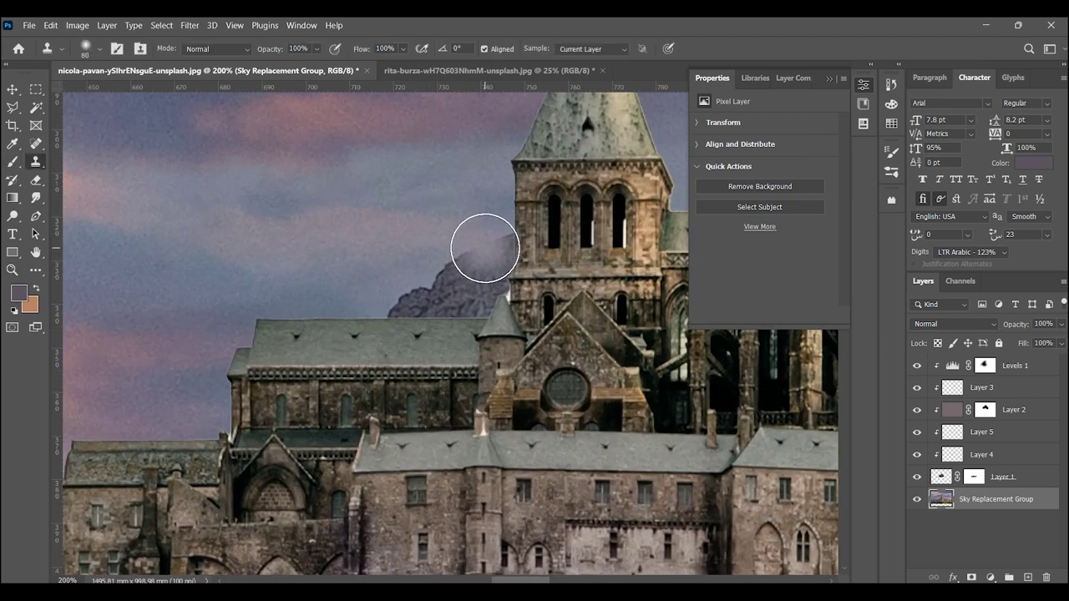
pyautogui.moveTo(484, 246)
pyautogui.mouseDown()
pyautogui.moveTo(503, 250)
pyautogui.moveTo(482, 275)
pyautogui.moveTo(425, 301)
pyautogui.mouseUp()
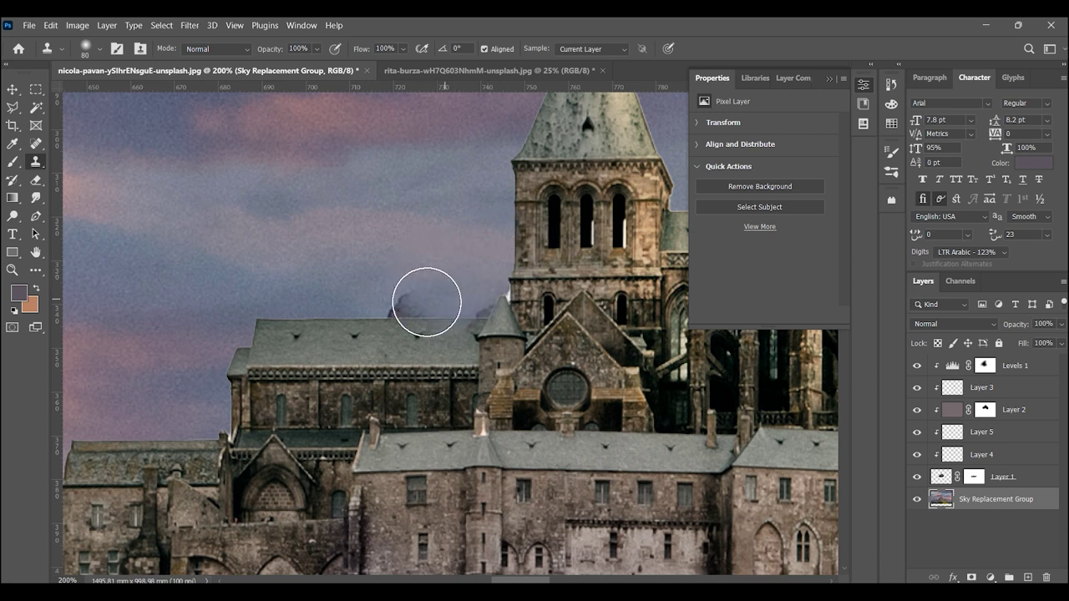
pyautogui.moveTo(520, 310); pyautogui.dragTo(588, 345)
pyautogui.hotkey('ctrl', 'z')
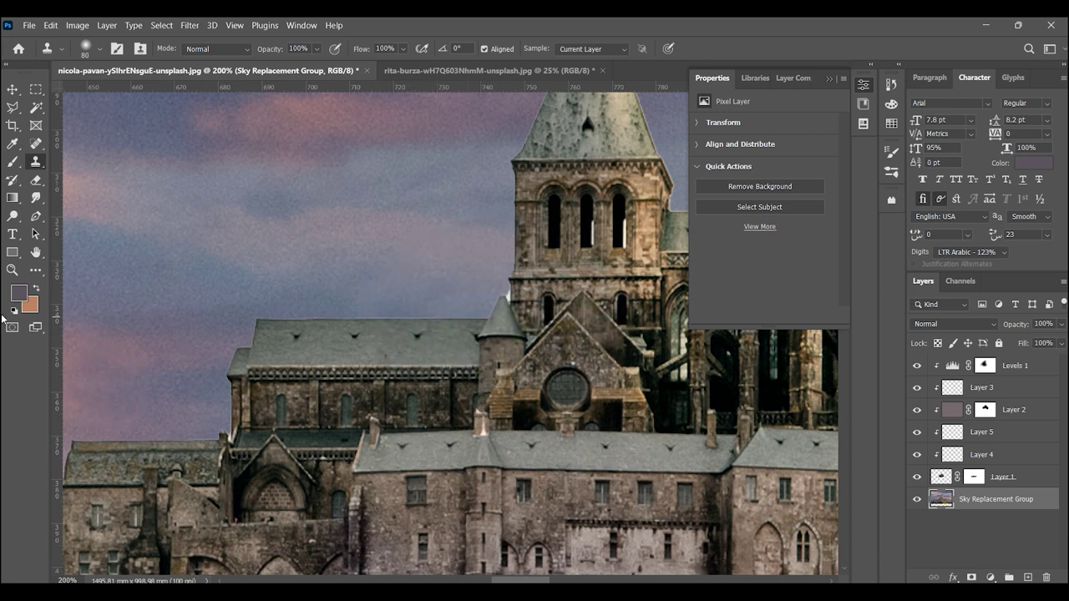
pyautogui.click(34, 92)
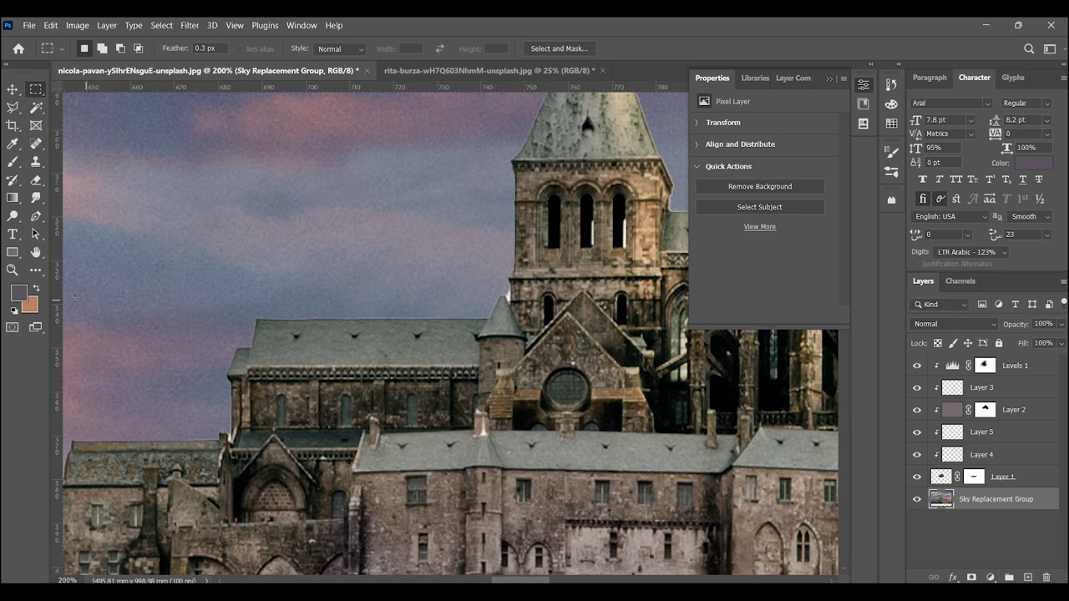
pyautogui.hotkey('ctrl', '0')
pyautogui.click(29, 25)
# - Open the sunset meadow photo and zoom in on its grass edge
pyautogui.click(37, 52)
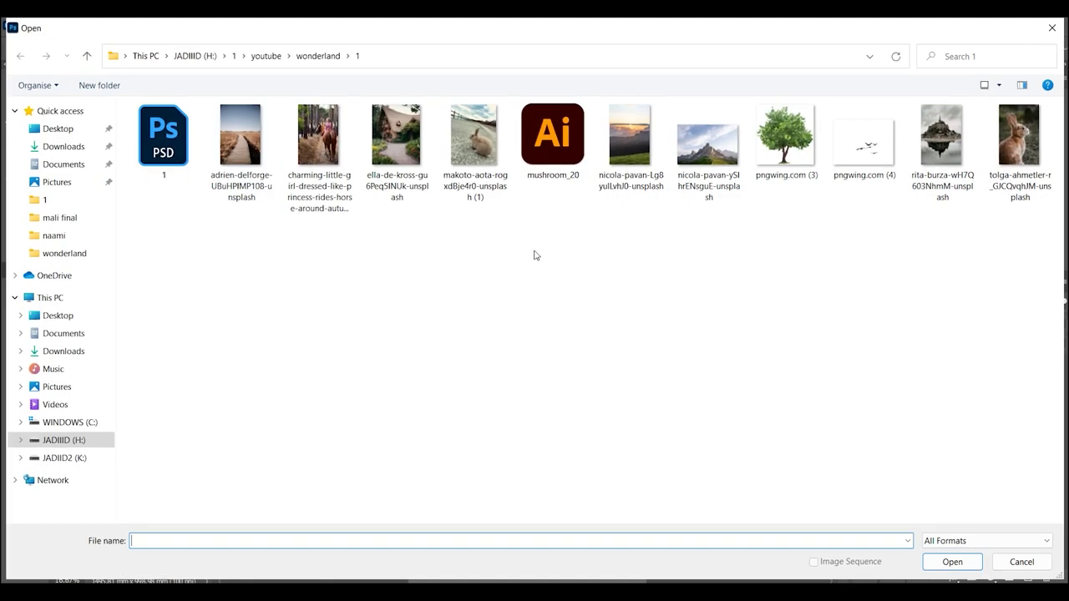
pyautogui.doubleClick(630, 137)
pyautogui.moveTo(457, 477)
pyautogui.mouseDown()
pyautogui.moveTo(245, 399)
pyautogui.moveTo(112, 327)
pyautogui.mouseUp()
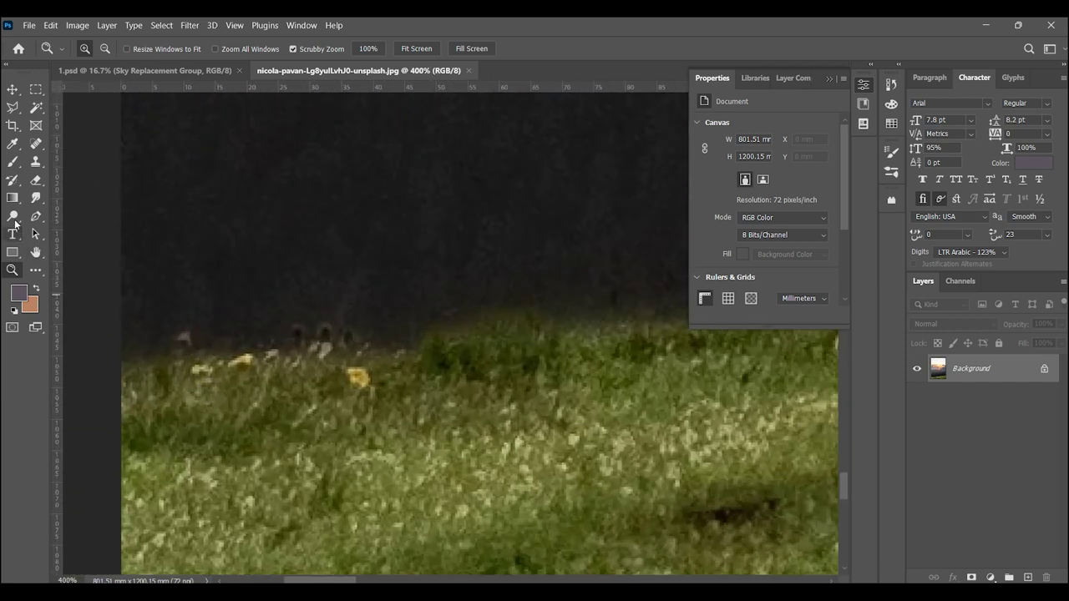
# - Trace a Pen path along the grass edge at the horizon
pyautogui.click(35, 218)
pyautogui.click(125, 355)
pyautogui.click(251, 353)
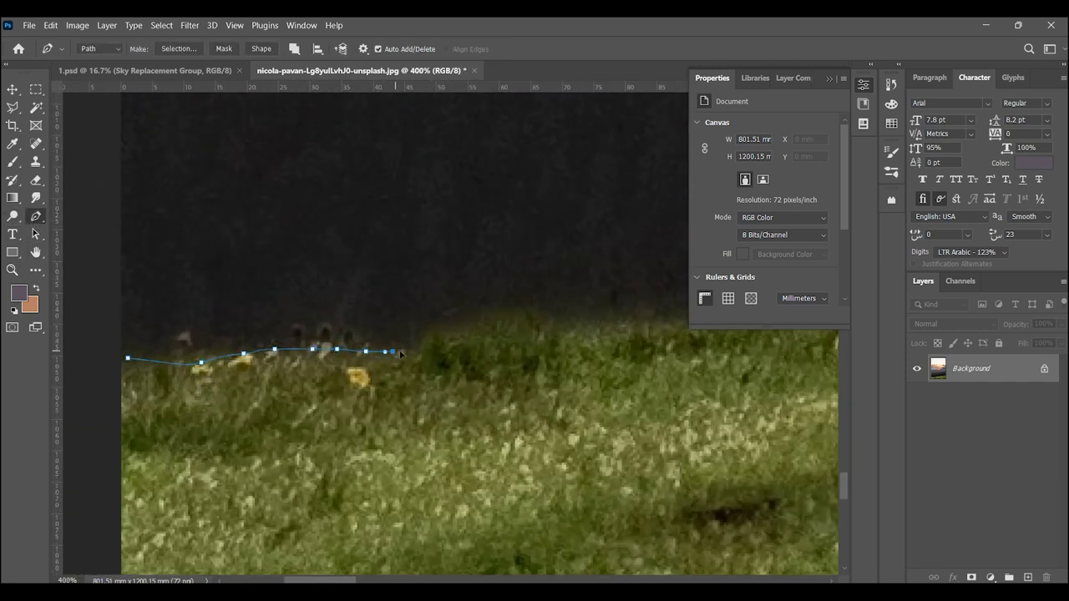
pyautogui.click(381, 350)
pyautogui.click(381, 394)
pyautogui.click(409, 390)
pyautogui.click(620, 365)
pyautogui.click(693, 357)
pyautogui.click(406, 440)
pyautogui.click(353, 387)
pyautogui.click(539, 332)
pyautogui.moveTo(540, 332); pyautogui.dragTo(147, 322)
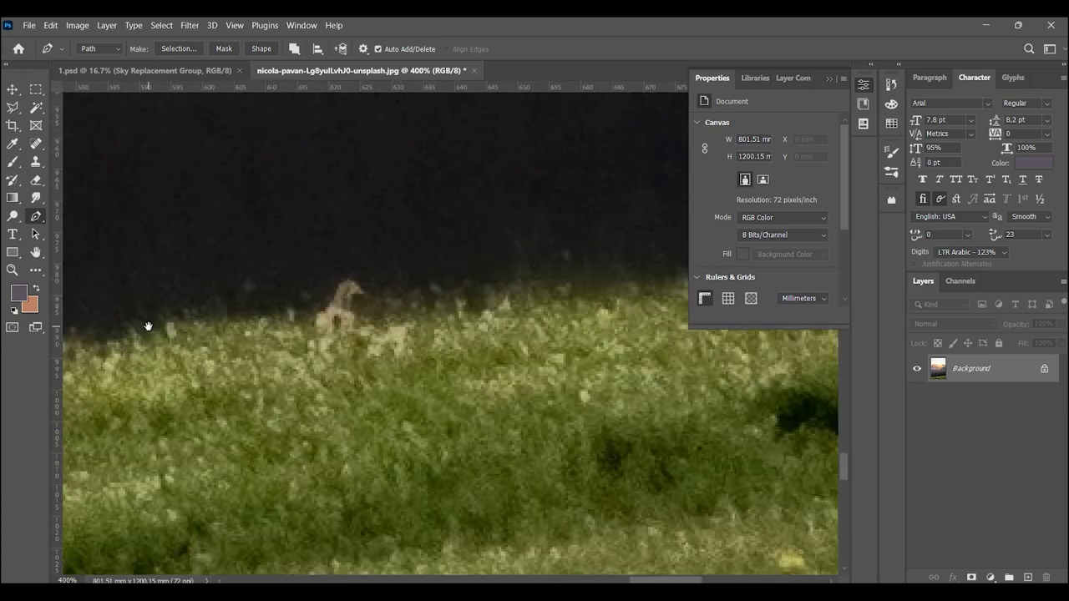
pyautogui.moveTo(582, 301); pyautogui.dragTo(275, 332)
pyautogui.hotkey('ctrl', '0')
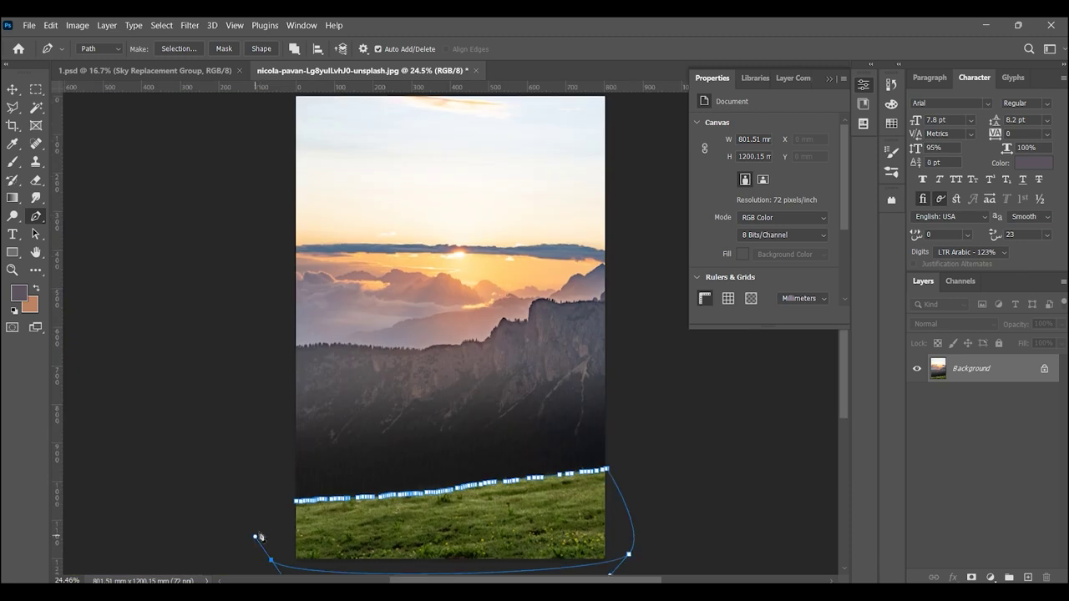
# - Turn the path into a grass selection, copy it, and return to the 1.psd composite
pyautogui.click(178, 50)
pyautogui.click(621, 167)
pyautogui.hotkey('ctrl', 'BackSpace')
pyautogui.click(167, 70)
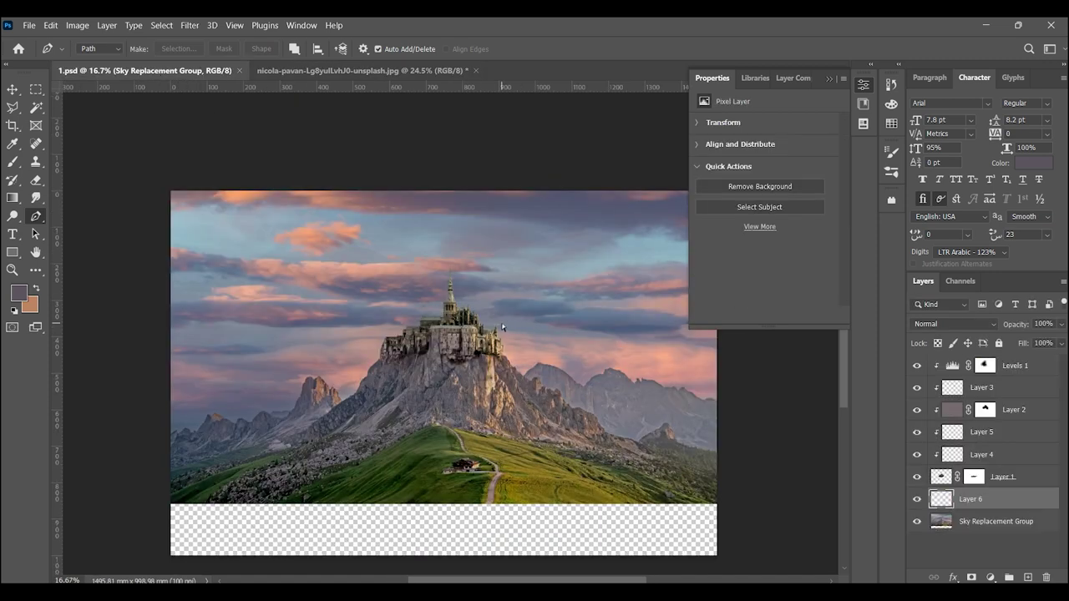
# - Paste the meadow grass into the composite and move its layer to the top
pyautogui.hotkey('ctrl', 'v')
pyautogui.hotkey('ctrl', 't')
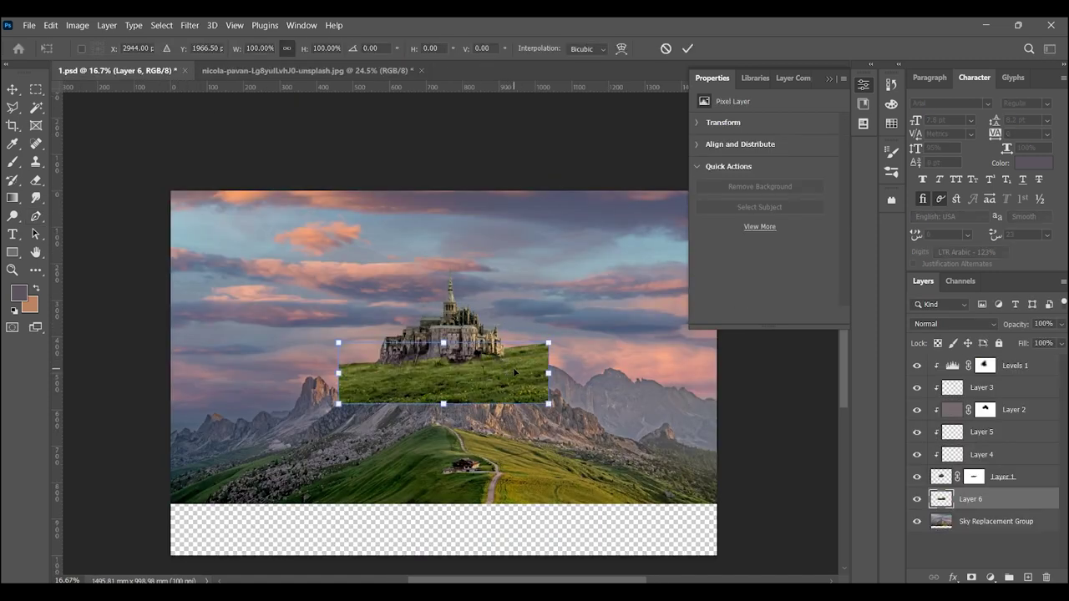
pyautogui.press('Return')
pyautogui.moveTo(993, 499); pyautogui.dragTo(994, 365)
# - Flip the grass horizontally and stretch it across the canvas bottom edge
pyautogui.hotkey('ctrl', 't')
pyautogui.rightClick(451, 383)
pyautogui.click(525, 360)
pyautogui.moveTo(482, 399)
pyautogui.mouseDown()
pyautogui.moveTo(464, 428)
pyautogui.moveTo(321, 525)
pyautogui.mouseUp()
pyautogui.moveTo(382, 485); pyautogui.dragTo(748, 430)
pyautogui.moveTo(665, 464); pyautogui.dragTo(672, 534)
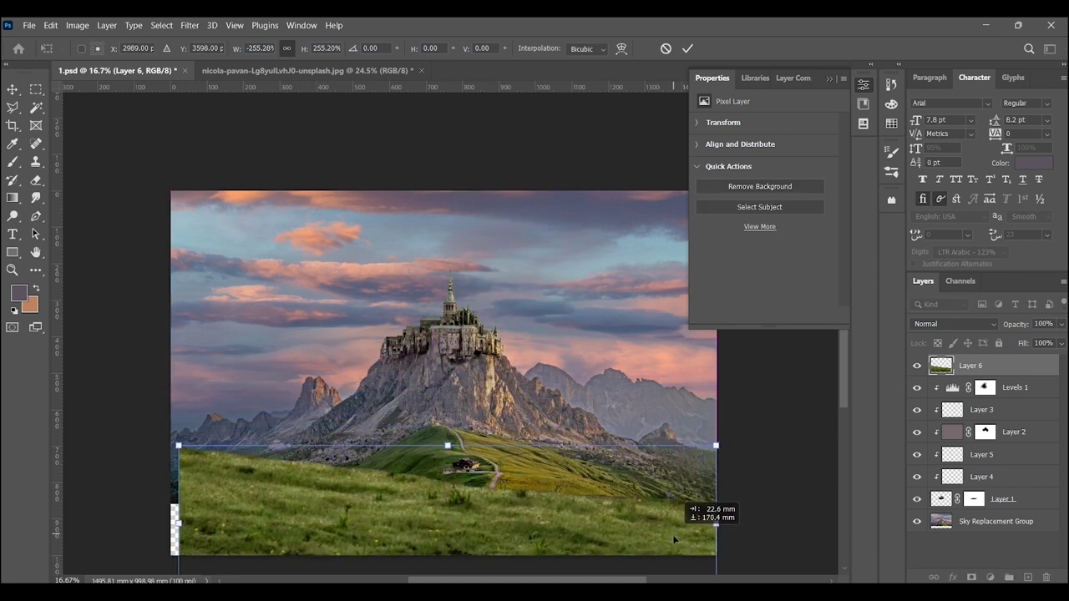
pyautogui.moveTo(179, 445); pyautogui.dragTo(156, 438)
pyautogui.moveTo(315, 476)
pyautogui.mouseDown()
pyautogui.moveTo(313, 491)
pyautogui.moveTo(329, 489)
pyautogui.mouseUp()
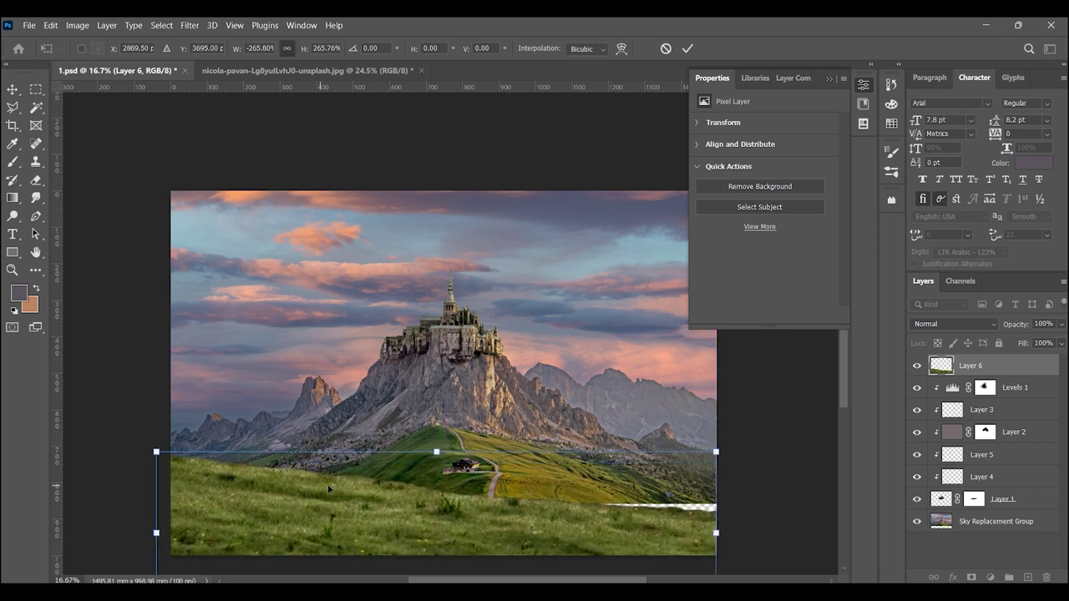
pyautogui.press('Return')
pyautogui.press('p')
# - Nudge the grass and the Levels 1-to-sky layers upward, then add a blank mask to Layer 6
pyautogui.press('v')
pyautogui.hotkey('shift', 'Up')
pyautogui.hotkey('shift', 'Up')
pyautogui.hotkey('shift', 'Up')
pyautogui.hotkey('shift', 'Up')
pyautogui.hotkey('shift', 'Up')
pyautogui.hotkey('shift', 'Up')
pyautogui.hotkey('shift', 'Up')
pyautogui.hotkey('shift', 'Up')
pyautogui.hotkey('shift', 'Up')
pyautogui.hotkey('shift', 'Up')
pyautogui.hotkey('shift', 'Up')
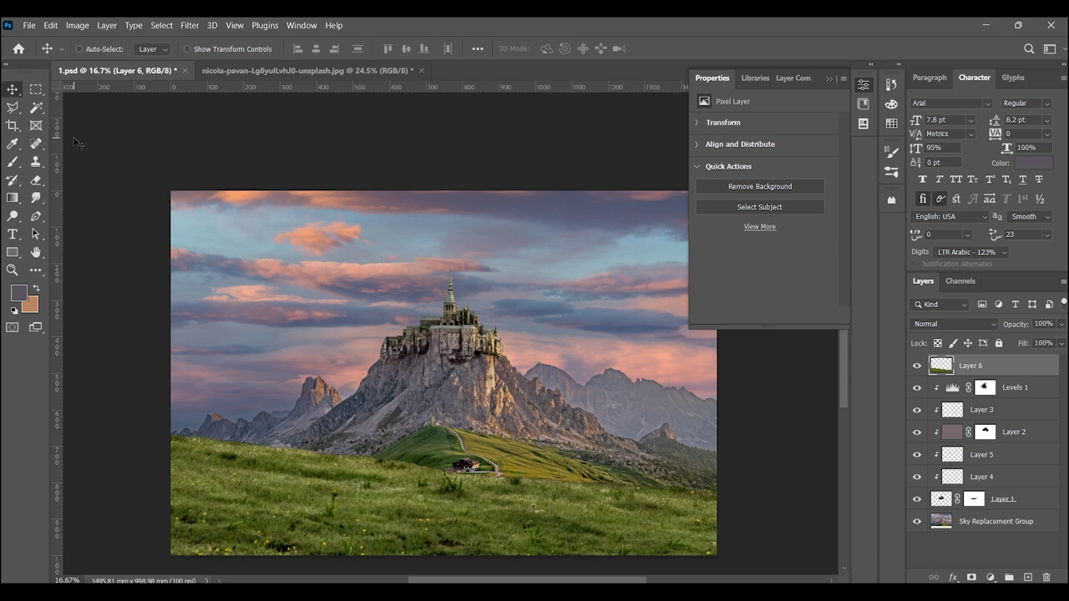
pyautogui.click(1022, 394)
pyautogui.keyDown('shift'); pyautogui.click(980, 524); pyautogui.keyUp('shift')
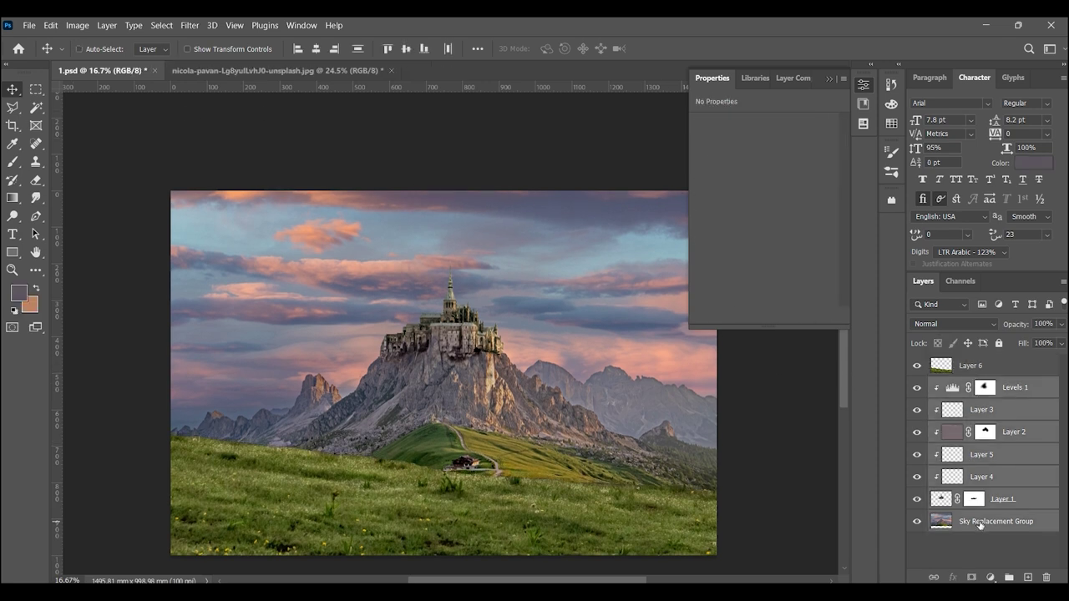
pyautogui.hotkey('shift', 'Up')
pyautogui.hotkey('shift', 'Up')
pyautogui.hotkey('shift', 'Up')
pyautogui.hotkey('shift', 'Up')
pyautogui.hotkey('shift', 'Up')
pyautogui.hotkey('shift', 'Up')
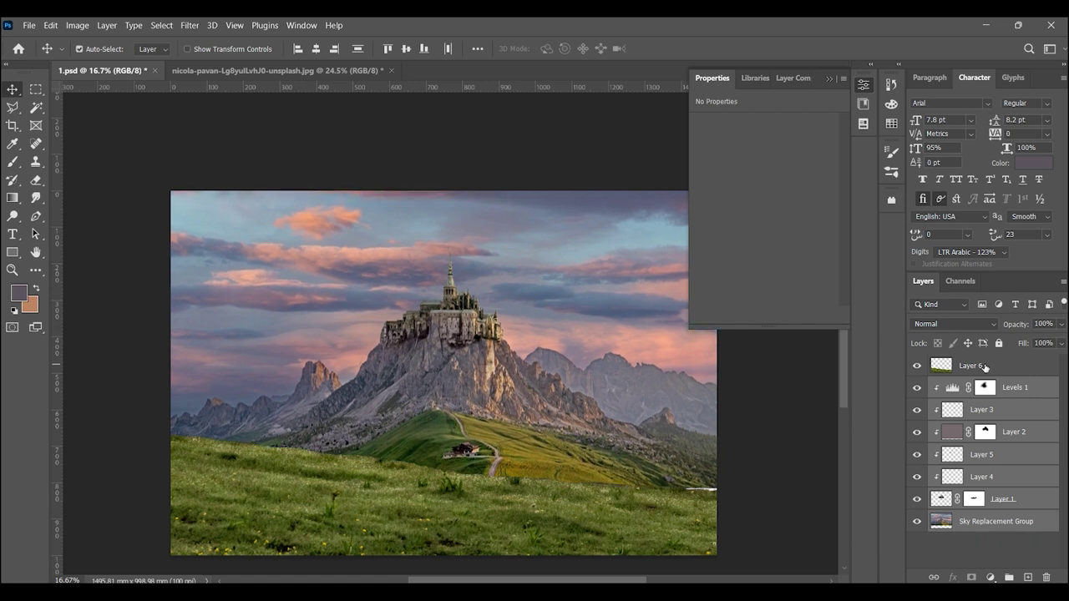
pyautogui.click(986, 368)
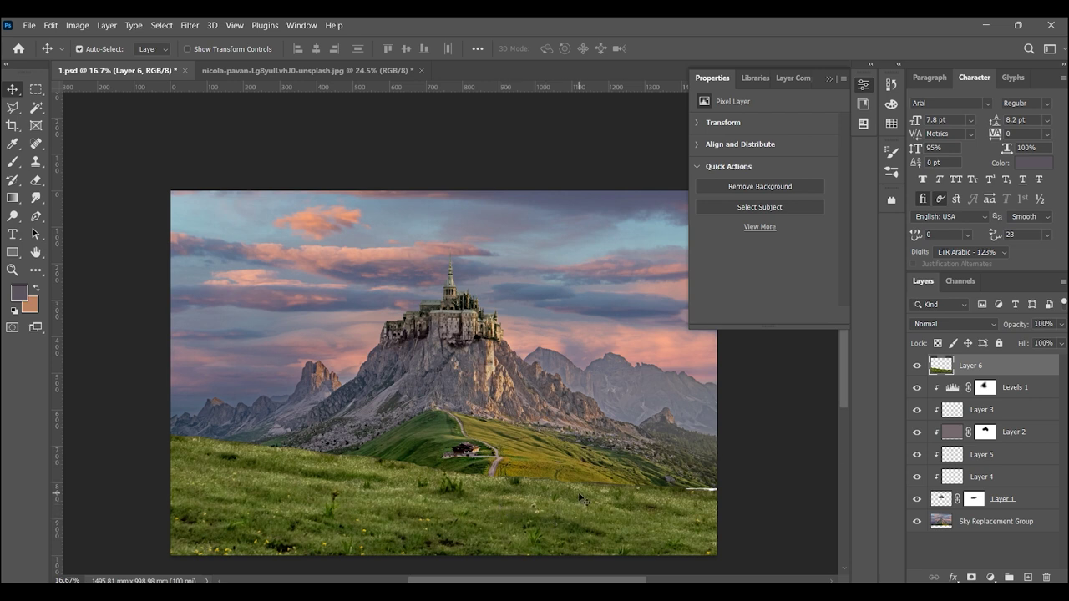
pyautogui.click(971, 578)
# - Zoom in close on the grass horizon and shrink the soft brush for edge work
pyautogui.click(15, 270)
pyautogui.moveTo(618, 393); pyautogui.dragTo(69, 225)
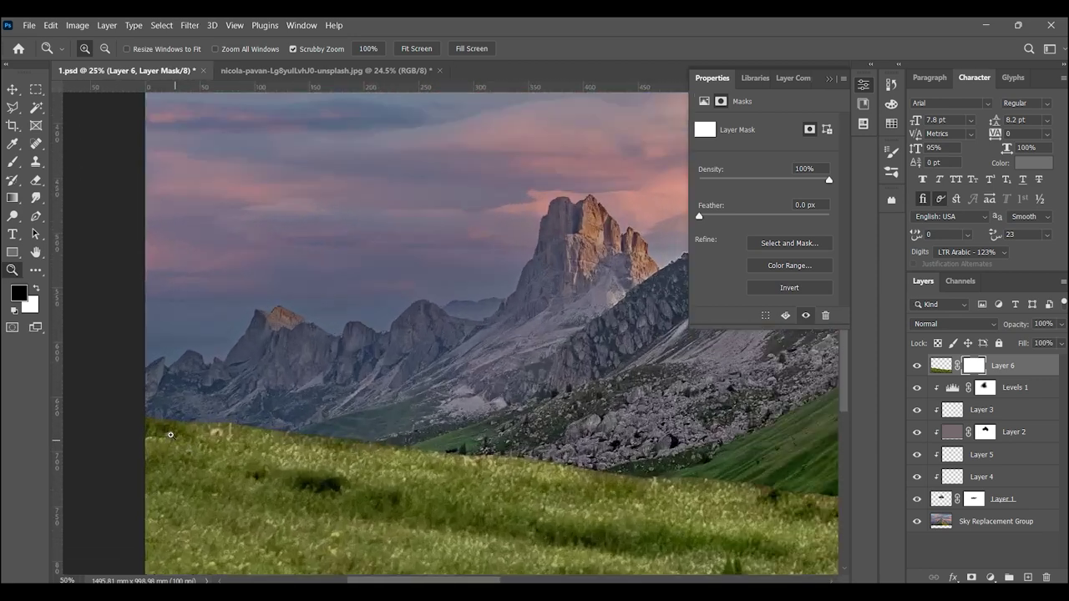
pyautogui.press('b')
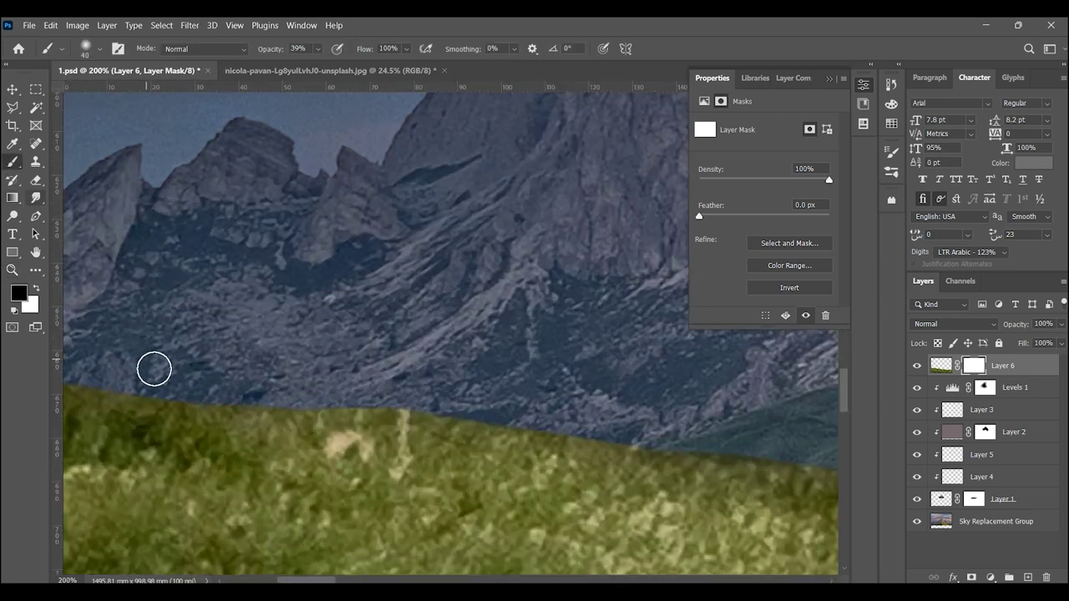
pyautogui.moveTo(84, 376)
pyautogui.mouseDown()
pyautogui.moveTo(130, 394)
pyautogui.moveTo(470, 417)
pyautogui.mouseUp()
pyautogui.press('[')
pyautogui.press('[')
pyautogui.press('[')
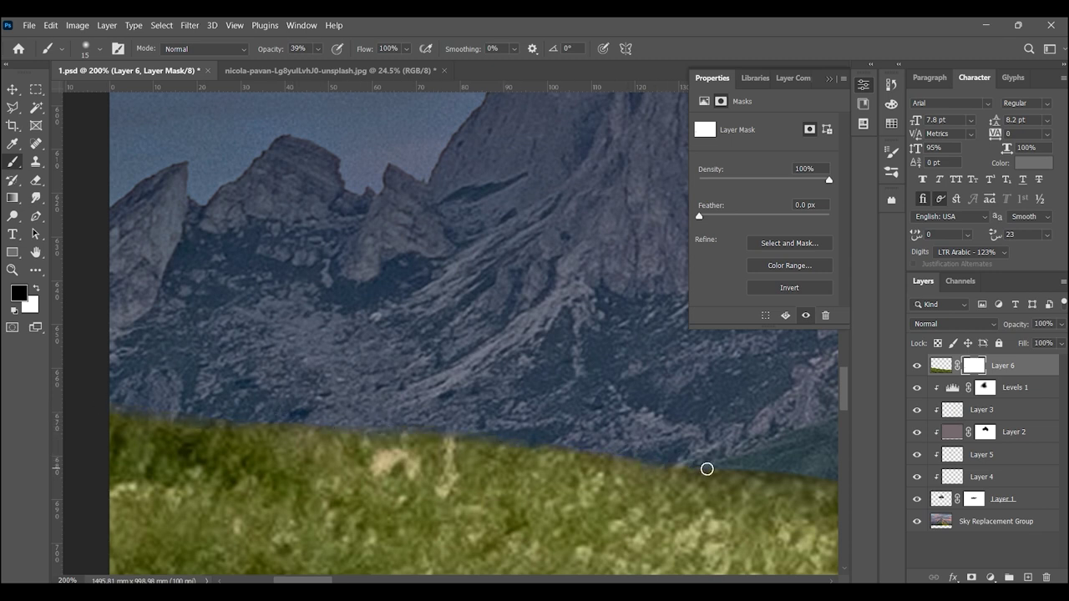
# - Paint black at 39% opacity along the grass horizon on Layer 6's mask, and view the full composite
pyautogui.moveTo(706, 469); pyautogui.dragTo(504, 410)
pyautogui.hscroll(2, 412, 365)
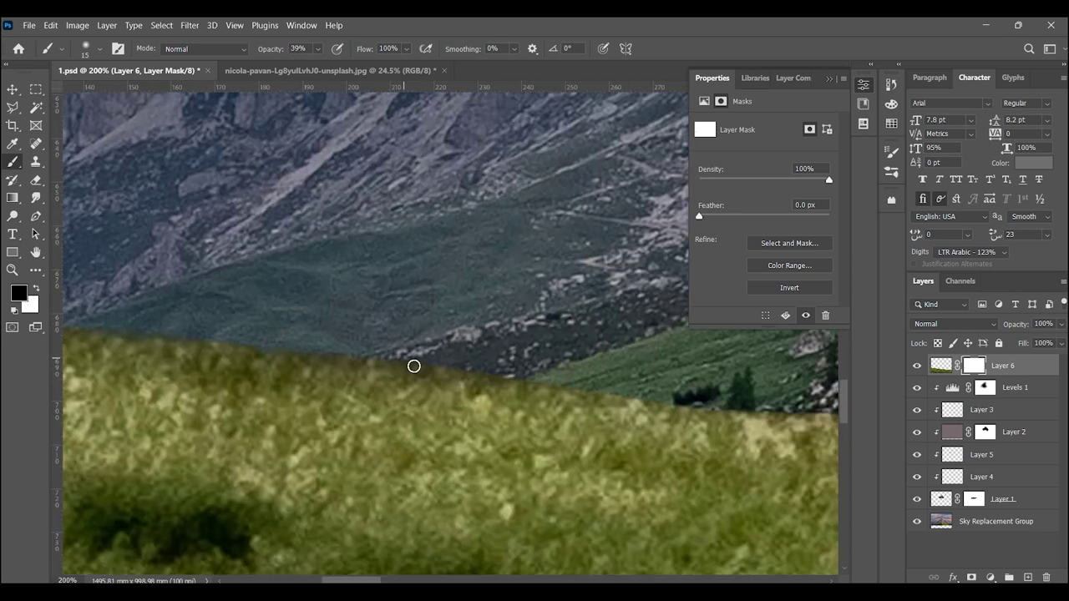
pyautogui.hscroll(2, 334, 353)
pyautogui.hscroll(2, 534, 382)
pyautogui.hscroll(2, 550, 377)
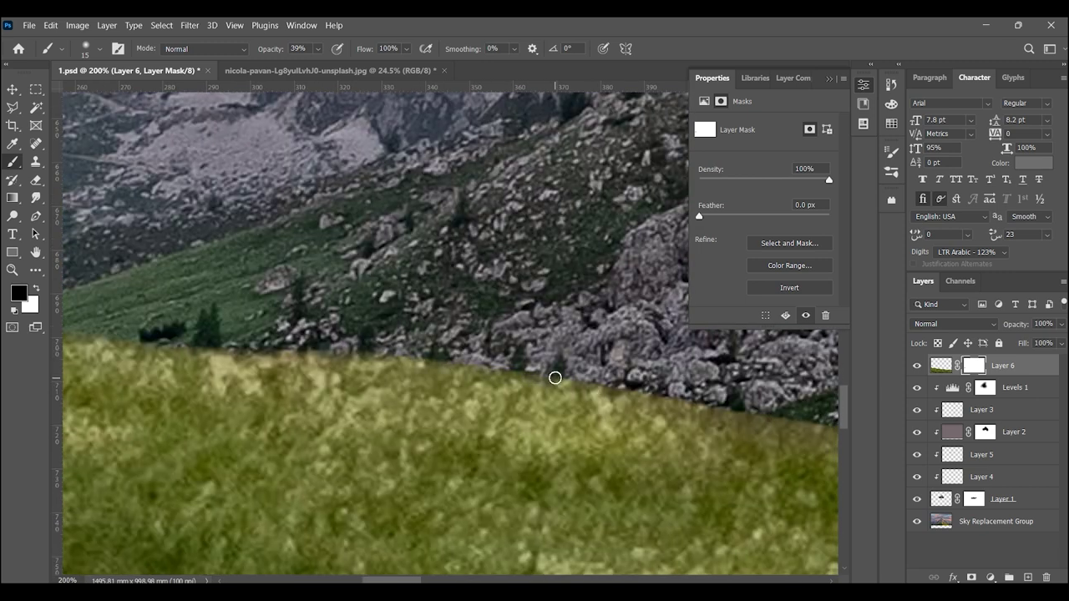
pyautogui.hscroll(2, 554, 375)
pyautogui.hscroll(2, 663, 406)
pyautogui.hscroll(2, 693, 372)
pyautogui.hscroll(2, 622, 391)
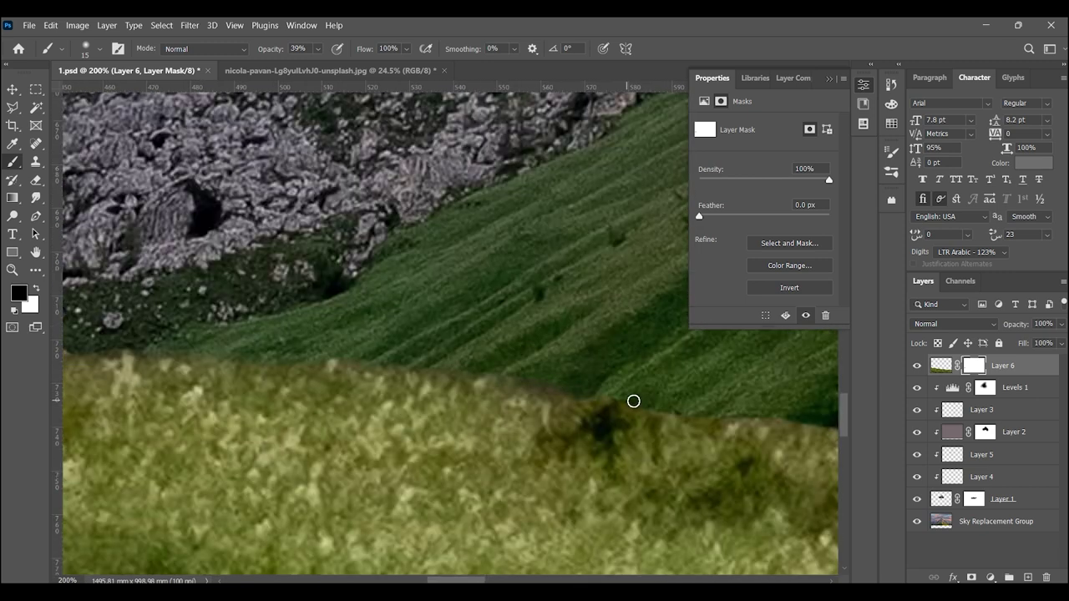
pyautogui.hscroll(2, 668, 406)
pyautogui.hscroll(2, 701, 410)
pyautogui.hscroll(2, 584, 393)
pyautogui.hscroll(2, 526, 384)
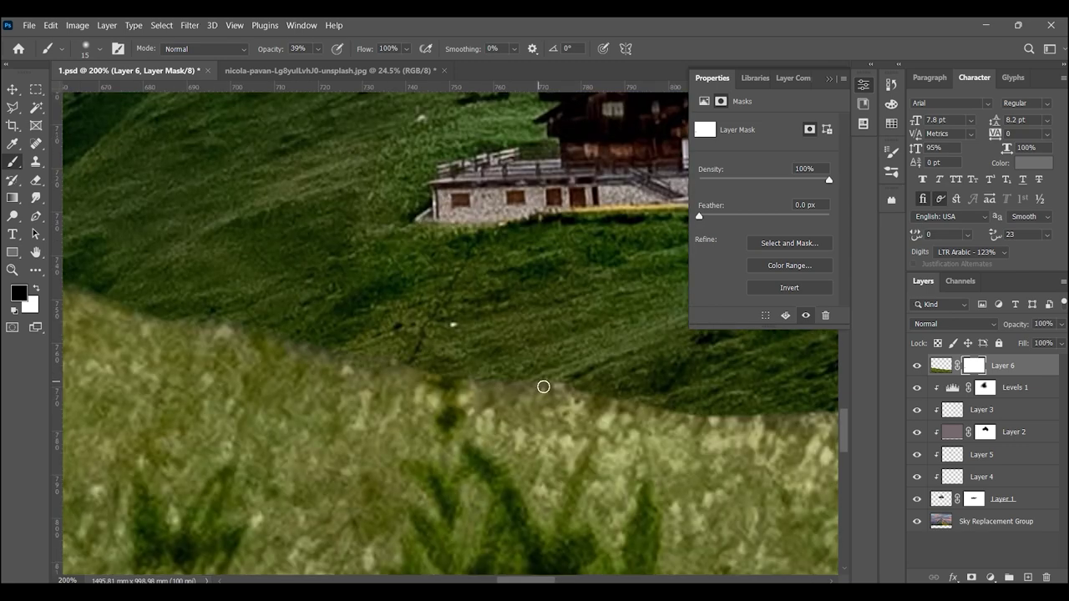
pyautogui.hscroll(2, 652, 409)
pyautogui.hscroll(2, 685, 417)
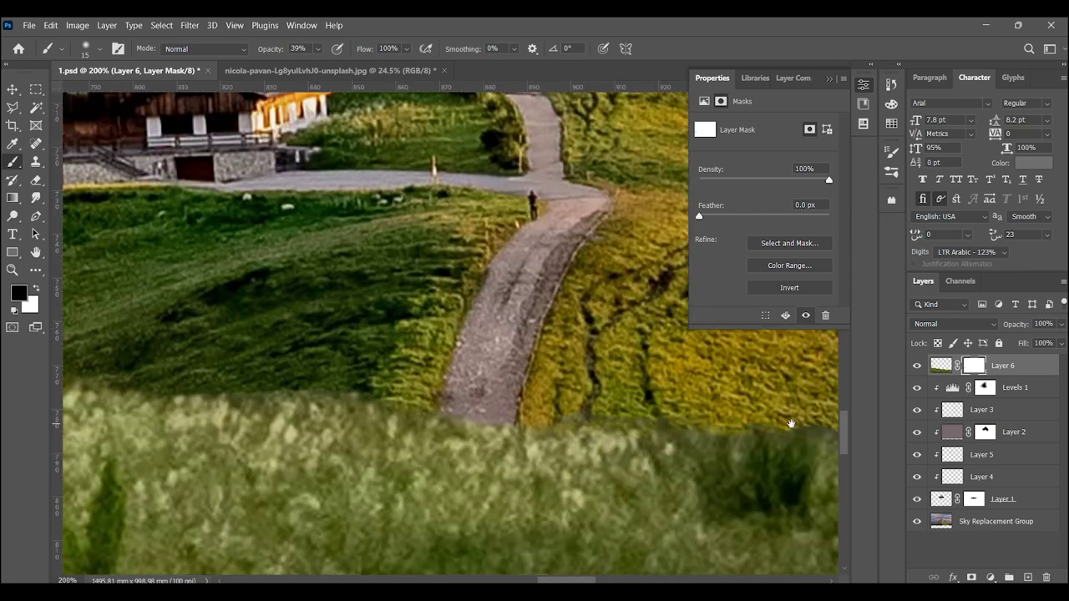
pyautogui.hscroll(2, 668, 413)
pyautogui.hscroll(2, 584, 400)
pyautogui.hscroll(2, 651, 418)
pyautogui.hscroll(2, 718, 427)
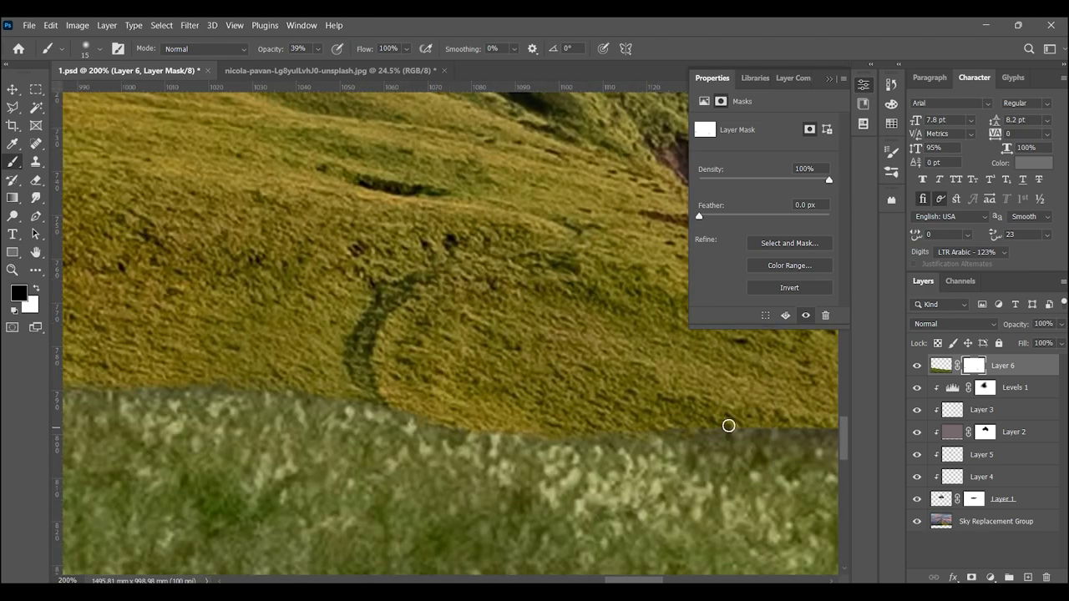
pyautogui.hscroll(2, 568, 436)
pyautogui.hscroll(2, 601, 417)
pyautogui.hscroll(2, 551, 415)
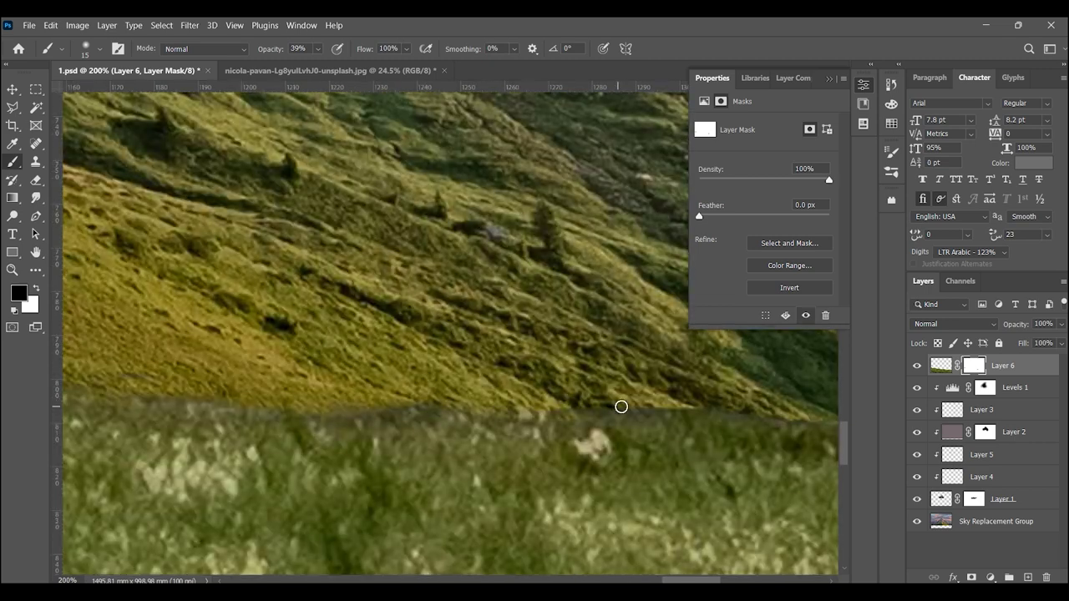
pyautogui.hscroll(2, 510, 389)
pyautogui.hscroll(2, 551, 382)
pyautogui.hscroll(2, 578, 393)
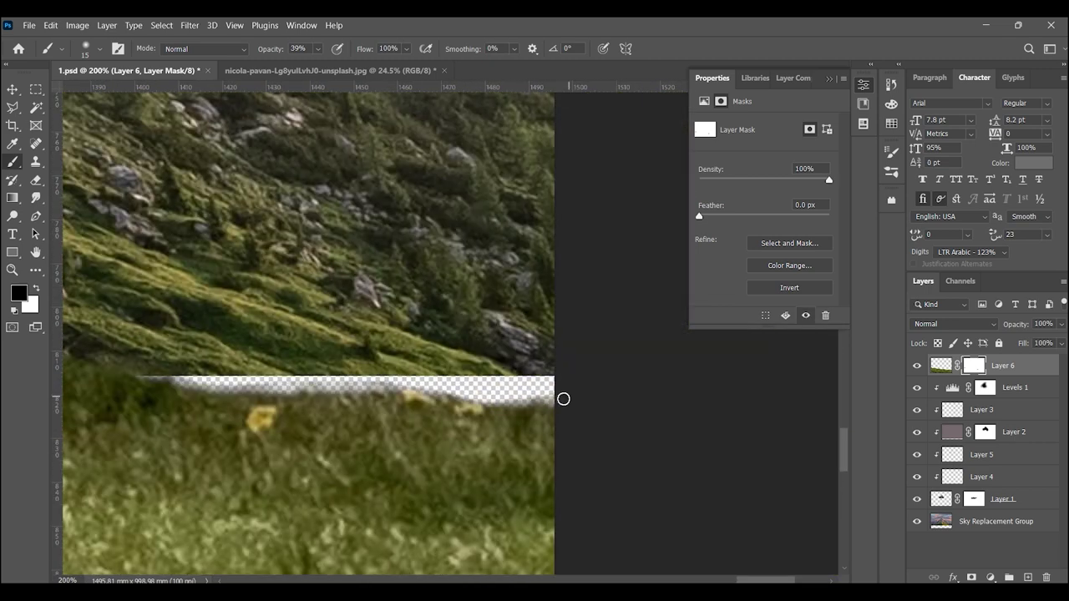
pyautogui.click(13, 270)
pyautogui.keyDown('alt'); pyautogui.click(318, 310); pyautogui.keyUp('alt')
pyautogui.moveTo(318, 310)
pyautogui.mouseDown()
pyautogui.moveTo(248, 318)
pyautogui.moveTo(724, 448)
pyautogui.mouseUp()
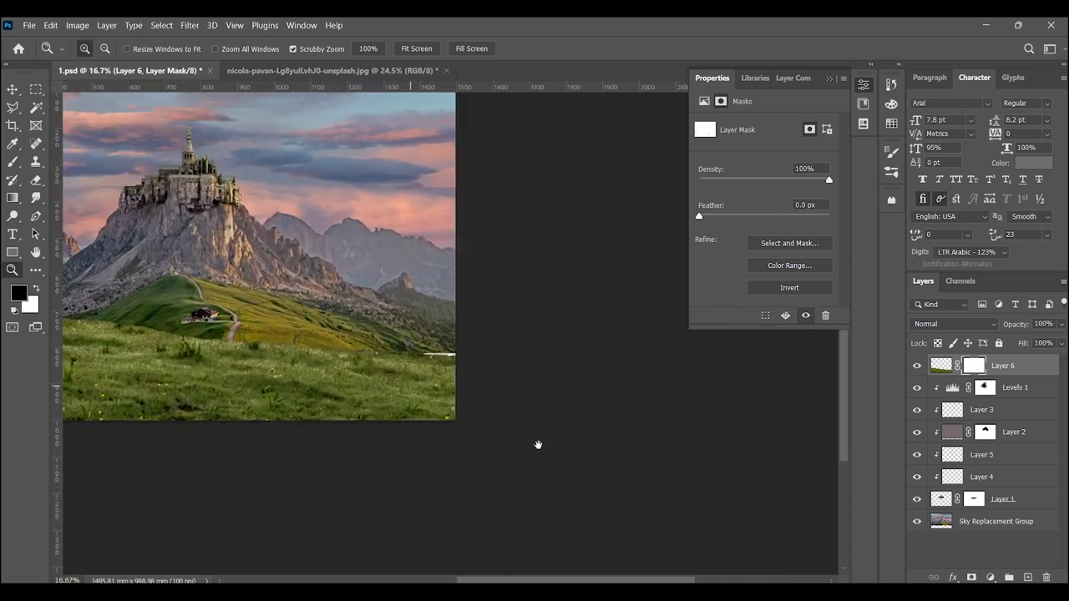
# - Merge the masked grass into new Layer 7 and duplicate it
pyautogui.hotkey('ctrl', '2')
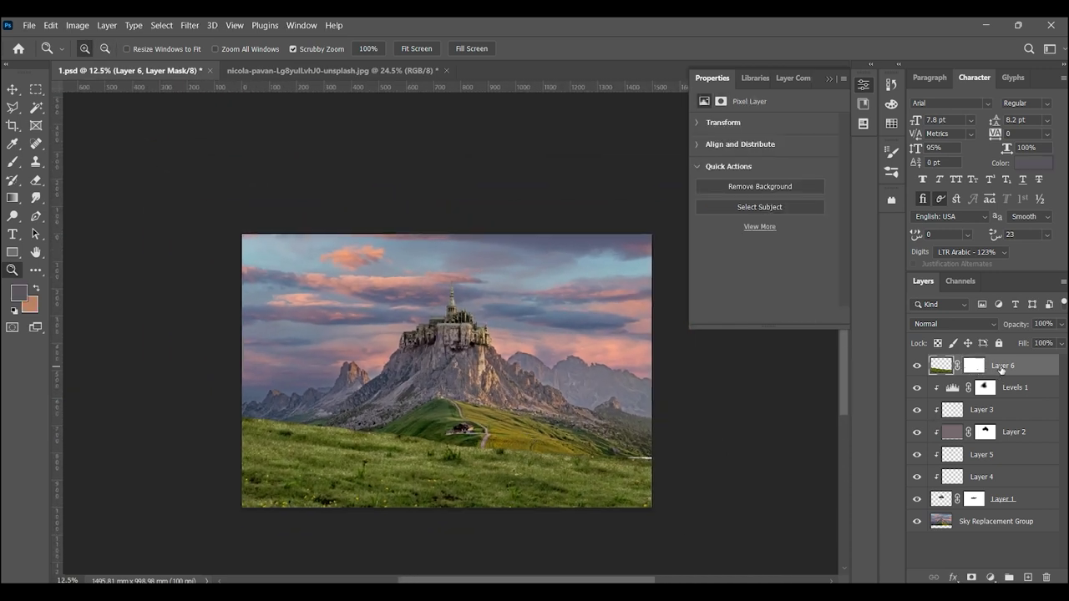
pyautogui.click(1027, 576)
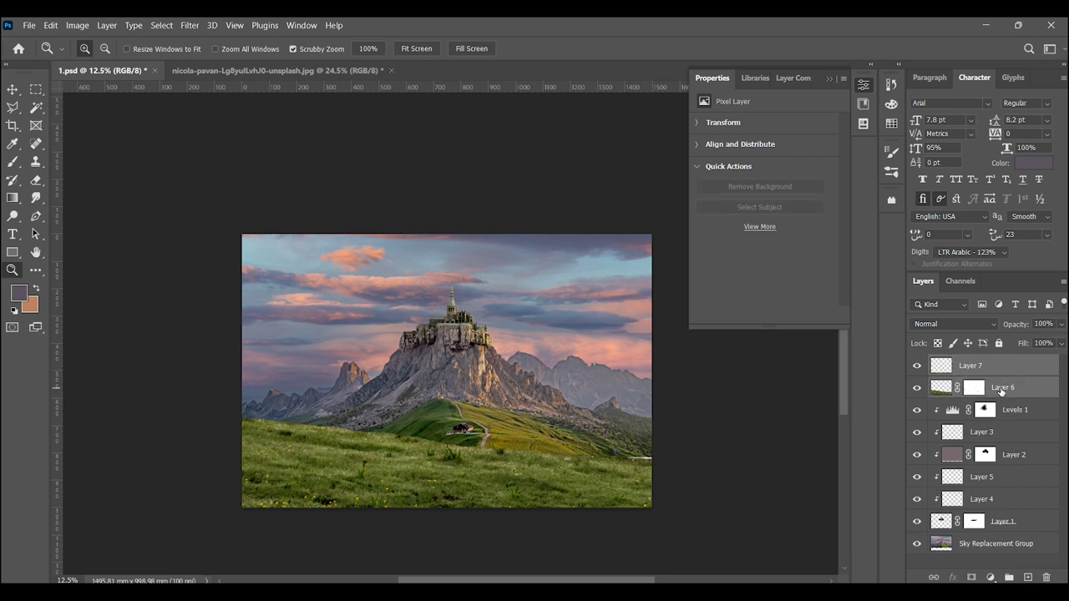
pyautogui.keyDown('shift'); pyautogui.click(999, 390); pyautogui.keyUp('shift')
pyautogui.hotkey('ctrl', 'e')
pyautogui.hotkey('ctrl', 'j')
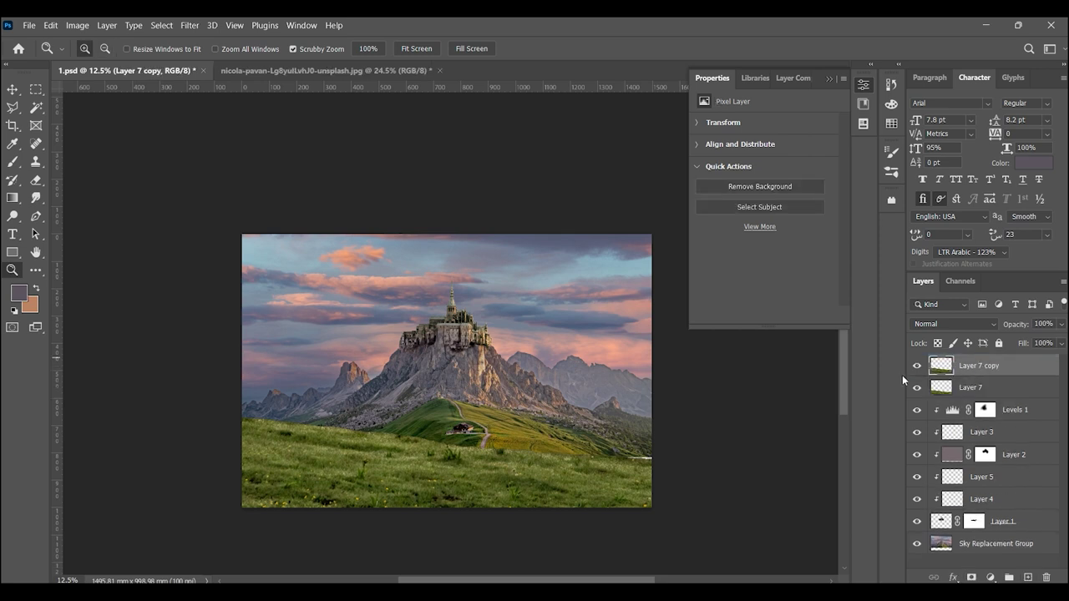
# - Flip the grass copy horizontally and place it below Layer 7, shifted slightly down
pyautogui.hotkey('ctrl', 't')
pyautogui.rightClick(538, 442)
pyautogui.click(584, 417)
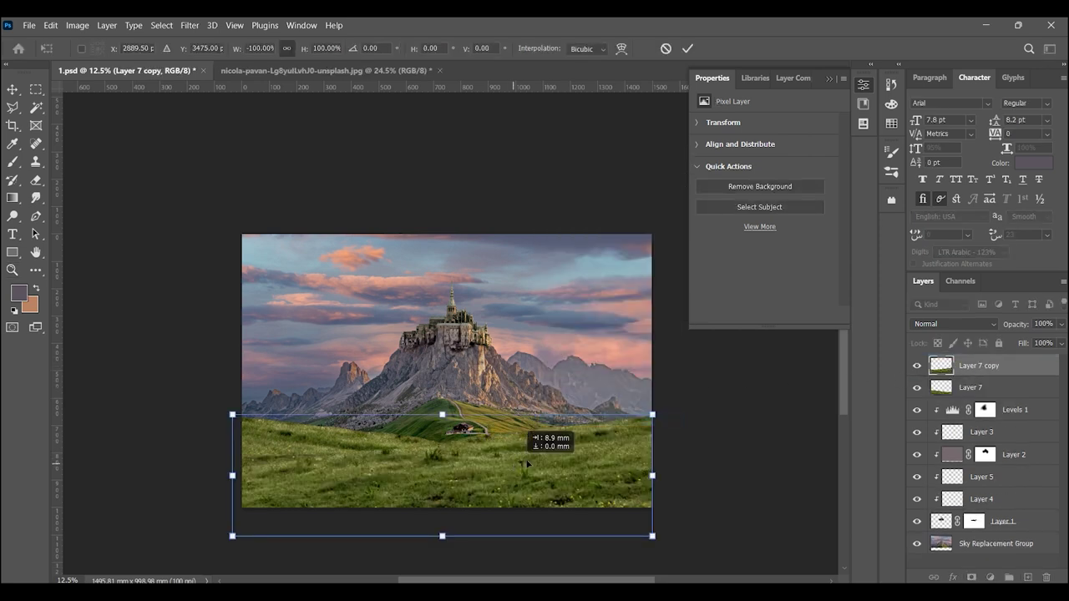
pyautogui.moveTo(506, 460); pyautogui.dragTo(552, 454)
pyautogui.press('Return')
pyautogui.press('z')
pyautogui.moveTo(985, 369); pyautogui.dragTo(986, 398)
pyautogui.moveTo(619, 464); pyautogui.dragTo(624, 455)
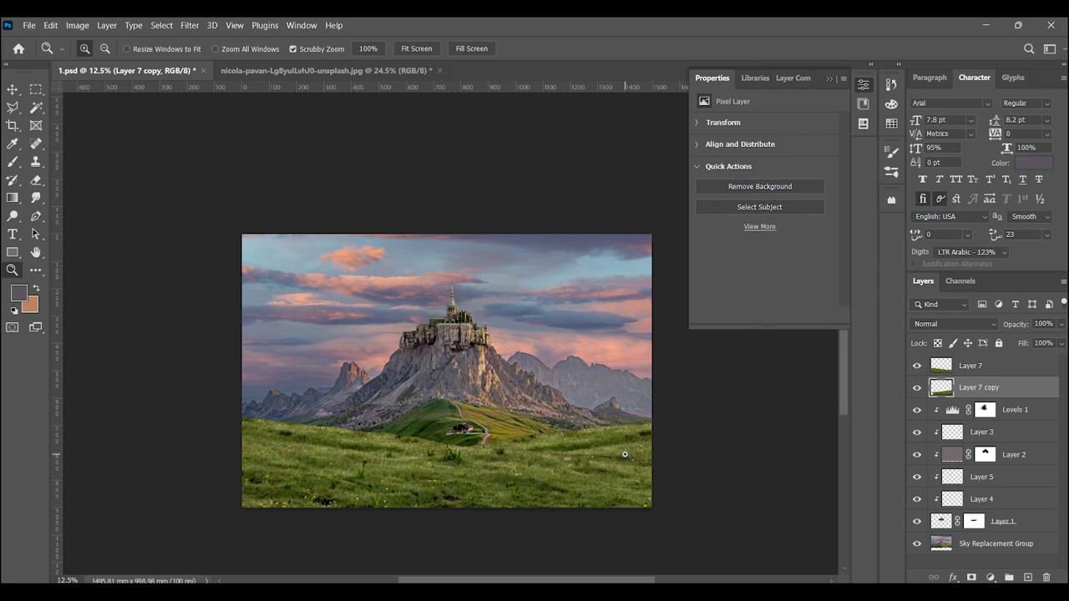
pyautogui.click(606, 451)
# - Scale the grass copy to 50% and warp it to fill the right-hand meadow
pyautogui.hotkey('ctrl', 't')
pyautogui.moveTo(179, 568); pyautogui.dragTo(401, 506)
pyautogui.moveTo(706, 410); pyautogui.dragTo(685, 426)
pyautogui.moveTo(650, 464); pyautogui.dragTo(650, 457)
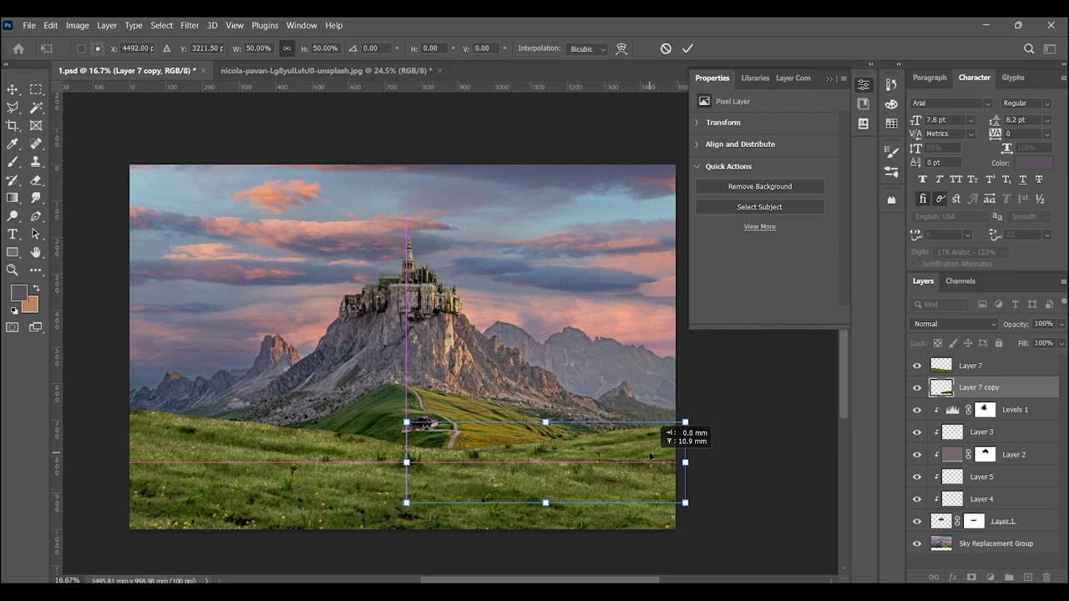
pyautogui.rightClick(661, 453)
pyautogui.click(684, 250)
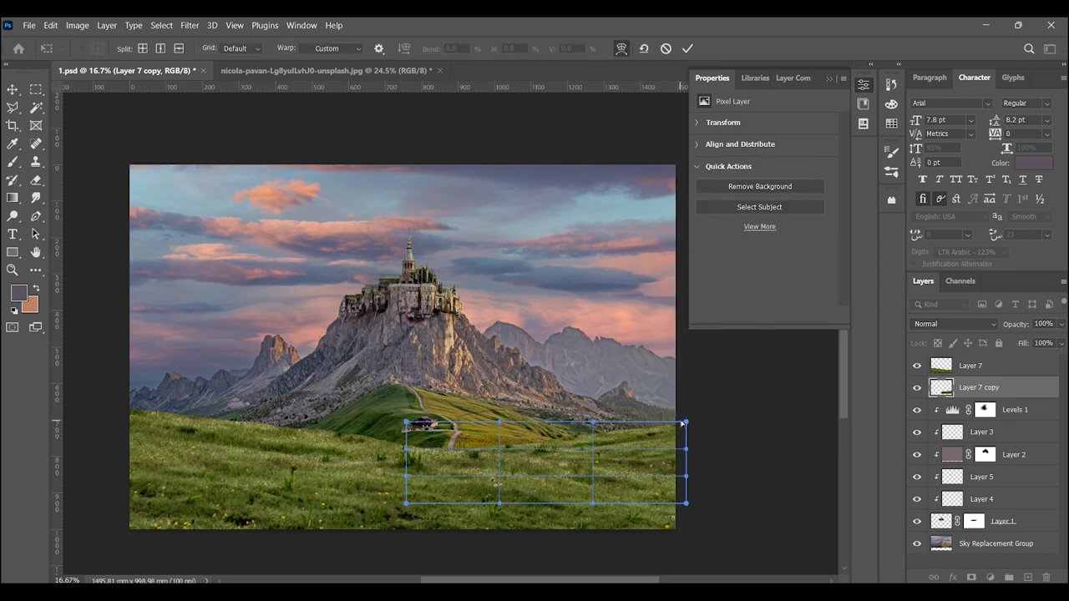
pyautogui.moveTo(686, 421)
pyautogui.mouseDown()
pyautogui.moveTo(686, 408)
pyautogui.moveTo(694, 420)
pyautogui.mouseUp()
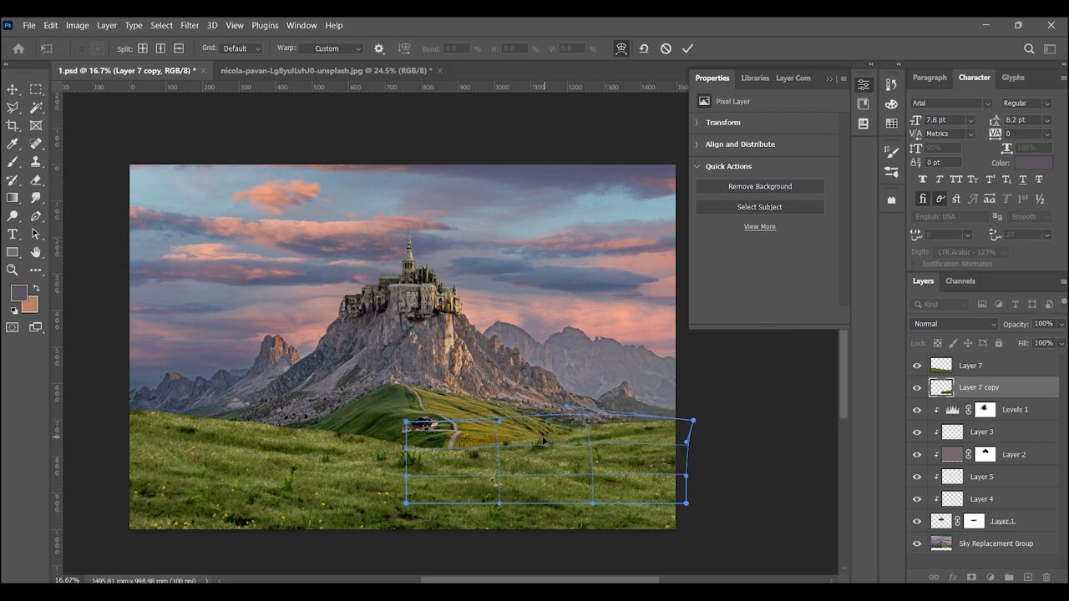
pyautogui.moveTo(457, 482); pyautogui.dragTo(435, 456)
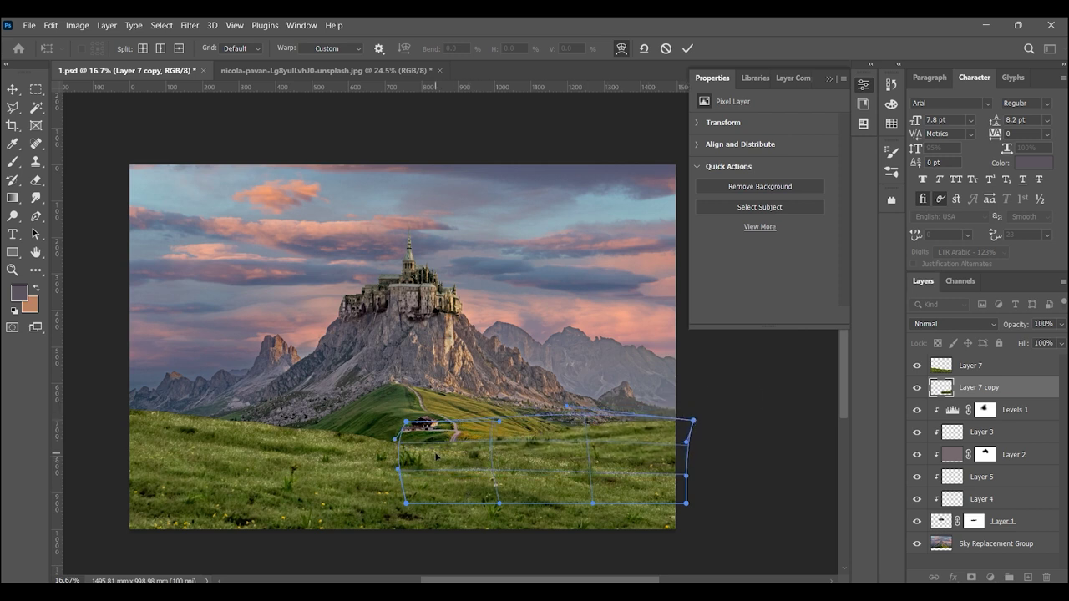
pyautogui.press('Return')
pyautogui.press('z')
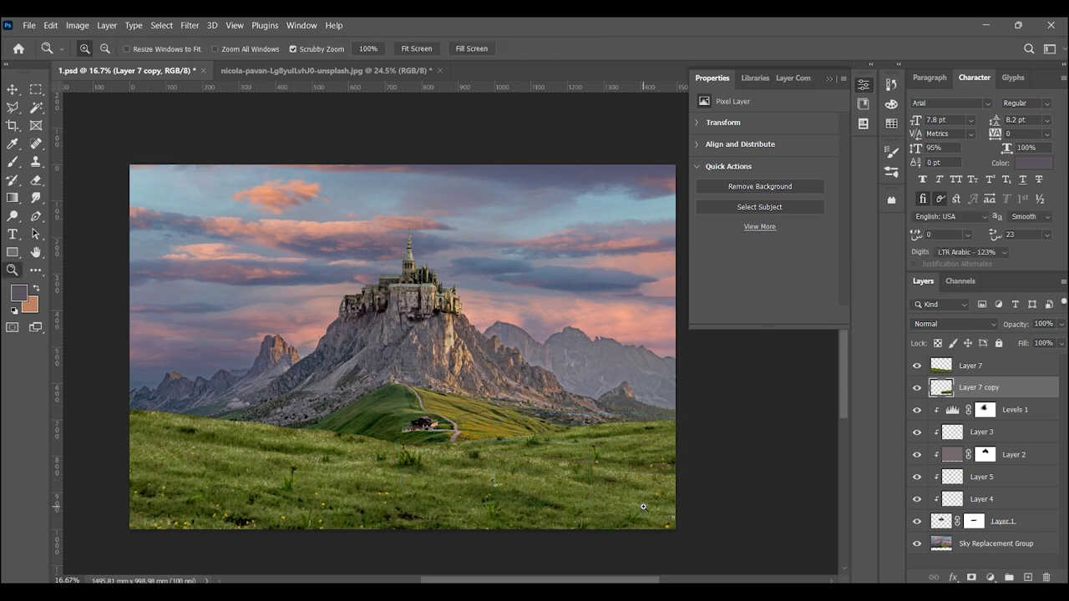
pyautogui.keyDown('alt'); pyautogui.click(413, 444); pyautogui.keyUp('alt')
pyautogui.click(463, 405)
# - Apply Levels 7 / 0.79 / 253 directly to the front grass Layer 7
pyautogui.keyDown('alt'); pyautogui.click(451, 424); pyautogui.keyUp('alt')
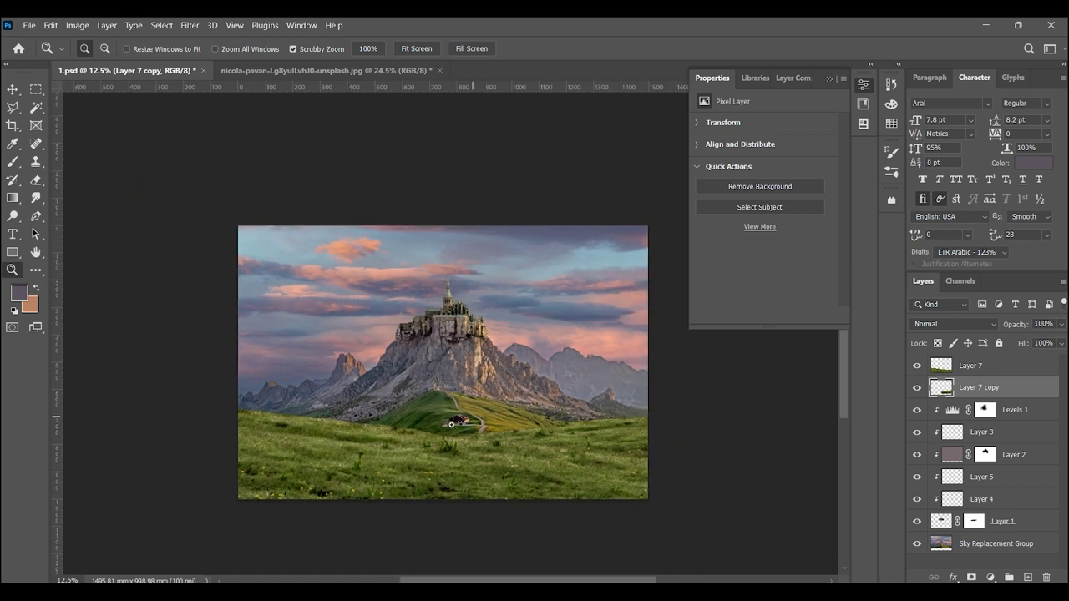
pyautogui.click(448, 477)
pyautogui.hotkey('alt', ']')
pyautogui.hotkey('ctrl', 'l')
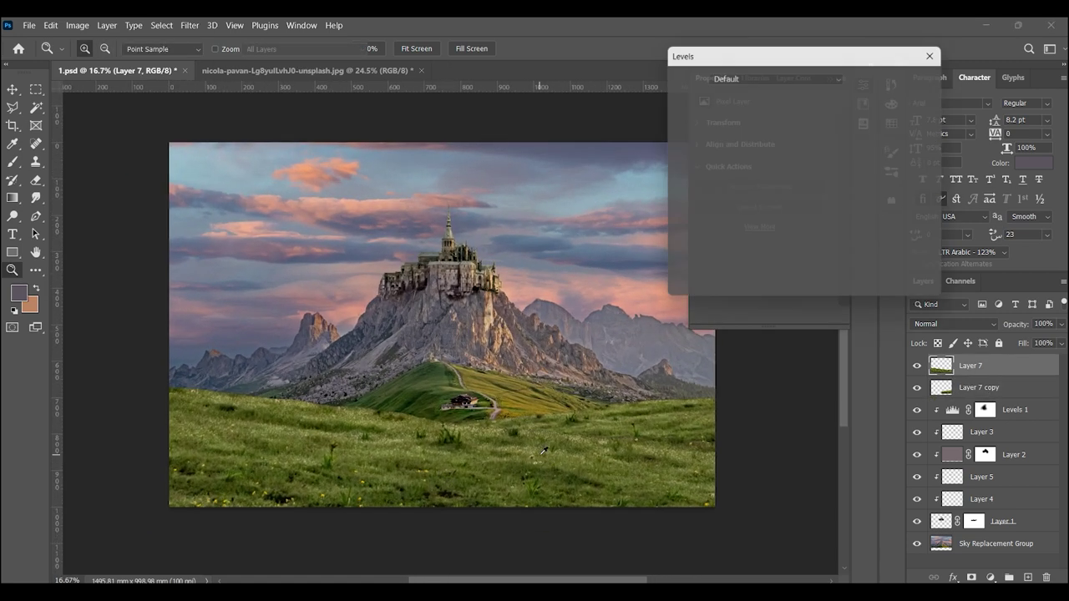
pyautogui.moveTo(774, 208); pyautogui.dragTo(784, 207)
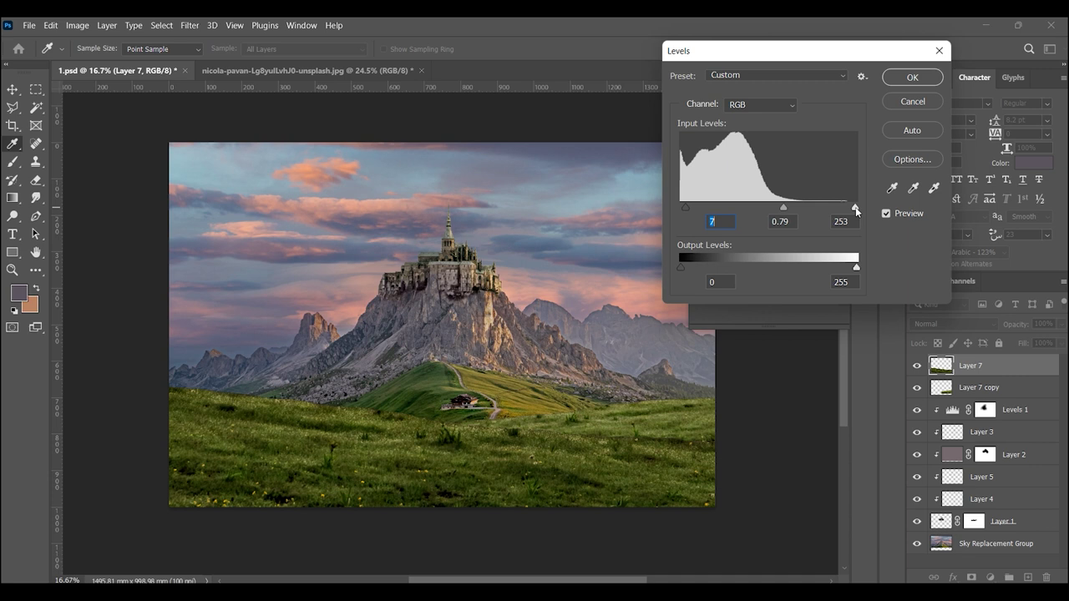
pyautogui.click(909, 78)
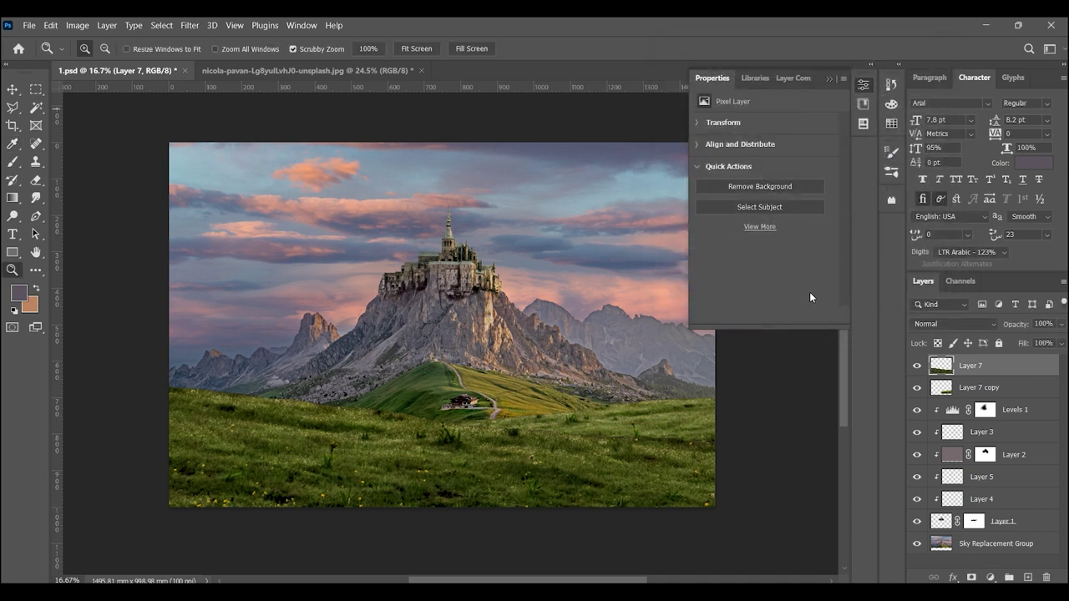
# - Apply Levels 16 / 1.00 / 224 directly to Layer 7 copy
pyautogui.click(979, 388)
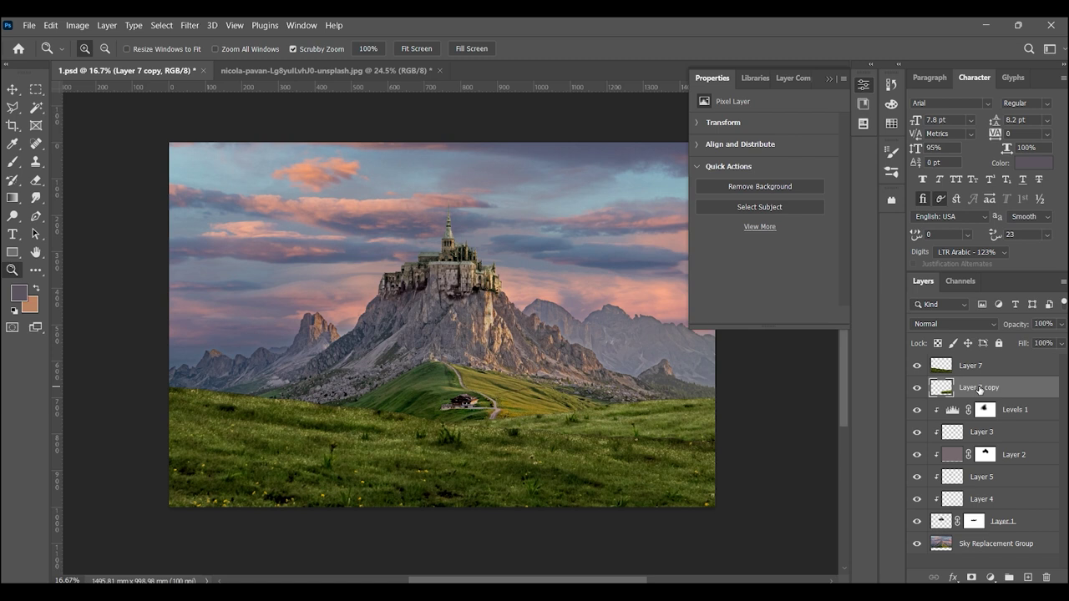
pyautogui.hotkey('ctrl', 'l')
pyautogui.moveTo(852, 210); pyautogui.dragTo(840, 210)
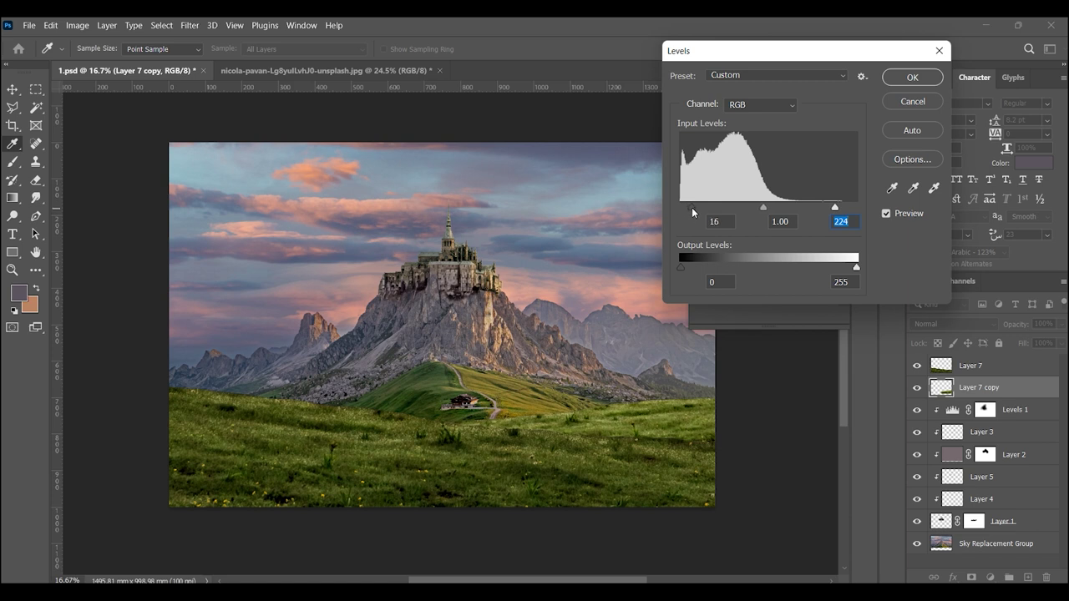
pyautogui.click(900, 80)
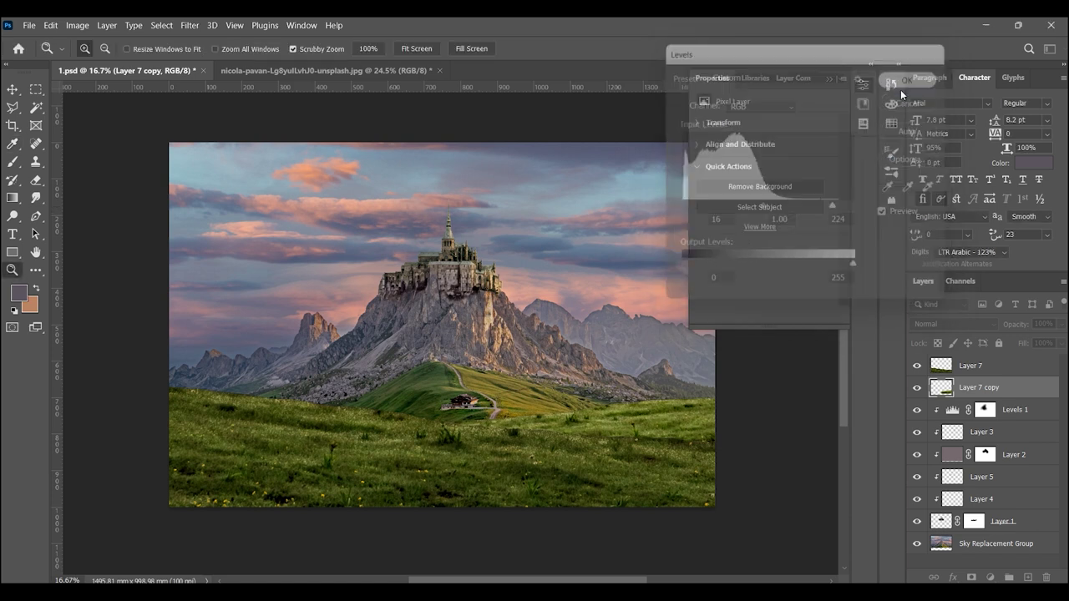
pyautogui.click(990, 577)
# - Add a Levels 2 adjustment with 0.64 midtones and whites 247, clipped to Layer 7 copy
pyautogui.click(993, 397)
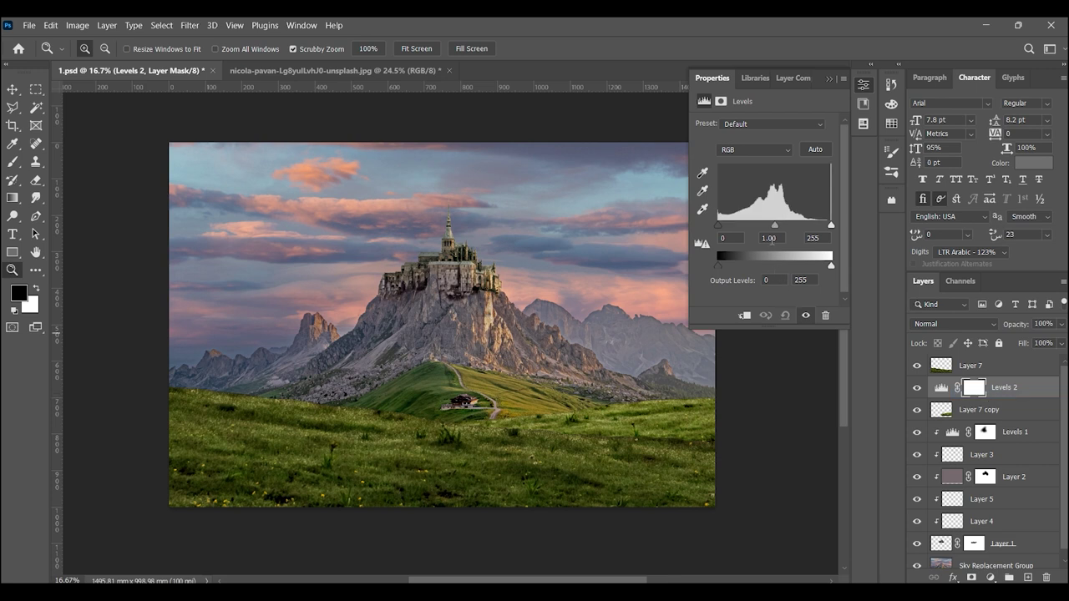
pyautogui.moveTo(774, 225); pyautogui.dragTo(828, 226)
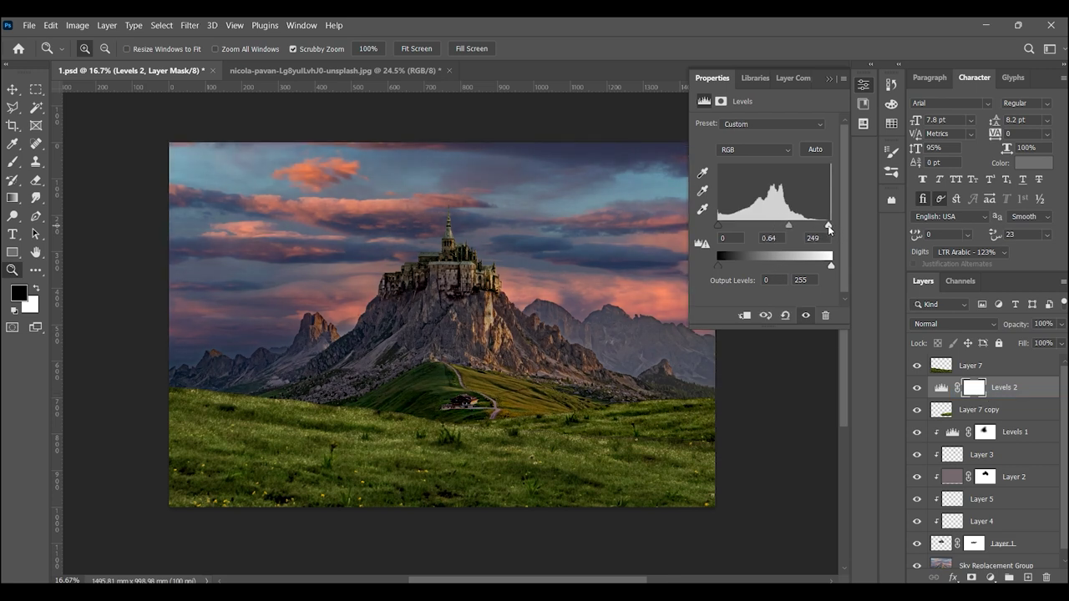
pyautogui.click(1031, 391)
pyautogui.keyDown('alt'); pyautogui.click(1029, 398); pyautogui.keyUp('alt')
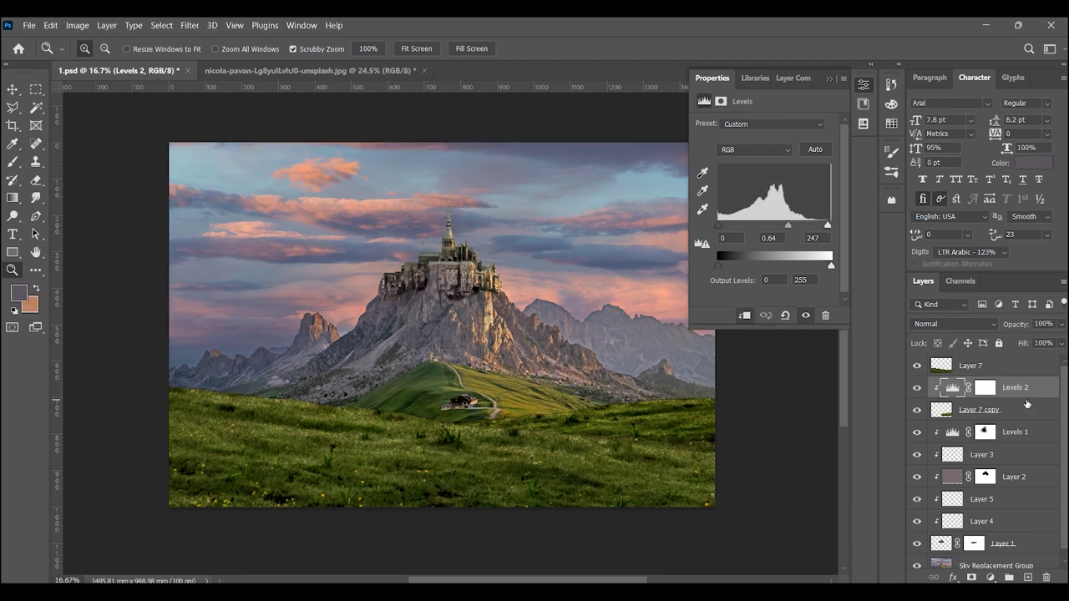
pyautogui.click(968, 406)
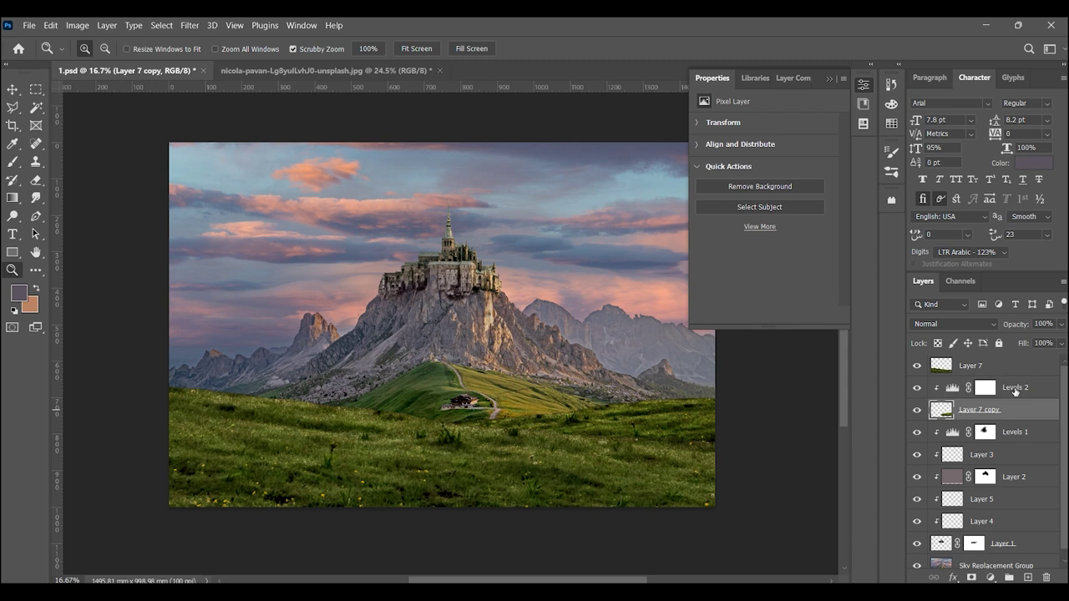
pyautogui.click(985, 389)
# - Mask Levels 2 with a 1000 px black brush and lower its output whites to 150
pyautogui.press('b')
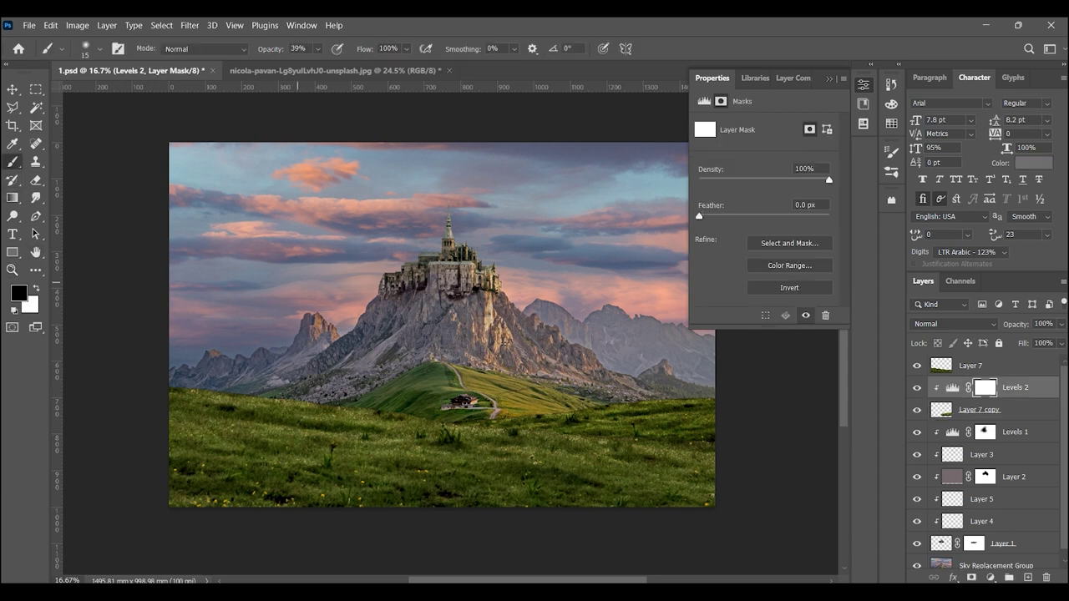
pyautogui.press(']')
pyautogui.press(']')
pyautogui.press(']')
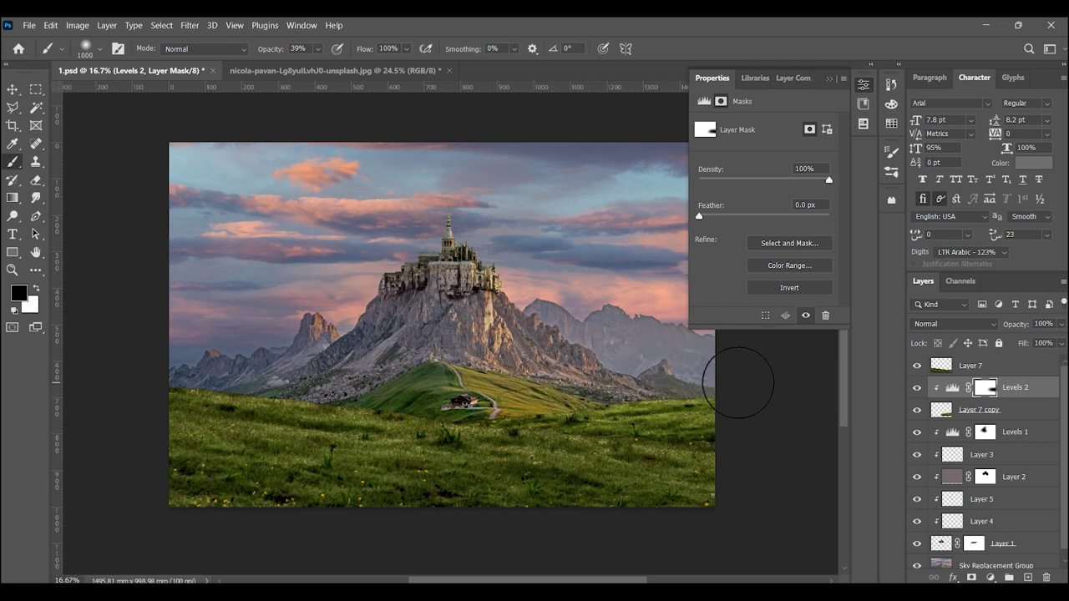
pyautogui.click(955, 388)
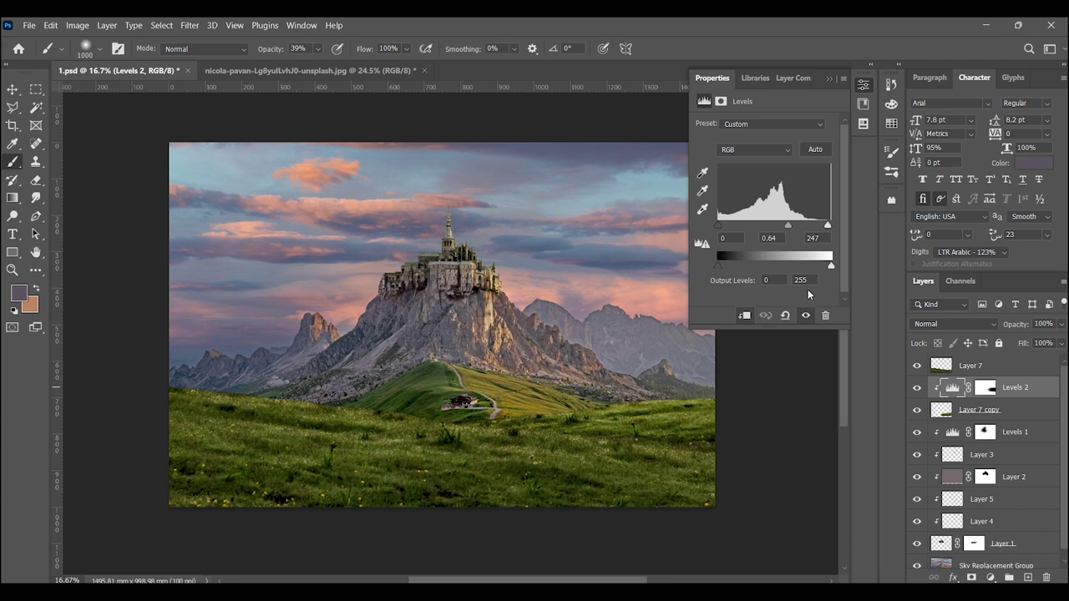
pyautogui.moveTo(830, 268); pyautogui.dragTo(802, 271)
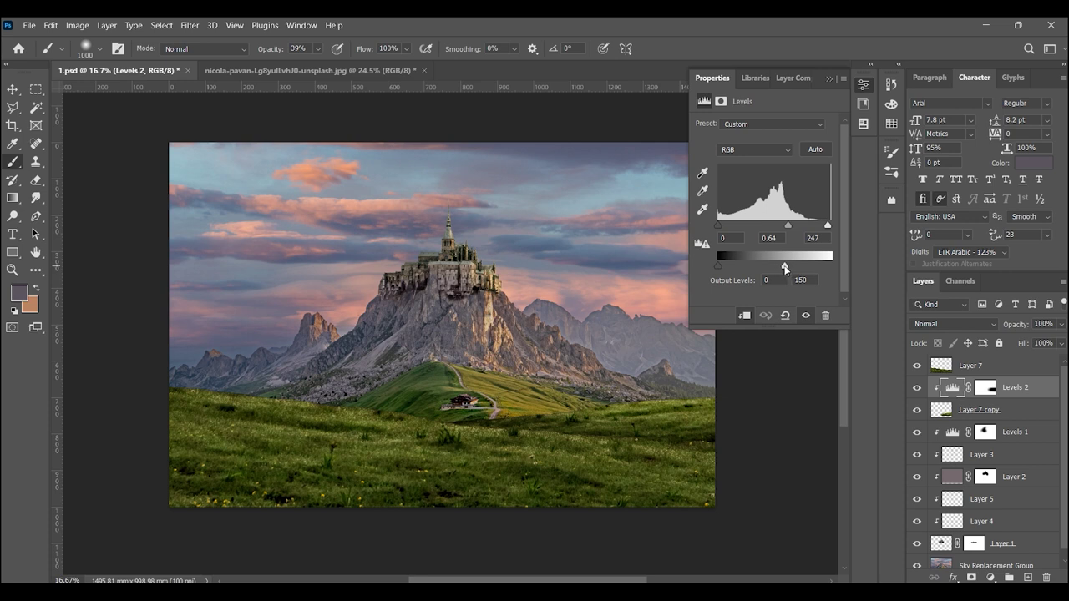
pyautogui.click(983, 389)
pyautogui.press('[')
pyautogui.press('[')
pyautogui.press('[')
pyautogui.press('[')
pyautogui.press('[')
pyautogui.press('[')
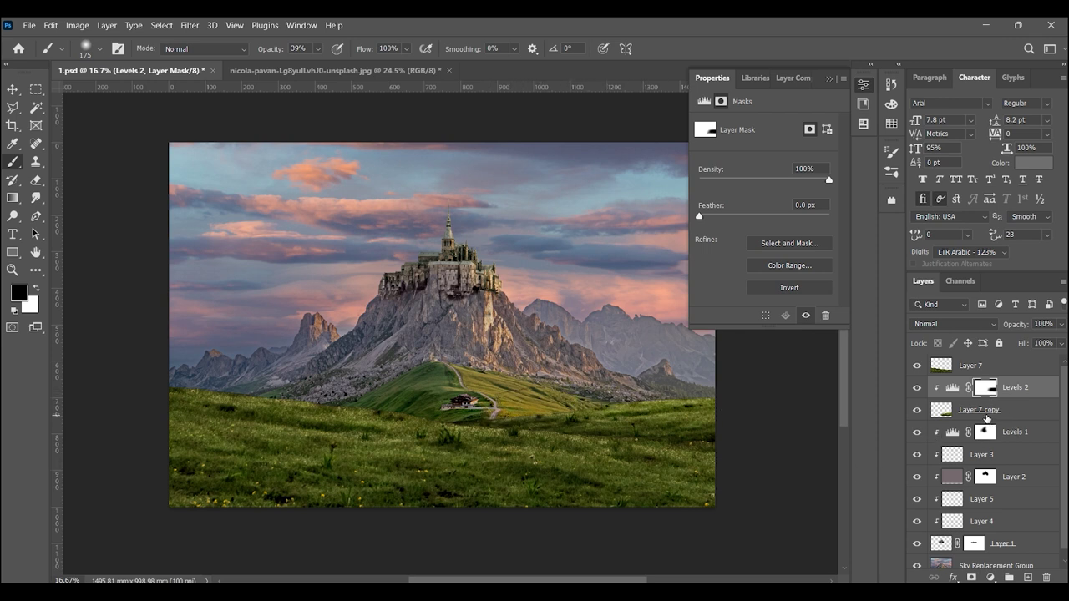
pyautogui.click(986, 416)
pyautogui.click(997, 394)
pyautogui.click(1006, 369)
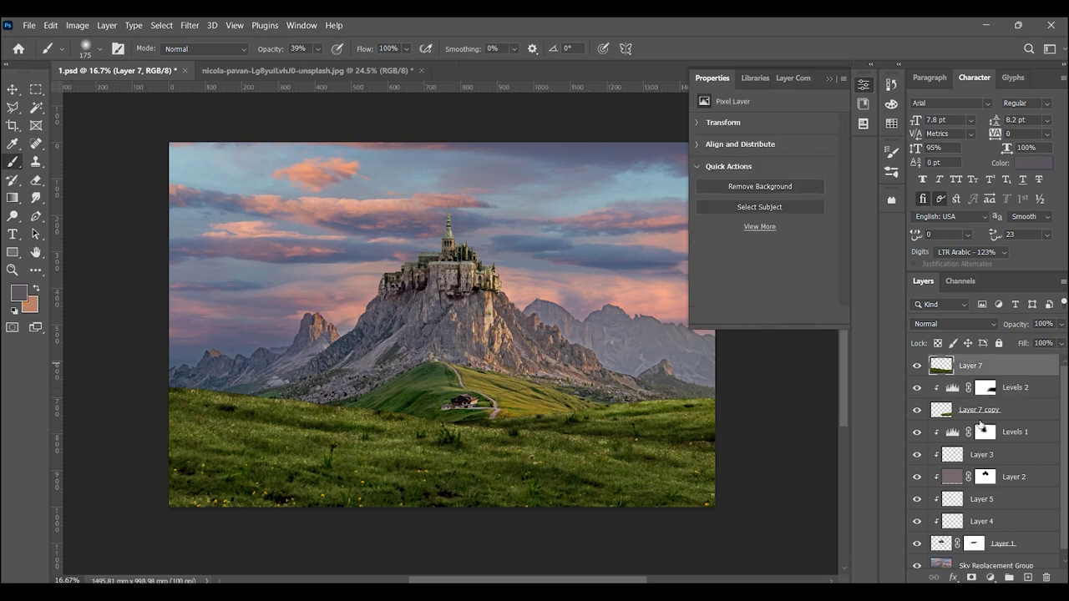
# - Add a Levels 3 adjustment with output white 194 and input black 22
pyautogui.click(991, 577)
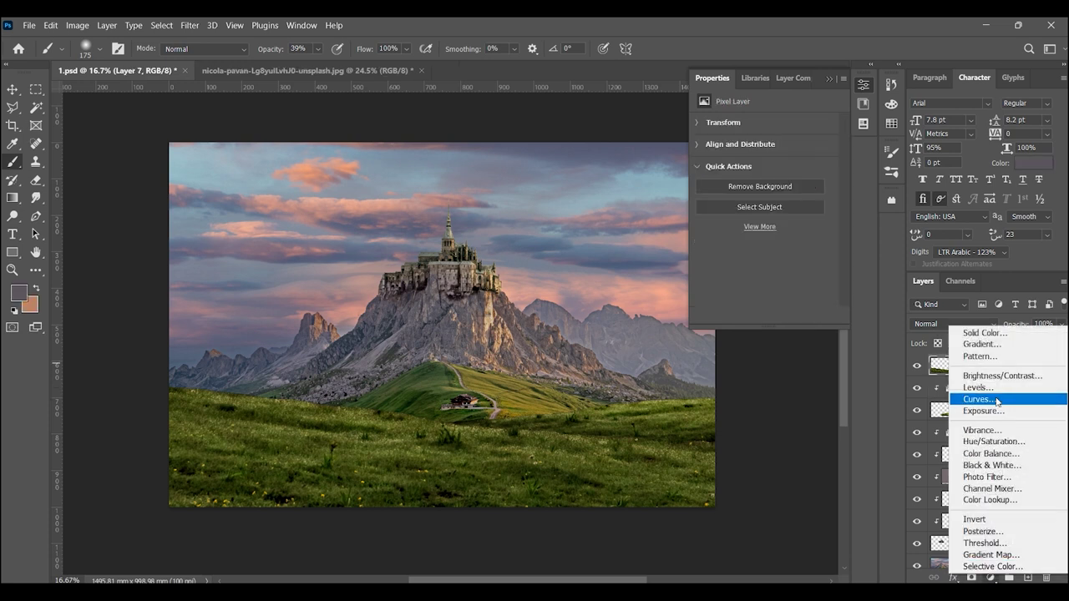
pyautogui.click(995, 395)
pyautogui.moveTo(833, 265); pyautogui.dragTo(804, 266)
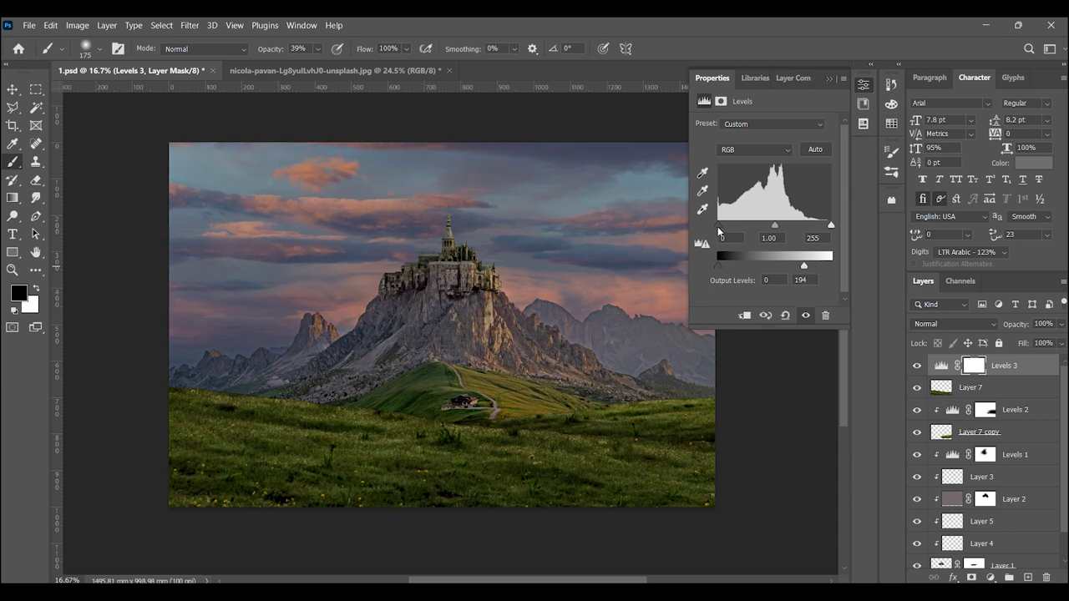
pyautogui.moveTo(719, 226); pyautogui.dragTo(732, 227)
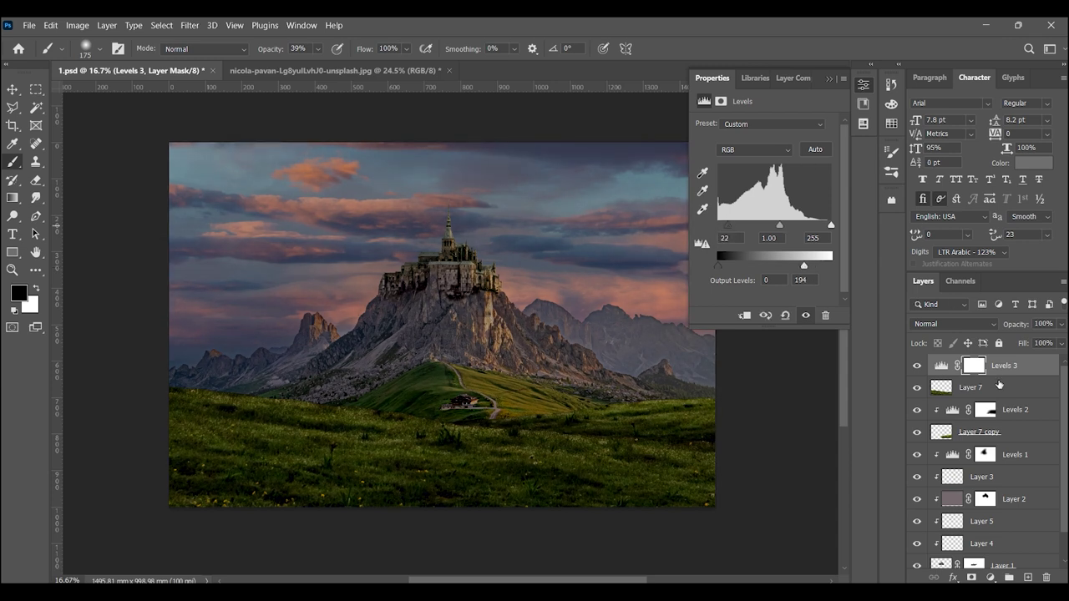
# - Invert the Levels 3 mask, paint white with a 1300 px brush, clip it to Layer 7, add Layer 8
pyautogui.click(975, 367)
pyautogui.hotkey('ctrl', 'i')
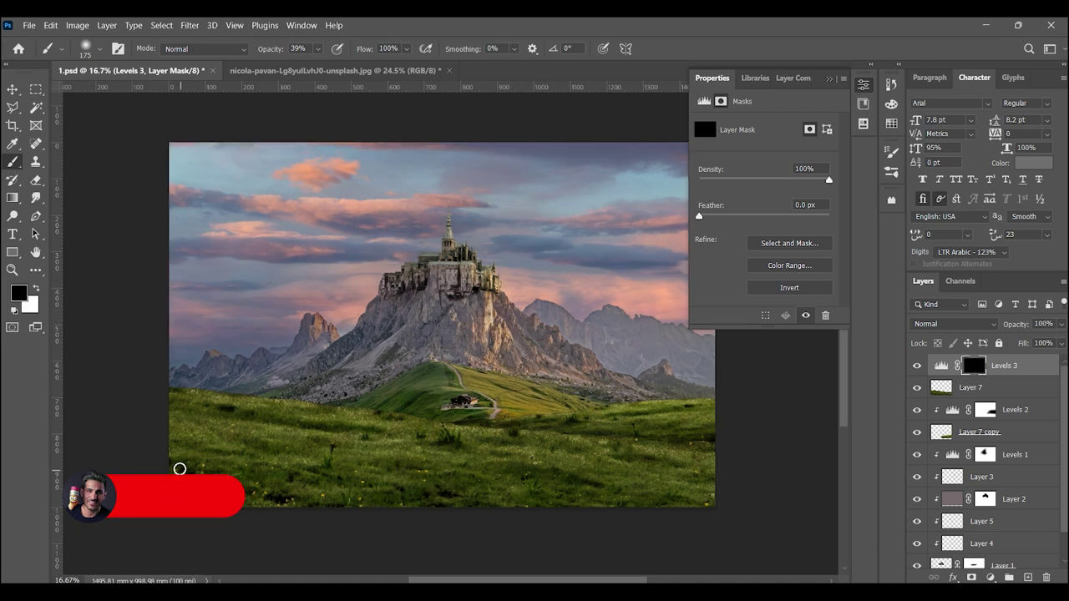
pyautogui.click(35, 289)
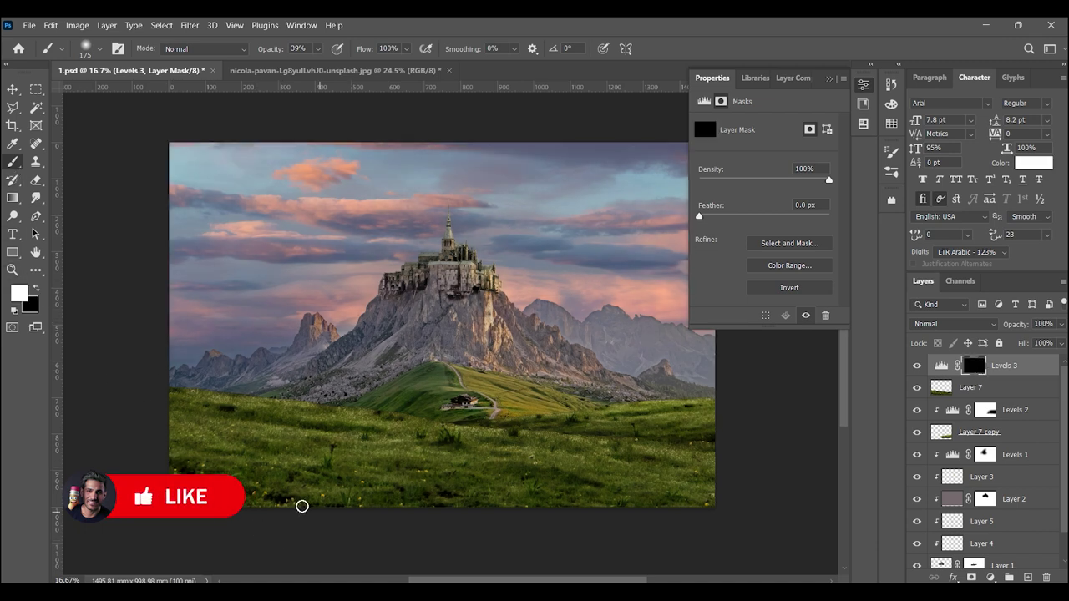
pyautogui.press(']')
pyautogui.press(']')
pyautogui.press(']')
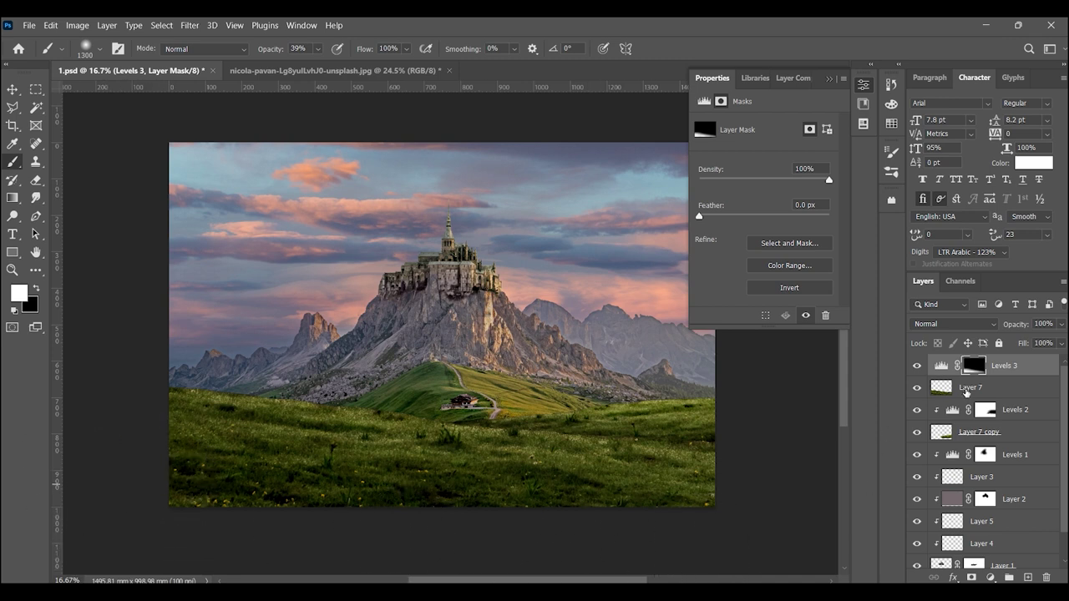
pyautogui.keyDown('alt'); pyautogui.click(996, 375); pyautogui.keyUp('alt')
pyautogui.click(917, 366)
pyautogui.click(916, 366)
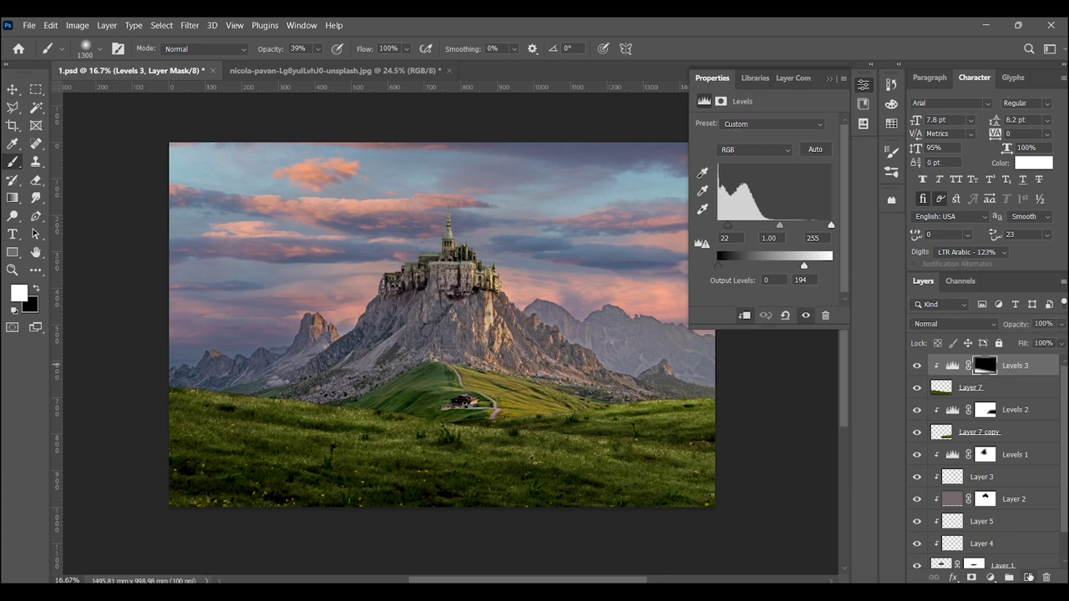
pyautogui.hotkey('ctrl', 'shift', 'alt', 'n')
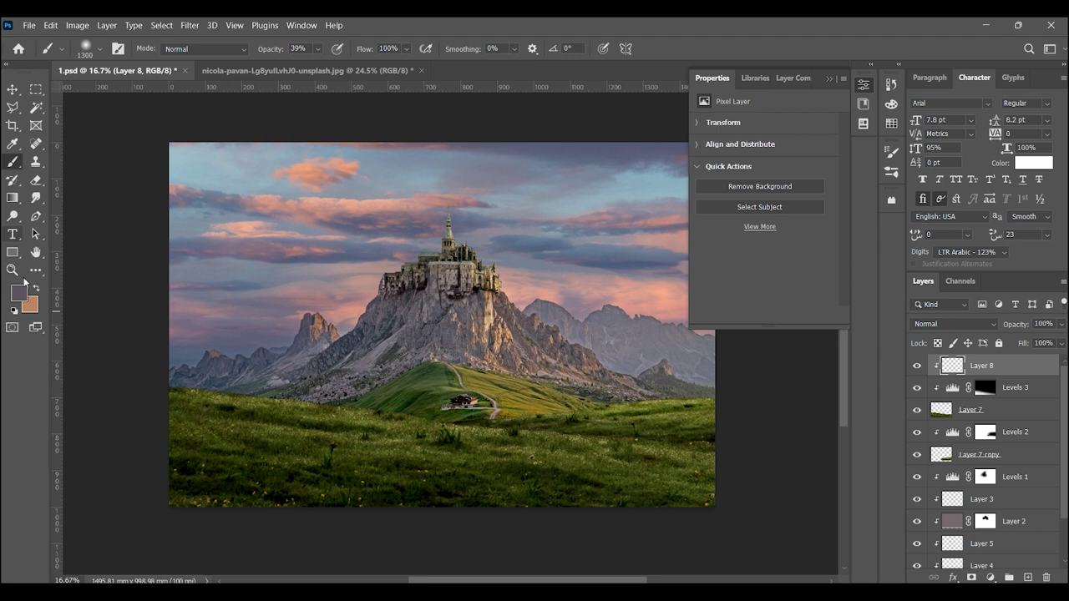
# - Set the foreground colour to #ffffff and paint a soft white haze over the right-side grass
pyautogui.press('i')
pyautogui.click(19, 293)
pyautogui.write('ffffff')
pyautogui.click(998, 213)
pyautogui.press('b')
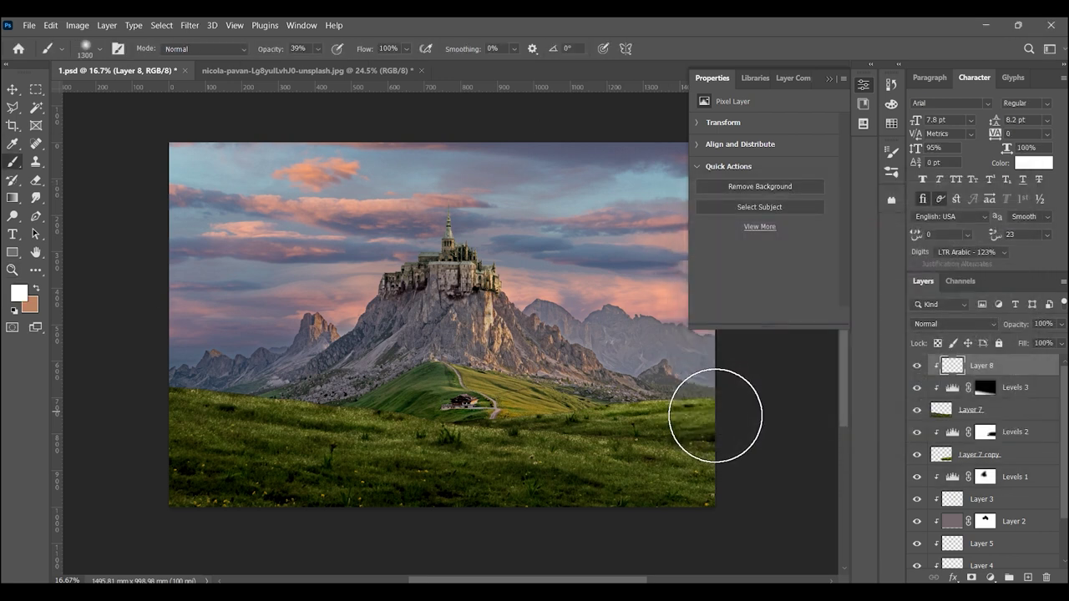
pyautogui.moveTo(711, 420); pyautogui.dragTo(623, 420)
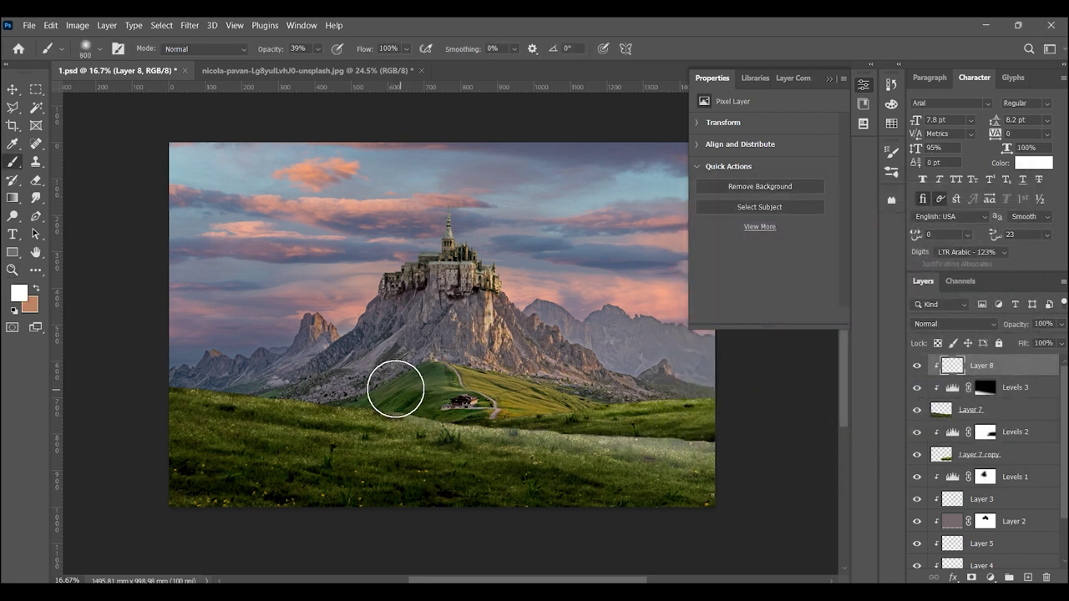
# - Set Layer 8 to Overlay and paint 400 px white highlights on the middle foreground grass
pyautogui.click(954, 324)
pyautogui.click(942, 404)
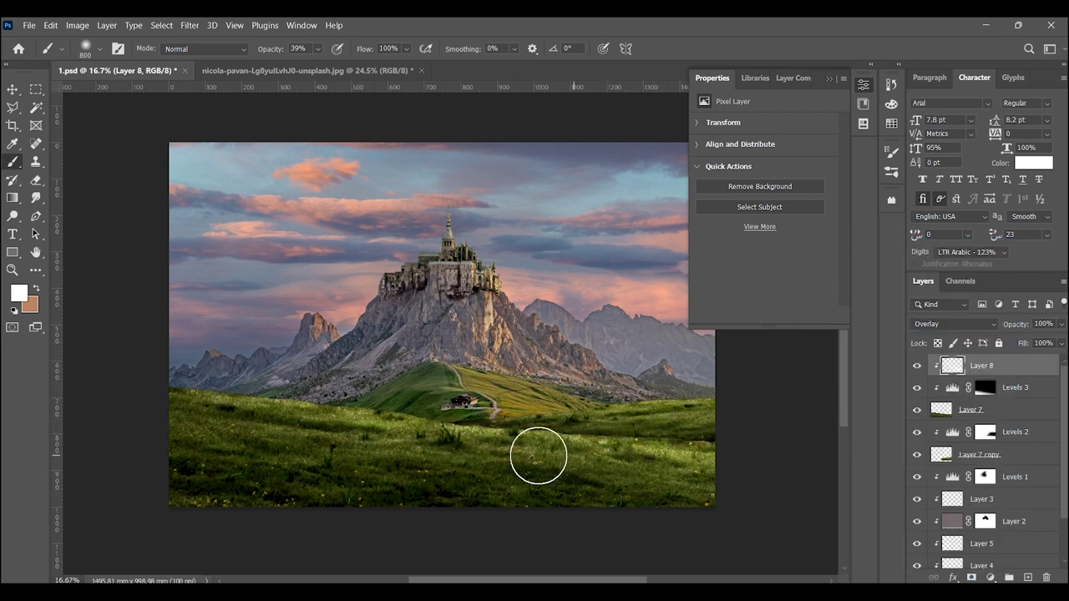
pyautogui.press('[')
pyautogui.press('[')
pyautogui.press('[')
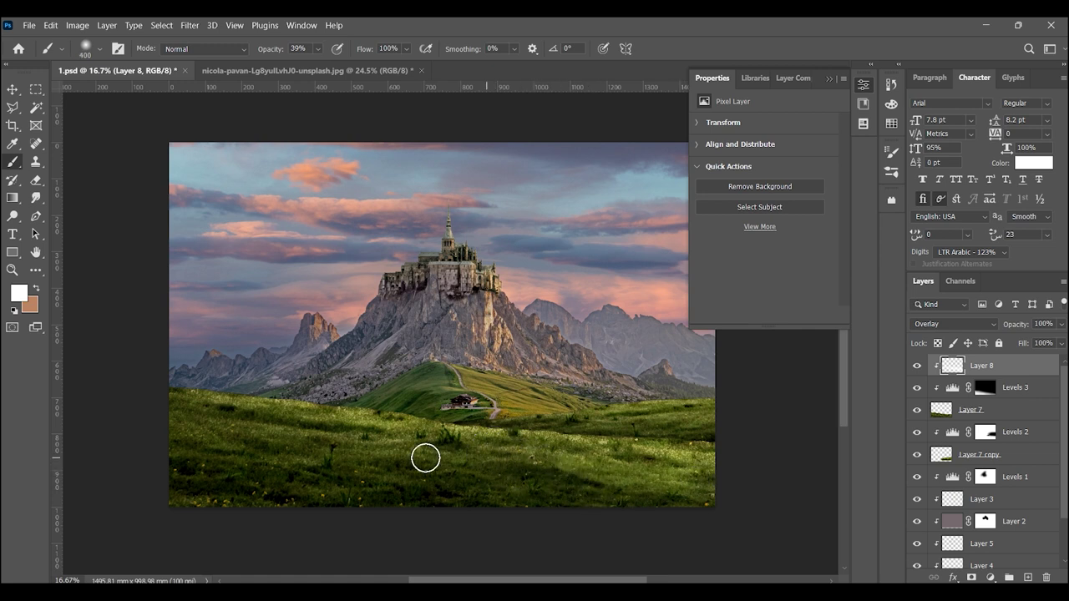
pyautogui.moveTo(513, 451); pyautogui.dragTo(388, 449)
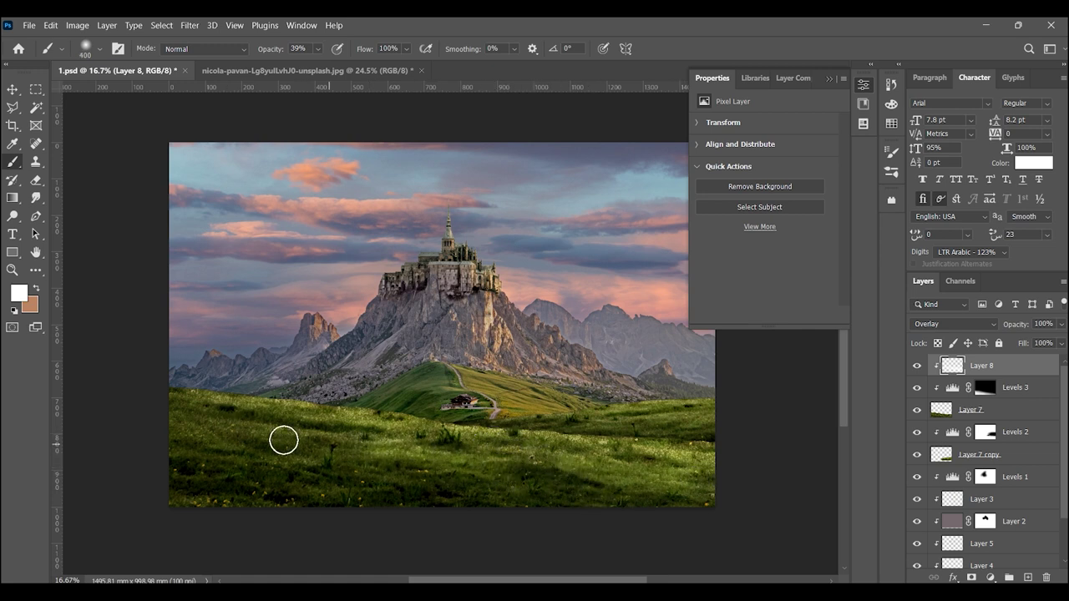
pyautogui.moveTo(291, 445); pyautogui.dragTo(159, 418)
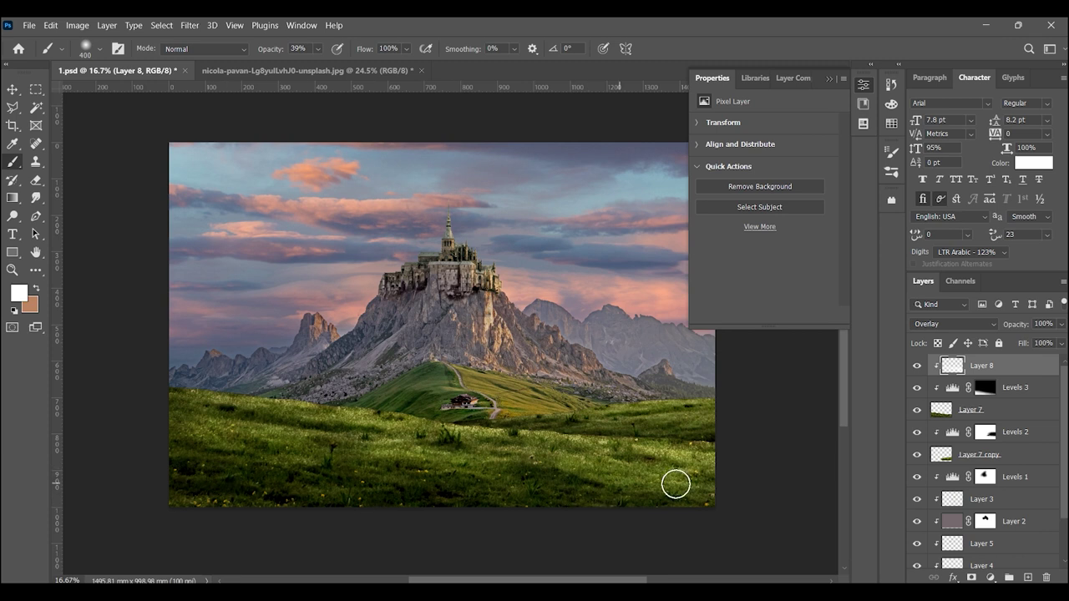
pyautogui.hotkey('ctrl', 'z')
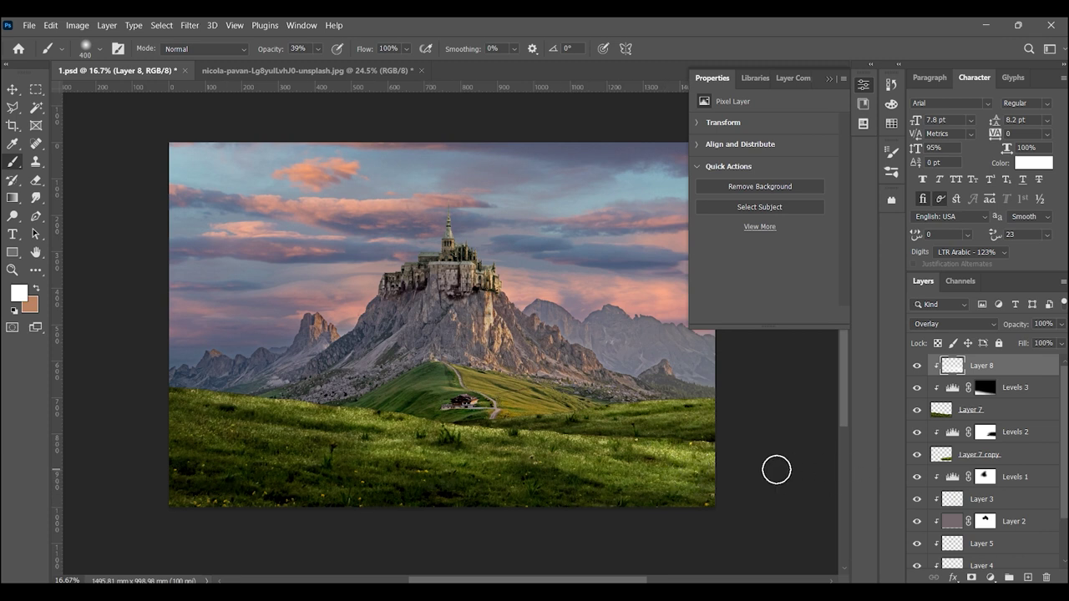
# - Add Layer 9 above Levels 2 with Overlay blending
pyautogui.click(1000, 432)
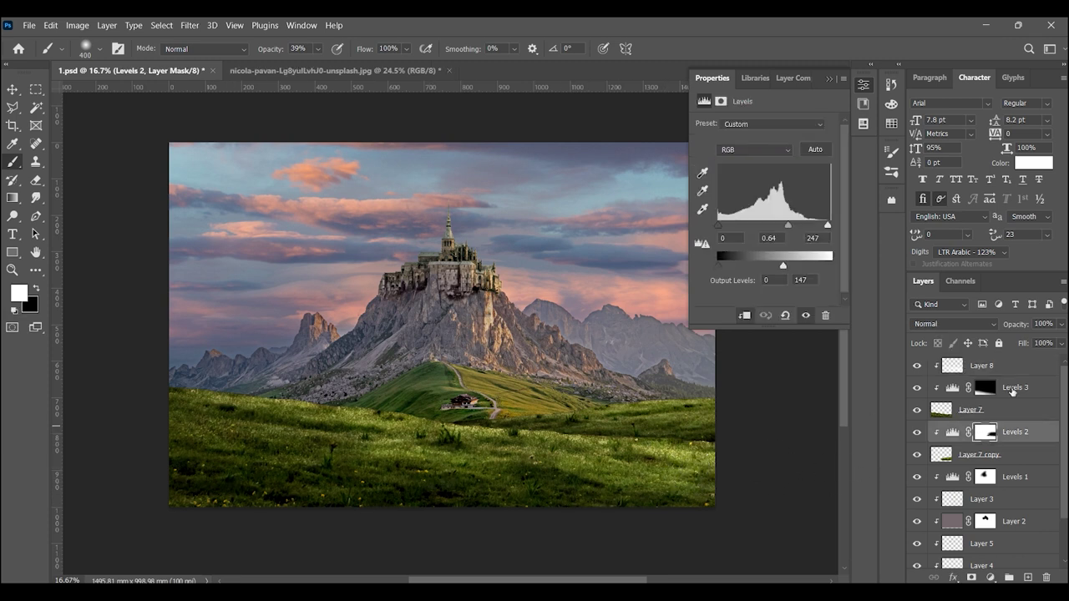
pyautogui.click(1028, 577)
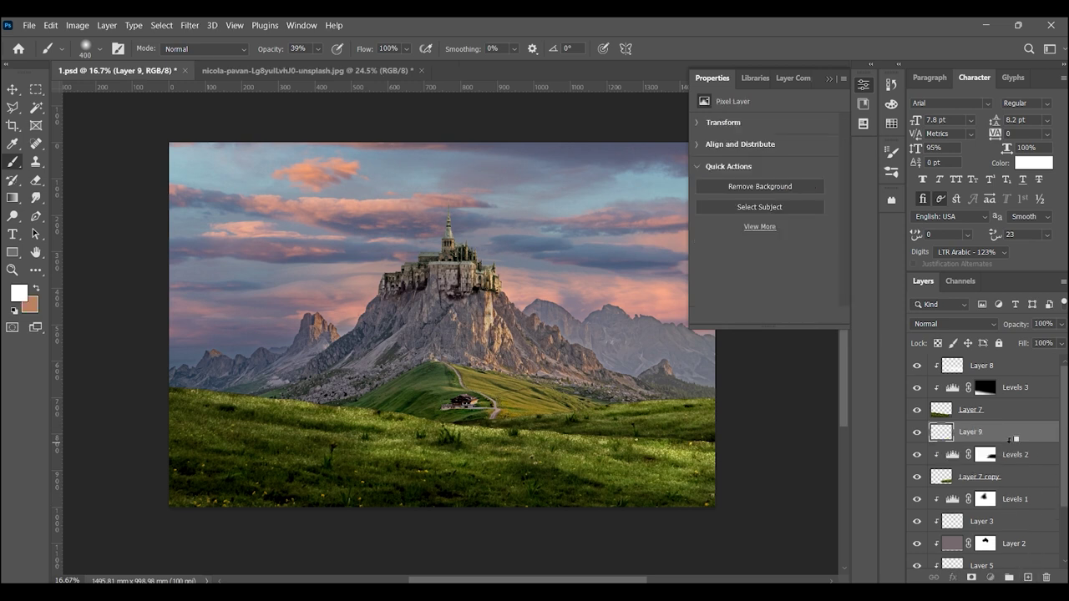
pyautogui.click(952, 324)
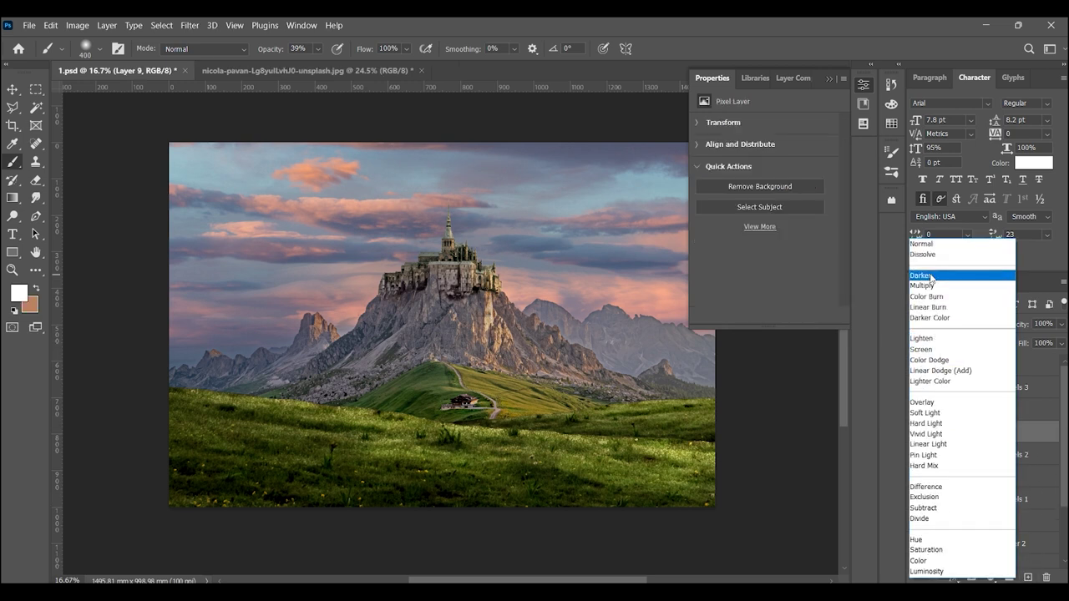
pyautogui.click(922, 402)
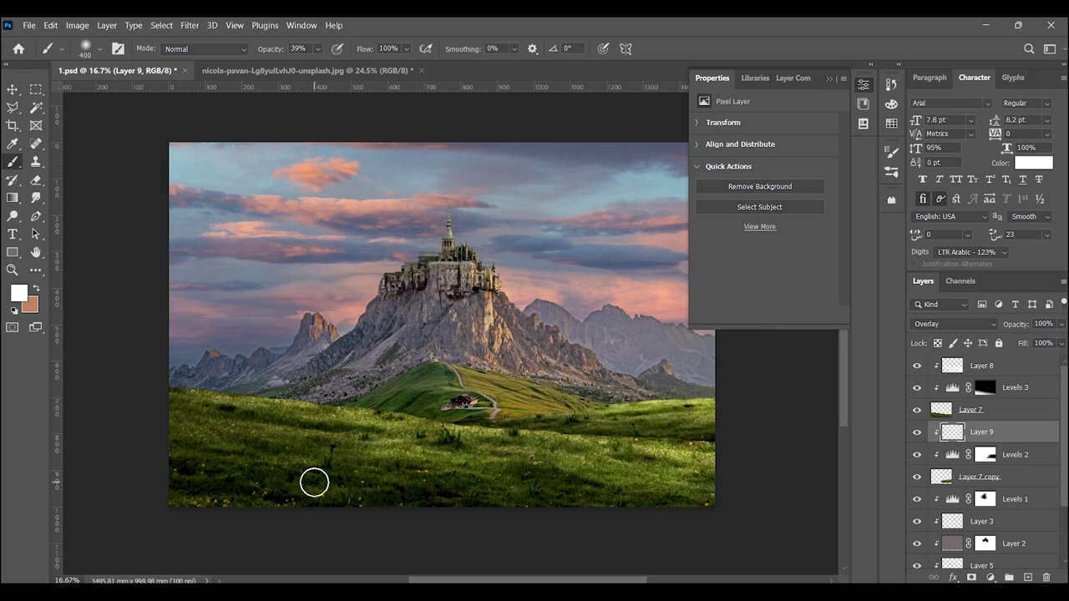
# - Add Layer 10 above Layer 7 with Multiply blending
pyautogui.click(972, 411)
pyautogui.click(1028, 577)
pyautogui.click(942, 324)
pyautogui.click(933, 287)
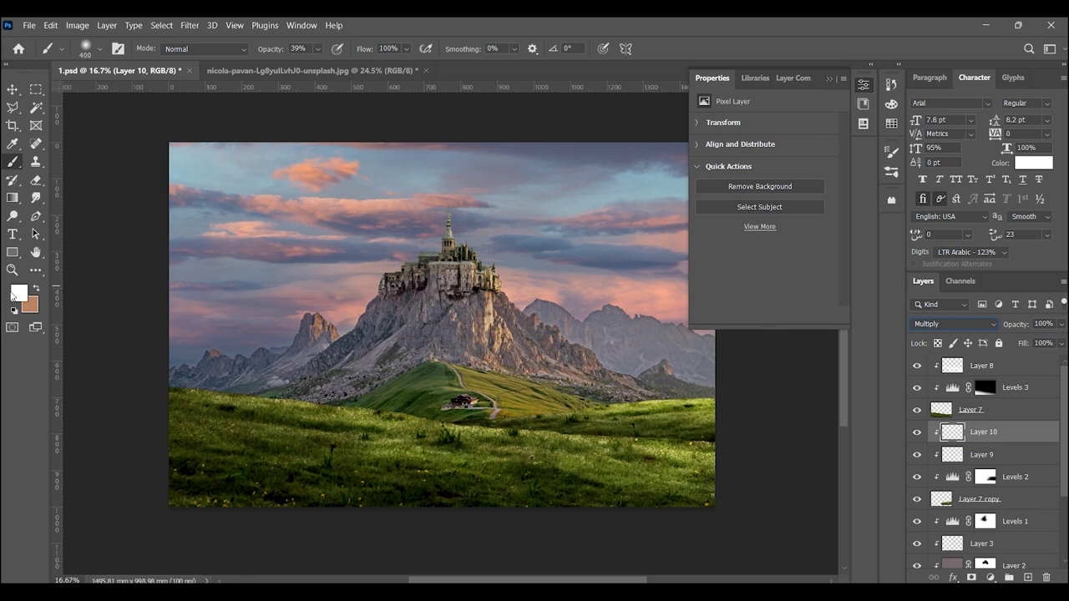
# - Set pure black as the brush colour and zoom into the grass on the right
pyautogui.click(13, 294)
pyautogui.moveTo(724, 377); pyautogui.dragTo(649, 408)
pyautogui.click(993, 212)
pyautogui.press('b')
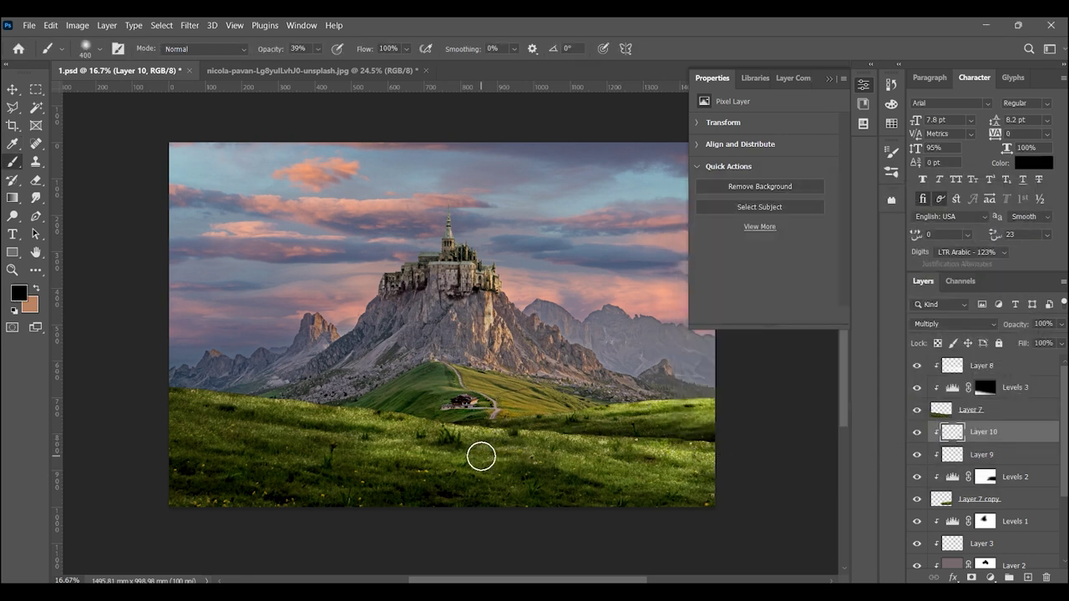
pyautogui.press('z')
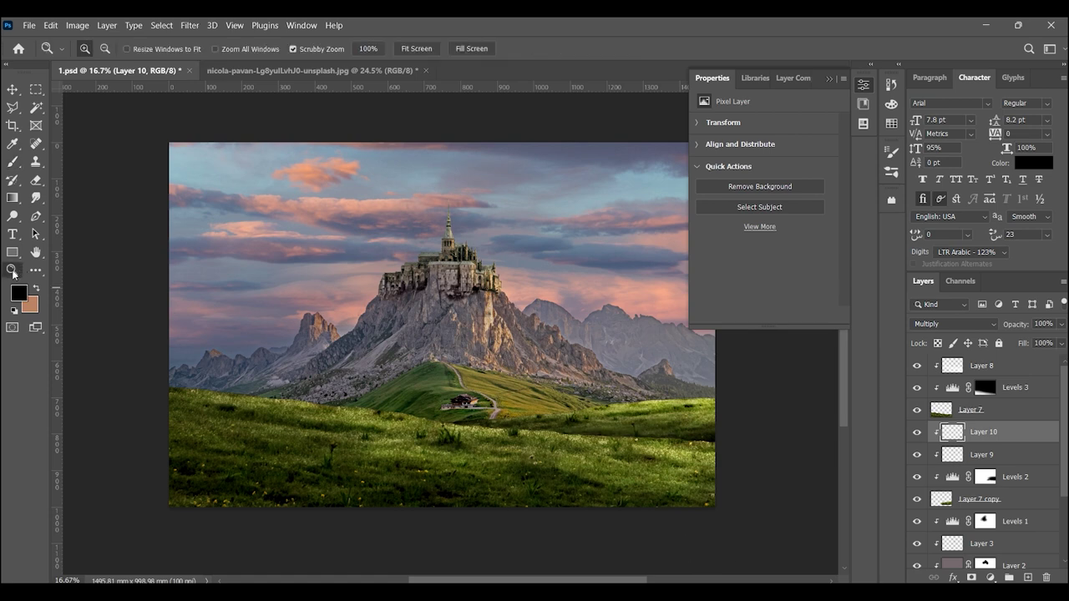
pyautogui.click(693, 448)
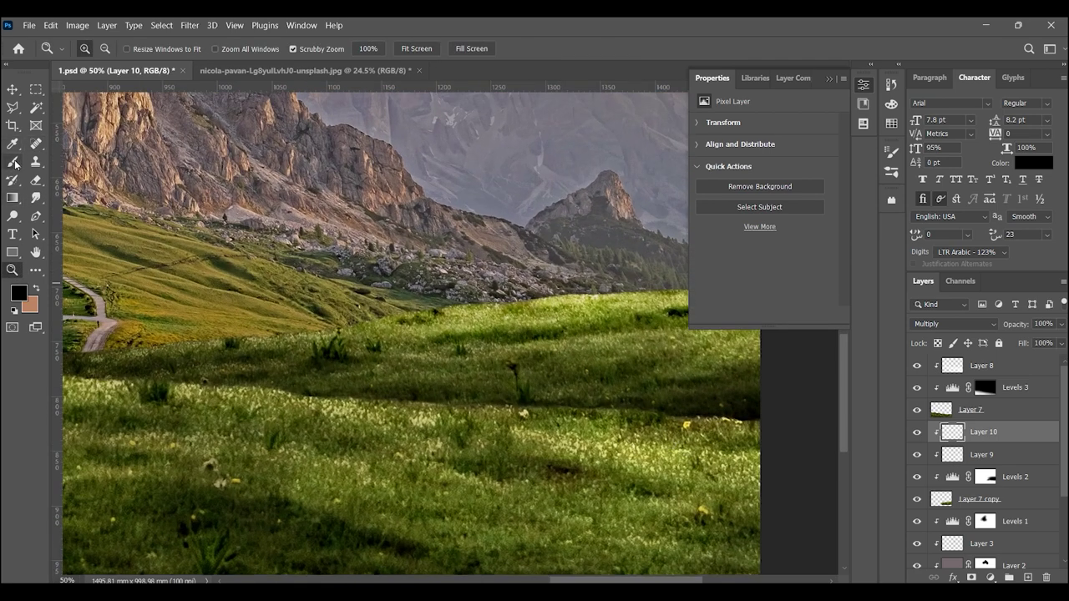
# - Zoom in on the small house beside the winding path
pyautogui.click(14, 162)
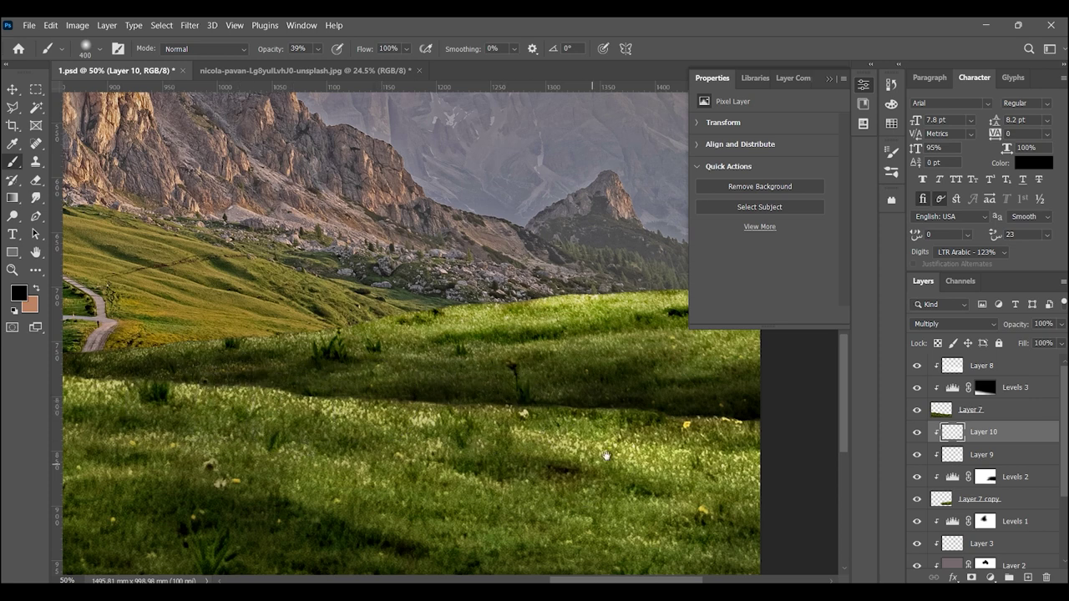
pyautogui.moveTo(606, 455); pyautogui.dragTo(481, 455)
pyautogui.click(11, 270)
pyautogui.moveTo(482, 350); pyautogui.dragTo(380, 362)
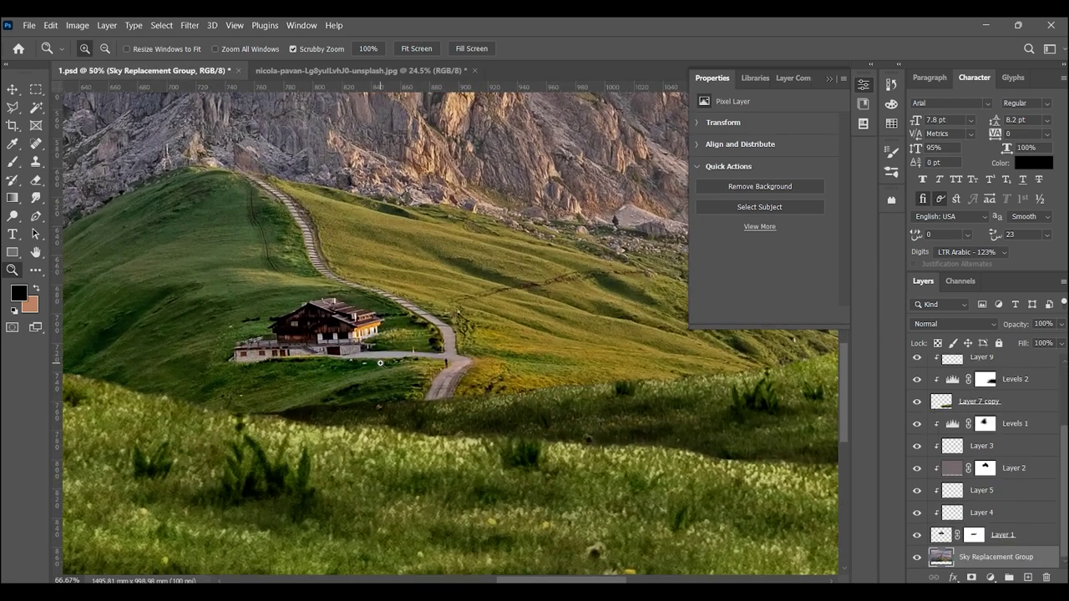
pyautogui.click(380, 363)
# - Spot-heal the house and the dark bush by the path into the surrounding grass
pyautogui.click(36, 144)
pyautogui.moveTo(225, 334)
pyautogui.mouseDown()
pyautogui.moveTo(176, 369)
pyautogui.moveTo(410, 353)
pyautogui.moveTo(343, 292)
pyautogui.moveTo(364, 296)
pyautogui.moveTo(343, 343)
pyautogui.mouseUp()
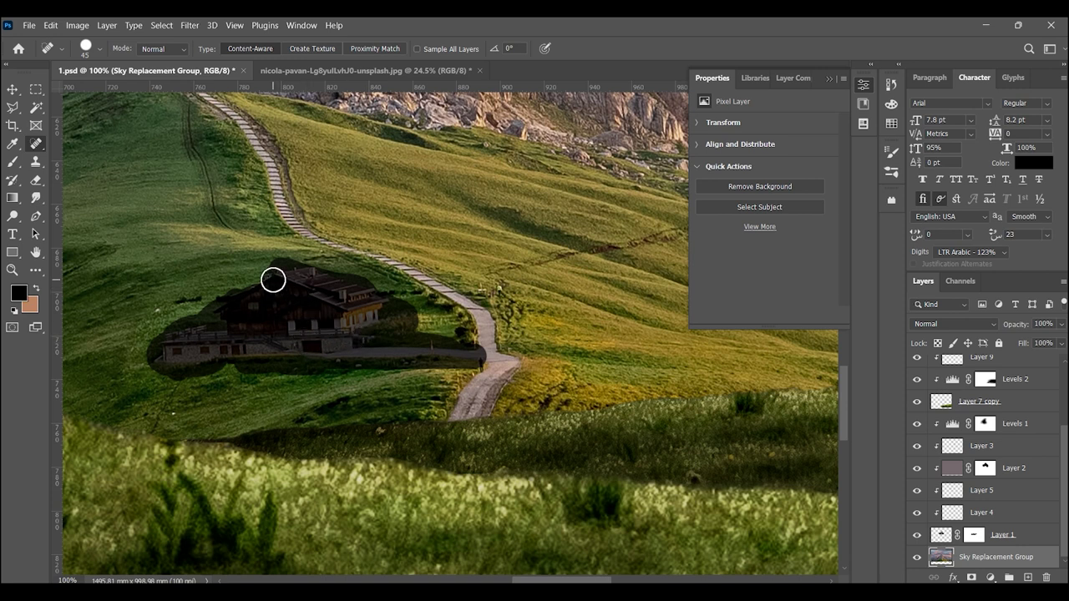
pyautogui.moveTo(281, 284); pyautogui.dragTo(301, 365)
pyautogui.moveTo(297, 309); pyautogui.dragTo(267, 279)
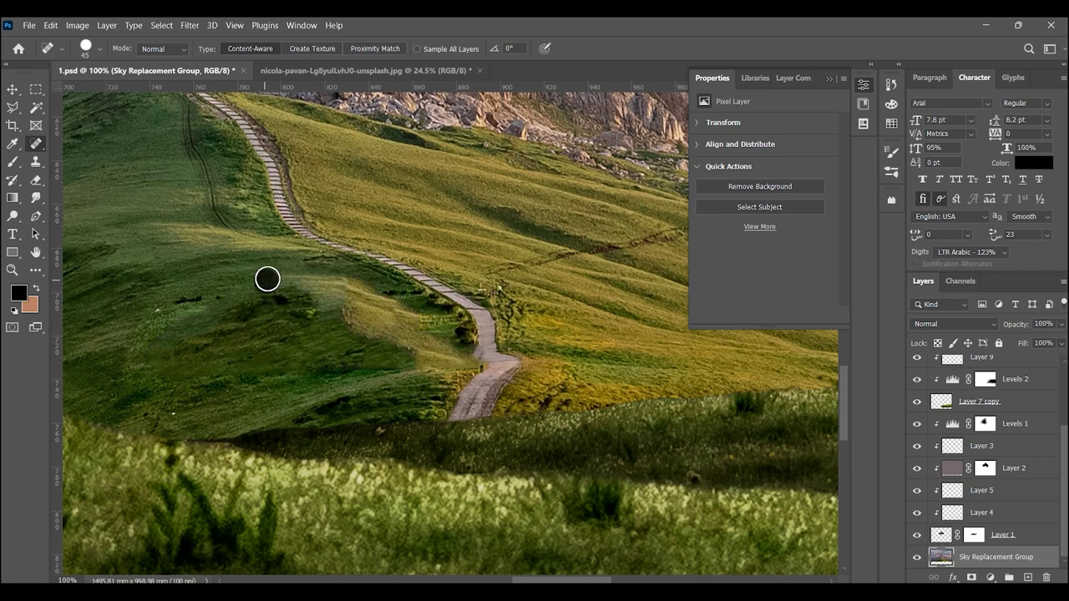
pyautogui.moveTo(454, 335); pyautogui.dragTo(427, 315)
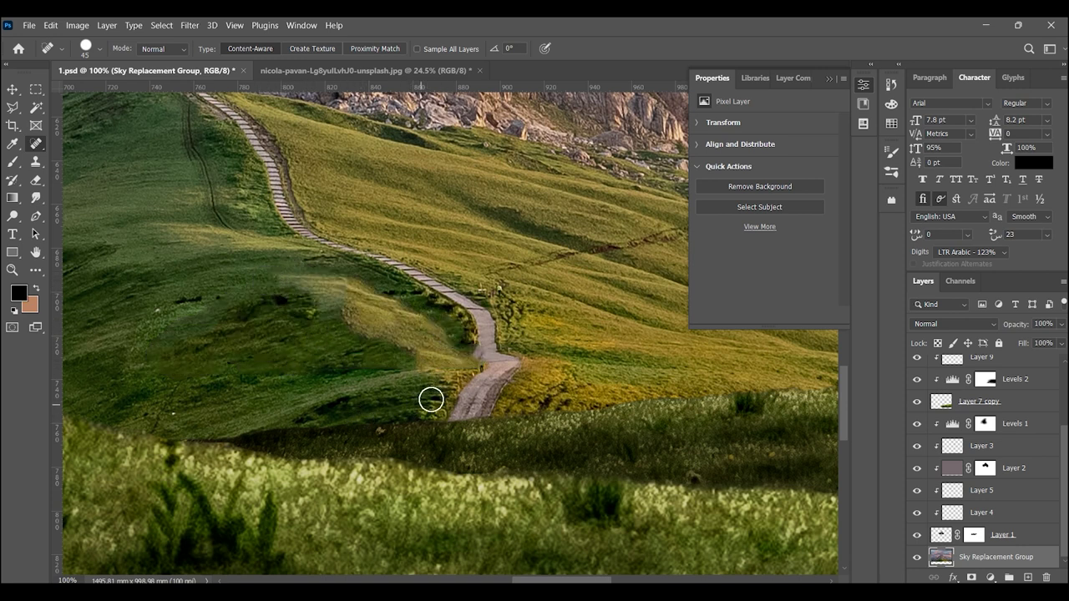
pyautogui.moveTo(292, 294)
pyautogui.mouseDown()
pyautogui.moveTo(263, 264)
pyautogui.moveTo(273, 267)
pyautogui.mouseUp()
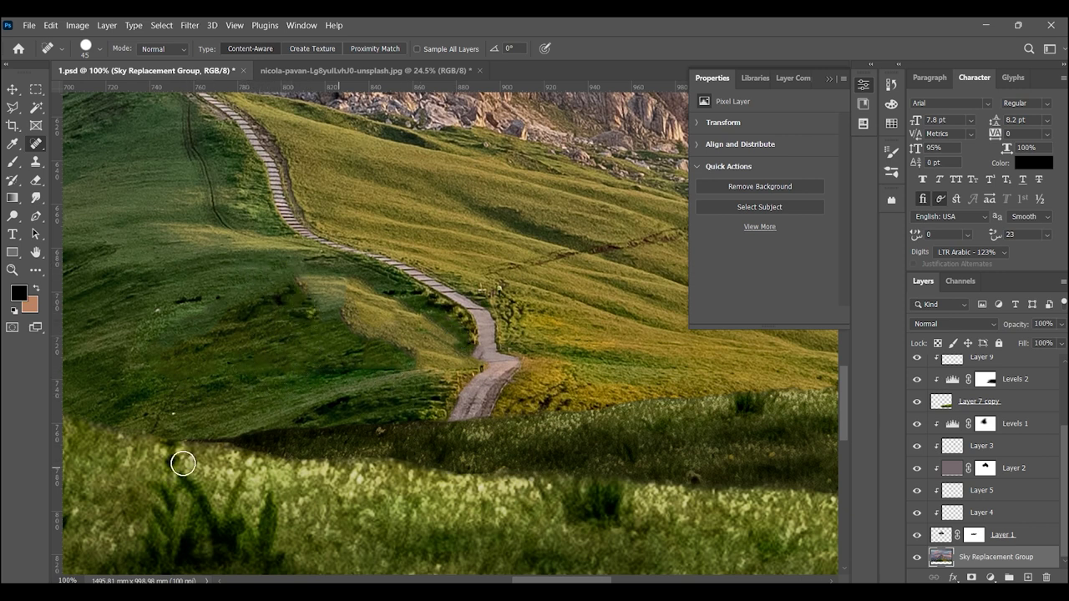
pyautogui.click(13, 270)
pyautogui.keyDown('alt'); pyautogui.click(381, 369); pyautogui.keyUp('alt')
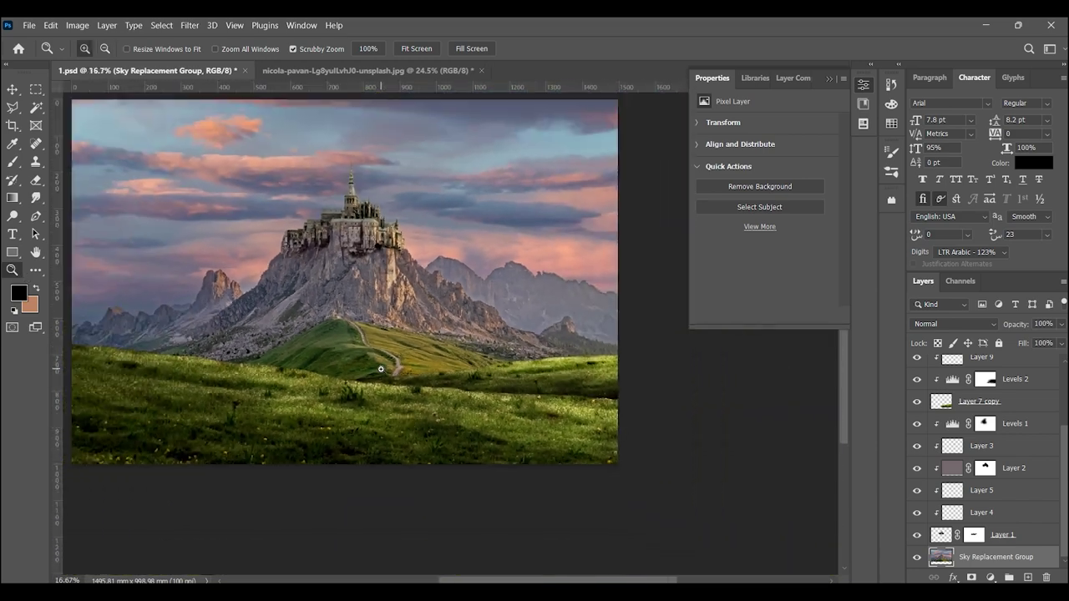
pyautogui.click(380, 369)
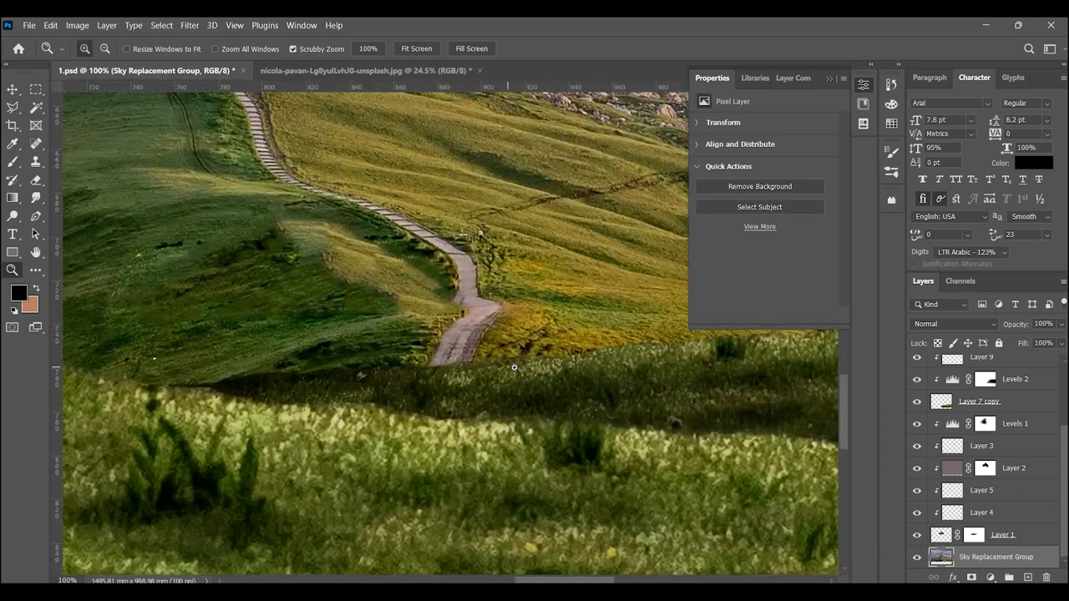
pyautogui.hotkey('ctrl', 'shift', 'alt', 'n')
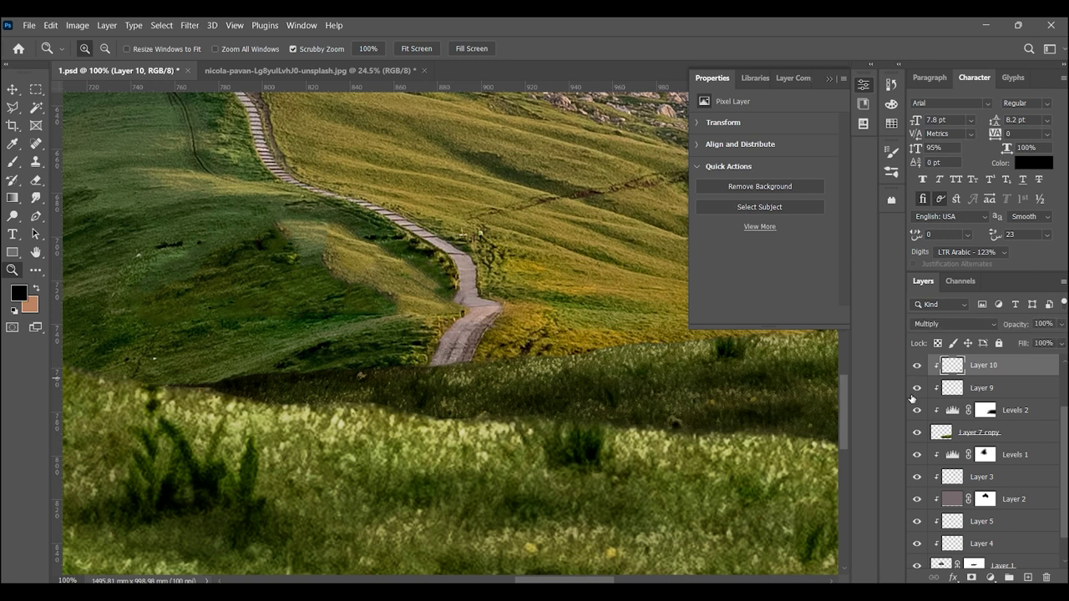
# - Select the Levels 2 mask, set a 175 px brush, and marquee the hillside left of the path
pyautogui.click(917, 410)
pyautogui.click(985, 410)
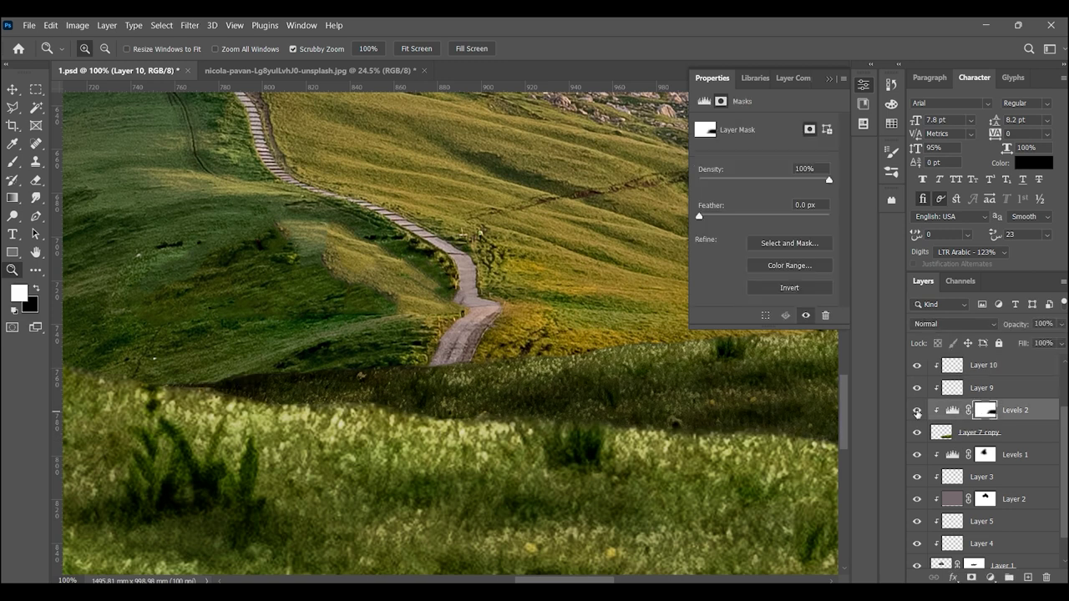
pyautogui.press('b')
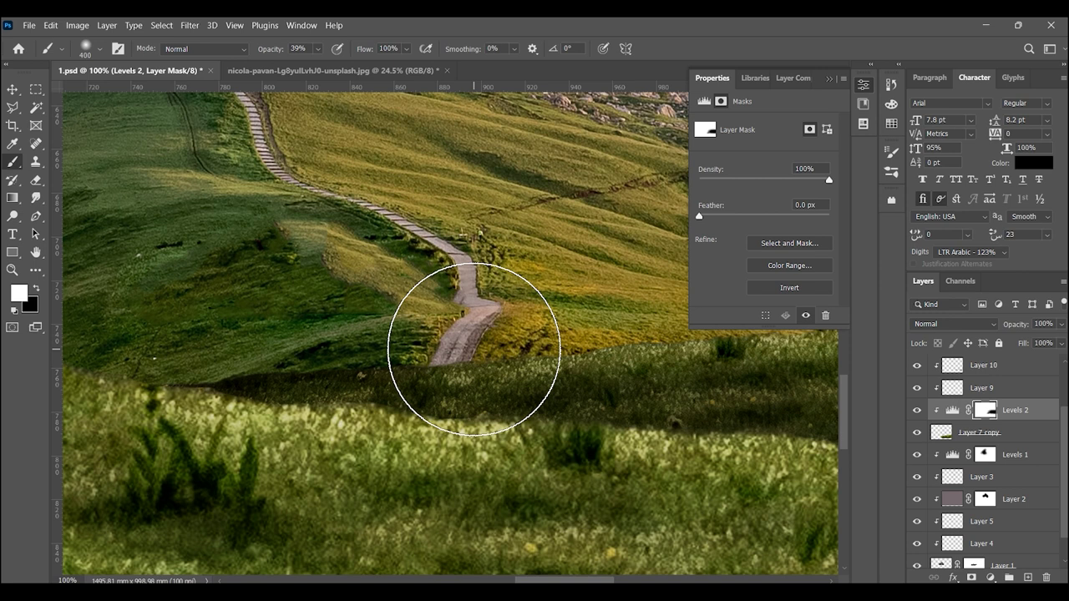
pyautogui.press('[')
pyautogui.press('[')
pyautogui.press('[')
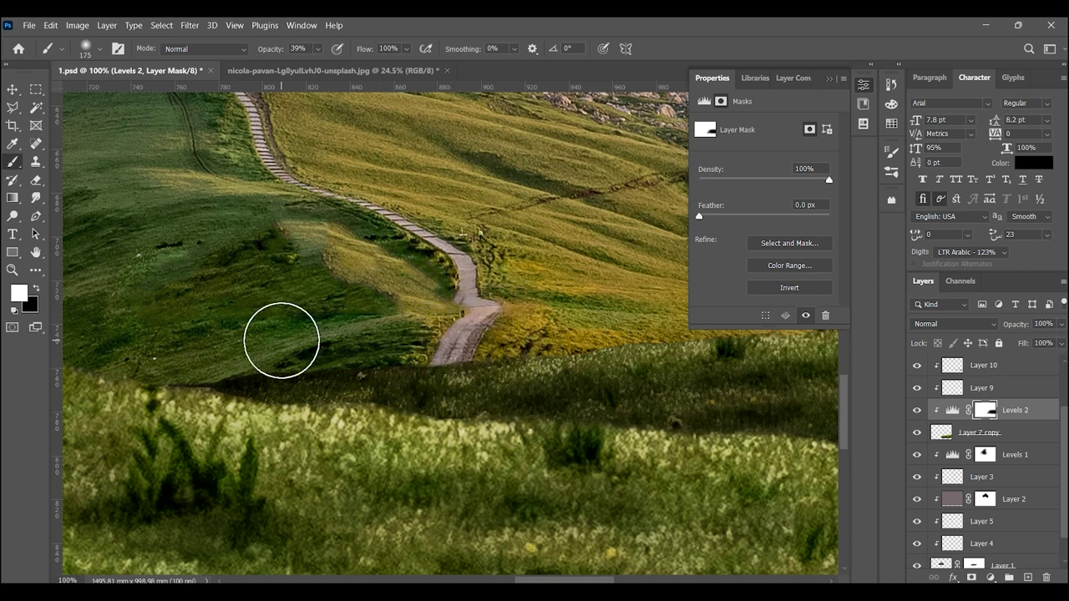
pyautogui.press('m')
pyautogui.moveTo(281, 227); pyautogui.dragTo(358, 267)
# - Paint black on the Levels 2 mask over the hillside, then zoom out to the whole composite
pyautogui.press('b')
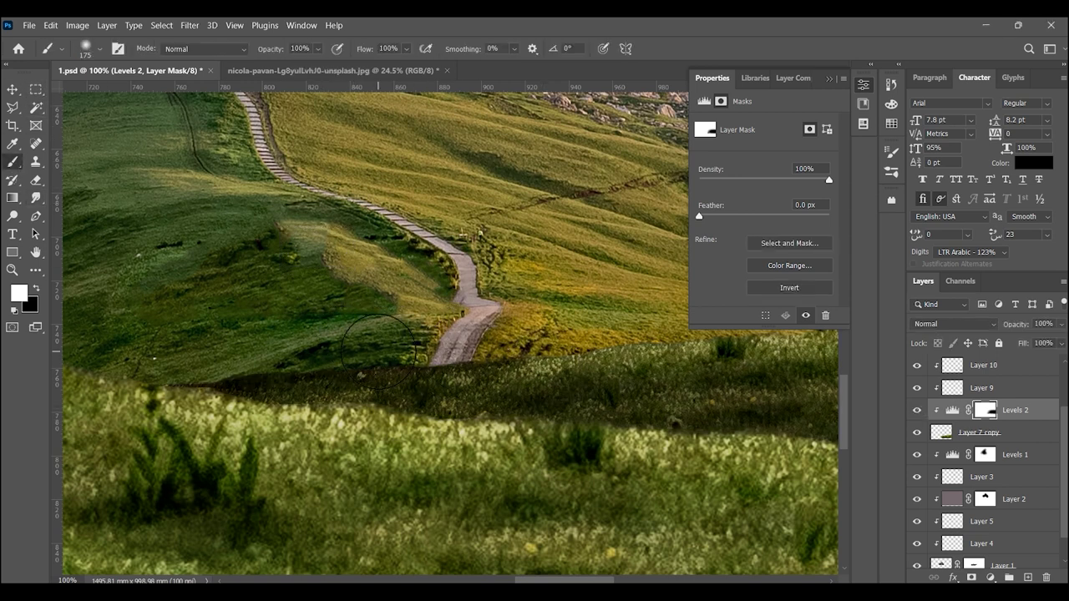
pyautogui.press('x')
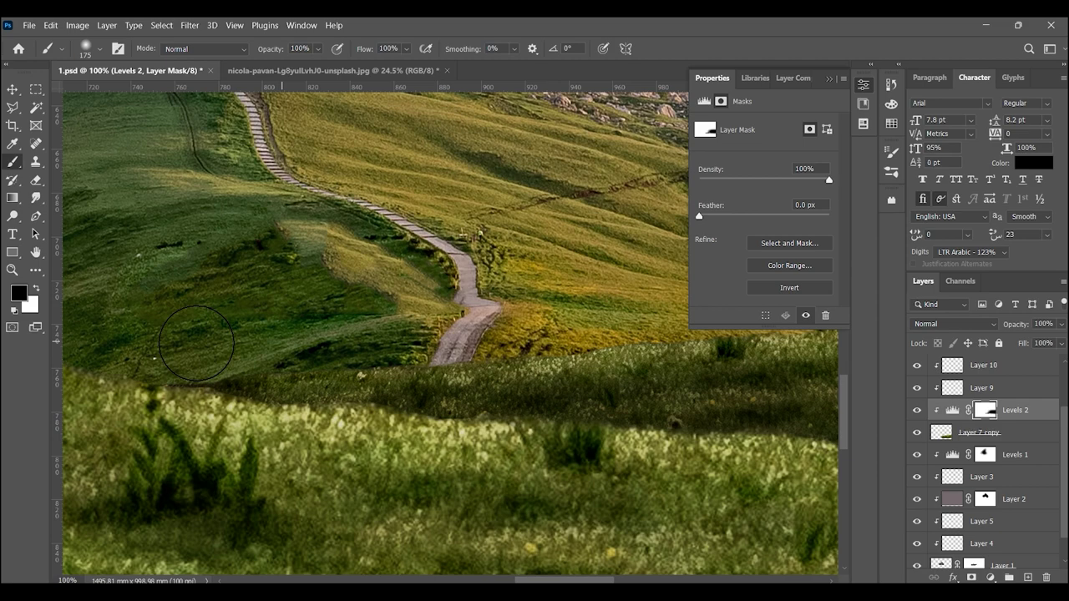
pyautogui.hscroll(5, 616, 321)
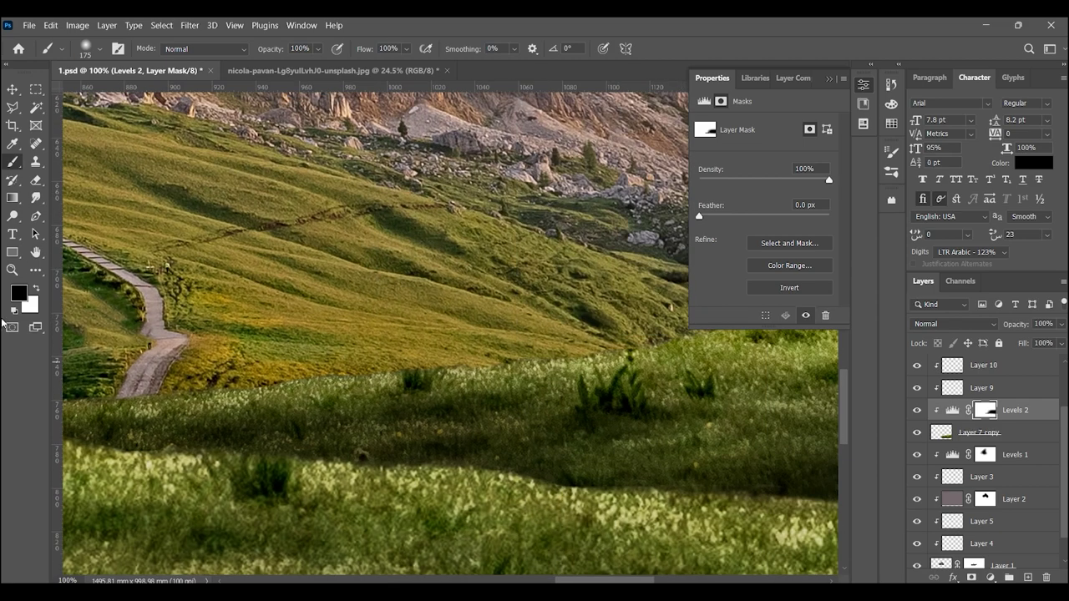
pyautogui.press('z')
pyautogui.keyDown('alt'); pyautogui.click(453, 280); pyautogui.keyUp('alt')
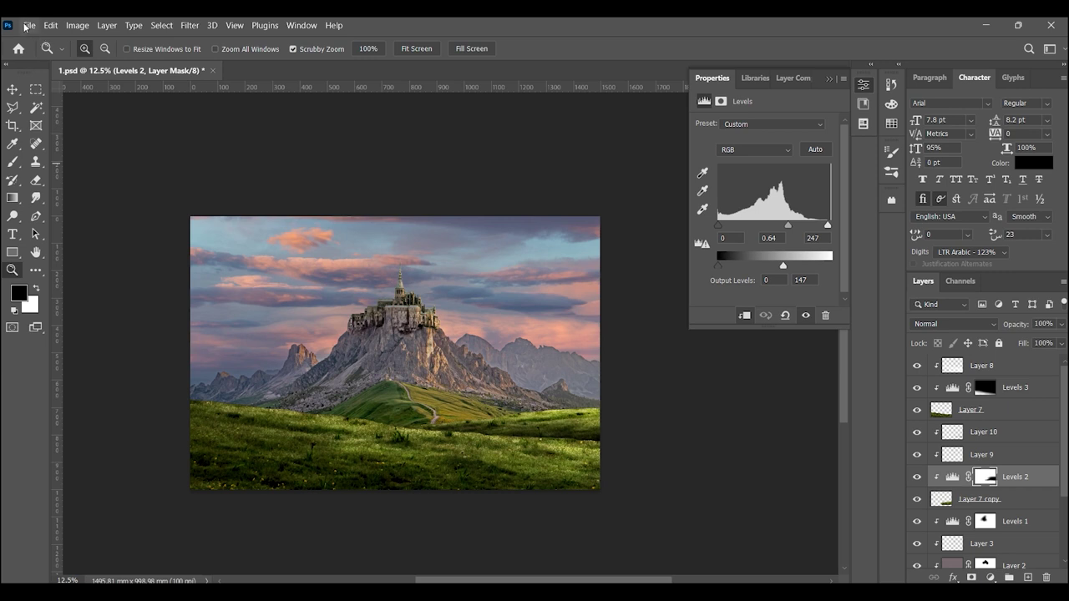
# - Open the wooden boardwalk photo and zoom in on the walkway
pyautogui.click(27, 26)
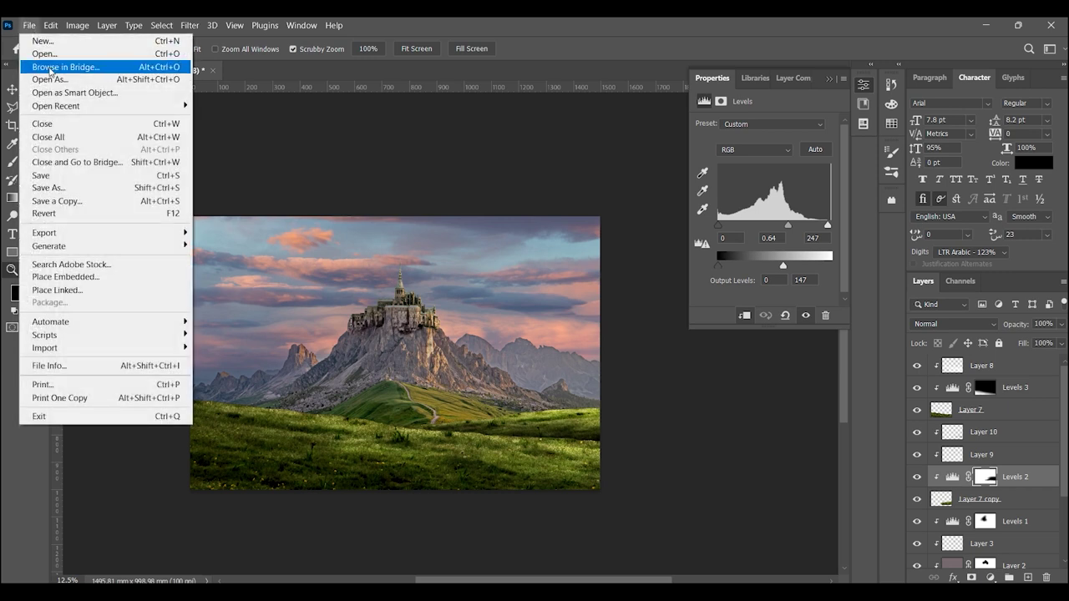
pyautogui.click(51, 50)
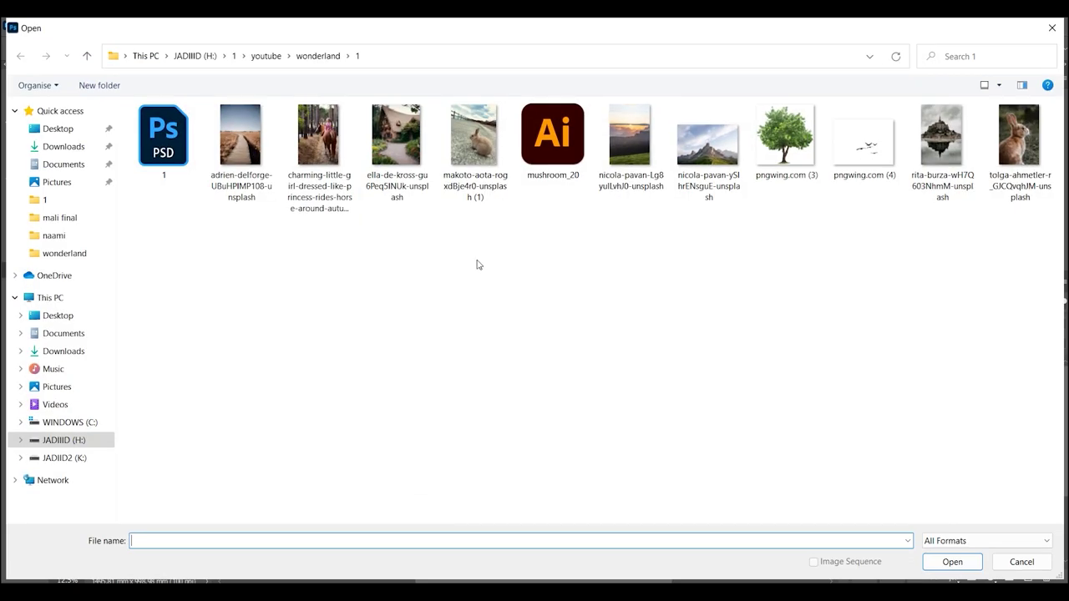
pyautogui.doubleClick(246, 161)
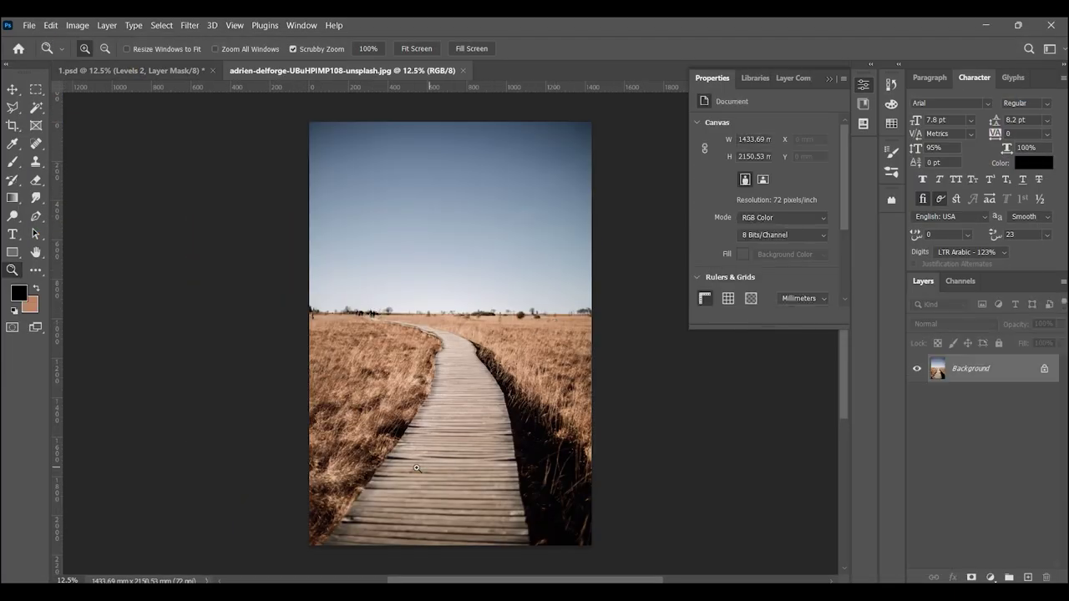
pyautogui.click(405, 338)
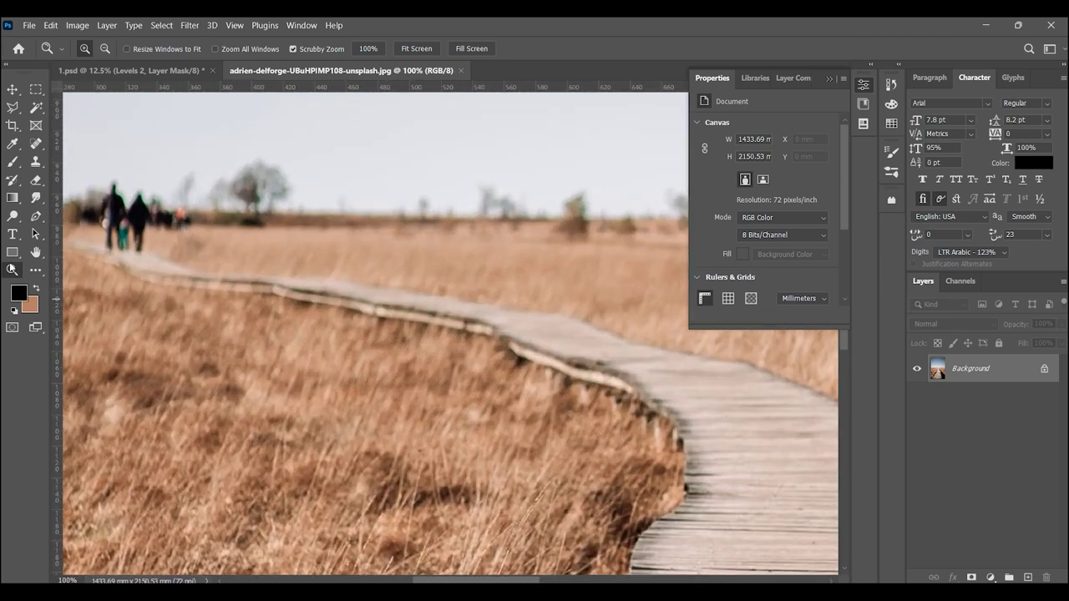
# - Trace the boardwalk's edges with a Pen tool path along the whole walkway
pyautogui.click(35, 217)
pyautogui.moveTo(432, 323); pyautogui.dragTo(469, 334)
pyautogui.scroll(-3, 687, 500)
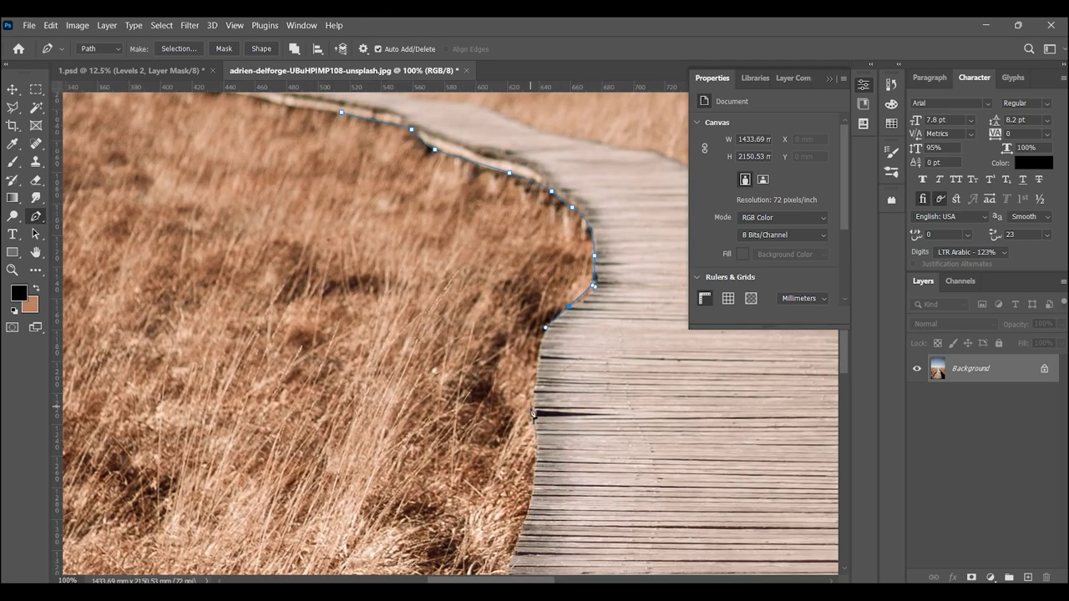
pyautogui.scroll(-3, 585, 417)
pyautogui.scroll(-3, 501, 350)
pyautogui.scroll(-3, 398, 309)
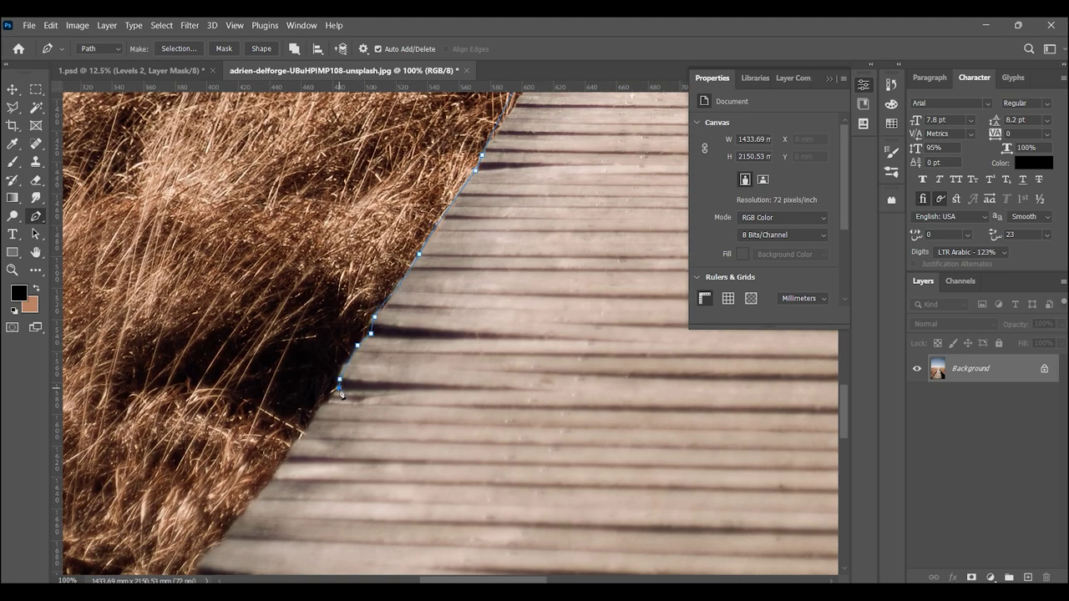
pyautogui.scroll(-3, 339, 393)
pyautogui.scroll(-3, 296, 410)
pyautogui.scroll(-3, 346, 305)
pyautogui.scroll(-3, 334, 325)
pyautogui.scroll(-3, 321, 336)
pyautogui.hscroll(5, 287, 322)
pyautogui.scroll(2, 286, 323)
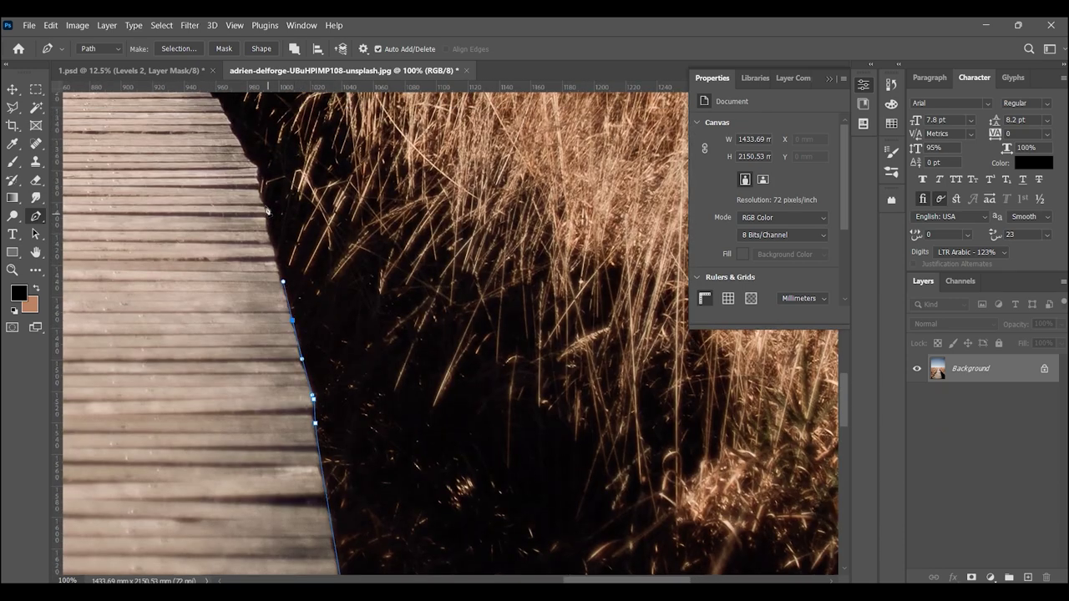
pyautogui.scroll(3, 267, 210)
pyautogui.hscroll(-5, 276, 292)
pyautogui.scroll(3, 286, 409)
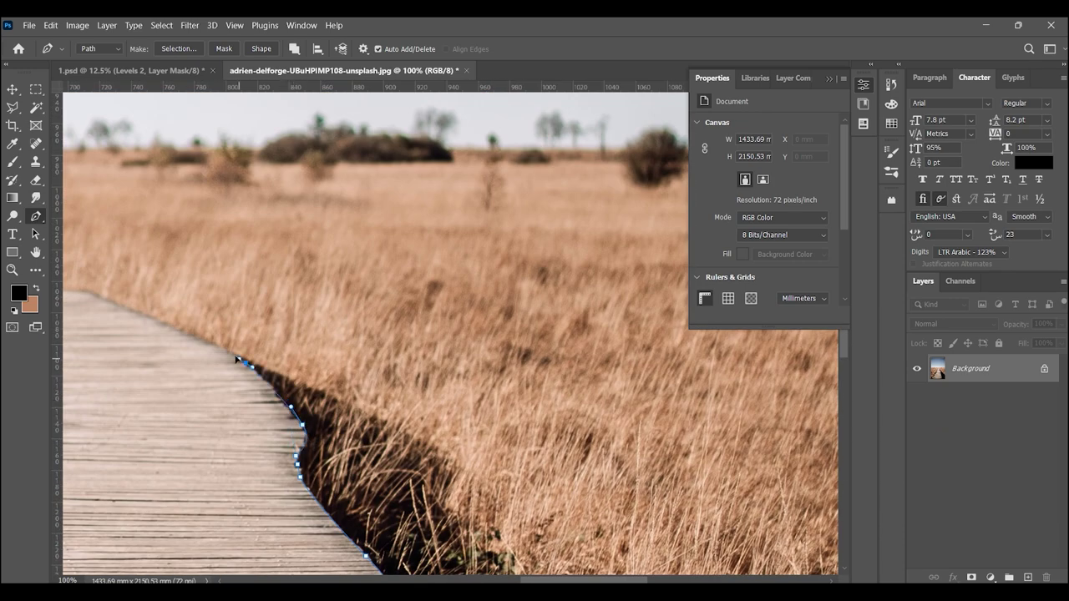
pyautogui.hscroll(-5, 237, 359)
pyautogui.scroll(2, 295, 374)
# - Turn the traced path into a selection and copy the selected boardwalk
pyautogui.click(178, 48)
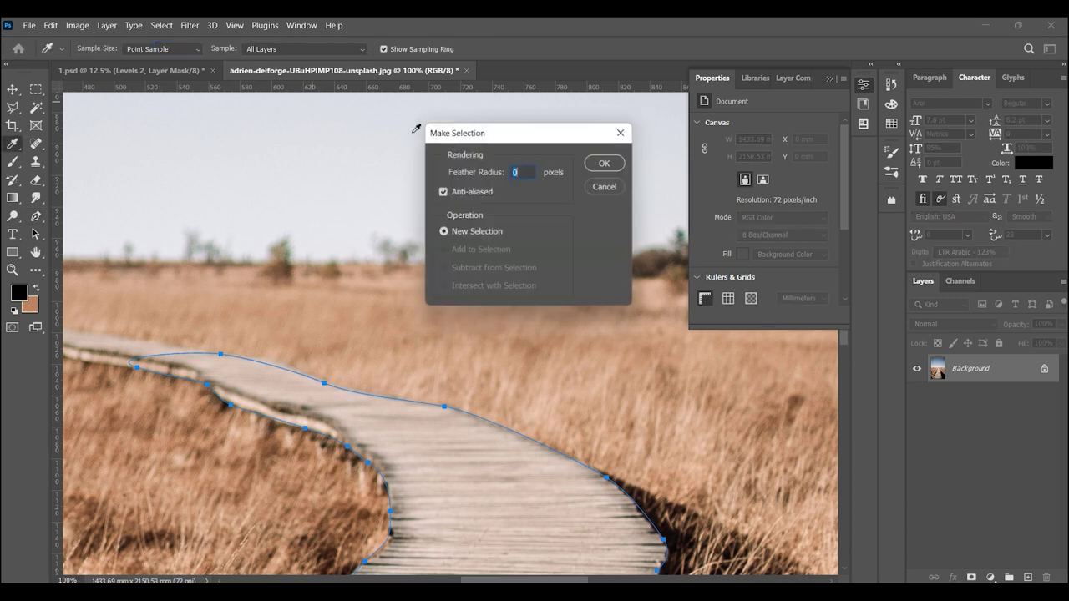
pyautogui.click(605, 162)
pyautogui.hotkey('ctrl', '0')
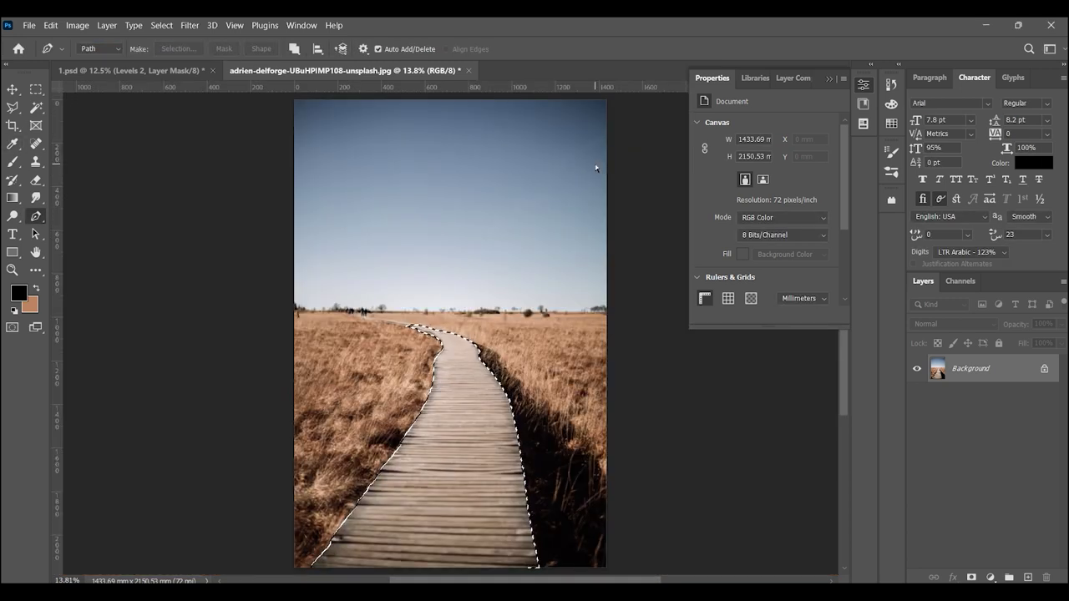
pyautogui.hotkey('ctrl', 'BackSpace')
# - Back in the castle composite, paste the boardwalk above Layer 7 as a new layer
pyautogui.click(131, 71)
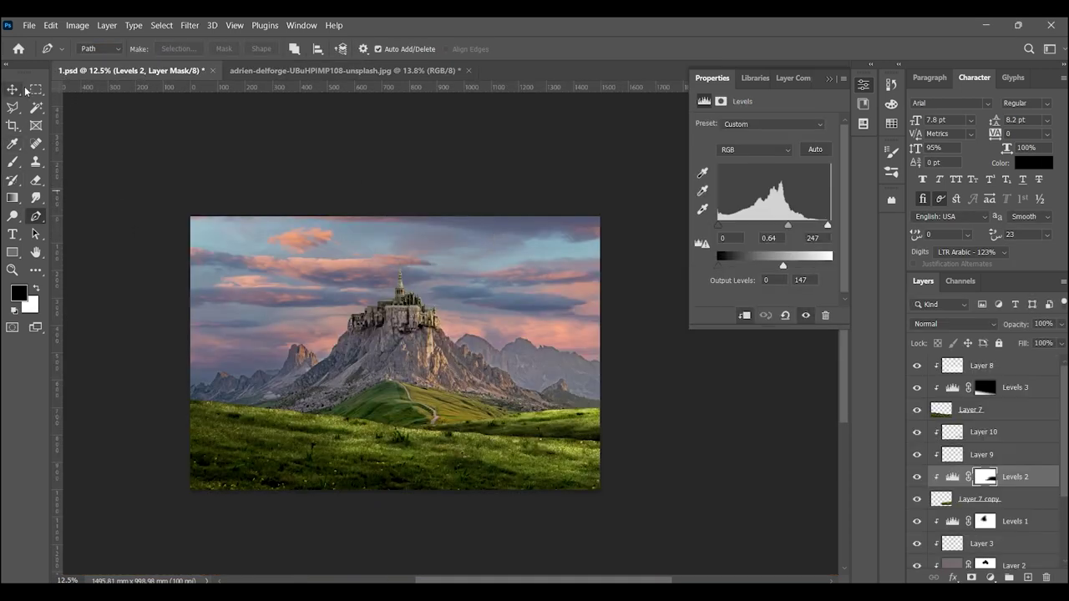
pyautogui.click(13, 89)
pyautogui.click(446, 471)
pyautogui.click(984, 413)
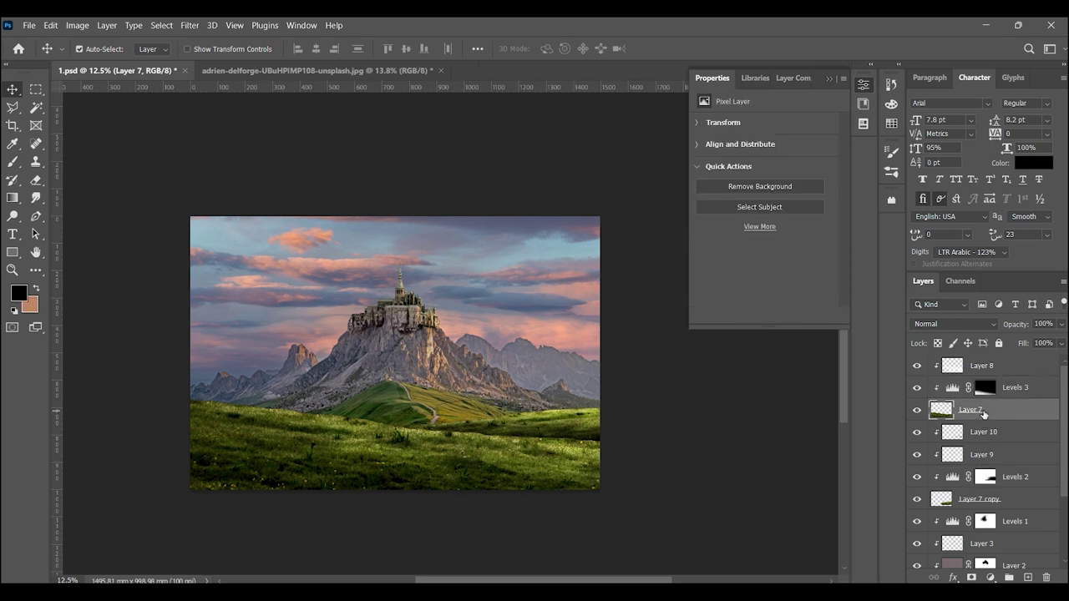
pyautogui.hotkey('ctrl', 'v')
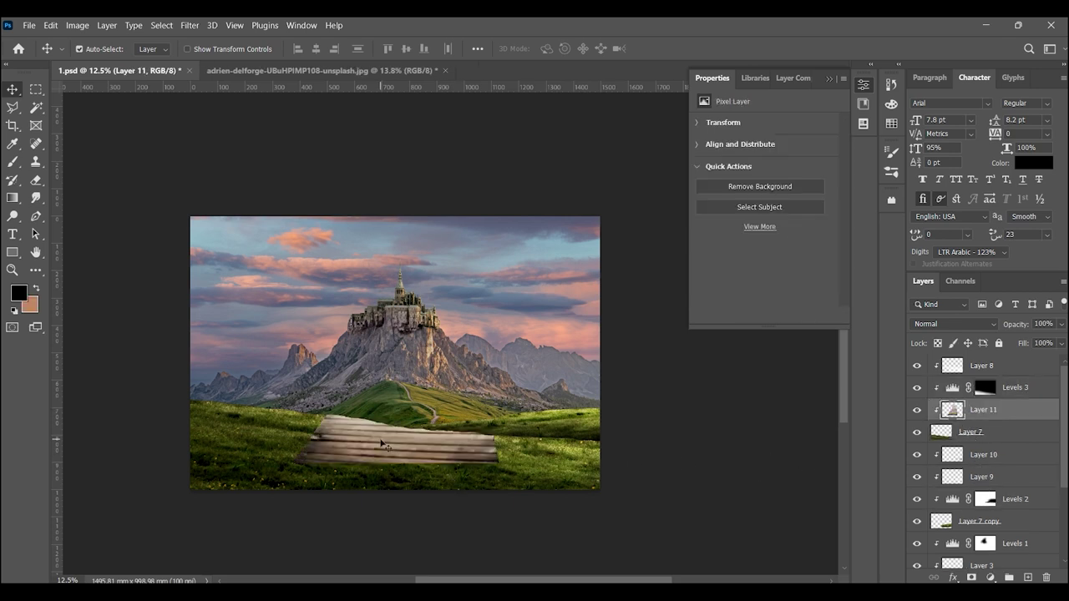
# - Scale the boardwalk to about 55%, move it onto the grass, and flip it horizontally
pyautogui.hotkey('ctrl', 't')
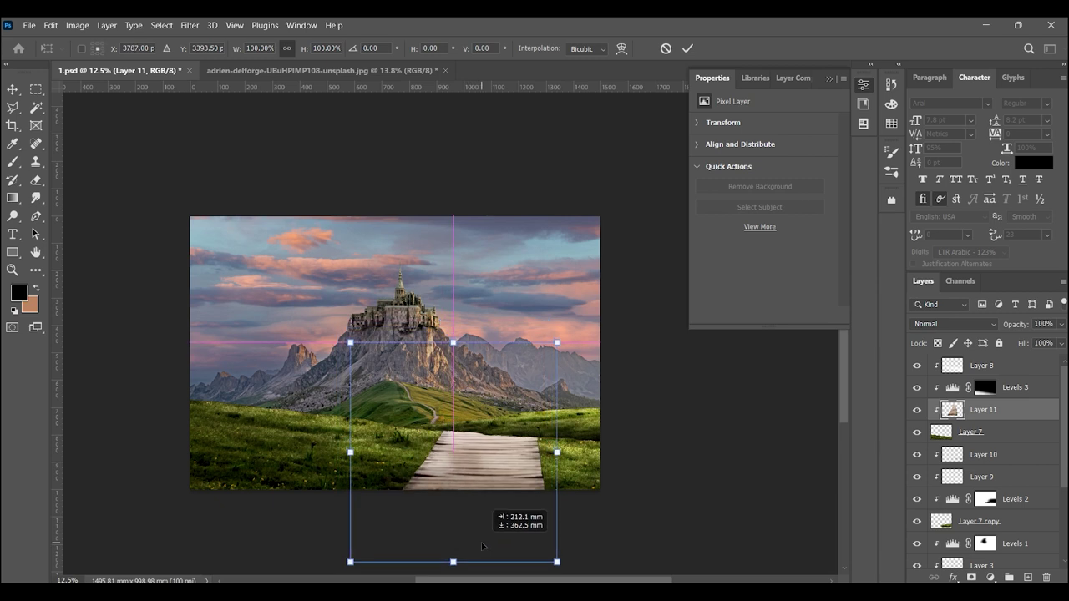
pyautogui.moveTo(420, 444); pyautogui.dragTo(440, 468)
pyautogui.moveTo(512, 267); pyautogui.dragTo(401, 394)
pyautogui.moveTo(373, 465)
pyautogui.mouseDown()
pyautogui.moveTo(474, 464)
pyautogui.moveTo(459, 464)
pyautogui.mouseUp()
pyautogui.rightClick(459, 464)
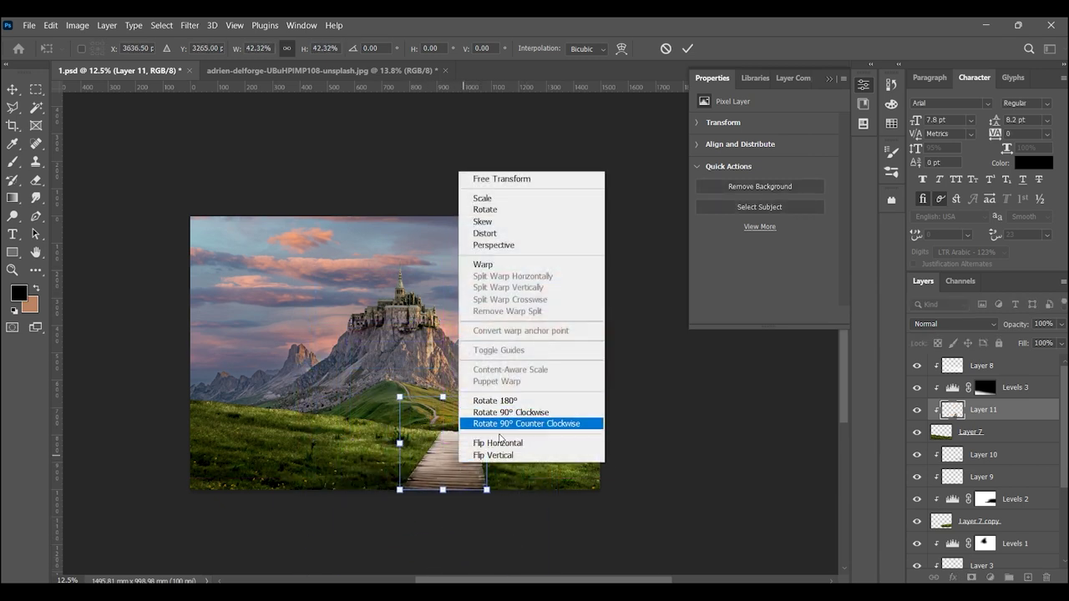
pyautogui.click(495, 443)
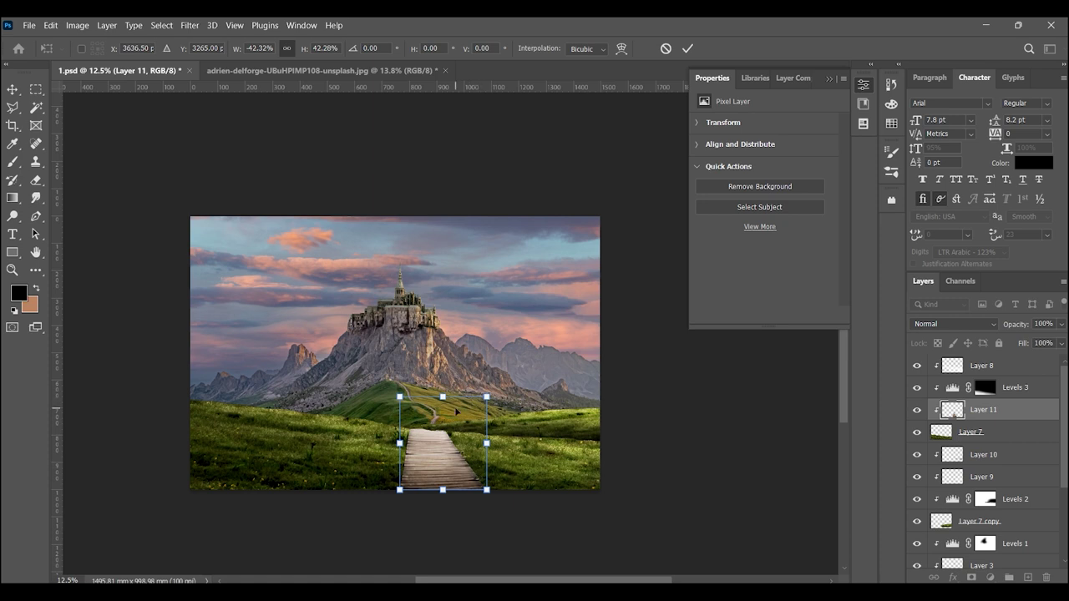
pyautogui.moveTo(457, 412); pyautogui.dragTo(458, 477)
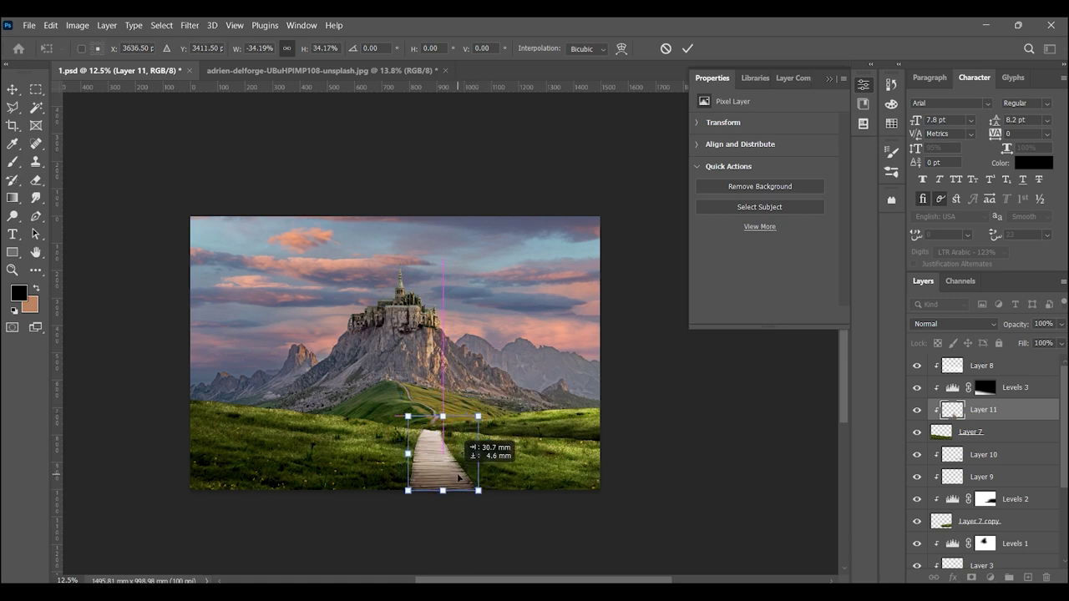
pyautogui.moveTo(443, 416); pyautogui.dragTo(543, 408)
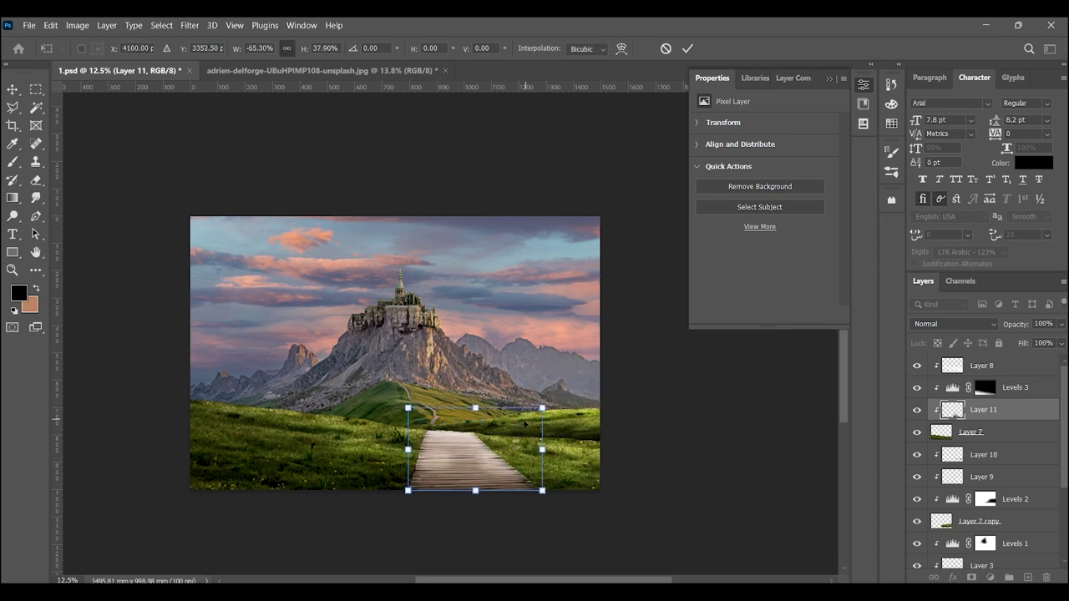
# - Warp the boardwalk's corners and middle so it narrows toward the mountain, then commit
pyautogui.rightClick(496, 459)
pyautogui.click(519, 258)
pyautogui.moveTo(491, 425); pyautogui.dragTo(440, 427)
pyautogui.moveTo(544, 407); pyautogui.dragTo(528, 413)
pyautogui.moveTo(408, 491); pyautogui.dragTo(399, 492)
pyautogui.moveTo(544, 492); pyautogui.dragTo(552, 496)
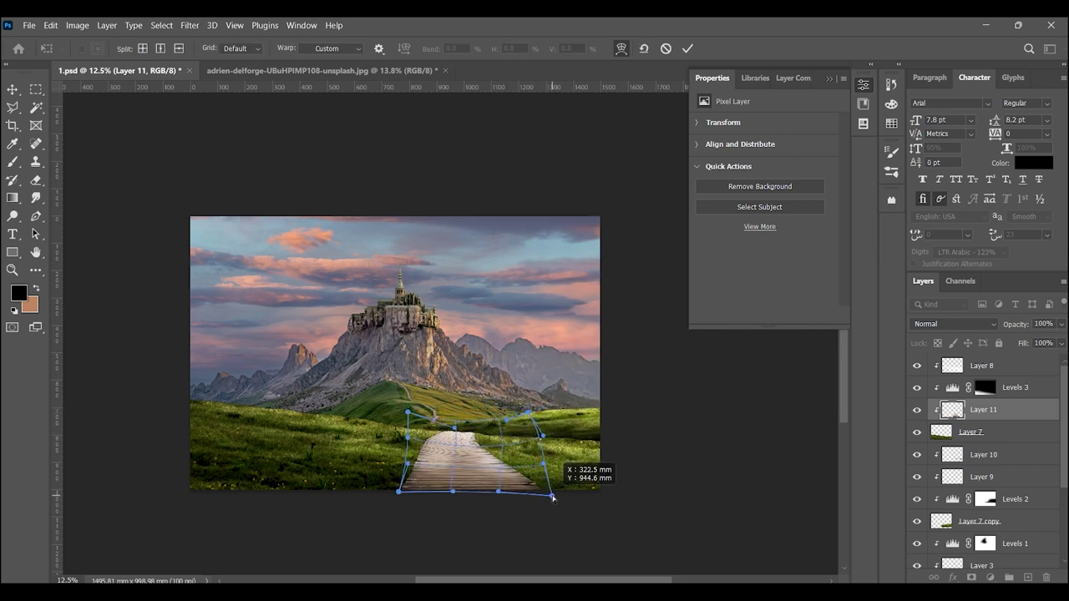
pyautogui.moveTo(493, 451); pyautogui.dragTo(481, 435)
pyautogui.moveTo(407, 413); pyautogui.dragTo(415, 417)
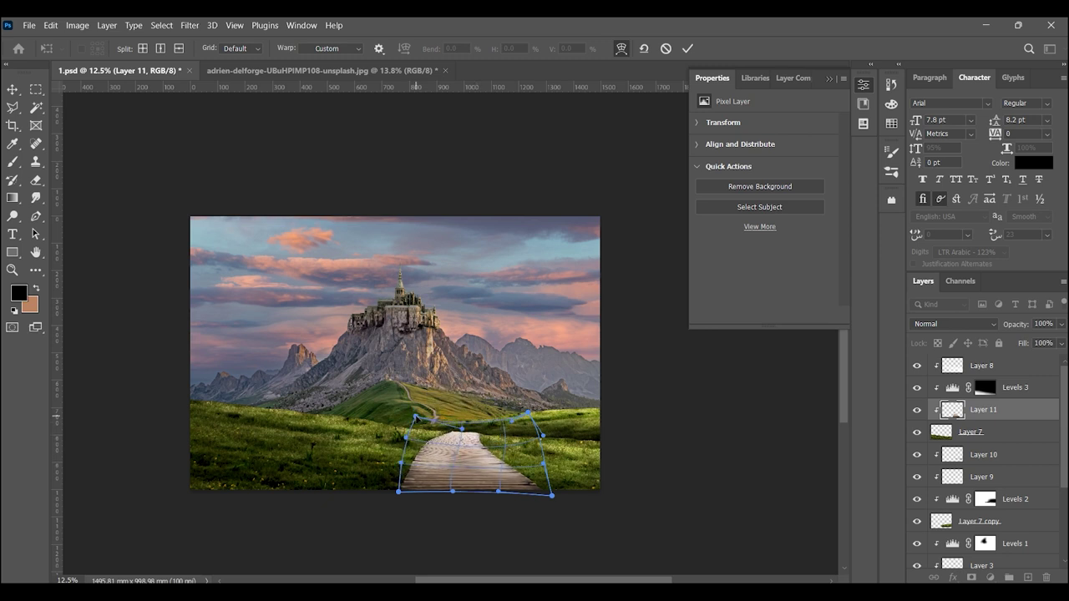
pyautogui.press('Return')
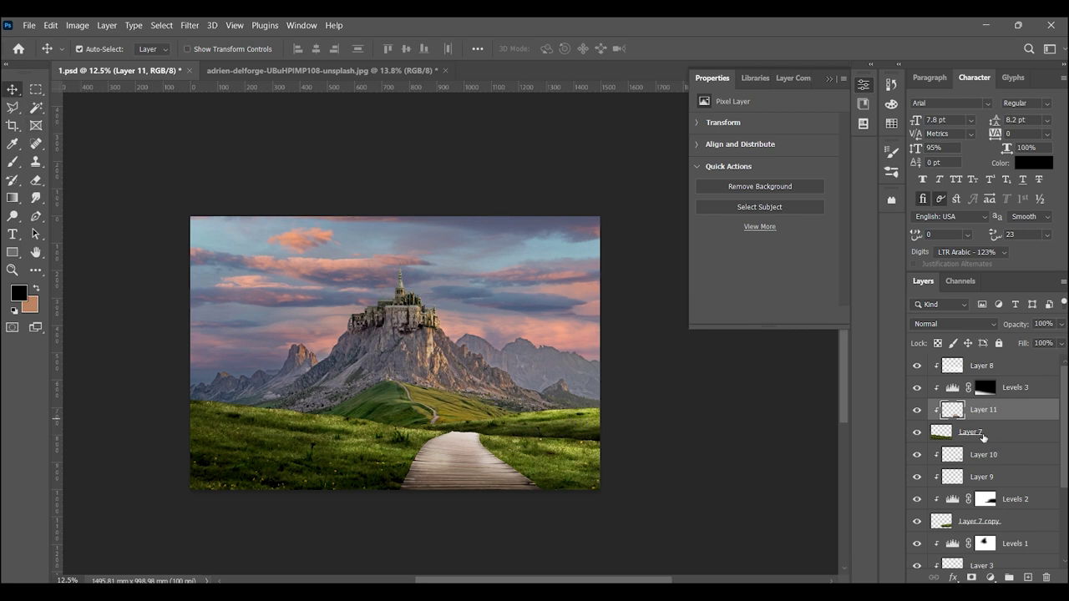
# - Duplicate the boardwalk as Layer 12 below Levels 2 and zoom in around it
pyautogui.moveTo(982, 522); pyautogui.dragTo(982, 513)
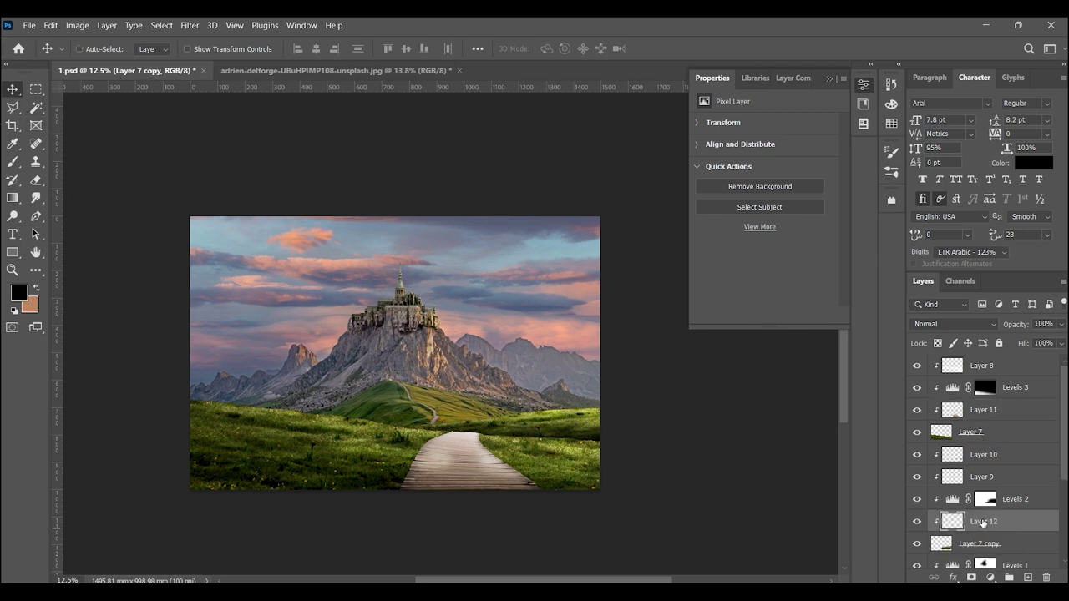
pyautogui.click(12, 270)
pyautogui.moveTo(473, 413); pyautogui.dragTo(476, 407)
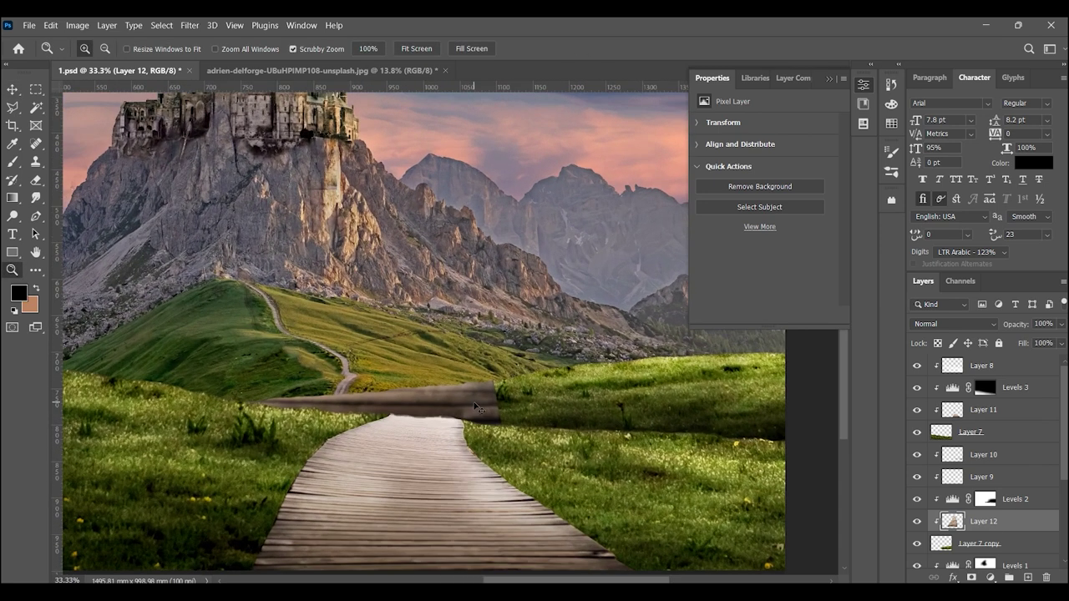
# - Shrink and squash Layer 12 onto the distant path, commit, and zoom back out
pyautogui.hotkey('ctrl', 't')
pyautogui.moveTo(785, 501)
pyautogui.mouseDown()
pyautogui.moveTo(452, 259)
pyautogui.moveTo(503, 427)
pyautogui.mouseUp()
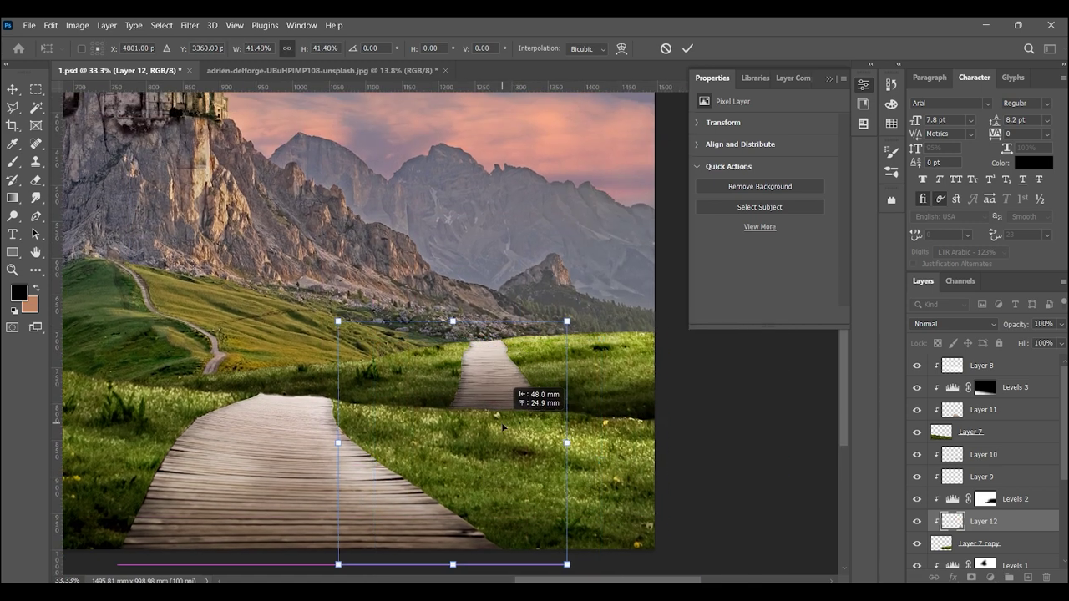
pyautogui.scroll(-3, 503, 427)
pyautogui.moveTo(475, 410); pyautogui.dragTo(474, 336)
pyautogui.moveTo(502, 292); pyautogui.dragTo(489, 292)
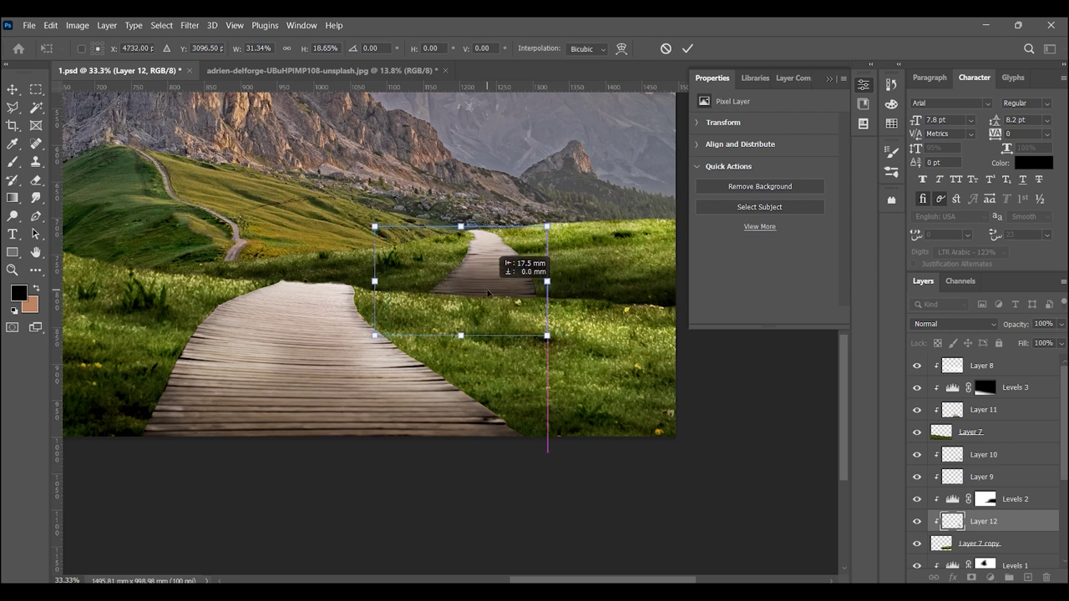
pyautogui.press('Return')
pyautogui.press('z')
pyautogui.keyDown('alt'); pyautogui.click(491, 294); pyautogui.keyUp('alt')
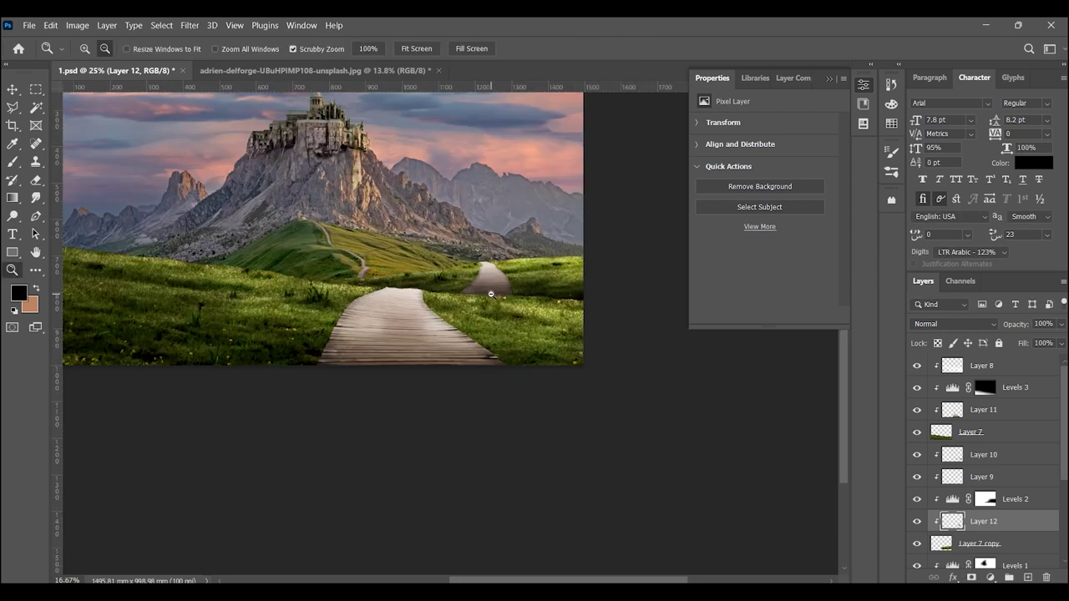
pyautogui.click(489, 334)
pyautogui.keyDown('ctrl'); pyautogui.click(489, 359); pyautogui.keyUp('ctrl')
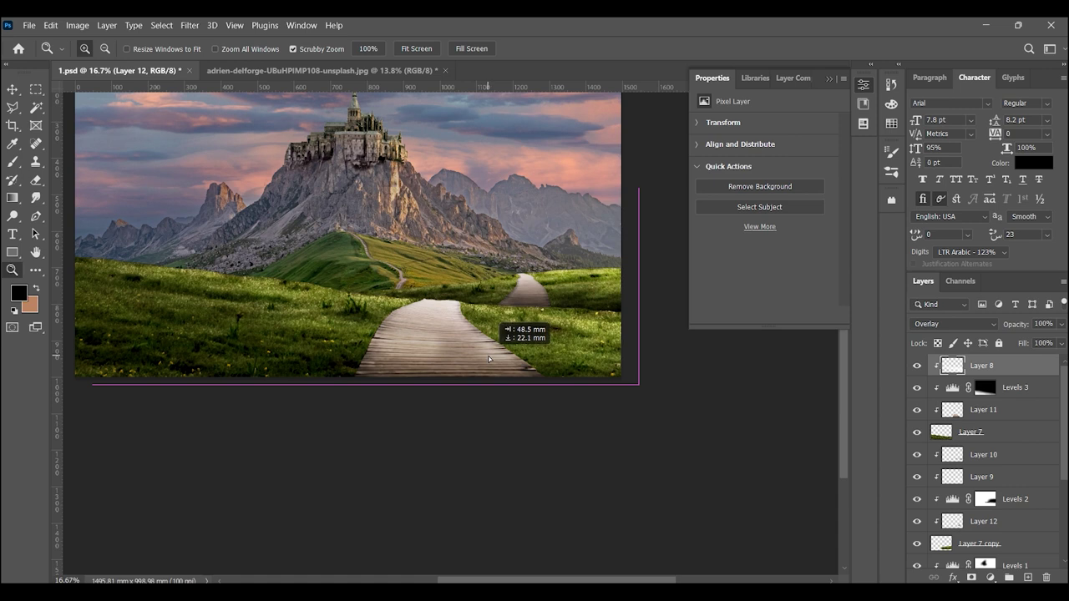
pyautogui.click(472, 358)
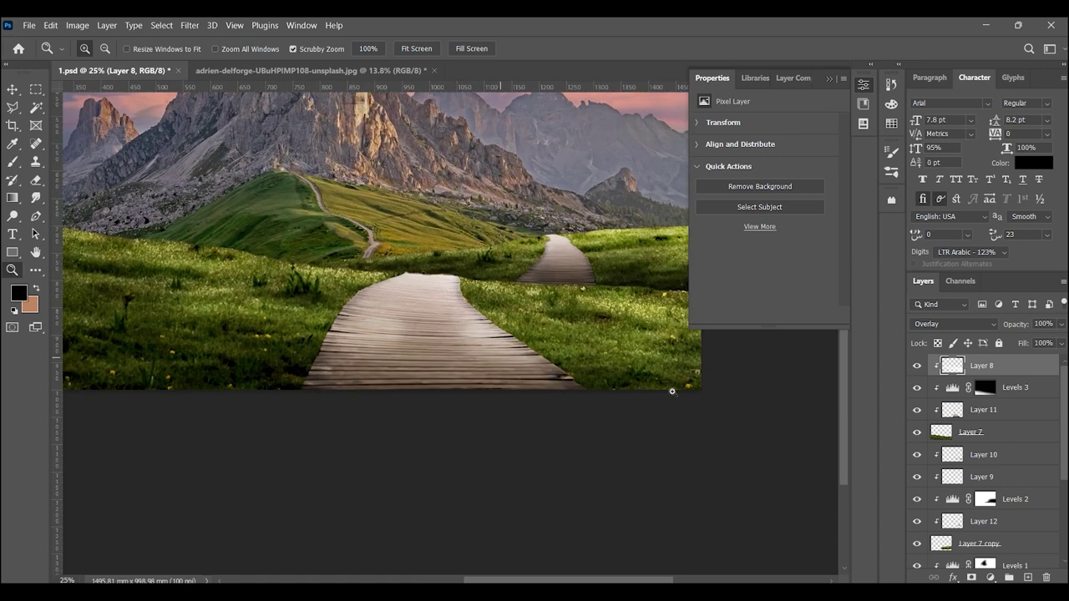
pyautogui.click(36, 180)
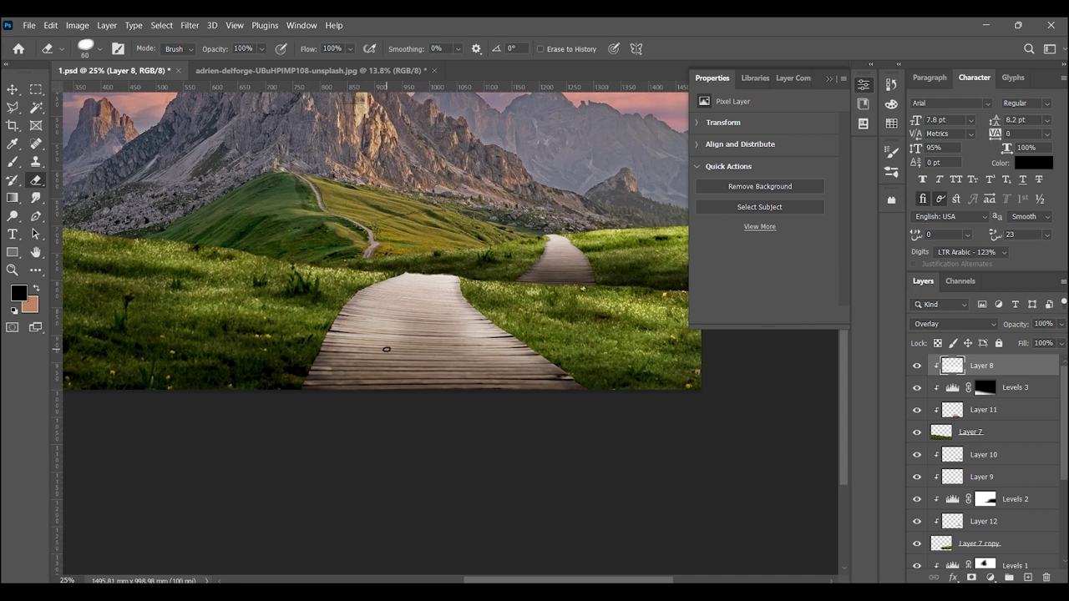
pyautogui.press(']')
pyautogui.press(']')
pyautogui.press(']')
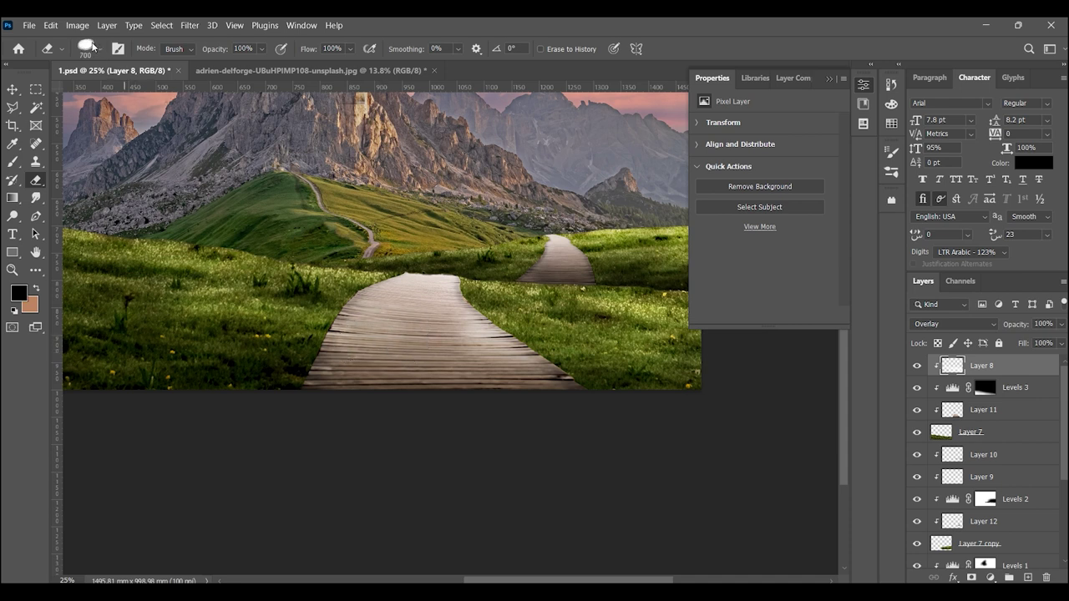
pyautogui.click(99, 50)
pyautogui.click(133, 215)
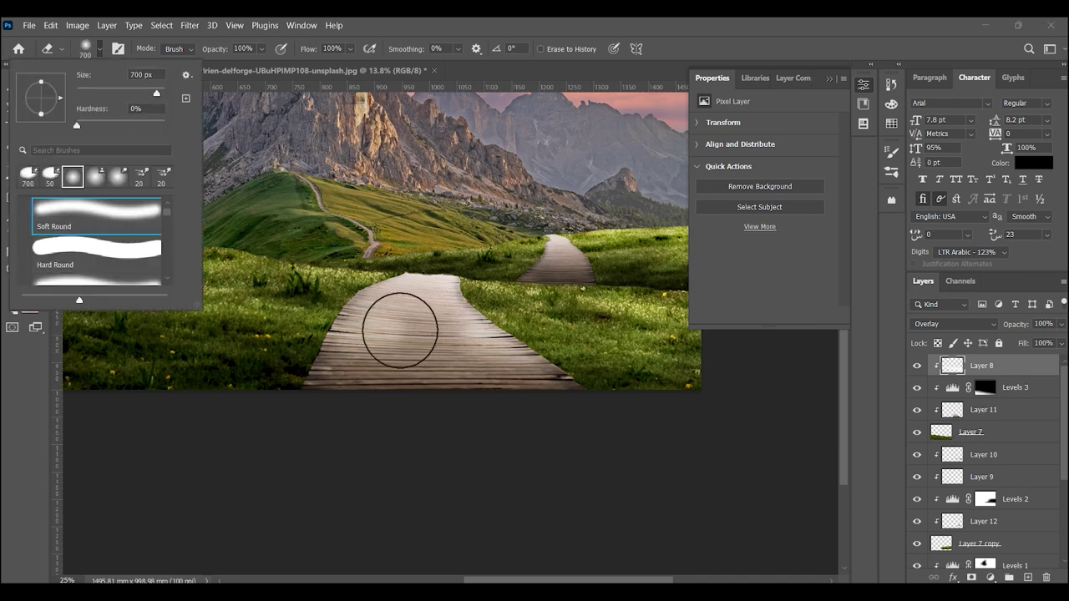
pyautogui.click(392, 333)
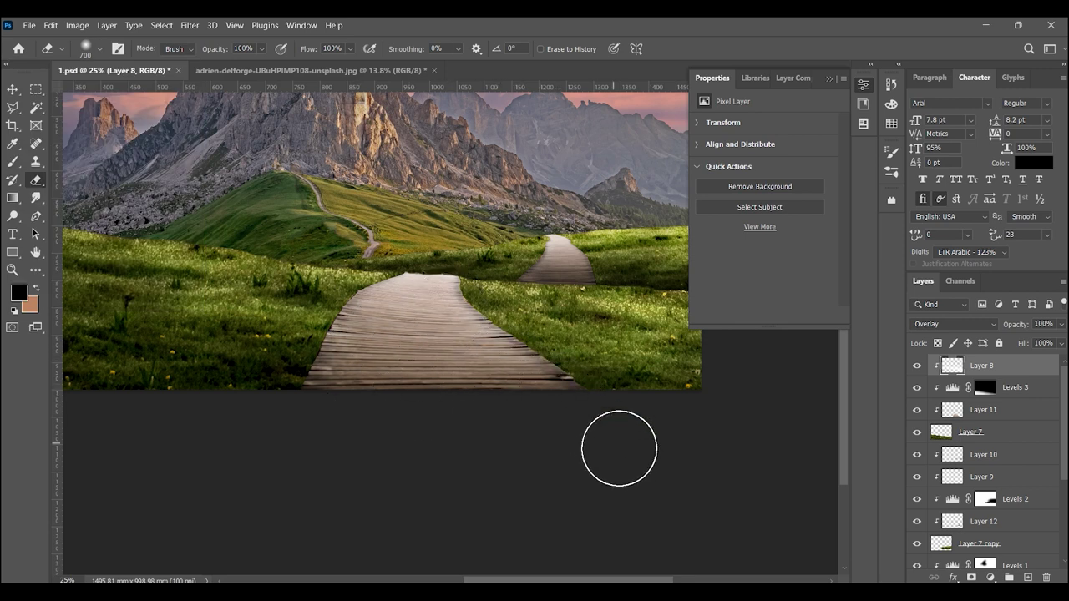
pyautogui.hotkey('ctrl', '-')
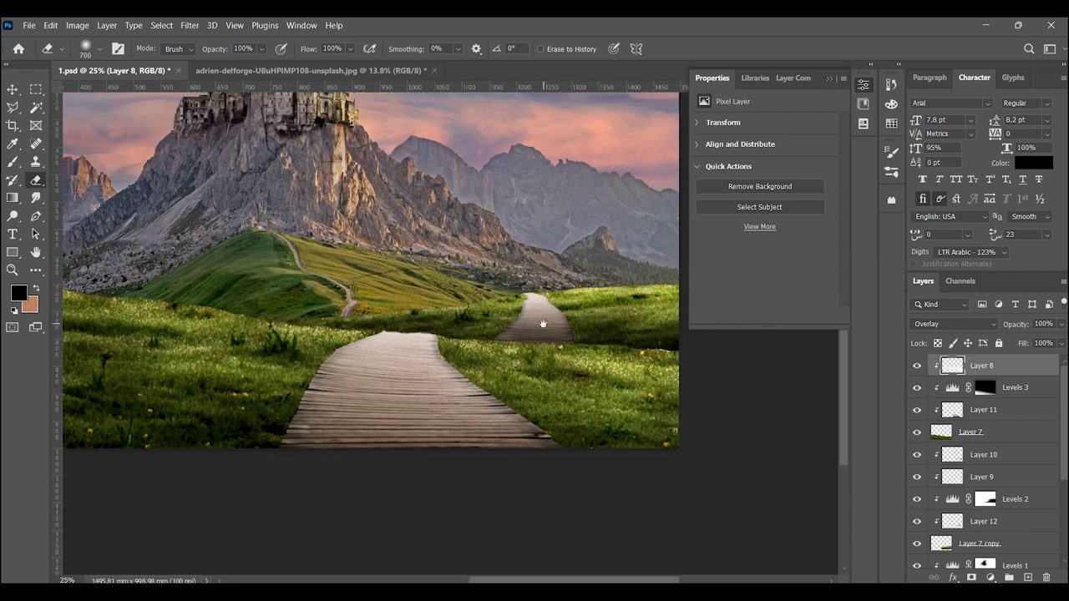
pyautogui.press('z')
pyautogui.hotkey('ctrl', '-')
pyautogui.hotkey('ctrl', '-')
pyautogui.click(420, 376)
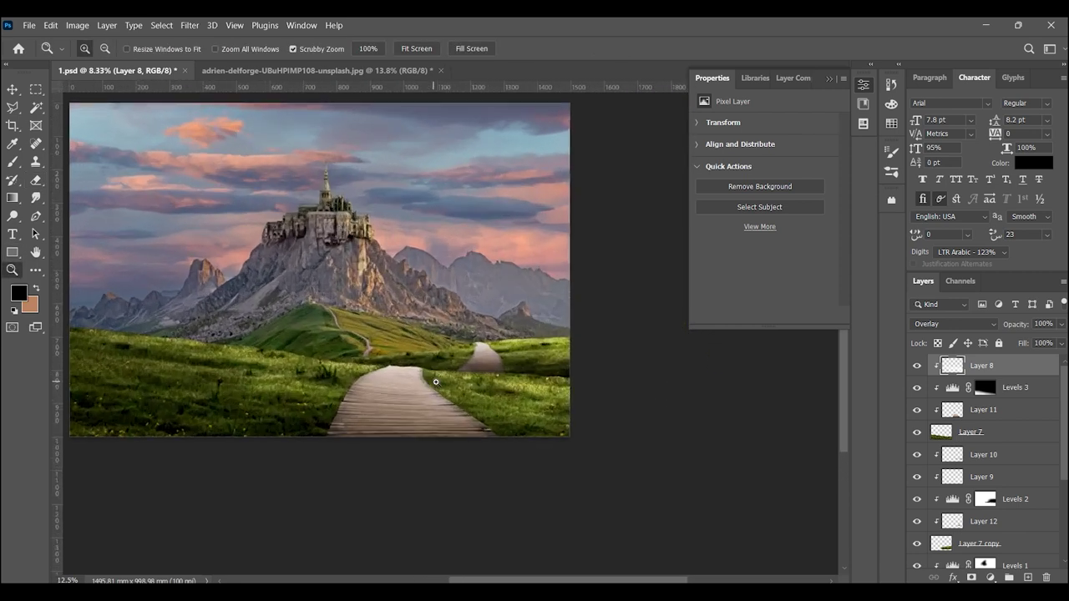
pyautogui.keyDown('ctrl'); pyautogui.click(495, 363); pyautogui.keyUp('ctrl')
# - Warp Layer 12's far left corner onto the distant path, then open Levels for it
pyautogui.click(985, 522)
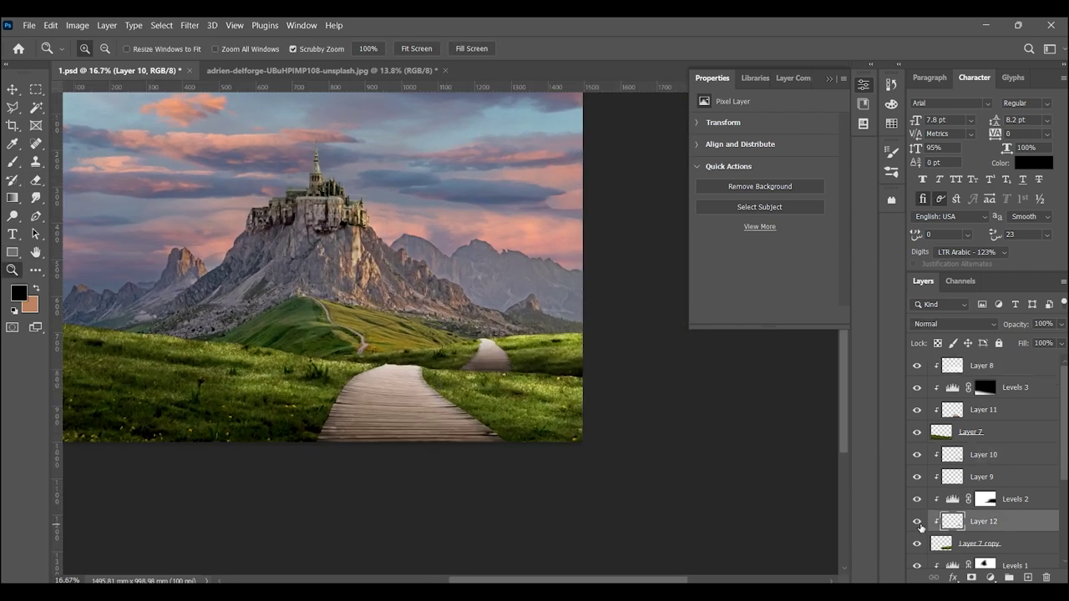
pyautogui.hotkey('ctrl', 't')
pyautogui.rightClick(493, 361)
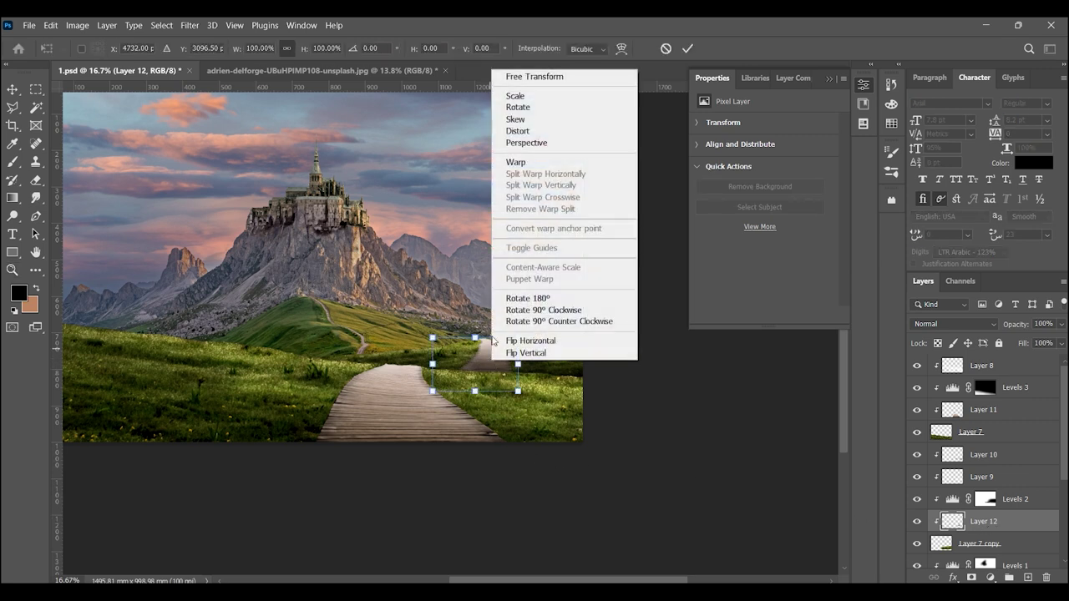
pyautogui.click(526, 162)
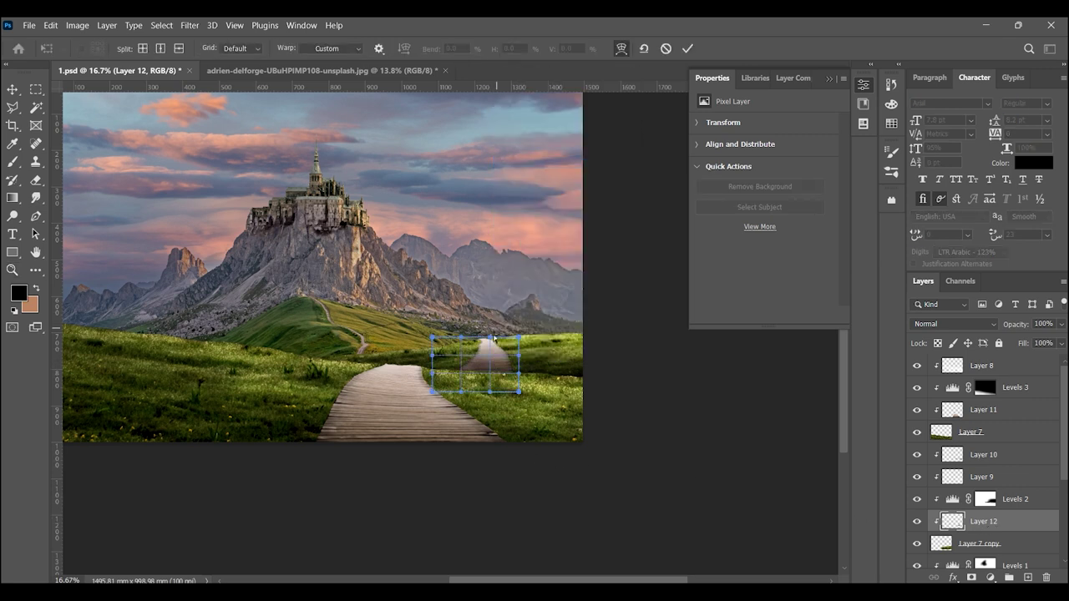
pyautogui.moveTo(432, 338); pyautogui.dragTo(424, 345)
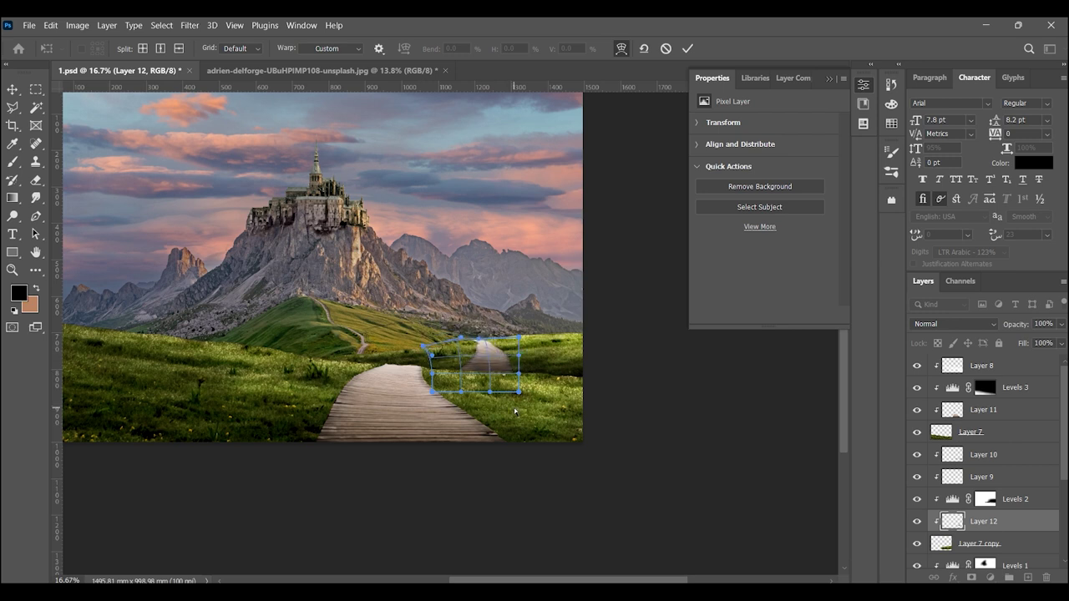
pyautogui.press('Return')
pyautogui.press('z')
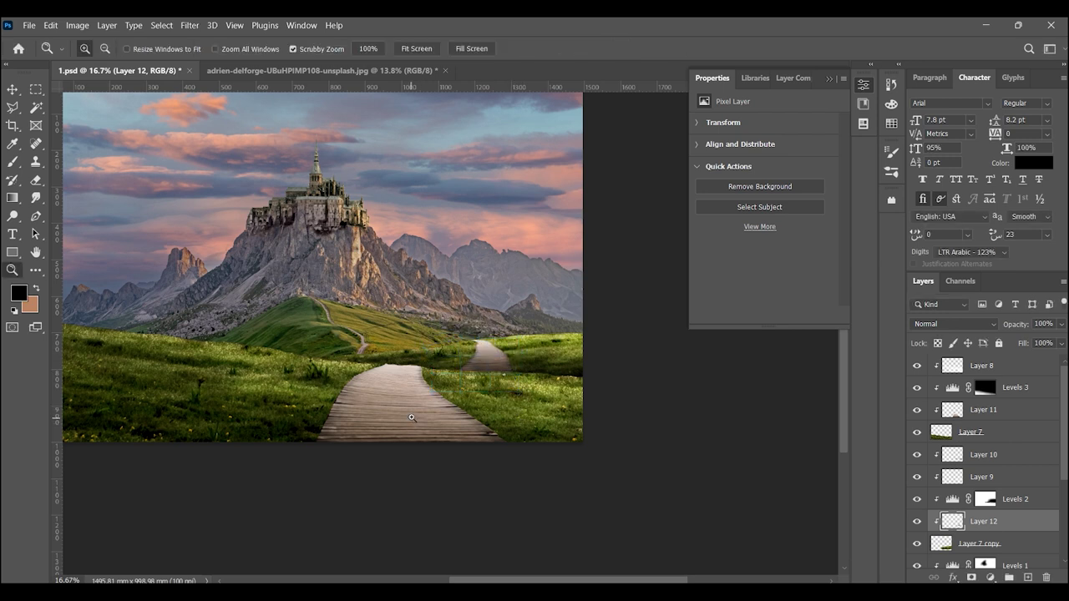
pyautogui.hotkey('ctrl', 'l')
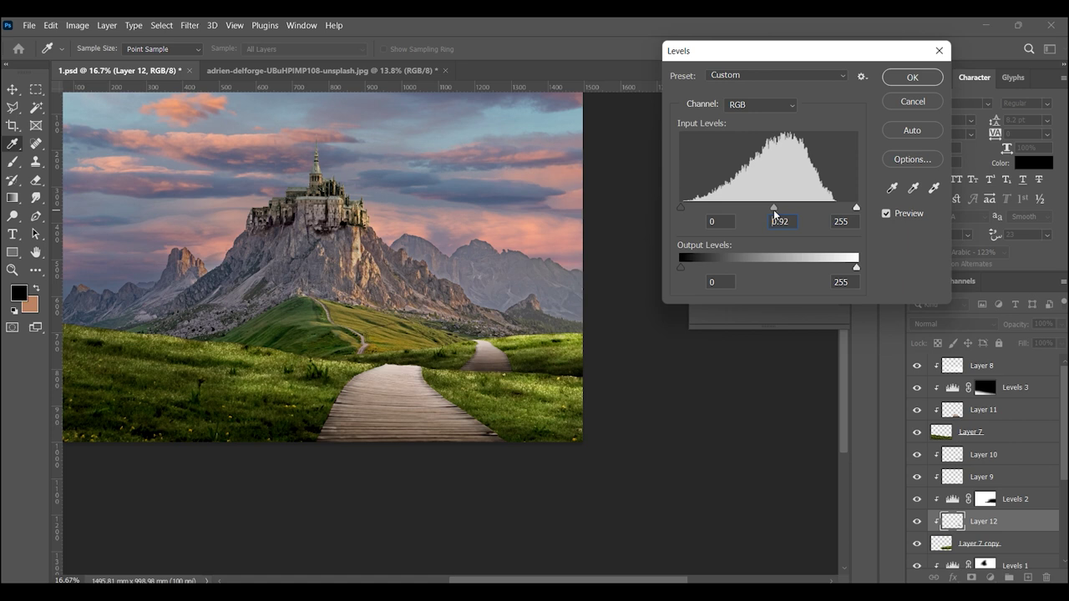
# - Lower Layer 12's Levels output white to 218
pyautogui.moveTo(854, 266)
pyautogui.mouseDown()
pyautogui.moveTo(831, 269)
pyautogui.moveTo(852, 278)
pyautogui.mouseUp()
pyautogui.click(911, 79)
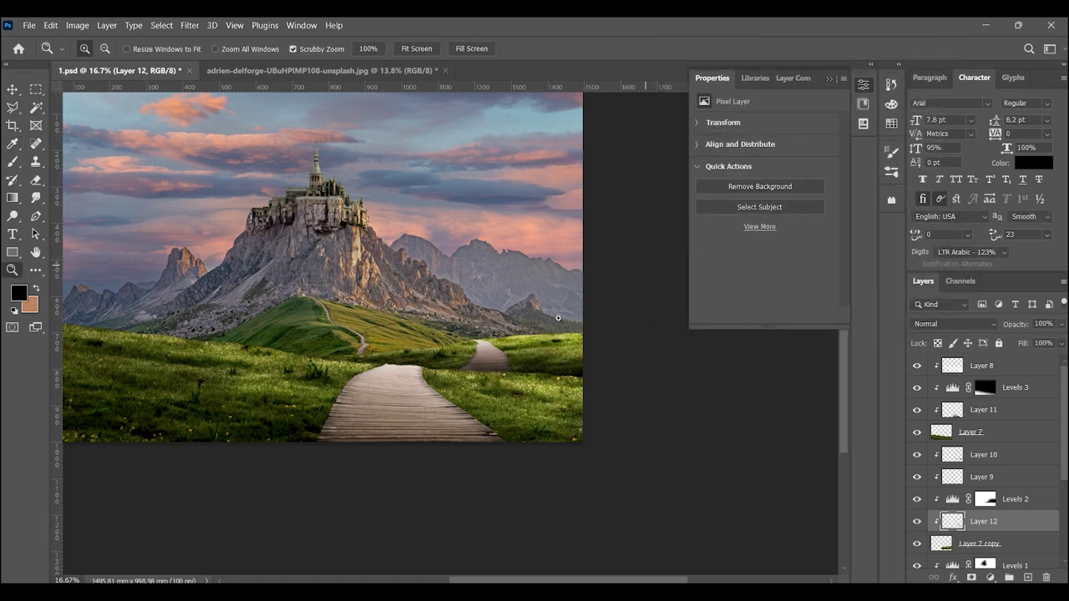
pyautogui.click(986, 387)
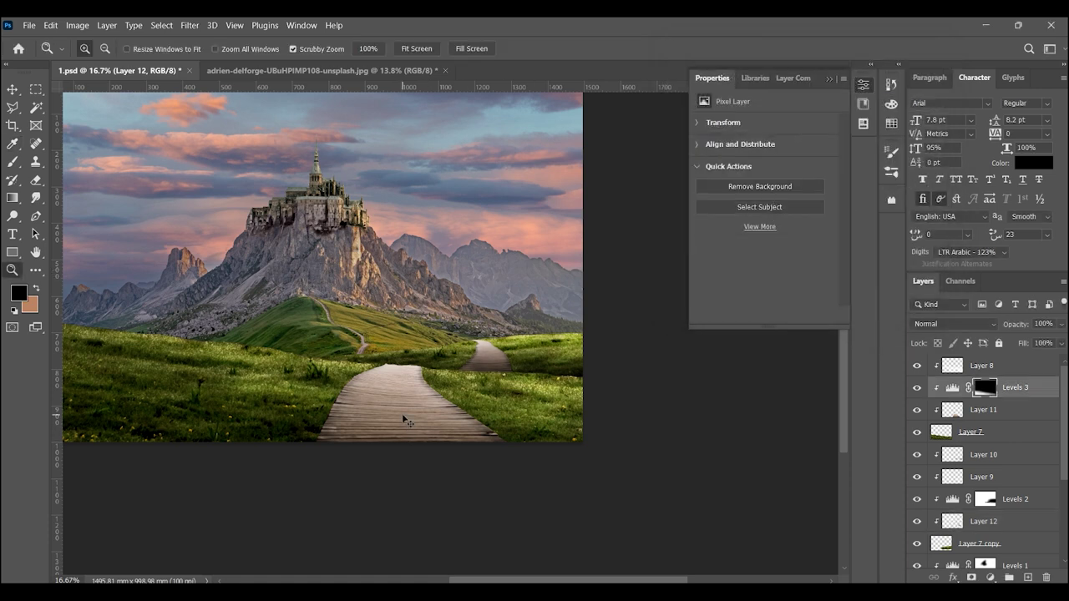
# - Darken Layer 11's midtones to 0.68 with Levels and view the whole composite
pyautogui.click(965, 410)
pyautogui.click(917, 410)
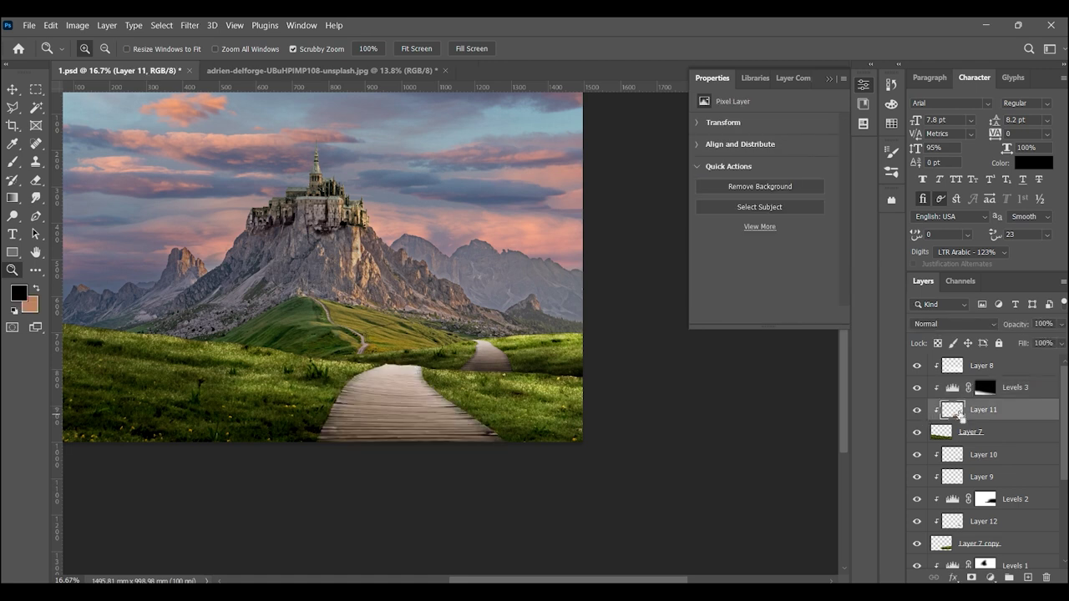
pyautogui.hotkey('ctrl', 'l')
pyautogui.moveTo(770, 207); pyautogui.dragTo(784, 207)
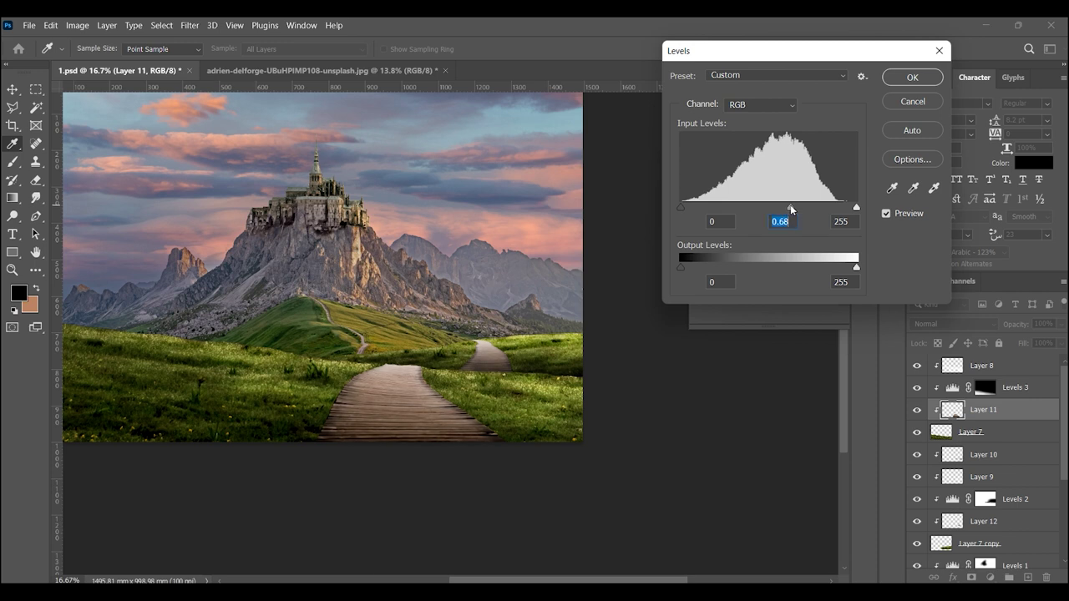
pyautogui.click(902, 79)
pyautogui.keyDown('alt'); pyautogui.click(407, 339); pyautogui.keyUp('alt')
pyautogui.moveTo(407, 339); pyautogui.dragTo(540, 471)
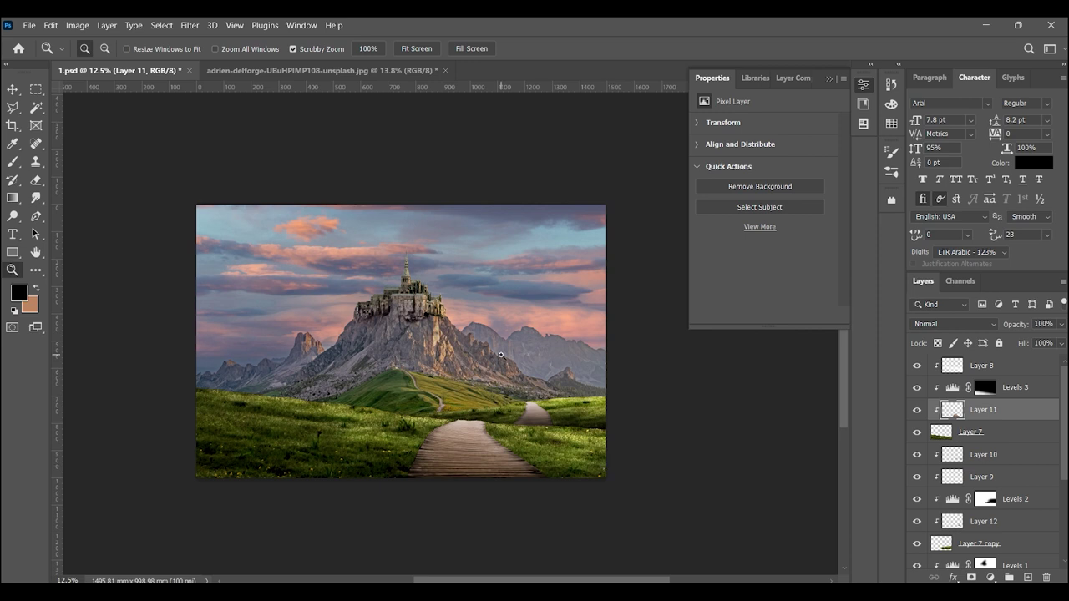
# - Scale the Levels 1 through Layer 1 background layers to about 109.7% and shift them up-left
pyautogui.hotkey('alt', ',')
pyautogui.click(1002, 424)
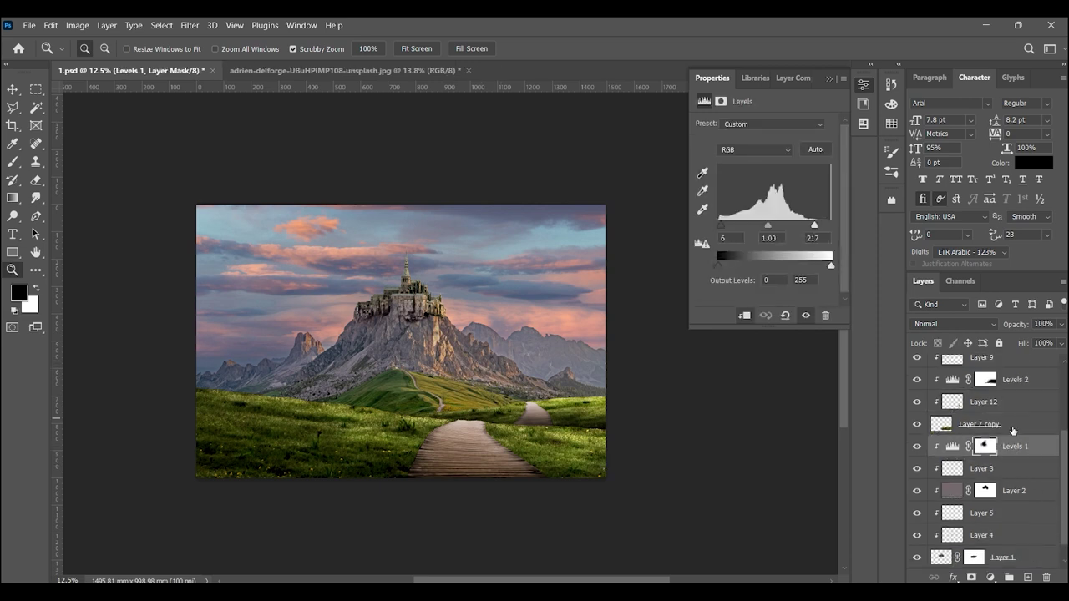
pyautogui.hotkey('alt', 'shift', '[')
pyautogui.hotkey('alt', 'shift', '[')
pyautogui.hotkey('alt', 'shift', '[')
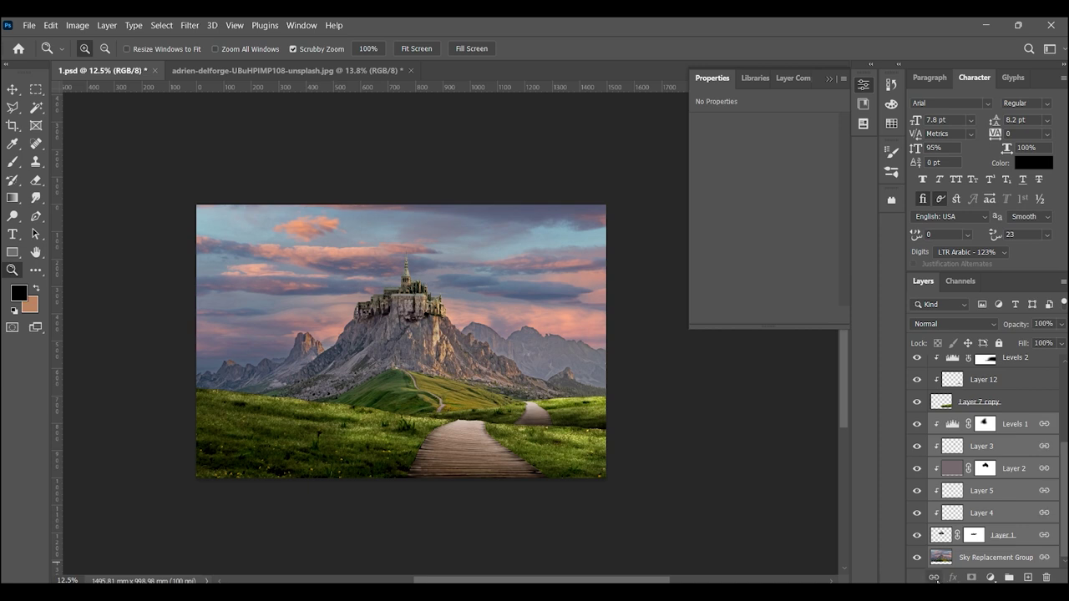
pyautogui.hotkey('ctrl', 't')
pyautogui.moveTo(610, 151); pyautogui.dragTo(659, 133)
pyautogui.moveTo(615, 204); pyautogui.dragTo(598, 197)
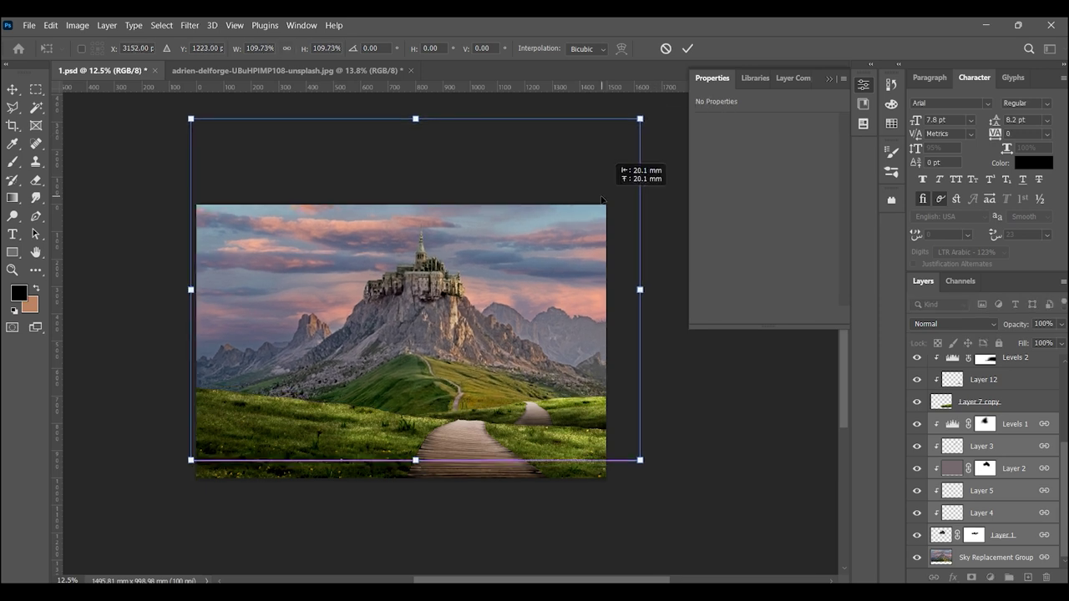
pyautogui.press('Return')
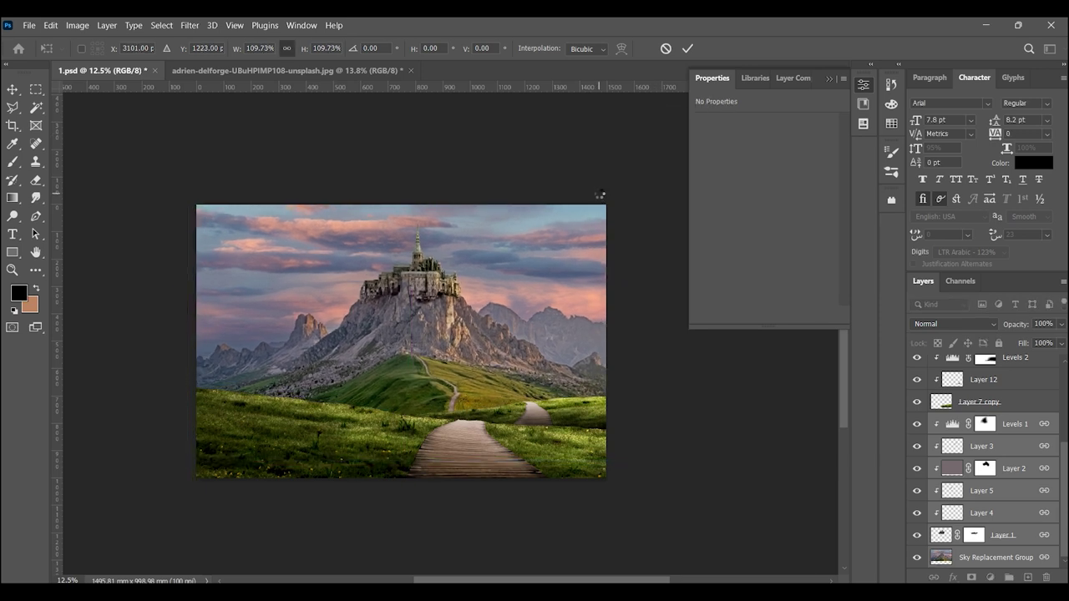
pyautogui.click(30, 25)
pyautogui.click(44, 55)
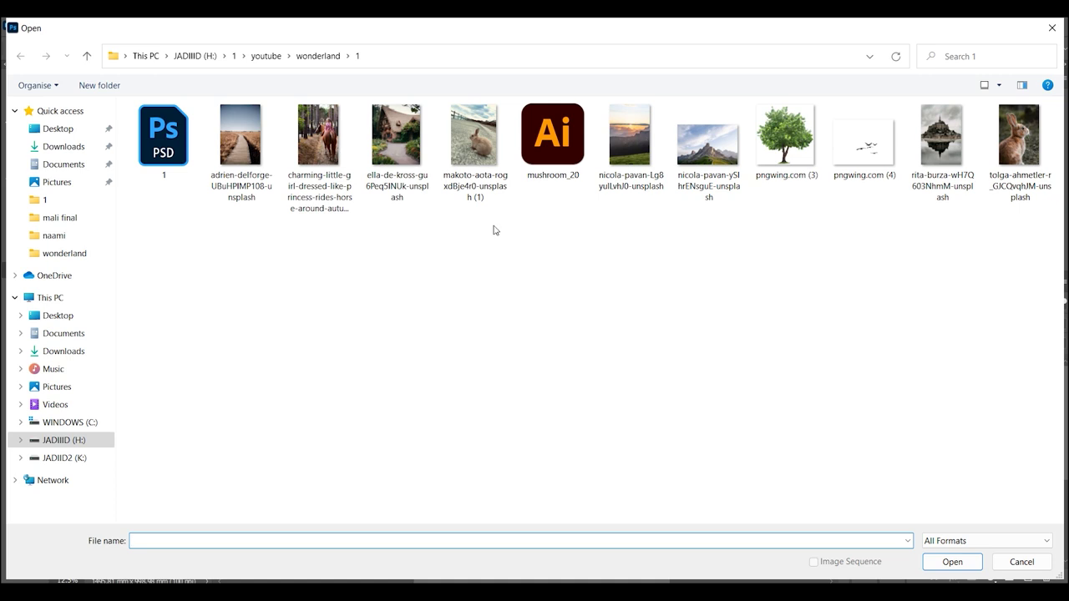
# - Open the sitting rabbit photo, select the subject, and drag it into 1.psd as the top layer
pyautogui.doubleClick(1012, 133)
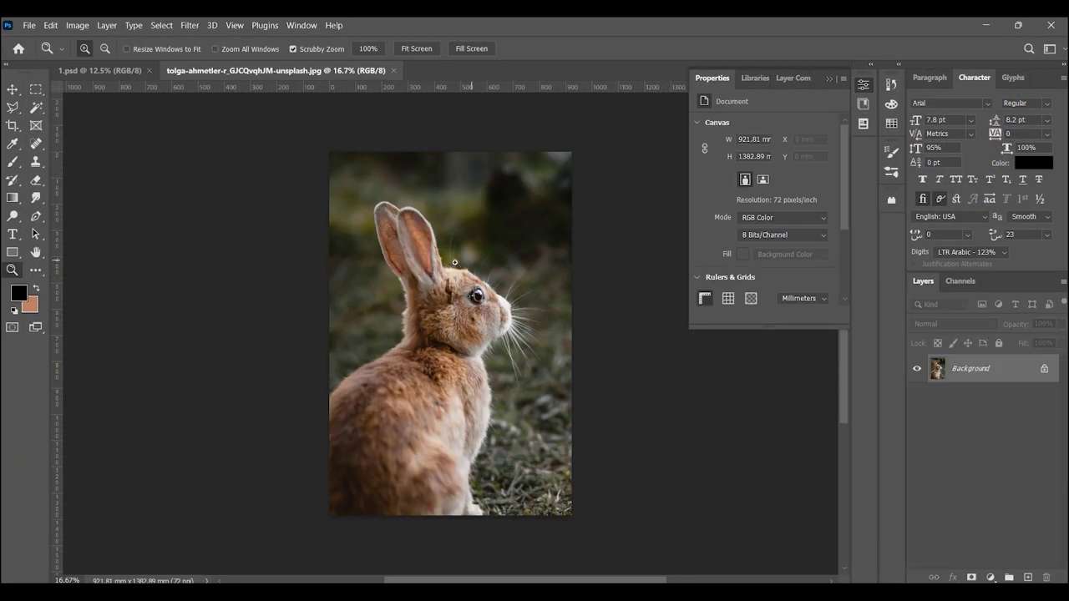
pyautogui.click(163, 25)
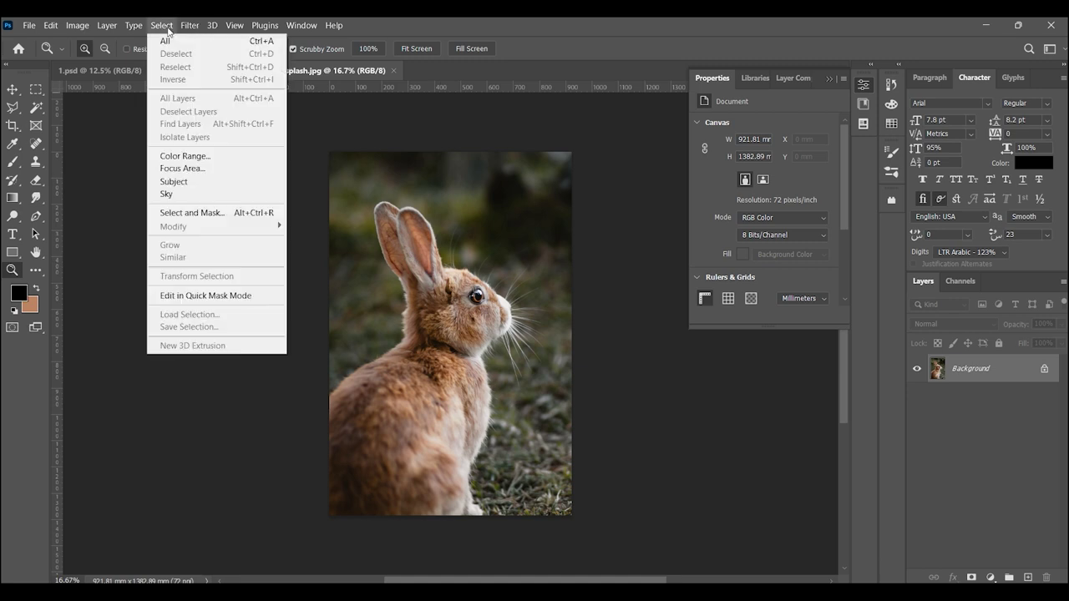
pyautogui.click(204, 182)
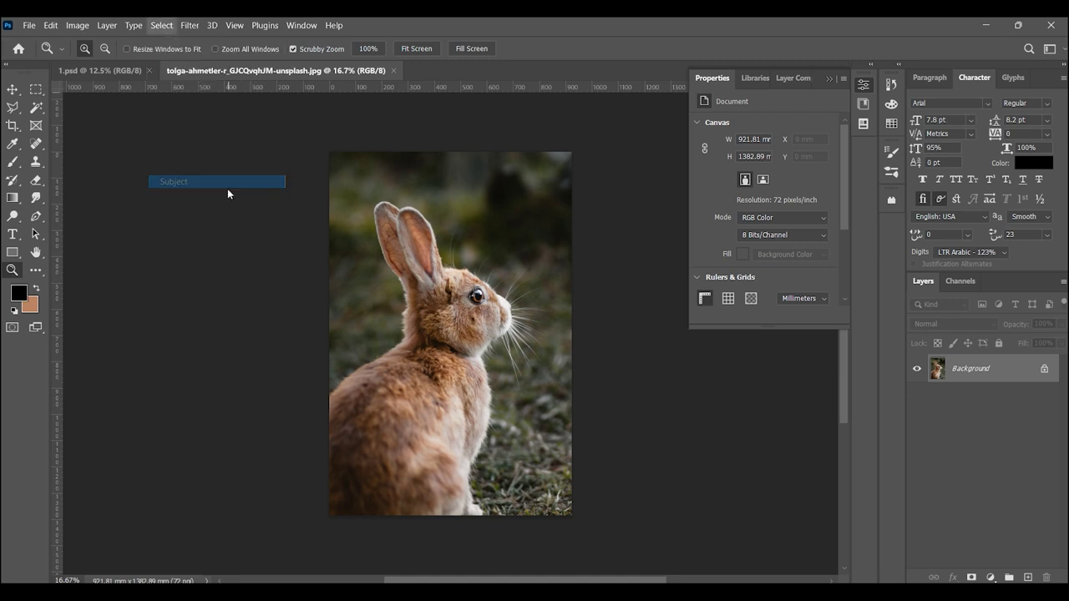
pyautogui.click(13, 89)
pyautogui.moveTo(434, 350)
pyautogui.mouseDown()
pyautogui.moveTo(167, 111)
pyautogui.moveTo(405, 349)
pyautogui.mouseUp()
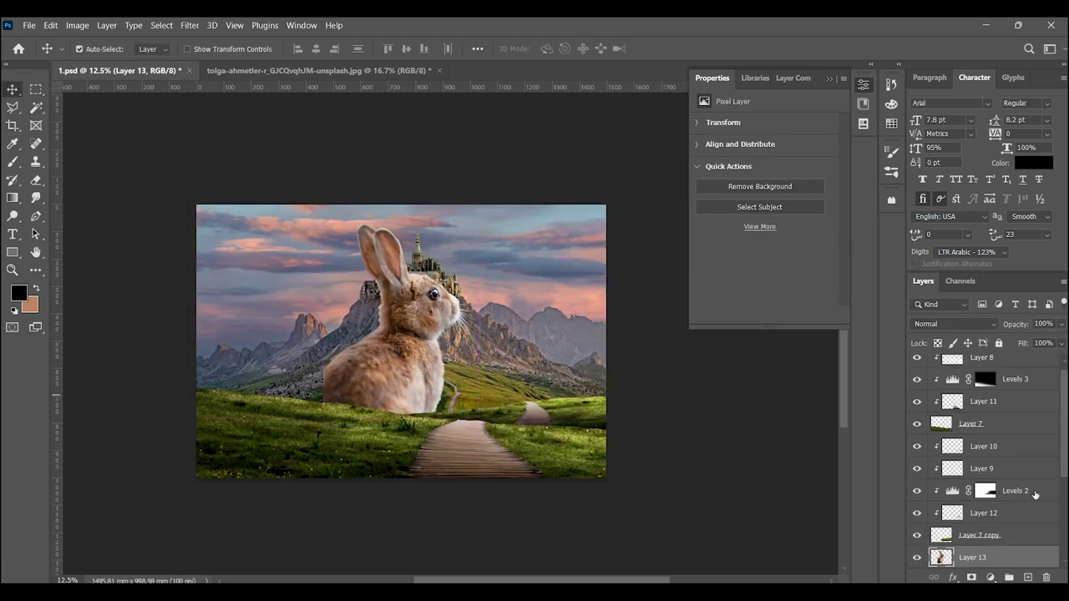
pyautogui.hotkey('ctrl', 'shift', ']')
pyautogui.moveTo(411, 391); pyautogui.dragTo(334, 378)
# - Scale the rabbit to about 64% and place it on the lower-left grass
pyautogui.hotkey('ctrl', 't')
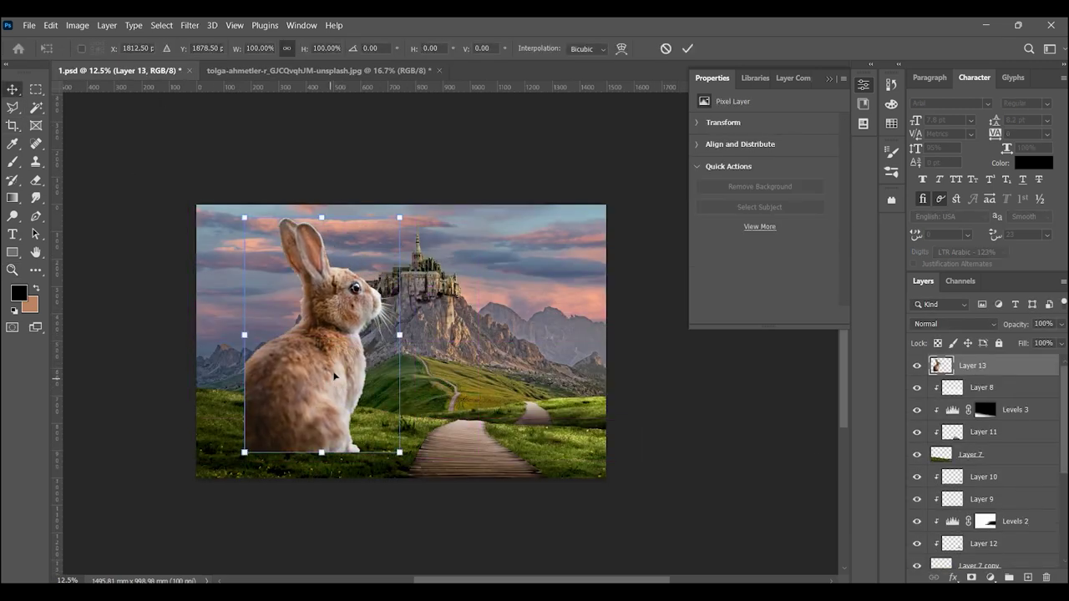
pyautogui.moveTo(400, 228); pyautogui.dragTo(366, 323)
pyautogui.moveTo(316, 386); pyautogui.dragTo(308, 380)
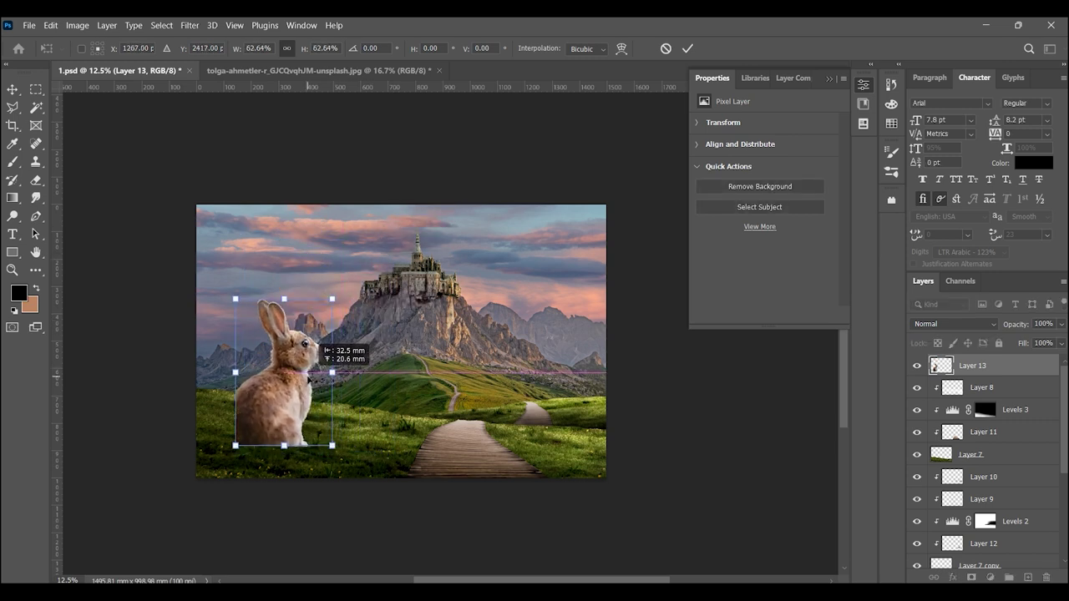
pyautogui.moveTo(333, 298); pyautogui.dragTo(336, 299)
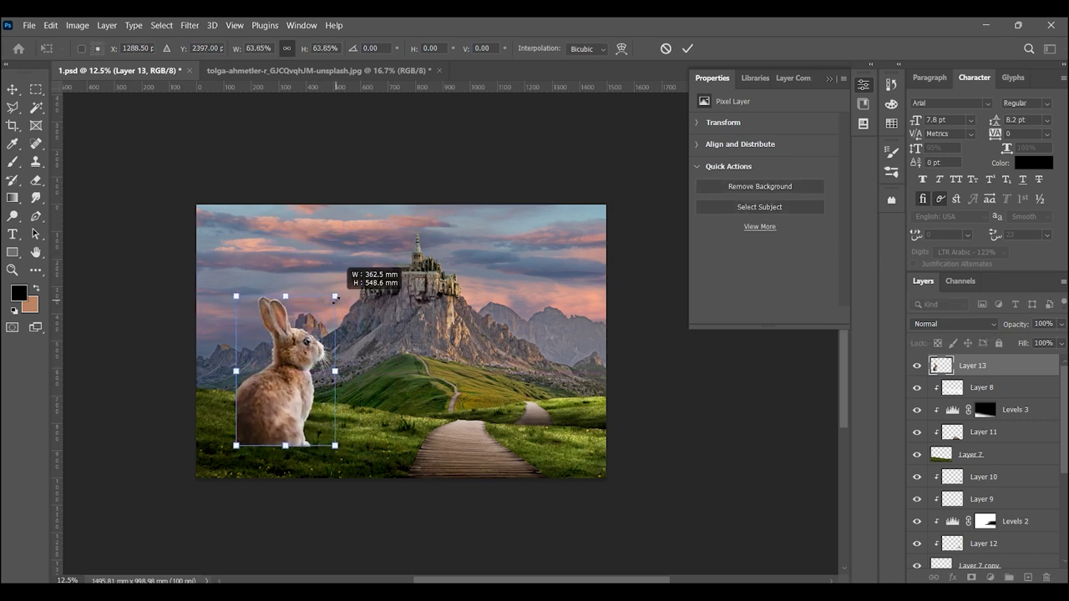
pyautogui.press('Return')
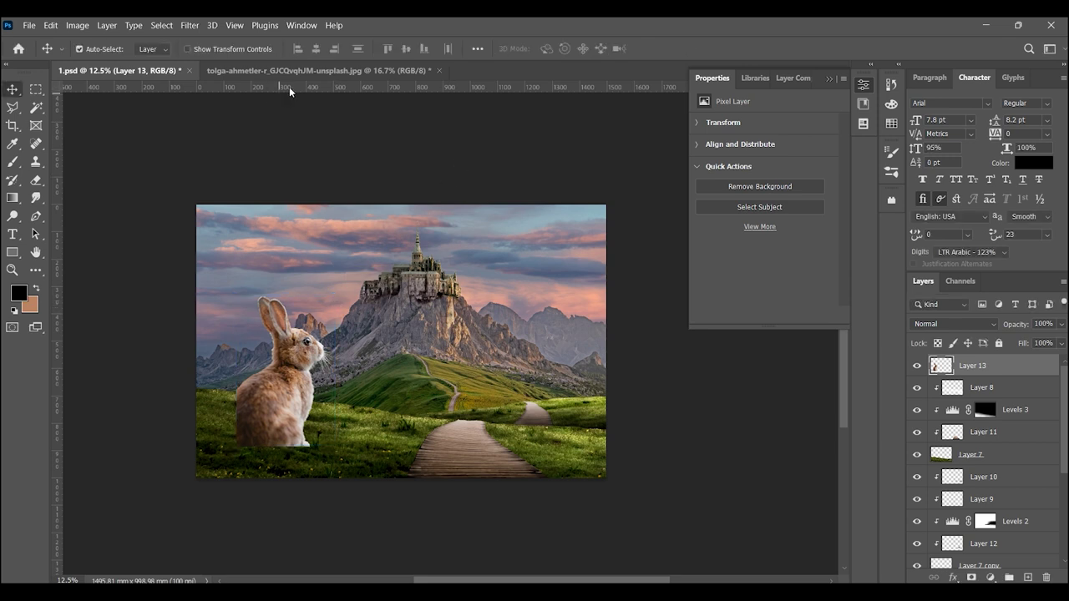
# - Open the crouching makoto rabbit photo and zoom in on its body
pyautogui.click(27, 26)
pyautogui.click(54, 56)
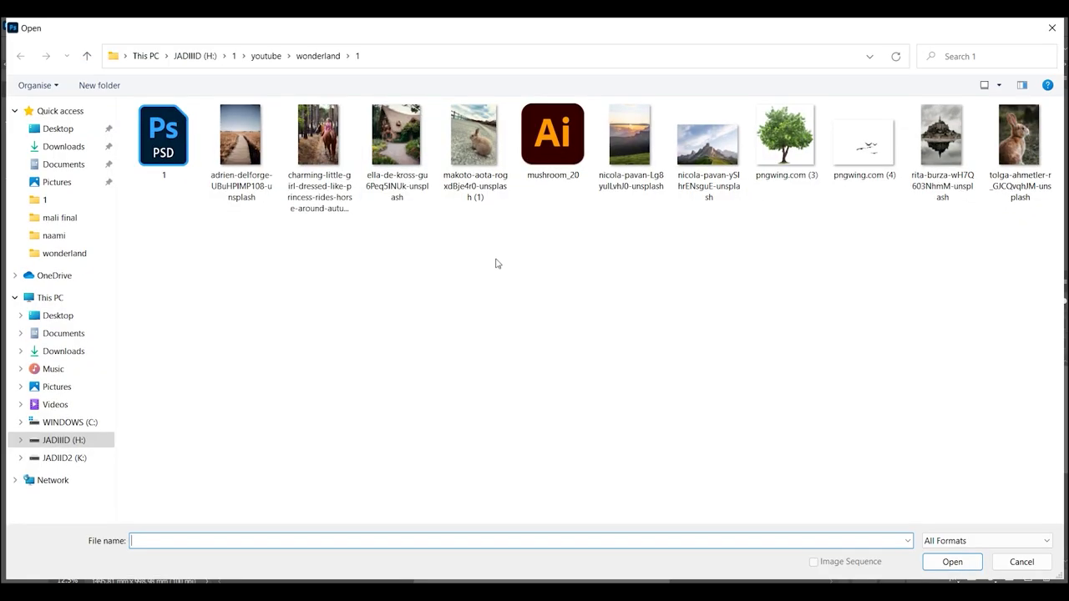
pyautogui.doubleClick(477, 159)
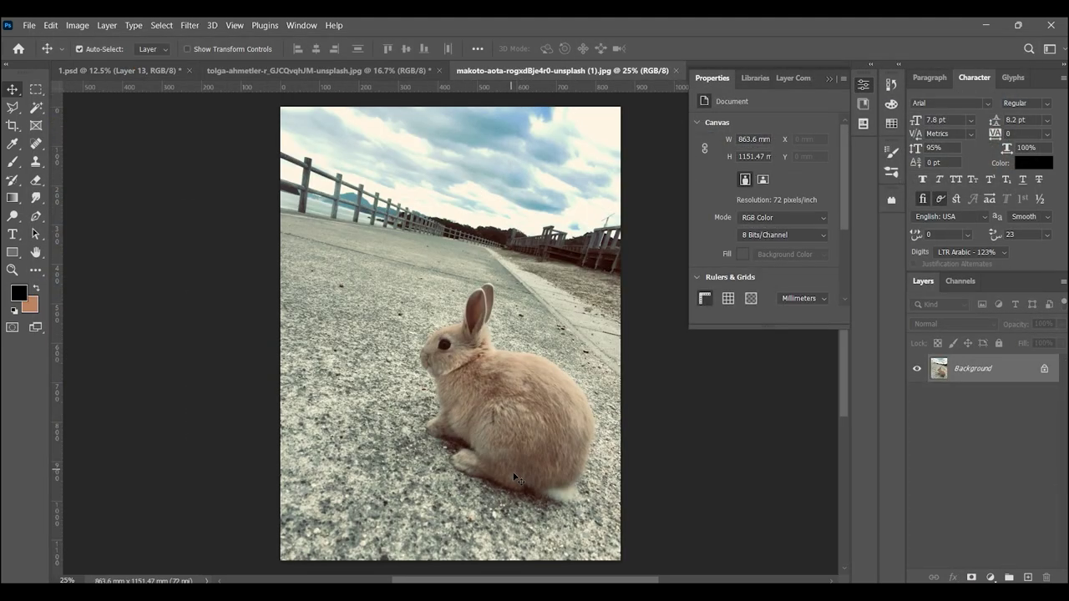
pyautogui.click(12, 270)
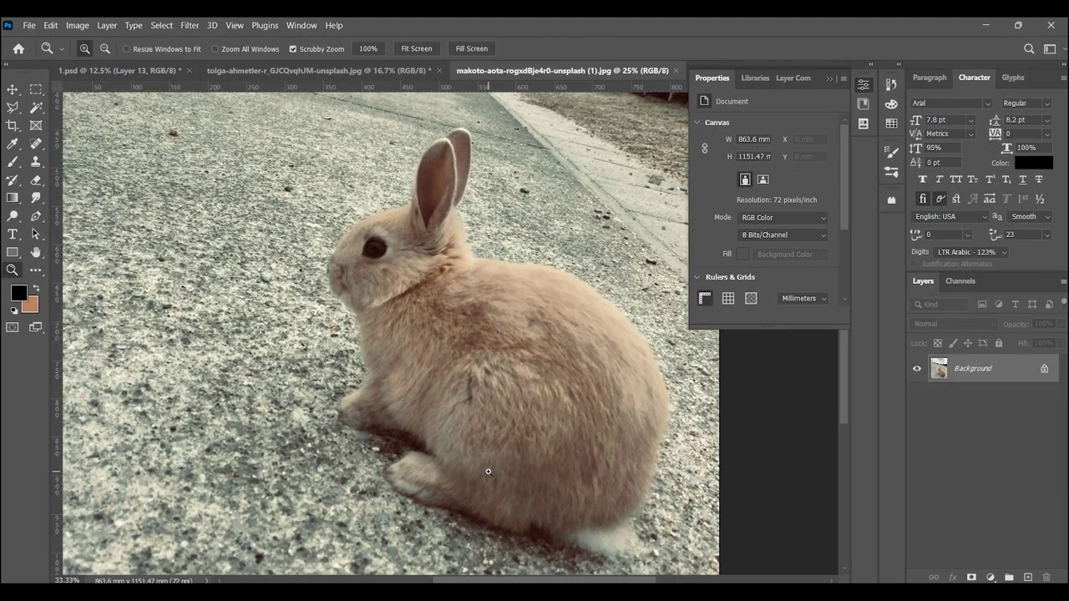
pyautogui.moveTo(517, 444); pyautogui.dragTo(260, 388)
pyautogui.click(261, 388)
# - Trace a closed Pen path around the rabbit's lower body
pyautogui.press('p')
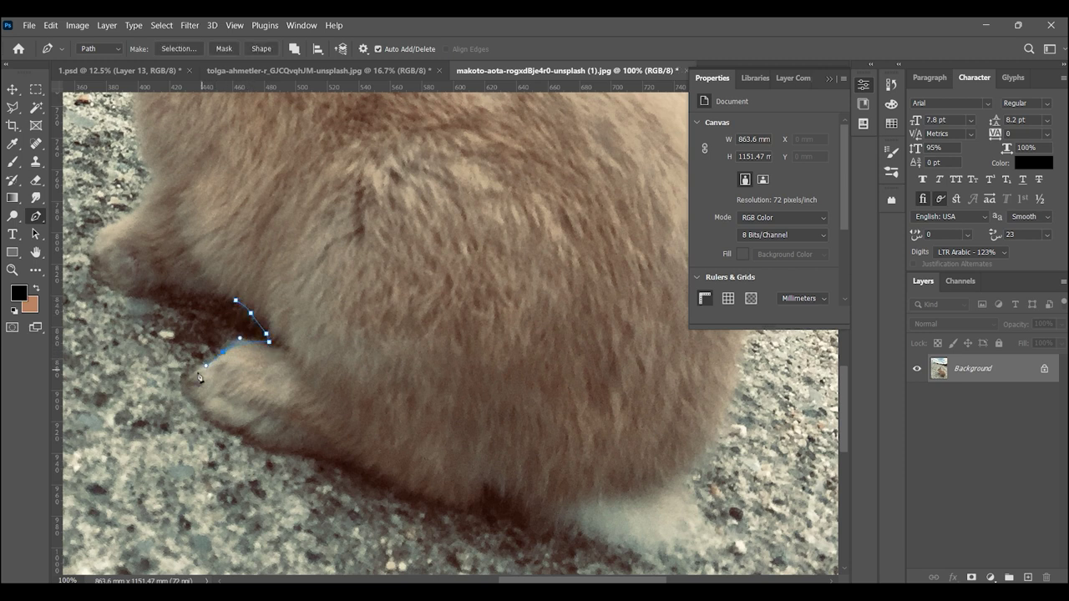
pyautogui.click(472, 508)
pyautogui.moveTo(501, 501); pyautogui.dragTo(378, 404)
pyautogui.click(364, 401)
pyautogui.click(379, 402)
pyautogui.click(426, 428)
pyautogui.click(437, 434)
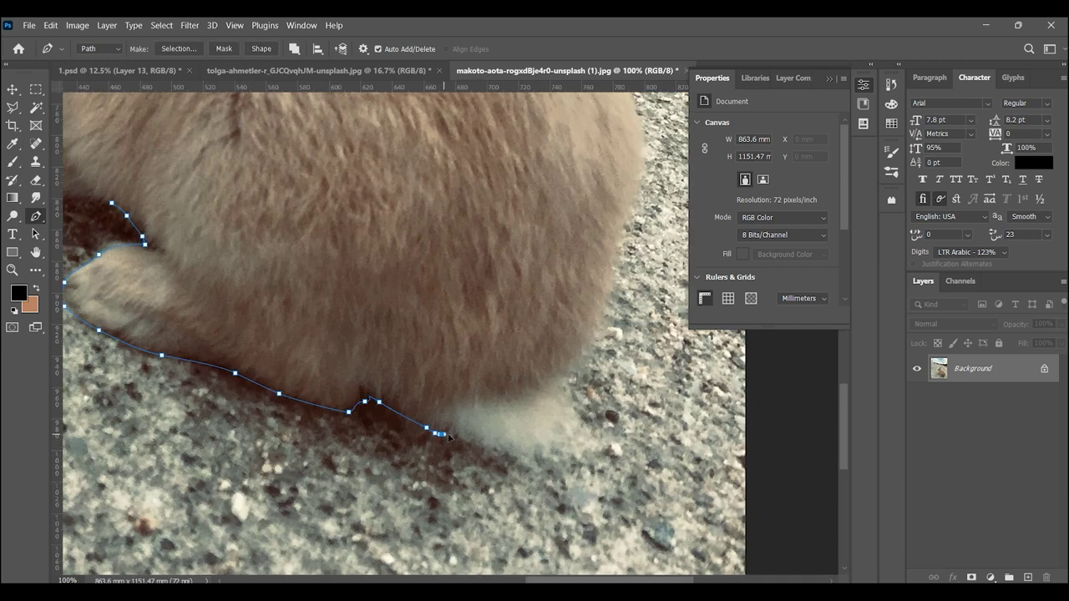
pyautogui.scroll(3, 574, 393)
pyautogui.hscroll(2, 574, 393)
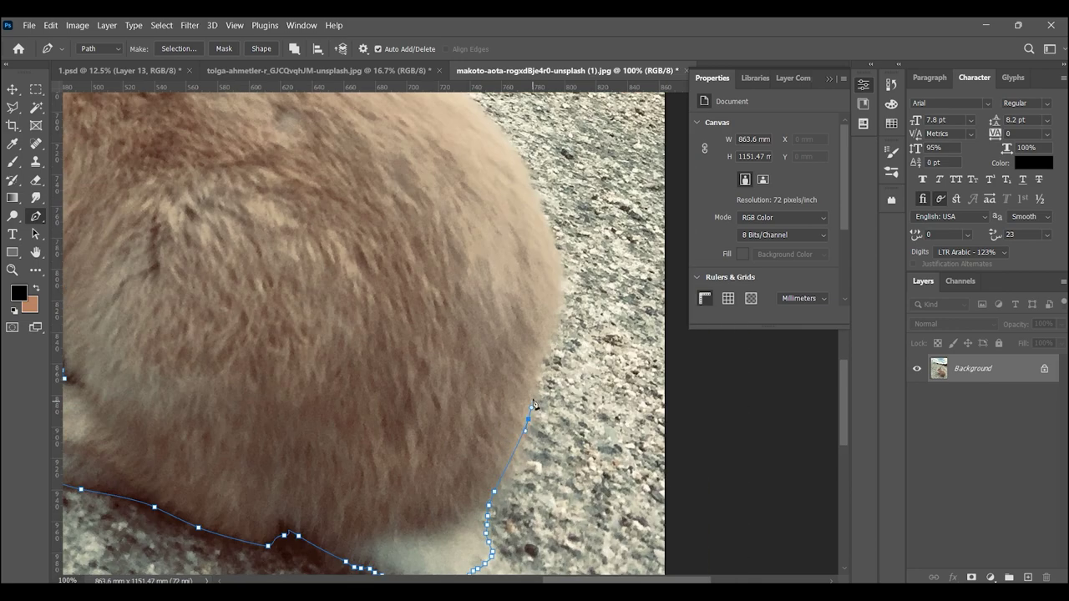
pyautogui.scroll(2, 551, 376)
pyautogui.moveTo(532, 319); pyautogui.dragTo(546, 404)
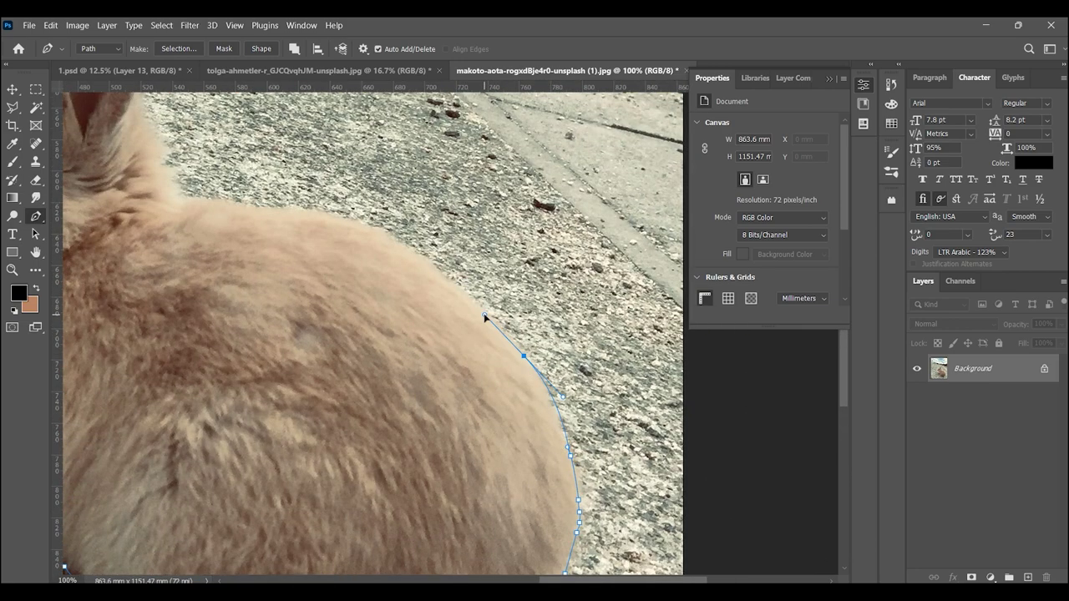
pyautogui.scroll(-3, 484, 326)
pyautogui.hscroll(-3, 549, 342)
pyautogui.scroll(-2, 543, 317)
pyautogui.scroll(3, 444, 303)
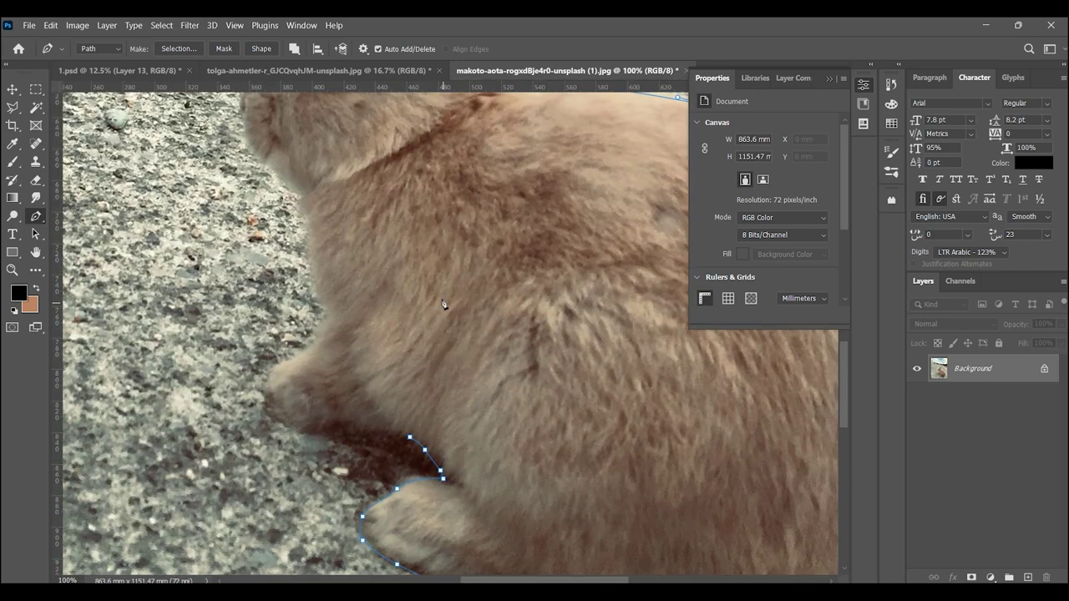
pyautogui.click(410, 437)
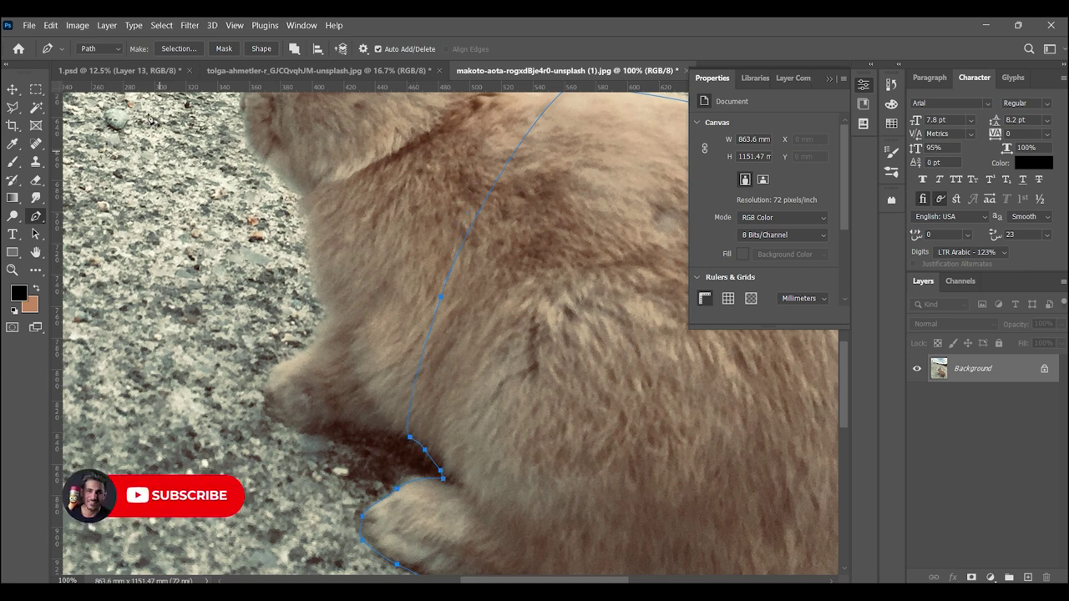
# - Convert the path to a selection, copy the body, and return to 1.psd
pyautogui.click(195, 48)
pyautogui.click(604, 162)
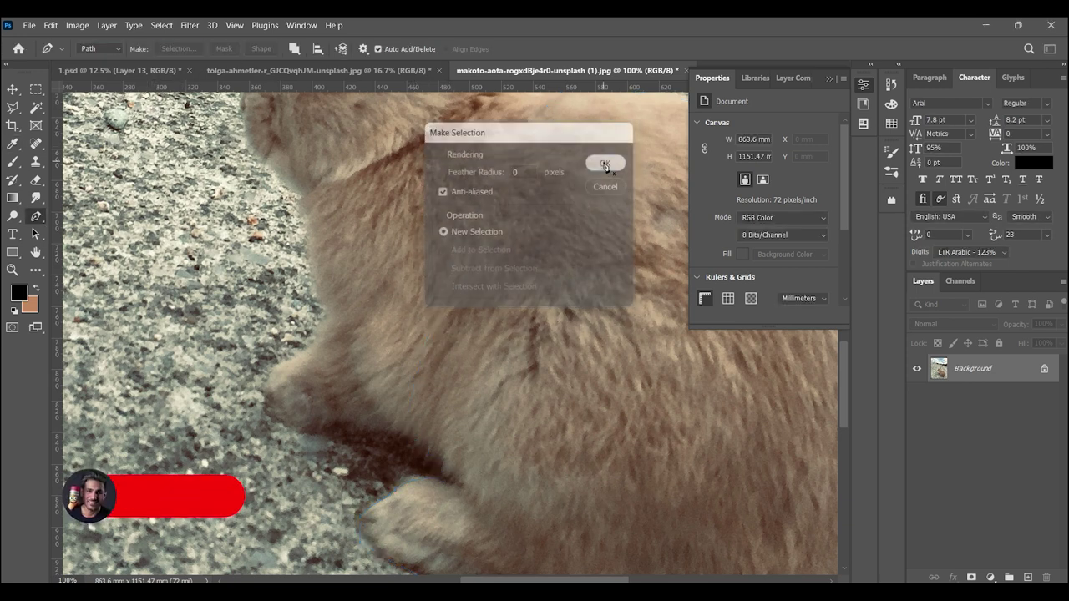
pyautogui.hotkey('ctrl', 'BackSpace')
pyautogui.click(120, 71)
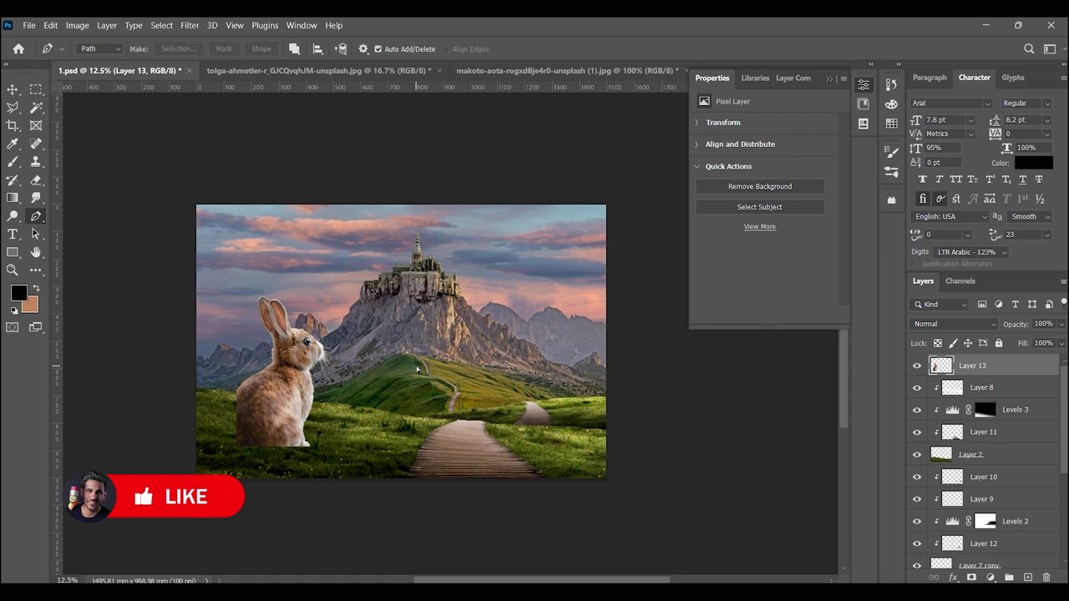
# - Paste the rabbit body as Layer 14, flip it horizontally, rotate about 20°, and place it on the grass
pyautogui.hotkey('ctrl', 'v')
pyautogui.hotkey('ctrl', 't')
pyautogui.rightClick(420, 357)
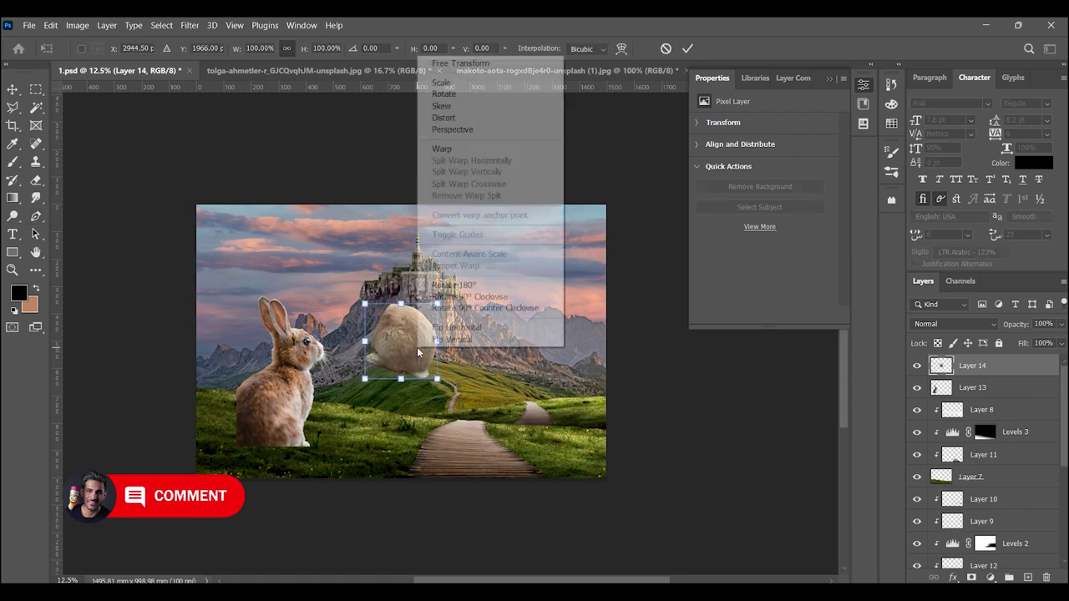
pyautogui.click(417, 327)
pyautogui.moveTo(423, 341); pyautogui.dragTo(269, 436)
pyautogui.moveTo(330, 373); pyautogui.dragTo(346, 405)
pyautogui.moveTo(281, 410)
pyautogui.mouseDown()
pyautogui.moveTo(282, 430)
pyautogui.moveTo(290, 409)
pyautogui.moveTo(403, 396)
pyautogui.mouseUp()
pyautogui.press('Return')
# - Enlarge the body to about 107%, move it over the rabbit, and stretch it wider left
pyautogui.press('p')
pyautogui.click(11, 269)
pyautogui.hotkey('ctrl', 't')
pyautogui.moveTo(210, 208); pyautogui.dragTo(179, 203)
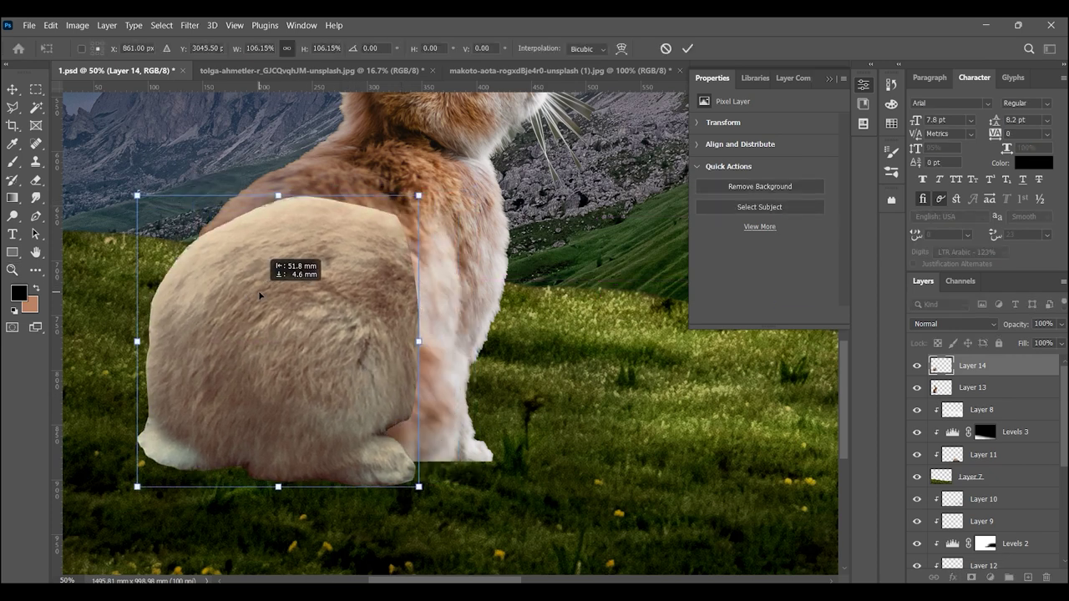
pyautogui.moveTo(298, 276); pyautogui.dragTo(446, 268)
pyautogui.moveTo(511, 264)
pyautogui.mouseDown()
pyautogui.moveTo(516, 275)
pyautogui.moveTo(481, 324)
pyautogui.mouseUp()
pyautogui.moveTo(378, 365); pyautogui.dragTo(355, 366)
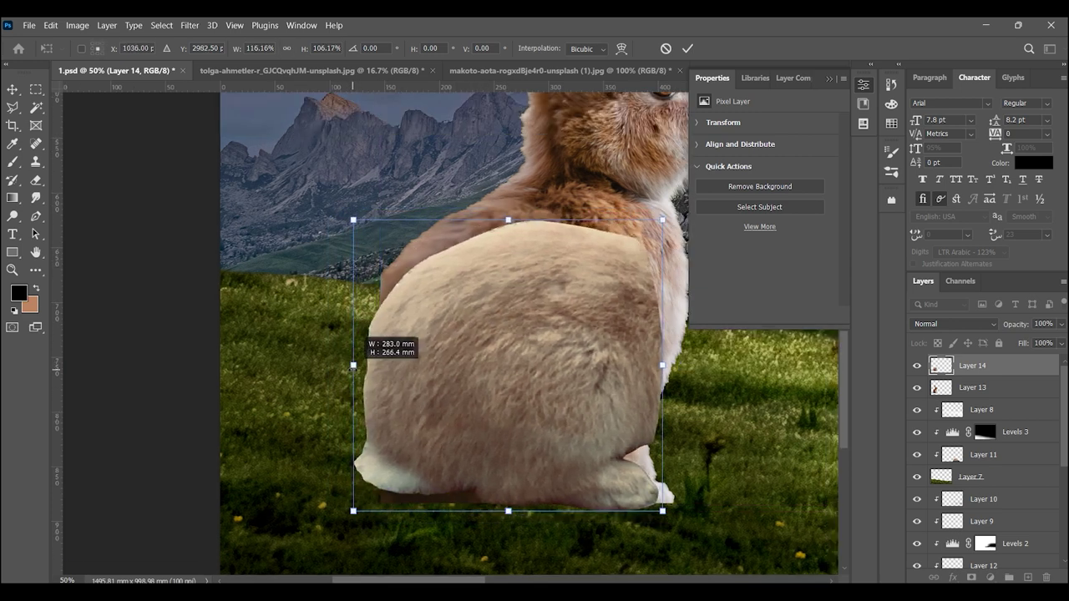
# - Warp the body's mesh corners outward to round it over the rabbit's haunch
pyautogui.rightClick(480, 336)
pyautogui.press('Escape')
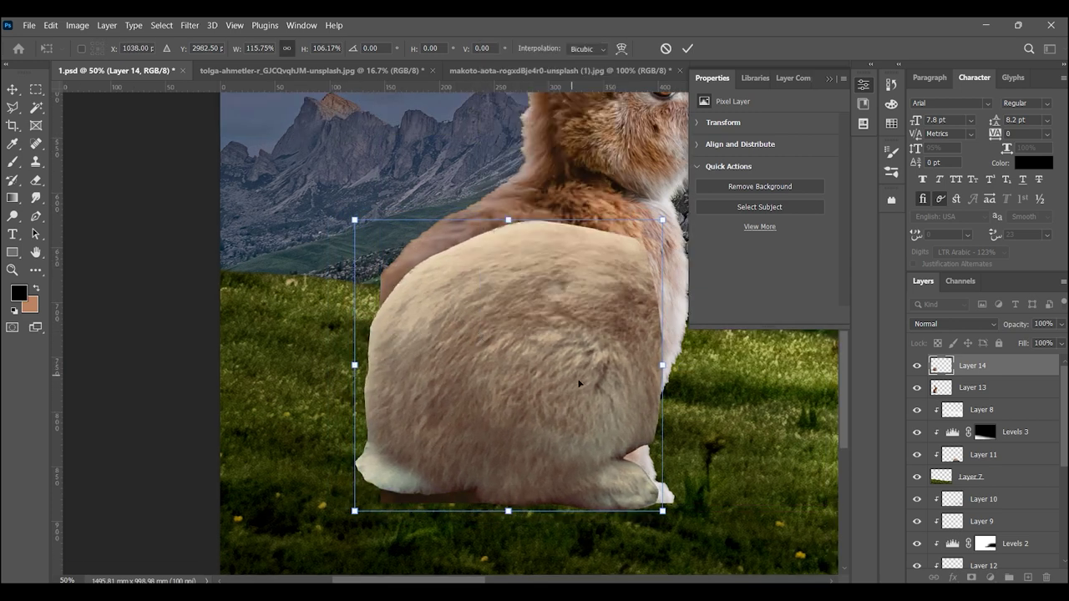
pyautogui.rightClick(583, 381)
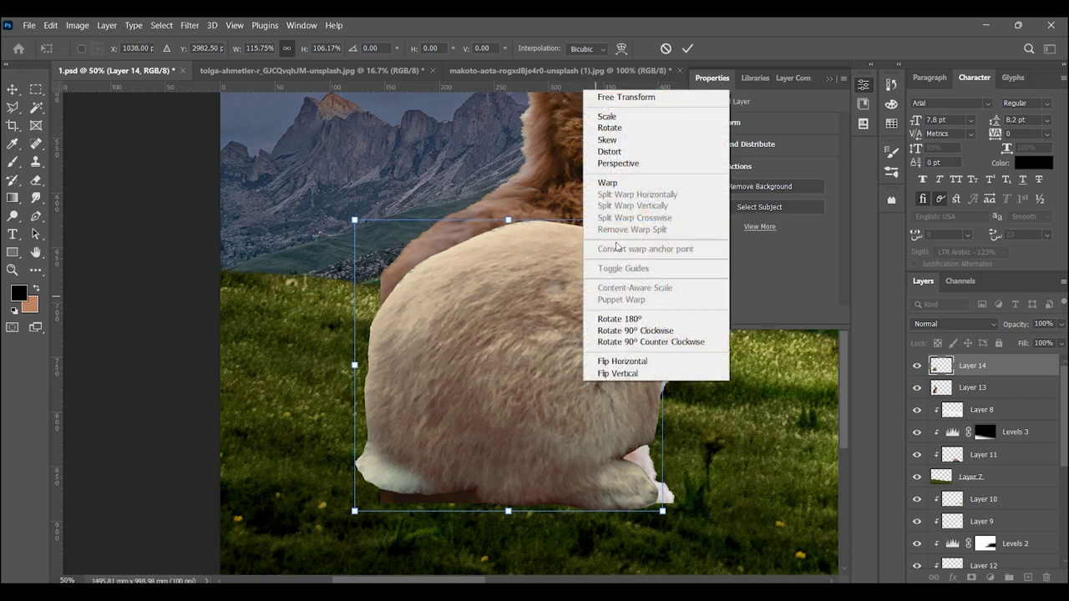
pyautogui.click(607, 183)
pyautogui.moveTo(649, 499); pyautogui.dragTo(656, 499)
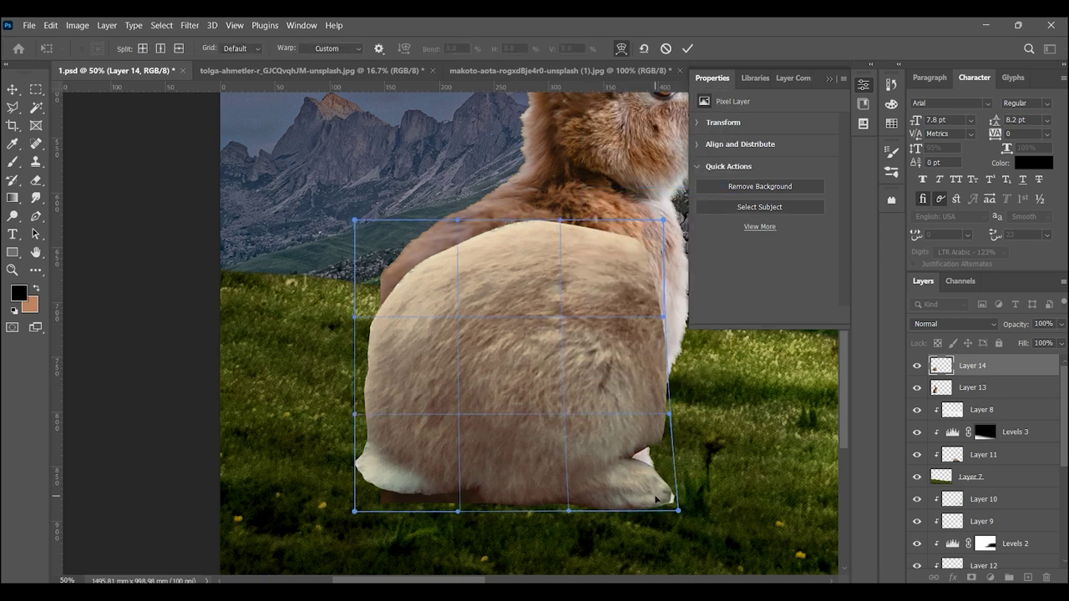
pyautogui.moveTo(668, 414); pyautogui.dragTo(654, 393)
pyautogui.moveTo(354, 221); pyautogui.dragTo(337, 169)
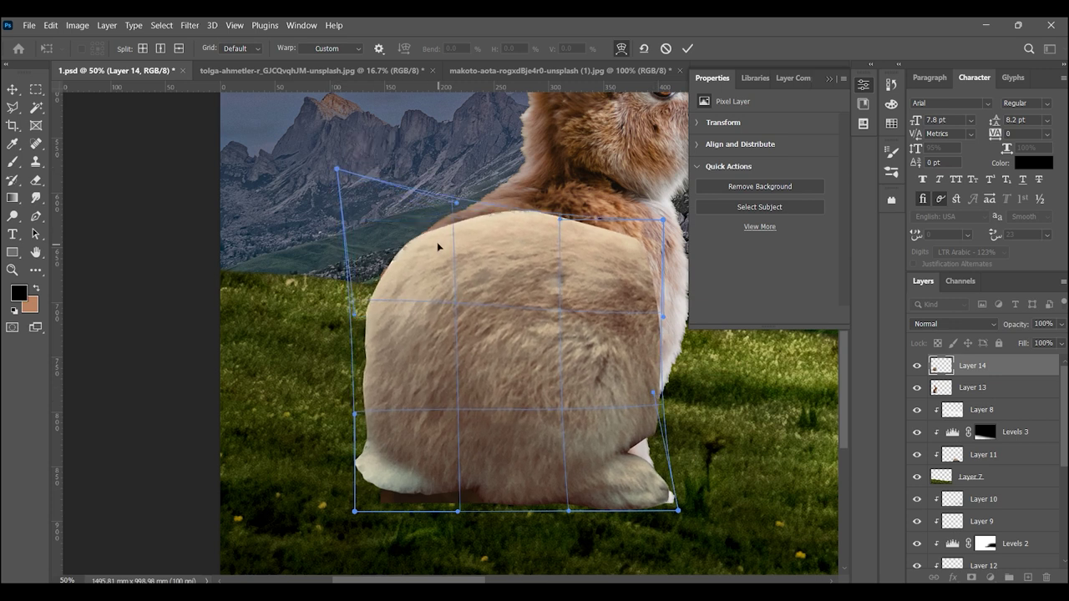
pyautogui.scroll(-2, 484, 408)
pyautogui.hscroll(2, 484, 408)
pyautogui.moveTo(312, 455); pyautogui.dragTo(316, 477)
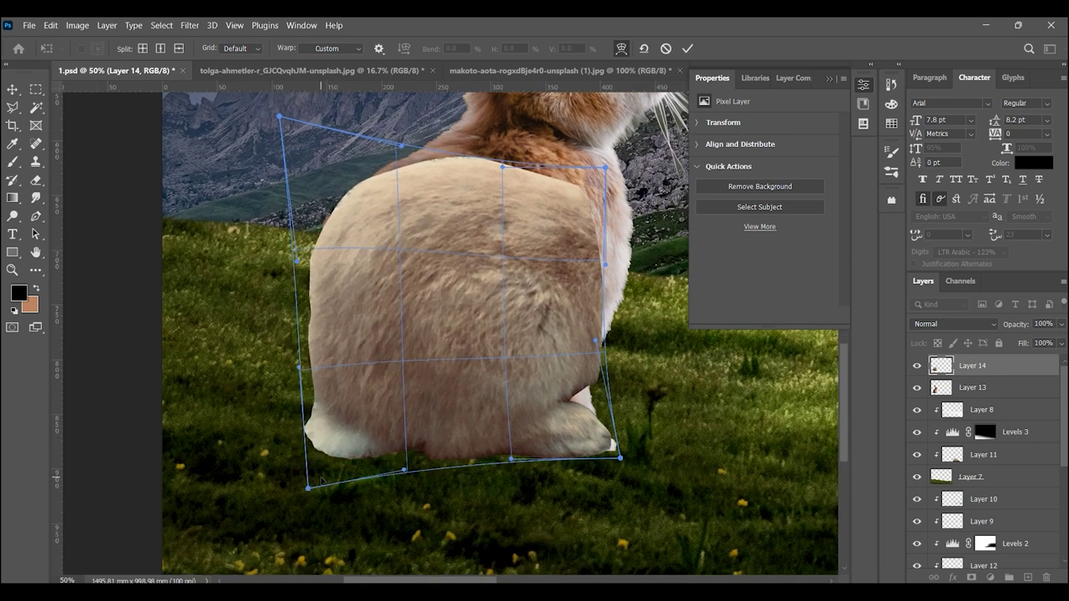
pyautogui.moveTo(565, 400); pyautogui.dragTo(569, 407)
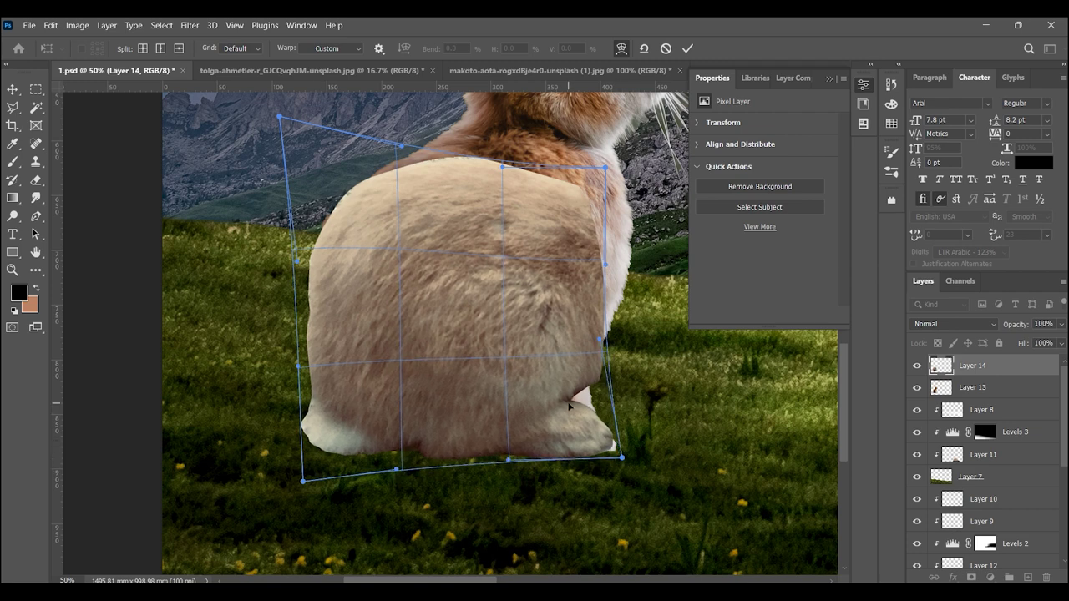
pyautogui.press('Return')
# - Toggle Layer 14 to compare it with the rabbit, then zoom in on the lower body
pyautogui.press('z')
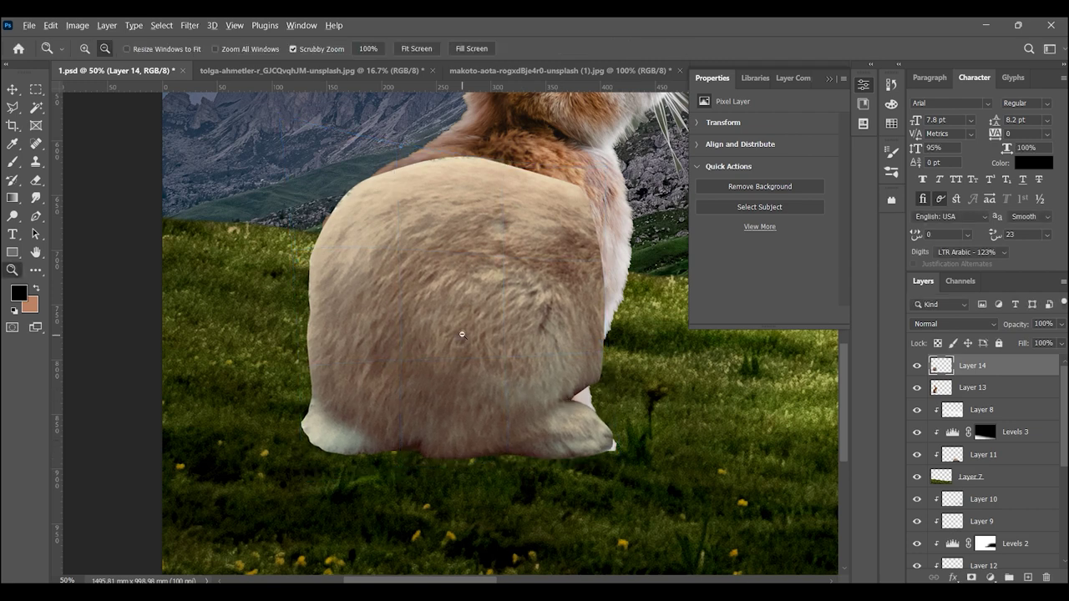
pyautogui.click(462, 334)
pyautogui.moveTo(465, 339); pyautogui.dragTo(427, 382)
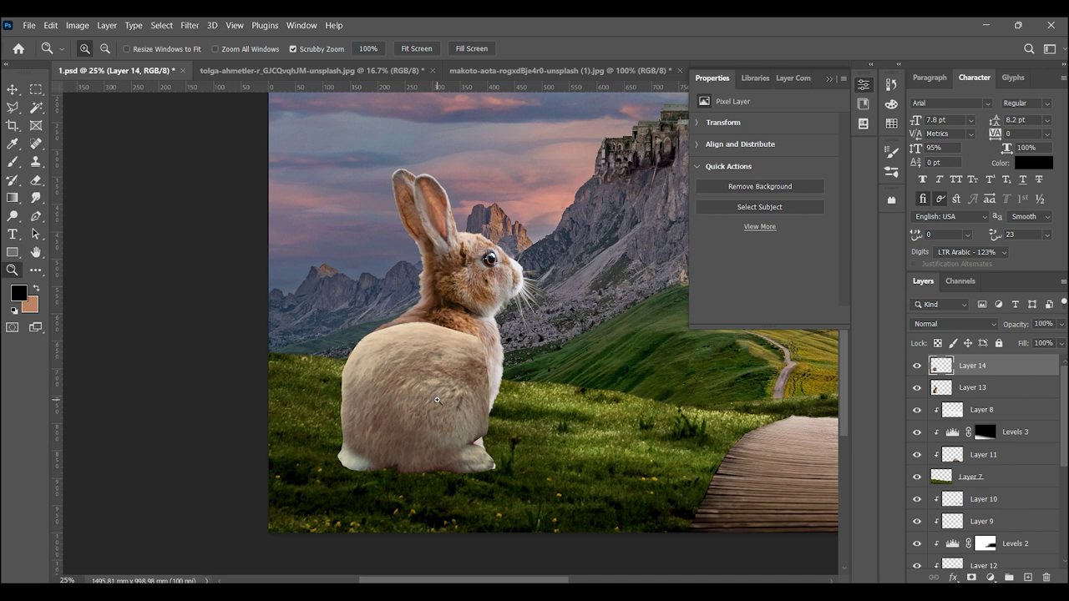
pyautogui.click(917, 367)
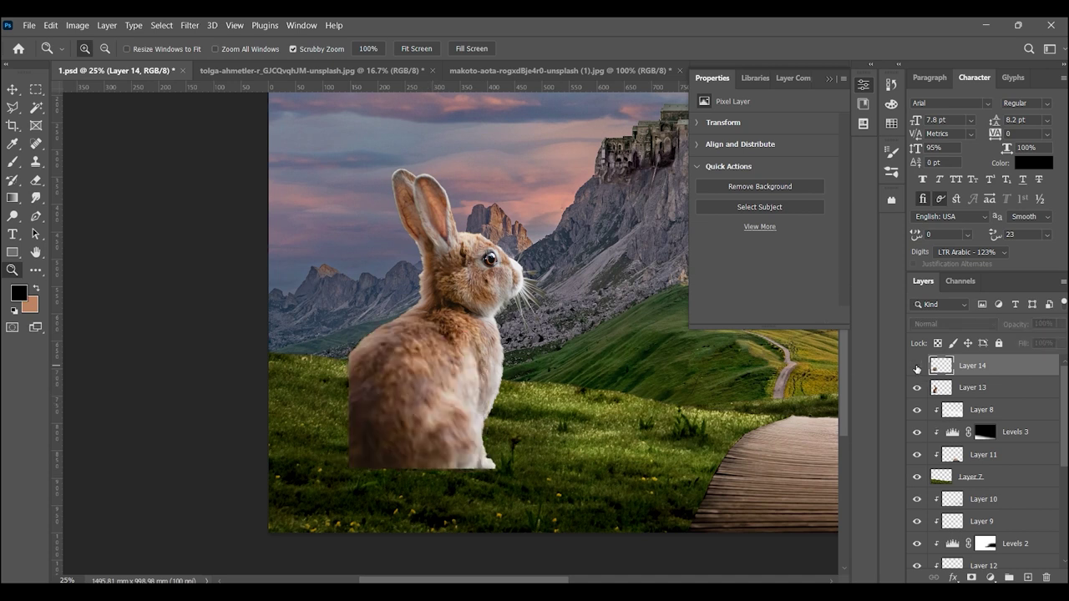
pyautogui.click(917, 367)
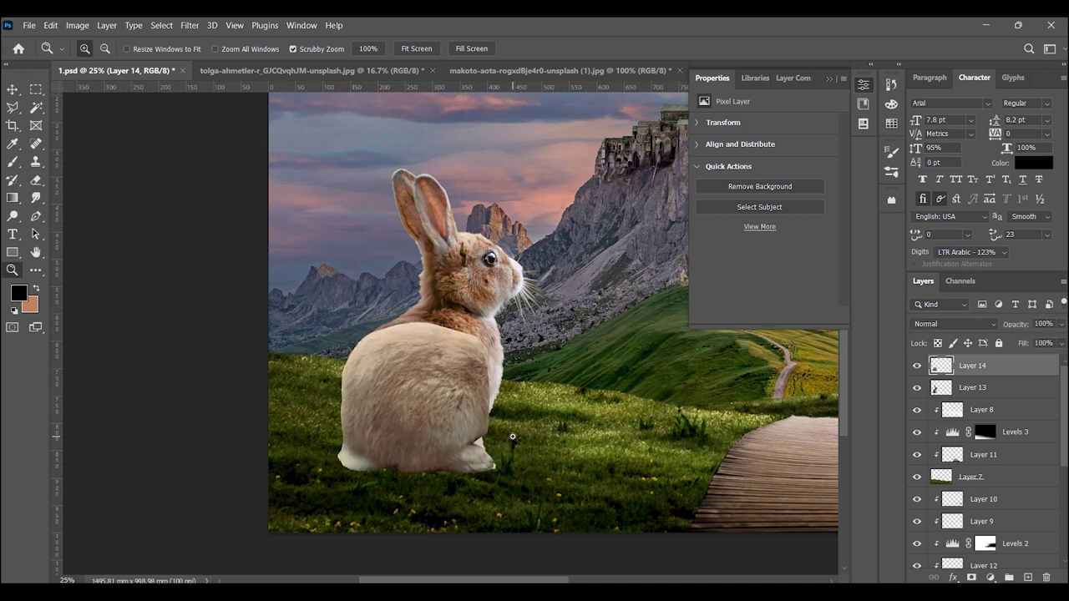
pyautogui.click(512, 437)
pyautogui.click(506, 444)
pyautogui.click(482, 465)
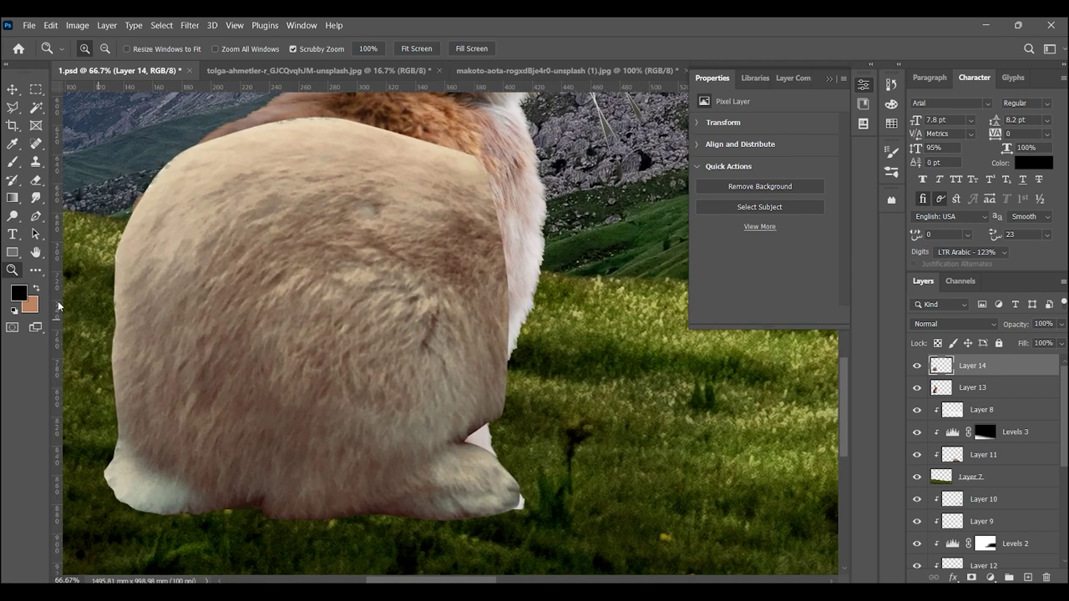
# - Add a mask to Layer 14 and paint black along the patch's top edge
pyautogui.click(971, 578)
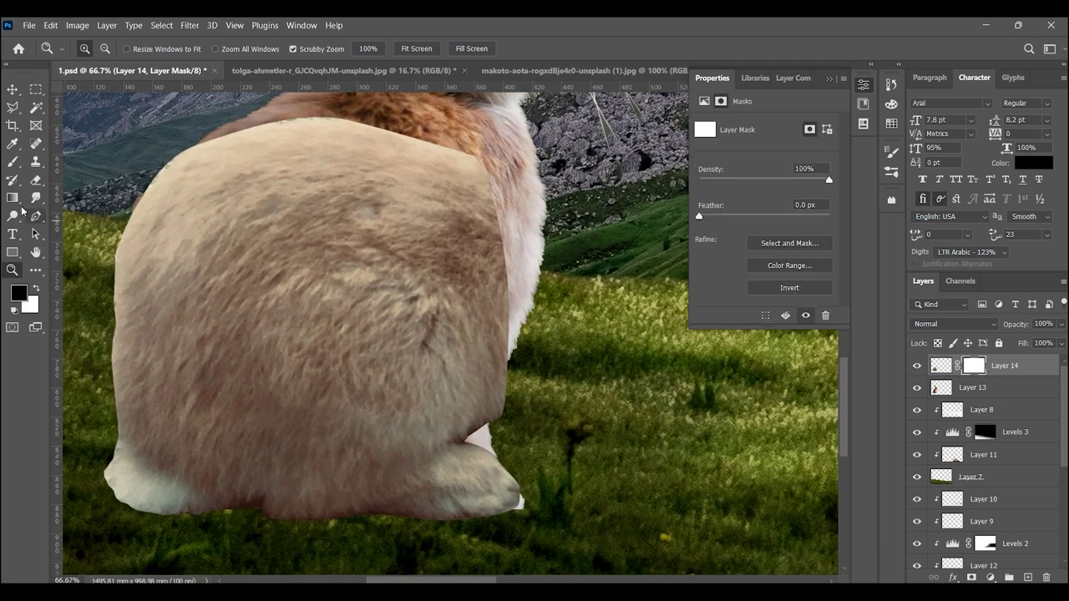
pyautogui.press('b')
pyautogui.moveTo(494, 199); pyautogui.dragTo(197, 142)
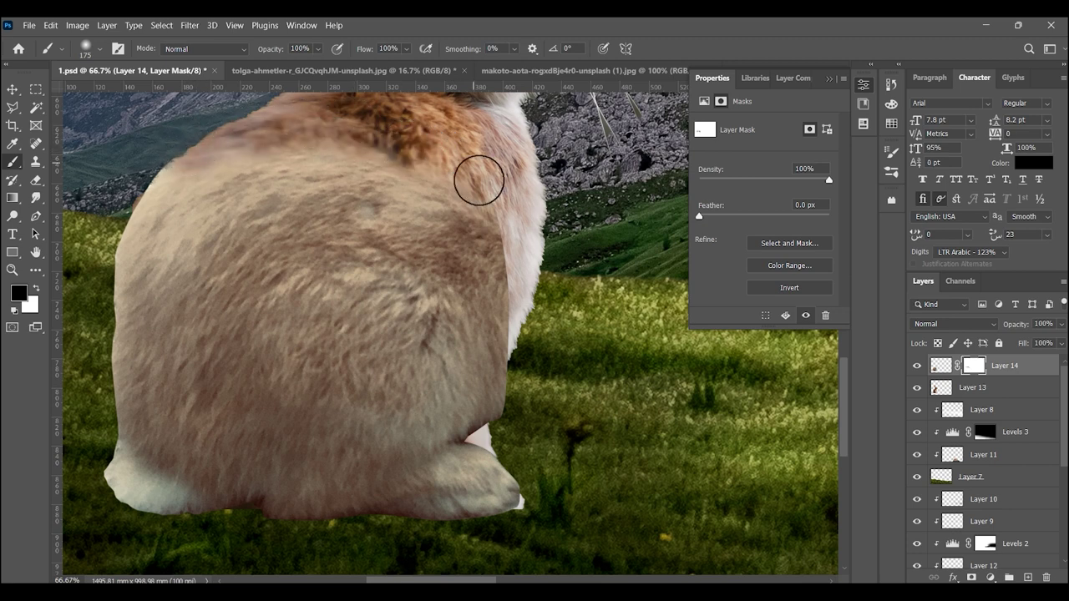
pyautogui.moveTo(477, 179); pyautogui.dragTo(522, 325)
pyautogui.moveTo(577, 484); pyautogui.dragTo(557, 318)
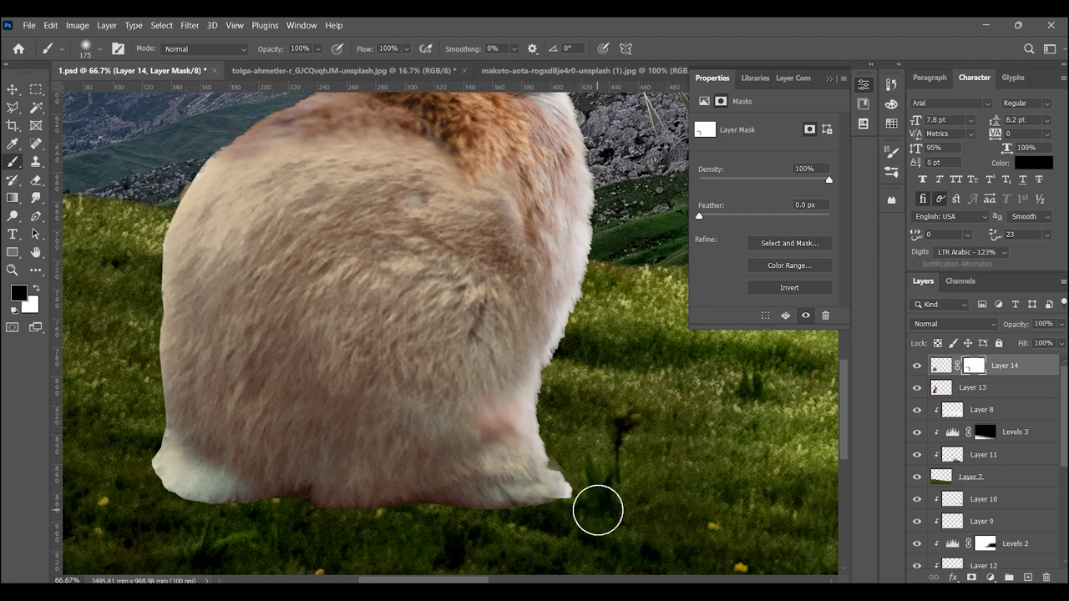
pyautogui.moveTo(612, 380); pyautogui.dragTo(446, 269)
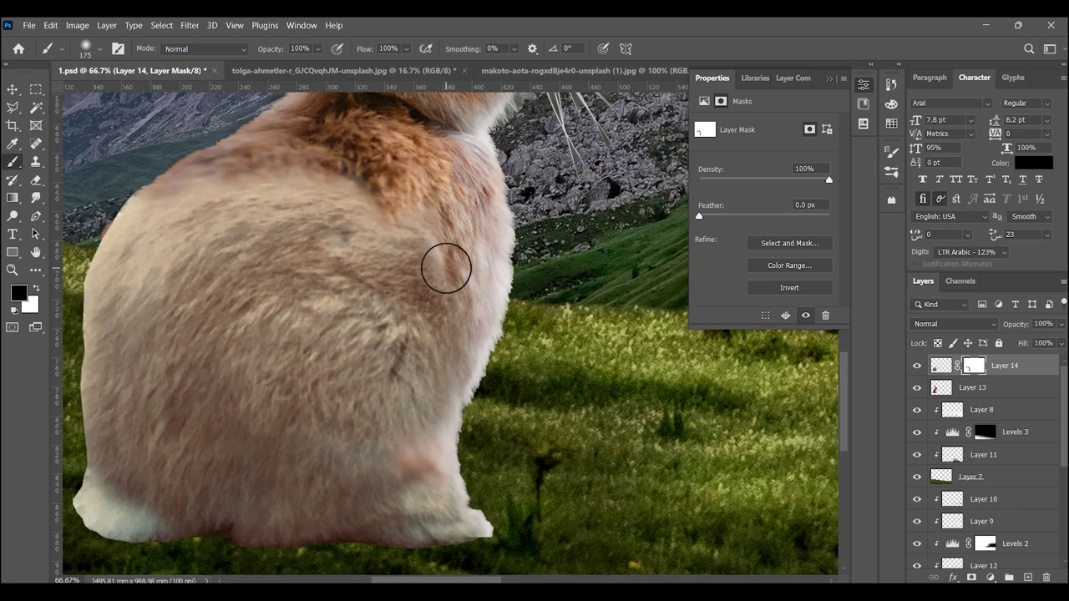
pyautogui.press(']')
pyautogui.press(']')
pyautogui.press(']')
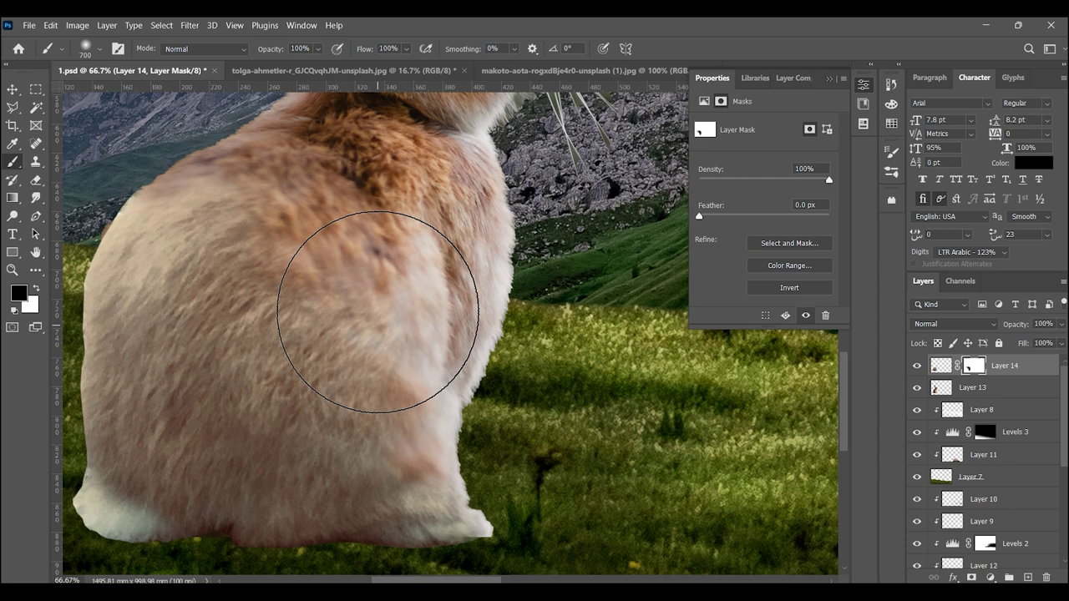
pyautogui.moveTo(177, 234); pyautogui.dragTo(256, 301)
pyautogui.moveTo(406, 424)
pyautogui.mouseDown()
pyautogui.moveTo(431, 325)
pyautogui.moveTo(429, 434)
pyautogui.mouseUp()
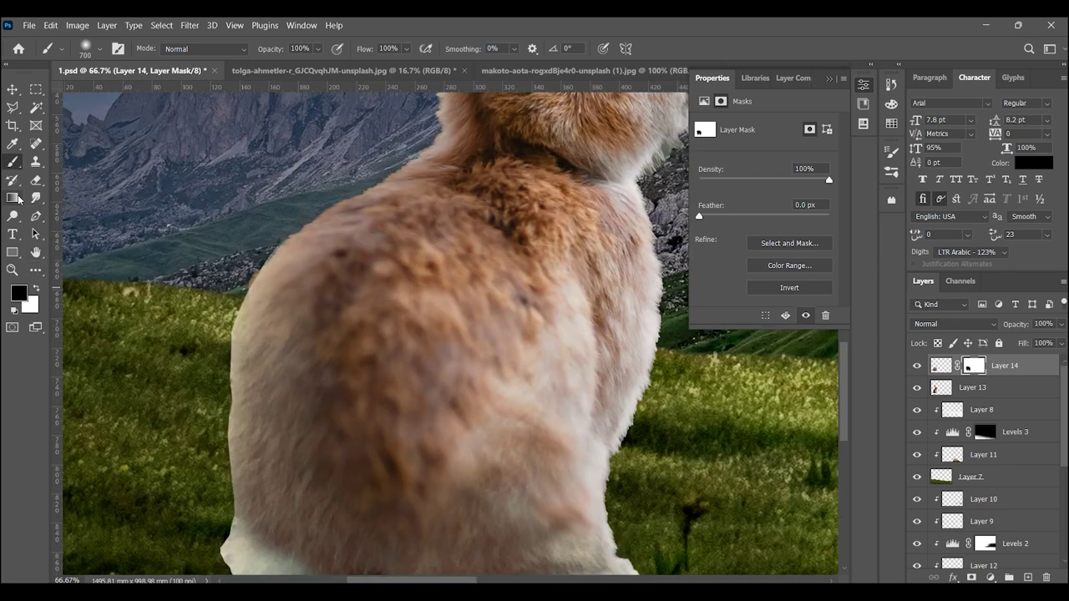
pyautogui.press('x')
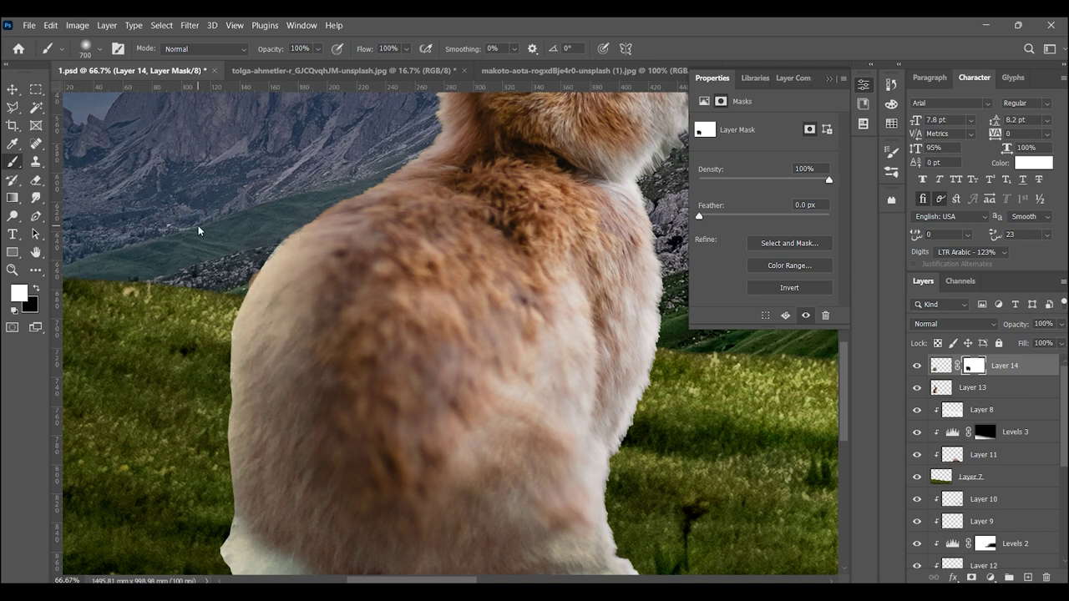
# - Darken Layer 14's pixels with a Levels midtone of 0.80 and compare it to the rabbit
pyautogui.press('z')
pyautogui.keyDown('alt'); pyautogui.click(448, 306); pyautogui.keyUp('alt')
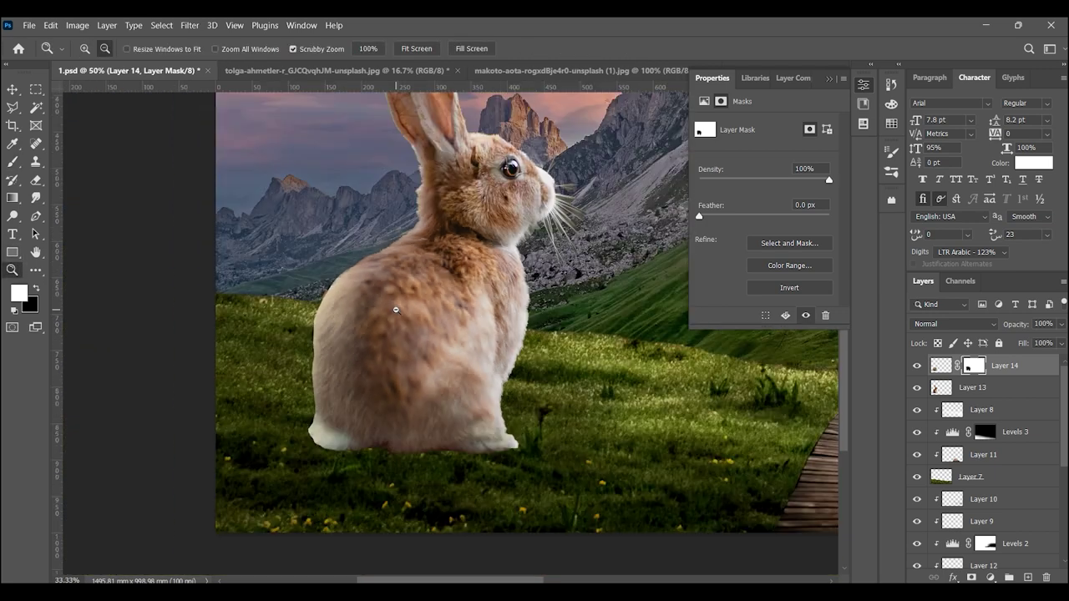
pyautogui.keyDown('alt'); pyautogui.click(449, 306); pyautogui.keyUp('alt')
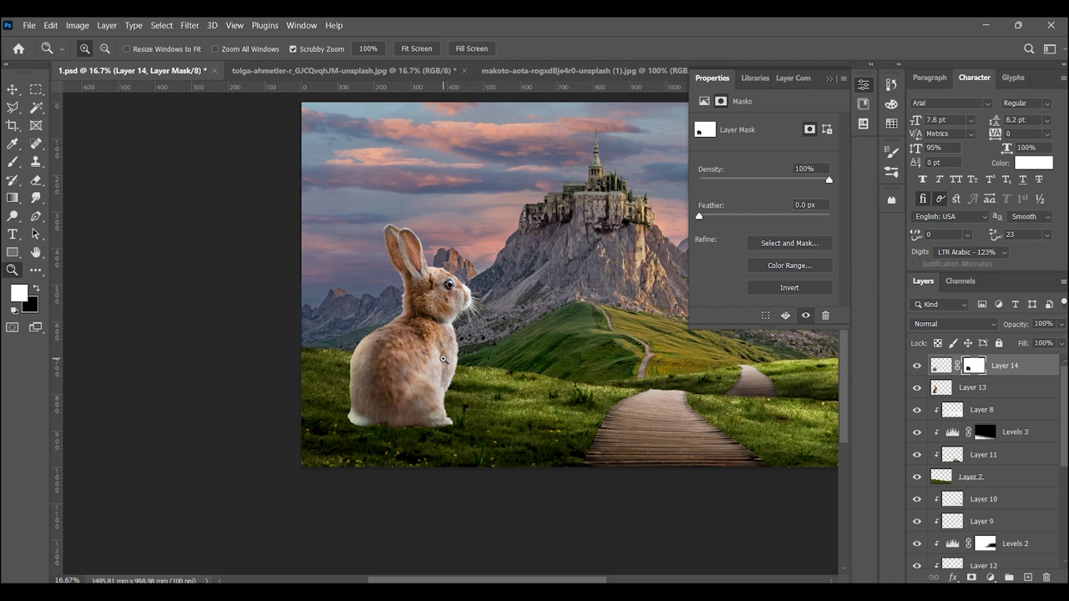
pyautogui.click(420, 384)
pyautogui.click(941, 366)
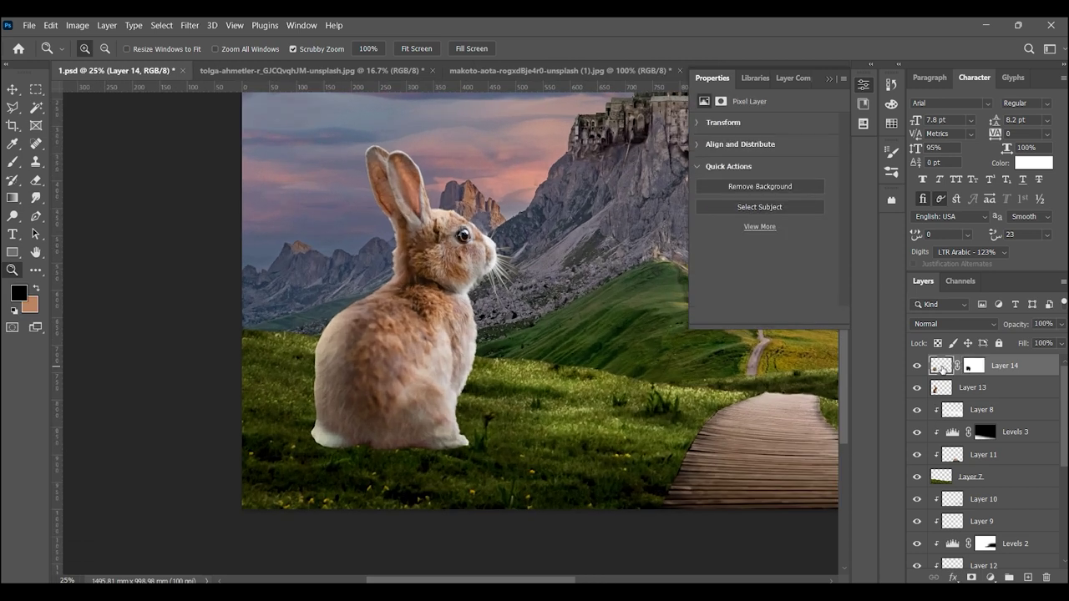
pyautogui.hotkey('ctrl', 'l')
pyautogui.moveTo(770, 206)
pyautogui.mouseDown()
pyautogui.moveTo(794, 208)
pyautogui.moveTo(781, 203)
pyautogui.mouseUp()
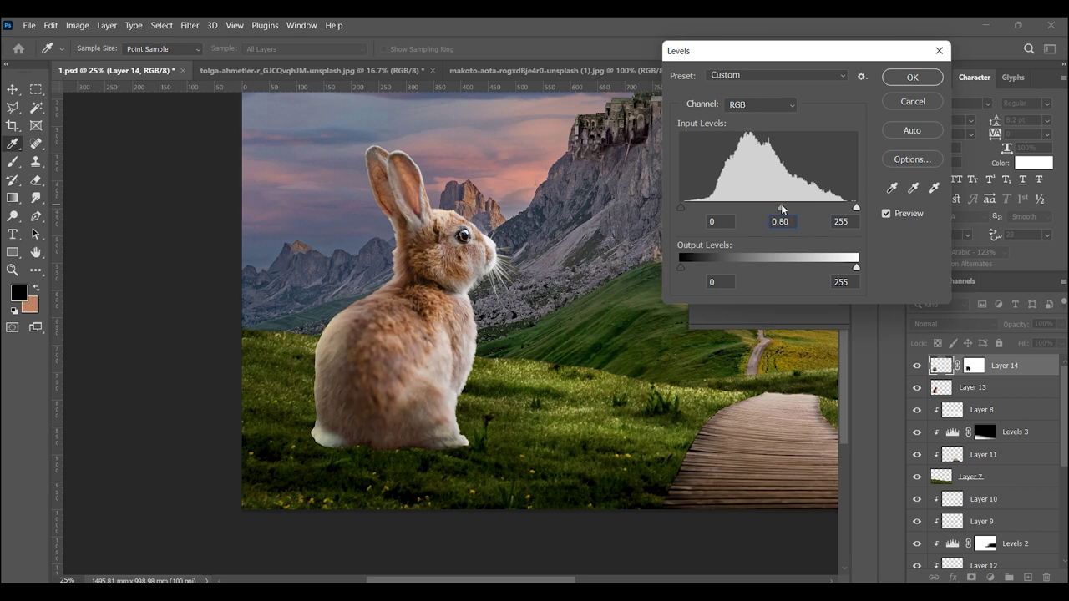
pyautogui.click(911, 77)
pyautogui.click(917, 365)
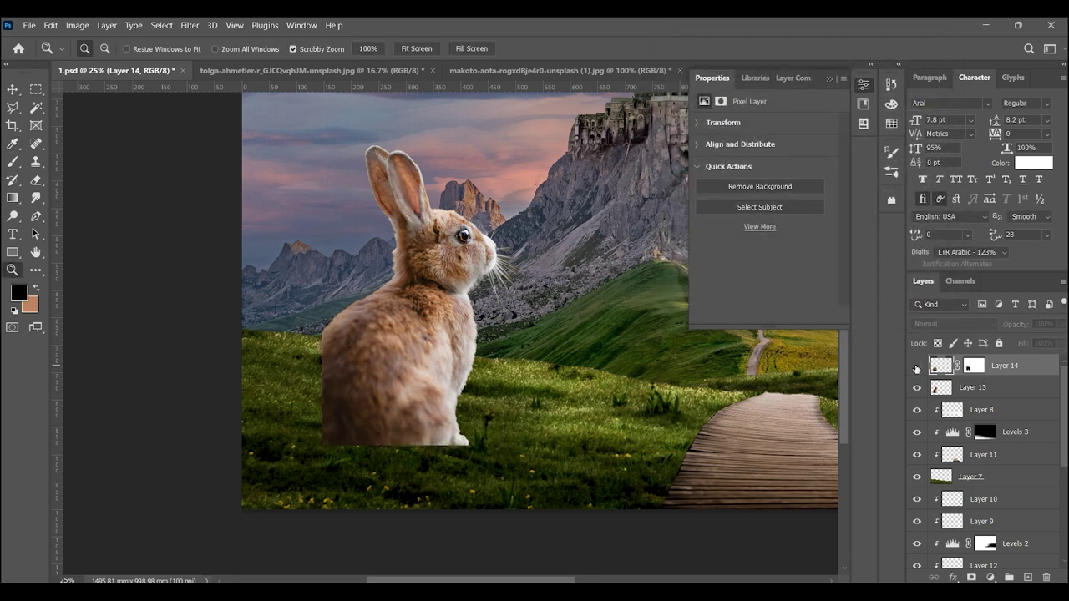
pyautogui.click(267, 361)
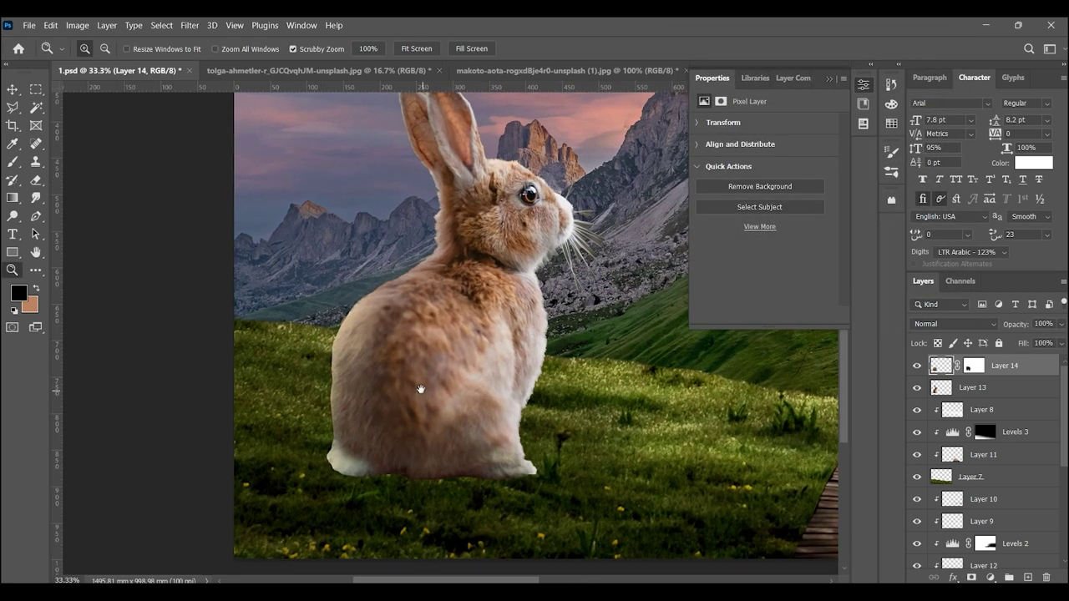
pyautogui.moveTo(403, 379); pyautogui.dragTo(416, 362)
# - Paint dark brown shading on the rabbit's left fur on new Layer 15, undoing the last stroke
pyautogui.click(1027, 579)
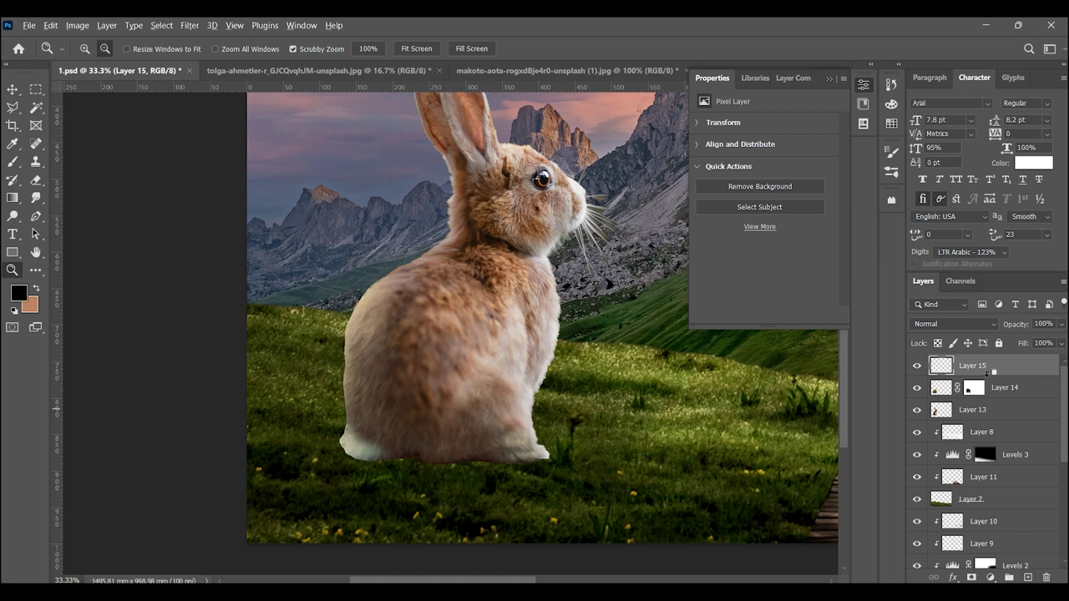
pyautogui.click(465, 370)
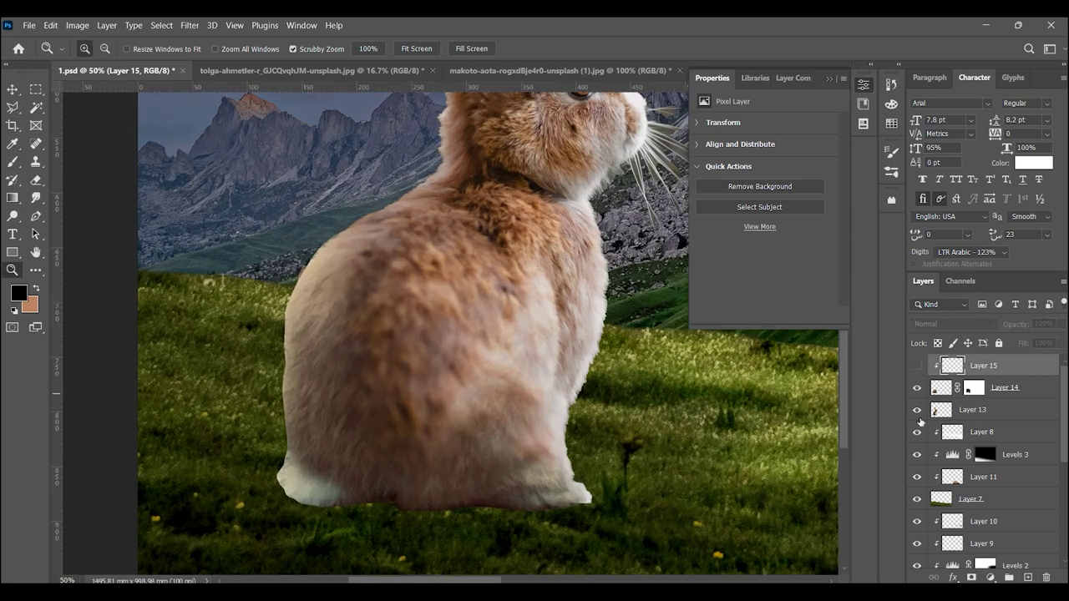
pyautogui.click(917, 388)
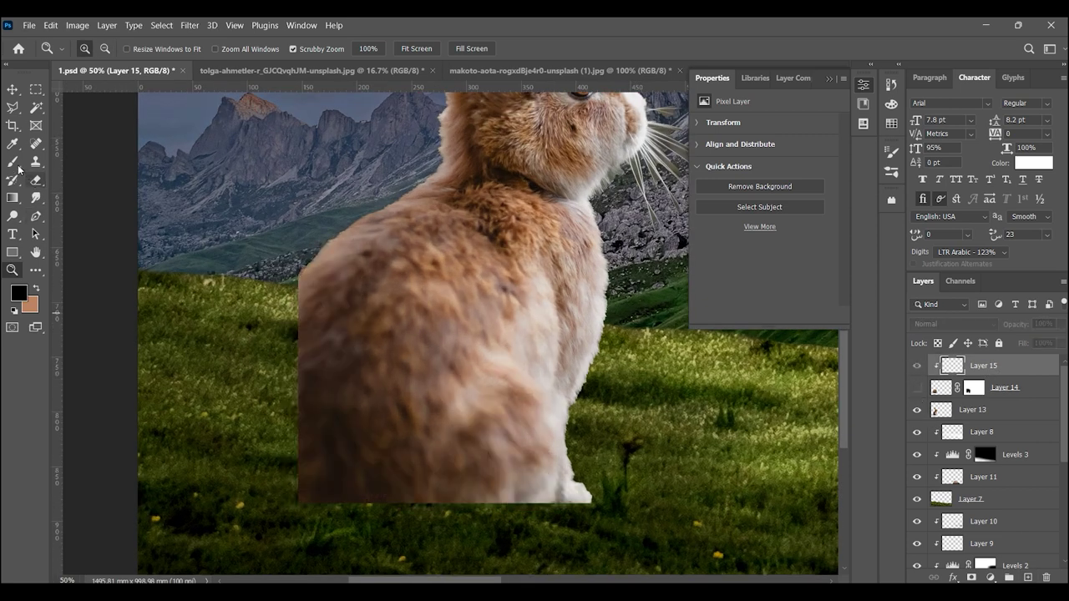
pyautogui.click(19, 168)
pyautogui.click(918, 388)
pyautogui.moveTo(299, 355)
pyautogui.mouseDown()
pyautogui.moveTo(328, 534)
pyautogui.moveTo(272, 296)
pyautogui.mouseUp()
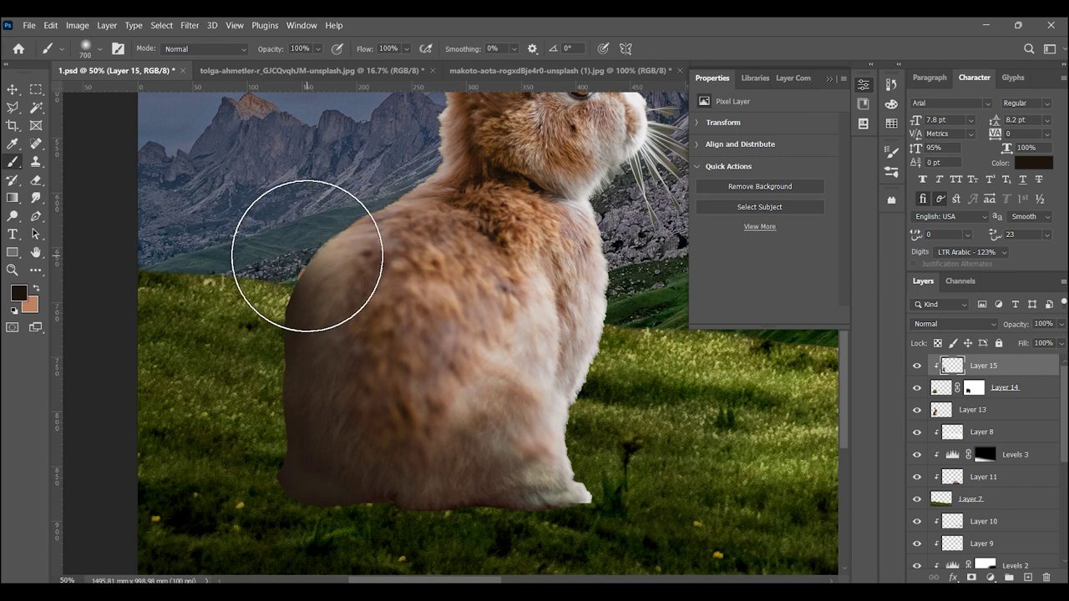
pyautogui.moveTo(306, 246); pyautogui.dragTo(295, 429)
pyautogui.press(']')
pyautogui.press(']')
pyautogui.press(']')
pyautogui.press(']')
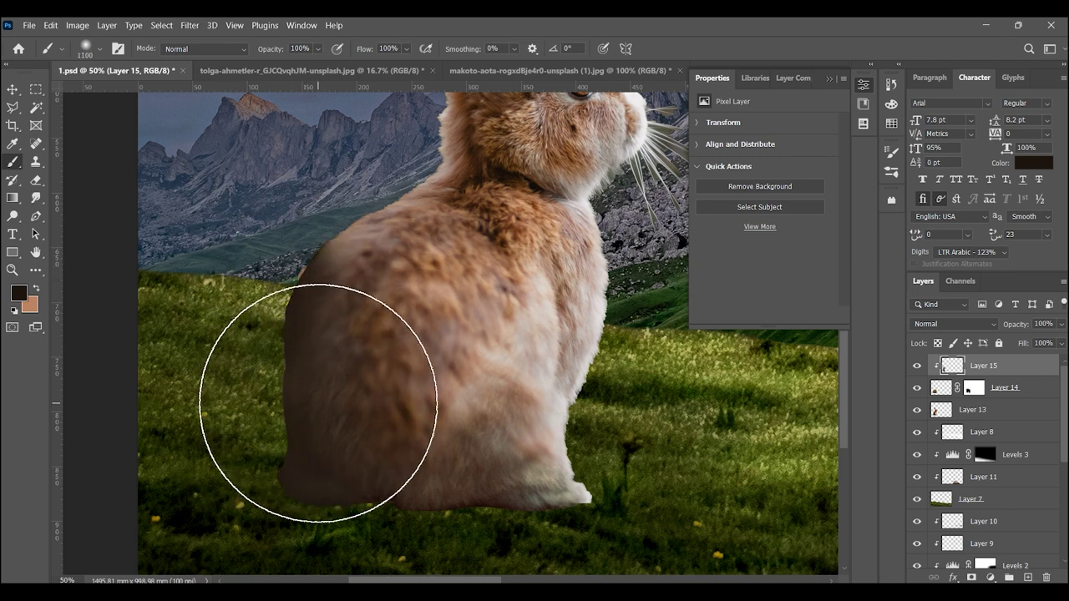
pyautogui.moveTo(315, 393); pyautogui.dragTo(329, 440)
pyautogui.hotkey('ctrl', 'z')
pyautogui.hotkey('ctrl', 'z')
pyautogui.hotkey('ctrl', 'shift', 'z')
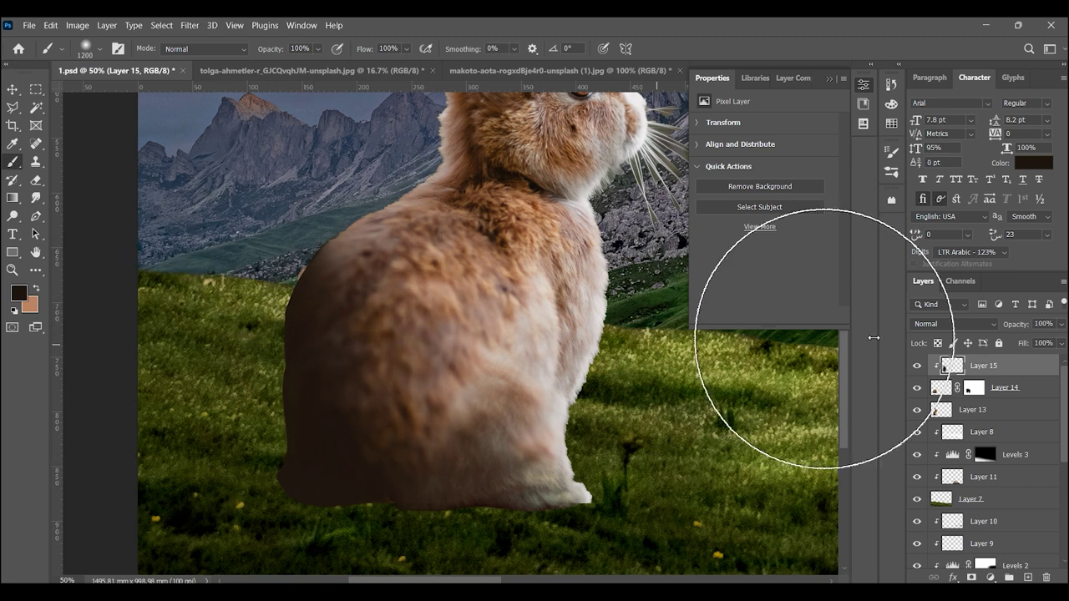
# - Set Layer 15 to Multiply at about 71% opacity and view the whole scene
pyautogui.click(948, 323)
pyautogui.click(949, 285)
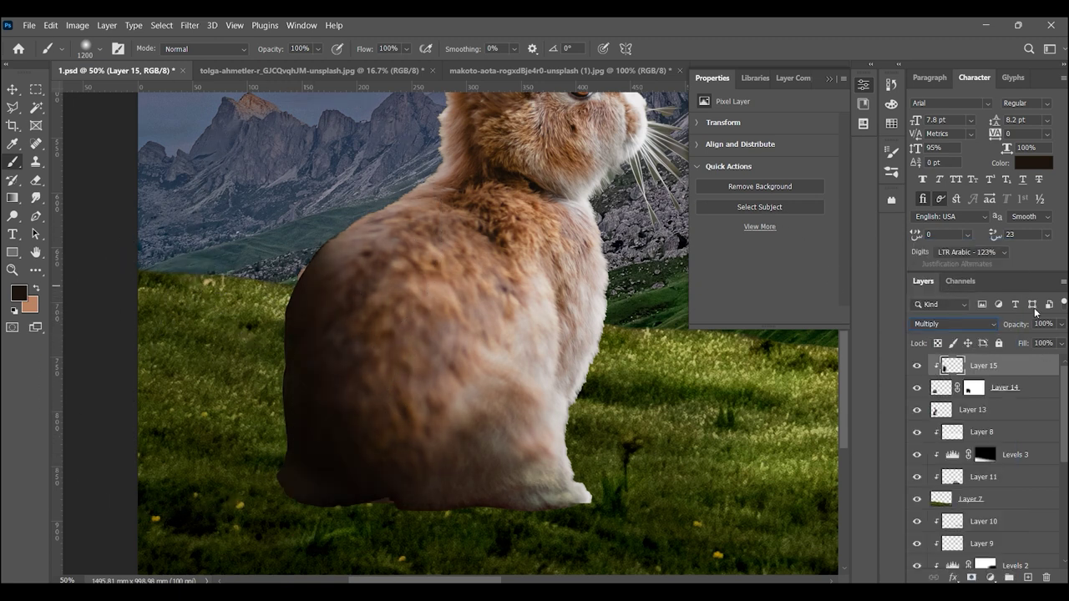
pyautogui.moveTo(1036, 339)
pyautogui.mouseDown()
pyautogui.moveTo(1018, 343)
pyautogui.moveTo(1036, 340)
pyautogui.mouseUp()
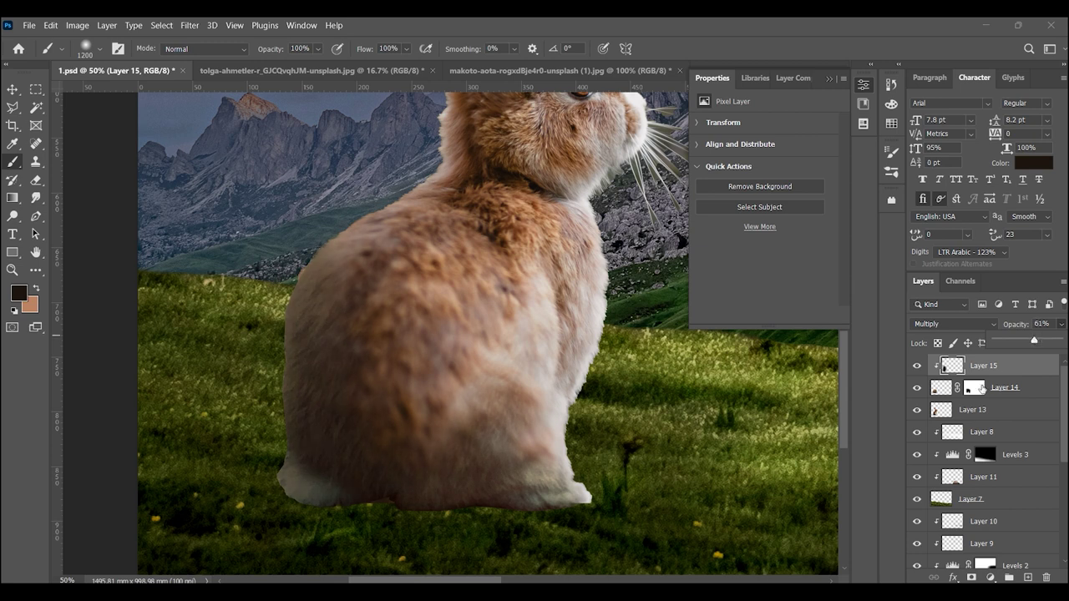
pyautogui.click(918, 392)
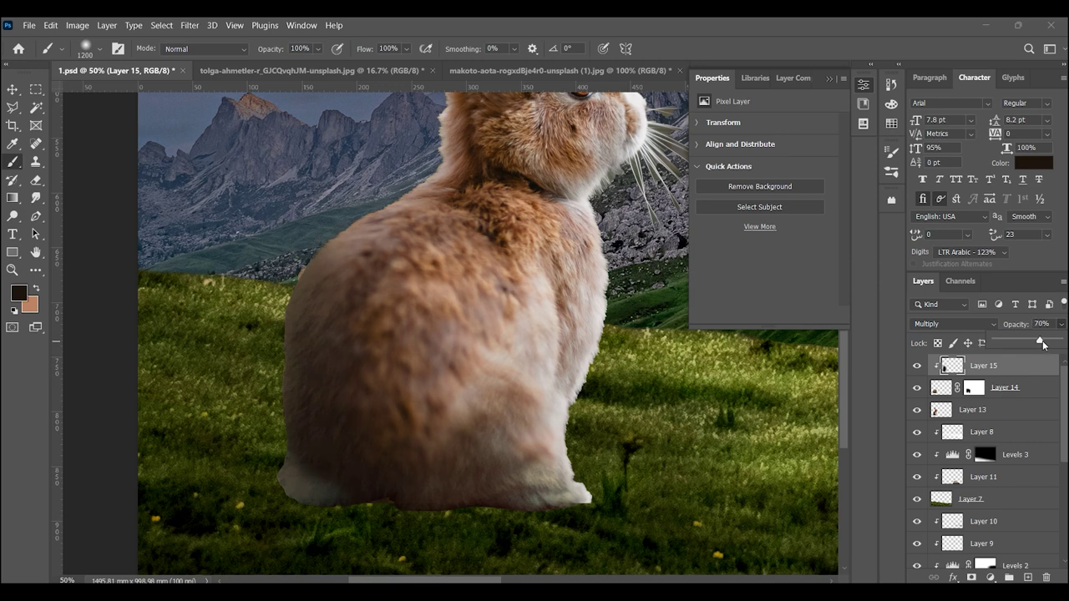
pyautogui.click(13, 270)
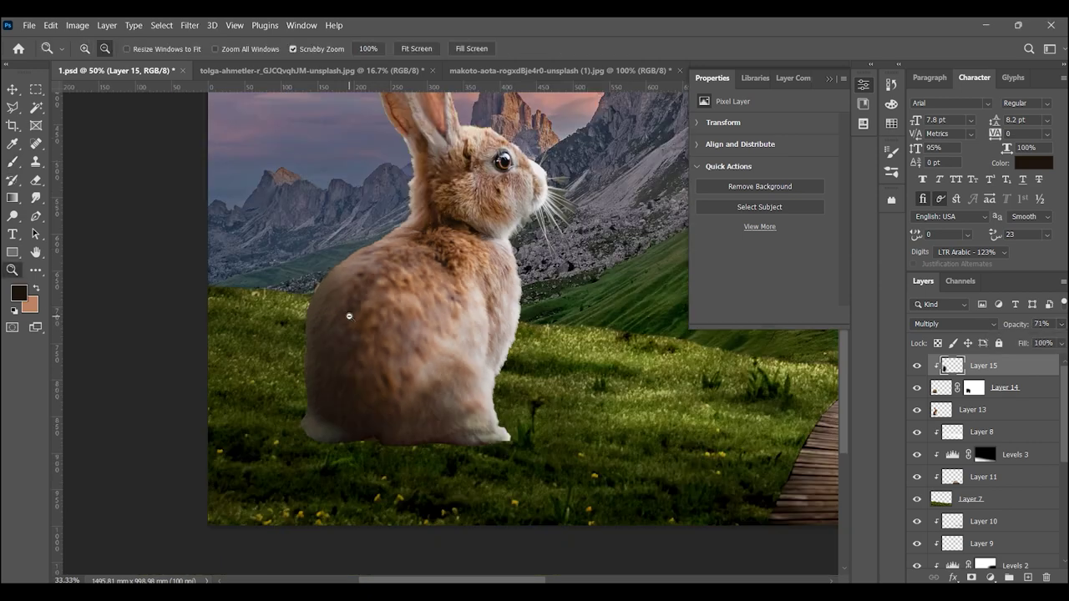
pyautogui.keyDown('alt'); pyautogui.click(351, 311); pyautogui.keyUp('alt')
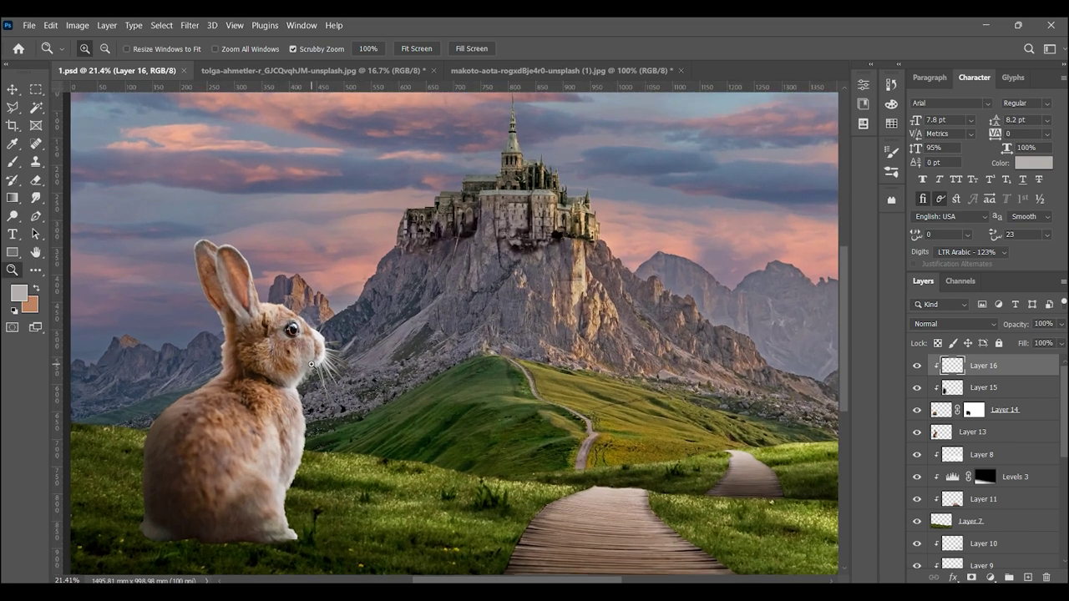
# - On Layer 13, Magic Wand select the olive patches between the rabbit's lower whiskers
pyautogui.moveTo(278, 359)
pyautogui.mouseDown()
pyautogui.moveTo(309, 354)
pyautogui.moveTo(284, 286)
pyautogui.moveTo(258, 294)
pyautogui.mouseUp()
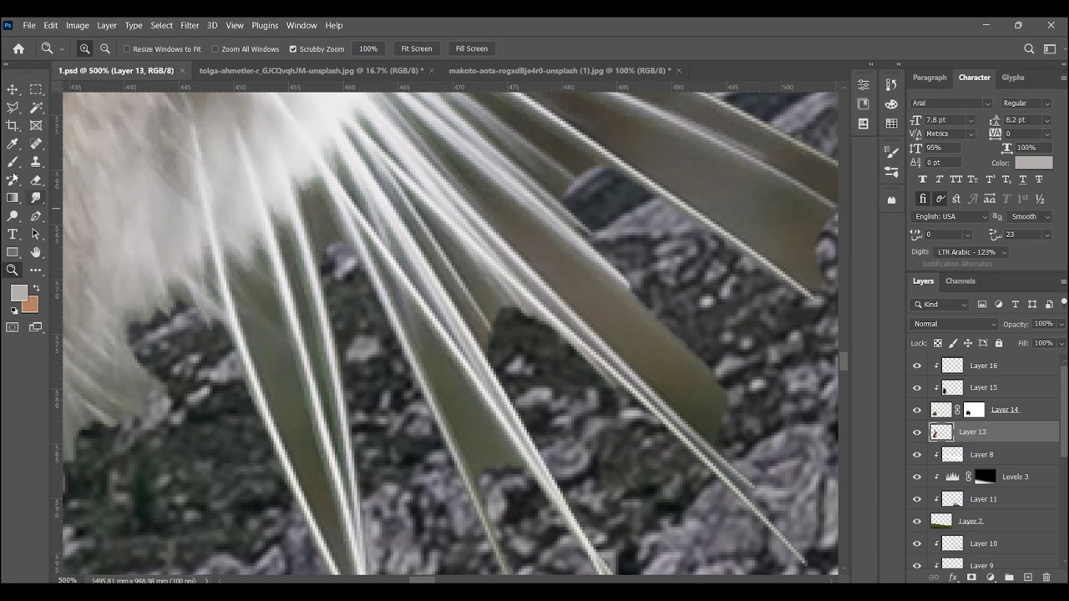
pyautogui.click(36, 108)
pyautogui.click(254, 336)
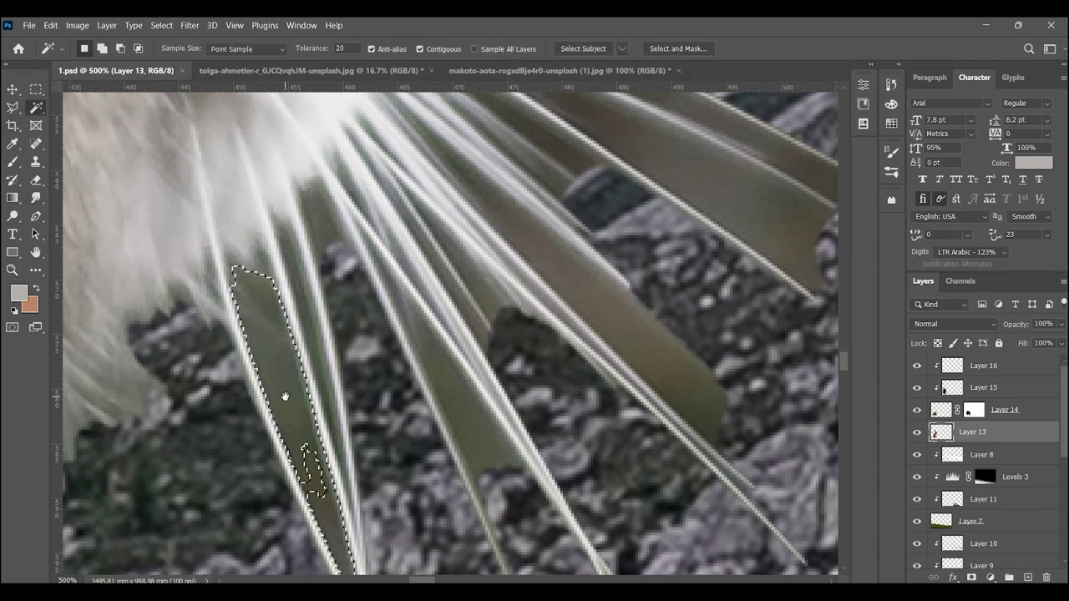
pyautogui.moveTo(285, 396); pyautogui.dragTo(246, 414)
pyautogui.keyDown('shift'); pyautogui.click(311, 194); pyautogui.keyUp('shift')
pyautogui.keyDown('shift'); pyautogui.click(376, 222); pyautogui.keyUp('shift')
pyautogui.keyDown('shift'); pyautogui.click(504, 248); pyautogui.keyUp('shift')
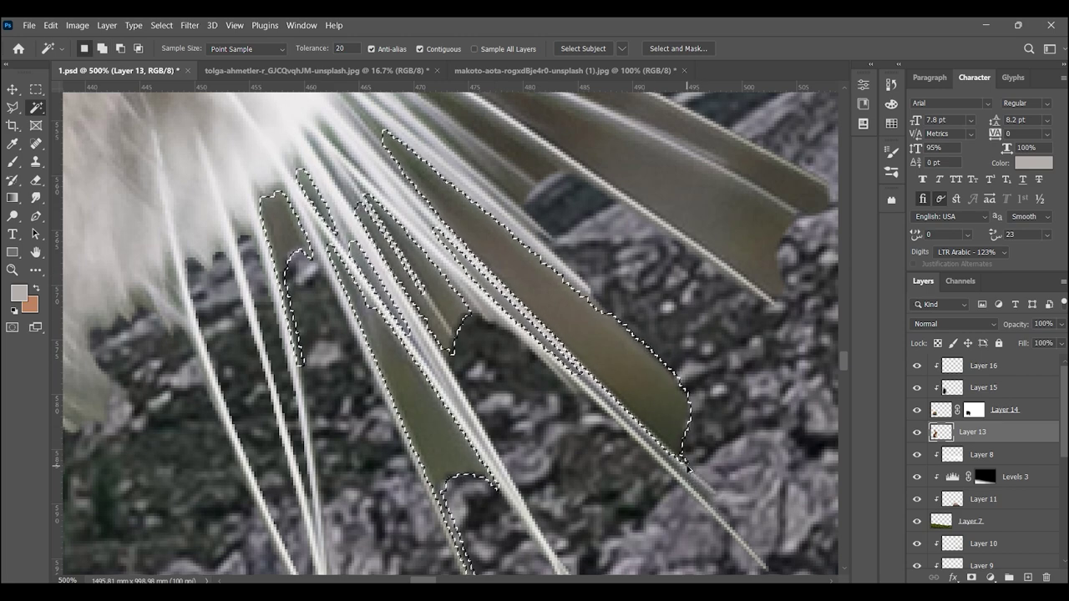
# - Add the olive gaps around the upper-right whiskers to the selection
pyautogui.moveTo(688, 470); pyautogui.dragTo(654, 585)
pyautogui.keyDown('shift'); pyautogui.click(635, 334); pyautogui.keyUp('shift')
pyautogui.keyDown('shift'); pyautogui.click(675, 305); pyautogui.keyUp('shift')
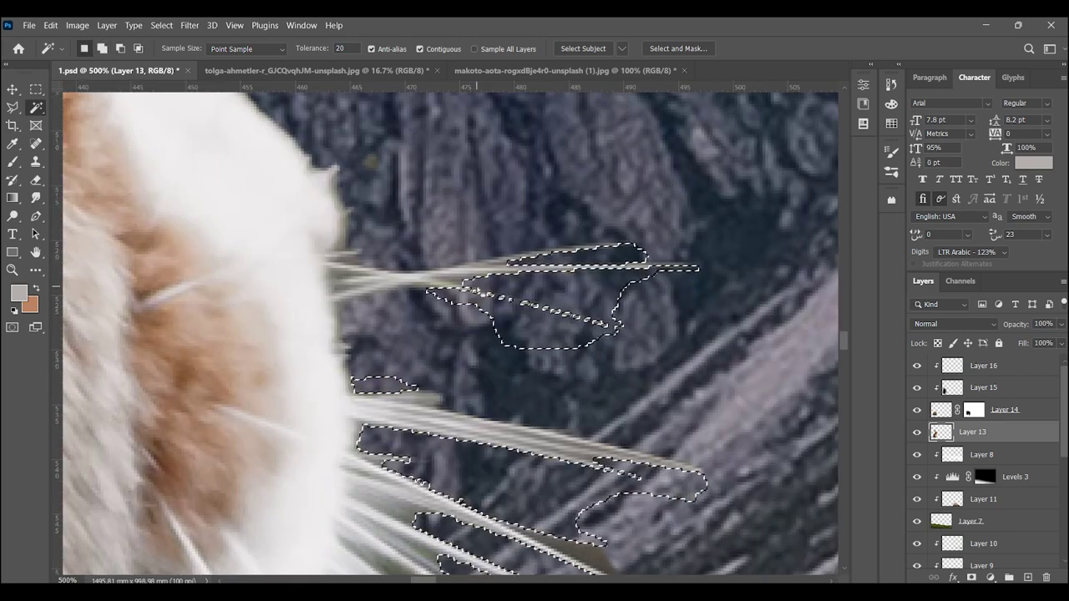
pyautogui.click(509, 351)
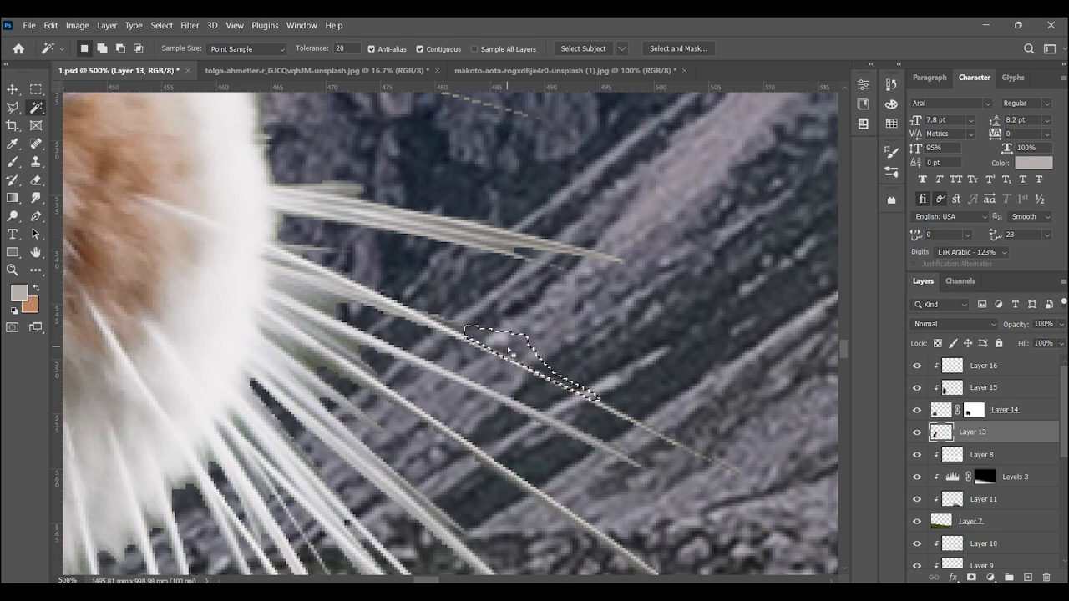
pyautogui.click(513, 401)
pyautogui.keyDown('shift'); pyautogui.click(501, 250); pyautogui.keyUp('shift')
pyautogui.click(28, 91)
# - Erase the leftover stray whisker fragments with a small Eraser
pyautogui.scroll(-2, 335, 316)
pyautogui.press('e')
pyautogui.scroll(2, 335, 316)
pyautogui.scroll(2, 335, 316)
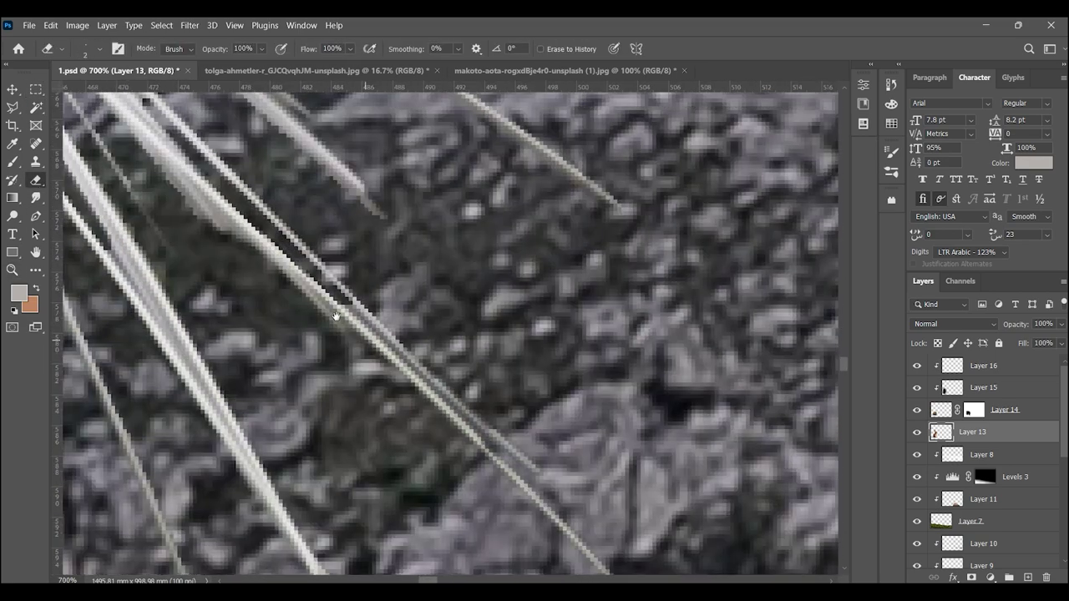
pyautogui.scroll(2, 464, 416)
pyautogui.scroll(2, 316, 212)
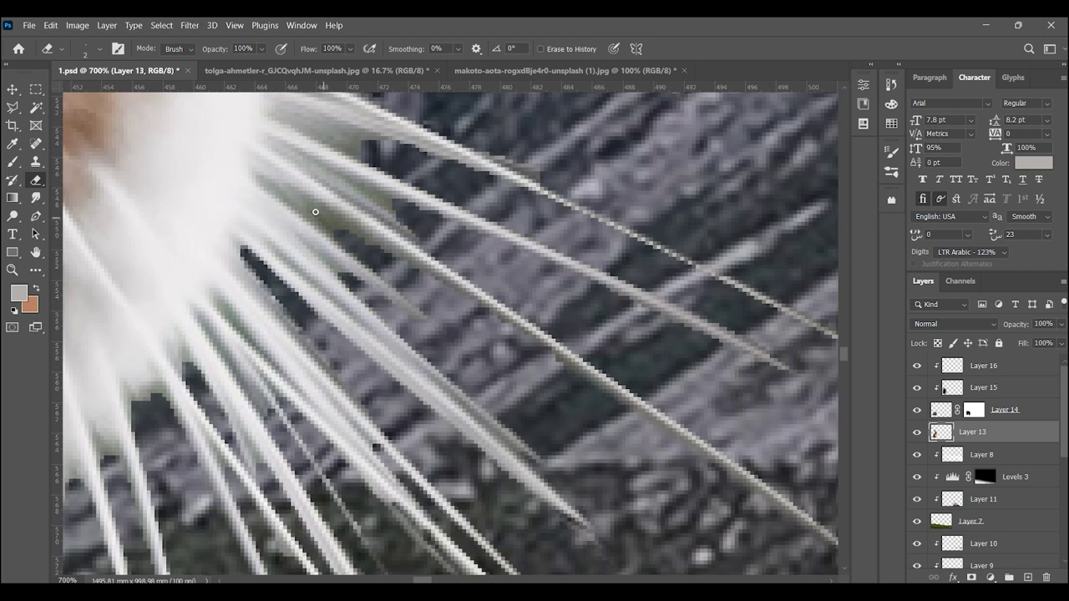
pyautogui.scroll(2, 369, 195)
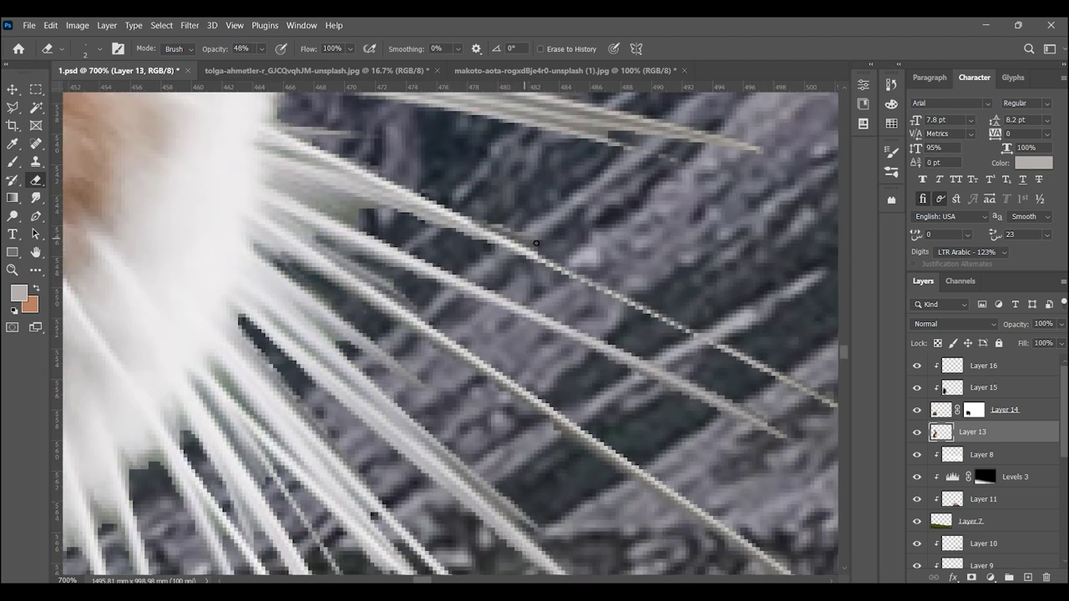
pyautogui.scroll(2, 662, 354)
pyautogui.moveTo(410, 274); pyautogui.dragTo(390, 460)
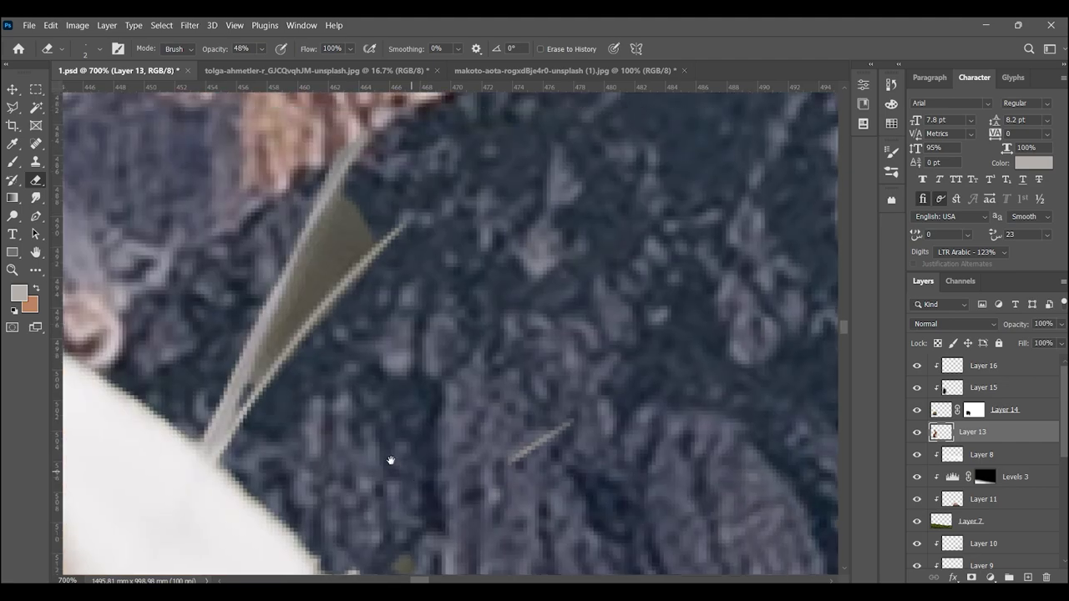
pyautogui.moveTo(303, 306); pyautogui.dragTo(347, 199)
pyautogui.moveTo(572, 422); pyautogui.dragTo(507, 466)
pyautogui.press('z')
pyautogui.moveTo(271, 432)
pyautogui.mouseDown()
pyautogui.moveTo(209, 433)
pyautogui.moveTo(270, 432)
pyautogui.moveTo(441, 297)
pyautogui.mouseUp()
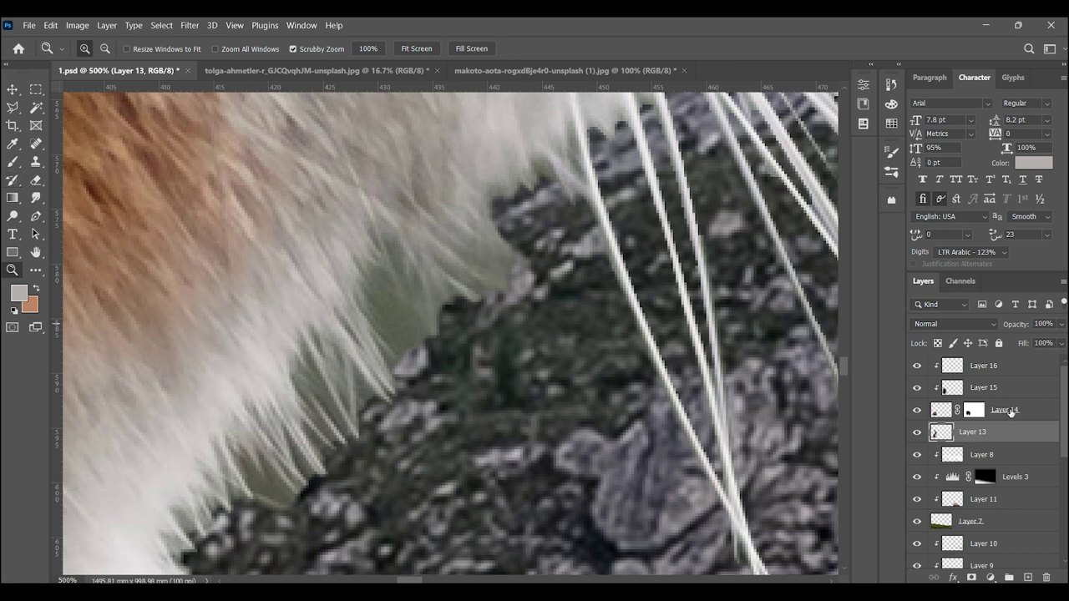
# - On a new layer above Layer 16, draw a tapered strand outline and fill it black (000000)
pyautogui.click(992, 368)
pyautogui.click(1026, 577)
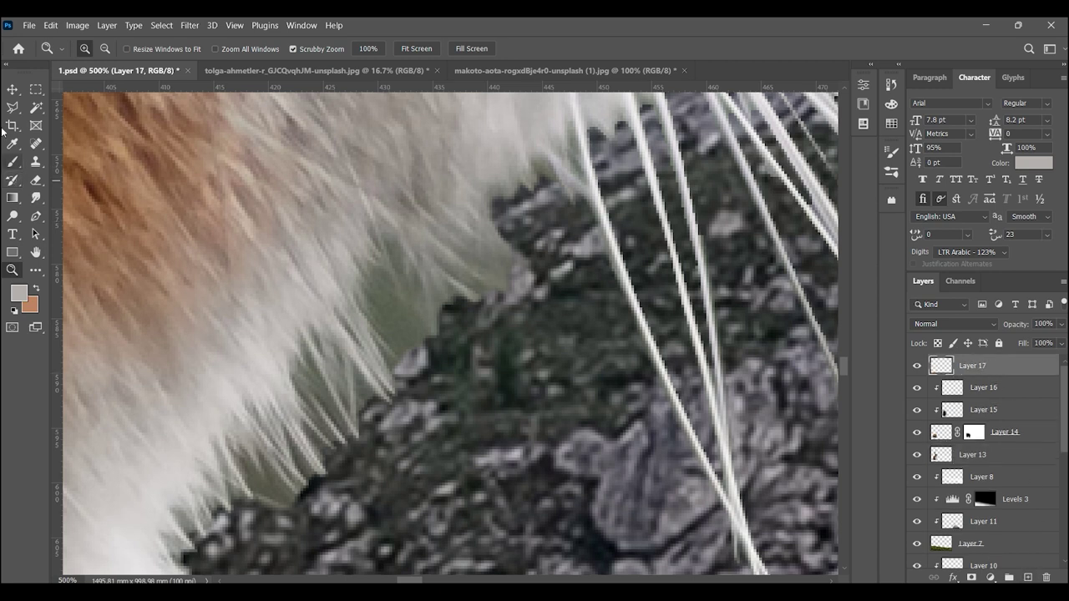
pyautogui.click(11, 107)
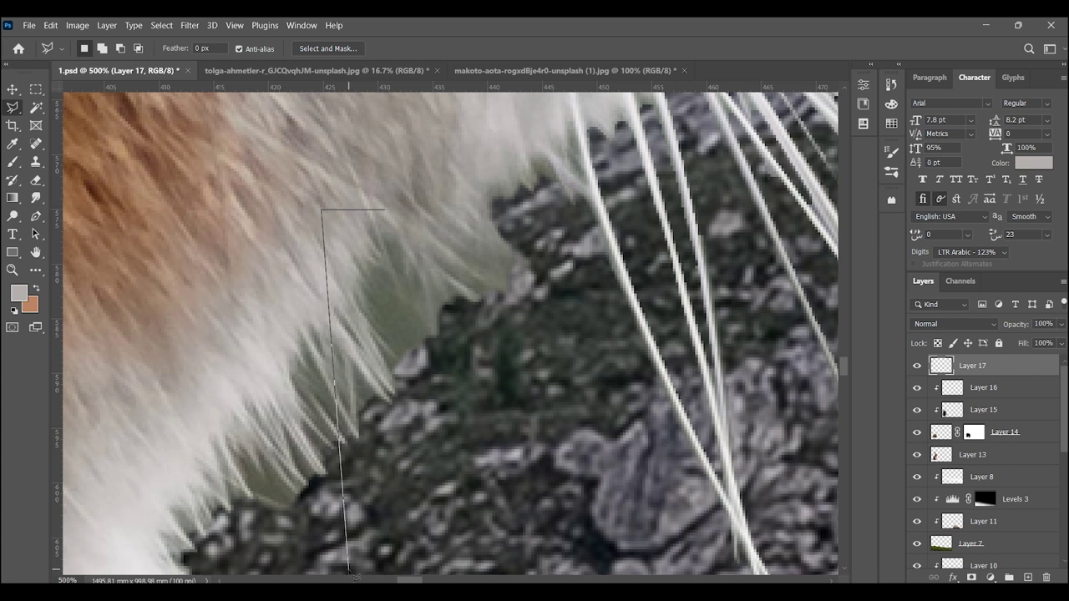
pyautogui.click(380, 212)
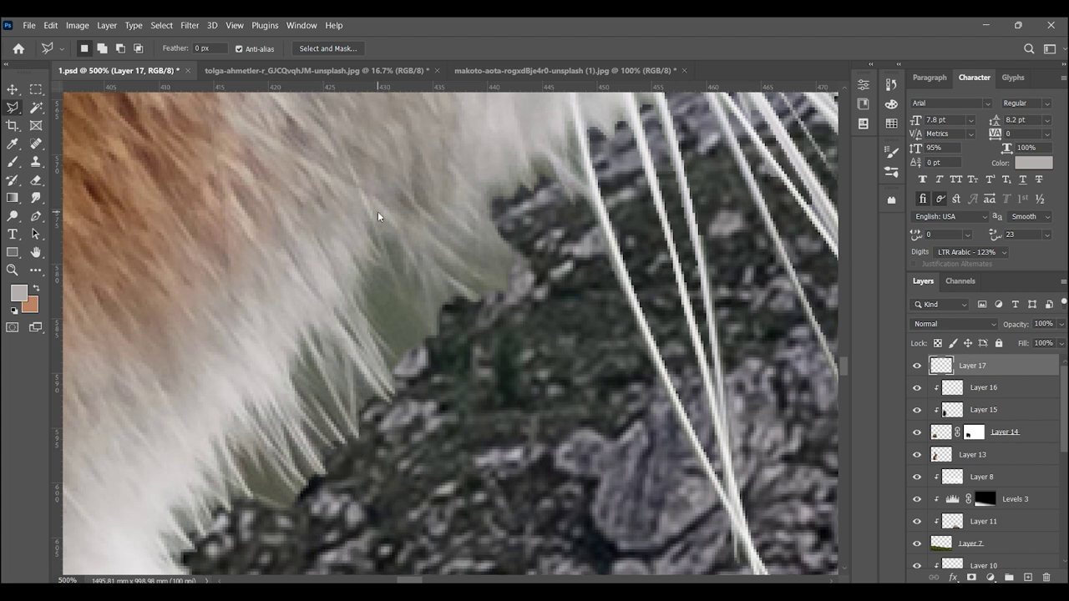
pyautogui.moveTo(422, 330); pyautogui.dragTo(420, 261)
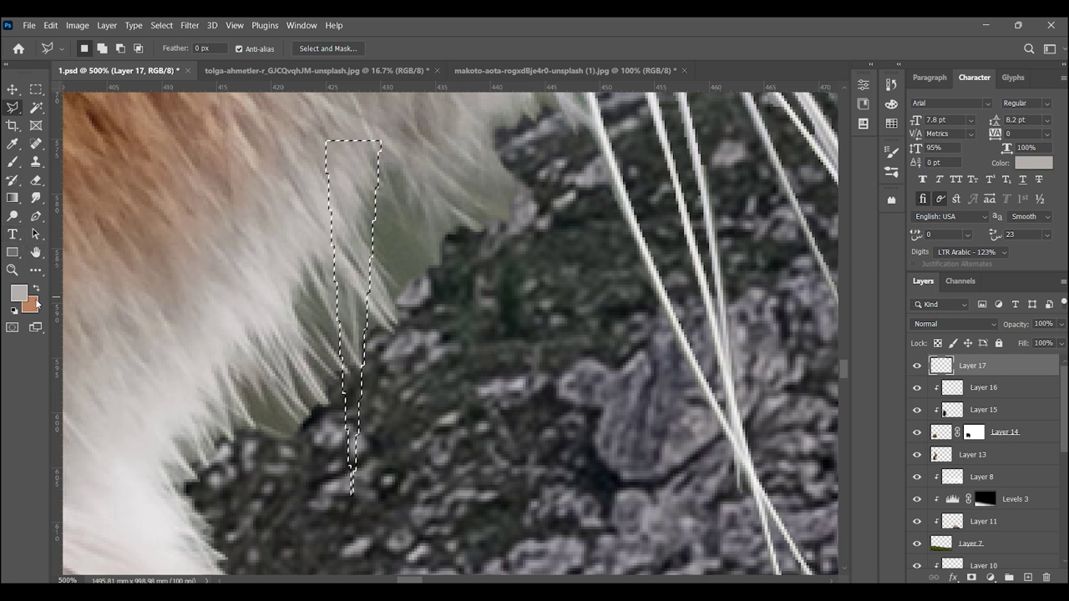
pyautogui.click(19, 293)
pyautogui.write('000000')
pyautogui.click(975, 209)
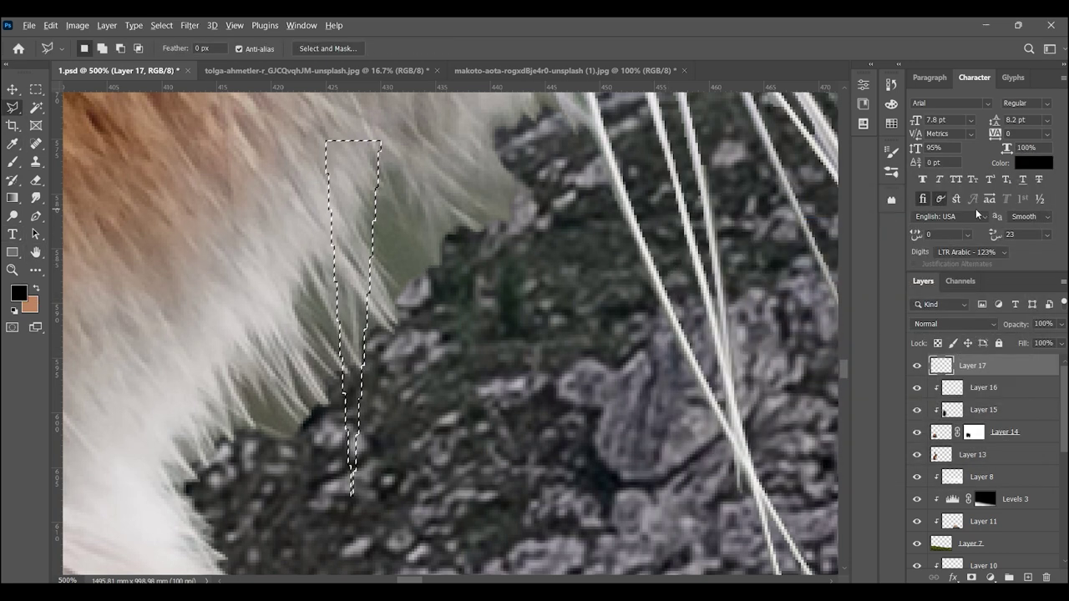
pyautogui.hotkey('alt', 'BackSpace')
# - Define the strand as a brush preset named 'hair', then deselect and delete the temporary layer
pyautogui.click(50, 25)
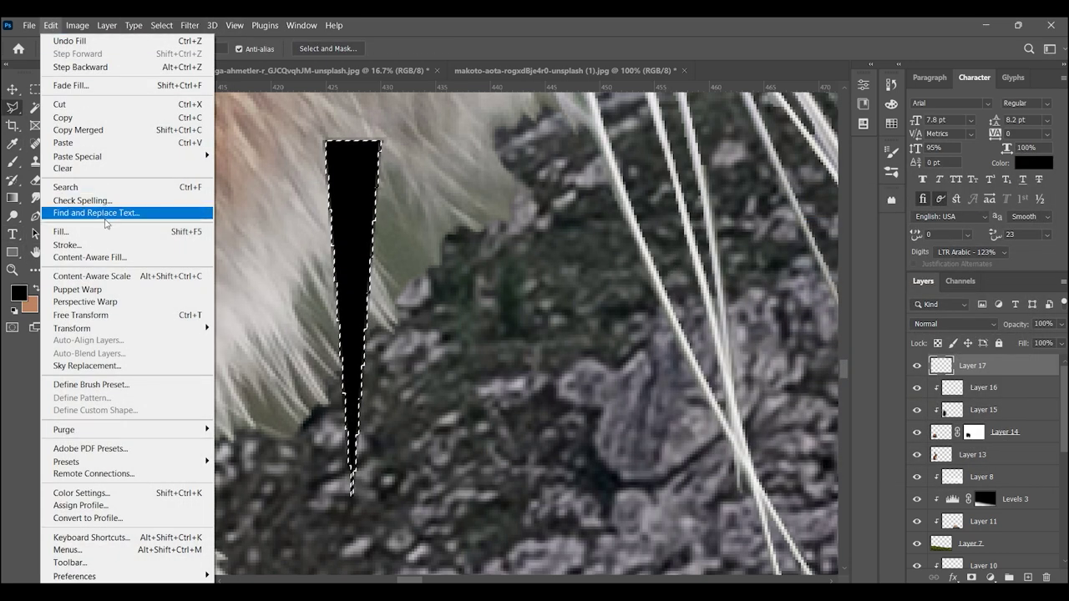
pyautogui.click(146, 385)
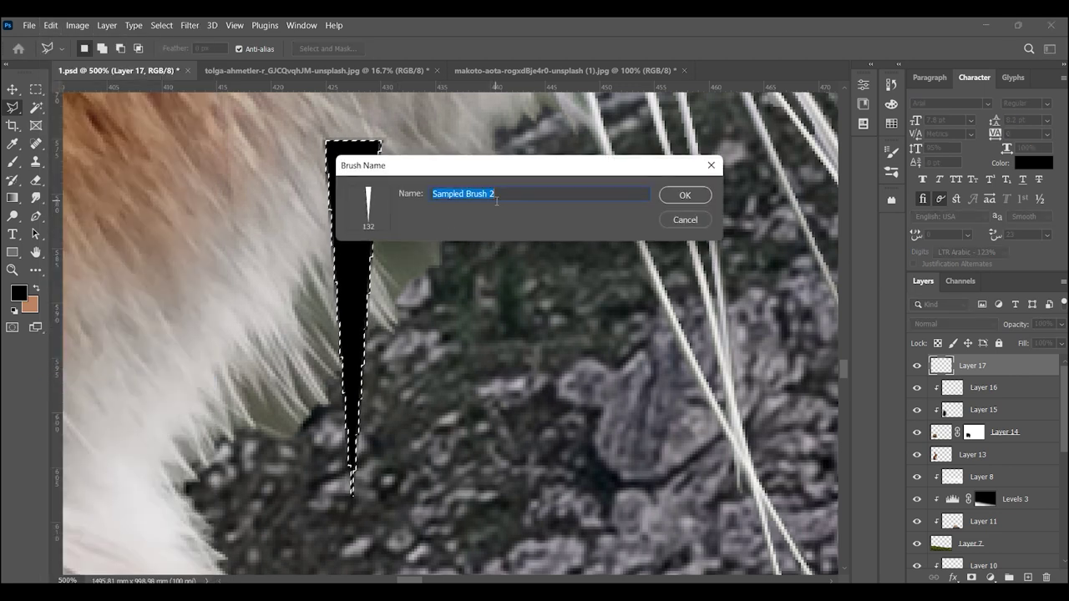
pyautogui.moveTo(501, 195); pyautogui.dragTo(436, 205)
pyautogui.write('hair')
pyautogui.press('Return')
pyautogui.press('b')
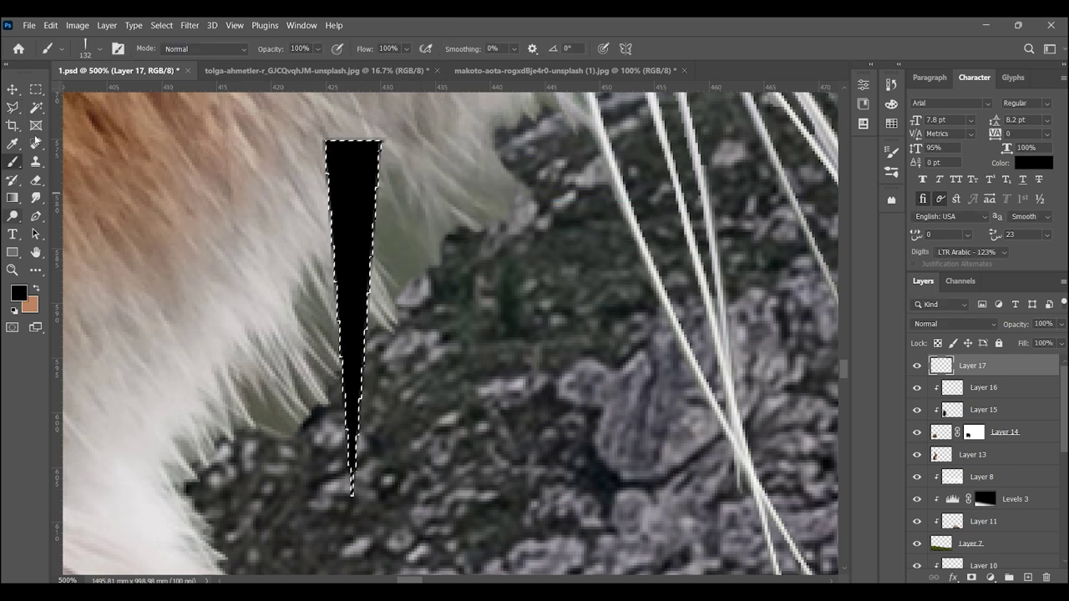
pyautogui.click(36, 89)
pyautogui.hotkey('ctrl', 'd')
pyautogui.press('Delete')
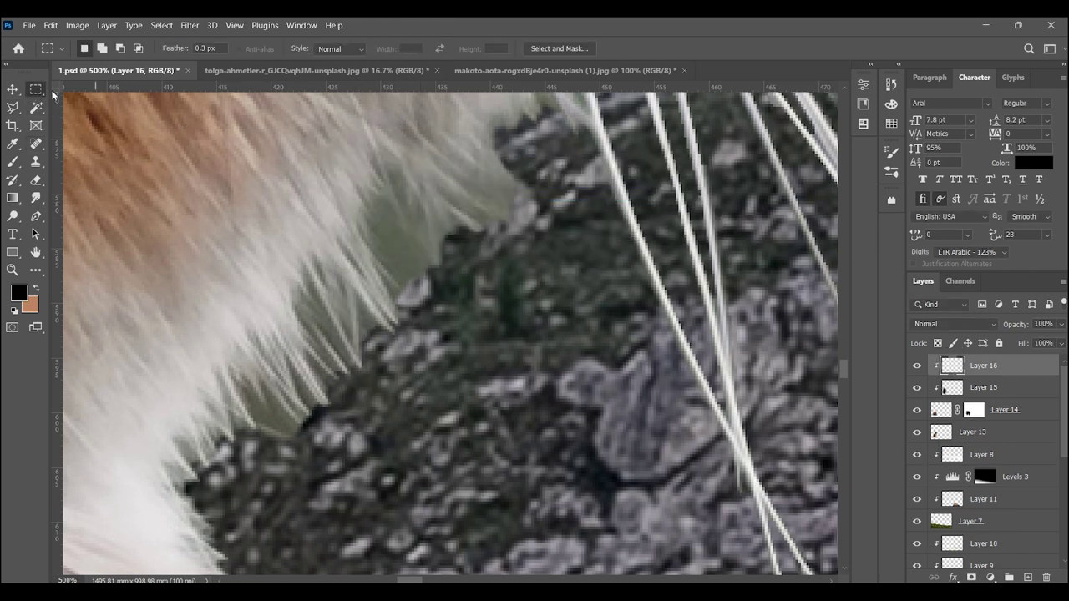
# - Configure the fur brush: 10% spacing, −145° angle, 77% size jitter and 6% angle jitter
pyautogui.click(13, 165)
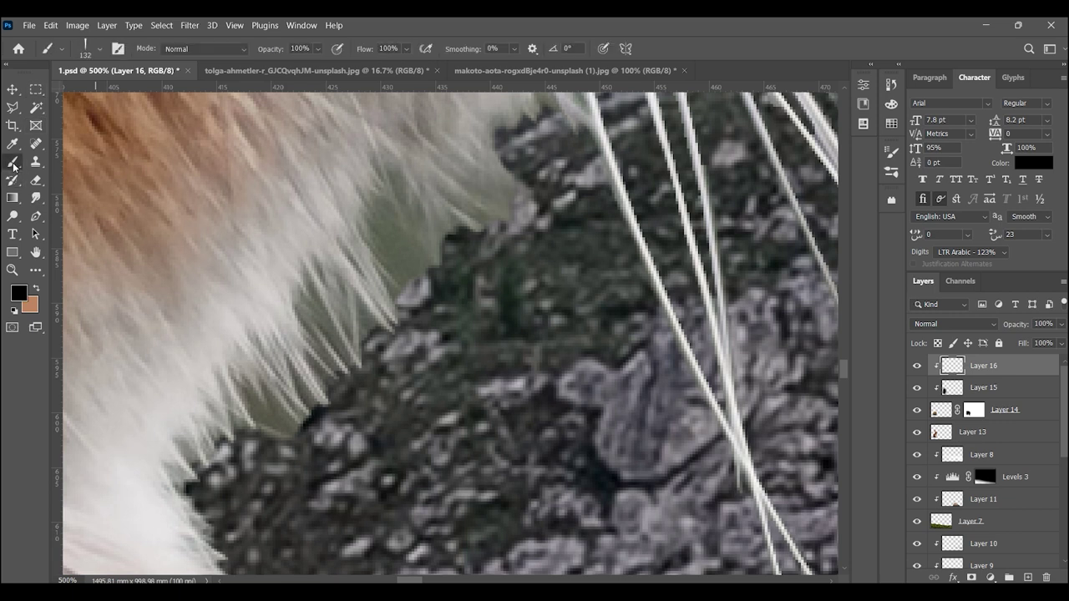
pyautogui.click(95, 53)
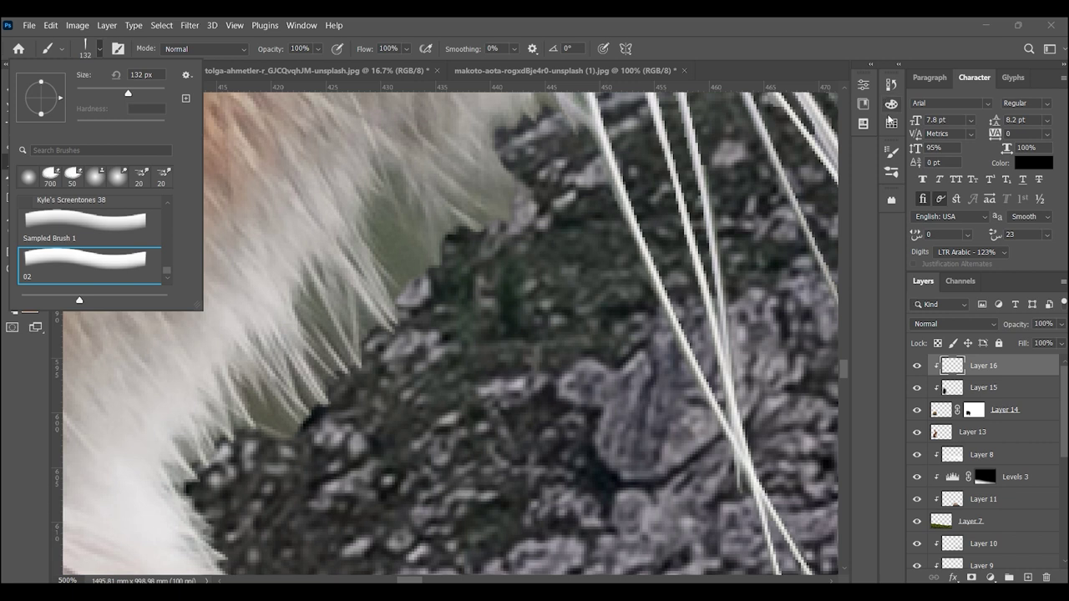
pyautogui.click(891, 173)
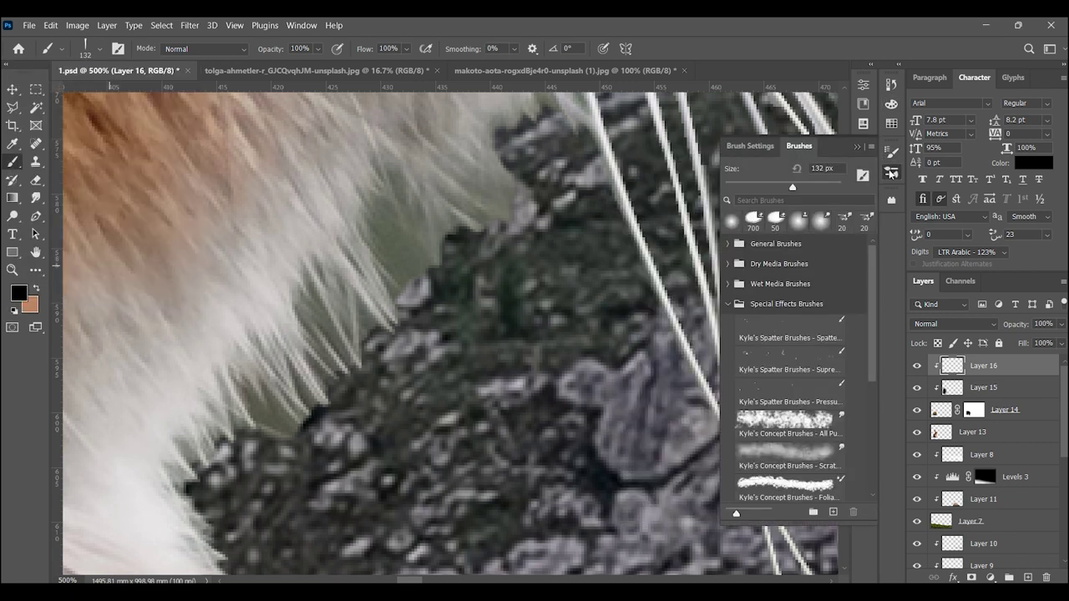
pyautogui.click(891, 152)
pyautogui.moveTo(807, 284)
pyautogui.mouseDown()
pyautogui.moveTo(743, 284)
pyautogui.moveTo(769, 285)
pyautogui.mouseUp()
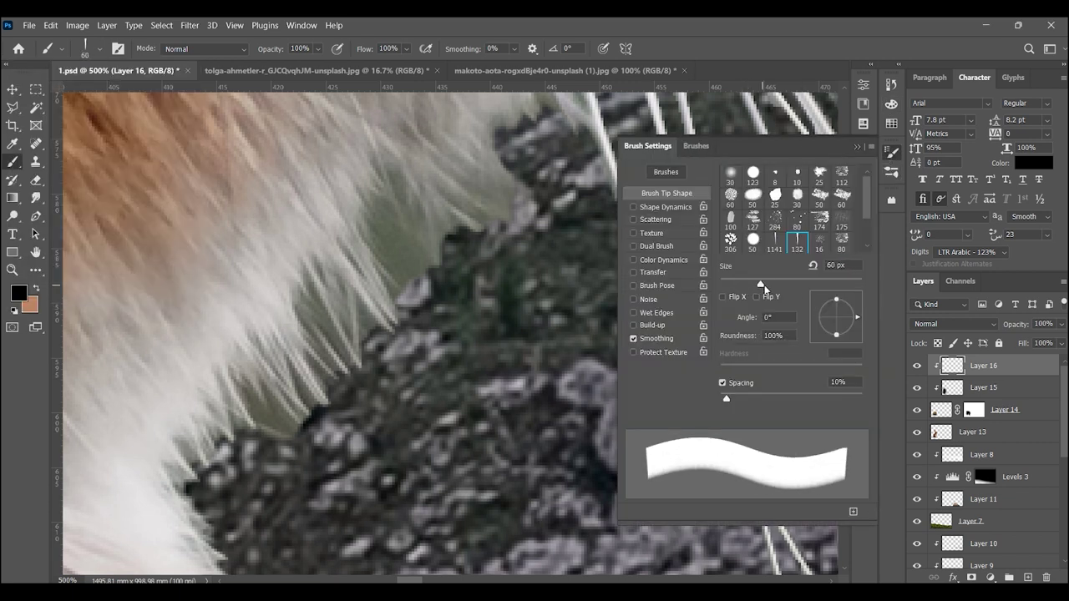
pyautogui.click(651, 208)
pyautogui.moveTo(722, 189); pyautogui.dragTo(827, 188)
pyautogui.click(730, 230)
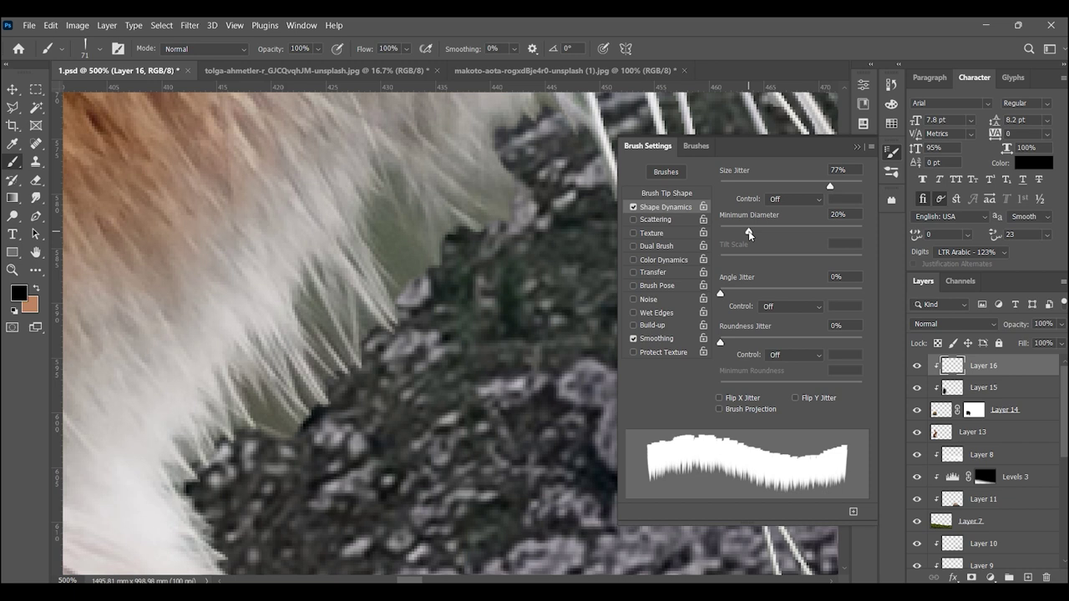
pyautogui.moveTo(727, 292); pyautogui.dragTo(730, 292)
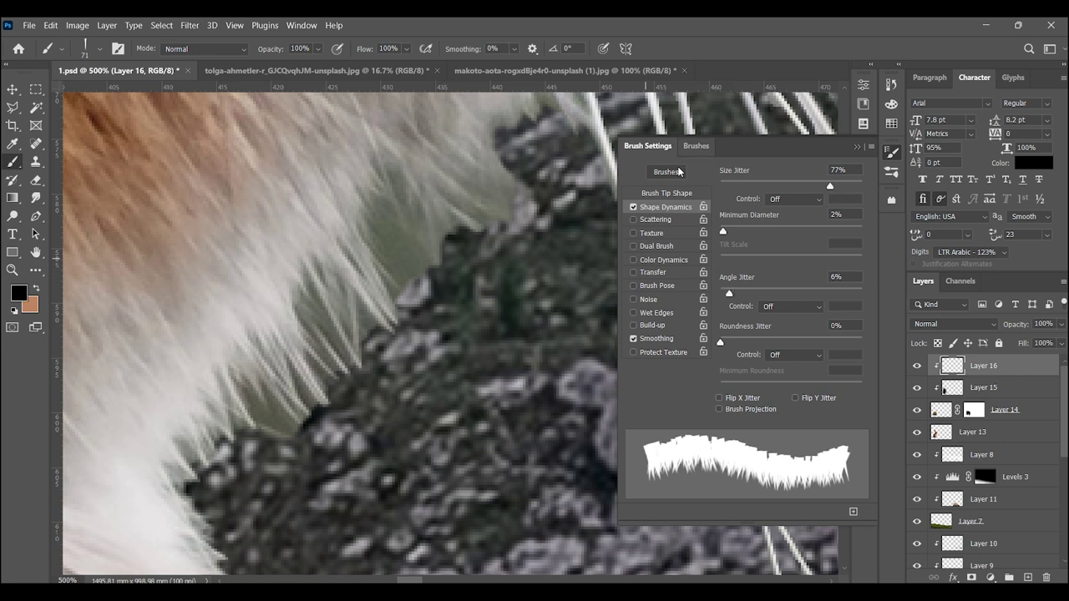
pyautogui.click(692, 193)
pyautogui.moveTo(851, 331)
pyautogui.mouseDown()
pyautogui.moveTo(771, 324)
pyautogui.moveTo(770, 368)
pyautogui.mouseUp()
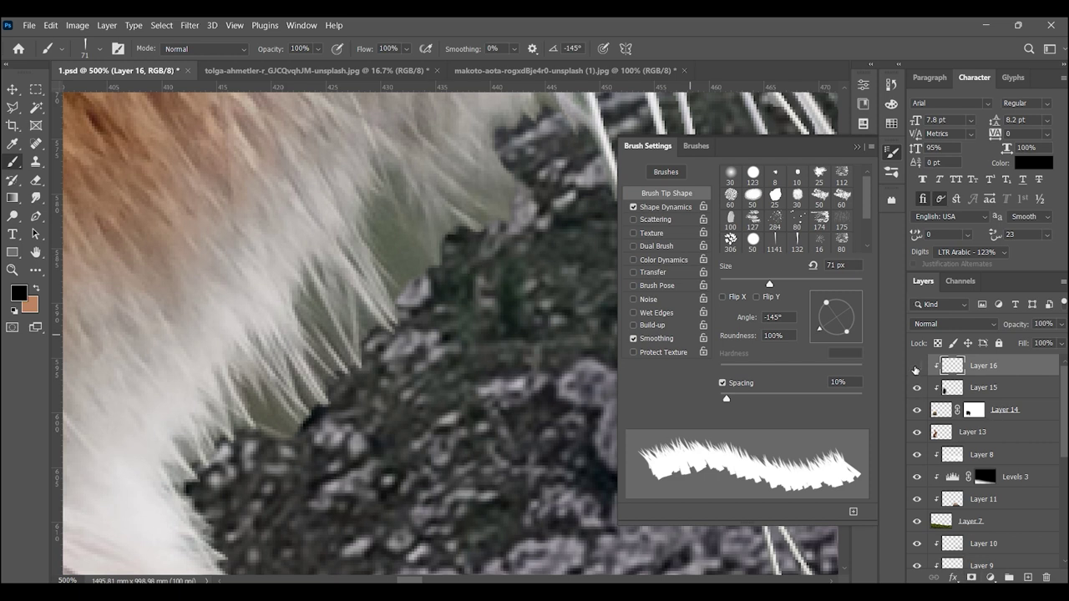
# - Delete Layer 16, add a layer mask to Layer 13, and set the foreground to black
pyautogui.press('Delete')
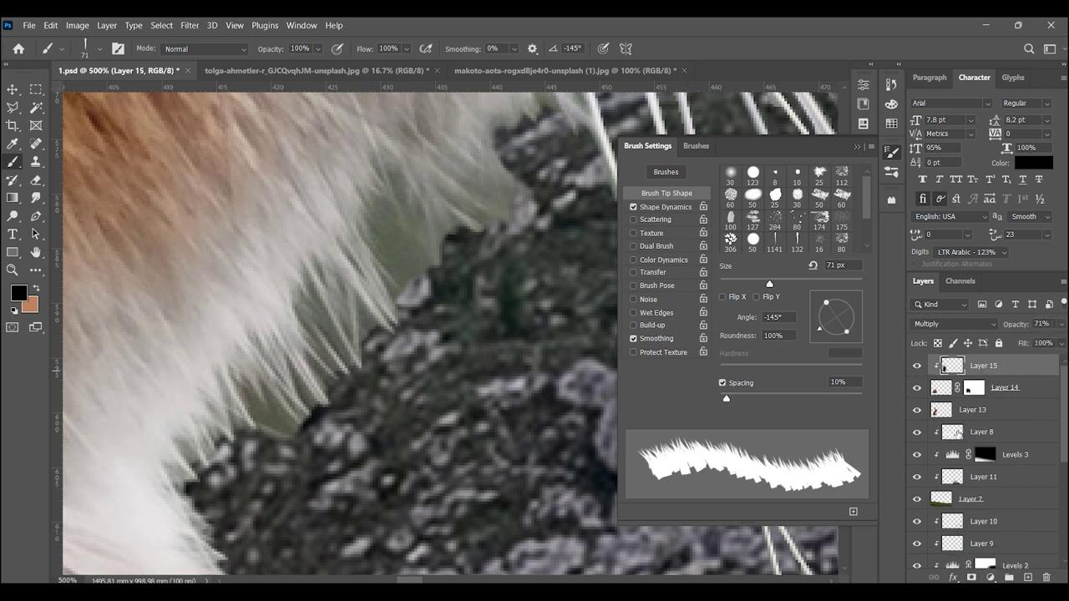
pyautogui.click(971, 409)
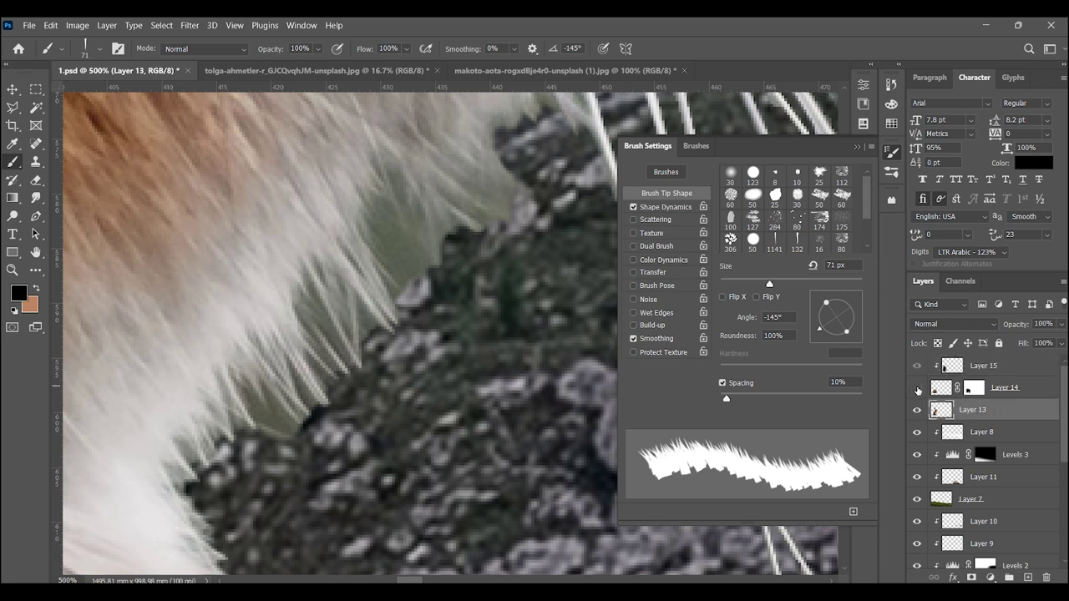
pyautogui.click(973, 409)
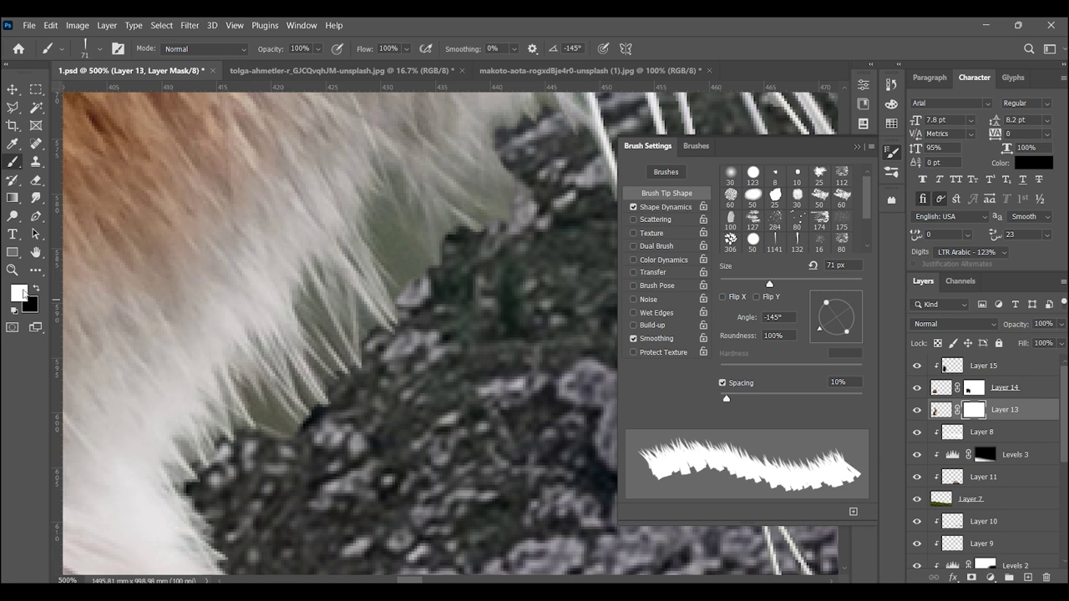
pyautogui.click(20, 293)
pyautogui.write('000000')
pyautogui.click(993, 209)
# - Mask the harsh fur tips at 48% opacity and 45 px, rotating the brush tip to −132°
pyautogui.moveTo(405, 284)
pyautogui.mouseDown()
pyautogui.moveTo(422, 304)
pyautogui.moveTo(490, 253)
pyautogui.mouseUp()
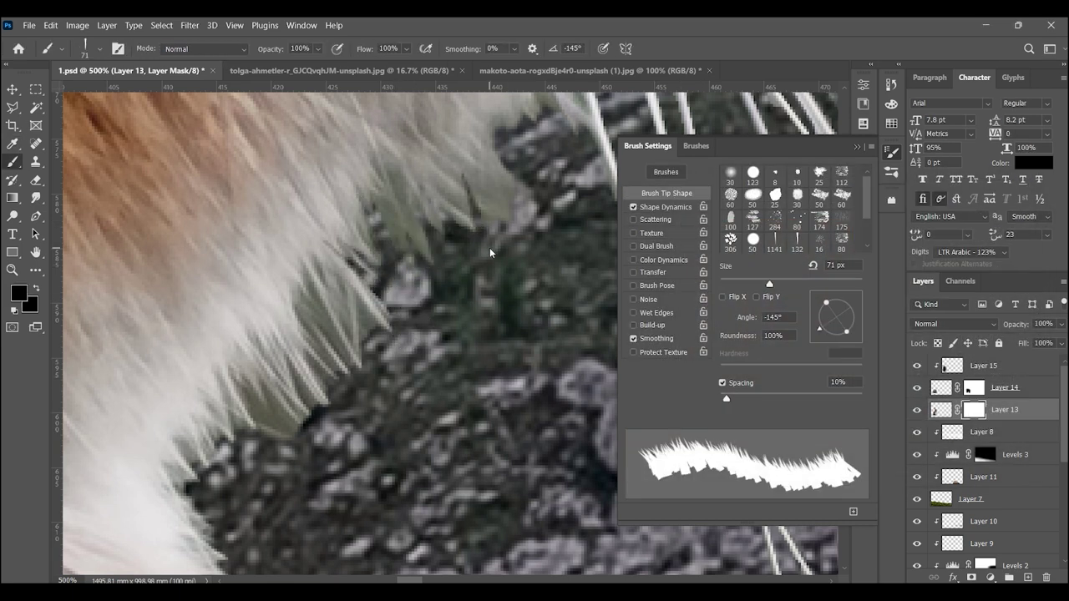
pyautogui.click(318, 49)
pyautogui.click(299, 65)
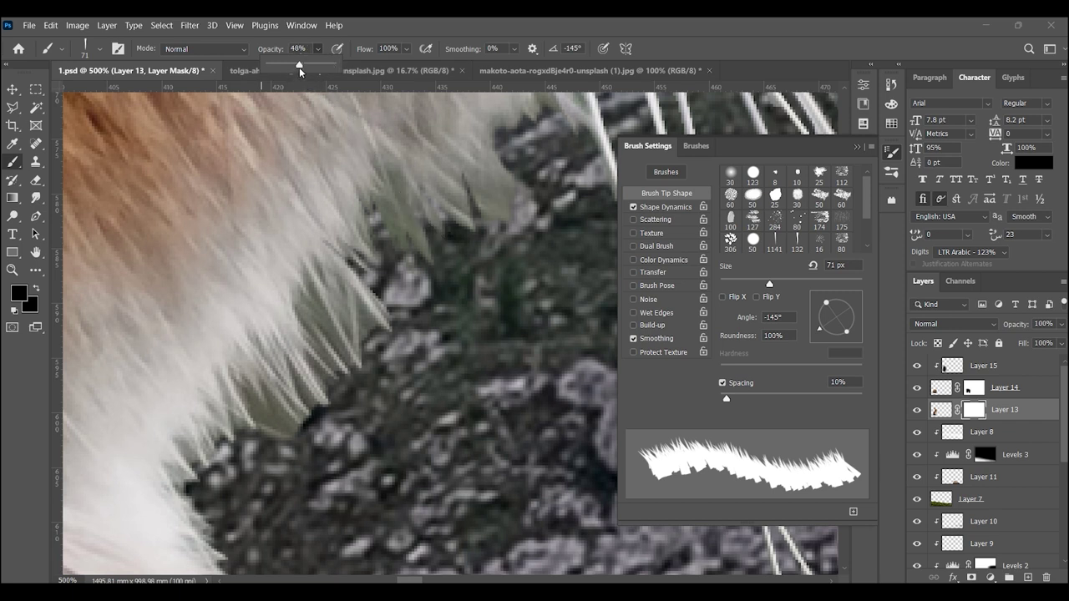
pyautogui.moveTo(506, 226); pyautogui.dragTo(518, 201)
pyautogui.press('[')
pyautogui.press('[')
pyautogui.press('[')
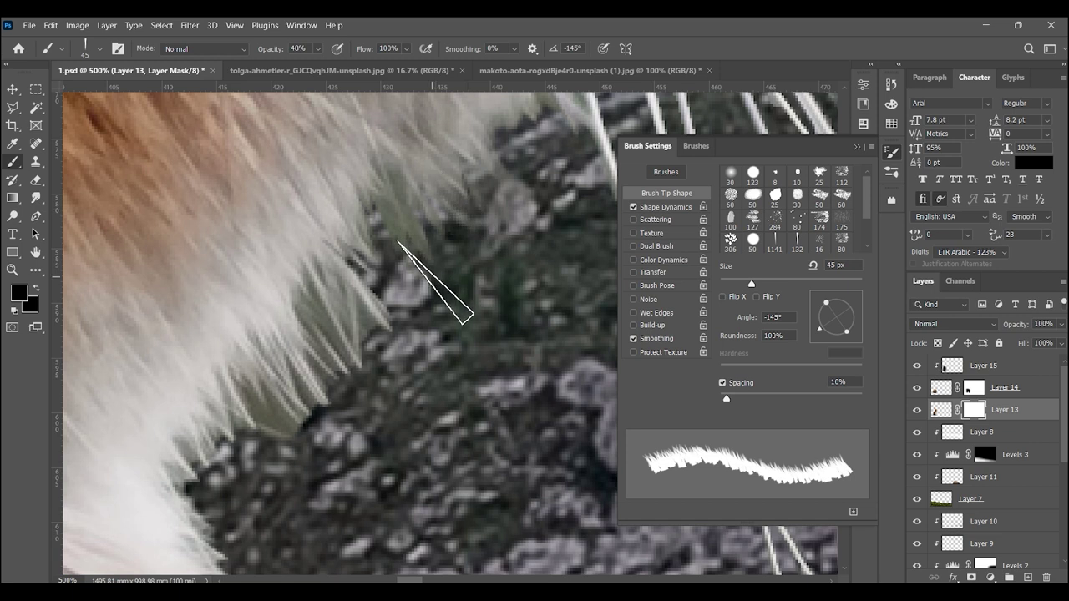
pyautogui.moveTo(417, 250)
pyautogui.mouseDown()
pyautogui.moveTo(353, 351)
pyautogui.moveTo(464, 209)
pyautogui.mouseUp()
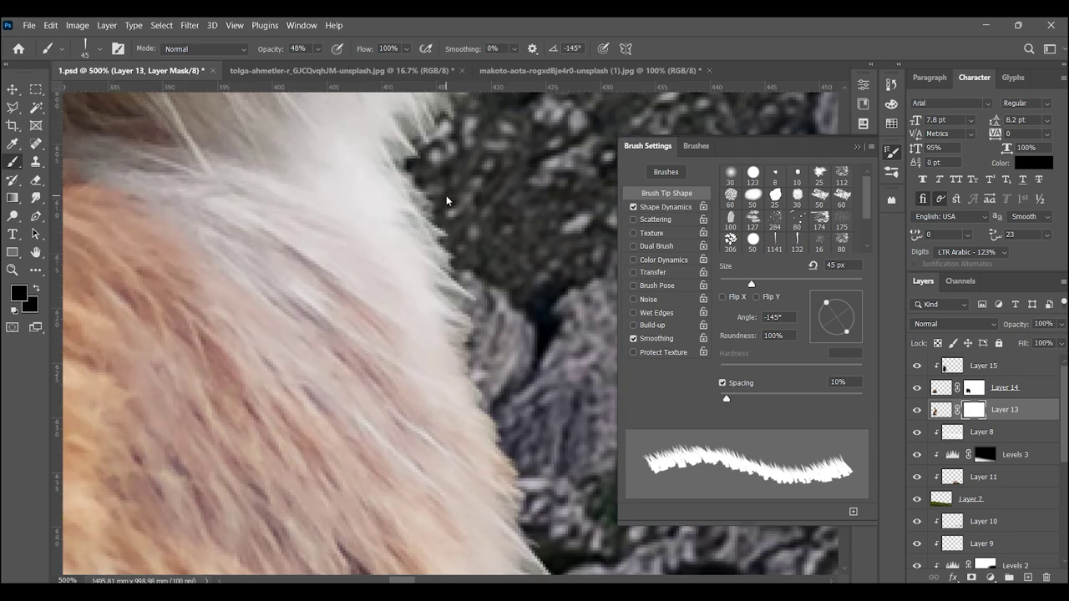
pyautogui.click(814, 320)
pyautogui.moveTo(814, 320); pyautogui.dragTo(830, 337)
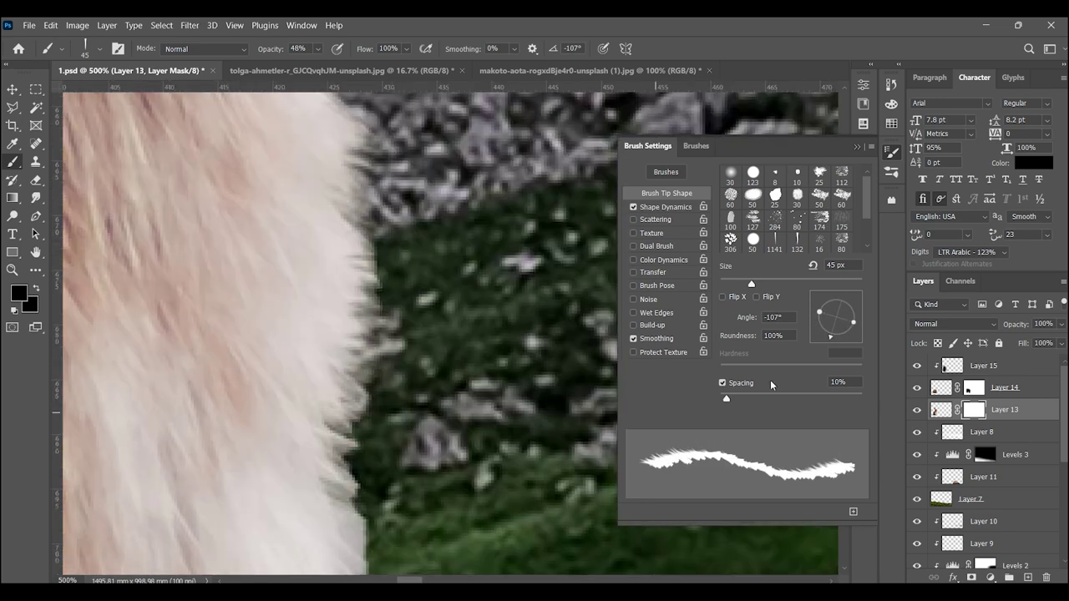
pyautogui.click(824, 331)
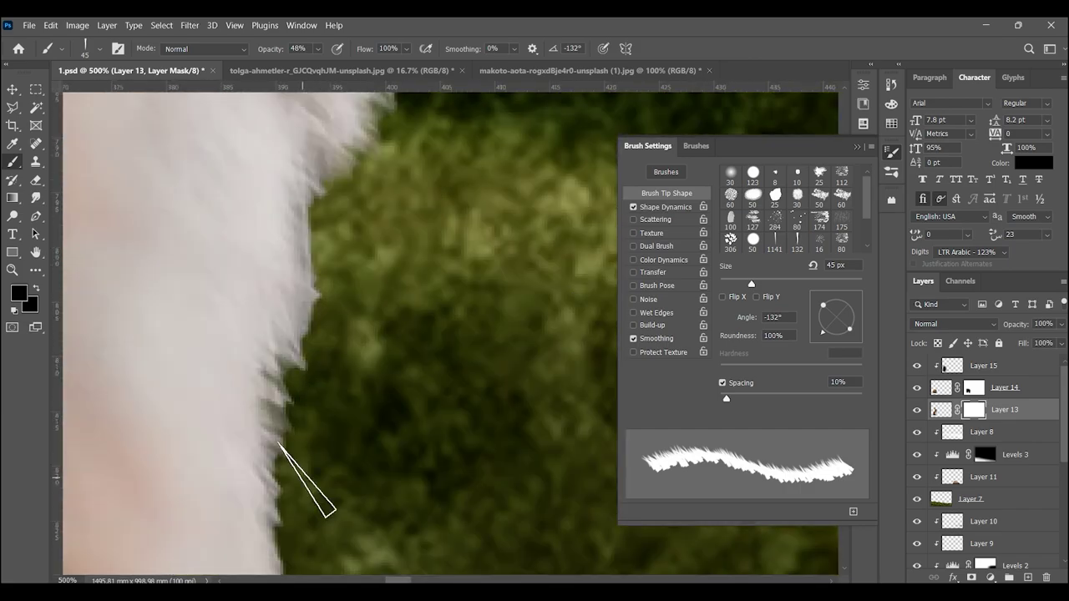
# - Keep masking fur along the rock boundary with the brush angle matched to the edge
pyautogui.press('z')
pyautogui.moveTo(417, 289)
pyautogui.mouseDown()
pyautogui.moveTo(354, 288)
pyautogui.moveTo(370, 317)
pyautogui.mouseUp()
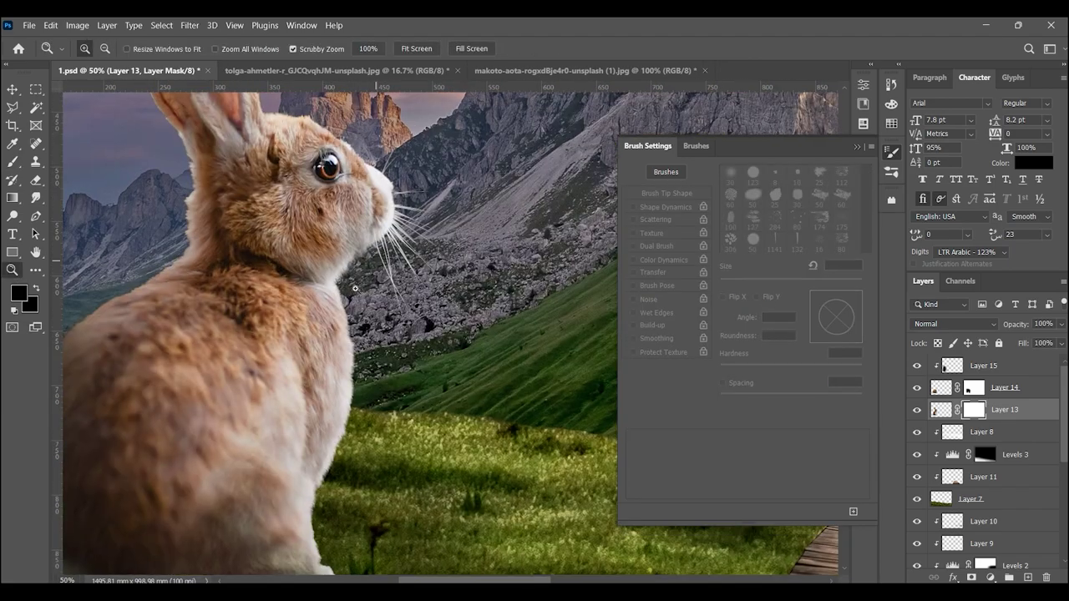
pyautogui.press('b')
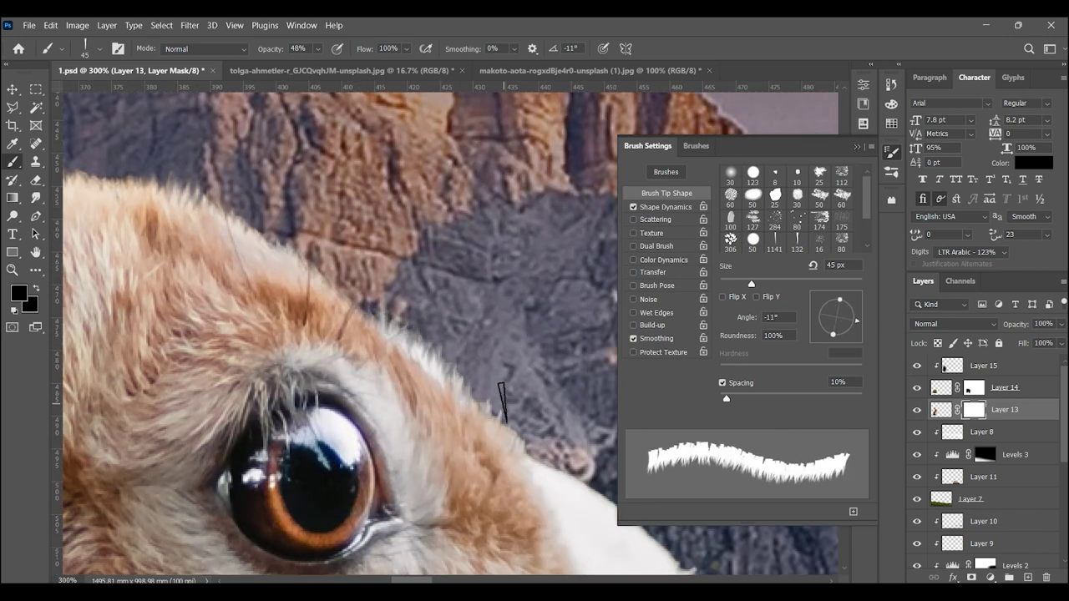
pyautogui.moveTo(501, 381)
pyautogui.mouseDown()
pyautogui.moveTo(382, 336)
pyautogui.moveTo(501, 359)
pyautogui.mouseUp()
pyautogui.moveTo(358, 334)
pyautogui.mouseDown()
pyautogui.moveTo(380, 263)
pyautogui.moveTo(131, 441)
pyautogui.mouseUp()
pyautogui.moveTo(836, 297)
pyautogui.mouseDown()
pyautogui.moveTo(852, 320)
pyautogui.moveTo(842, 299)
pyautogui.mouseUp()
pyautogui.moveTo(233, 404); pyautogui.dragTo(363, 184)
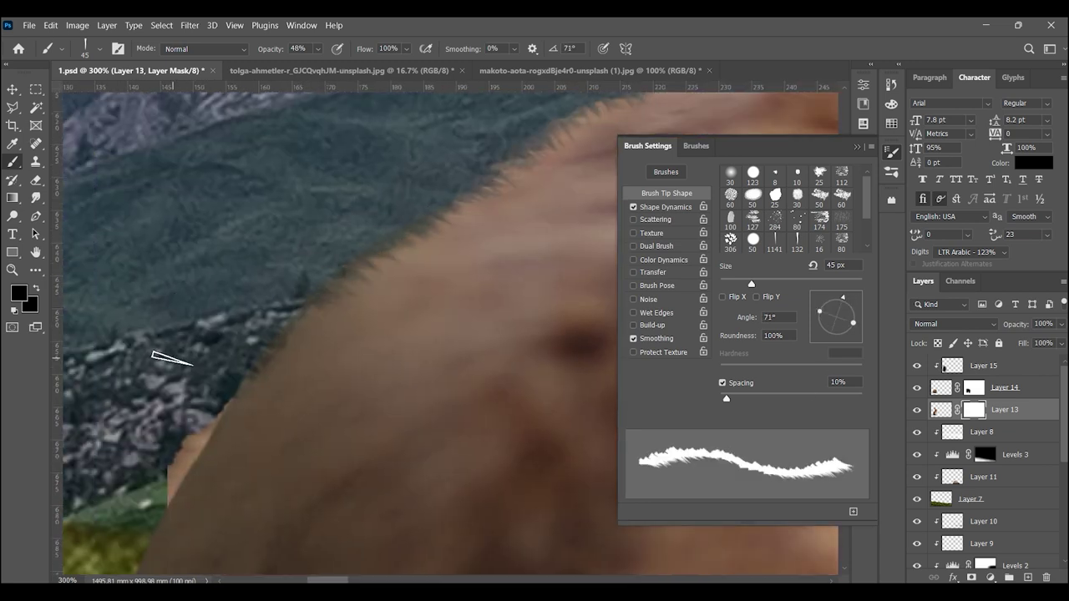
pyautogui.press('z')
pyautogui.keyDown('alt'); pyautogui.click(358, 275); pyautogui.keyUp('alt')
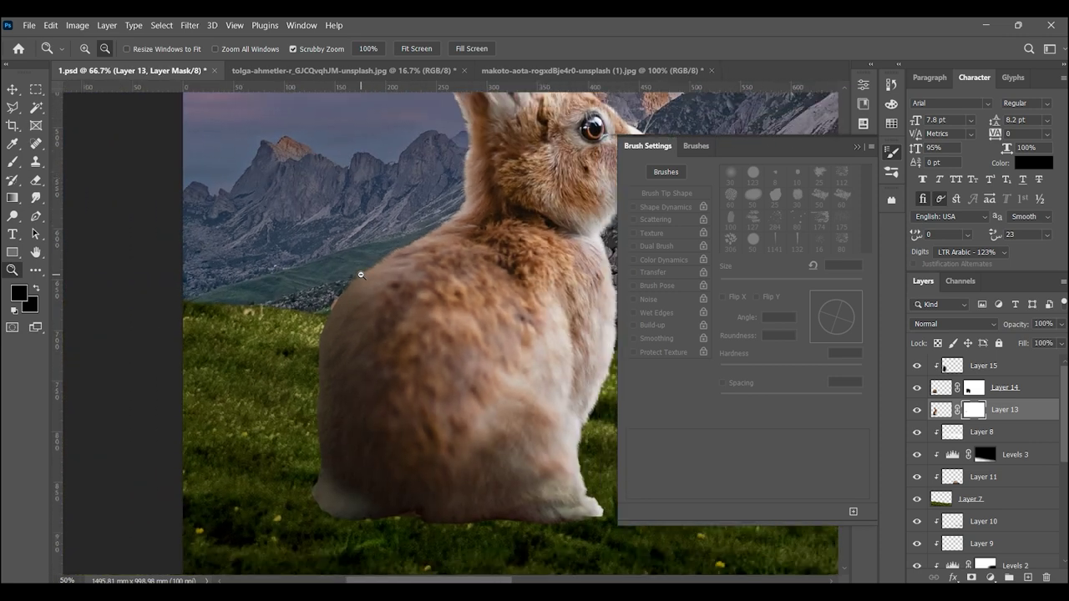
# - Merge Layers 13, 14 and 15 into a single Layer 15
pyautogui.keyDown('alt'); pyautogui.click(436, 253); pyautogui.keyUp('alt')
pyautogui.click(856, 148)
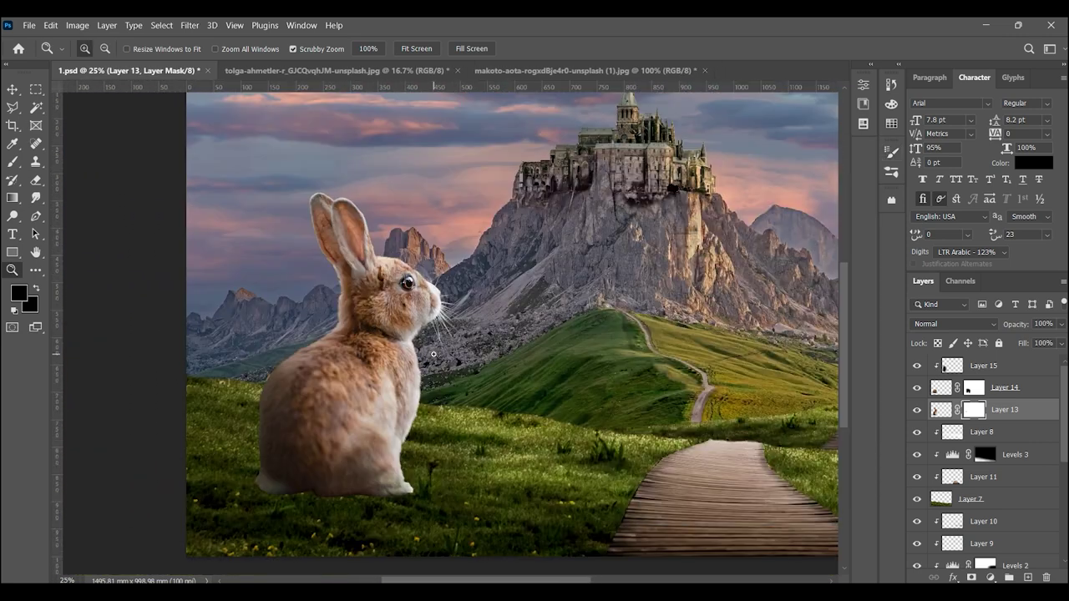
pyautogui.keyDown('shift'); pyautogui.click(996, 365); pyautogui.keyUp('shift')
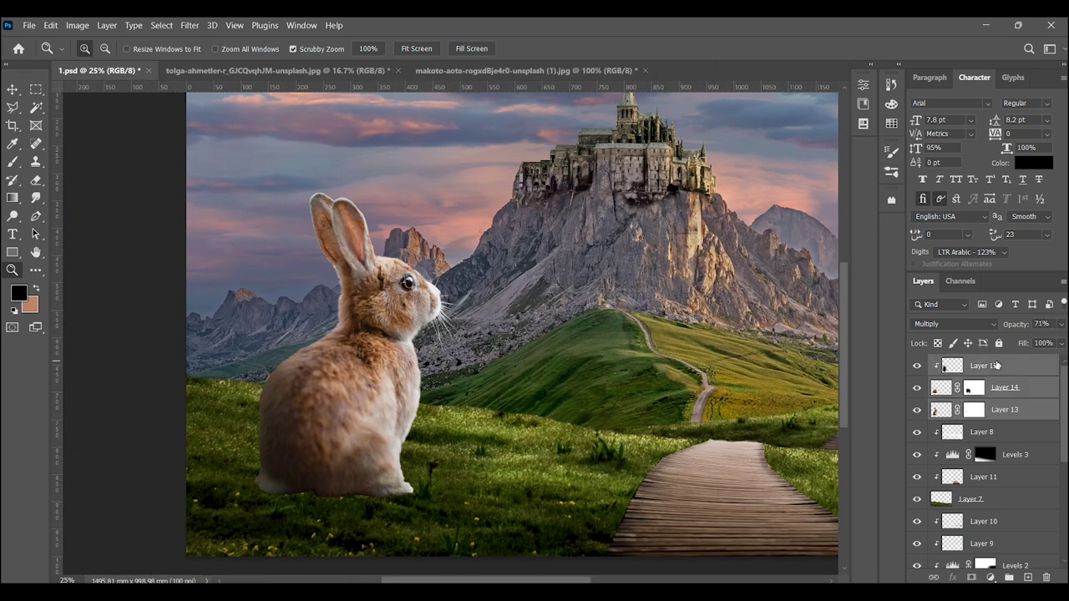
pyautogui.click(917, 388)
pyautogui.hotkey('ctrl', 'e')
pyautogui.moveTo(202, 493); pyautogui.dragTo(307, 401)
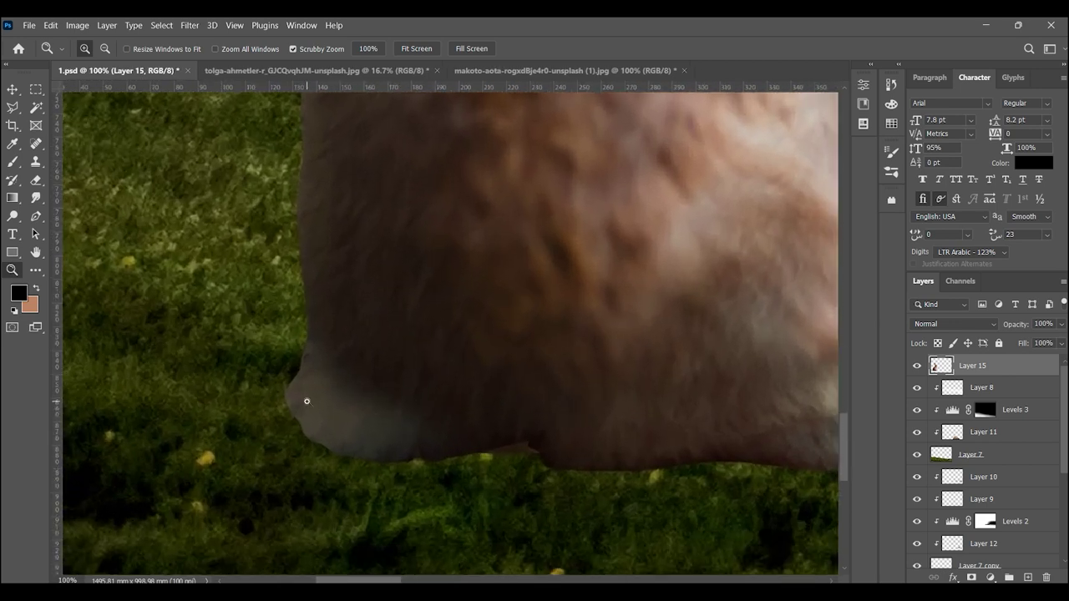
pyautogui.click(306, 401)
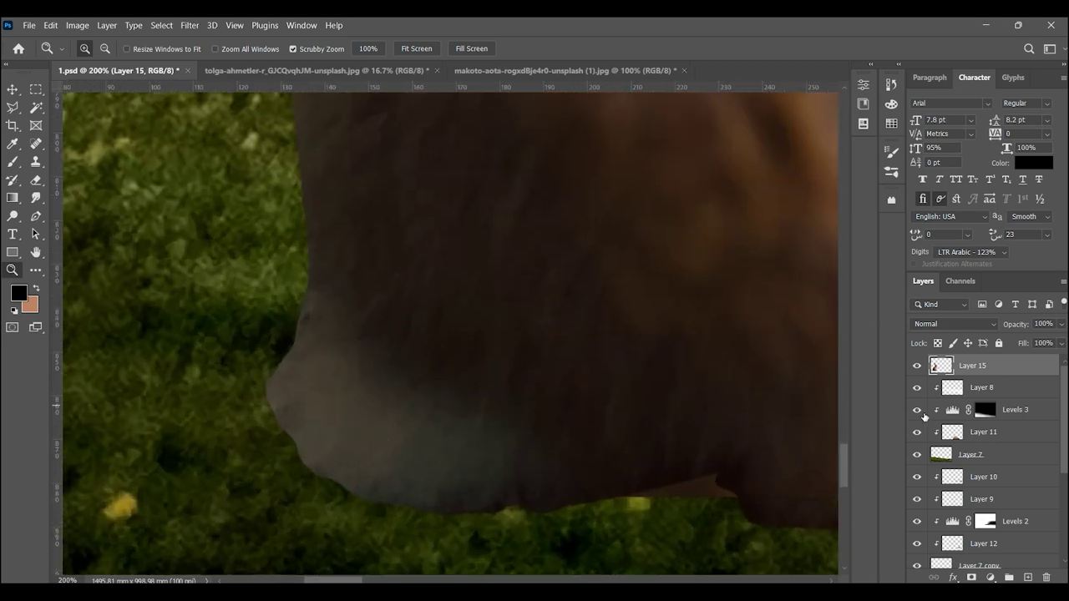
# - Add a new layer clipped to Layer 15 and choose the Soft Round brush
pyautogui.click(1026, 577)
pyautogui.hotkey('ctrl', 'alt', 'g')
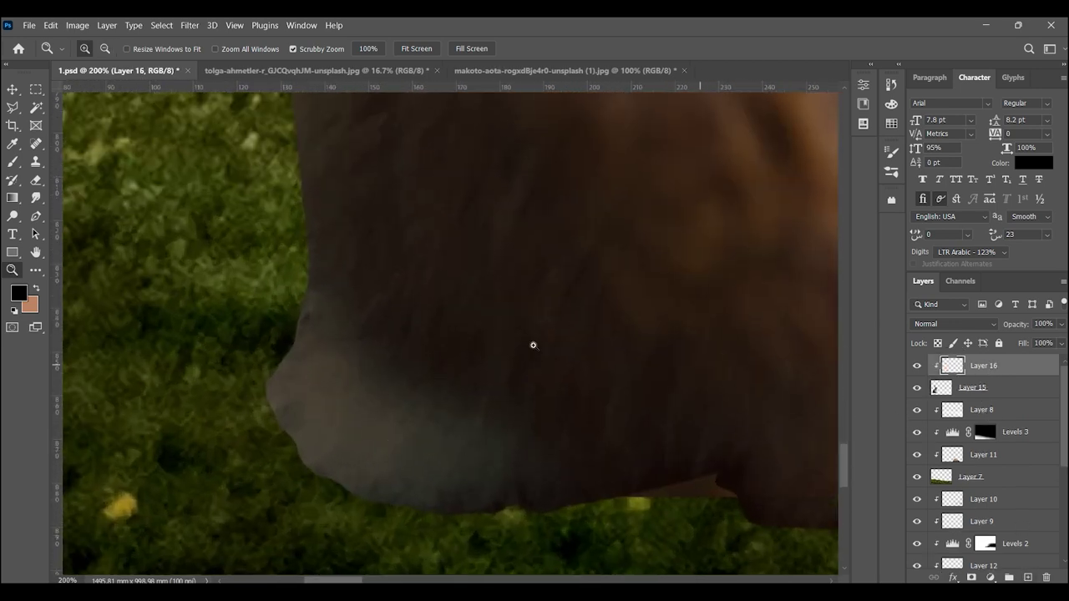
pyautogui.click(13, 161)
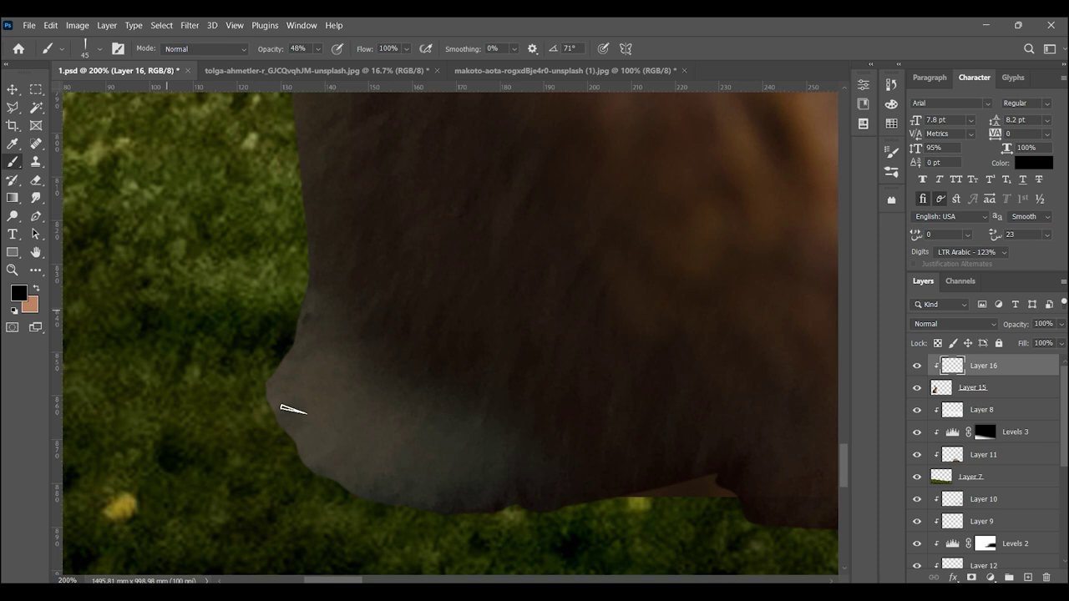
pyautogui.click(93, 50)
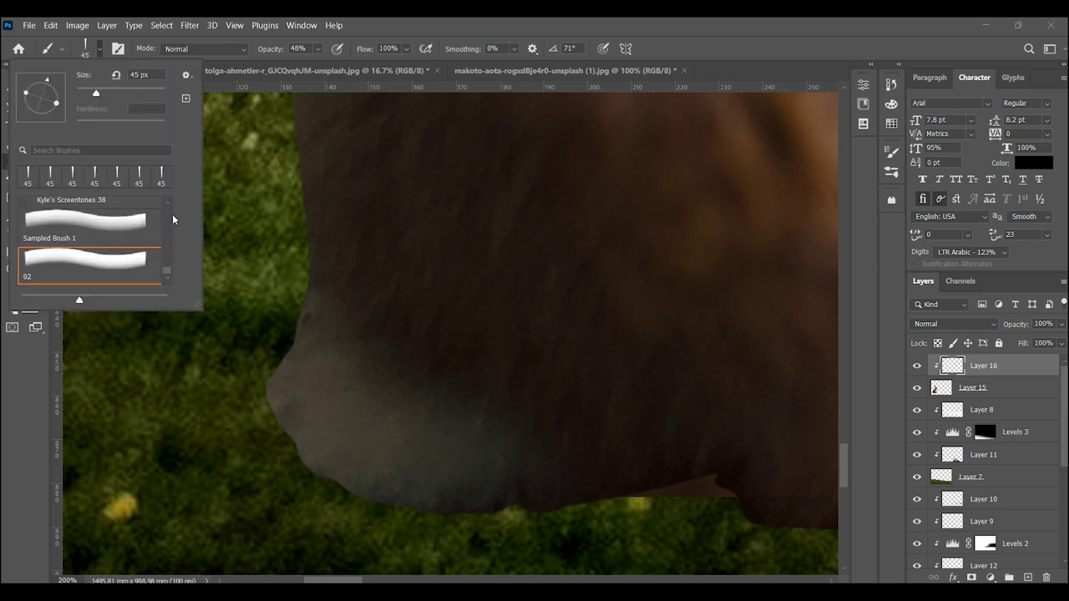
pyautogui.moveTo(165, 268); pyautogui.dragTo(167, 202)
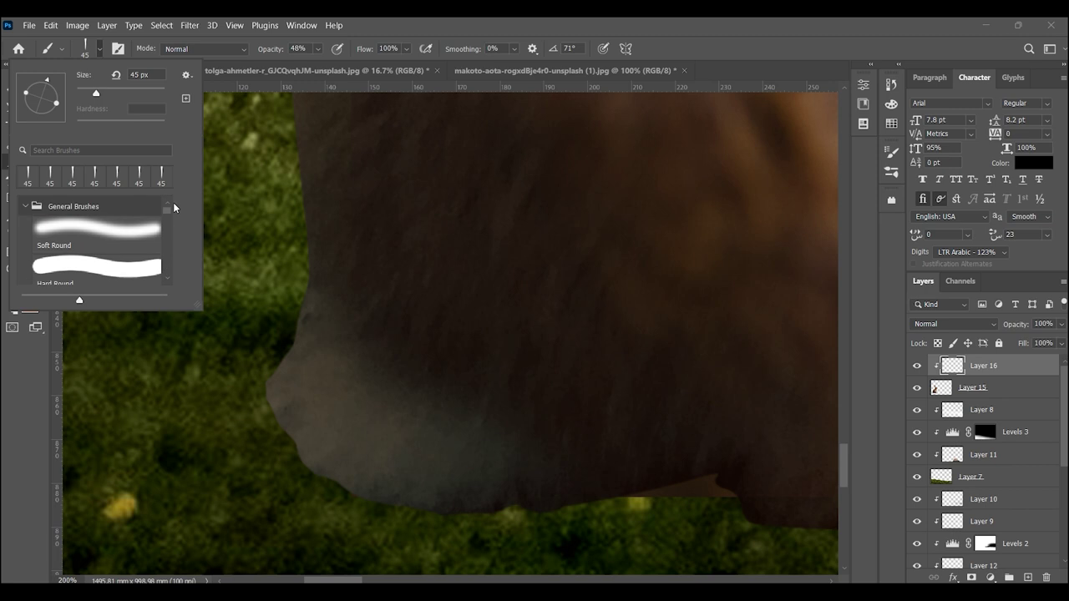
pyautogui.click(96, 229)
pyautogui.click(273, 427)
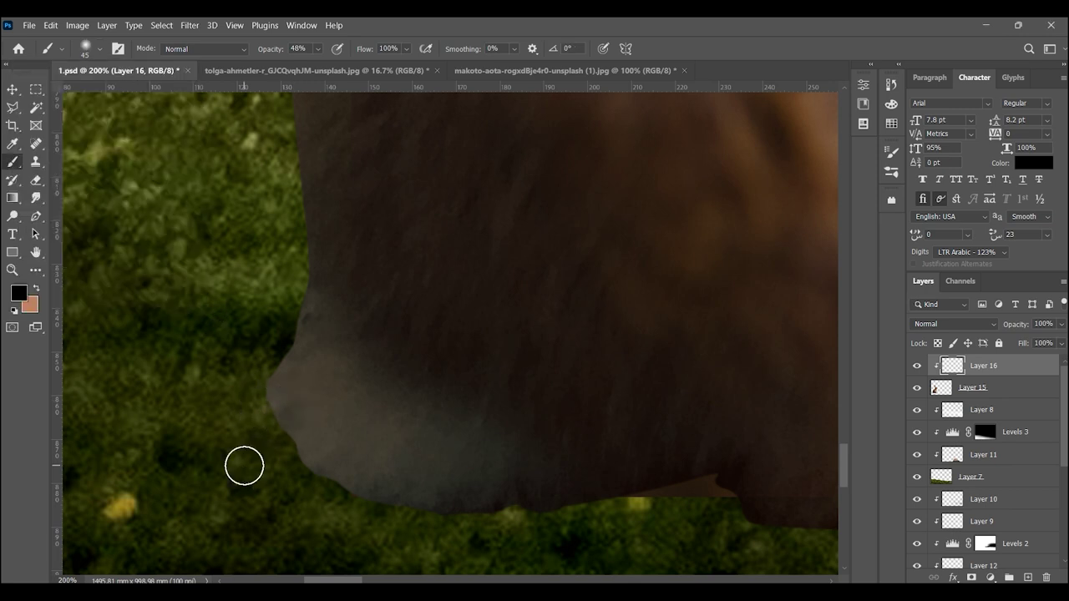
pyautogui.press(']')
pyautogui.press(']')
pyautogui.press(']')
# - Paint darker shading along the rabbit's lower body and bottom edge
pyautogui.click(245, 454)
pyautogui.press('[')
pyautogui.press('[')
pyautogui.moveTo(312, 506); pyautogui.dragTo(176, 339)
pyautogui.moveTo(225, 383)
pyautogui.mouseDown()
pyautogui.moveTo(381, 393)
pyautogui.moveTo(557, 377)
pyautogui.moveTo(246, 387)
pyautogui.mouseUp()
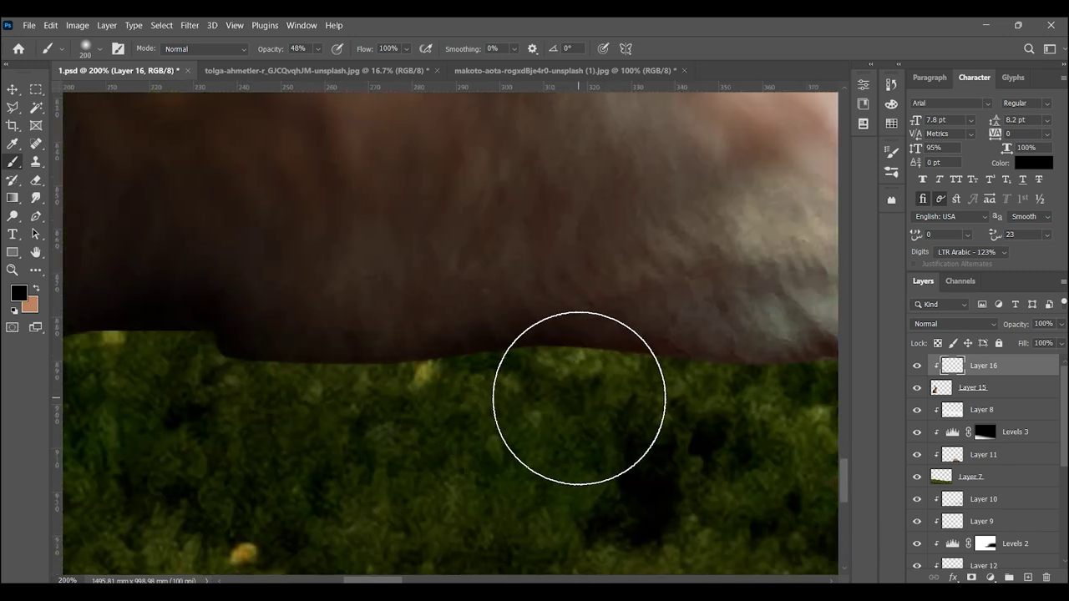
pyautogui.moveTo(580, 405); pyautogui.dragTo(353, 410)
pyautogui.moveTo(677, 405); pyautogui.dragTo(589, 417)
pyautogui.press('z')
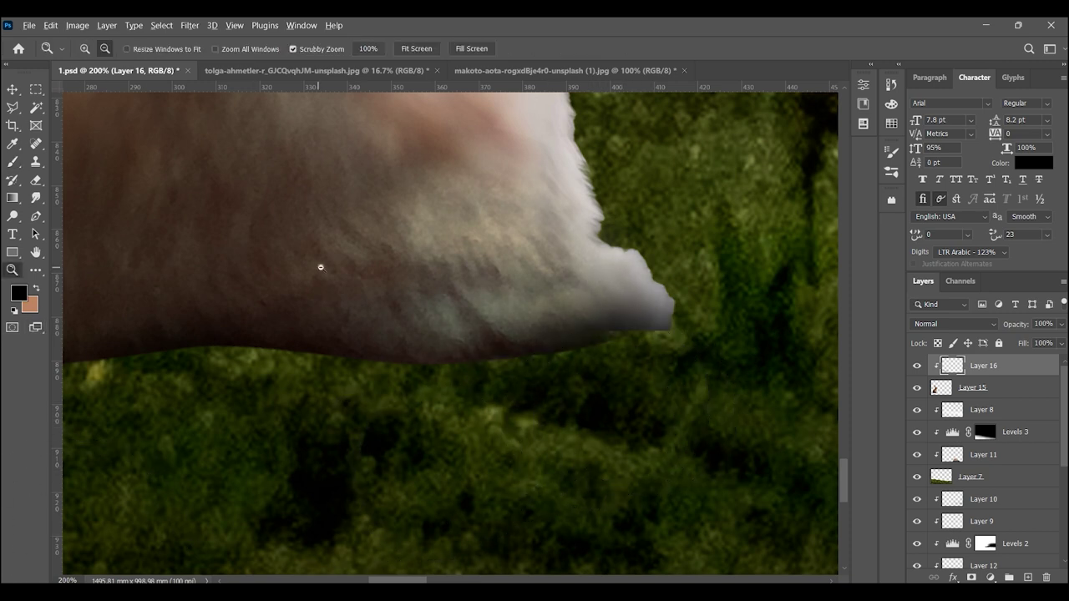
pyautogui.scroll(-6, 389, 304)
pyautogui.scroll(1, 388, 304)
pyautogui.scroll(1, 388, 305)
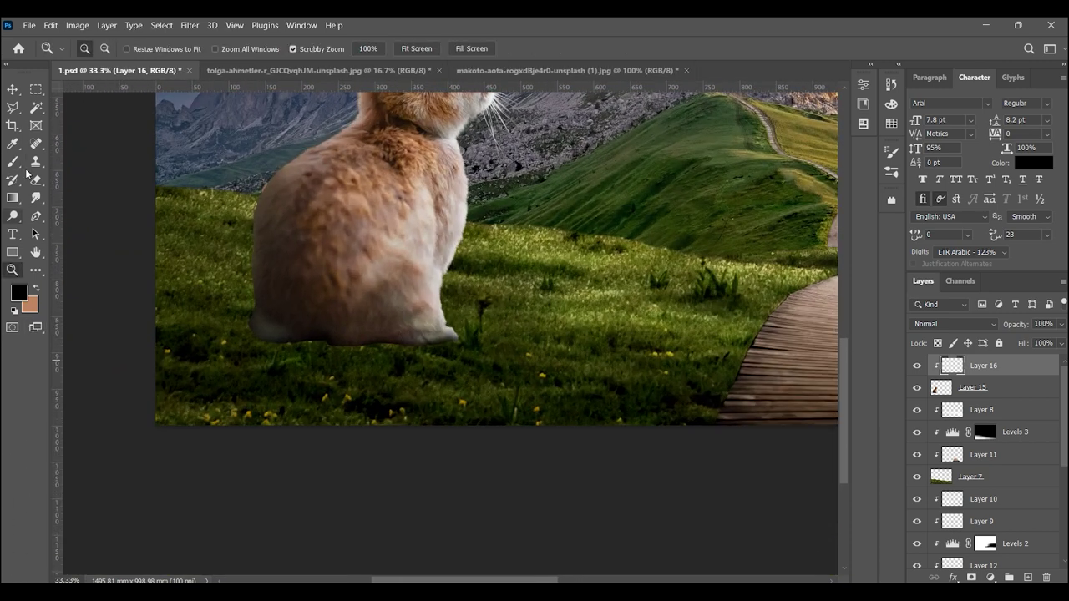
pyautogui.press('b')
pyautogui.press(']')
pyautogui.press(']')
pyautogui.press(']')
pyautogui.press(']')
pyautogui.press(']')
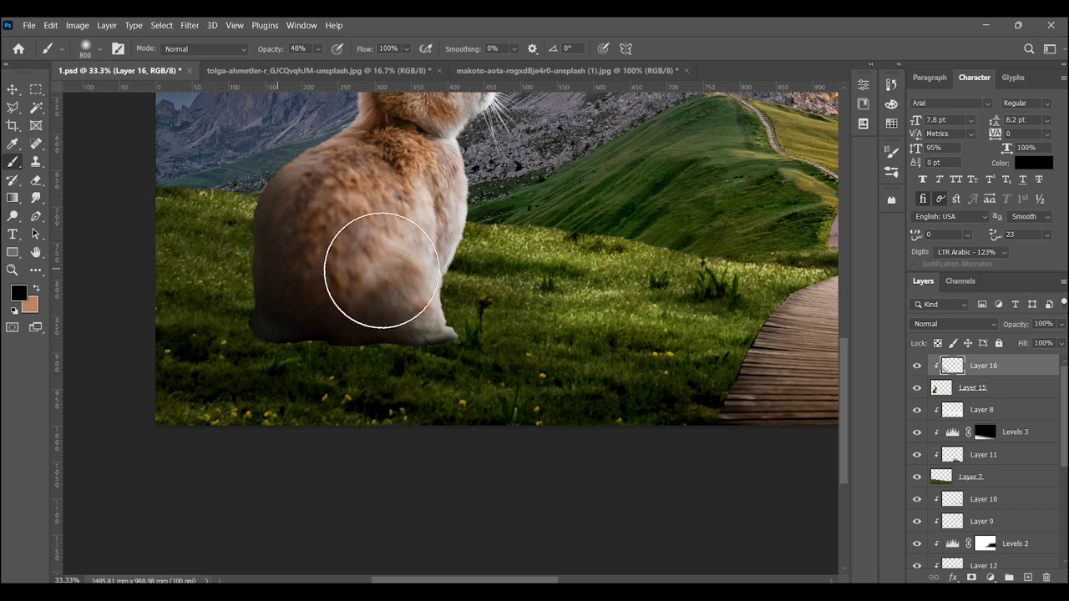
# - Set Layer 16 to Multiply blending at 73% opacity
pyautogui.click(952, 324)
pyautogui.click(937, 287)
pyautogui.moveTo(1061, 324); pyautogui.dragTo(1033, 340)
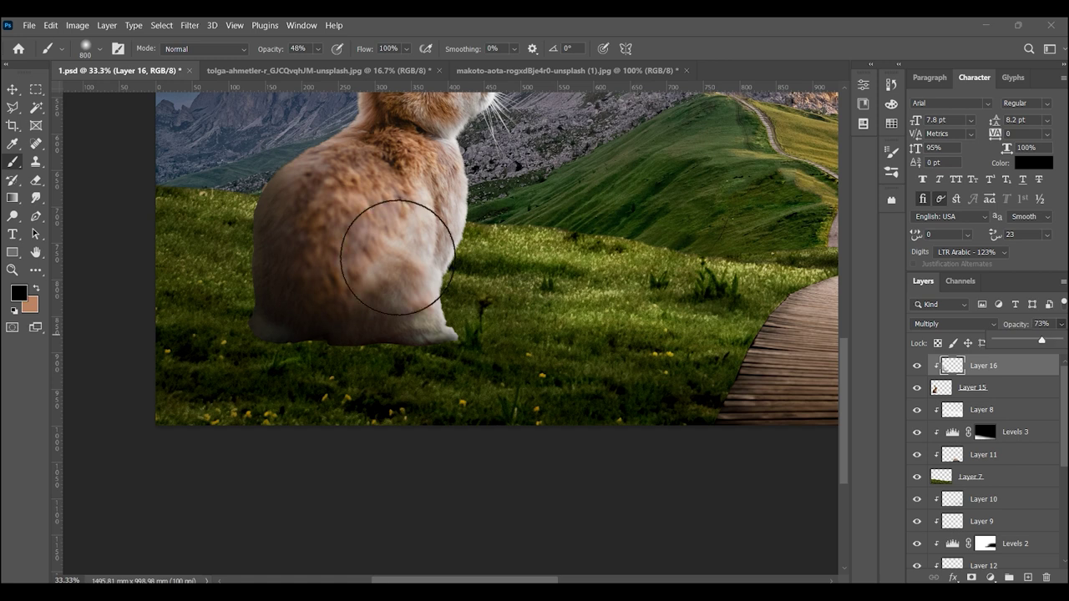
pyautogui.press('z')
pyautogui.keyDown('alt'); pyautogui.click(377, 228); pyautogui.keyUp('alt')
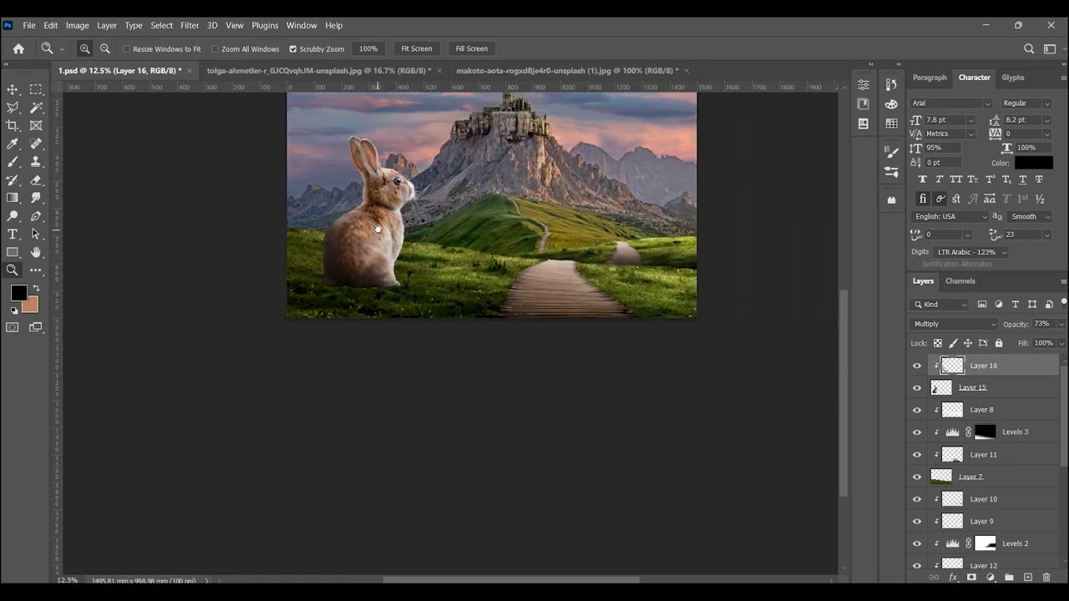
# - On a new layer beneath Layer 15, paint a large soft dark shadow under the rabbit
pyautogui.click(378, 228)
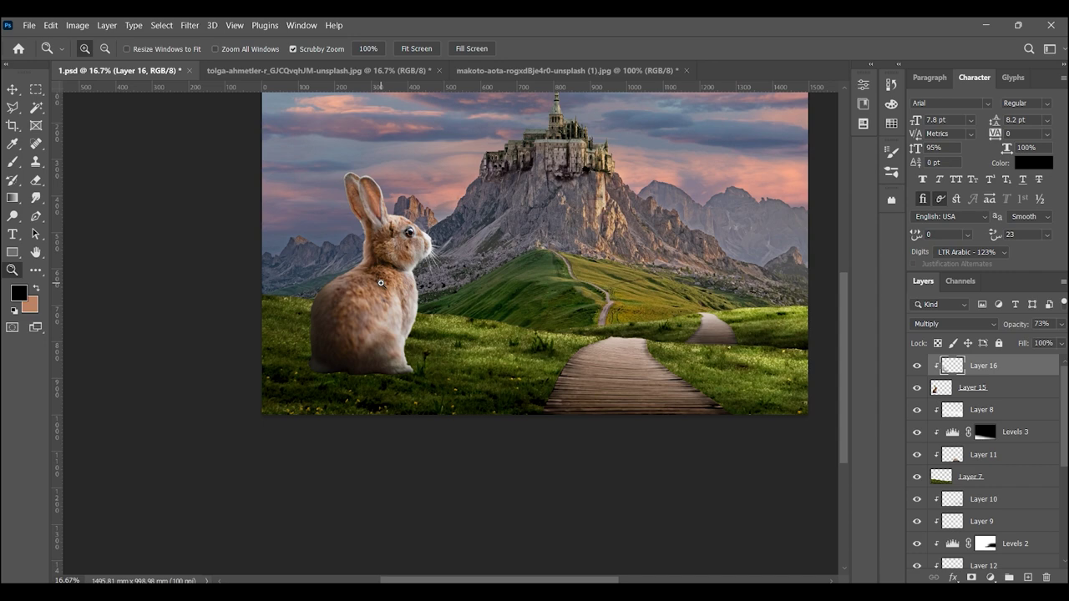
pyautogui.click(381, 283)
pyautogui.click(380, 283)
pyautogui.keyDown('alt'); pyautogui.click(367, 275); pyautogui.keyUp('alt')
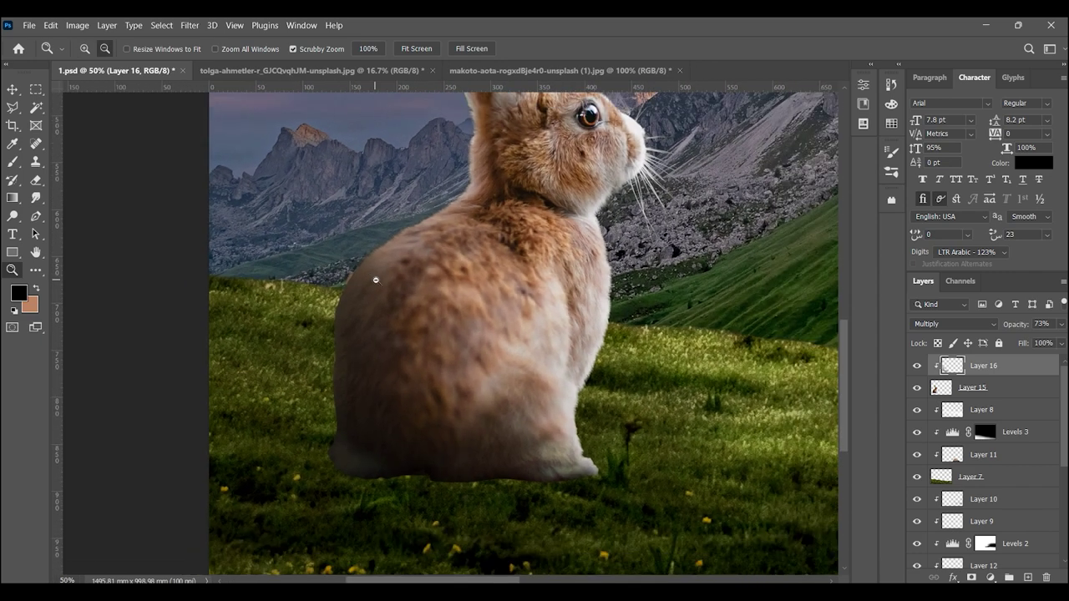
pyautogui.click(423, 427)
pyautogui.keyDown('ctrl'); pyautogui.click(1028, 577); pyautogui.keyUp('ctrl')
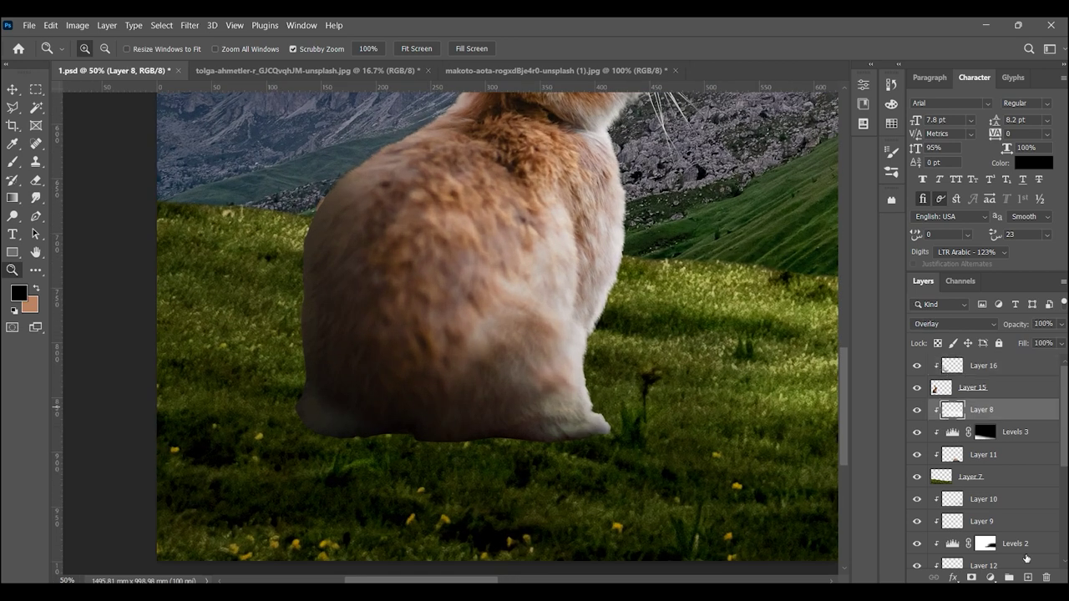
pyautogui.click(13, 162)
pyautogui.moveTo(358, 353)
pyautogui.mouseDown()
pyautogui.moveTo(364, 405)
pyautogui.moveTo(279, 434)
pyautogui.moveTo(290, 392)
pyautogui.mouseUp()
pyautogui.press('[')
pyautogui.press('[')
pyautogui.press('[')
pyautogui.hotkey('ctrl', 'z')
pyautogui.press('[')
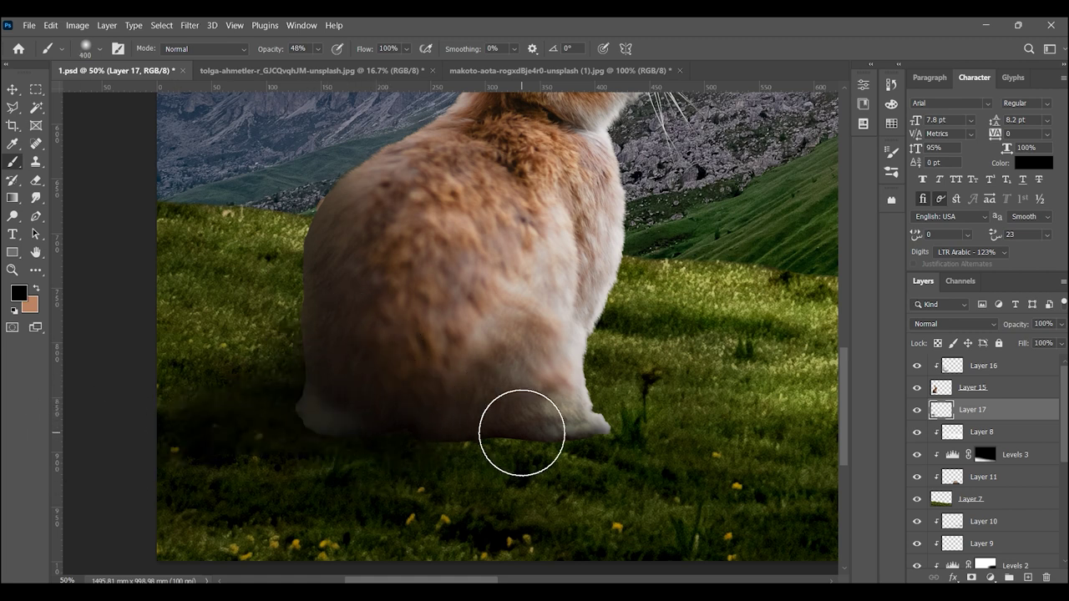
pyautogui.press(']')
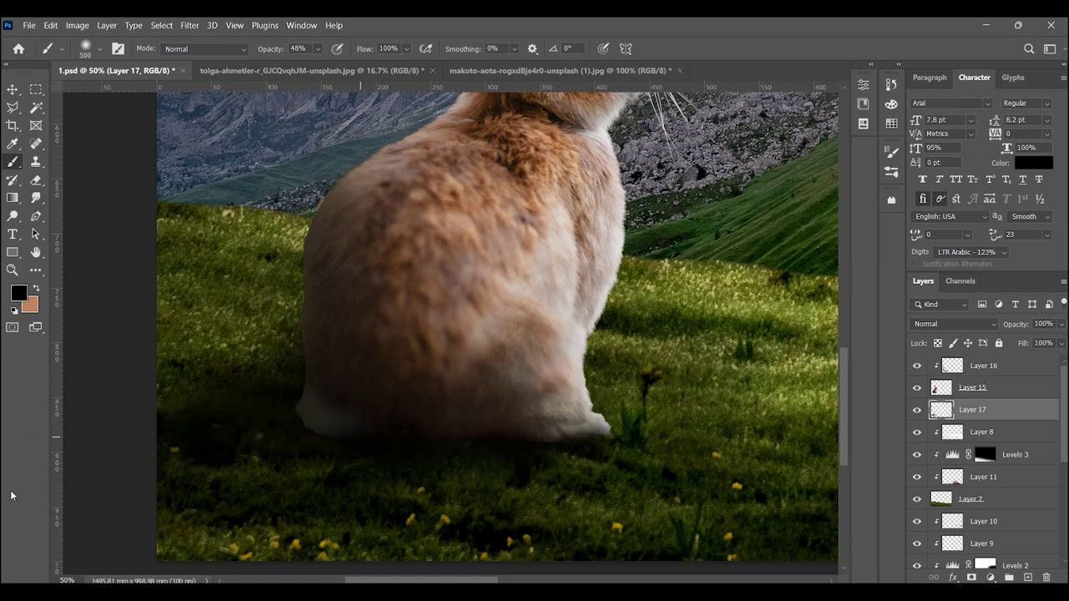
pyautogui.moveTo(298, 358); pyautogui.dragTo(339, 339)
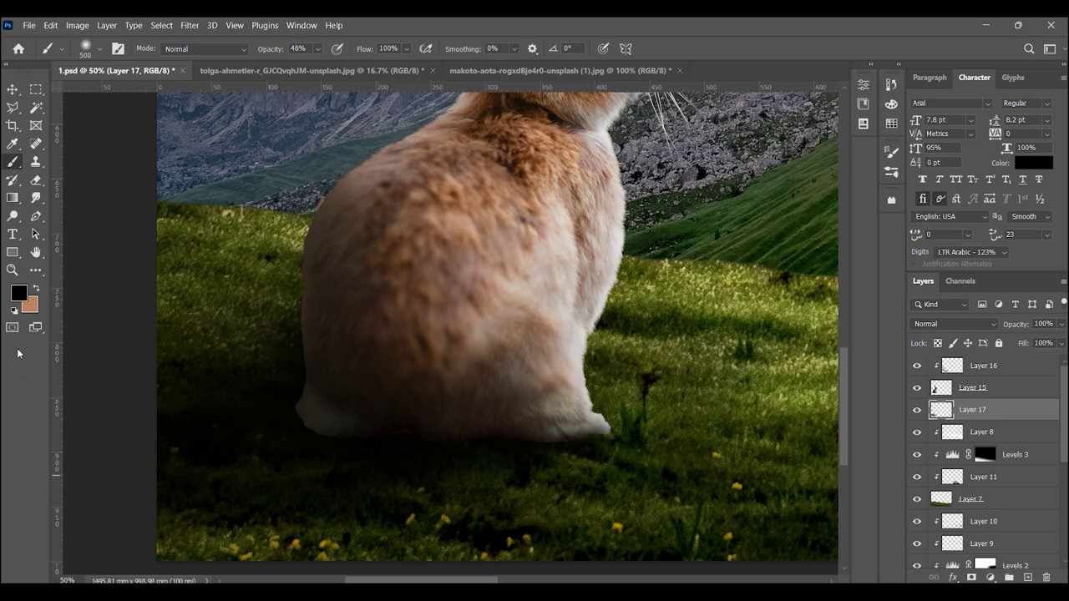
# - Set the shadow layer to Multiply and lower its opacity to about 60%
pyautogui.press('z')
pyautogui.keyDown('alt'); pyautogui.click(339, 288); pyautogui.keyUp('alt')
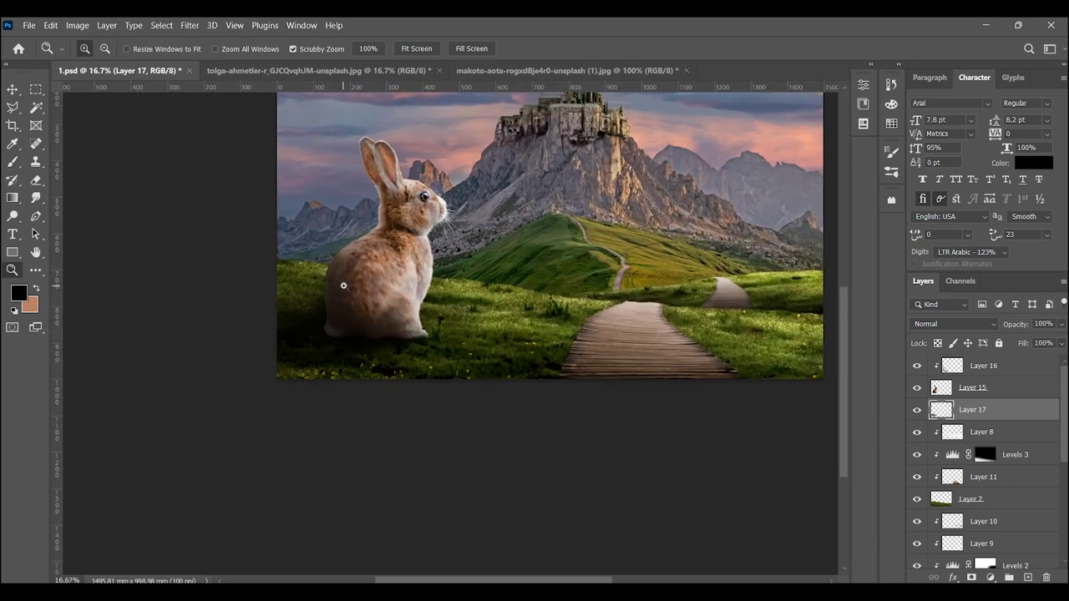
pyautogui.click(343, 285)
pyautogui.click(955, 323)
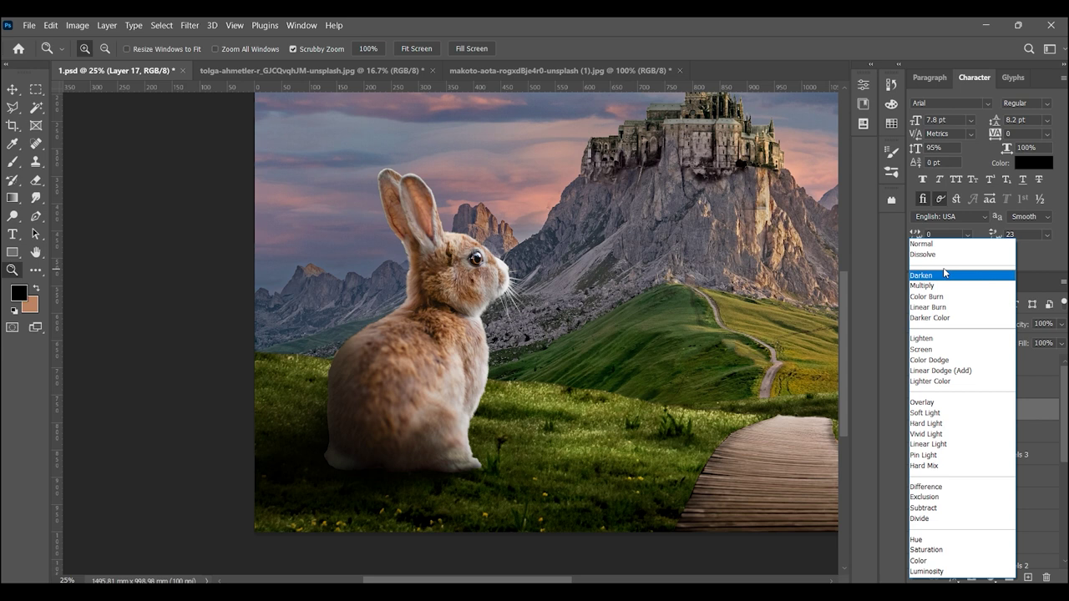
pyautogui.click(939, 285)
pyautogui.moveTo(1037, 342); pyautogui.dragTo(1032, 341)
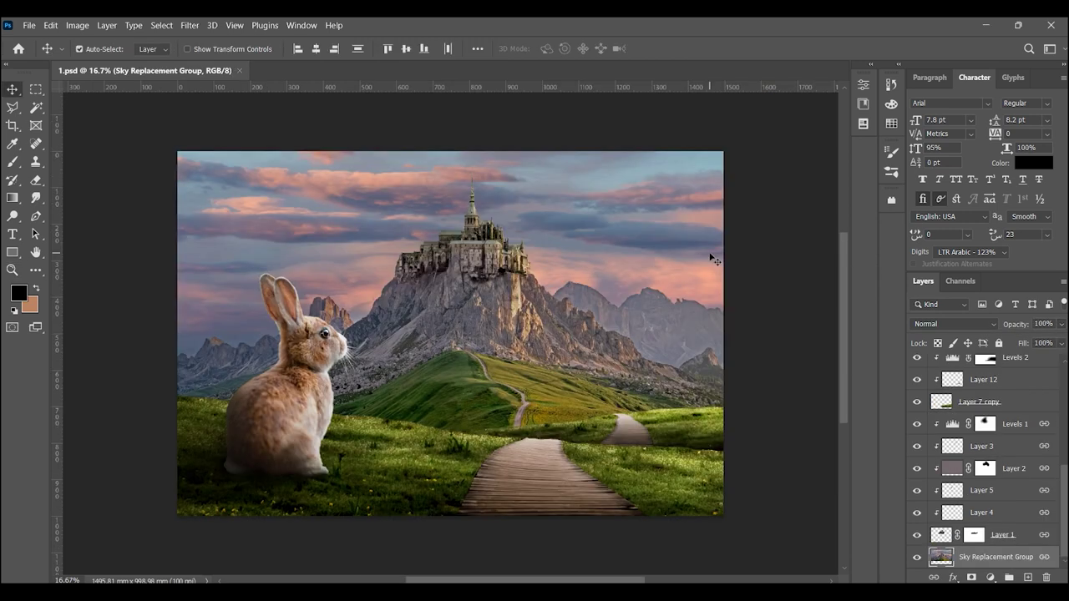
# - Open the girl-on-horse JPG and zoom in on the girl's boot
pyautogui.click(30, 25)
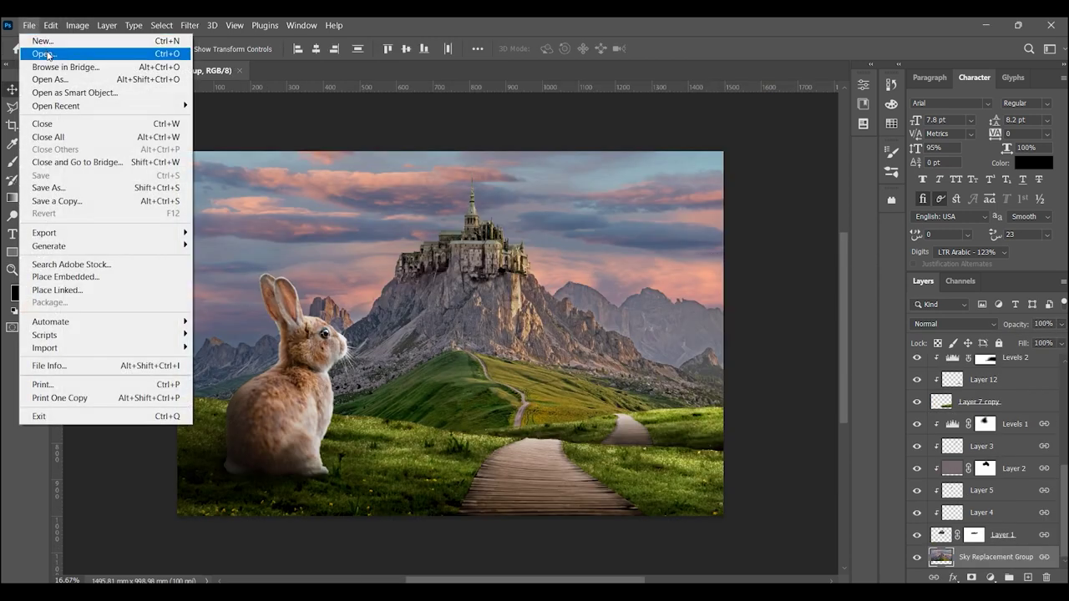
pyautogui.click(47, 55)
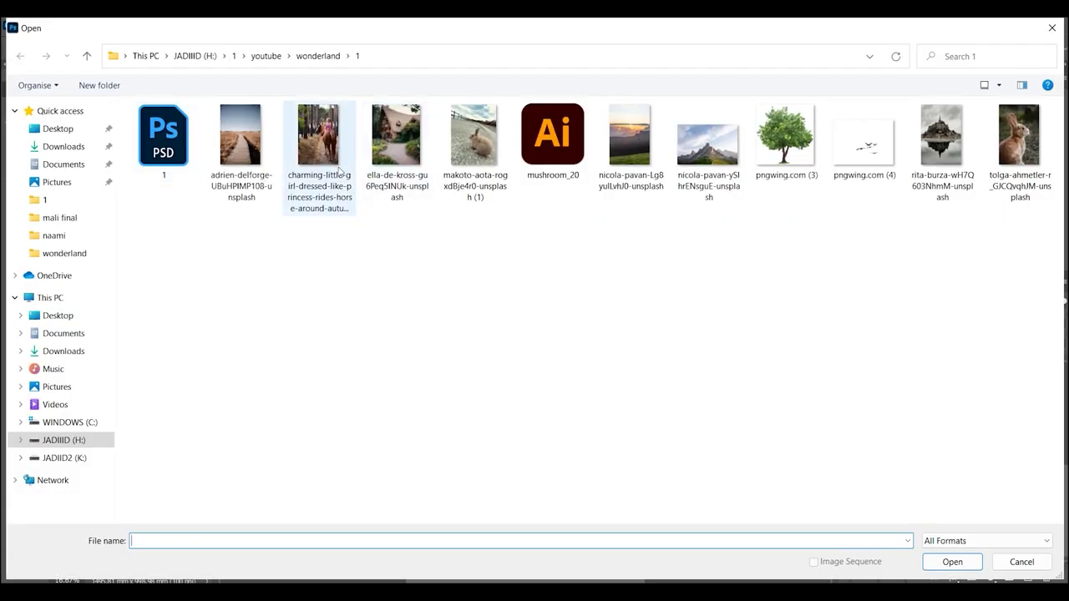
pyautogui.doubleClick(330, 148)
pyautogui.click(13, 270)
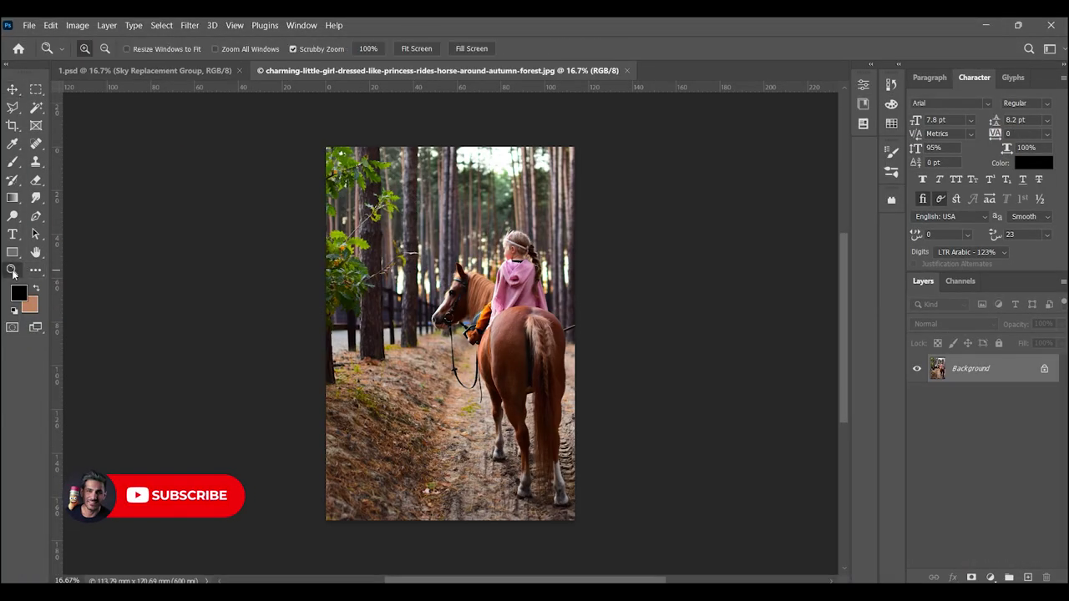
pyautogui.moveTo(517, 278)
pyautogui.mouseDown()
pyautogui.moveTo(431, 304)
pyautogui.moveTo(293, 508)
pyautogui.moveTo(393, 330)
pyautogui.mouseUp()
pyautogui.click(393, 331)
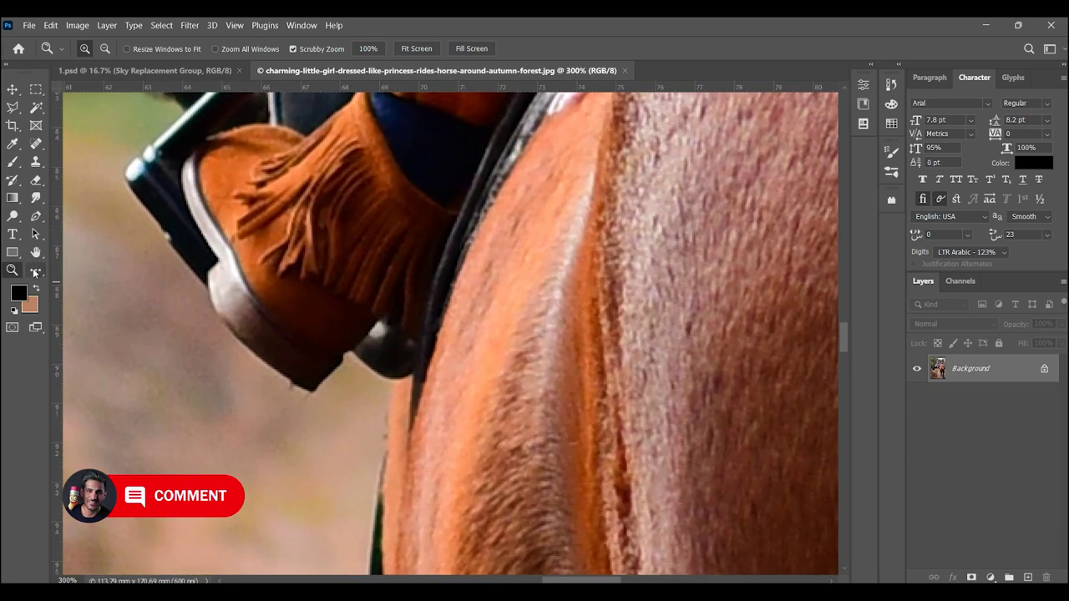
# - Start a Pen-tool outline of the girl along her boot, zoomed to 500%
pyautogui.click(35, 216)
pyautogui.moveTo(554, 274)
pyautogui.mouseDown()
pyautogui.moveTo(356, 372)
pyautogui.moveTo(375, 390)
pyautogui.mouseUp()
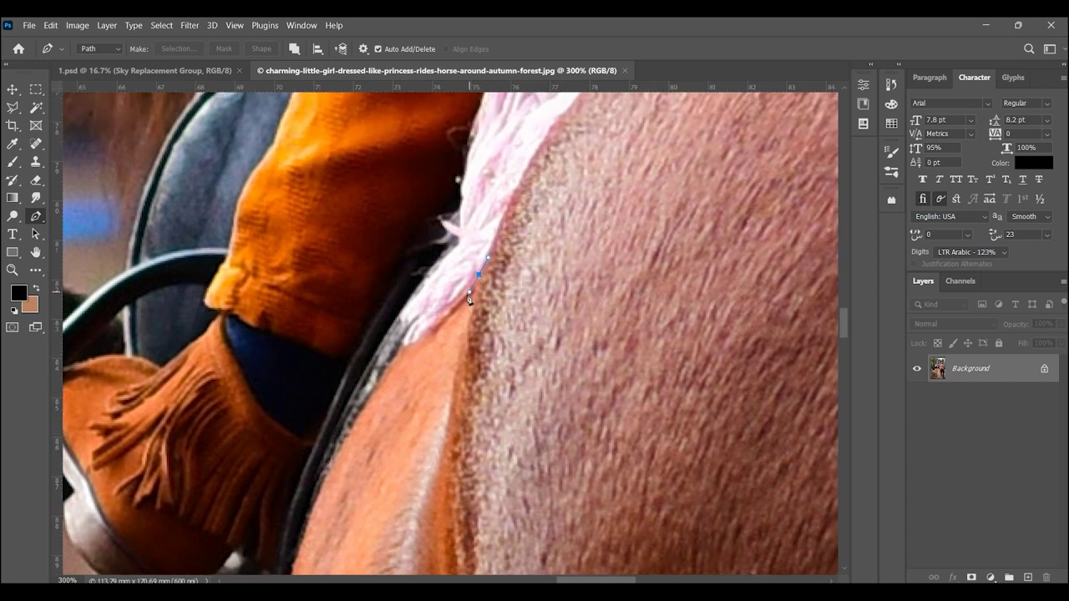
pyautogui.click(387, 358)
pyautogui.moveTo(342, 416); pyautogui.dragTo(433, 298)
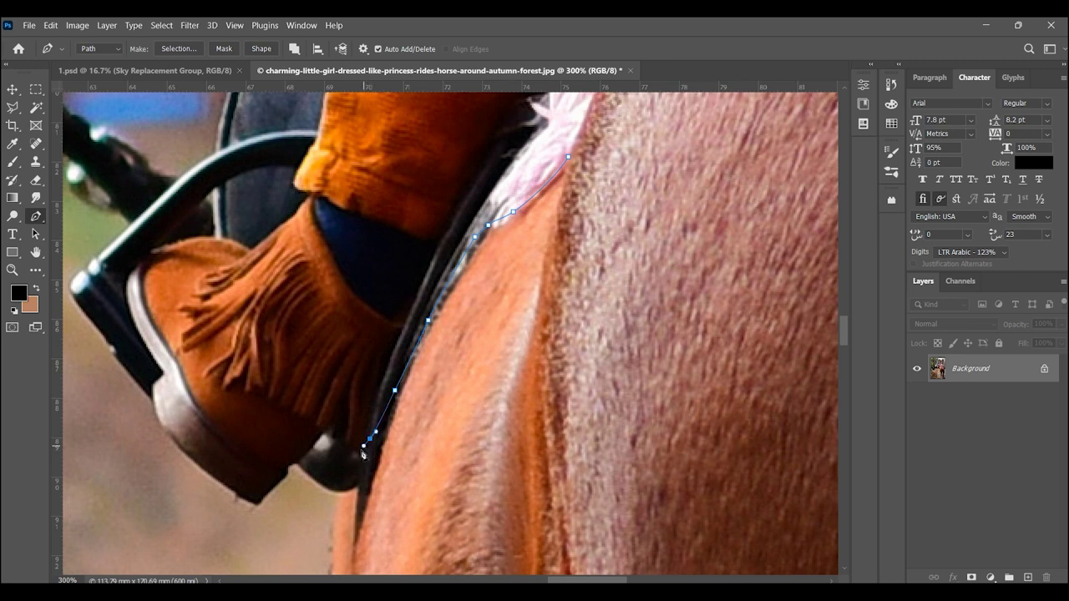
pyautogui.hotkey('ctrl', '+')
pyautogui.hotkey('ctrl', '+')
pyautogui.moveTo(291, 188)
pyautogui.mouseDown()
pyautogui.moveTo(301, 292)
pyautogui.moveTo(280, 404)
pyautogui.mouseUp()
# - Continue the path up the girl's neck, over the hairband and along her hair edge
pyautogui.moveTo(480, 215)
pyautogui.mouseDown()
pyautogui.moveTo(415, 279)
pyautogui.moveTo(410, 251)
pyautogui.moveTo(541, 179)
pyautogui.moveTo(500, 513)
pyautogui.mouseUp()
pyautogui.moveTo(383, 373); pyautogui.dragTo(357, 330)
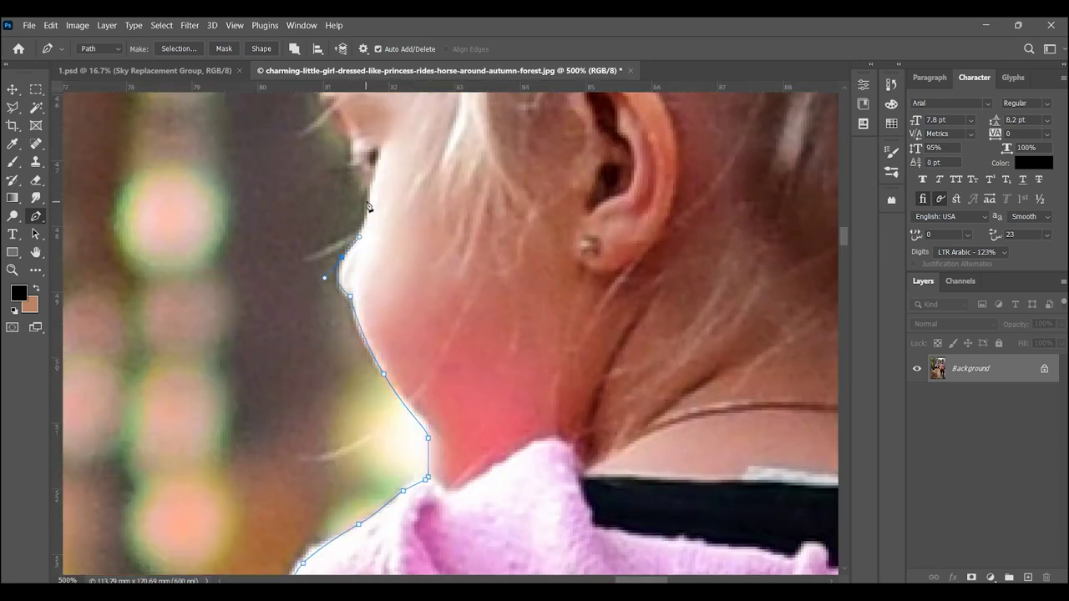
pyautogui.click(368, 206)
pyautogui.moveTo(368, 206); pyautogui.dragTo(351, 309)
pyautogui.moveTo(358, 203); pyautogui.dragTo(349, 327)
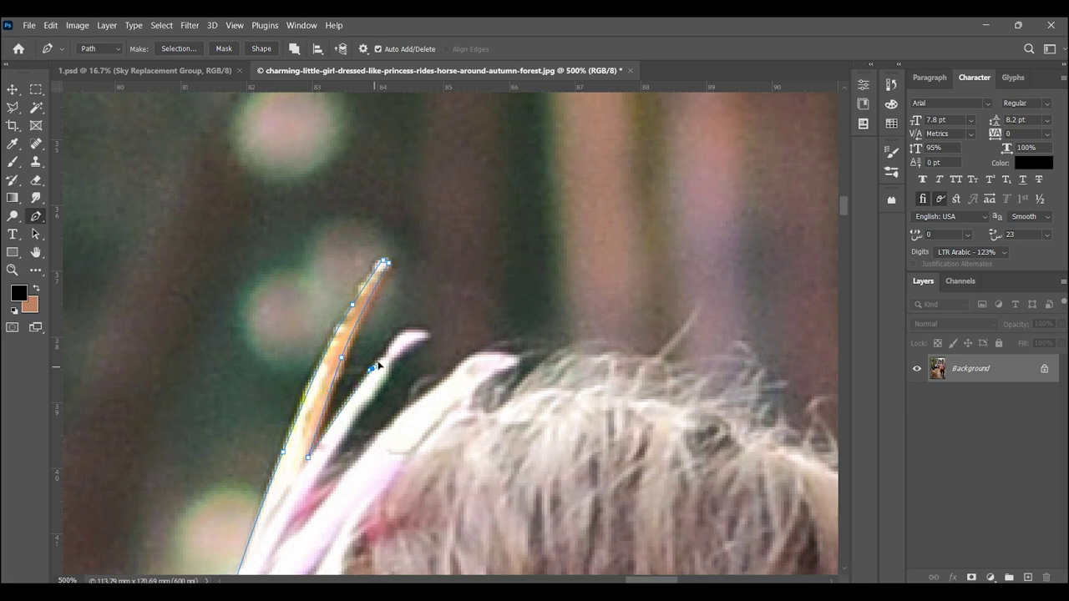
pyautogui.moveTo(494, 361)
pyautogui.mouseDown()
pyautogui.moveTo(423, 322)
pyautogui.moveTo(310, 292)
pyautogui.moveTo(294, 260)
pyautogui.moveTo(276, 275)
pyautogui.moveTo(322, 425)
pyautogui.moveTo(334, 305)
pyautogui.moveTo(252, 177)
pyautogui.moveTo(162, 296)
pyautogui.moveTo(303, 370)
pyautogui.moveTo(279, 443)
pyautogui.mouseUp()
pyautogui.click(315, 288)
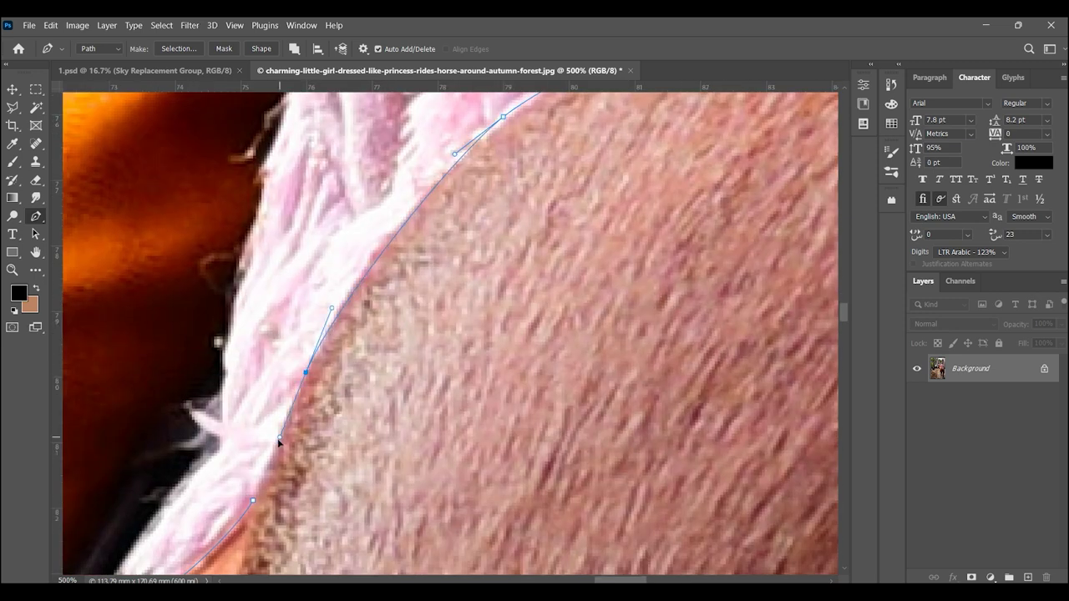
# - Turn the path into an unfeathered selection and cut the girl into 1.psd onto the rabbit
pyautogui.click(179, 48)
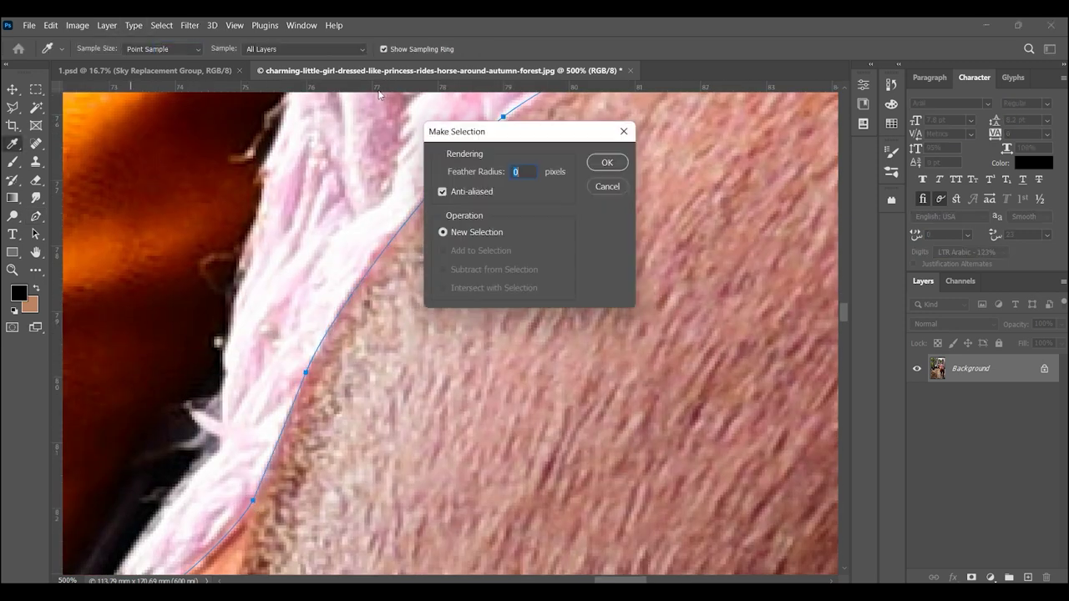
pyautogui.click(620, 171)
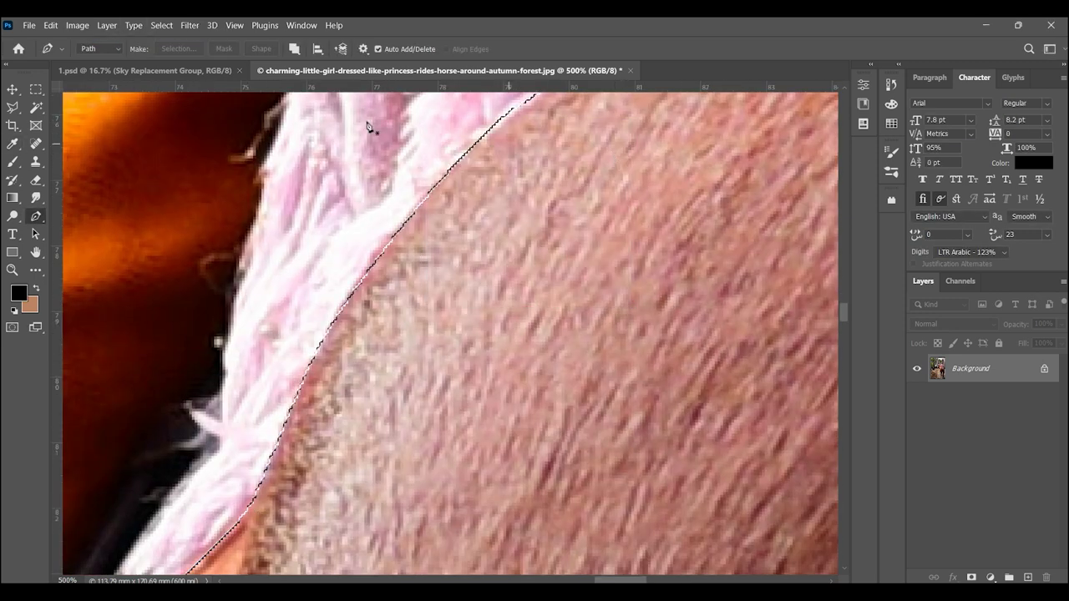
pyautogui.hotkey('ctrl', 'x')
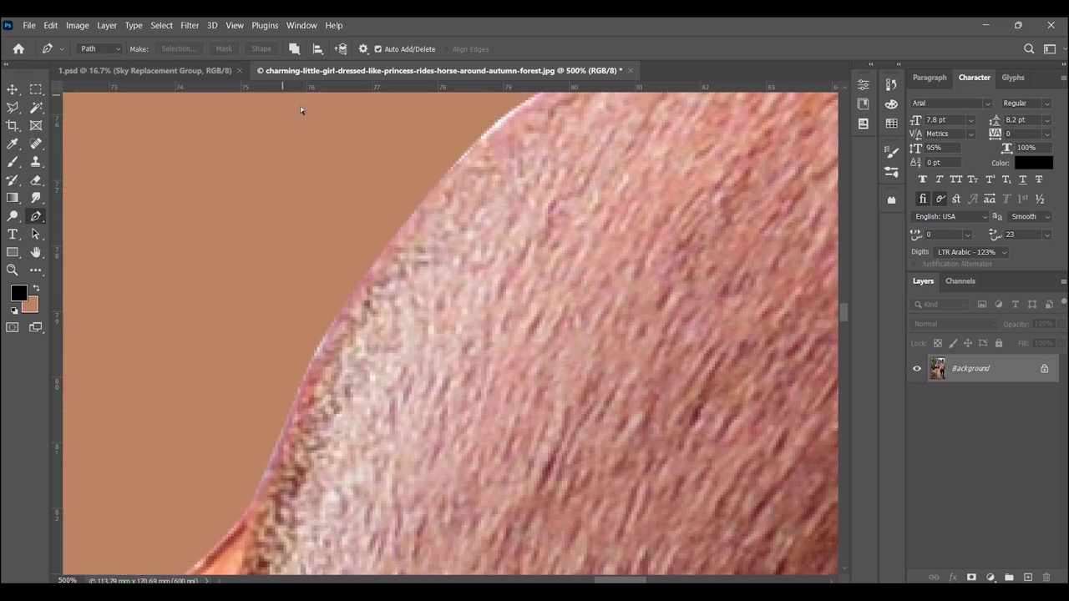
pyautogui.click(181, 72)
pyautogui.hotkey('ctrl', 'v')
pyautogui.hotkey('ctrl', 't')
pyautogui.moveTo(451, 334); pyautogui.dragTo(292, 338)
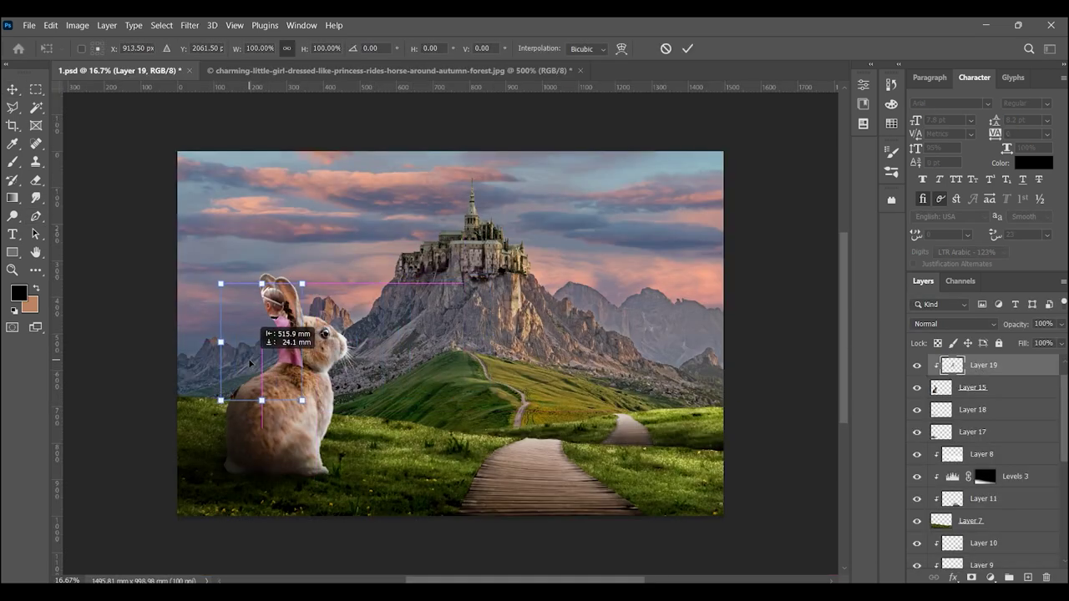
# - Unclip Layer 19, place the girl on the rabbit's back and flip her horizontally
pyautogui.press('Return')
pyautogui.keyDown('alt'); pyautogui.click(961, 376); pyautogui.keyUp('alt')
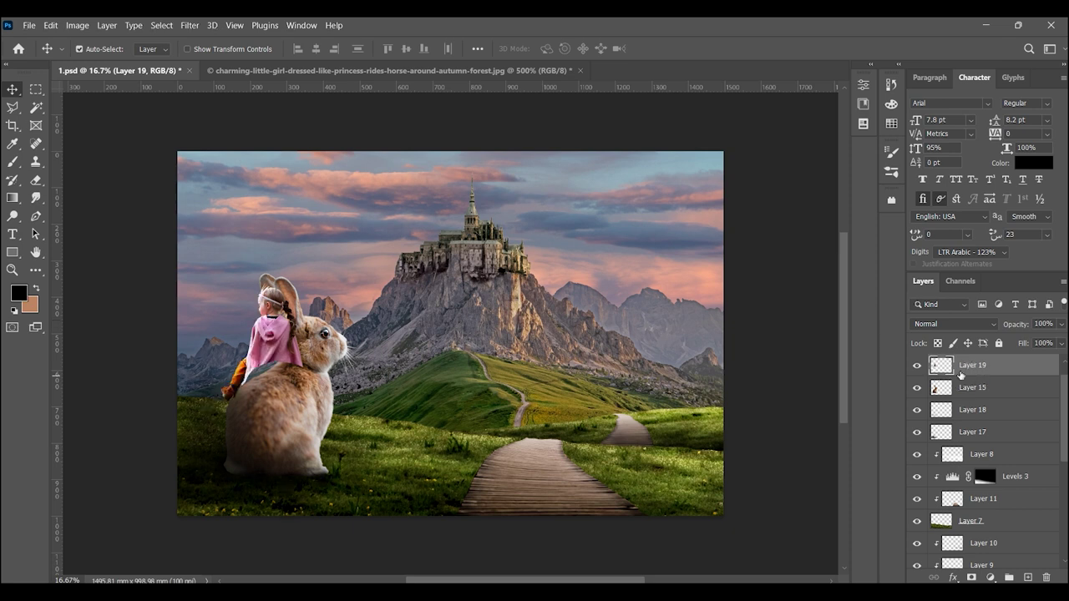
pyautogui.hotkey('ctrl', 'z')
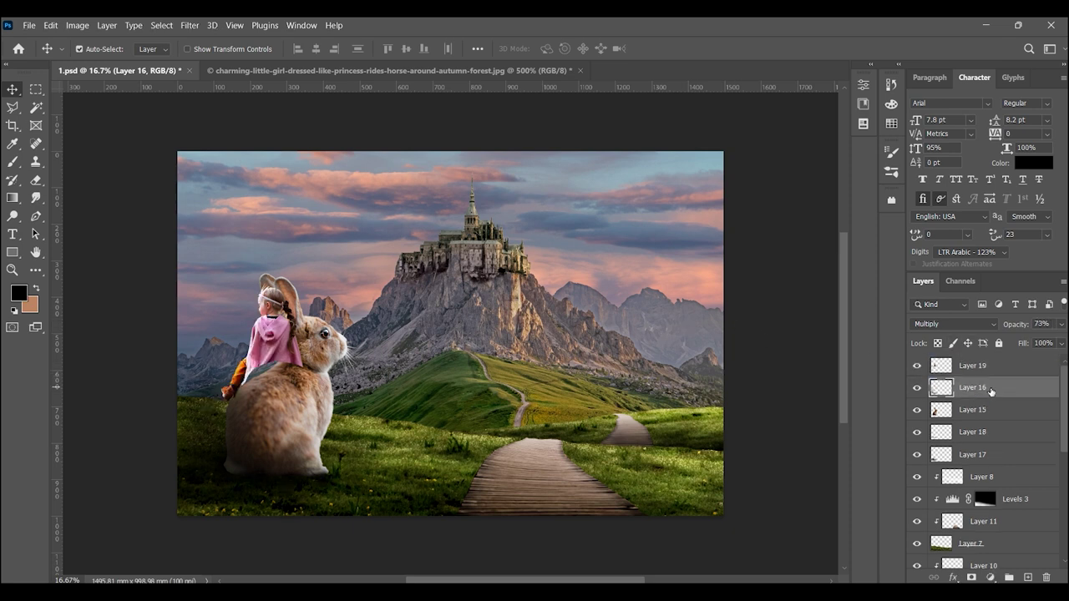
pyautogui.moveTo(281, 333)
pyautogui.mouseDown()
pyautogui.moveTo(312, 328)
pyautogui.moveTo(327, 303)
pyautogui.mouseUp()
pyautogui.hotkey('ctrl', 't')
pyautogui.rightClick(285, 337)
pyautogui.click(309, 327)
pyautogui.press('Return')
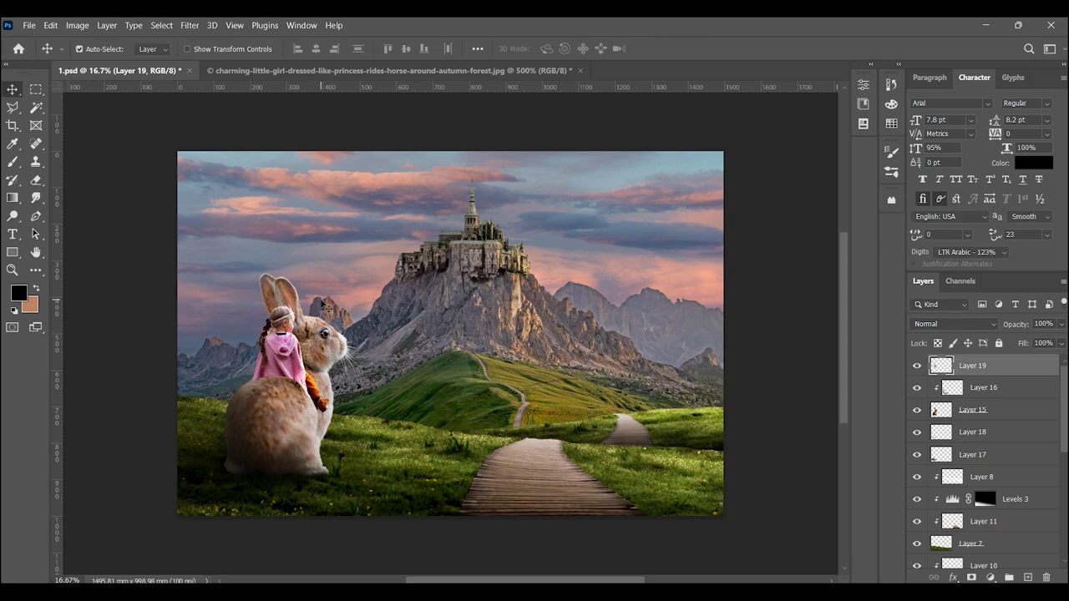
# - Fine-tune the girl's seat on the rabbit, then add a Levels adjustment layer above her
pyautogui.click(12, 270)
pyautogui.click(249, 374)
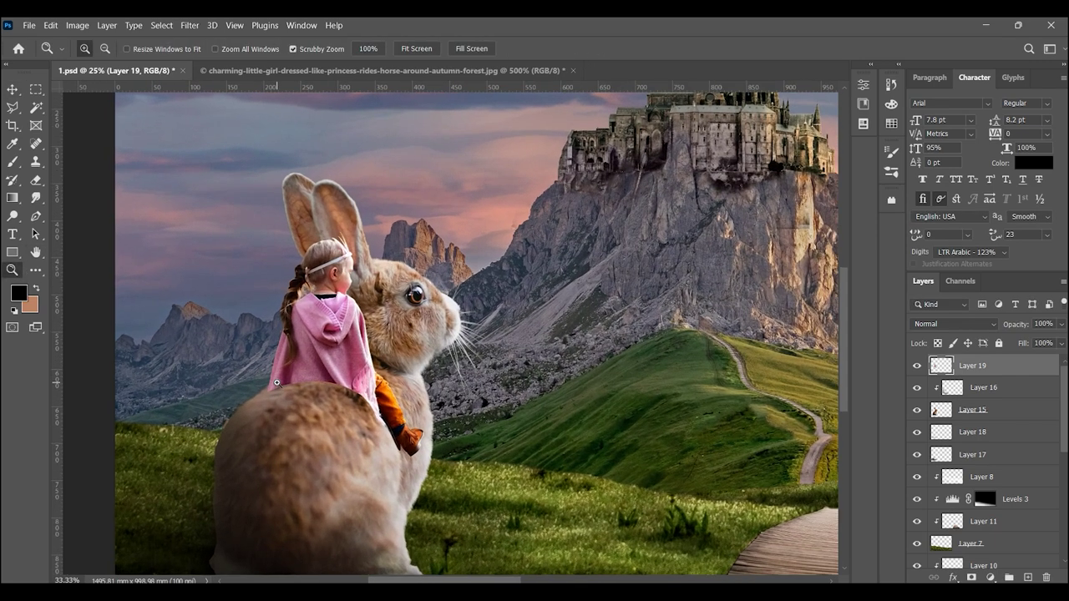
pyautogui.moveTo(372, 356); pyautogui.dragTo(371, 353)
pyautogui.click(371, 353)
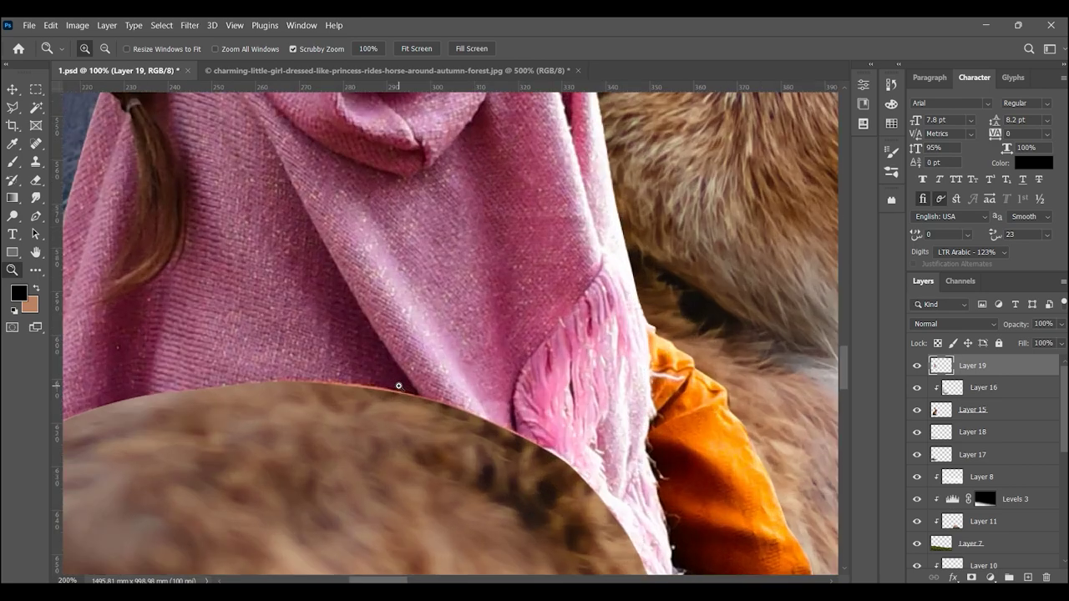
pyautogui.keyDown('alt'); pyautogui.click(401, 309); pyautogui.keyUp('alt')
pyautogui.keyDown('alt'); pyautogui.click(460, 261); pyautogui.keyUp('alt')
pyautogui.moveTo(460, 261); pyautogui.dragTo(334, 292)
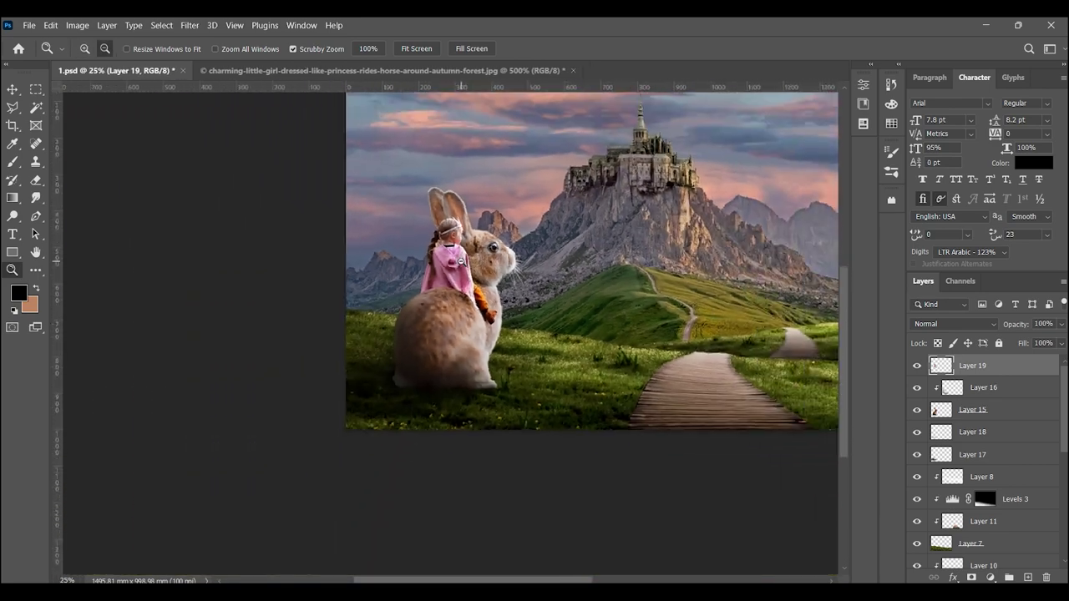
pyautogui.click(316, 303)
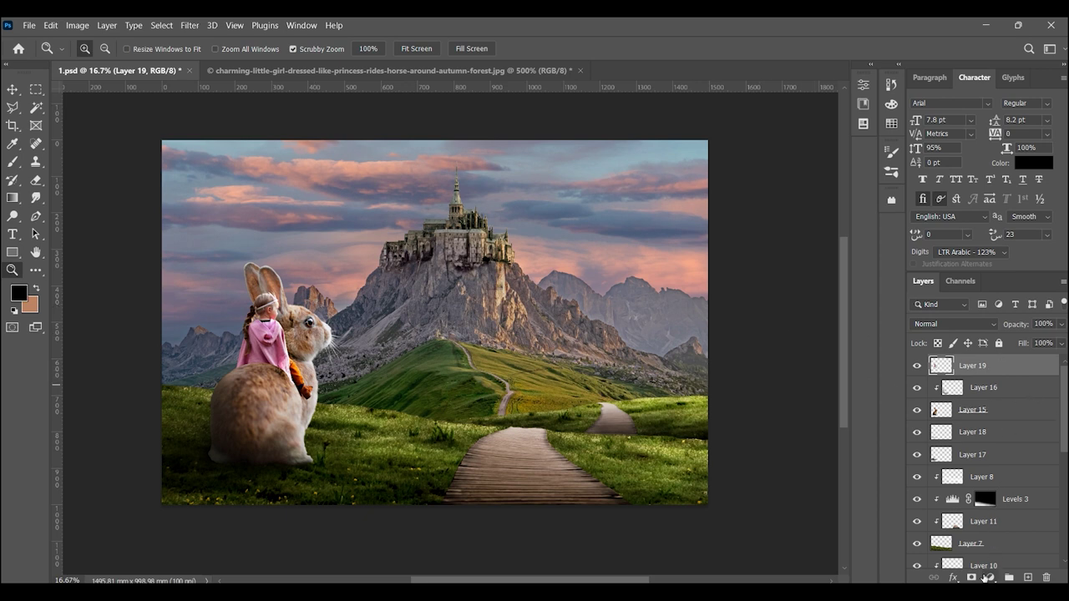
pyautogui.click(988, 578)
pyautogui.click(984, 391)
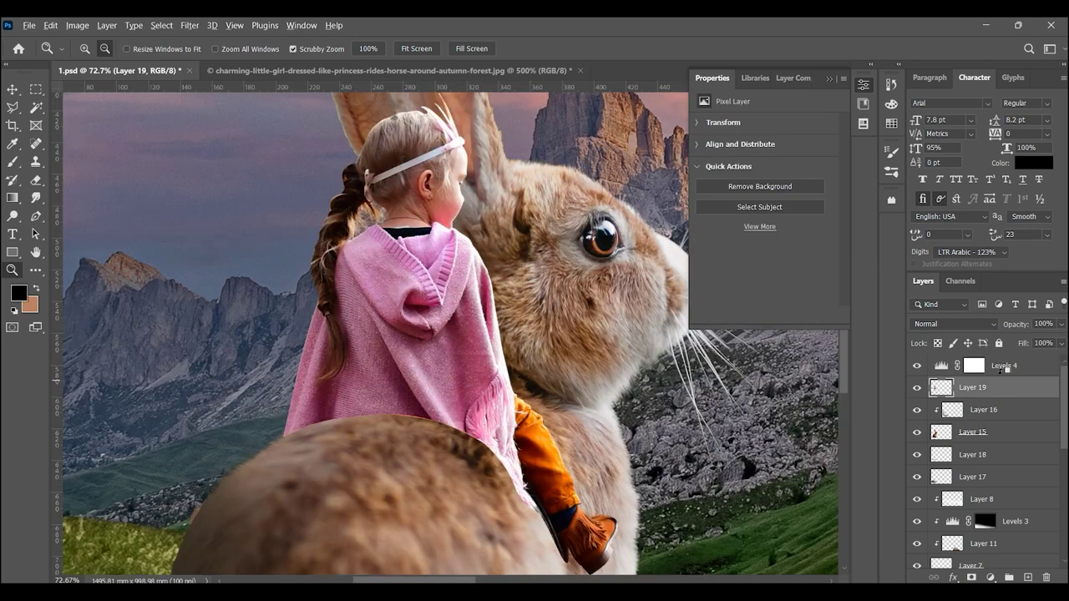
# - Clip Levels 4 to the girl, lowering output whites and slightly deepening shadows
pyautogui.keyDown('alt'); pyautogui.click(1001, 373); pyautogui.keyUp('alt')
pyautogui.click(620, 322)
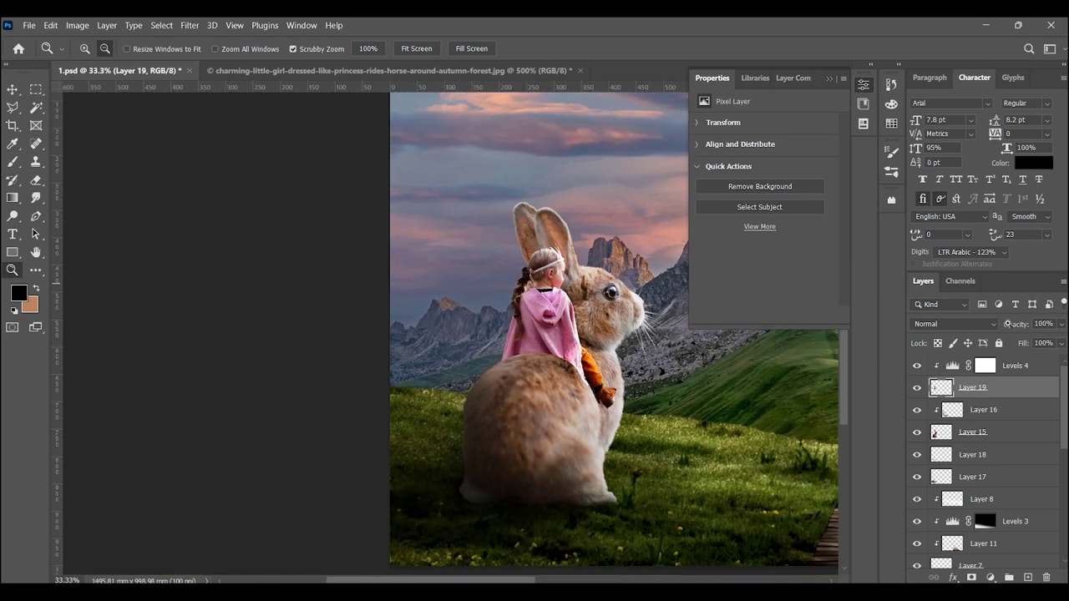
pyautogui.click(952, 372)
pyautogui.moveTo(831, 266); pyautogui.dragTo(795, 268)
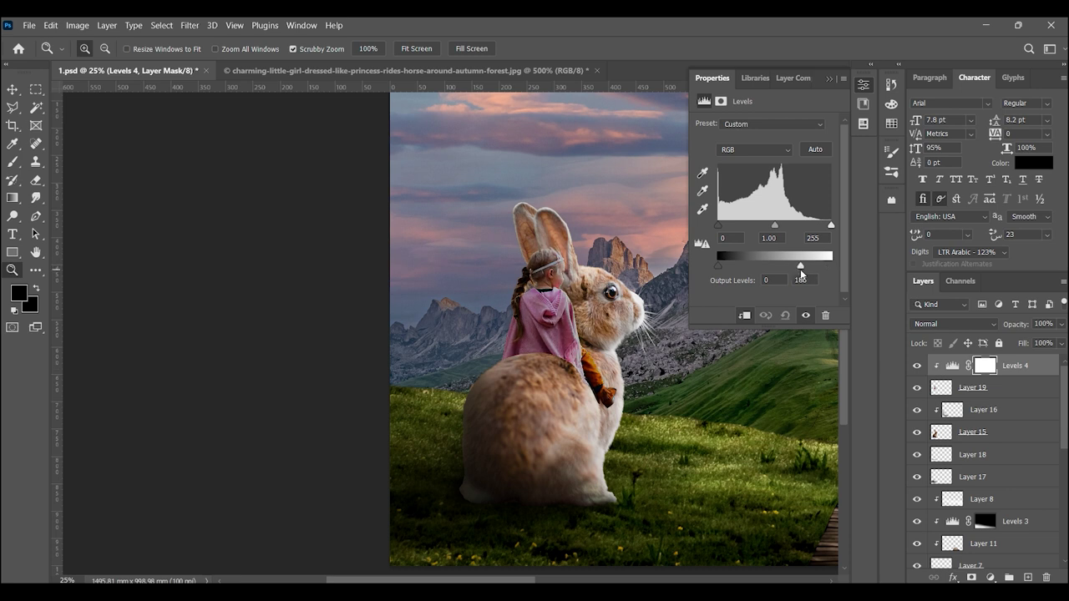
pyautogui.moveTo(718, 226); pyautogui.dragTo(732, 227)
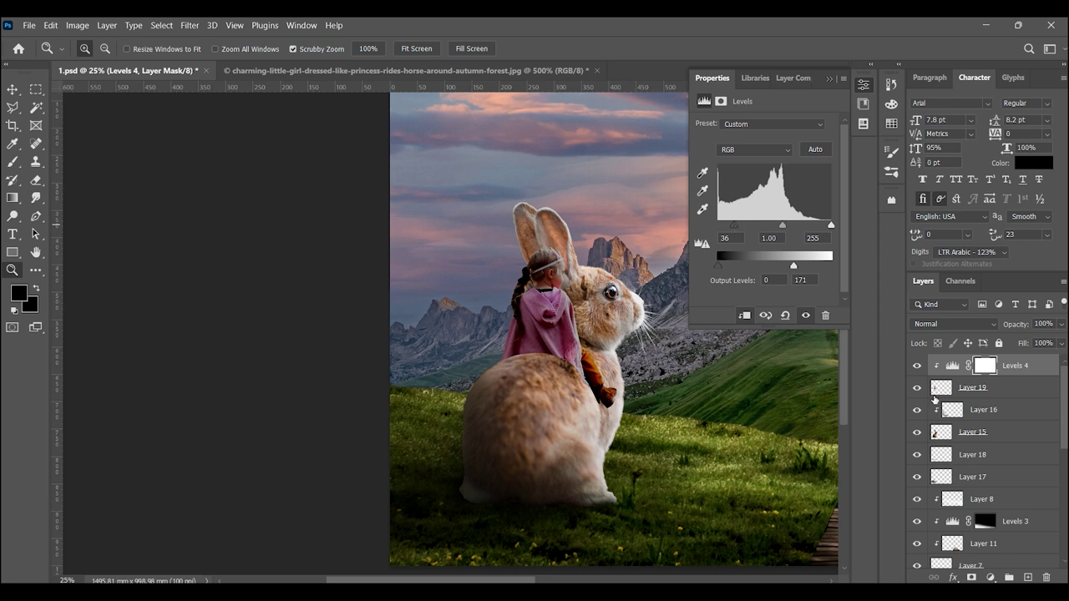
# - Paint the Levels 4 mask to brighten the girl's face and pink hoodie
pyautogui.click(984, 365)
pyautogui.scroll(2, 525, 345)
pyautogui.scroll(1, 413, 358)
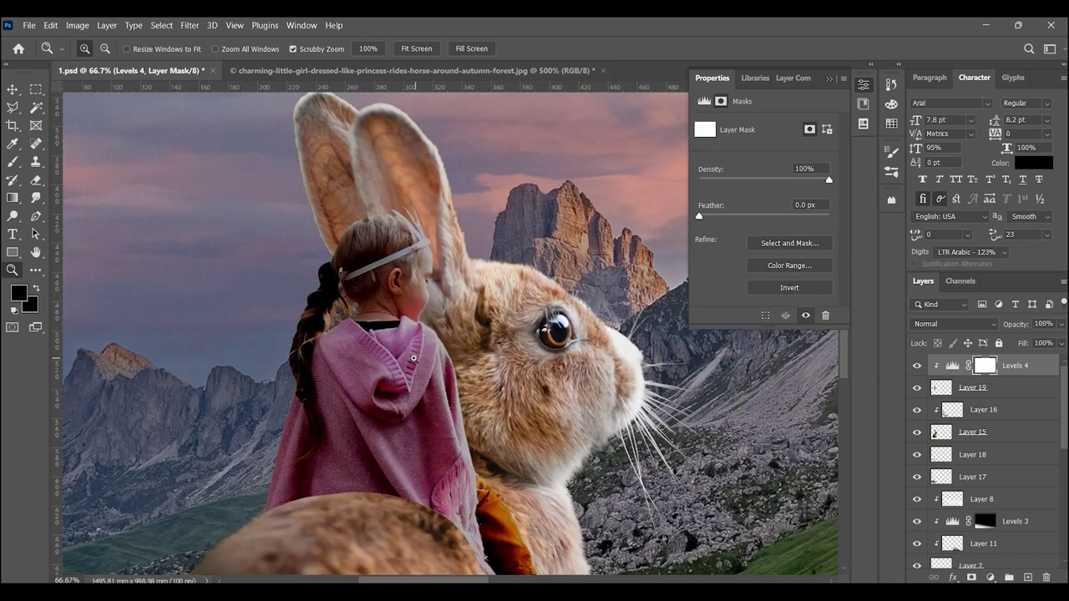
pyautogui.click(12, 162)
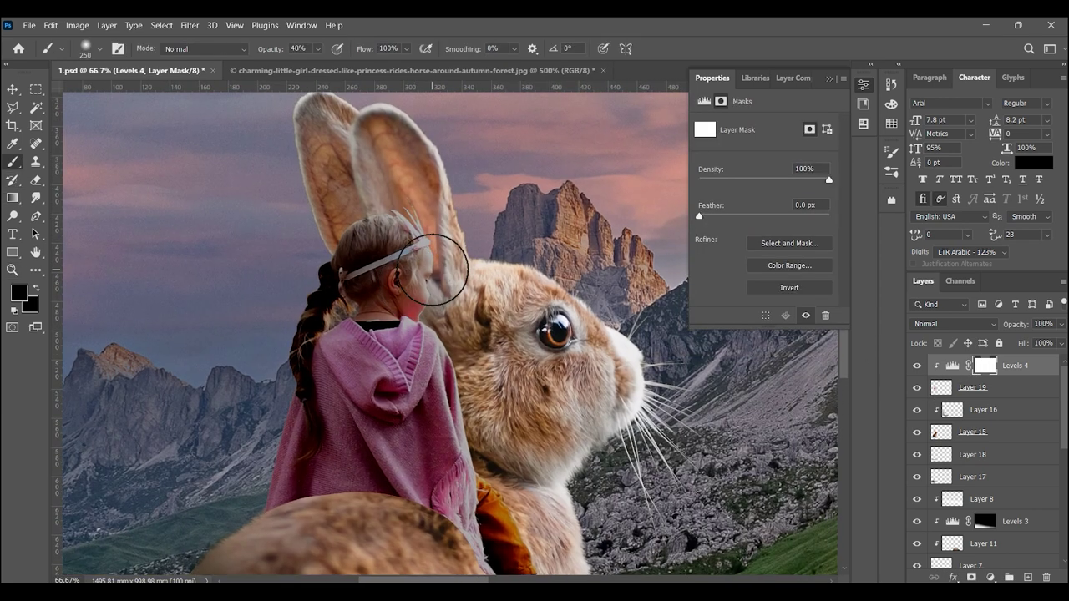
pyautogui.moveTo(418, 250); pyautogui.dragTo(435, 286)
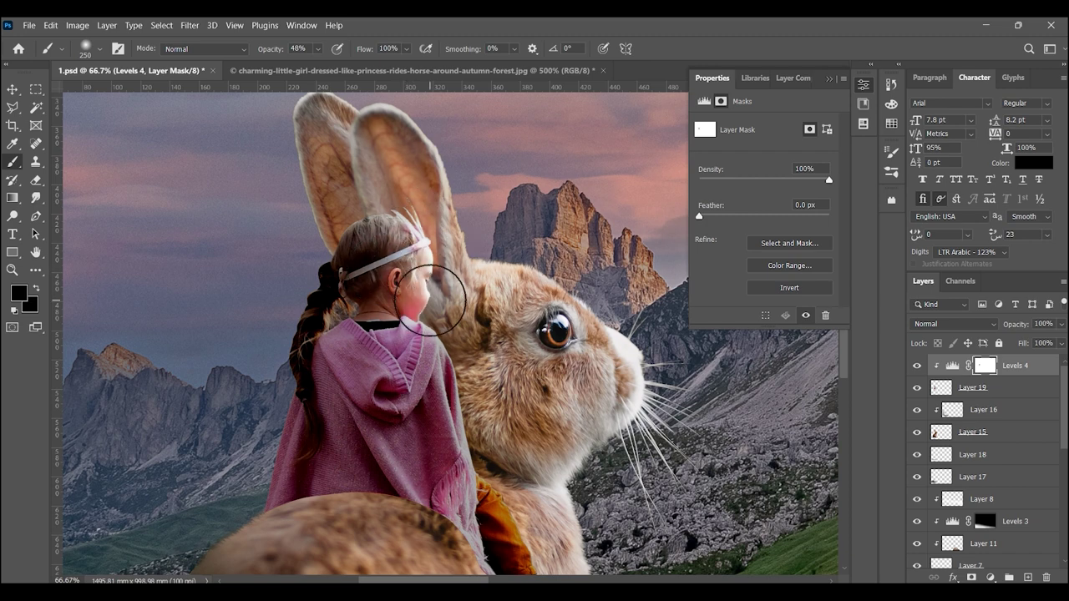
pyautogui.press('[')
pyautogui.press('[')
pyautogui.press('[')
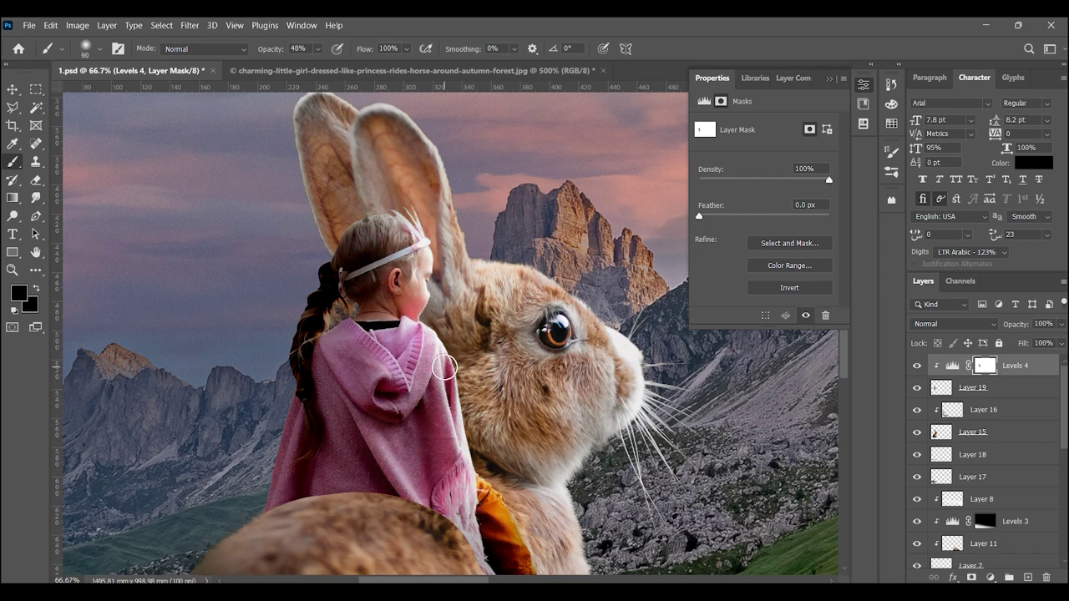
pyautogui.moveTo(530, 547); pyautogui.dragTo(420, 370)
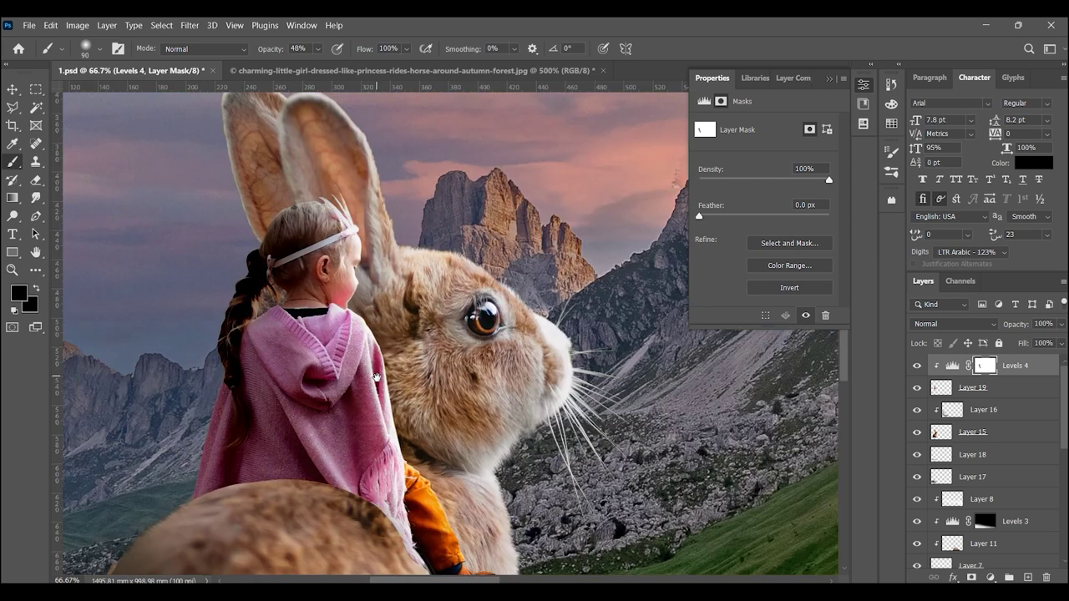
pyautogui.scroll(5, 243, 236)
pyautogui.press(']')
pyautogui.press(']')
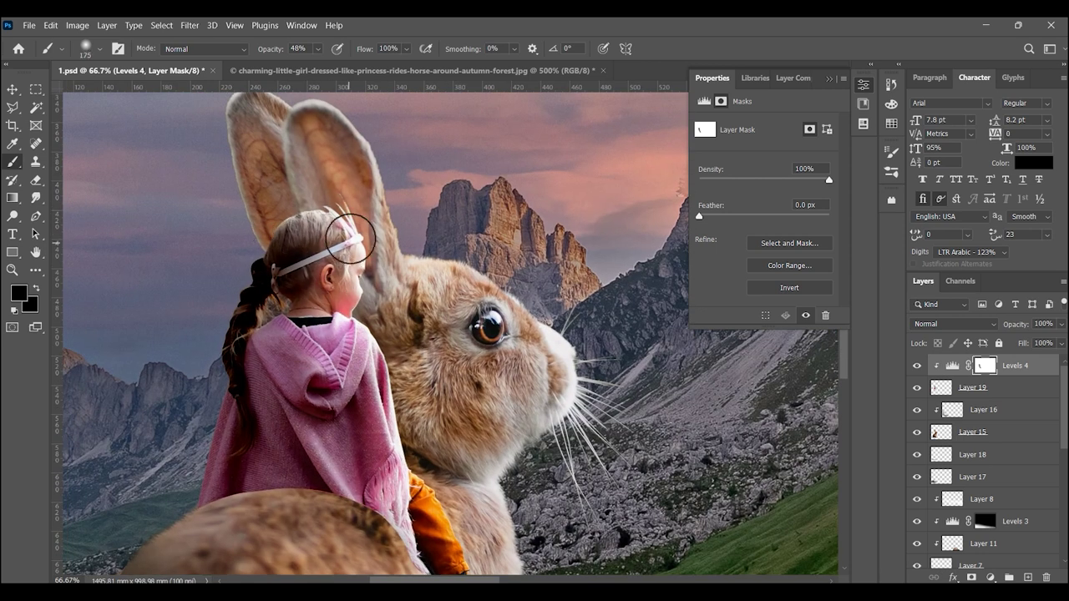
pyautogui.moveTo(281, 323); pyautogui.dragTo(351, 393)
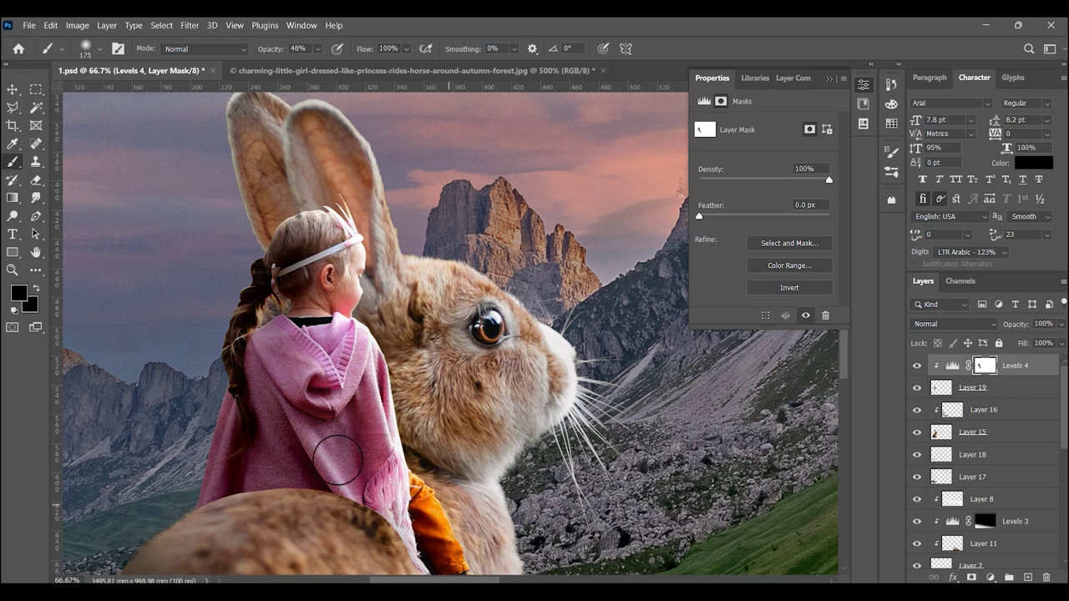
# - Toggle Levels 4 off and on to compare, and zoom in to check the girl's seat
pyautogui.click(18, 269)
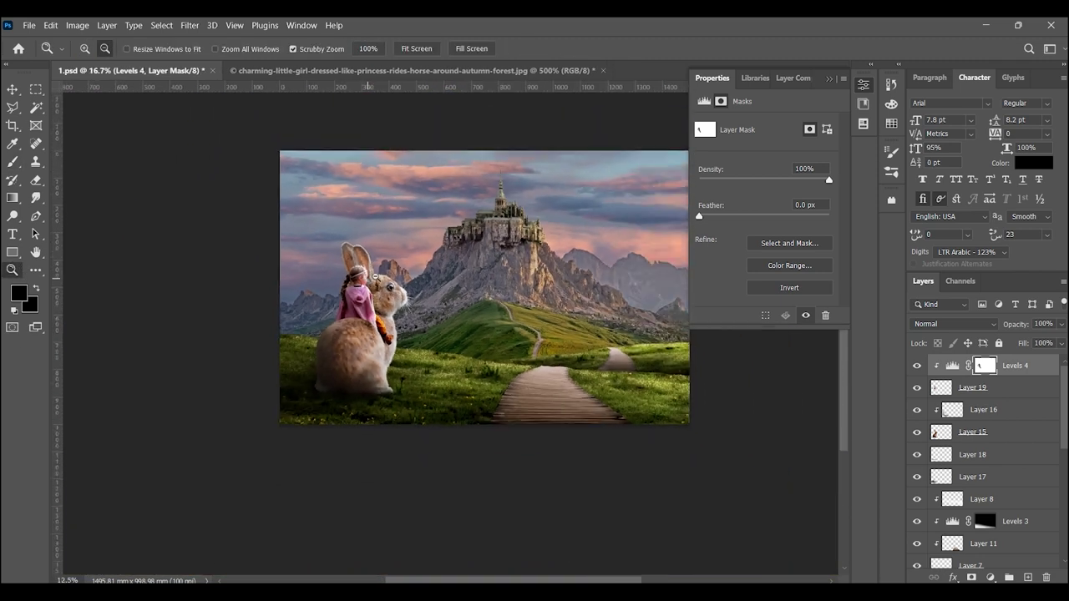
pyautogui.moveTo(418, 334); pyautogui.dragTo(964, 370)
pyautogui.click(917, 365)
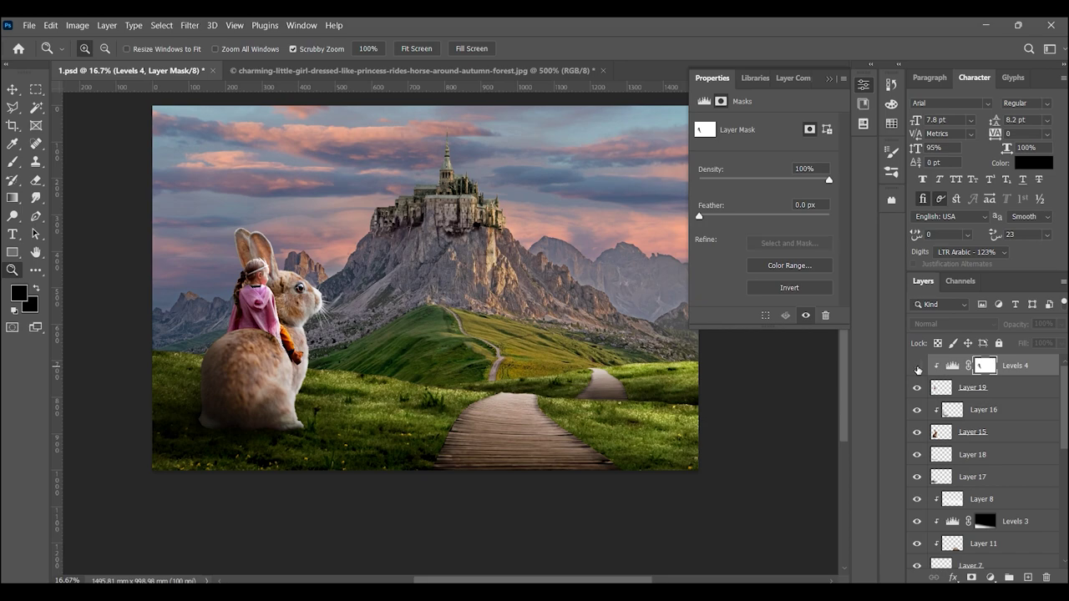
pyautogui.click(917, 366)
pyautogui.moveTo(248, 356); pyautogui.dragTo(317, 291)
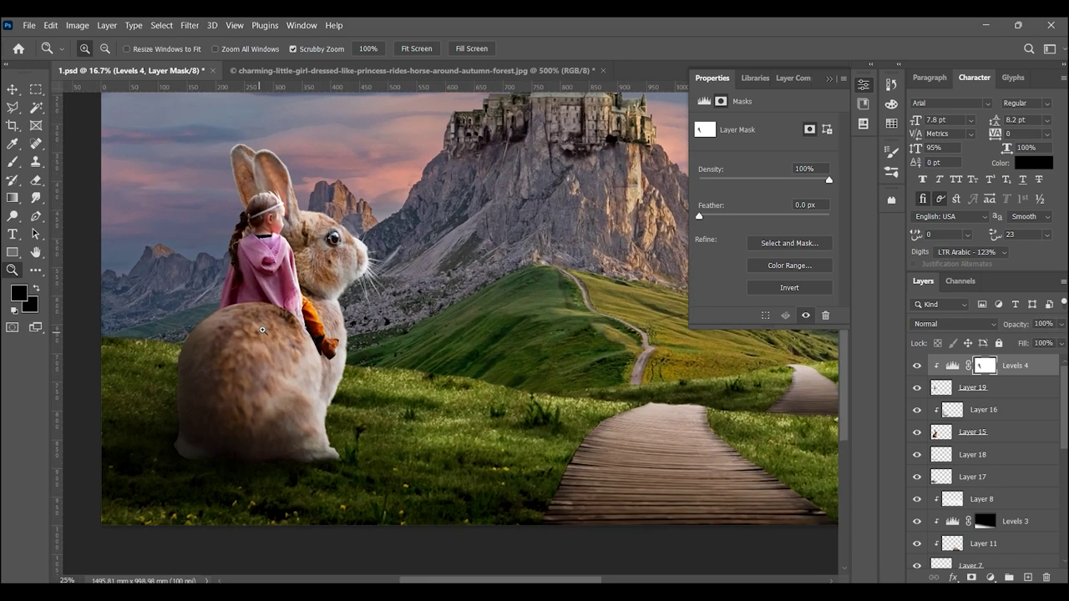
pyautogui.click(317, 291)
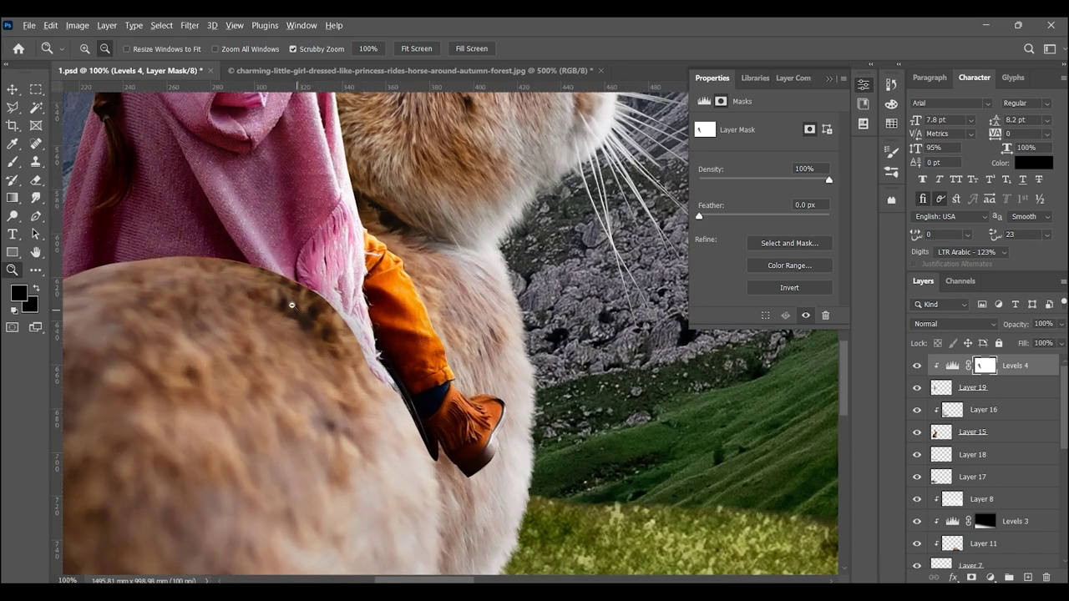
pyautogui.keyDown('alt'); pyautogui.click(292, 306); pyautogui.keyUp('alt')
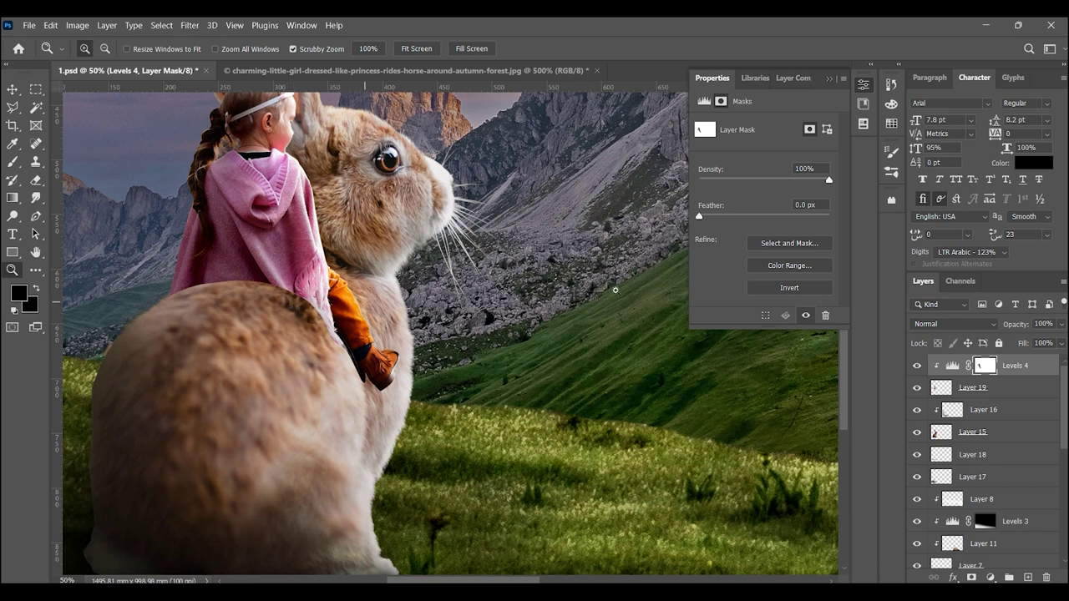
pyautogui.click(956, 386)
# - Paint a softened Multiply shadow on the fur under the girl, on Layer 20 clipped to Layer 15
pyautogui.click(959, 431)
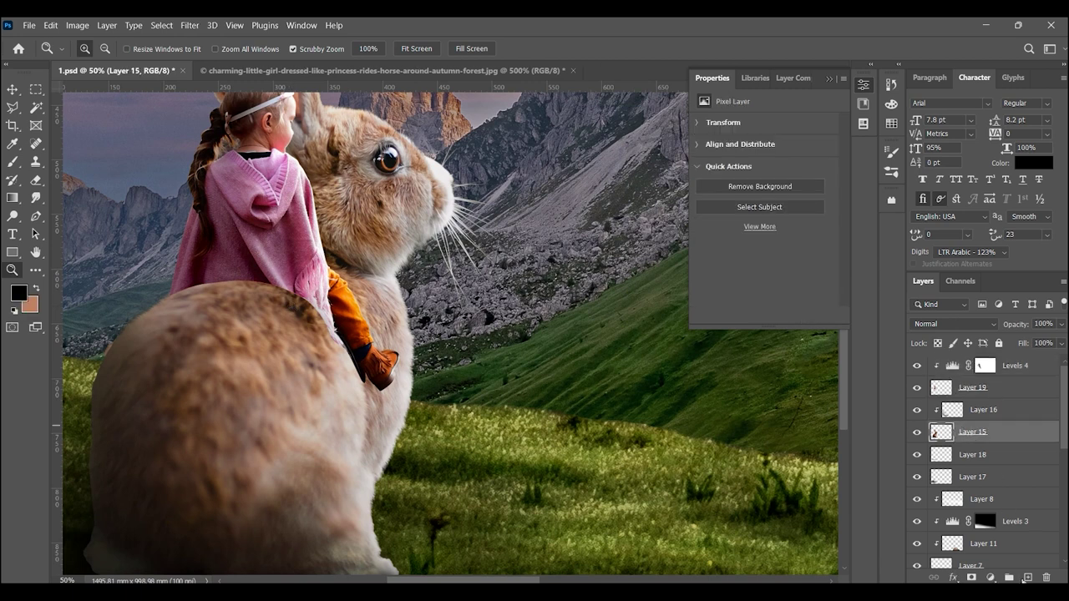
pyautogui.click(1027, 578)
pyautogui.click(223, 292)
pyautogui.press('b')
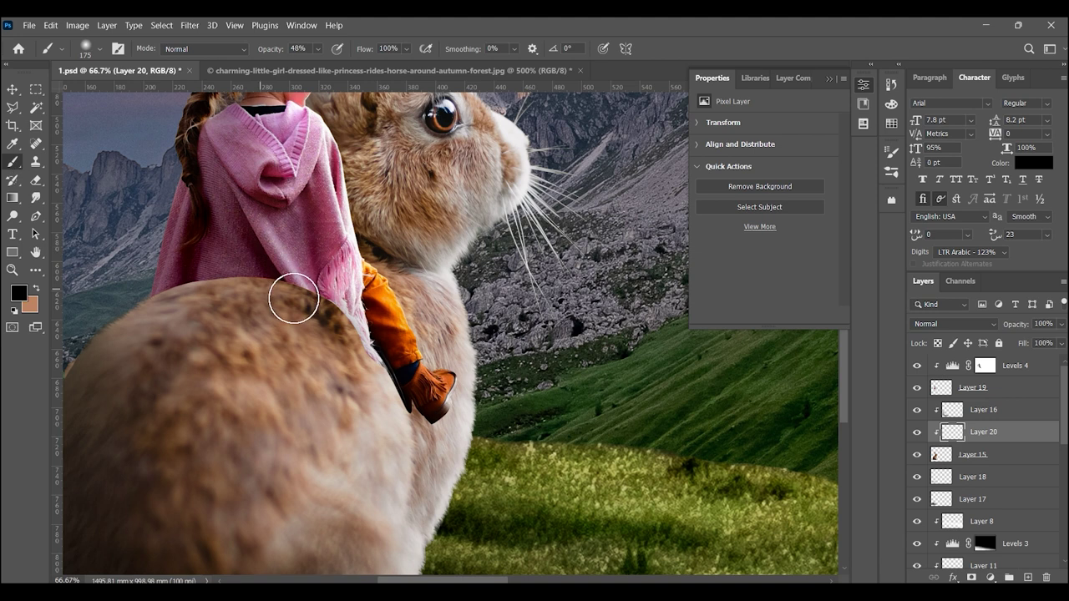
pyautogui.moveTo(172, 276); pyautogui.dragTo(410, 377)
pyautogui.press(']')
pyautogui.press(']')
pyautogui.press(']')
pyautogui.moveTo(198, 288); pyautogui.dragTo(370, 346)
pyautogui.click(952, 324)
pyautogui.click(944, 284)
pyautogui.moveTo(1063, 332); pyautogui.dragTo(1031, 335)
# - Add clipped Layer 21 in sampled fur brown, set to Multiply at 51% opacity
pyautogui.press('[')
pyautogui.press('[')
pyautogui.press('[')
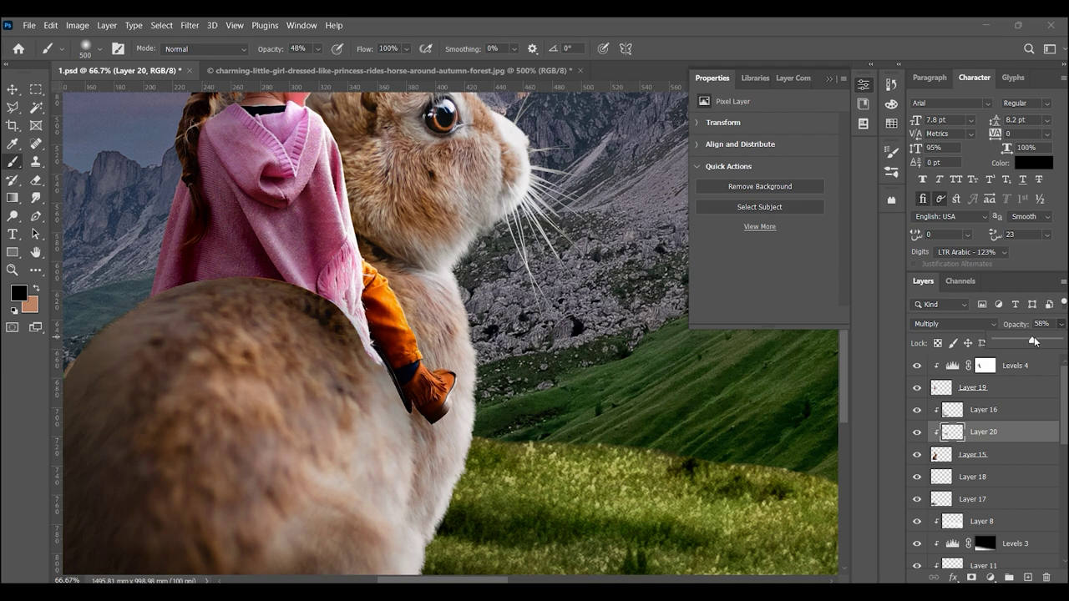
pyautogui.press('[')
pyautogui.press('[')
pyautogui.press('[')
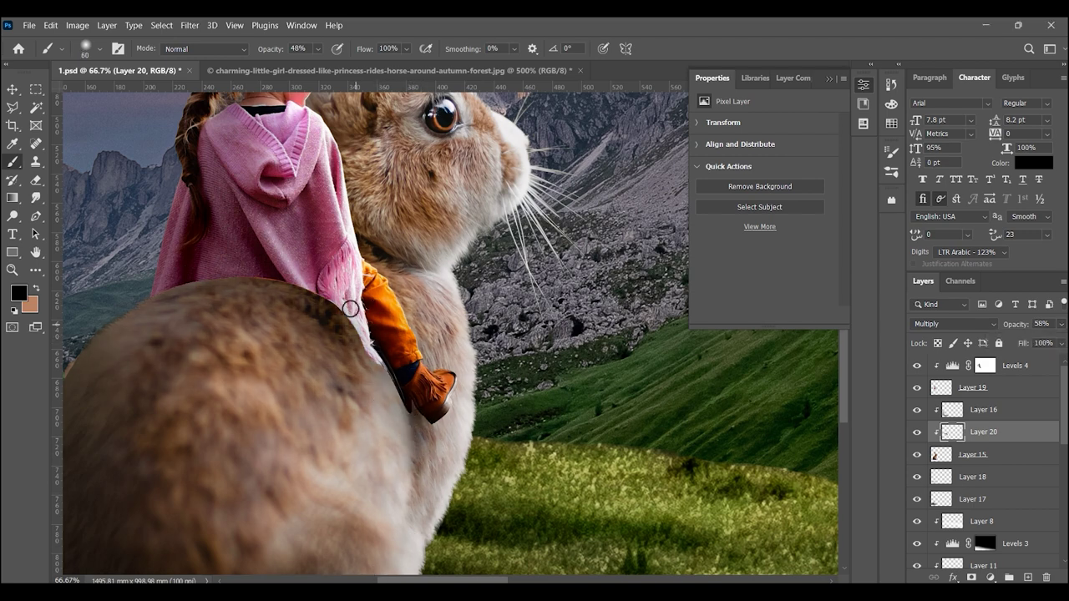
pyautogui.scroll(-2, 401, 426)
pyautogui.scroll(-2, 400, 425)
pyautogui.scroll(1, 253, 352)
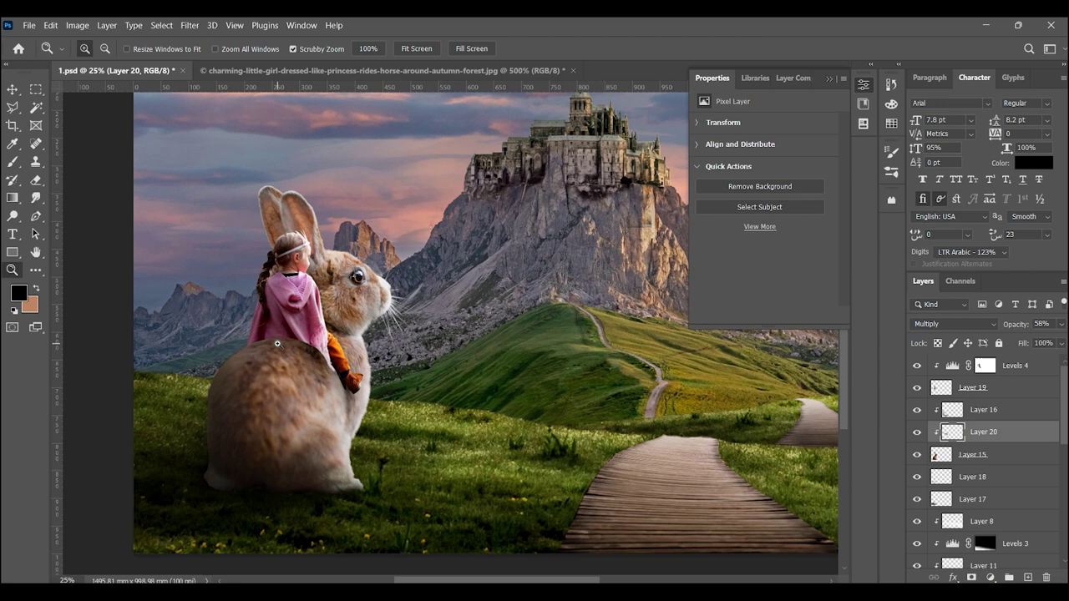
pyautogui.scroll(2, 253, 351)
pyautogui.keyDown('alt'); pyautogui.click(253, 352); pyautogui.keyUp('alt')
pyautogui.hotkey('ctrl', 'alt', 'shift', 'n')
pyautogui.press(']')
pyautogui.press(']')
pyautogui.press(']')
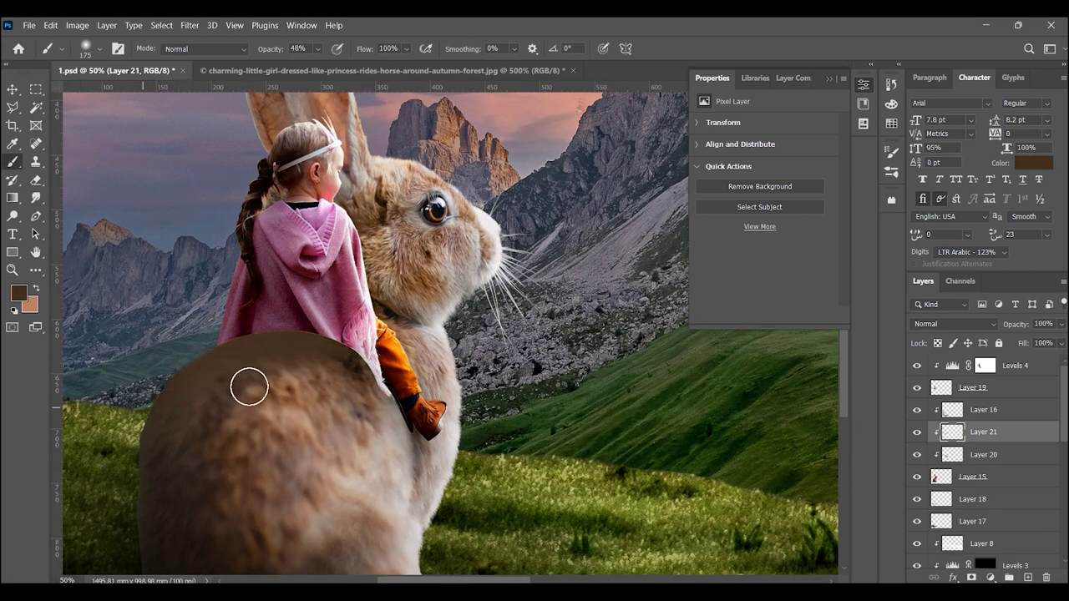
pyautogui.click(954, 324)
pyautogui.click(939, 281)
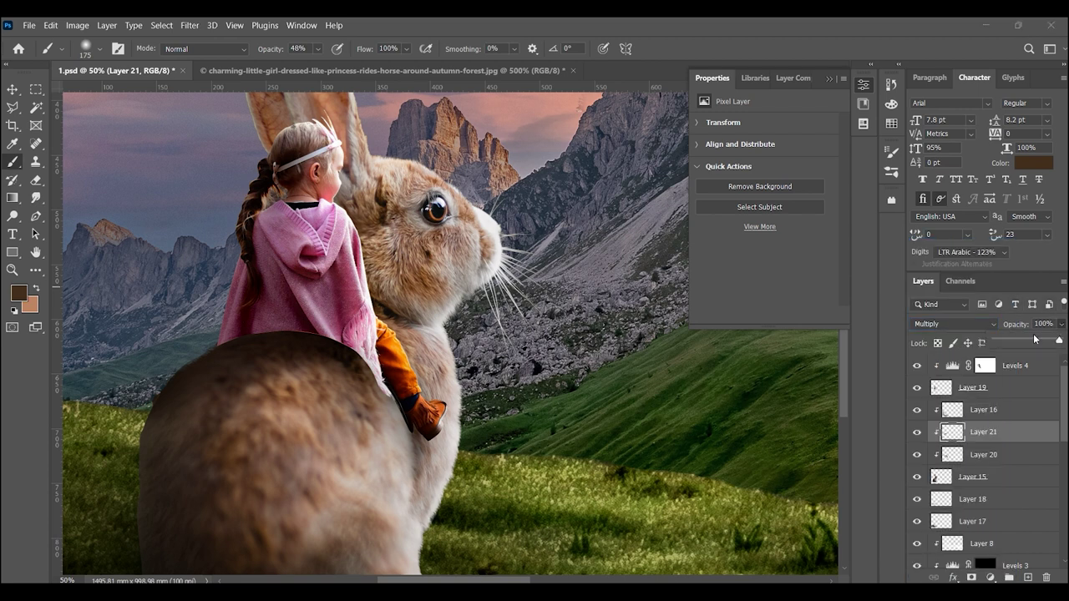
pyautogui.click(1034, 338)
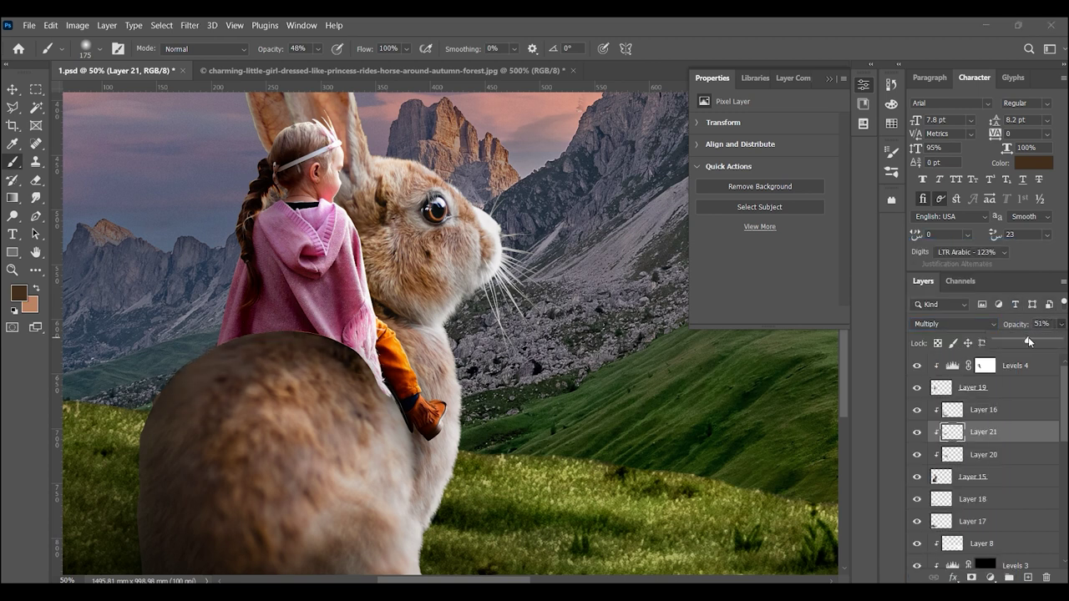
pyautogui.click(298, 317)
# - Darken the rabbit's back under the girl in near-black on clipped Layer 22, Multiply at lowered opacity
pyautogui.click(13, 269)
pyautogui.scroll(-3, 333, 313)
pyautogui.scroll(1, 332, 313)
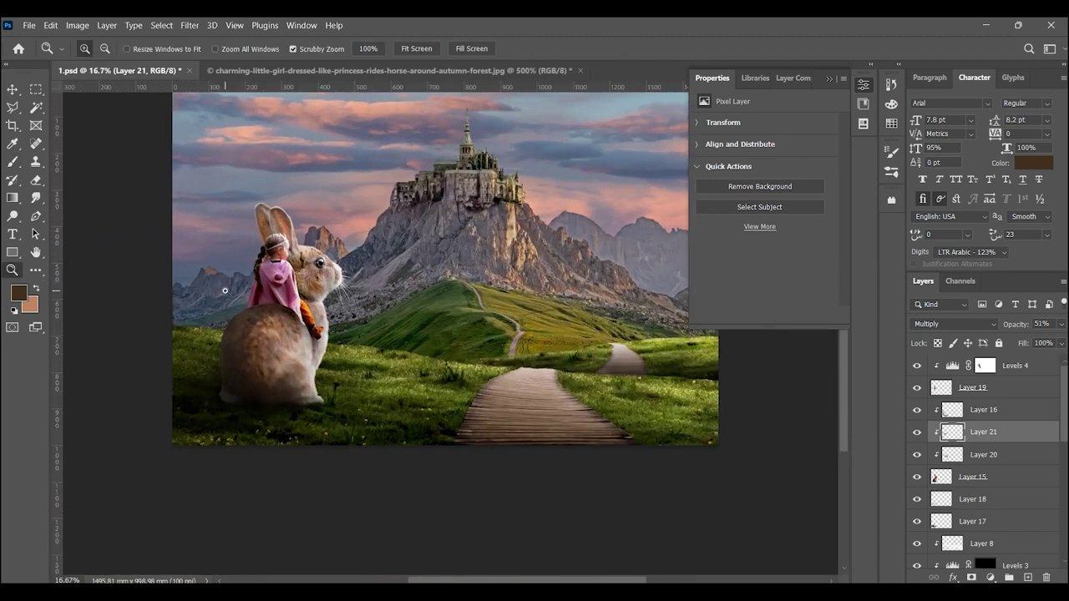
pyautogui.scroll(1, 333, 313)
pyautogui.hotkey('ctrl', 'shift', 'alt', 'n')
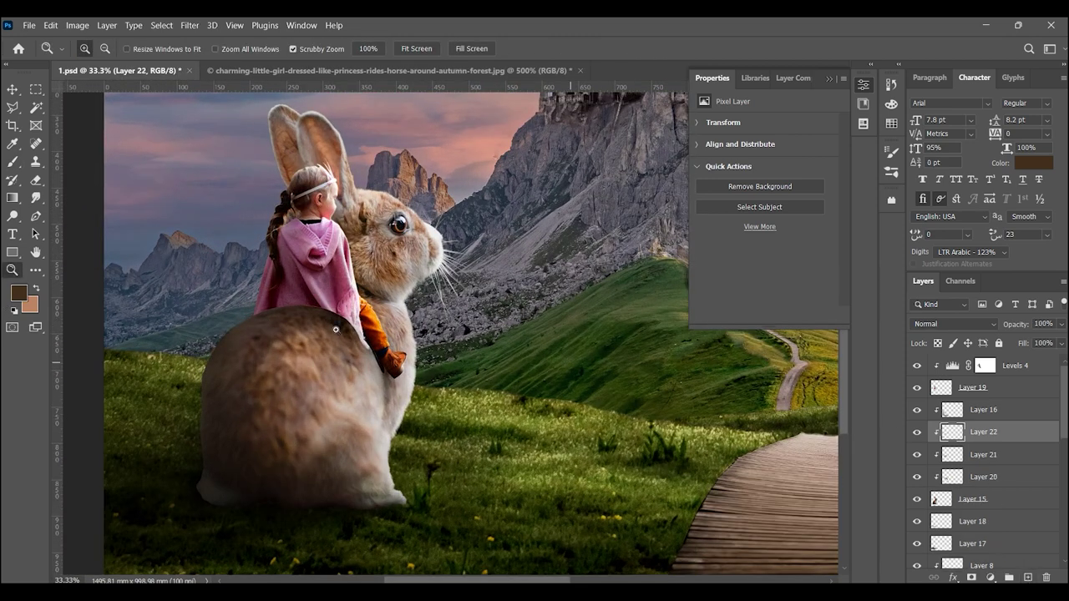
pyautogui.click(14, 163)
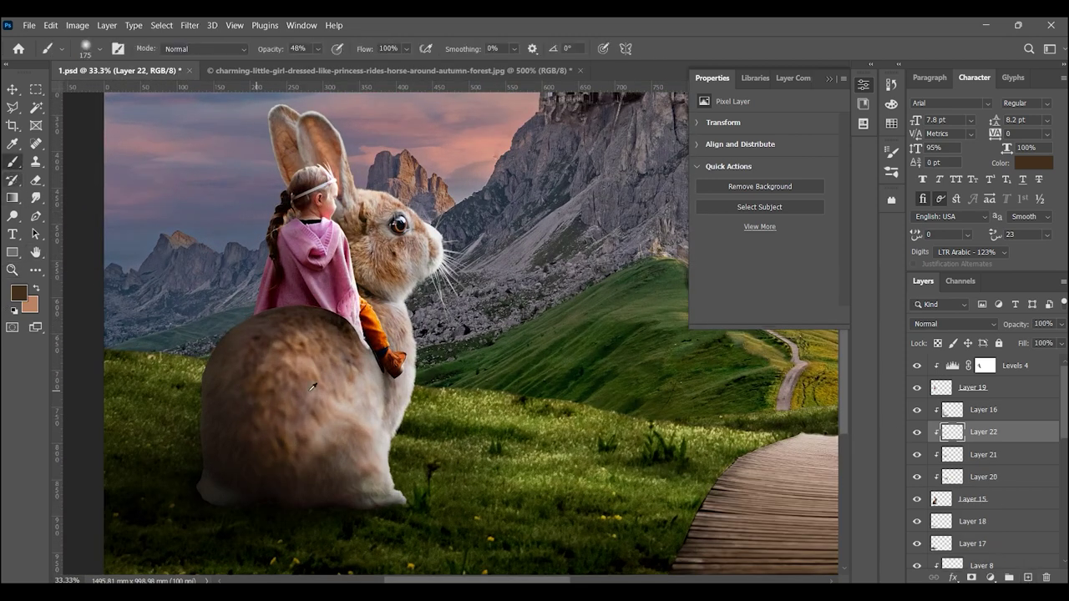
pyautogui.keyDown('alt'); pyautogui.click(334, 325); pyautogui.keyUp('alt')
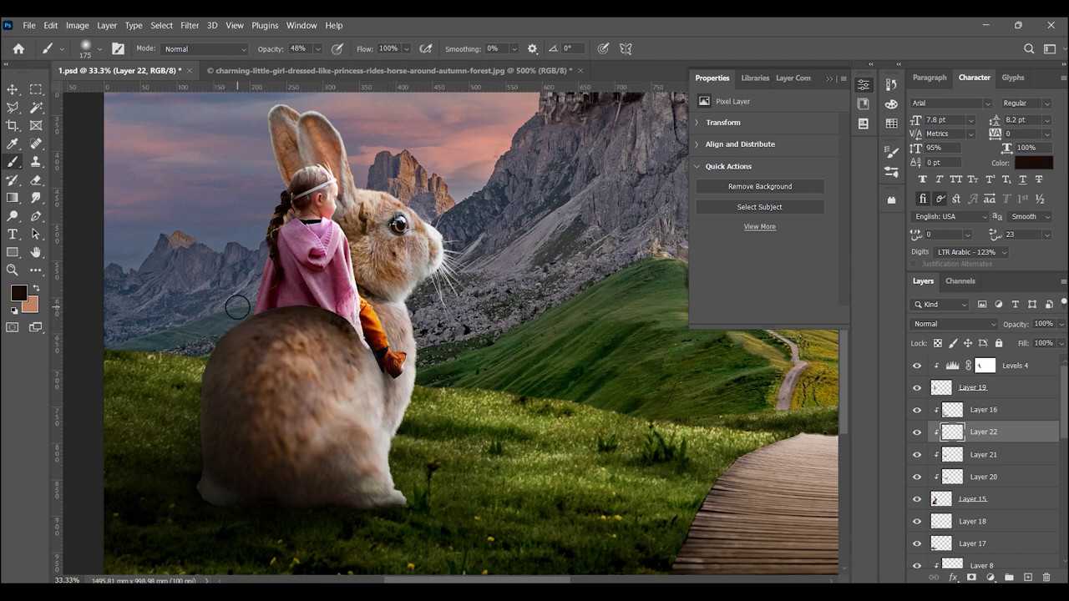
pyautogui.moveTo(237, 308); pyautogui.dragTo(337, 306)
pyautogui.click(951, 324)
pyautogui.click(933, 287)
pyautogui.moveTo(1062, 331); pyautogui.dragTo(1032, 341)
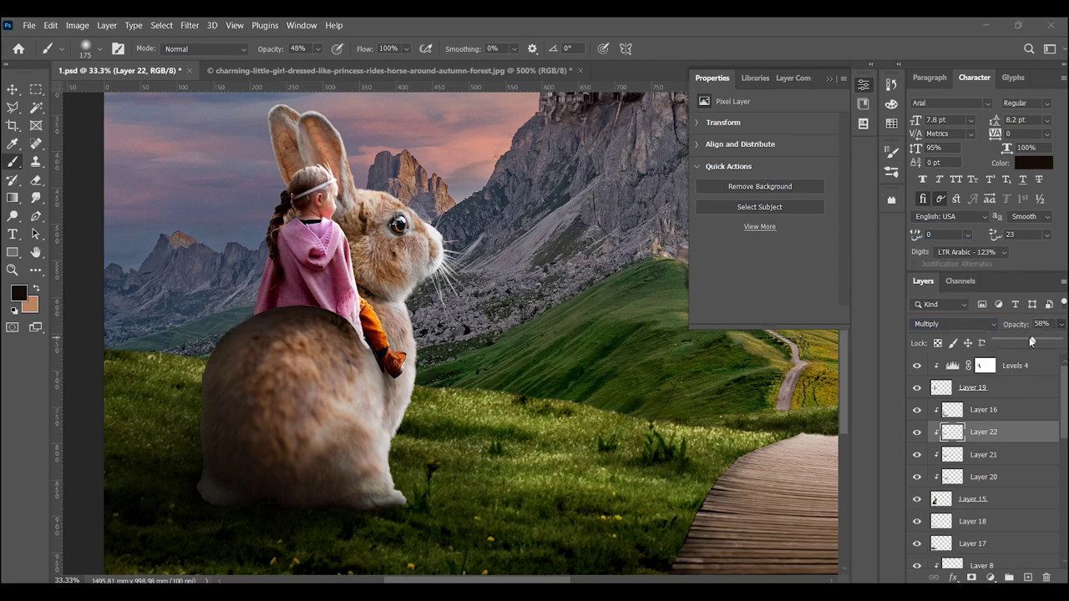
# - Review the shading zoomed out, then zoom in on the girl's seat and select Layer 19
pyautogui.click(12, 270)
pyautogui.scroll(-3, 361, 307)
pyautogui.scroll(2, 362, 308)
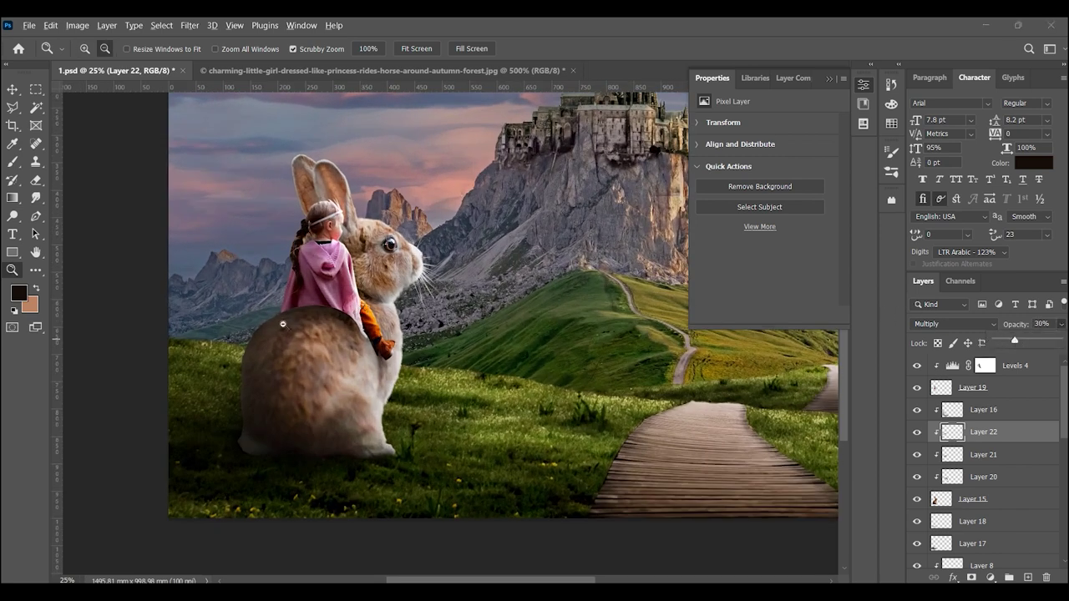
pyautogui.scroll(-2, 282, 324)
pyautogui.scroll(7, 220, 331)
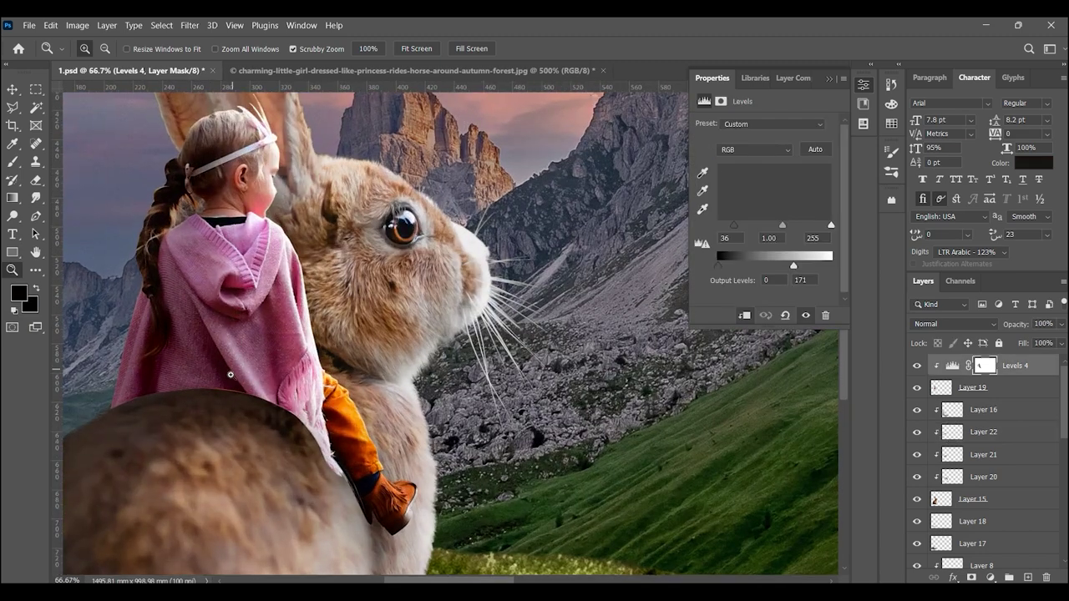
pyautogui.moveTo(401, 318); pyautogui.dragTo(433, 283)
pyautogui.click(963, 387)
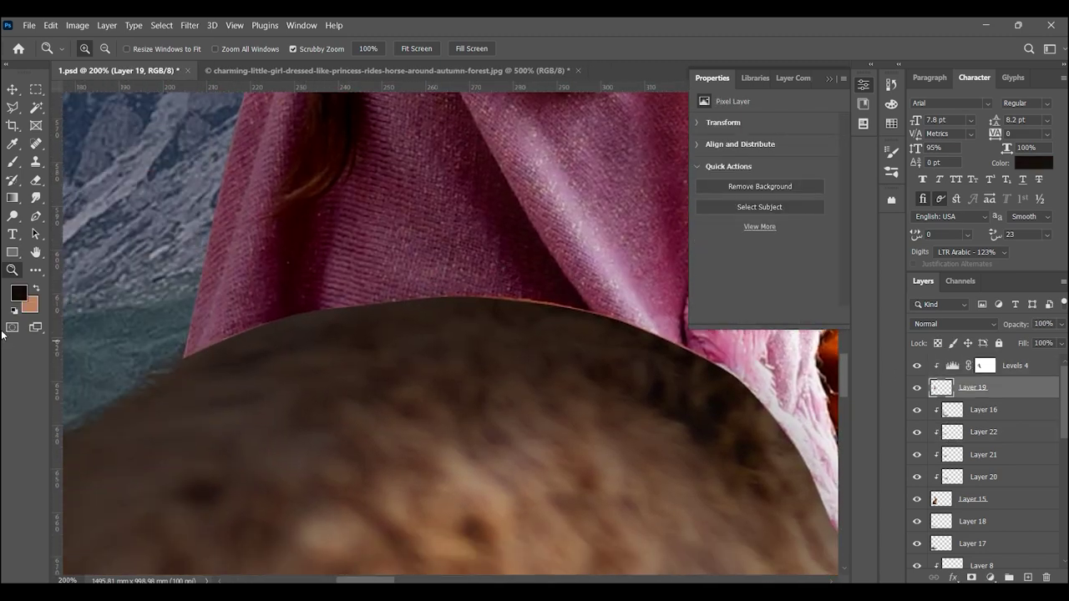
# - Blur Layer 19's edges where the hoodie and orange boot meet the rabbit, then add an empty layer
pyautogui.click(13, 219)
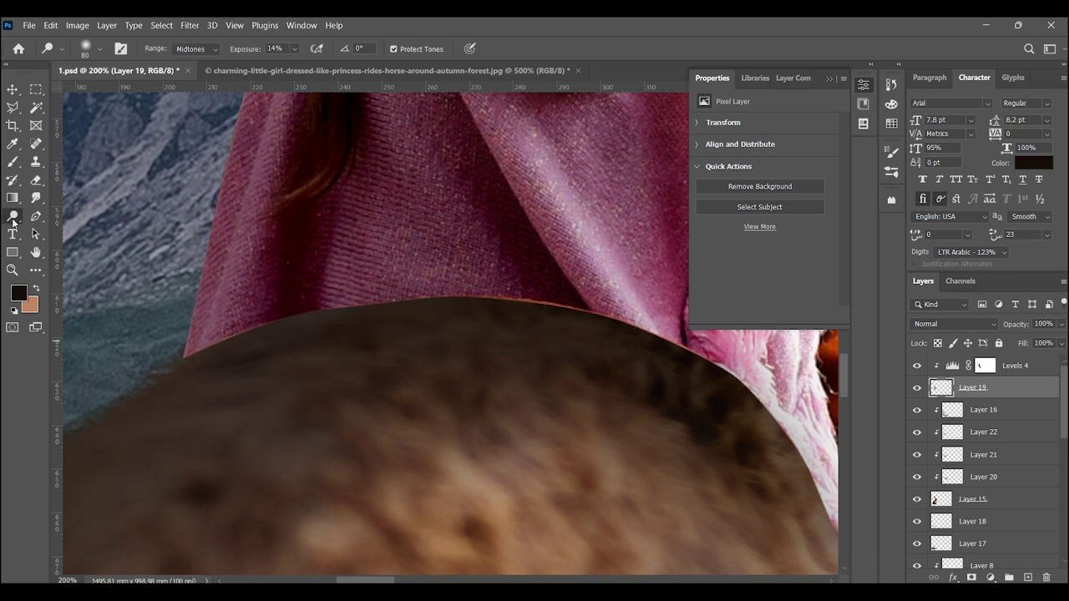
pyautogui.rightClick(36, 198)
pyautogui.click(83, 200)
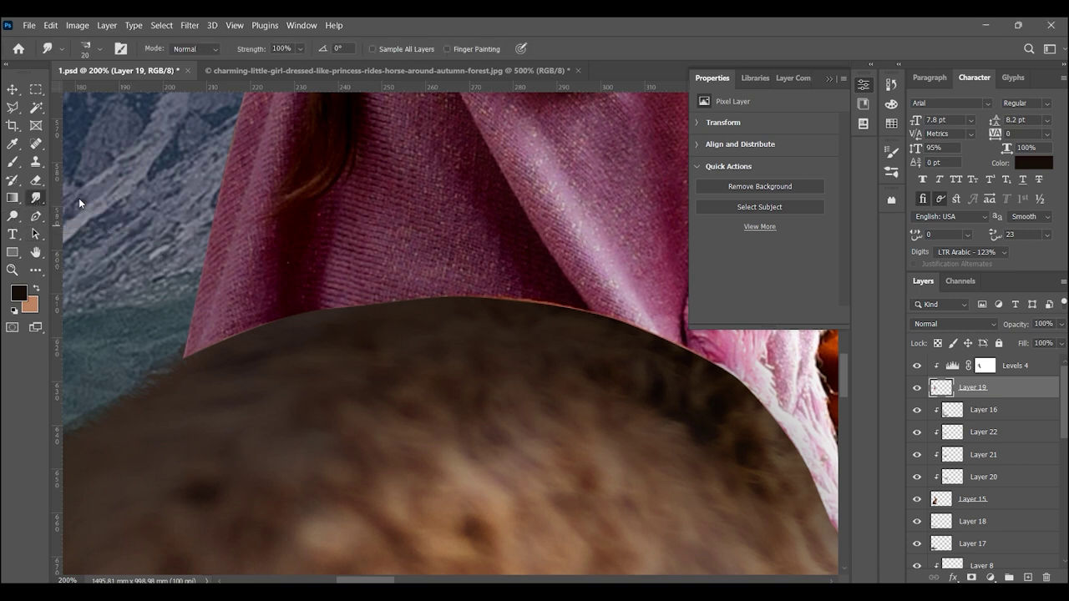
pyautogui.moveTo(219, 346)
pyautogui.mouseDown()
pyautogui.moveTo(296, 367)
pyautogui.moveTo(458, 350)
pyautogui.moveTo(607, 367)
pyautogui.mouseUp()
pyautogui.moveTo(709, 437); pyautogui.dragTo(339, 279)
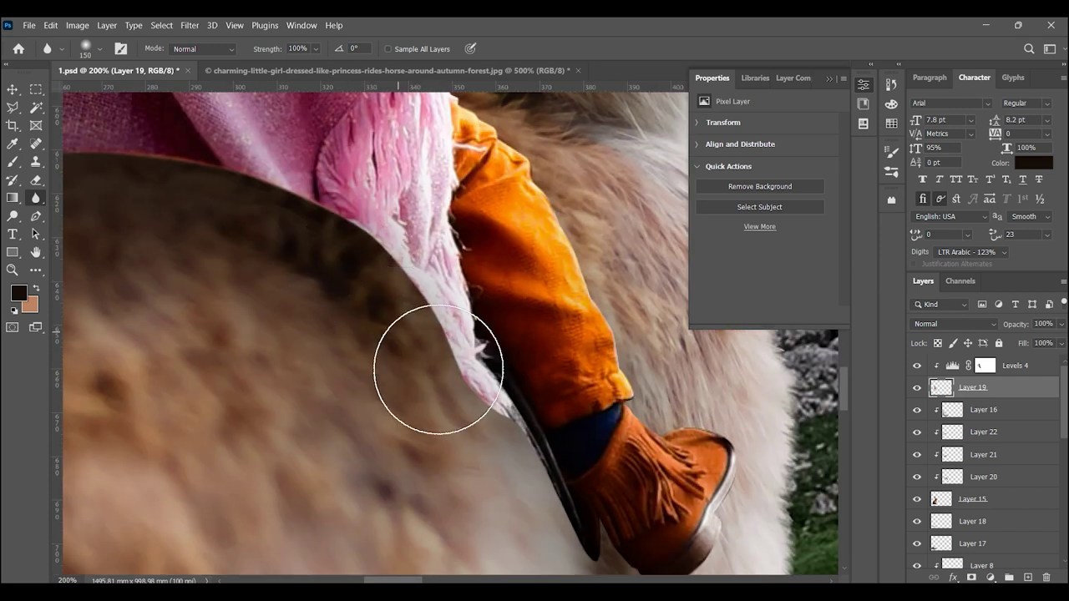
pyautogui.moveTo(424, 405)
pyautogui.mouseDown()
pyautogui.moveTo(453, 460)
pyautogui.moveTo(485, 484)
pyautogui.moveTo(410, 389)
pyautogui.moveTo(397, 352)
pyautogui.mouseUp()
pyautogui.moveTo(282, 186); pyautogui.dragTo(384, 420)
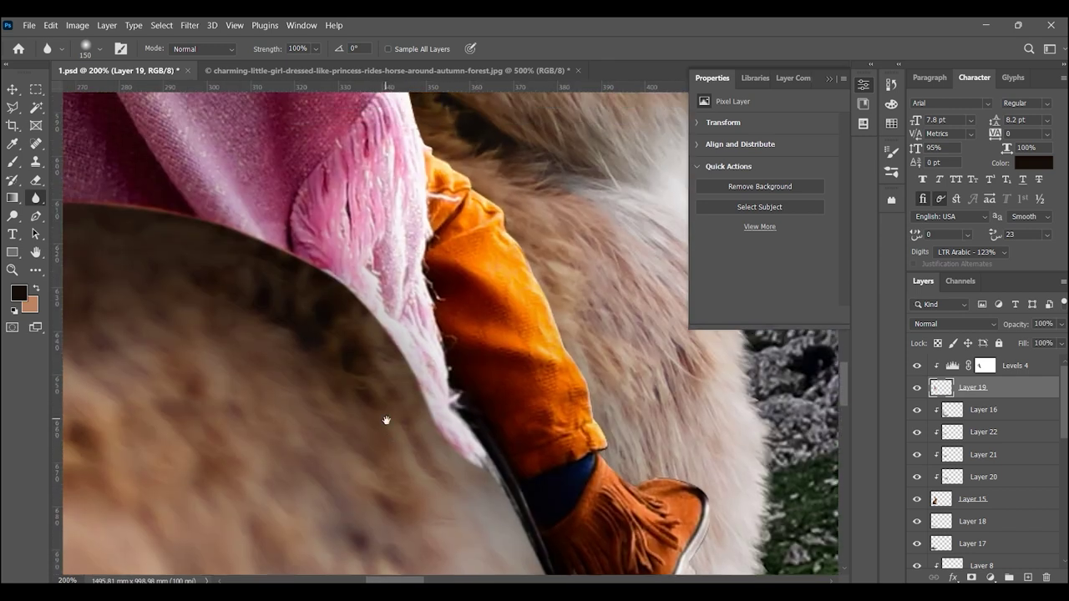
pyautogui.moveTo(114, 265); pyautogui.dragTo(437, 342)
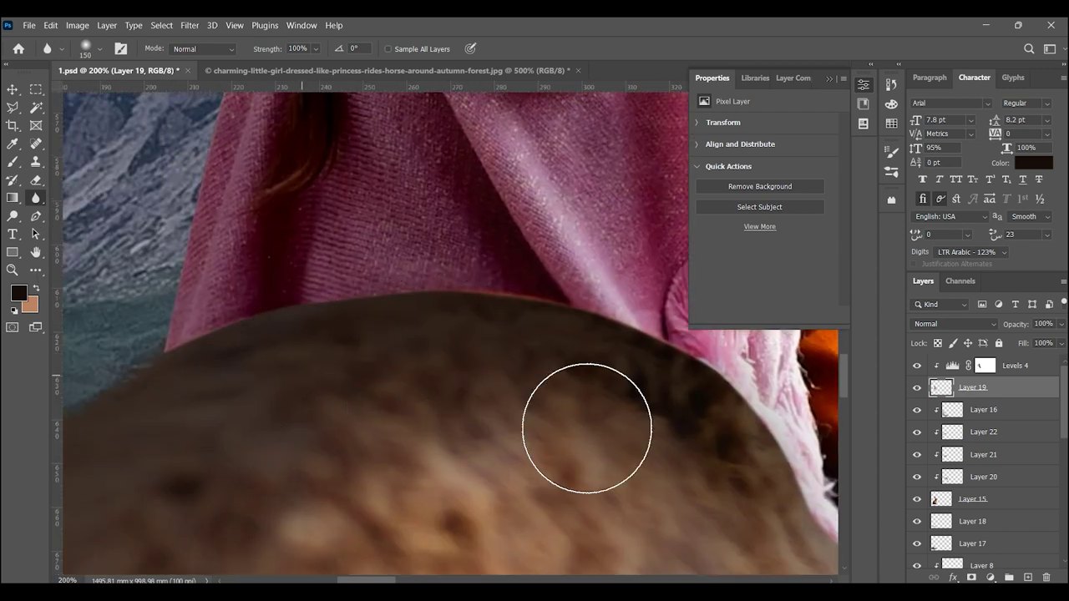
pyautogui.click(1026, 578)
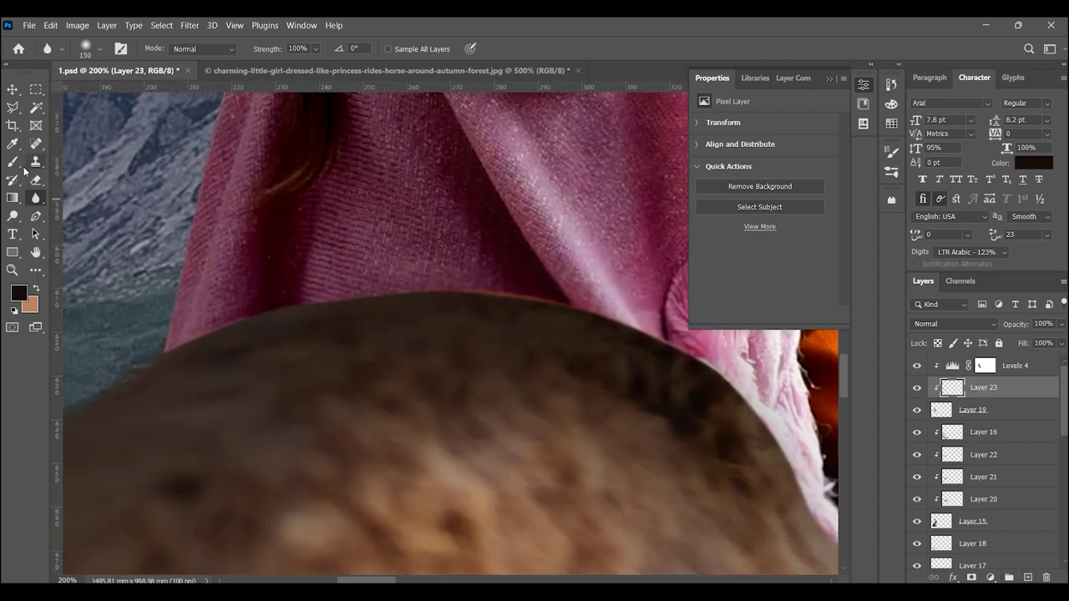
# - Paint a soft black shadow at 16% brush opacity on Layer 23 under the girl's dress
pyautogui.press('b')
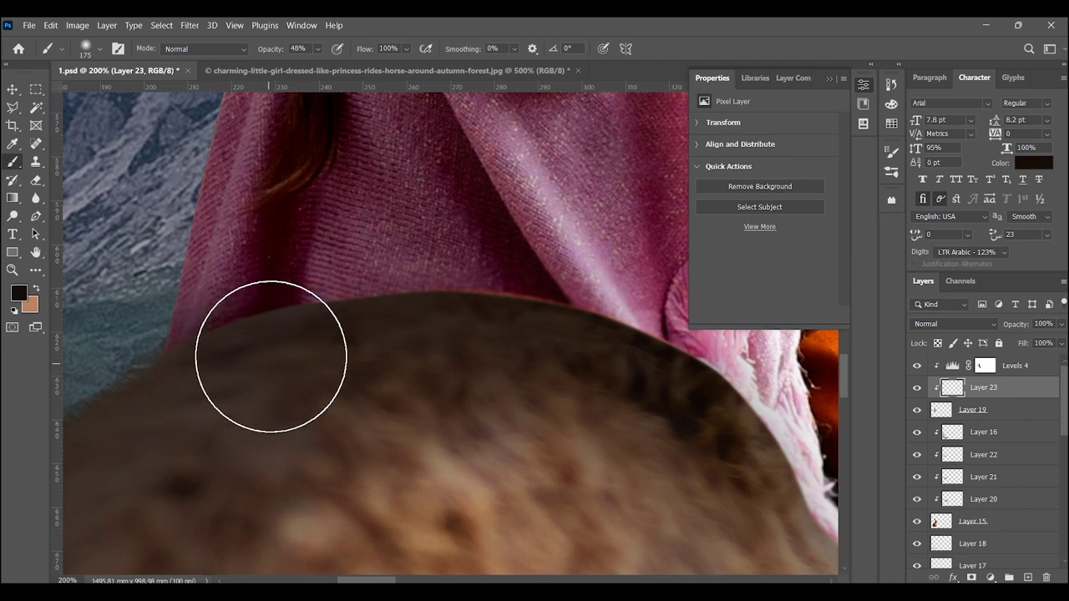
pyautogui.moveTo(494, 370); pyautogui.dragTo(437, 382)
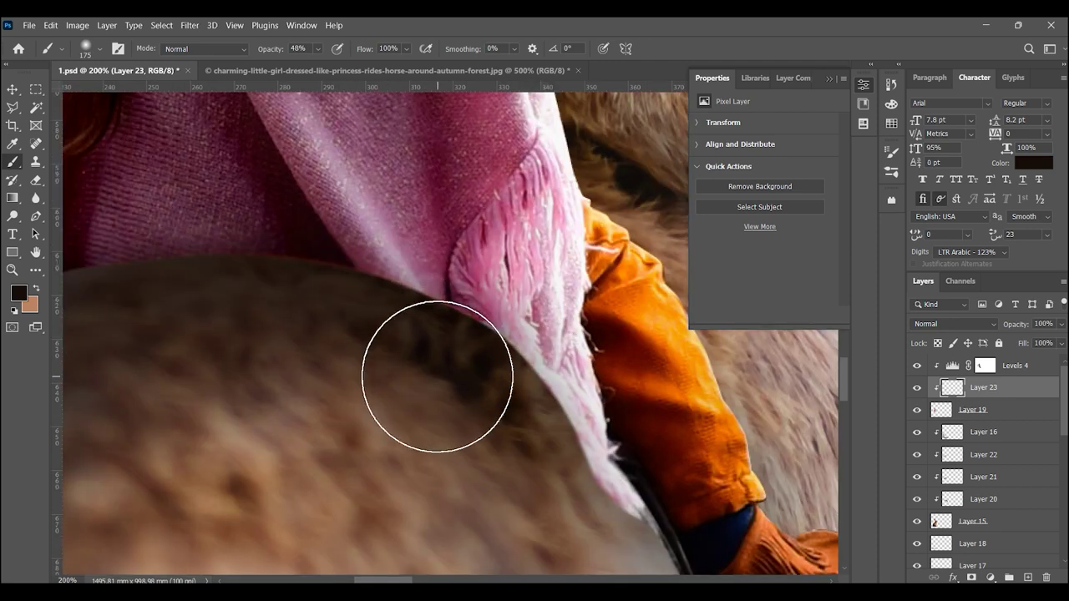
pyautogui.moveTo(549, 530); pyautogui.dragTo(307, 284)
pyautogui.moveTo(294, 356); pyautogui.dragTo(377, 431)
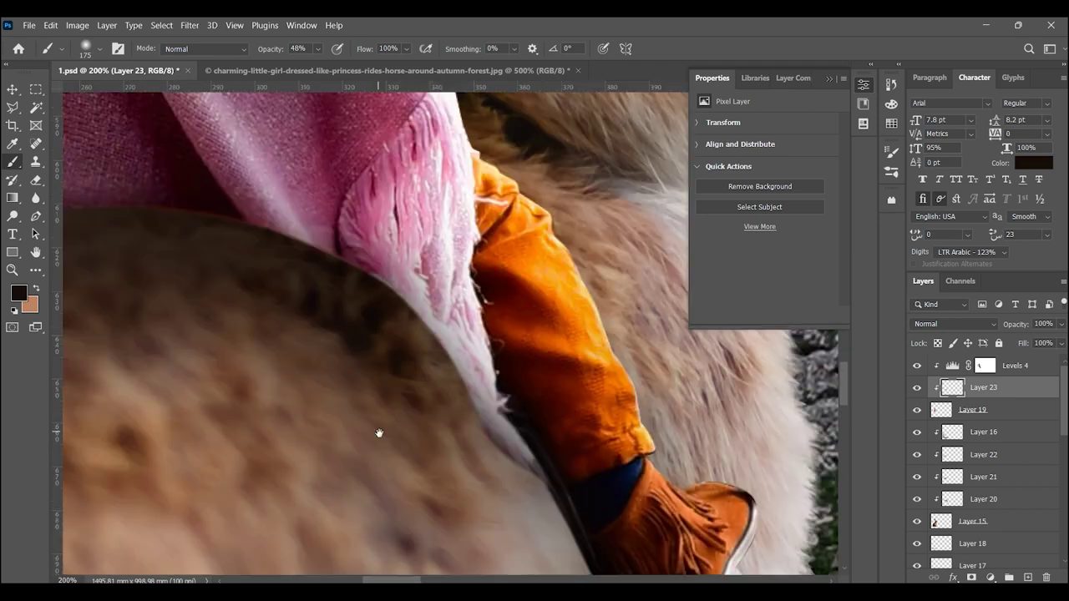
pyautogui.press('[')
pyautogui.press('[')
pyautogui.press('[')
pyautogui.press('[')
pyautogui.press('[')
pyautogui.press('[')
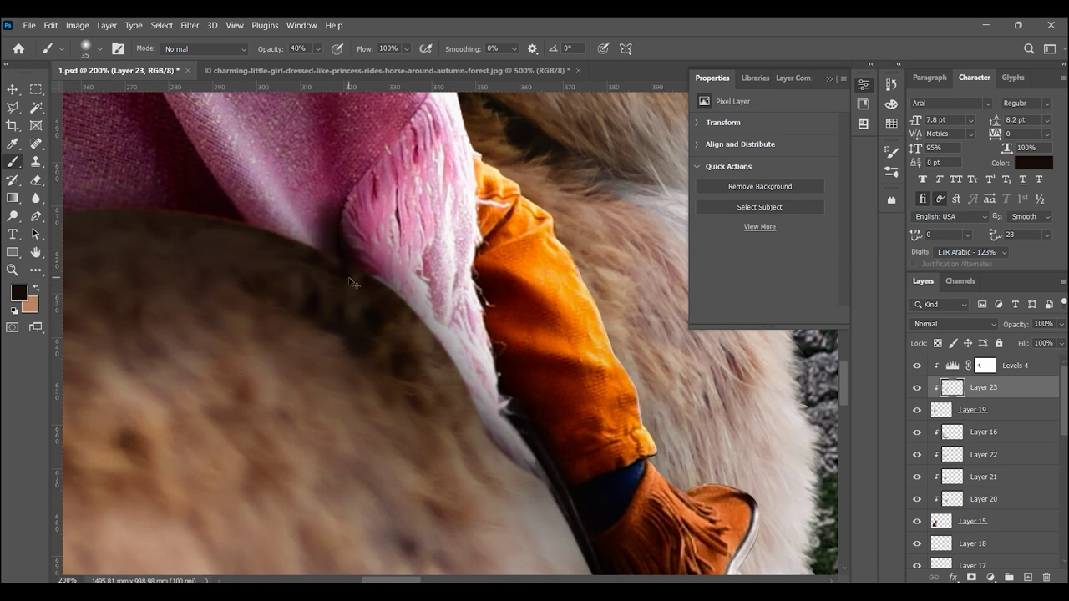
pyautogui.click(351, 200)
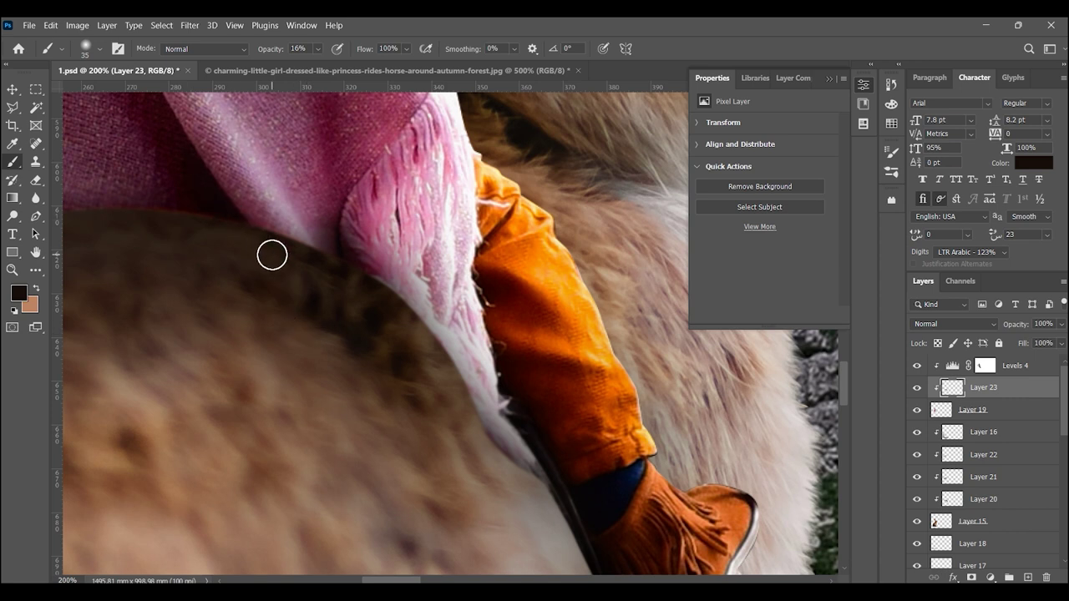
pyautogui.moveTo(192, 182); pyautogui.dragTo(452, 341)
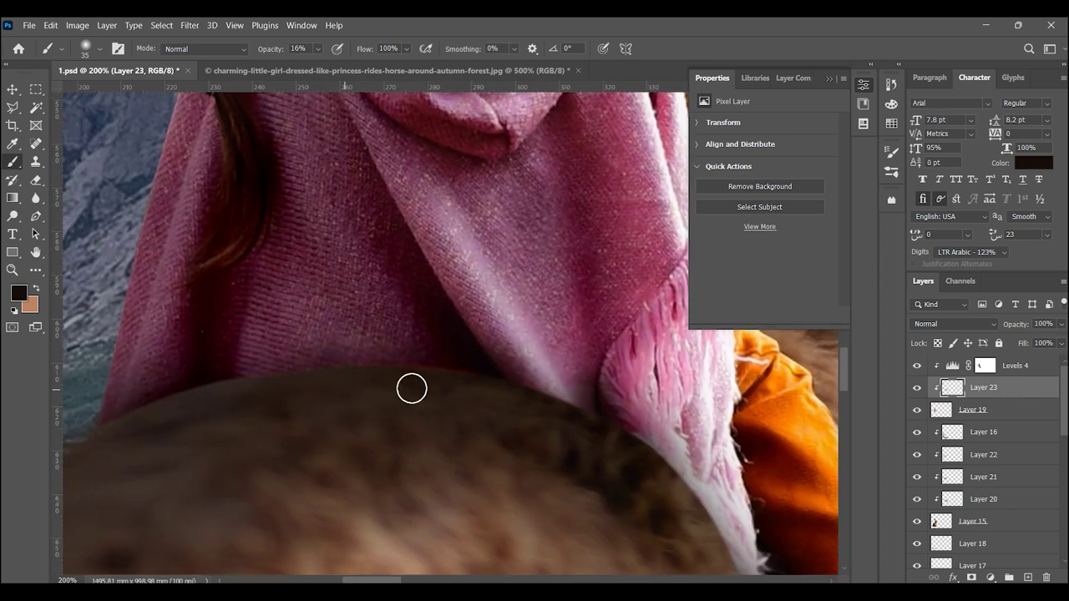
# - Set Layer 23 to Multiply, zoom out to the whole landscape, and add clipped Layer 24
pyautogui.click(927, 326)
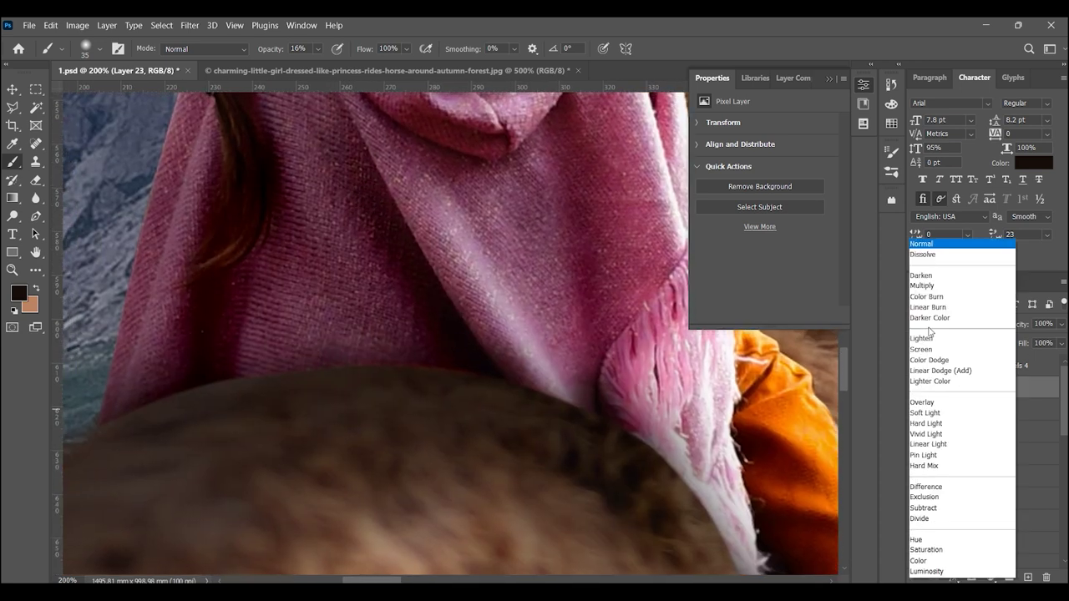
pyautogui.click(935, 285)
pyautogui.press('z')
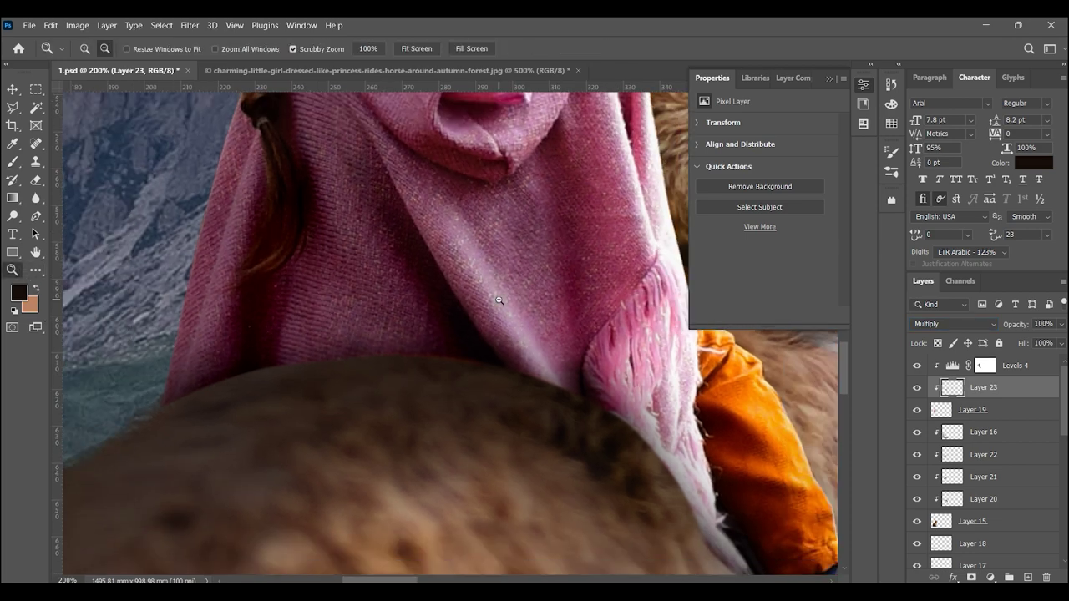
pyautogui.keyDown('alt'); pyautogui.click(524, 295); pyautogui.keyUp('alt')
pyautogui.keyDown('alt'); pyautogui.click(523, 296); pyautogui.keyUp('alt')
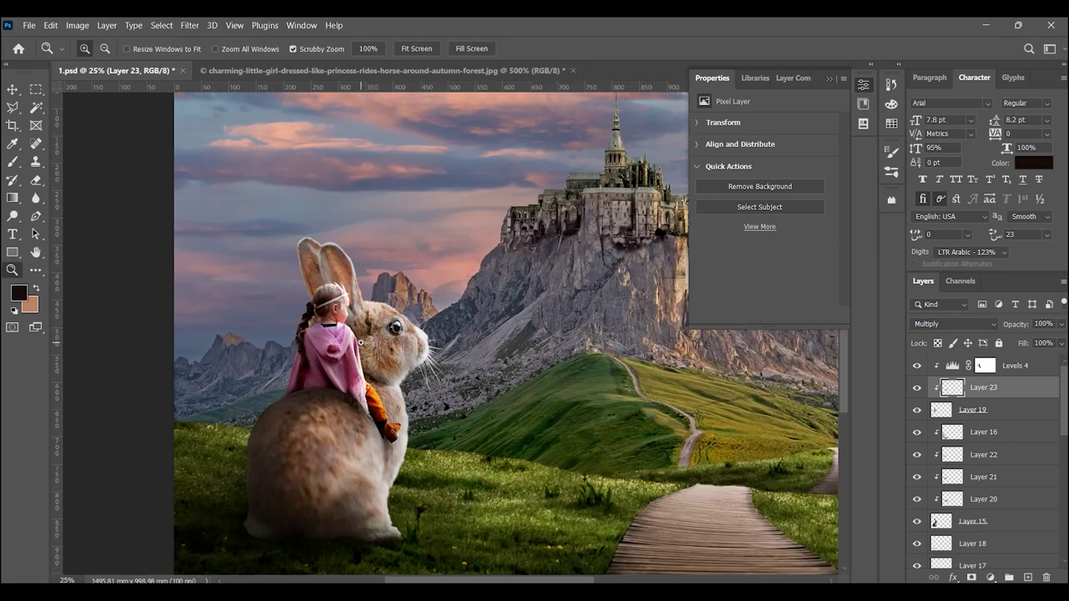
pyautogui.click(1028, 577)
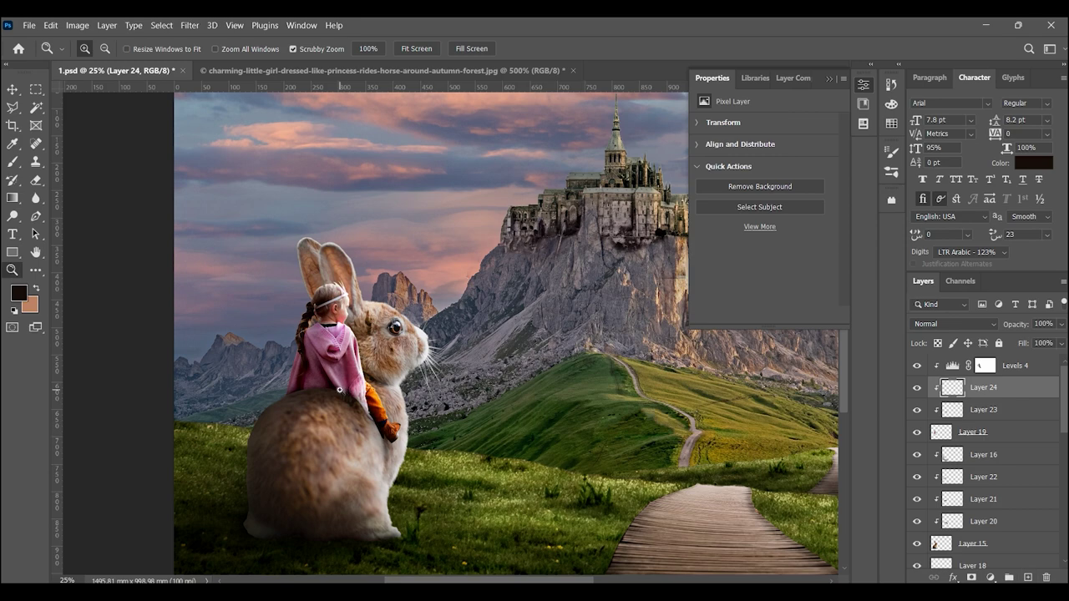
# - Set the brush colour to #ffffff and Layer 24's blend mode to Overlay
pyautogui.click(339, 389)
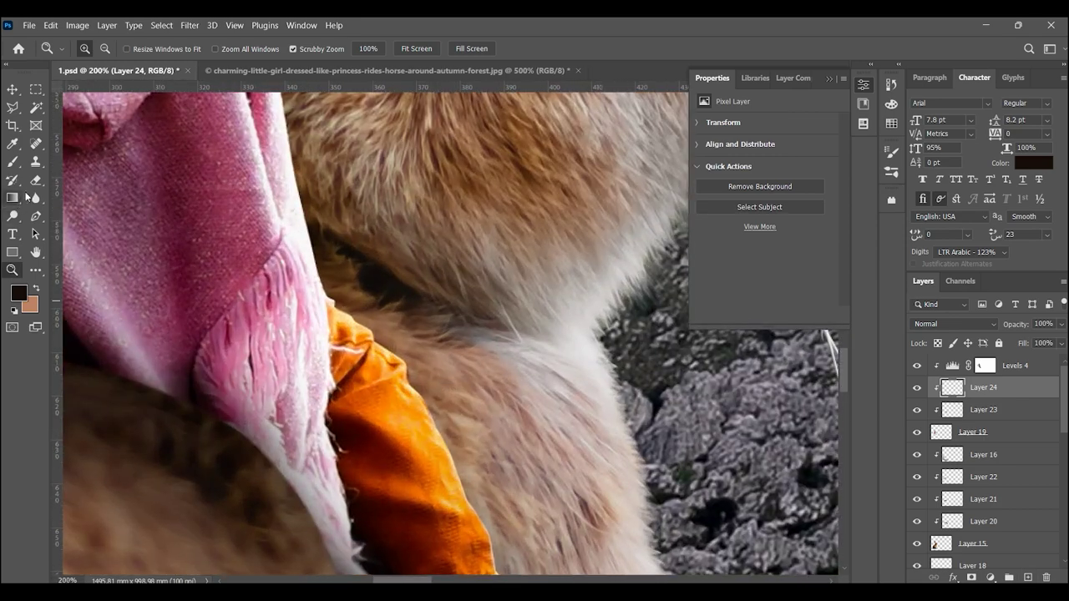
pyautogui.click(13, 162)
pyautogui.click(26, 290)
pyautogui.write('ffffff')
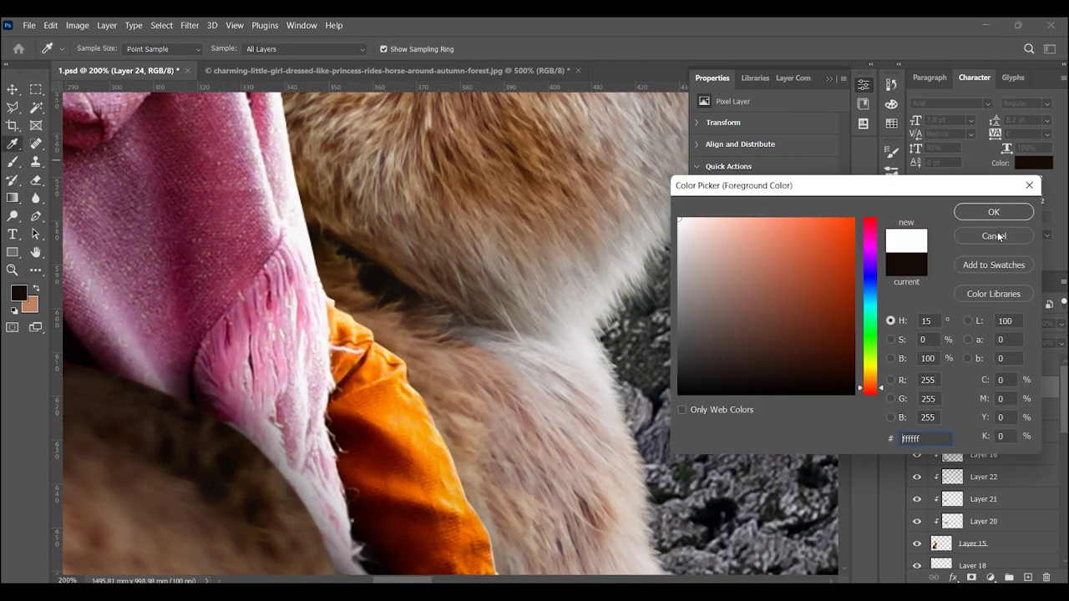
pyautogui.click(994, 211)
pyautogui.click(940, 325)
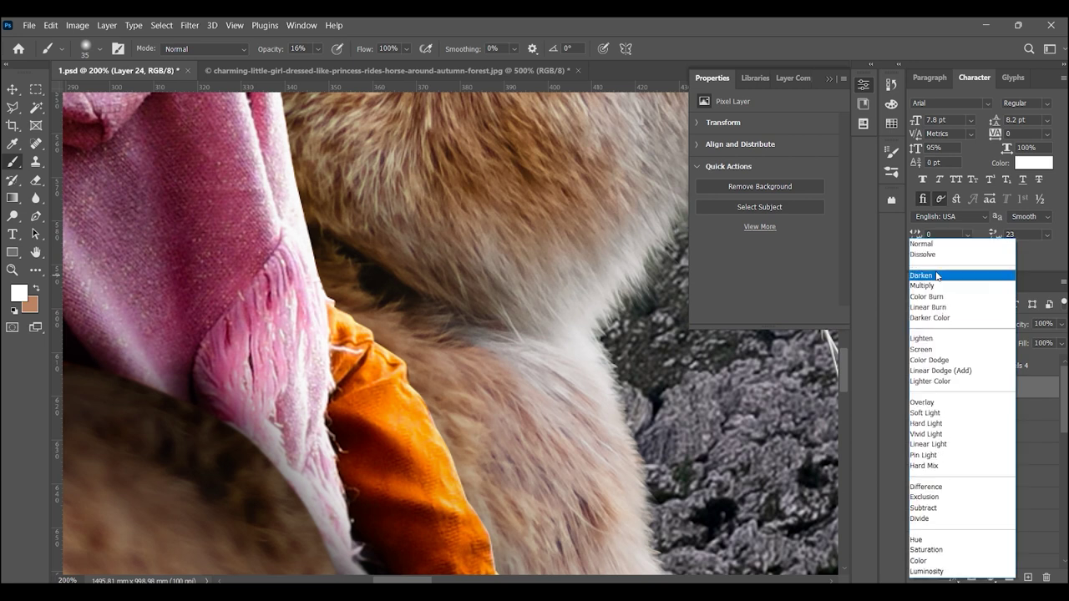
pyautogui.click(939, 406)
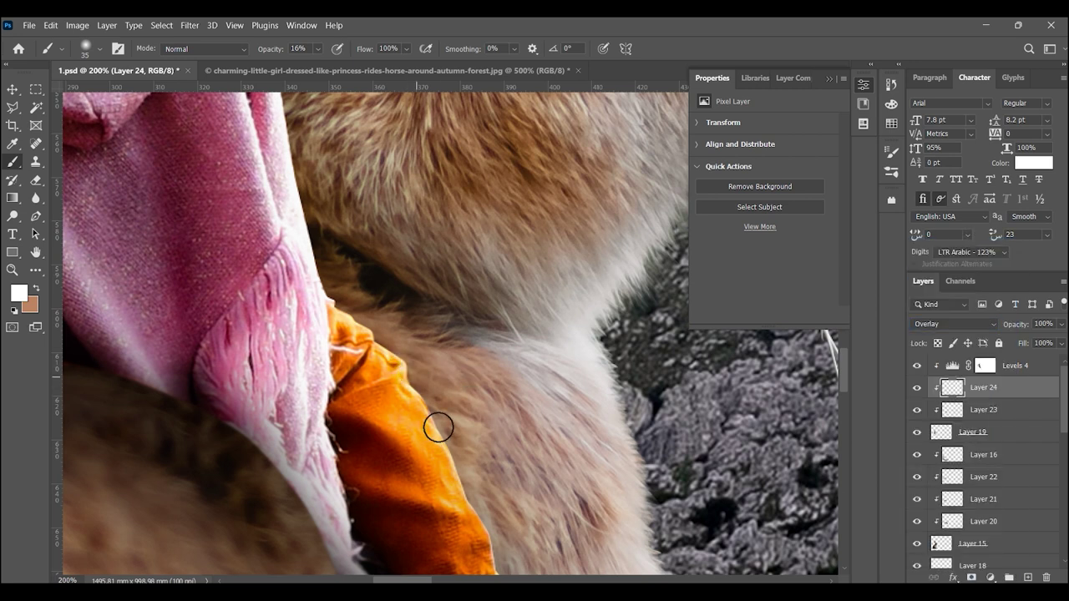
# - Paint soft white highlights on the girl's sleeve, boot and neck, then zoom out to the landscape
pyautogui.moveTo(465, 459); pyautogui.dragTo(381, 417)
pyautogui.moveTo(485, 477)
pyautogui.mouseDown()
pyautogui.moveTo(365, 293)
pyautogui.moveTo(357, 439)
pyautogui.mouseUp()
pyautogui.moveTo(167, 225); pyautogui.dragTo(389, 434)
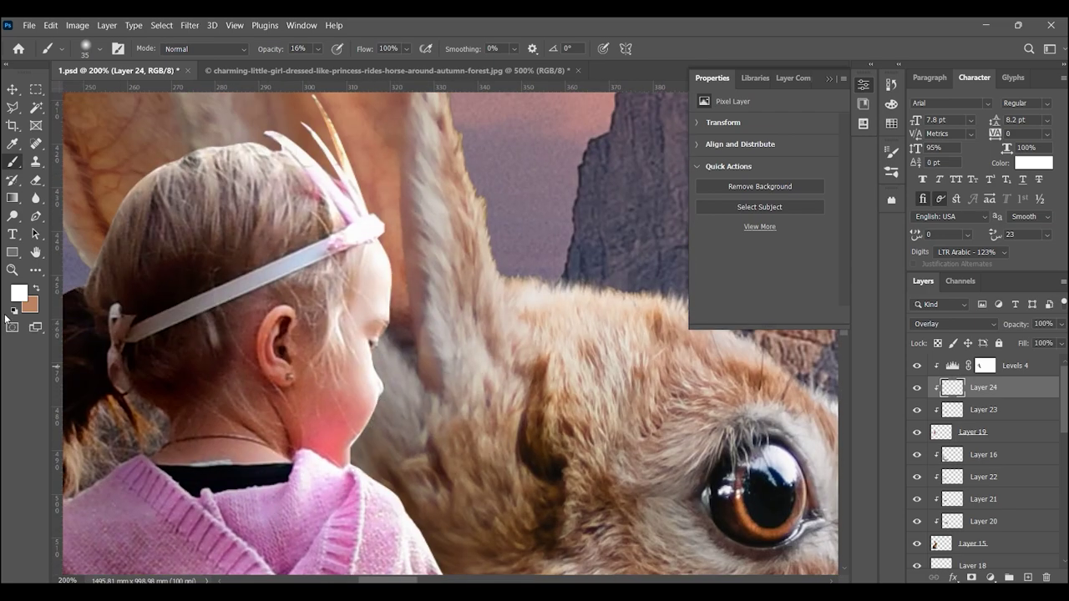
pyautogui.click(12, 269)
pyautogui.keyDown('alt'); pyautogui.click(308, 294); pyautogui.keyUp('alt')
pyautogui.keyDown('alt'); pyautogui.click(308, 294); pyautogui.keyUp('alt')
pyautogui.keyDown('alt'); pyautogui.click(308, 294); pyautogui.keyUp('alt')
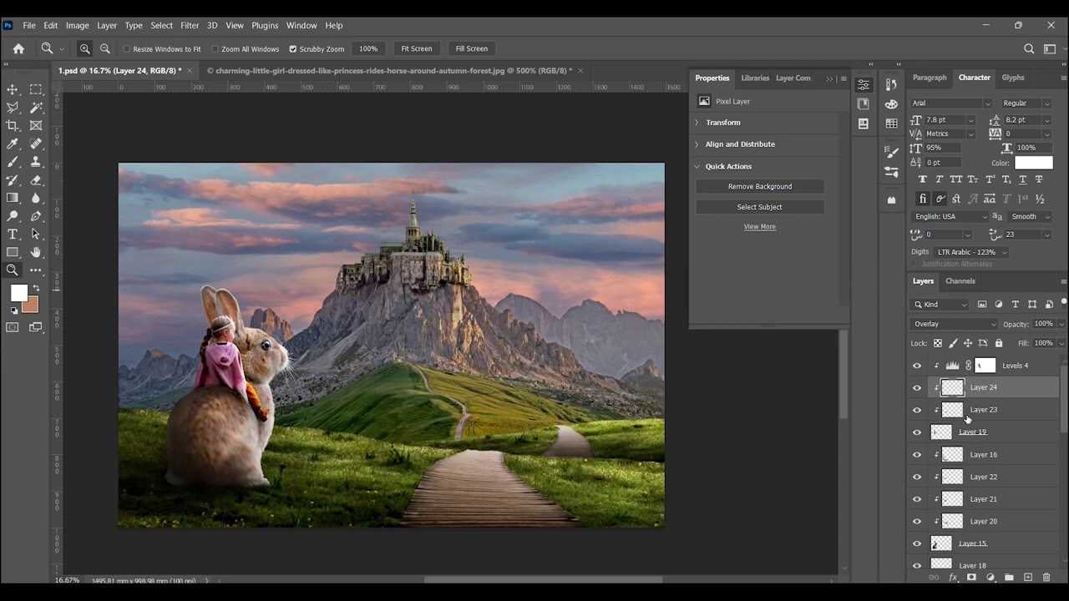
pyautogui.click(973, 433)
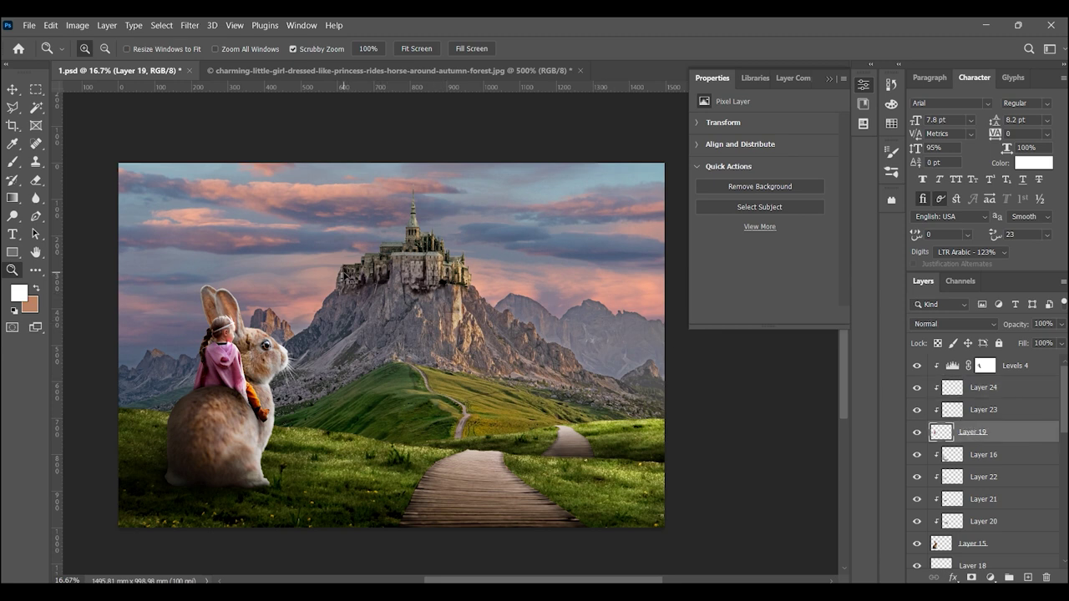
# - Darken Layer 19's midtones slightly with Levels, to a midtone value of 0.88
pyautogui.hotkey('ctrl', 'l')
pyautogui.moveTo(770, 207); pyautogui.dragTo(777, 208)
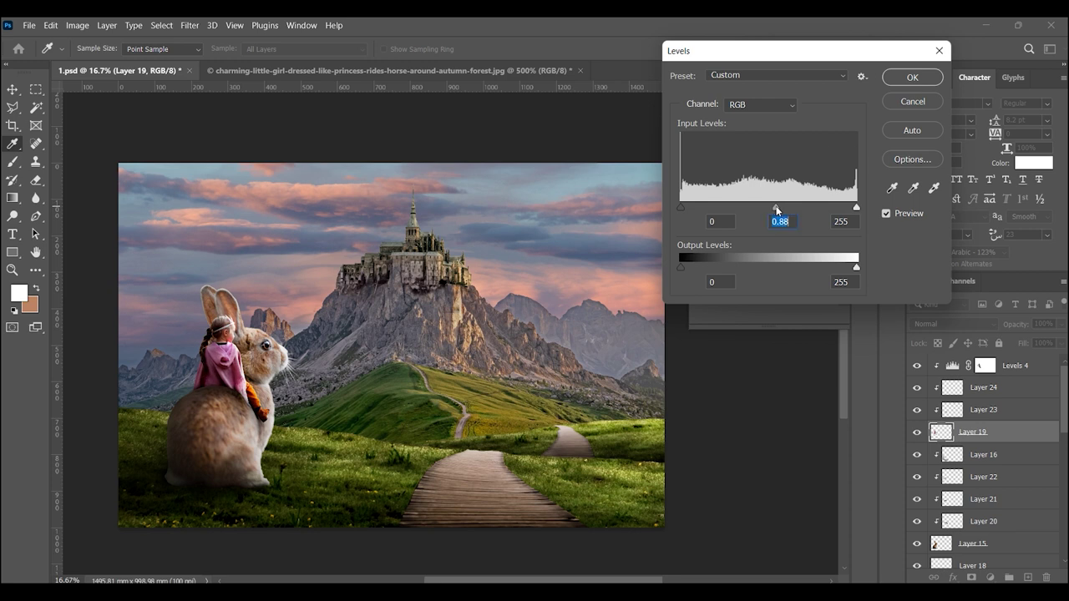
pyautogui.press('Return')
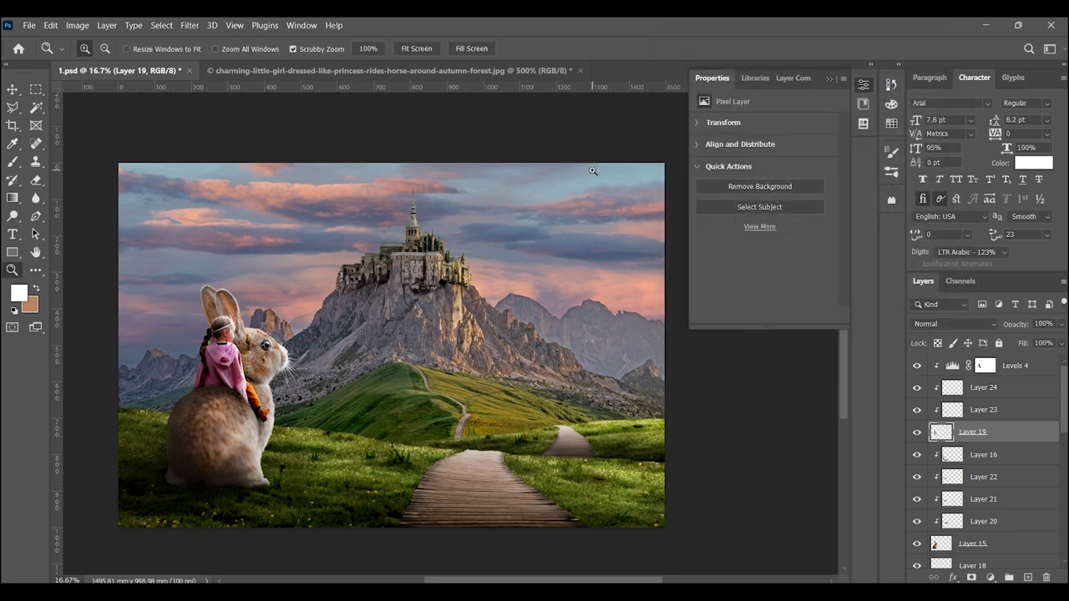
# - Raise Layer 15's saturation to +7 with Hue/Saturation
pyautogui.click(935, 544)
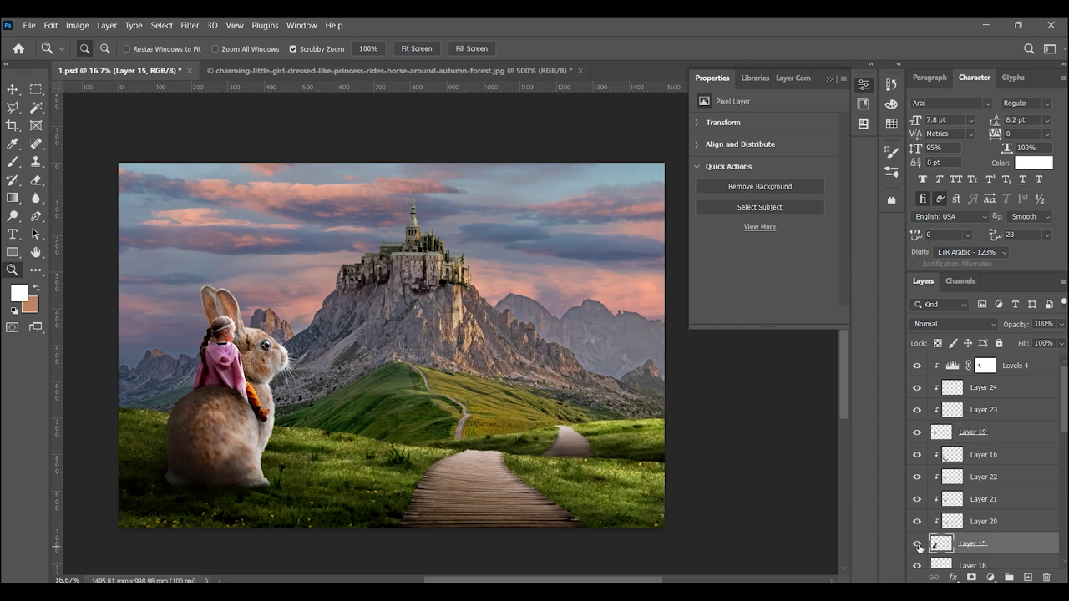
pyautogui.hotkey('ctrl', 'u')
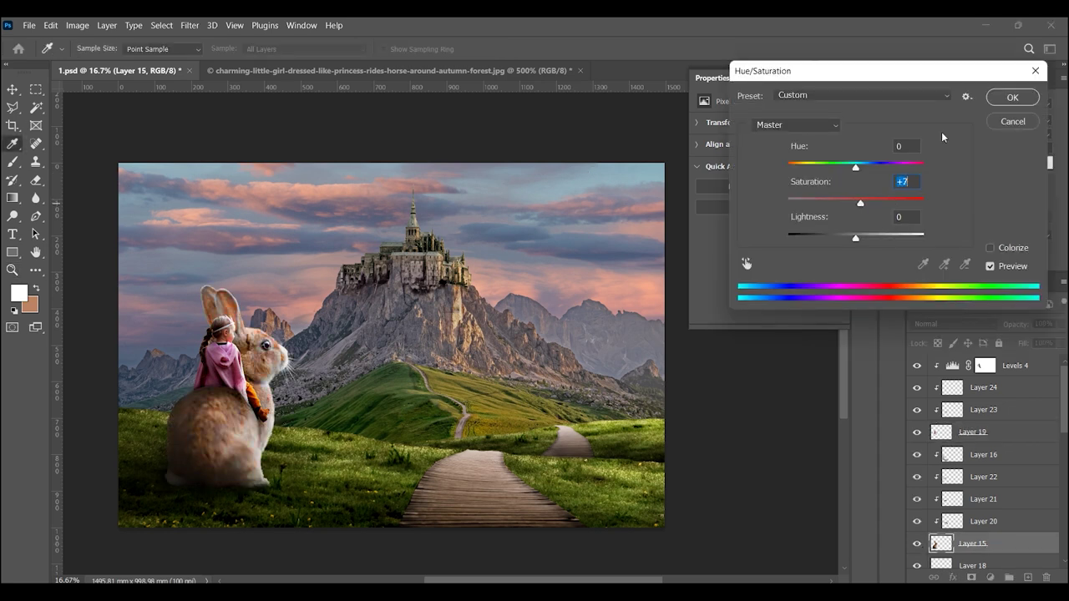
pyautogui.click(1005, 107)
pyautogui.press('z')
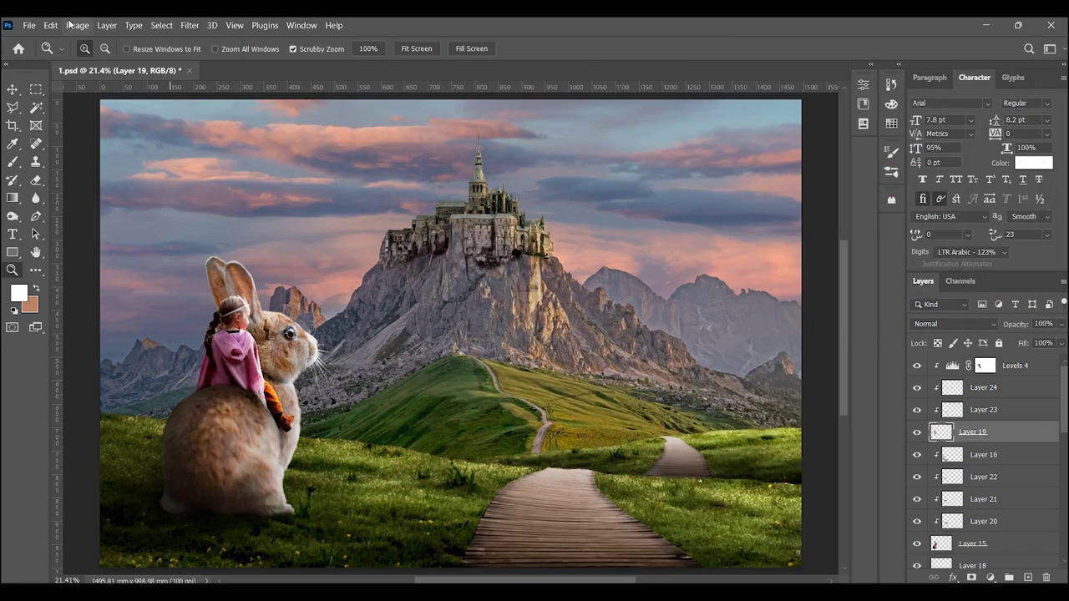
pyautogui.click(30, 25)
# - Open mushroom_20.eps, then shrink and place a small upright mushroom on the right-hand grass
pyautogui.click(42, 53)
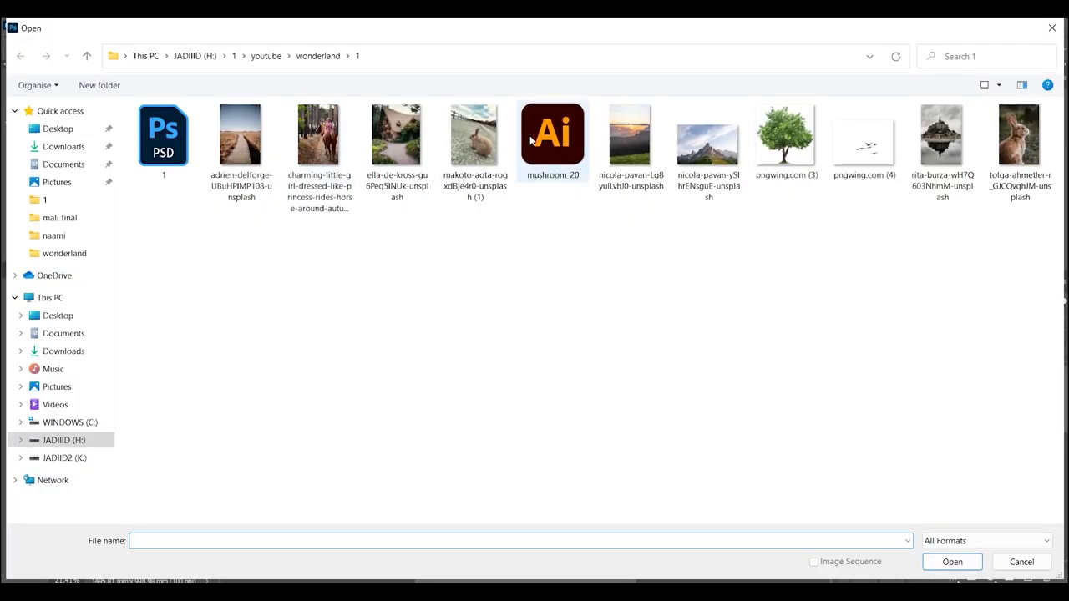
pyautogui.doubleClick(551, 138)
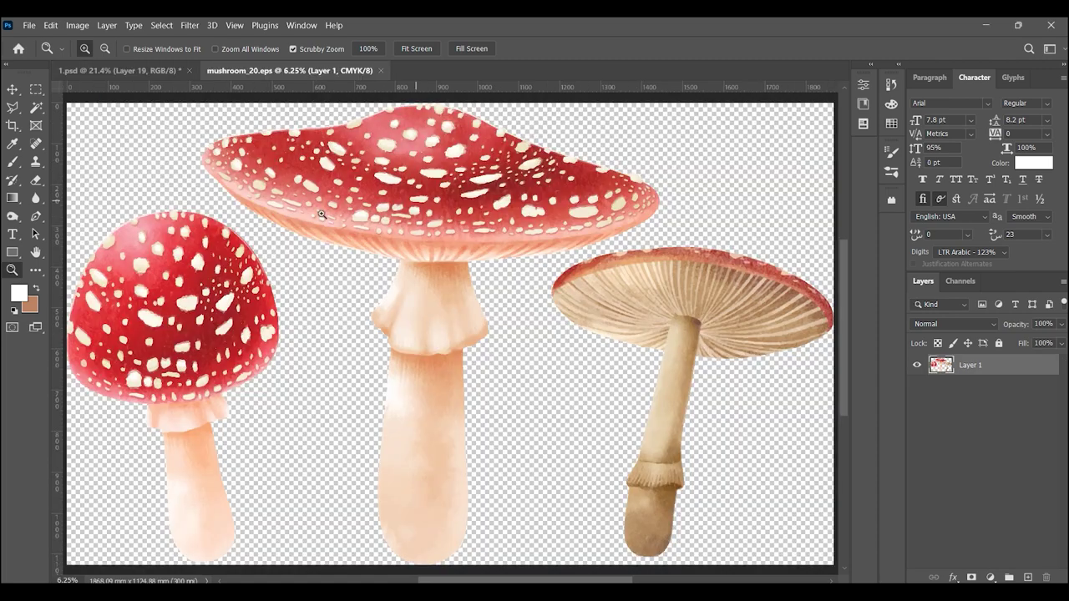
pyautogui.click(12, 108)
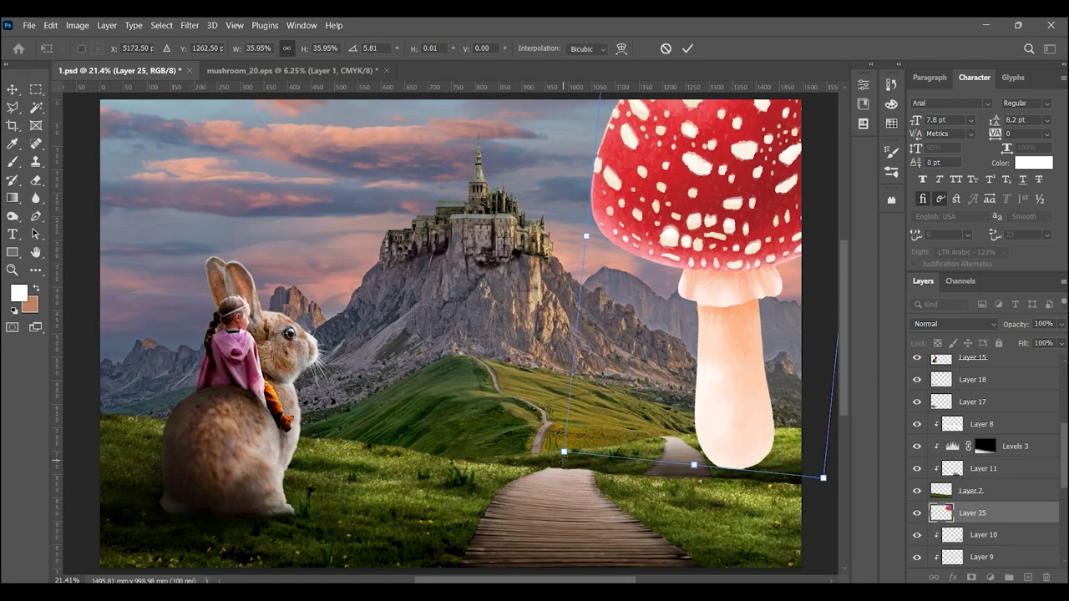
pyautogui.moveTo(564, 454); pyautogui.dragTo(668, 340)
pyautogui.moveTo(735, 250); pyautogui.dragTo(727, 368)
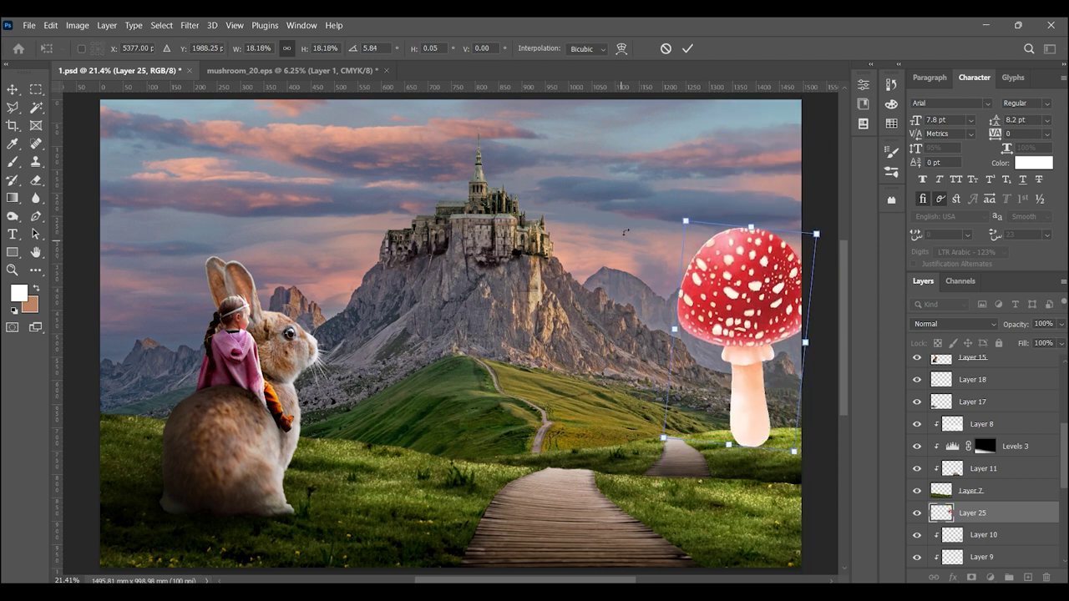
pyautogui.moveTo(625, 232); pyautogui.dragTo(755, 300)
pyautogui.moveTo(802, 214)
pyautogui.mouseDown()
pyautogui.moveTo(750, 280)
pyautogui.moveTo(791, 266)
pyautogui.mouseUp()
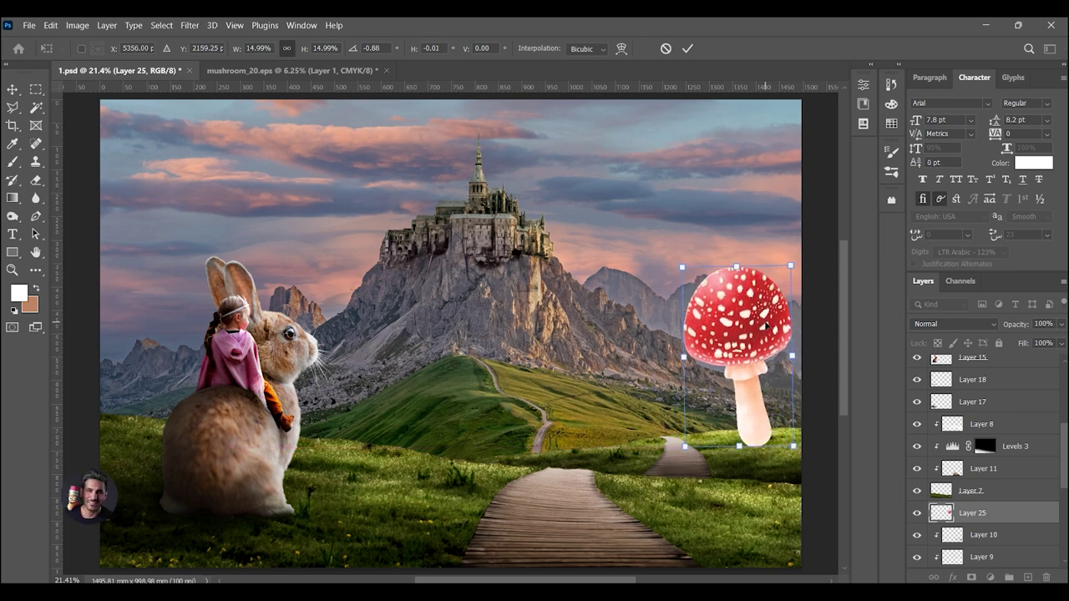
pyautogui.press('Return')
# - Outline the large mushroom in mushroom_20.eps and paste it into 1.psd
pyautogui.click(307, 70)
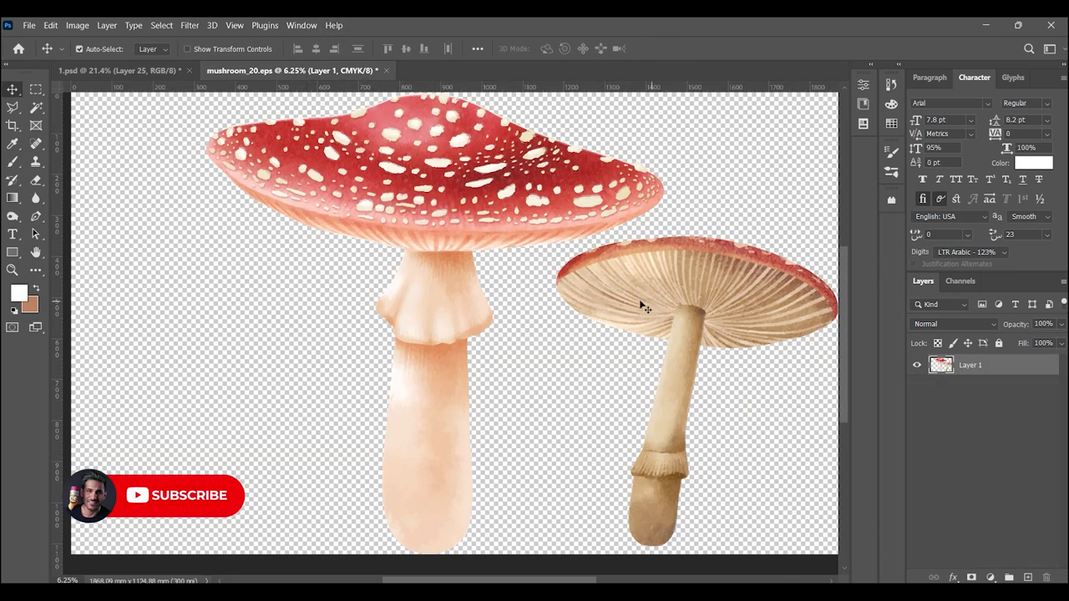
pyautogui.click(13, 107)
pyautogui.click(125, 160)
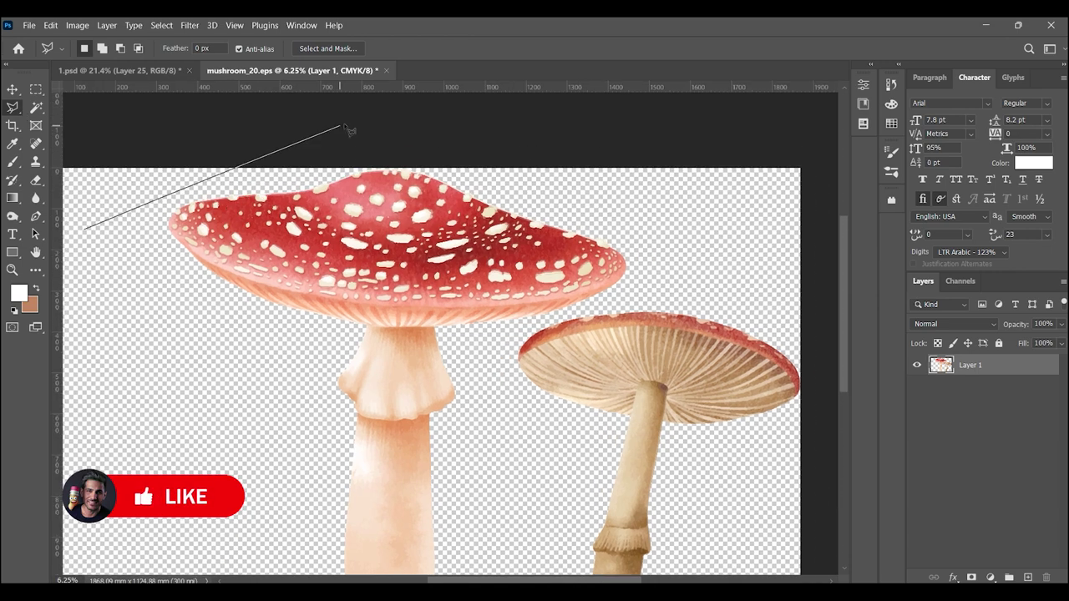
pyautogui.click(83, 227)
pyautogui.hotkey('ctrl', 'c')
pyautogui.click(116, 70)
pyautogui.hotkey('ctrl', 'v')
# - Shrink, tilt and move the red toadstool pair to the right beside the path
pyautogui.hotkey('ctrl', 't')
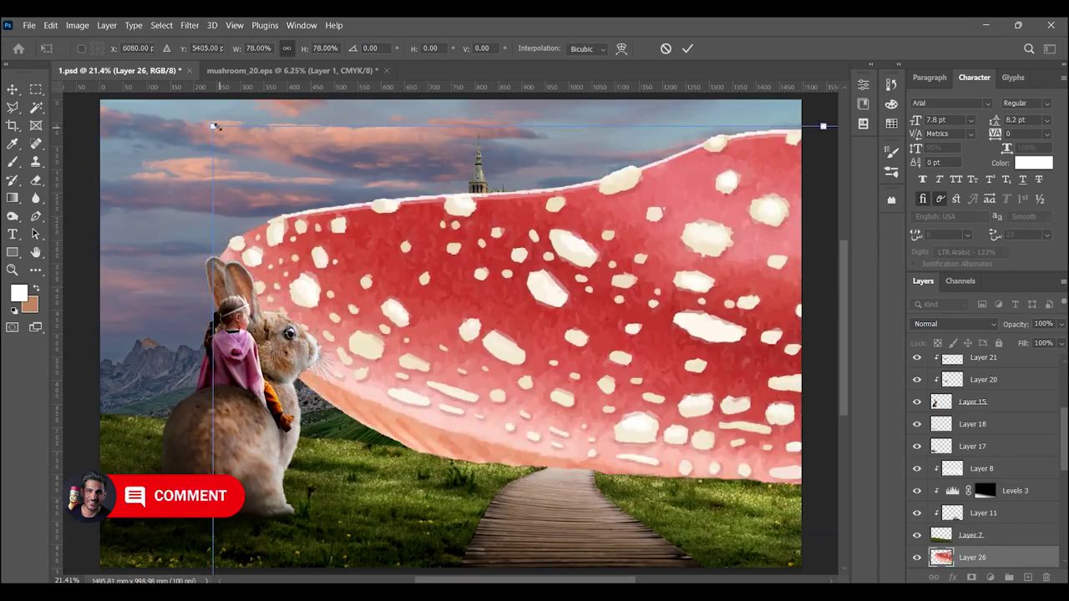
pyautogui.moveTo(214, 125); pyautogui.dragTo(679, 460)
pyautogui.moveTo(668, 234)
pyautogui.mouseDown()
pyautogui.moveTo(701, 218)
pyautogui.moveTo(655, 196)
pyautogui.moveTo(542, 190)
pyautogui.moveTo(579, 196)
pyautogui.mouseUp()
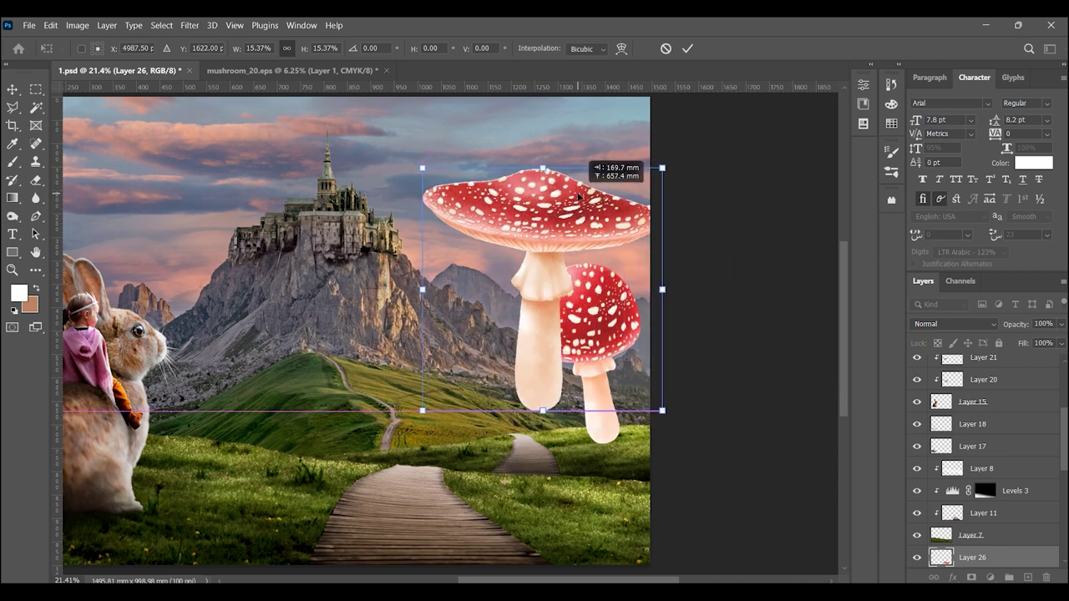
pyautogui.moveTo(681, 159); pyautogui.dragTo(756, 276)
pyautogui.moveTo(746, 448); pyautogui.dragTo(661, 443)
pyautogui.moveTo(692, 385); pyautogui.dragTo(698, 391)
pyautogui.press('Return')
pyautogui.hotkey('ctrl', '0')
pyautogui.click(349, 71)
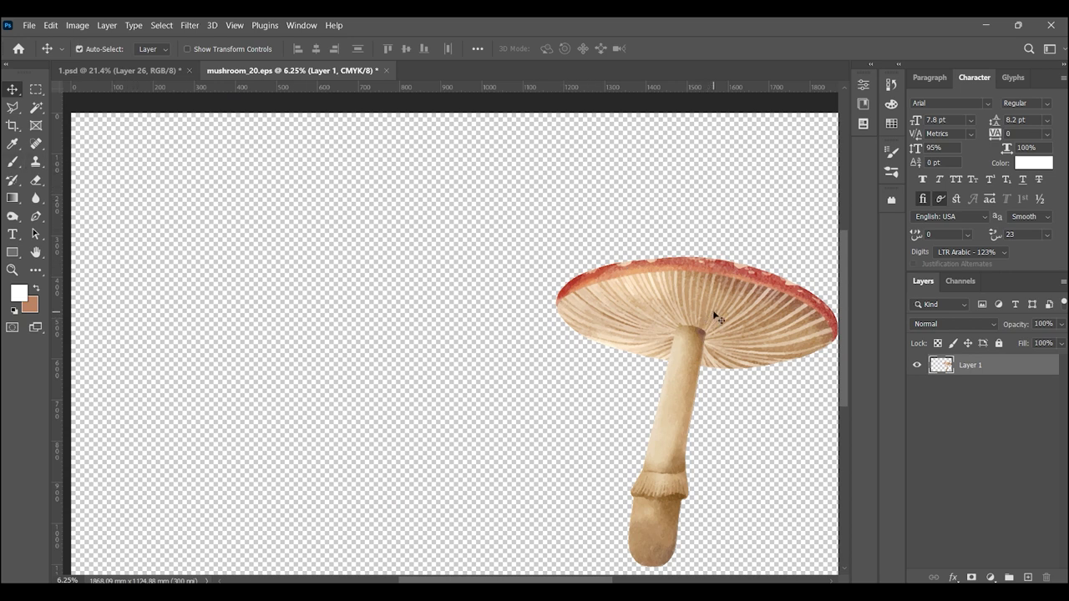
# - Bring the tall beige mushroom into 1.psd and scale it at the right edge
pyautogui.moveTo(717, 317); pyautogui.dragTo(295, 289)
pyautogui.press('z')
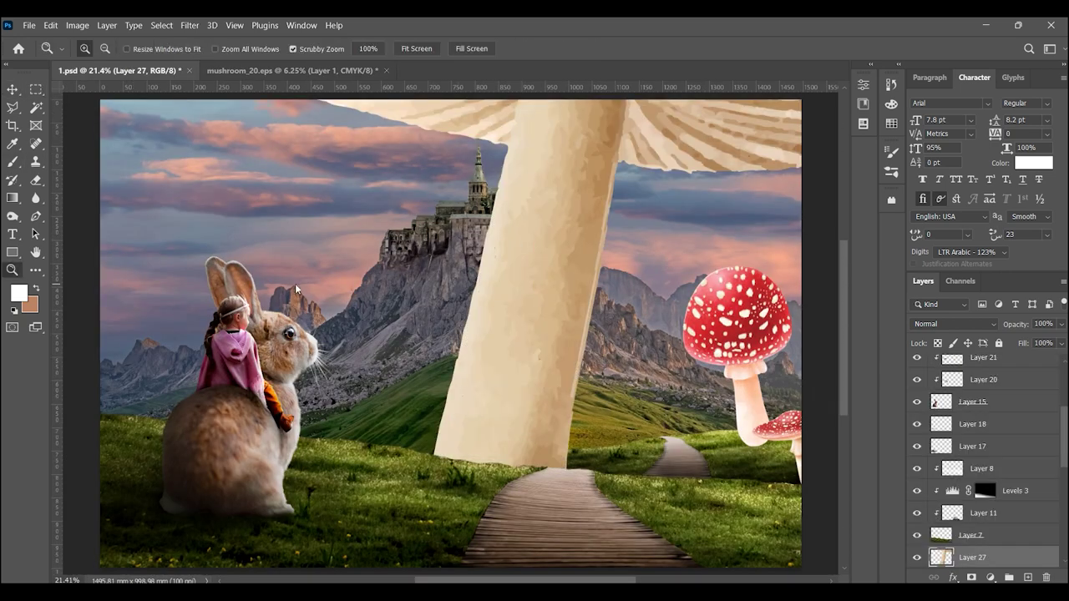
pyautogui.hotkey('ctrl', '-')
pyautogui.moveTo(329, 393); pyautogui.dragTo(644, 393)
pyautogui.hotkey('ctrl', 't')
pyautogui.moveTo(584, 334)
pyautogui.mouseDown()
pyautogui.moveTo(735, 387)
pyautogui.moveTo(652, 323)
pyautogui.moveTo(700, 349)
pyautogui.mouseUp()
pyautogui.moveTo(616, 265); pyautogui.dragTo(643, 403)
pyautogui.click(20, 272)
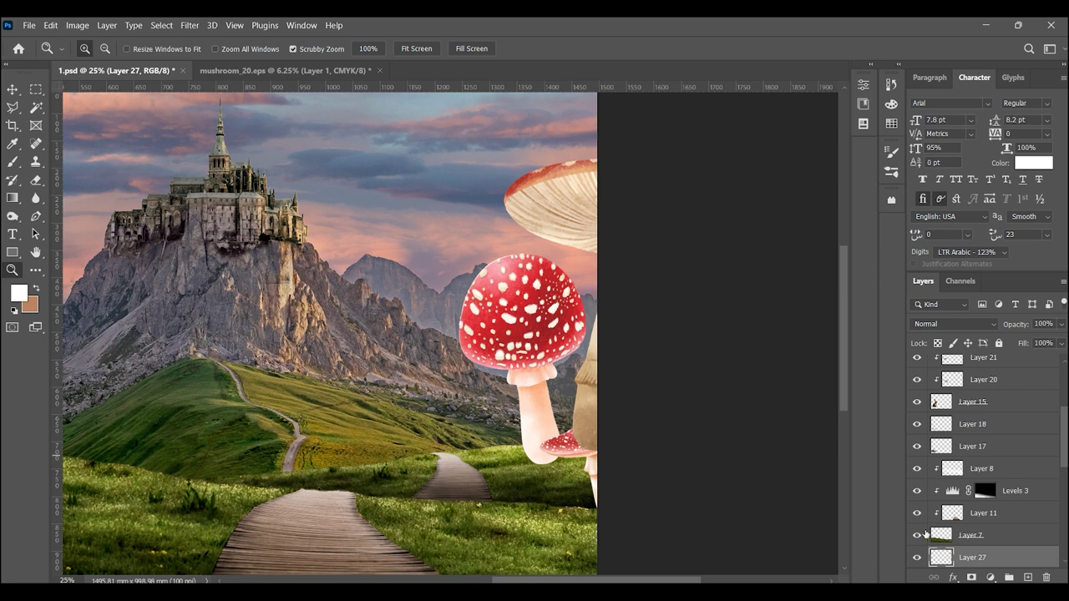
# - Nudge the beige mushroom into its final spot at the right edge
pyautogui.moveTo(986, 539)
pyautogui.mouseDown()
pyautogui.moveTo(996, 574)
pyautogui.moveTo(994, 524)
pyautogui.mouseUp()
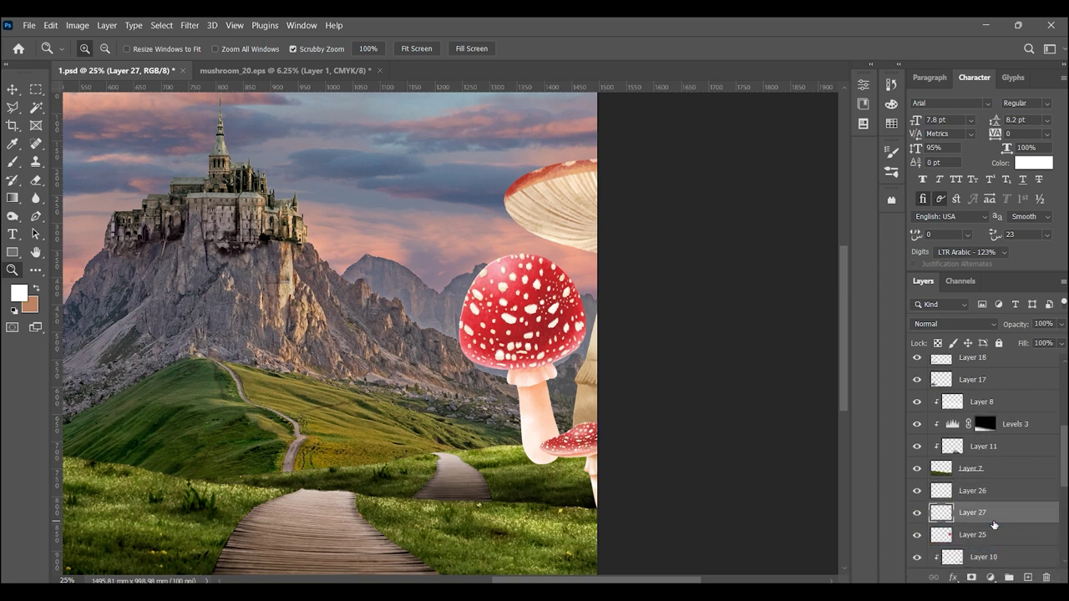
pyautogui.moveTo(610, 402); pyautogui.dragTo(597, 397)
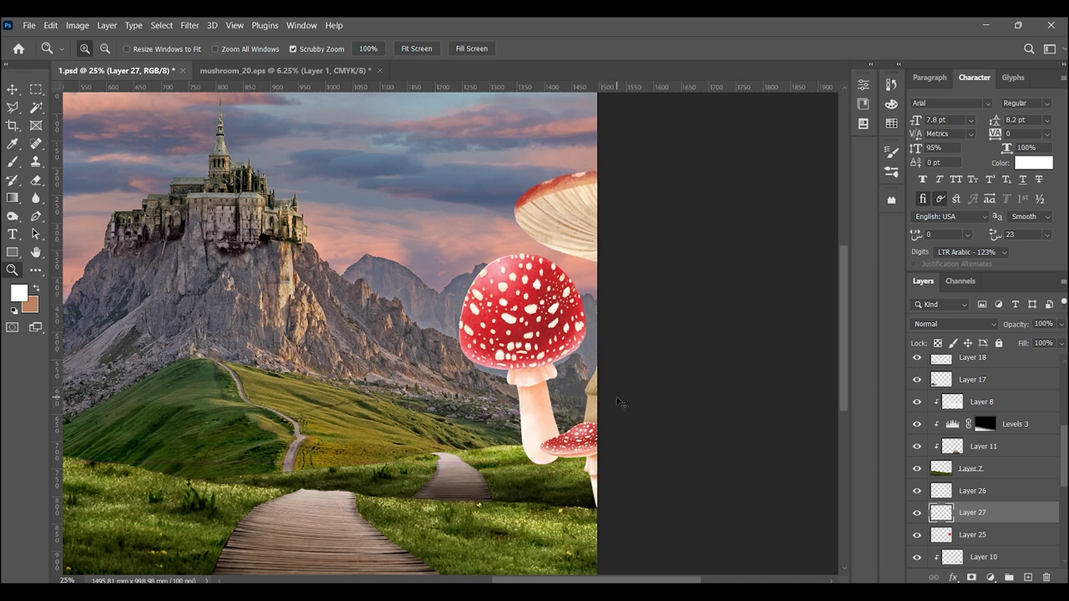
pyautogui.hotkey('ctrl', 't')
pyautogui.moveTo(680, 252); pyautogui.dragTo(668, 252)
pyautogui.press('Return')
pyautogui.keyDown('alt'); pyautogui.click(465, 262); pyautogui.keyUp('alt')
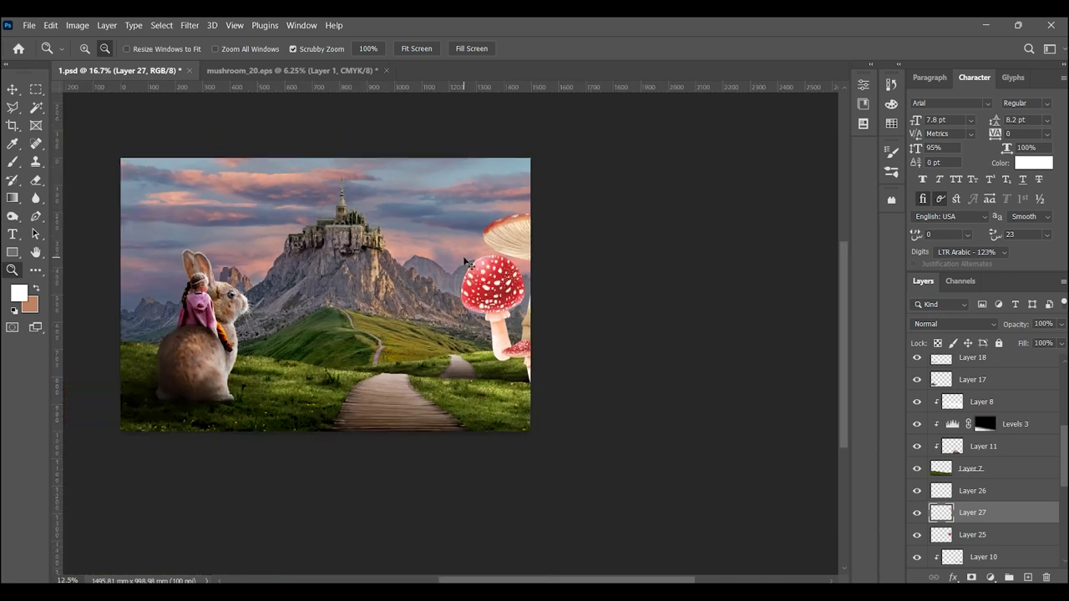
# - Enlarge Layer 25's red toadstool to about 105% and tilt it 3.28°
pyautogui.keyDown('ctrl'); pyautogui.click(704, 356); pyautogui.keyUp('ctrl')
pyautogui.hotkey('ctrl', 't')
pyautogui.moveTo(756, 338); pyautogui.dragTo(759, 345)
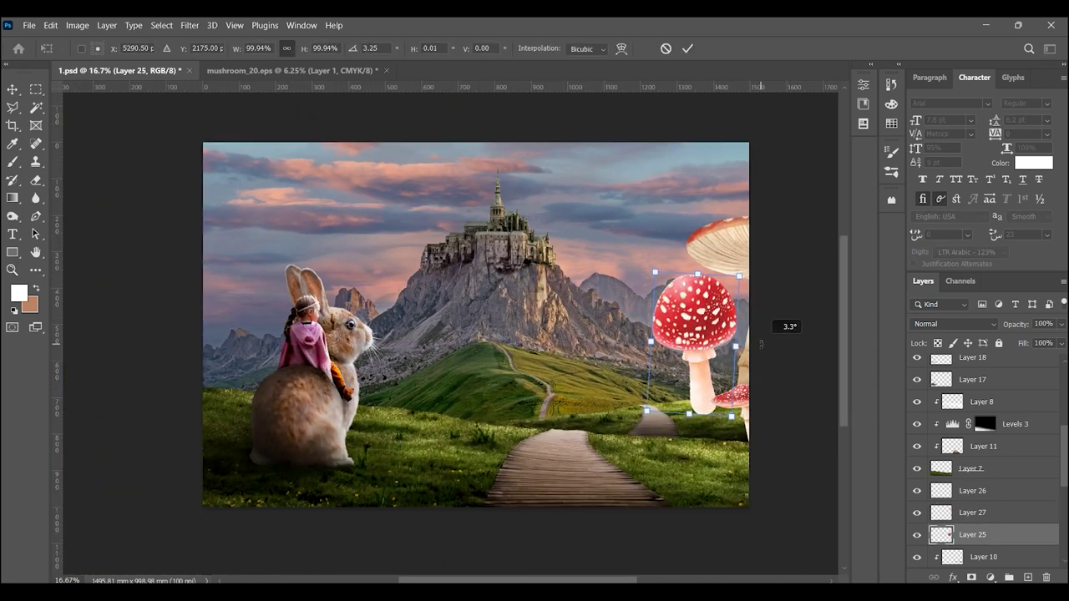
pyautogui.moveTo(740, 276); pyautogui.dragTo(744, 269)
pyautogui.moveTo(728, 313); pyautogui.dragTo(727, 284)
pyautogui.press('Return')
pyautogui.press('z')
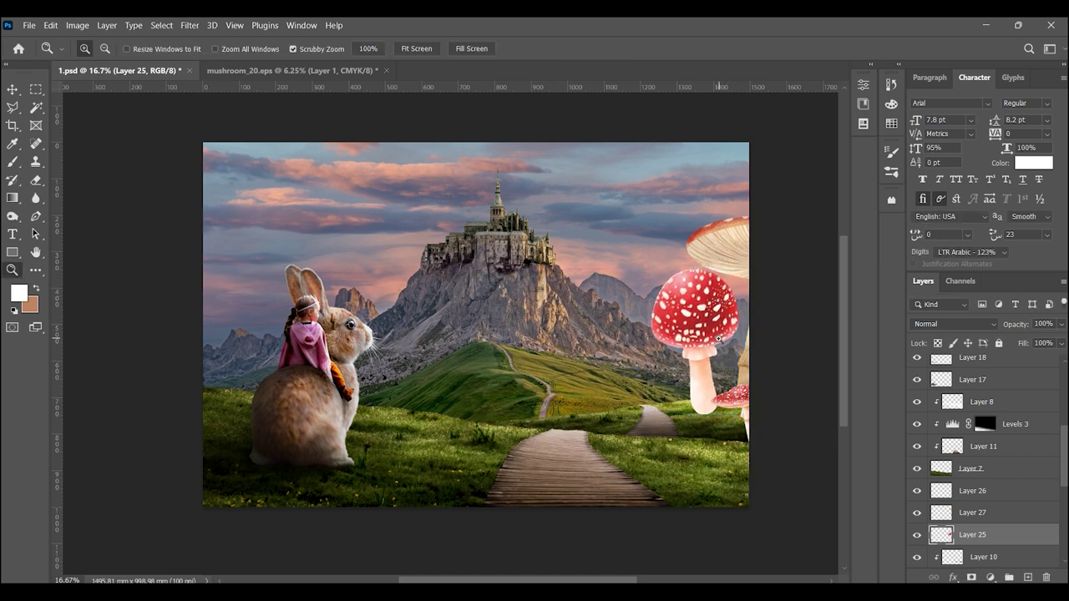
pyautogui.moveTo(718, 339); pyautogui.dragTo(752, 339)
# - Try Perspective Warp on the red toadstool, then discard it
pyautogui.click(51, 25)
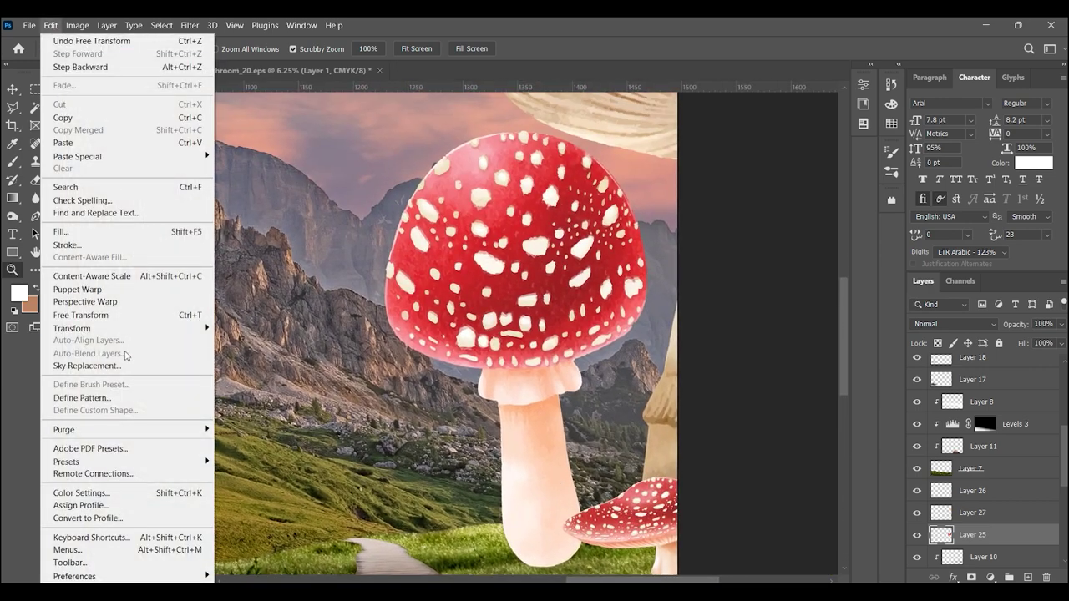
pyautogui.click(250, 417)
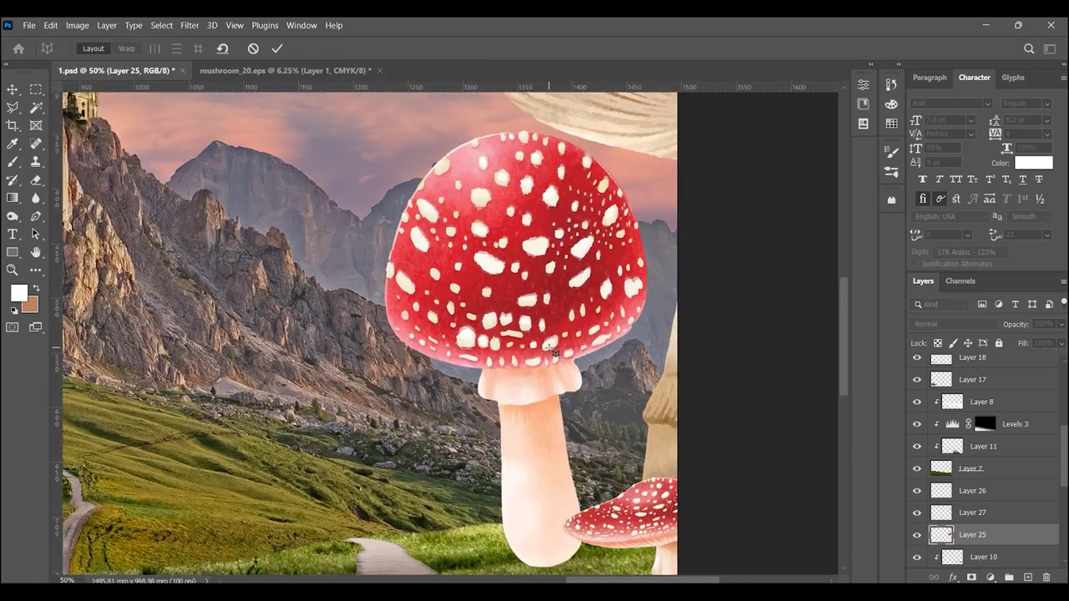
pyautogui.click(13, 97)
pyautogui.click(622, 245)
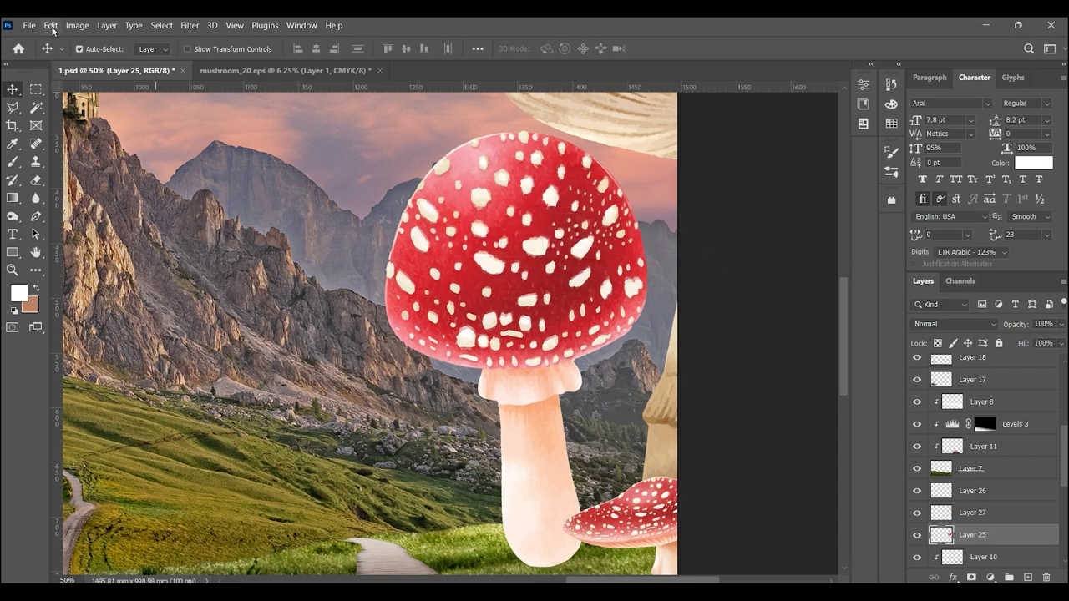
# - Puppet Warp the toadstool, pinning the stem and bending its base into a gentle curve
pyautogui.click(50, 26)
pyautogui.click(139, 292)
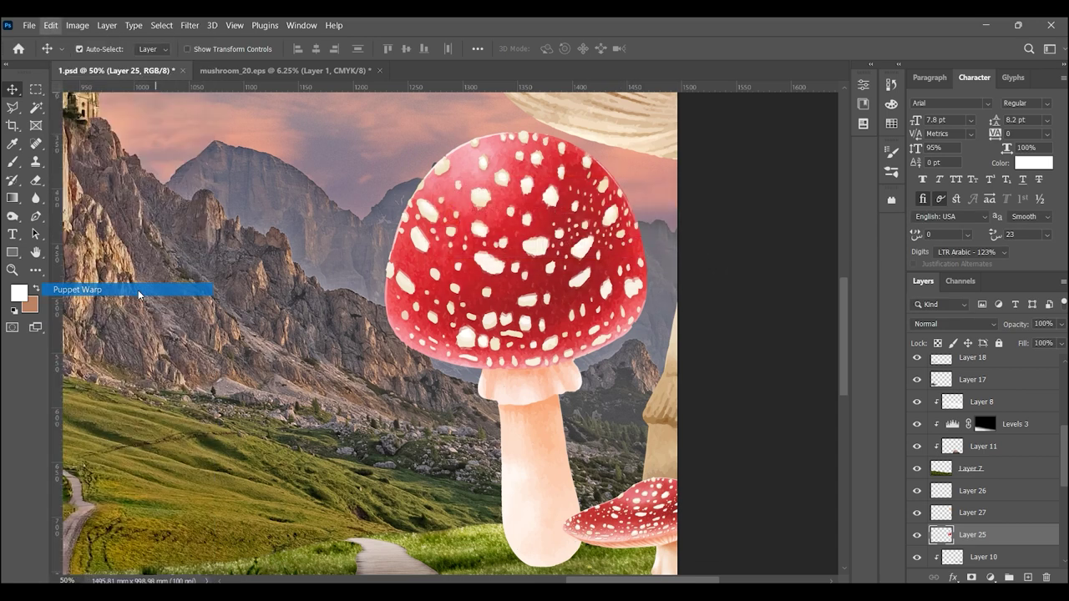
pyautogui.click(511, 491)
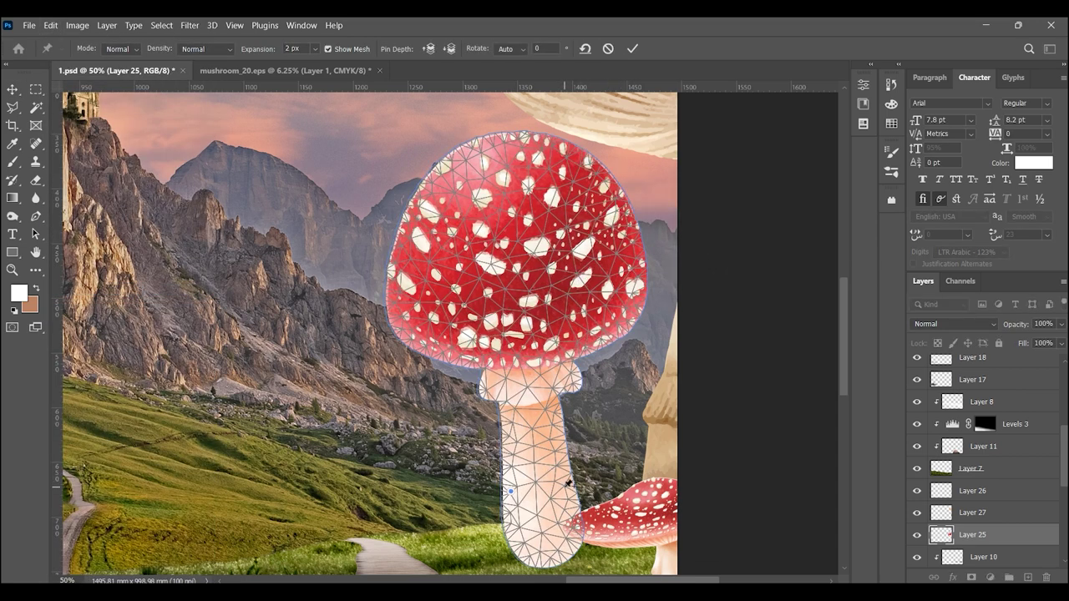
pyautogui.scroll(-3, 534, 535)
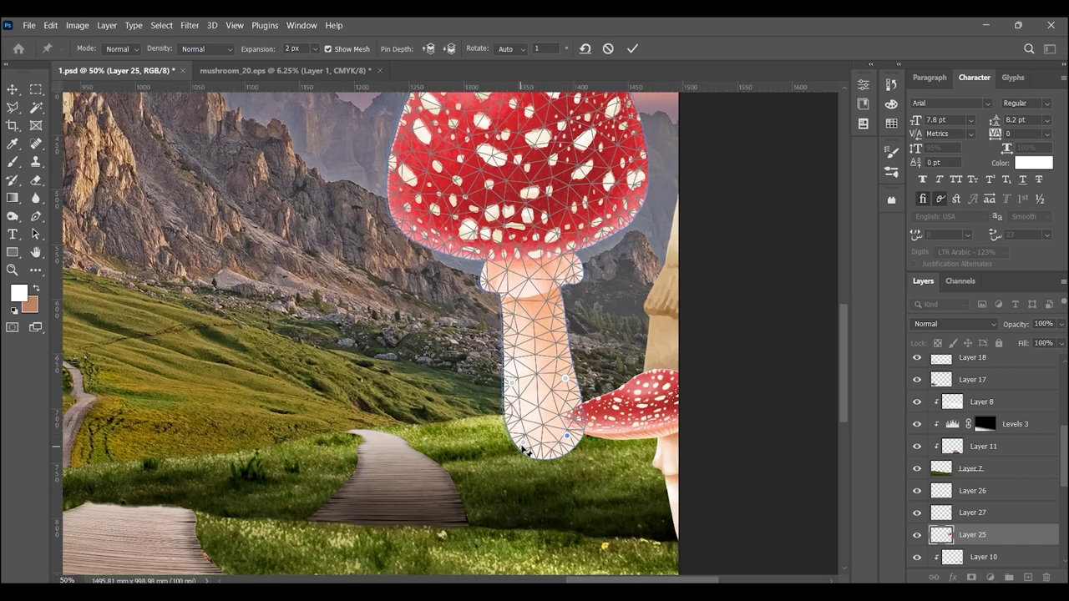
pyautogui.moveTo(522, 451); pyautogui.dragTo(582, 445)
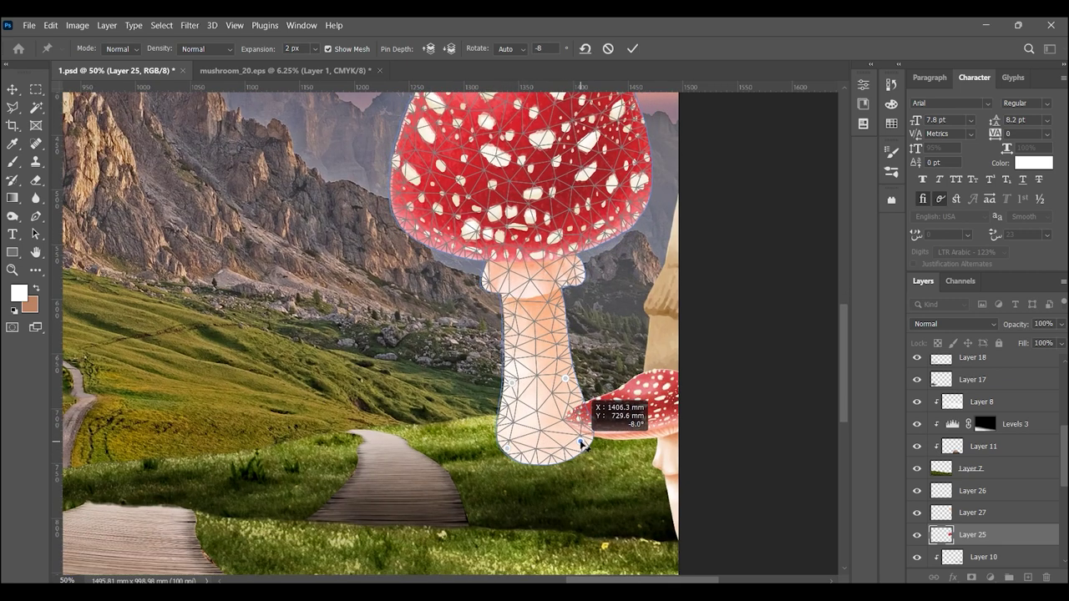
pyautogui.moveTo(542, 455)
pyautogui.mouseDown()
pyautogui.moveTo(550, 460)
pyautogui.moveTo(499, 450)
pyautogui.moveTo(524, 456)
pyautogui.mouseUp()
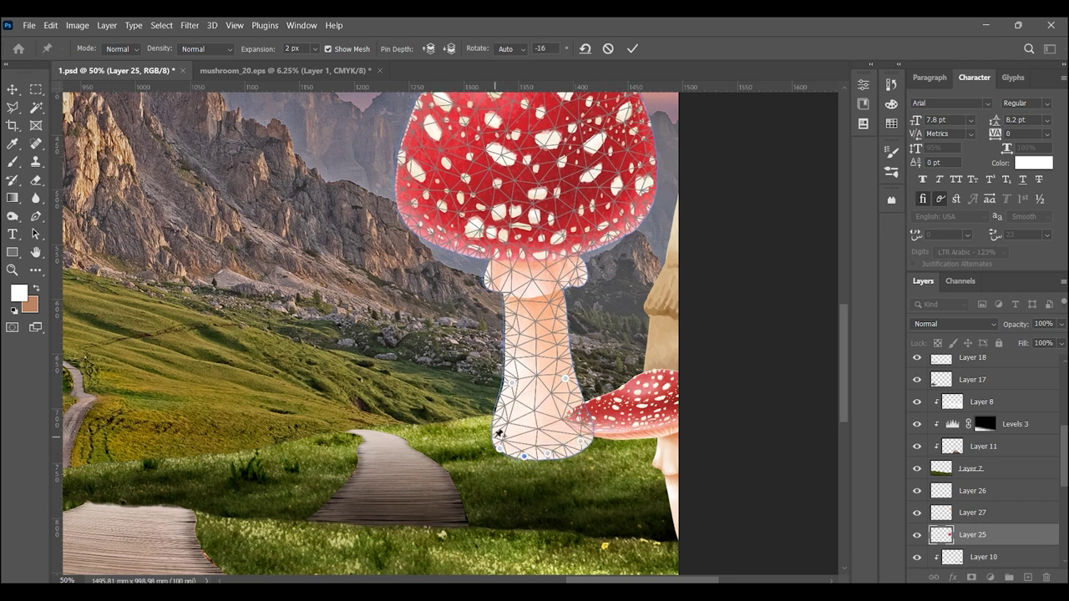
pyautogui.click(10, 92)
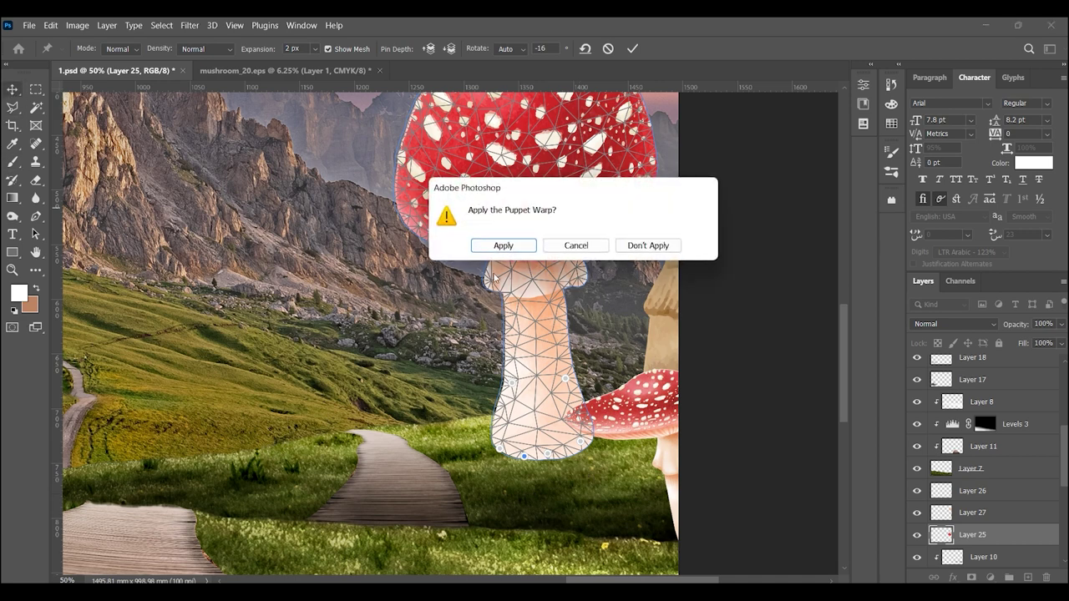
pyautogui.click(509, 242)
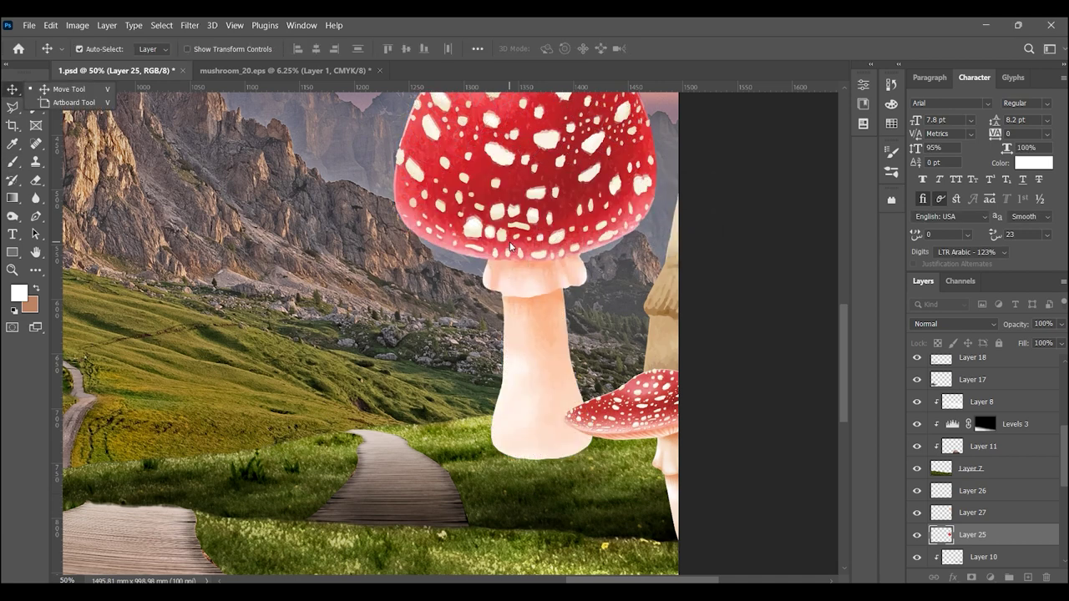
# - Zoom the composite in on the right side of the scene
pyautogui.click(13, 270)
pyautogui.keyDown('alt'); pyautogui.click(519, 381); pyautogui.keyUp('alt')
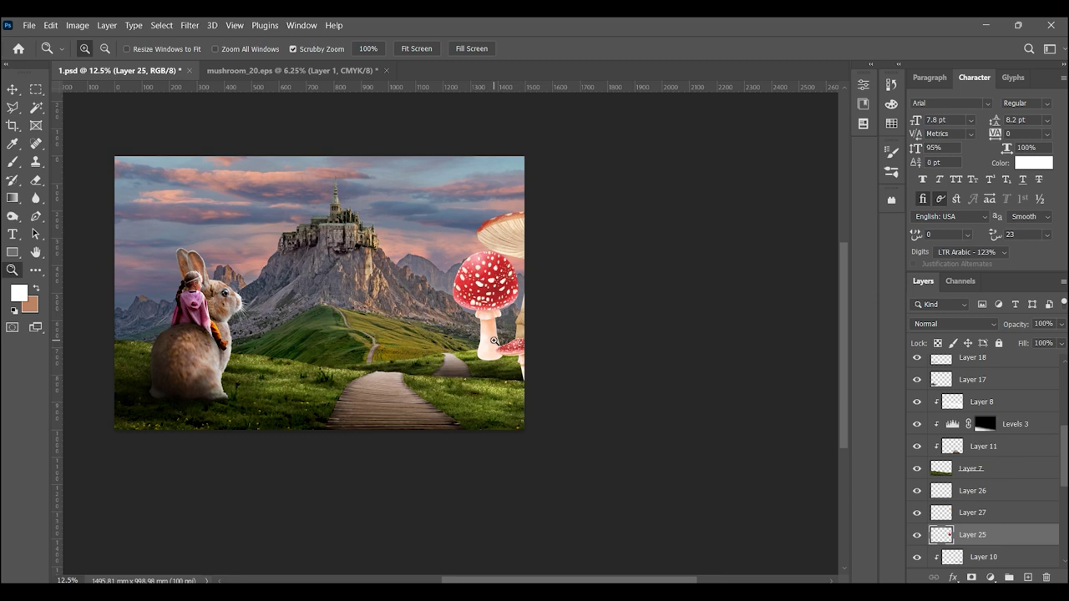
pyautogui.click(494, 341)
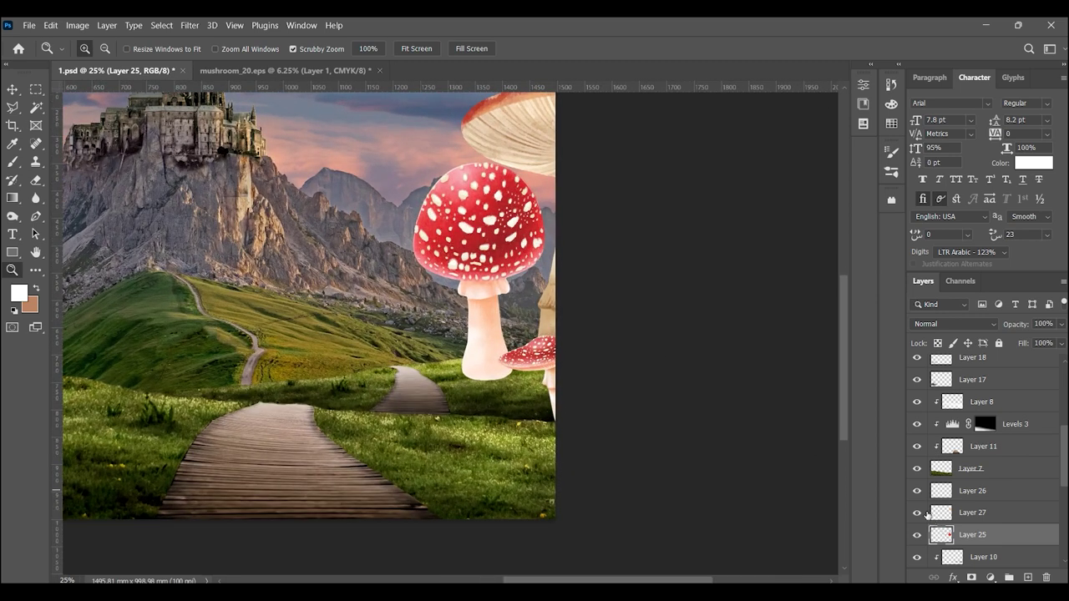
# - Open the ella-de-kross thatched-roof photo and zoom in on the birdhouse
pyautogui.click(28, 25)
pyautogui.click(42, 54)
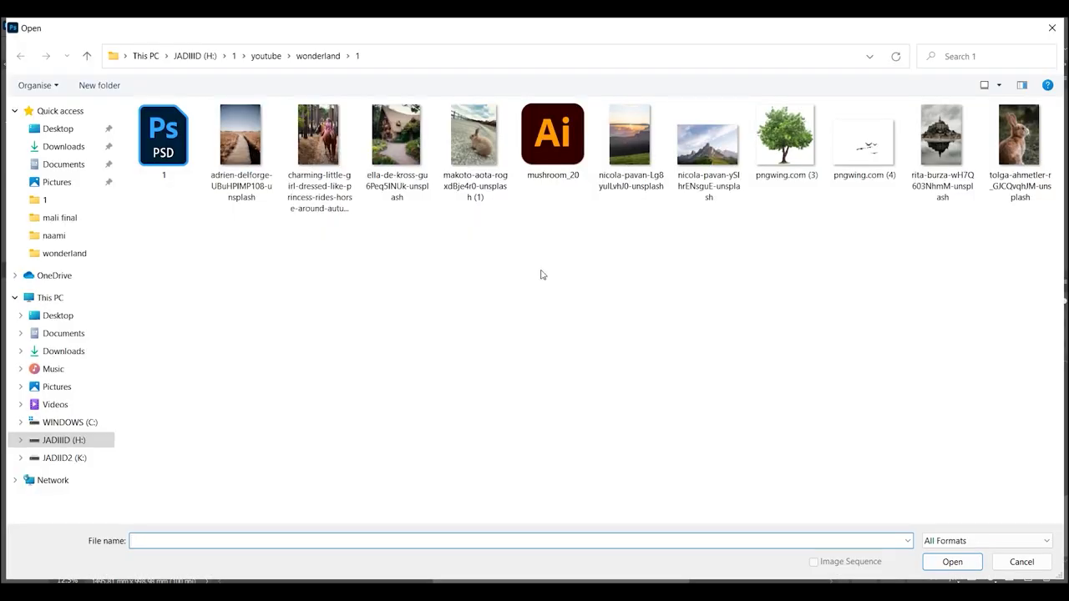
pyautogui.doubleClick(396, 135)
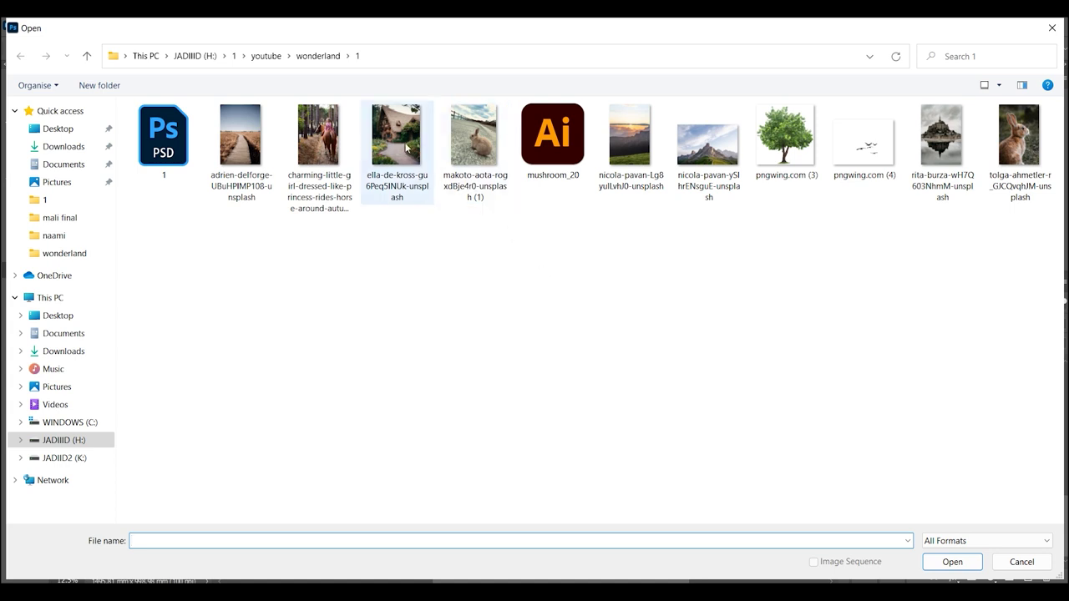
pyautogui.click(467, 276)
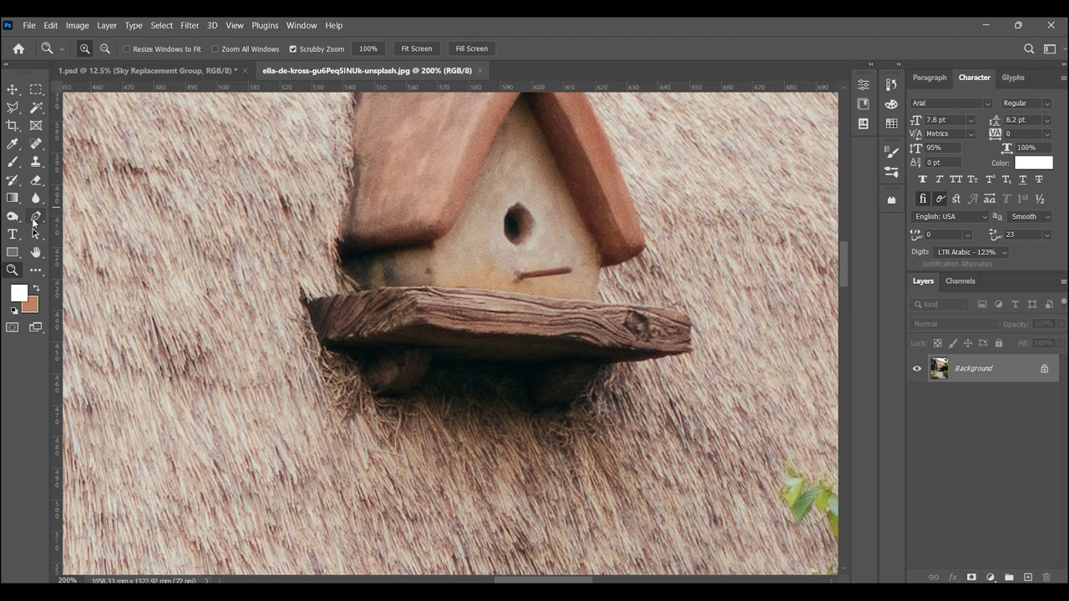
# - Trace the birdhouse and shelf with the Pen tool, make a 0 px selection, and cut it out
pyautogui.click(36, 218)
pyautogui.click(306, 301)
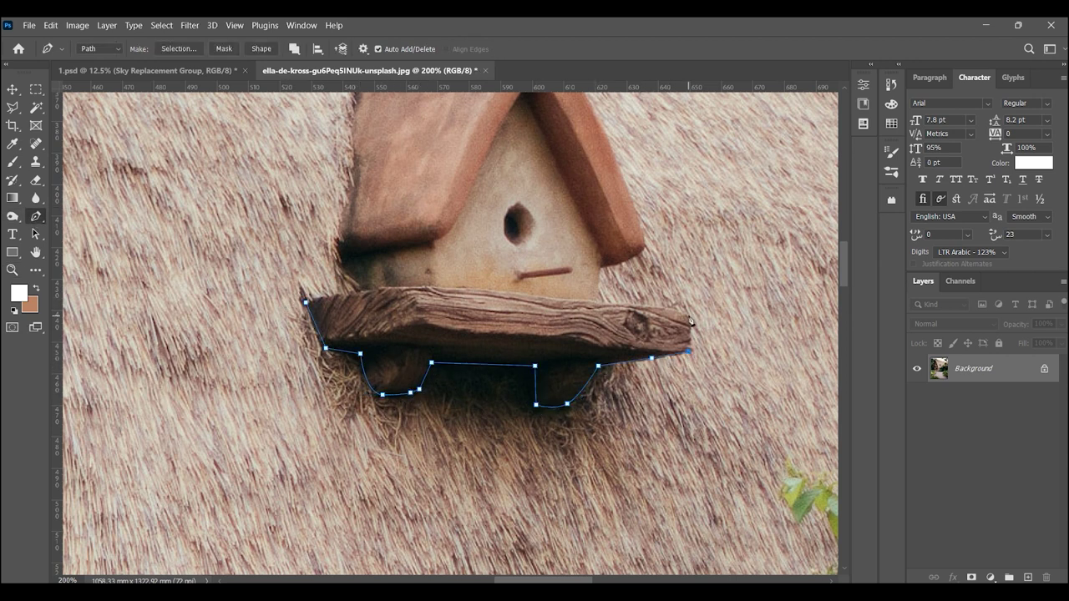
pyautogui.scroll(5, 645, 248)
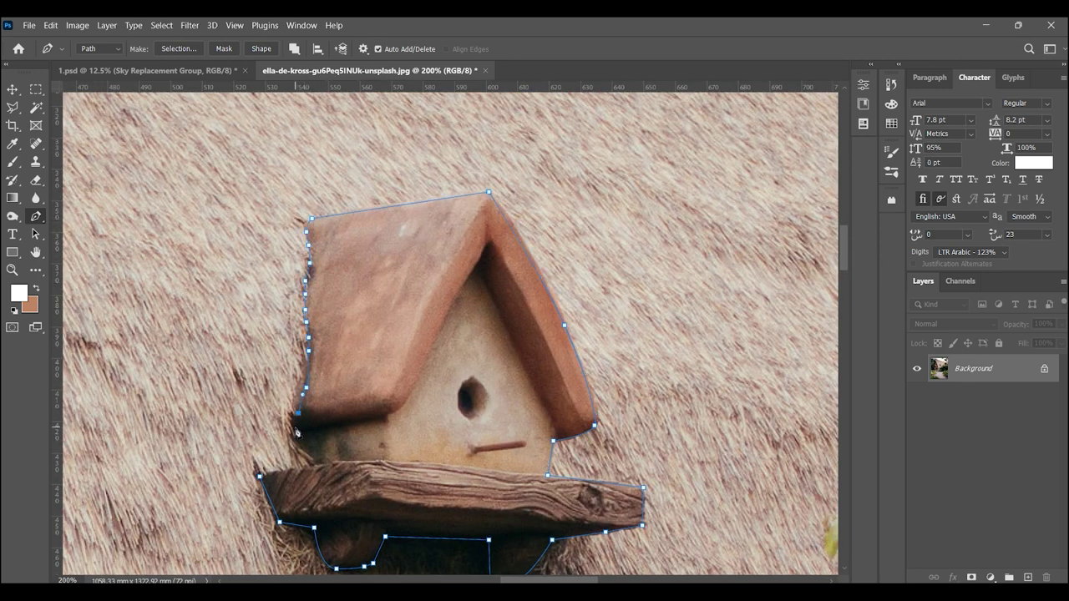
pyautogui.click(180, 50)
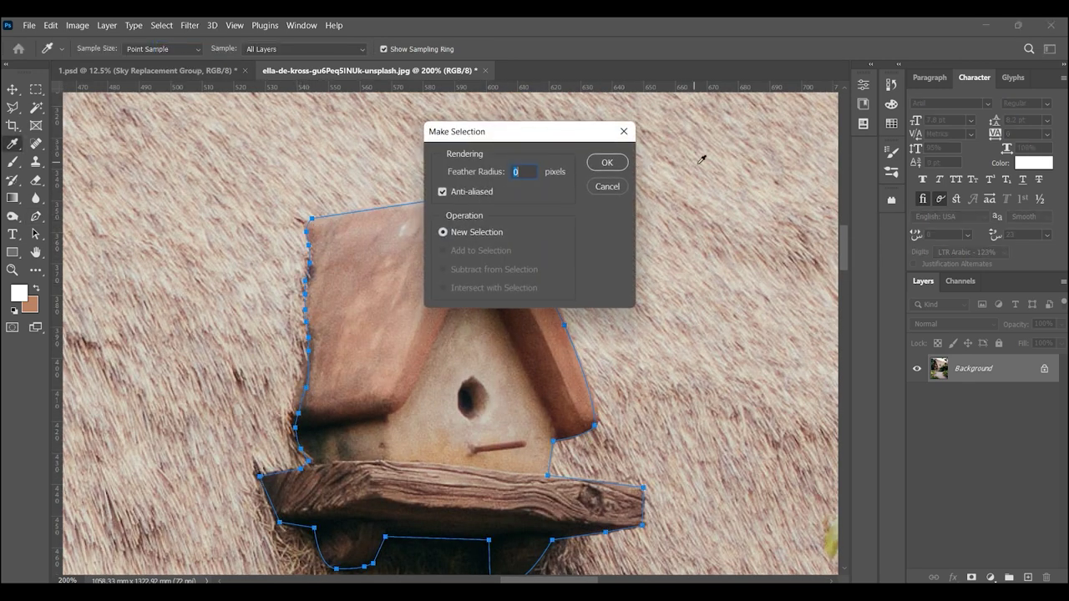
pyautogui.click(605, 164)
pyautogui.hotkey('ctrl', 'BackSpace')
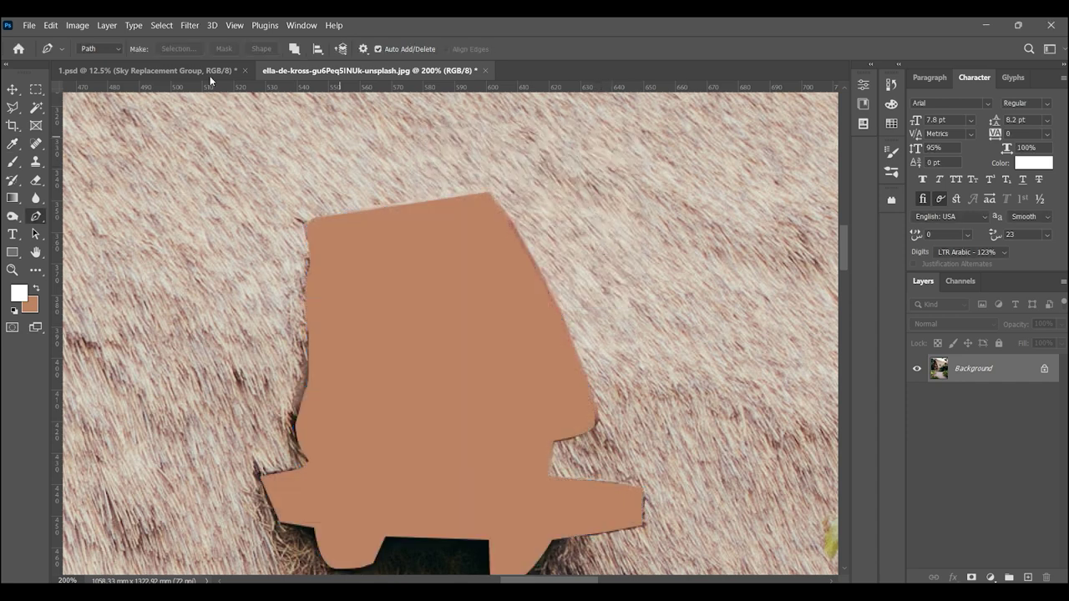
pyautogui.click(202, 72)
# - Paste the birdhouse onto the red toadstool cap and flip it horizontally
pyautogui.press('v')
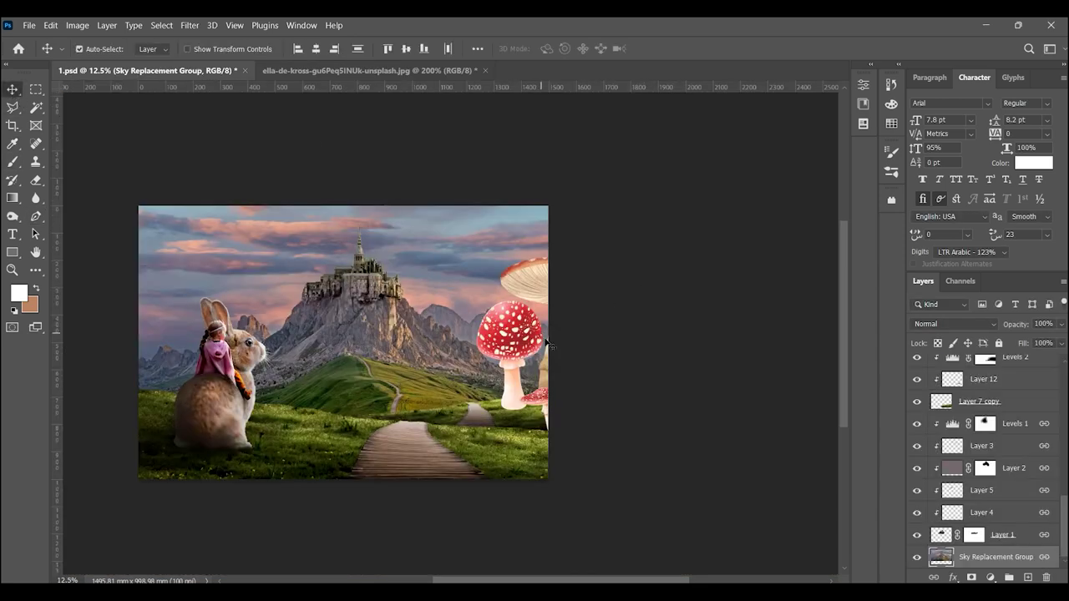
pyautogui.click(522, 336)
pyautogui.hotkey('ctrl', 'v')
pyautogui.moveTo(356, 342); pyautogui.dragTo(511, 330)
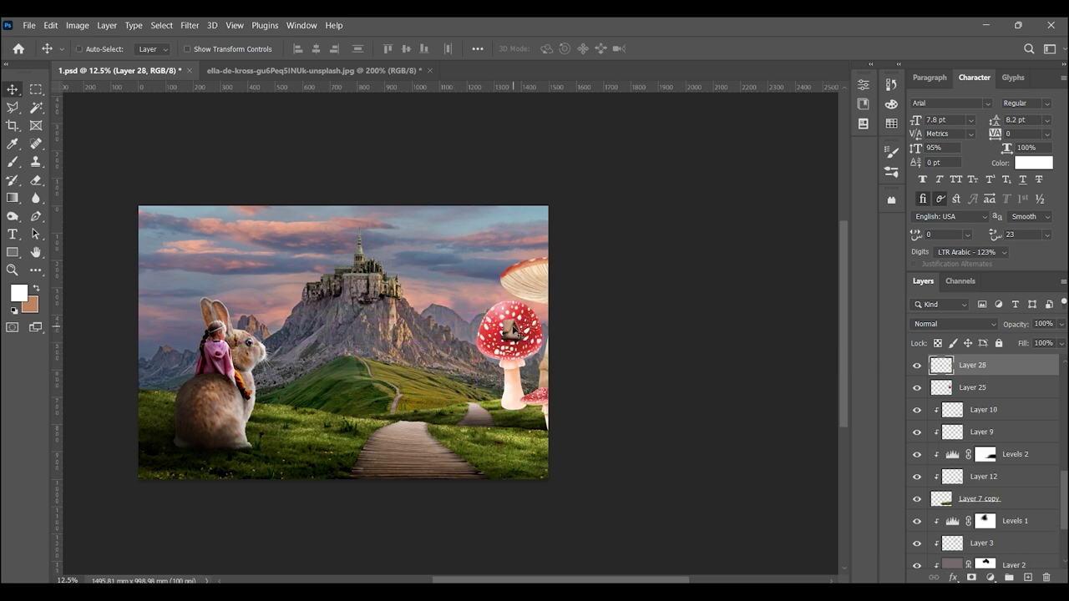
pyautogui.hotkey('ctrl', 't')
pyautogui.rightClick(509, 330)
pyautogui.click(541, 310)
pyautogui.press('Return')
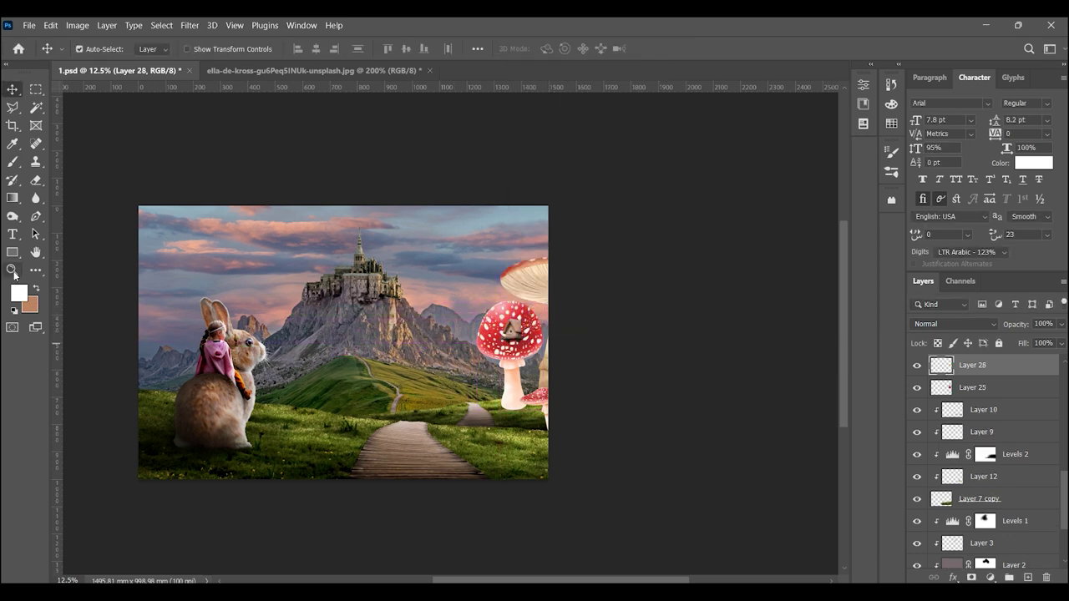
# - Zoom in to inspect the birdhouse on the cap, then zoom back out
pyautogui.click(12, 270)
pyautogui.click(511, 334)
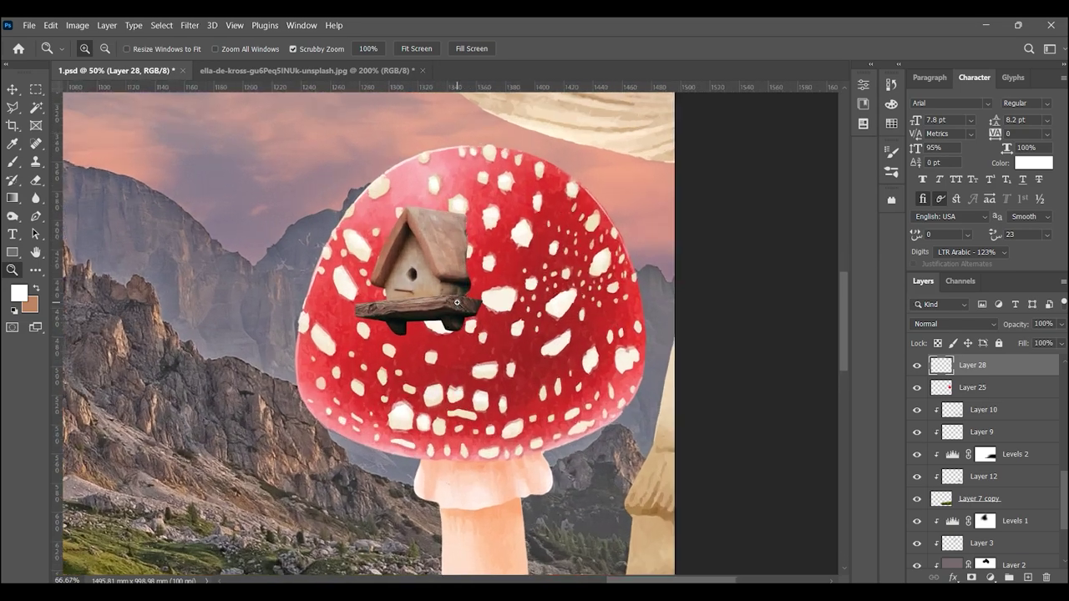
pyautogui.moveTo(464, 316); pyautogui.dragTo(461, 222)
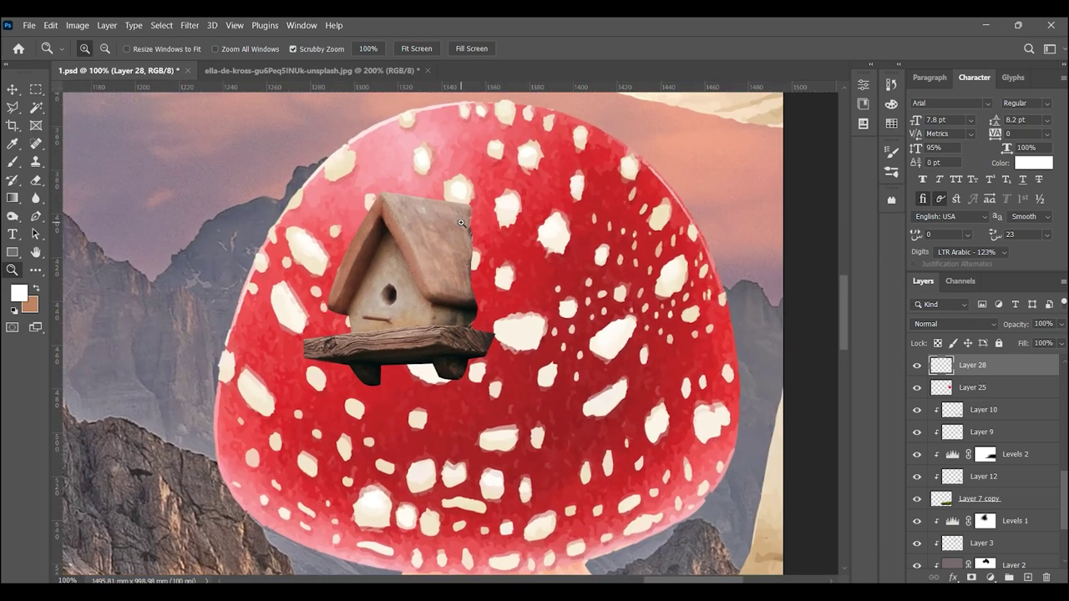
pyautogui.keyDown('alt'); pyautogui.click(458, 243); pyautogui.keyUp('alt')
pyautogui.keyDown('alt'); pyautogui.click(456, 264); pyautogui.keyUp('alt')
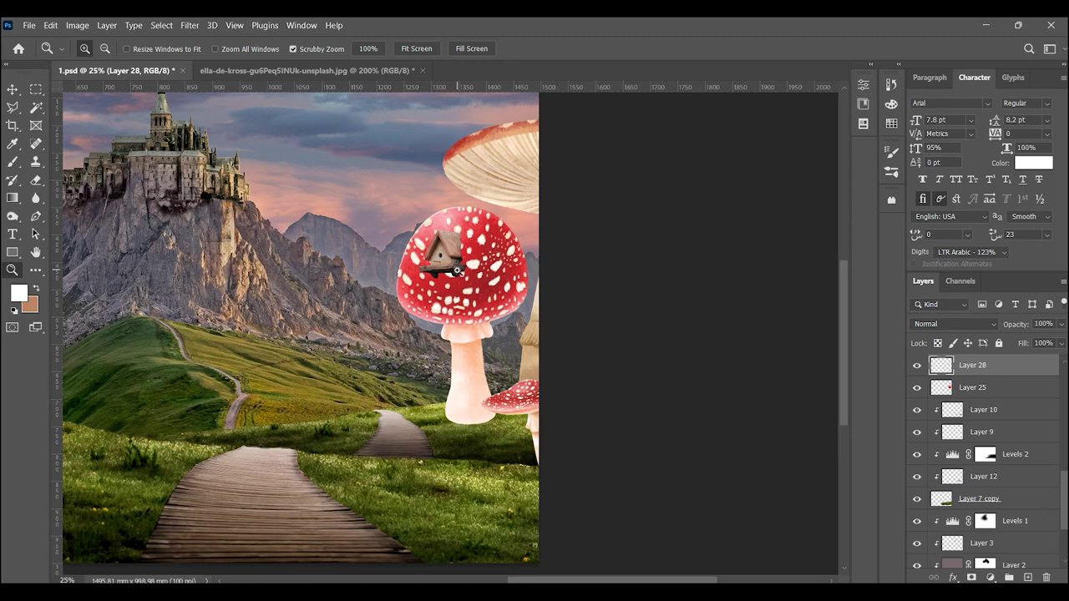
pyautogui.click(458, 269)
pyautogui.click(313, 70)
# - Trace the cottage window, shutters, sill and flower basket with a Pen path
pyautogui.keyDown('alt'); pyautogui.click(415, 321); pyautogui.keyUp('alt')
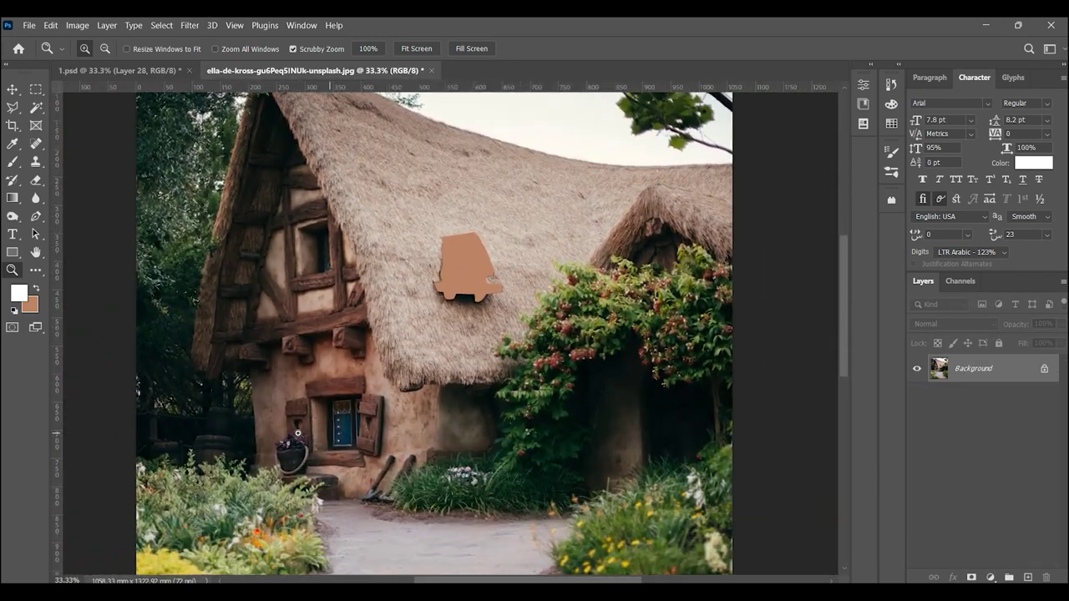
pyautogui.click(293, 433)
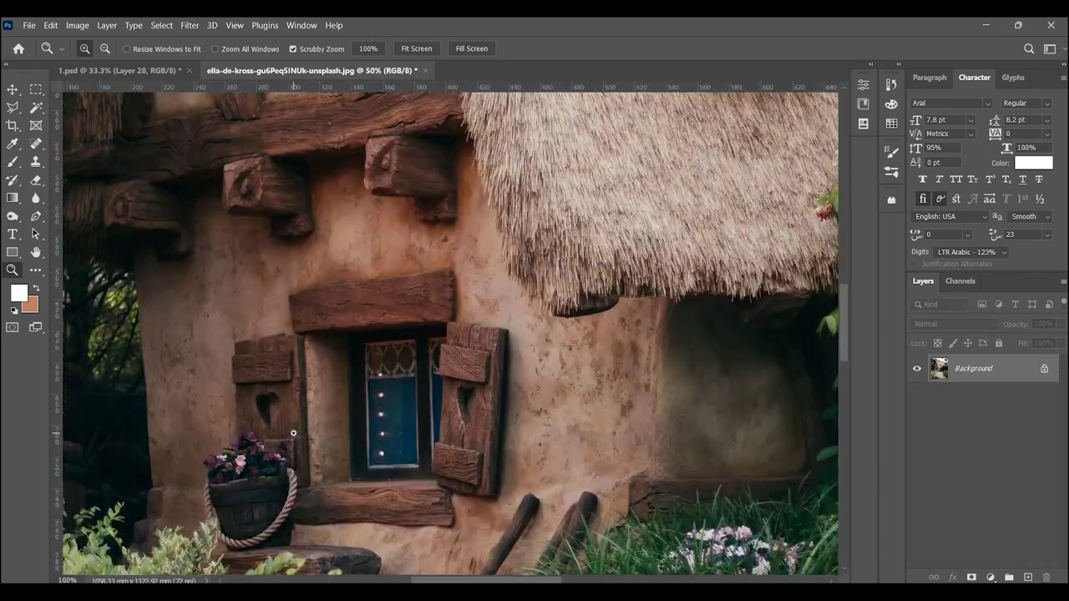
pyautogui.click(34, 218)
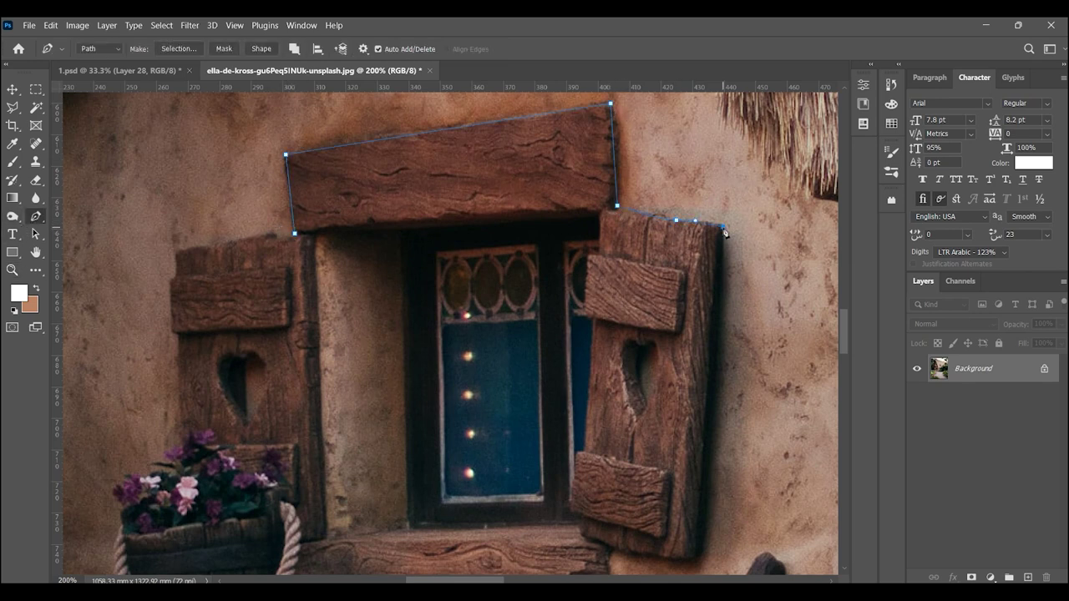
pyautogui.scroll(-3, 725, 233)
pyautogui.click(666, 392)
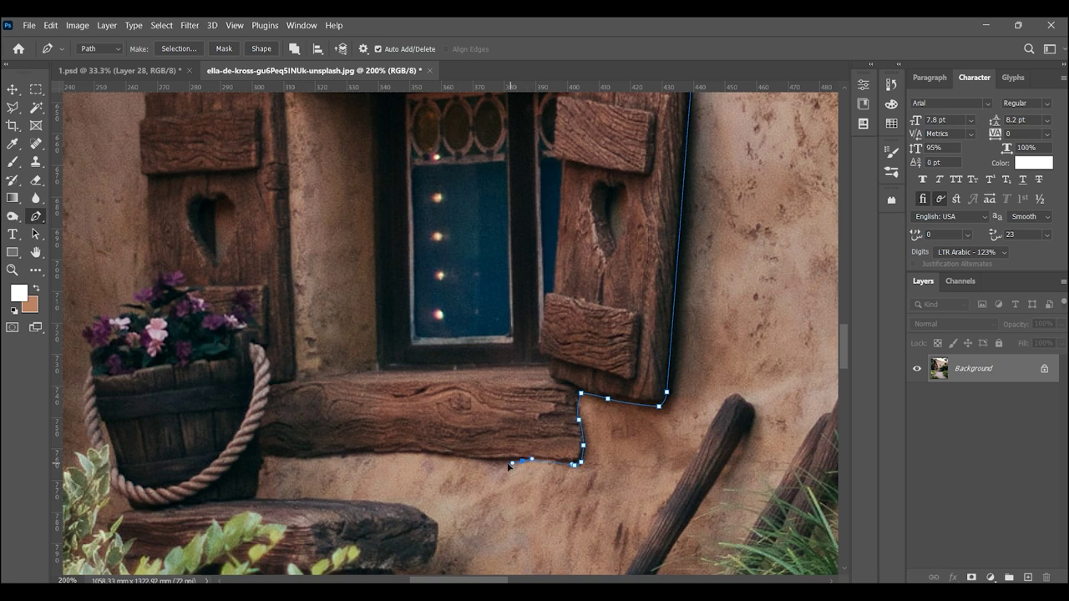
pyautogui.hscroll(-3, 380, 455)
pyautogui.click(493, 425)
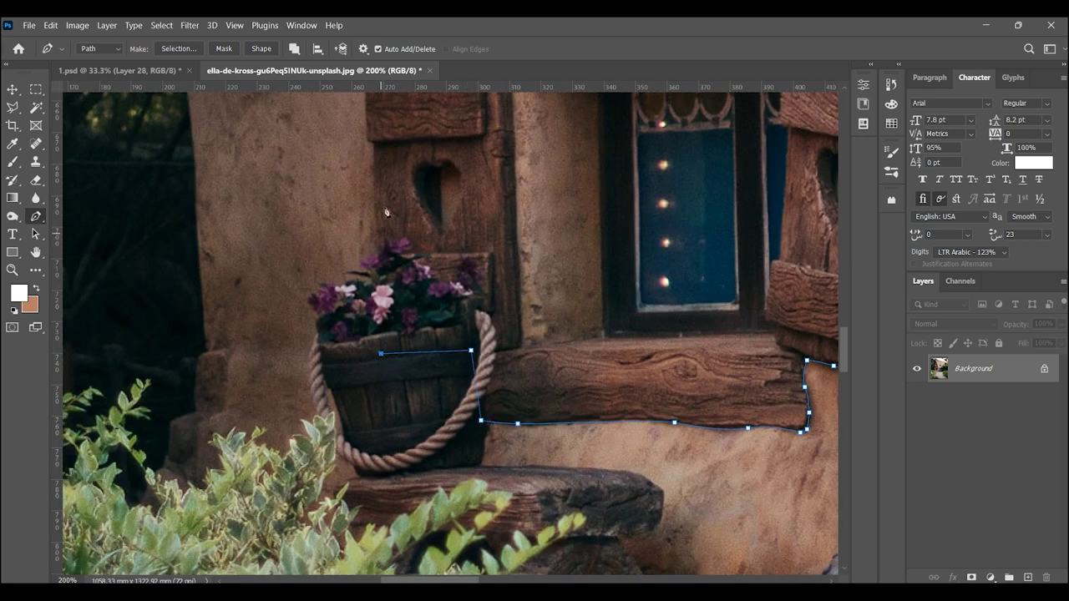
pyautogui.moveTo(368, 139); pyautogui.dragTo(393, 394)
pyautogui.click(392, 392)
pyautogui.click(389, 343)
# - Turn the window path into a selection and fill it with brown
pyautogui.click(179, 48)
pyautogui.click(608, 162)
pyautogui.hotkey('ctrl', 'BackSpace')
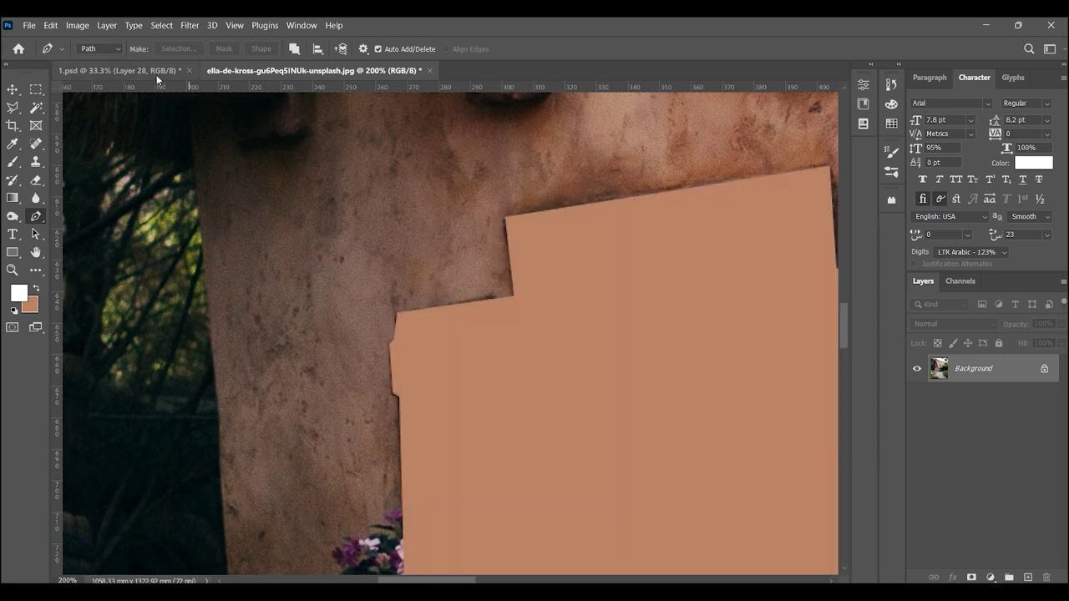
pyautogui.click(157, 72)
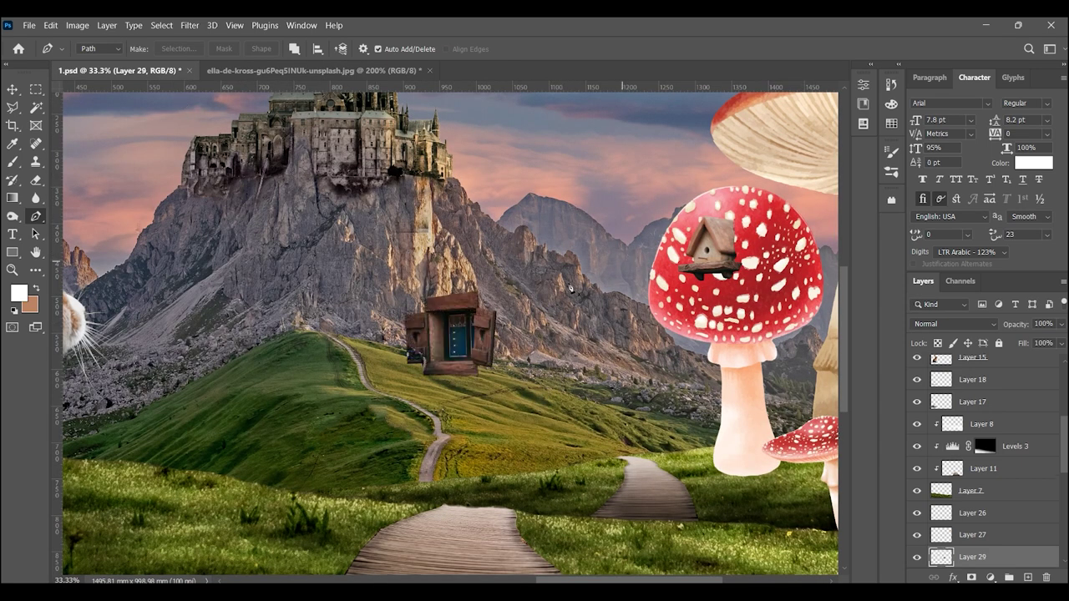
# - Move the window onto the red toadstool cap below the birdhouse, scaled to about 70%
pyautogui.click(12, 89)
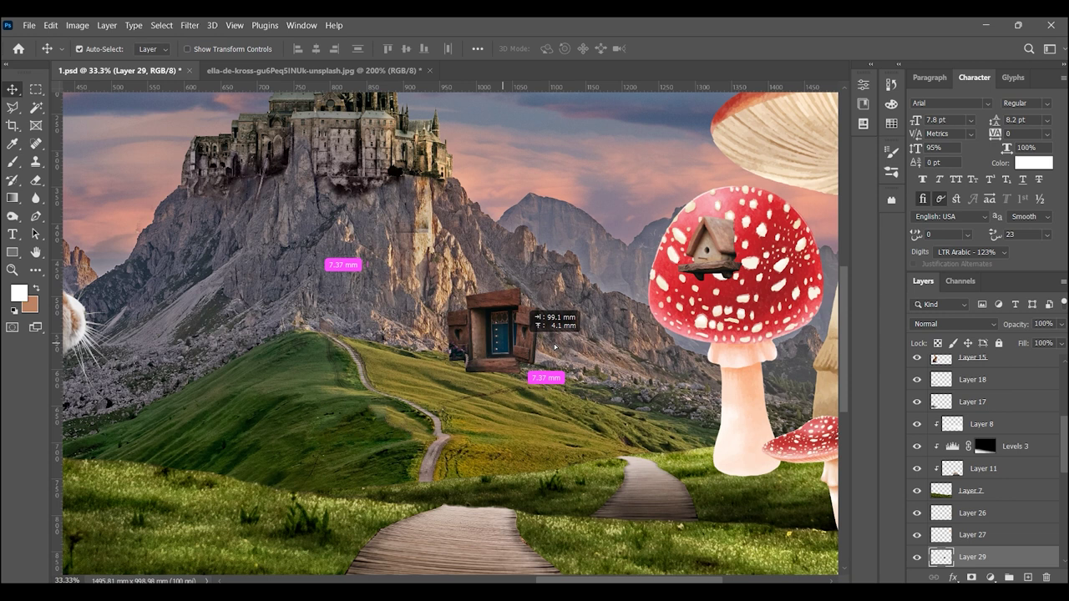
pyautogui.moveTo(446, 350); pyautogui.dragTo(711, 310)
pyautogui.hotkey('ctrl', 't')
pyautogui.moveTo(760, 250); pyautogui.dragTo(727, 297)
pyautogui.press('Return')
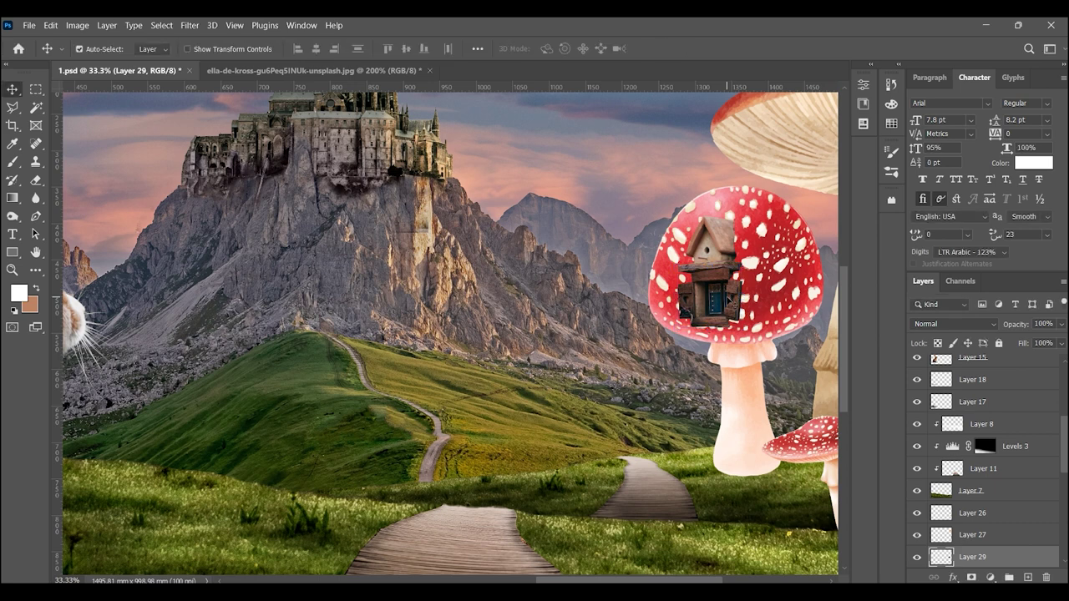
pyautogui.hotkey('ctrl', 'l')
# - Brighten the window with Levels highlight 187, then start scaling the birdhouse to about 77%
pyautogui.moveTo(866, 62); pyautogui.dragTo(347, 116)
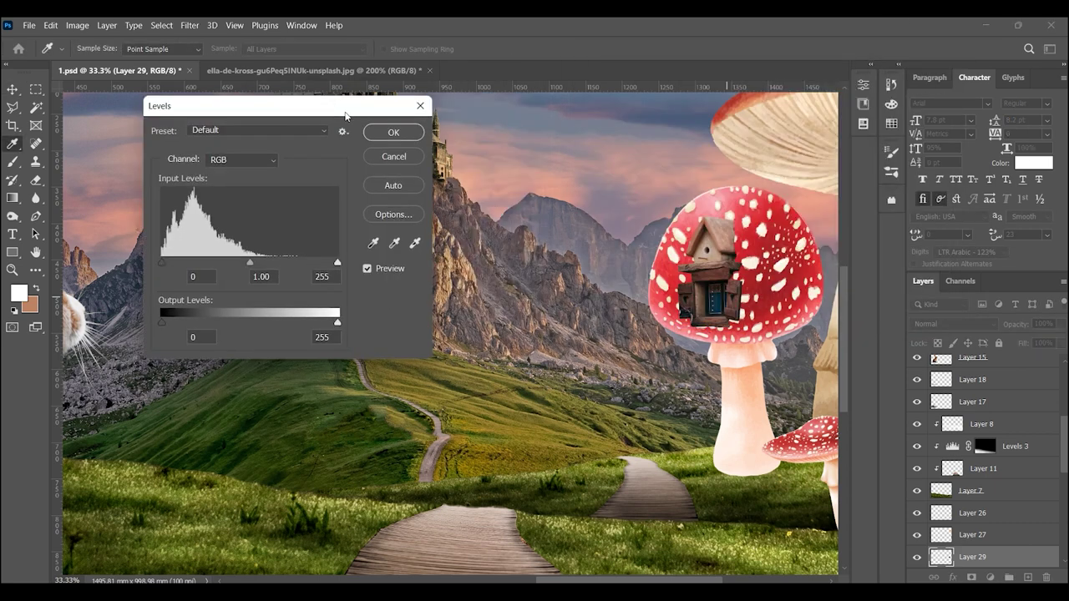
pyautogui.moveTo(337, 264); pyautogui.dragTo(295, 266)
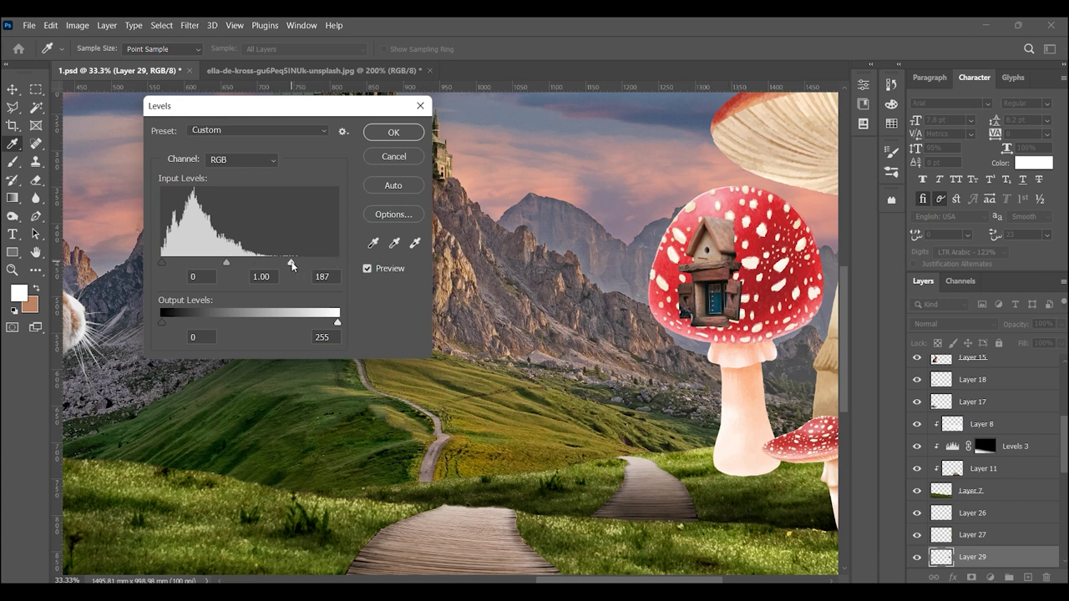
pyautogui.click(392, 132)
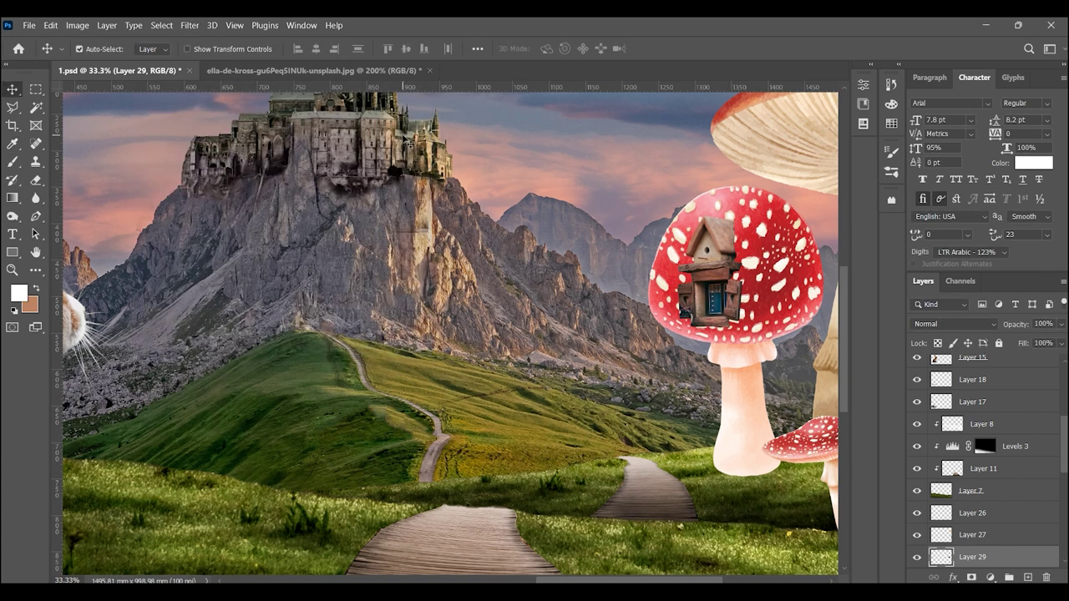
pyautogui.moveTo(710, 238); pyautogui.dragTo(756, 247)
pyautogui.hotkey('ctrl', 't')
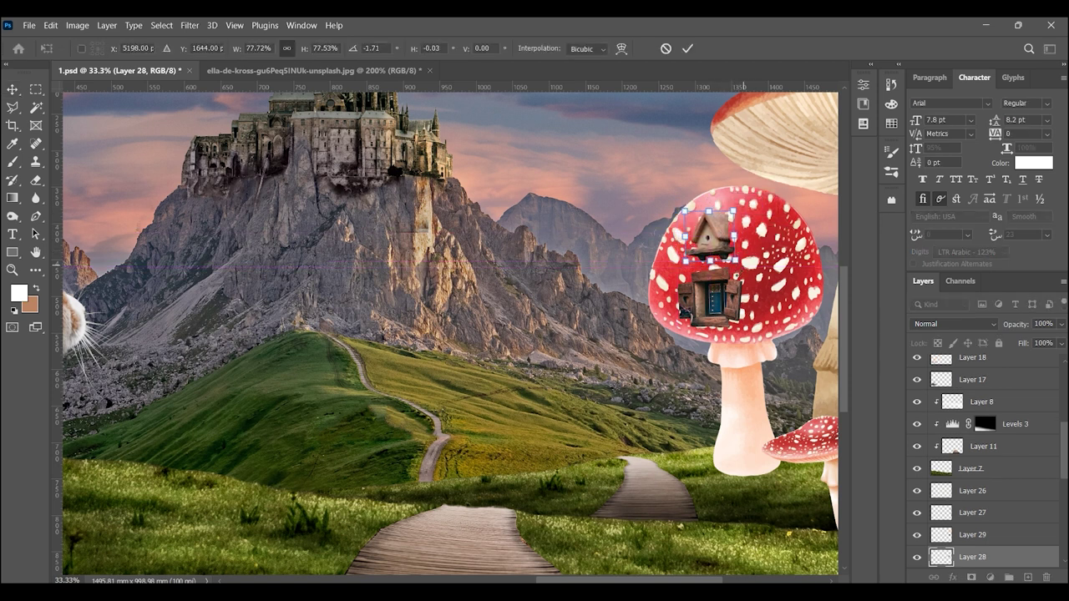
# - Apply the birdhouse resize, then tilt the window about 3.28° and nudge it into place
pyautogui.press('Return')
pyautogui.click(731, 312)
pyautogui.hotkey('ctrl', 't')
pyautogui.hotkey('ctrl', 'r')
pyautogui.moveTo(744, 334)
pyautogui.mouseDown()
pyautogui.moveTo(738, 306)
pyautogui.moveTo(717, 300)
pyautogui.mouseUp()
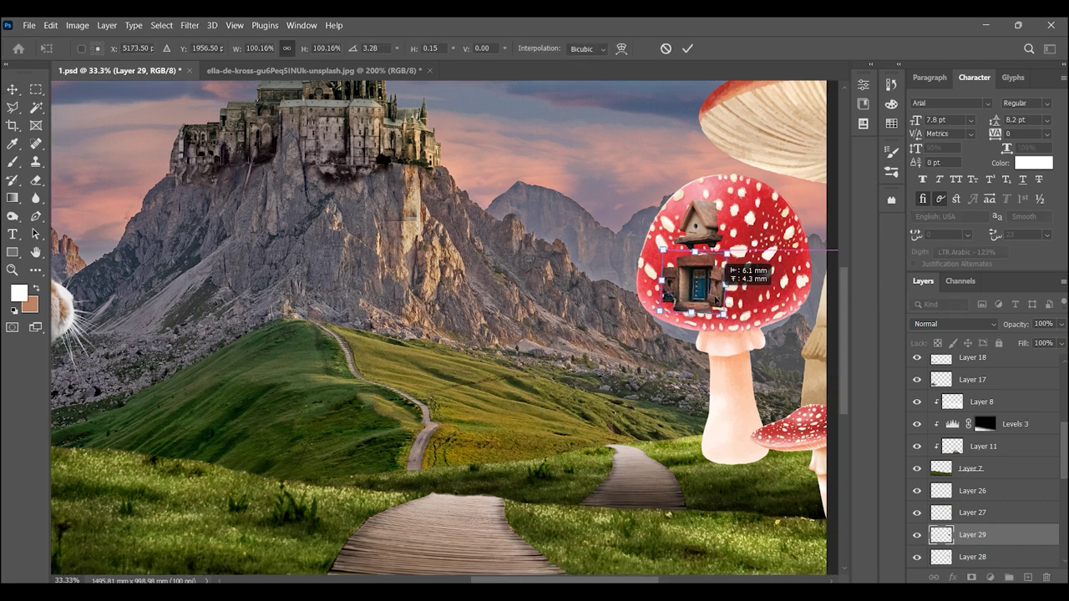
pyautogui.press('Return')
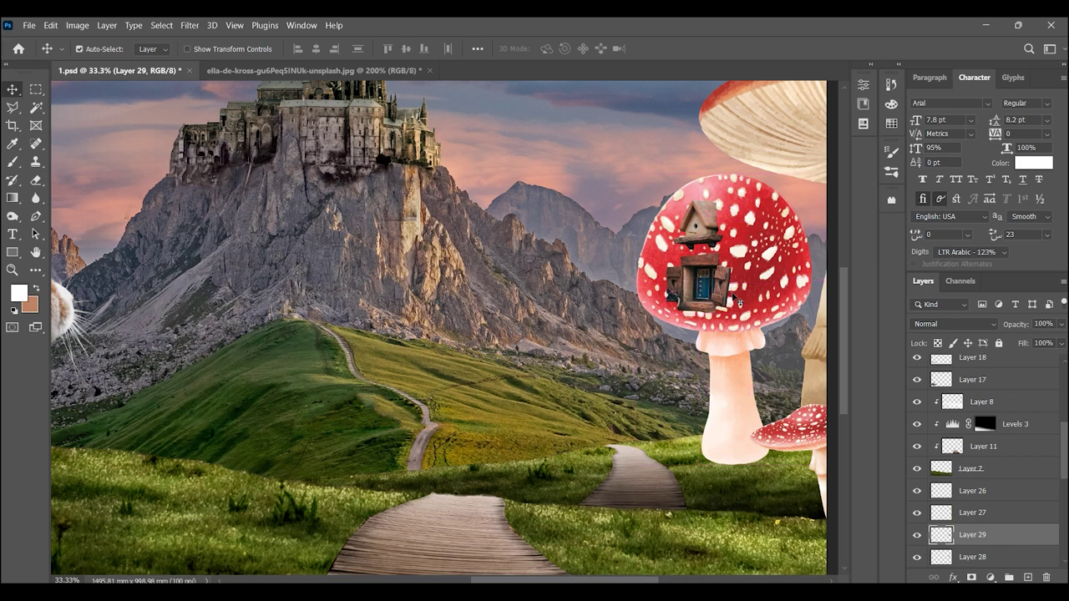
# - Warp the window's bottom edge down so it curves with the red mushroom cap
pyautogui.press('z')
pyautogui.moveTo(735, 282); pyautogui.dragTo(801, 283)
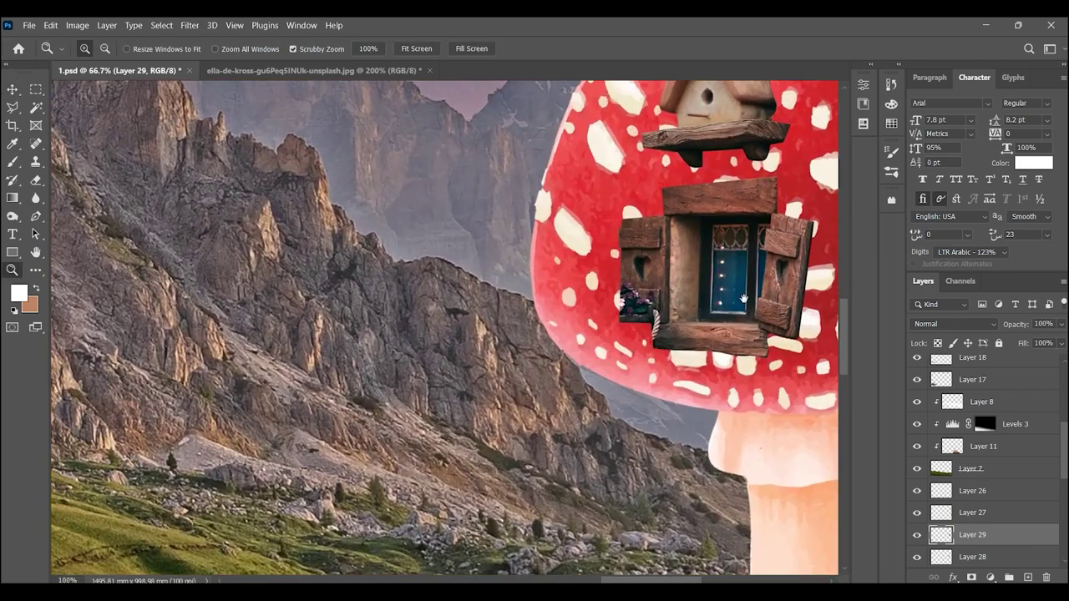
pyautogui.hotkey('ctrl', 't')
pyautogui.rightClick(630, 337)
pyautogui.click(656, 131)
pyautogui.moveTo(576, 368); pyautogui.dragTo(586, 383)
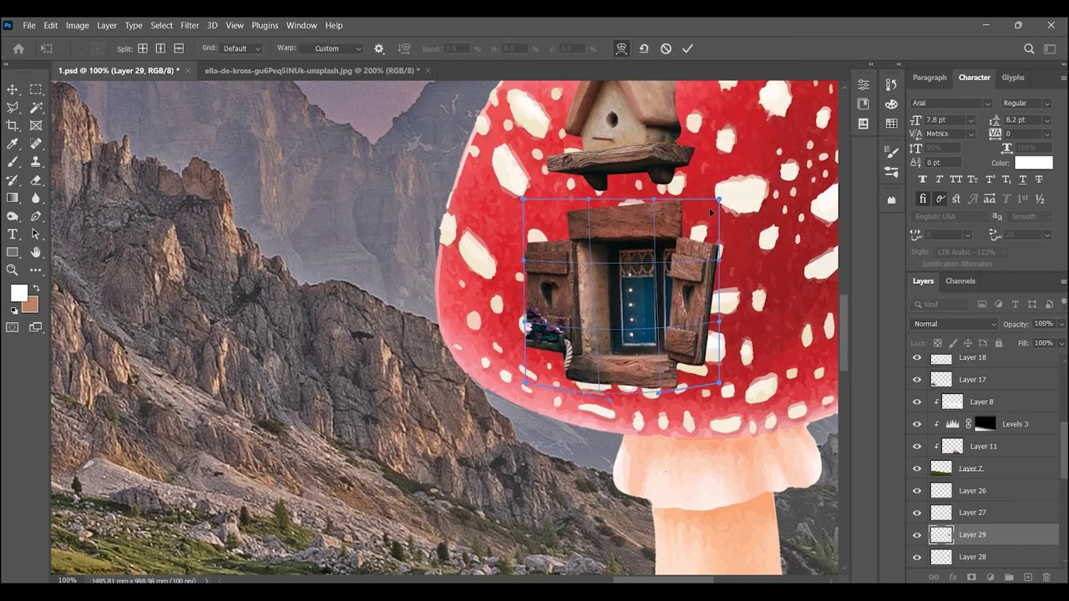
pyautogui.moveTo(710, 212); pyautogui.dragTo(647, 342)
pyautogui.press('Return')
pyautogui.press('z')
pyautogui.keyDown('ctrl'); pyautogui.click(604, 216); pyautogui.keyUp('ctrl')
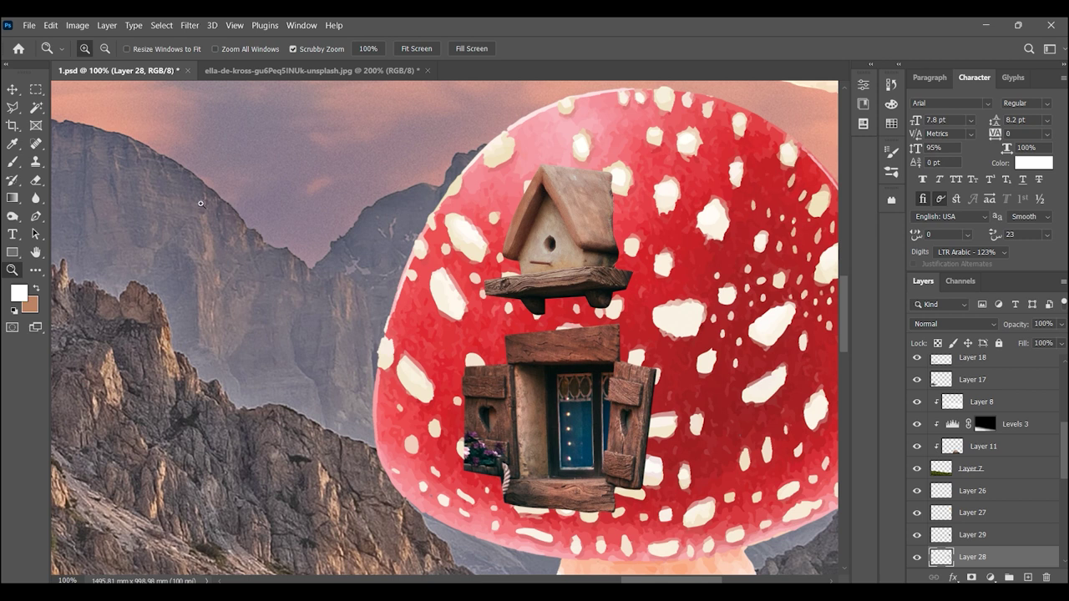
# - Clip the birdhouse Layer 28 and window Layer 29 to the mushroom cap Layer 25
pyautogui.press('b')
pyautogui.scroll(-3, 1010, 422)
pyautogui.keyDown('alt'); pyautogui.click(998, 479); pyautogui.keyUp('alt')
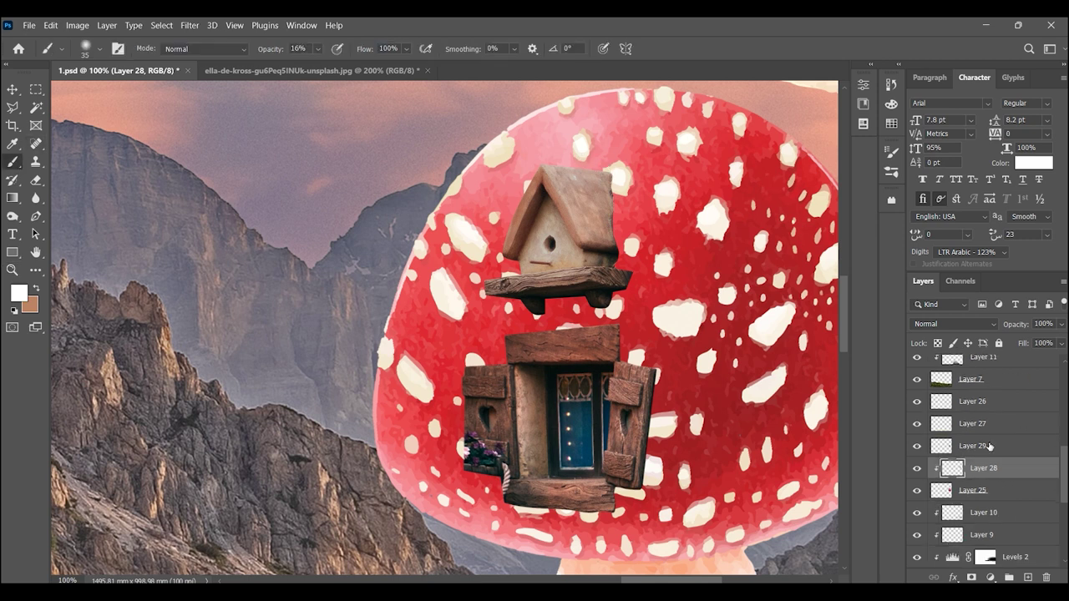
pyautogui.click(998, 446)
pyautogui.keyDown('alt'); pyautogui.click(998, 456); pyautogui.keyUp('alt')
pyautogui.click(917, 446)
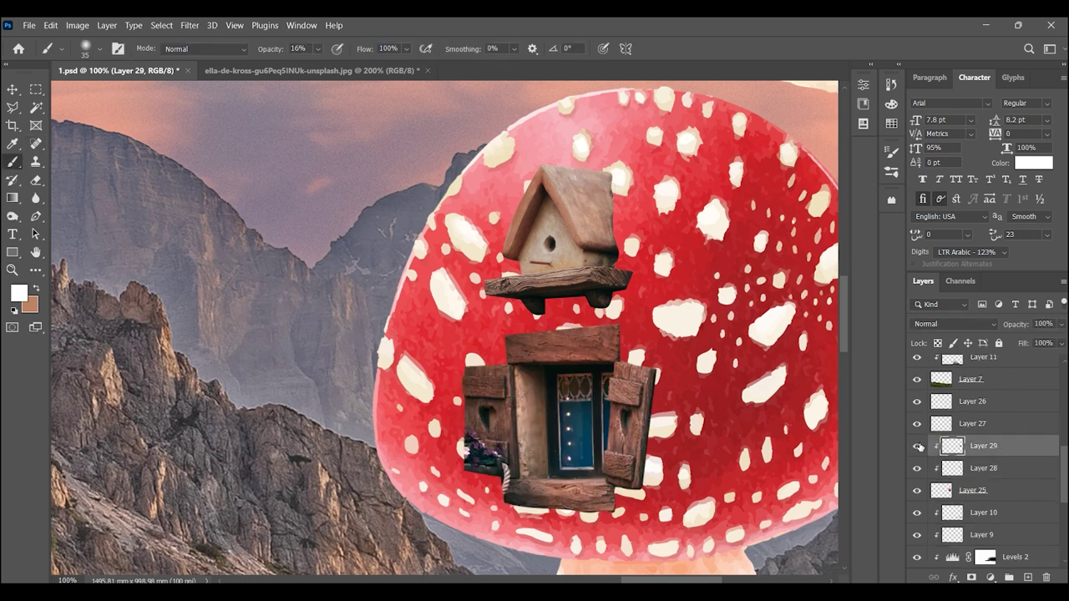
# - Add a layer mask to the birdhouse layer with default black and white colours
pyautogui.click(976, 469)
pyautogui.click(971, 577)
pyautogui.press('d')
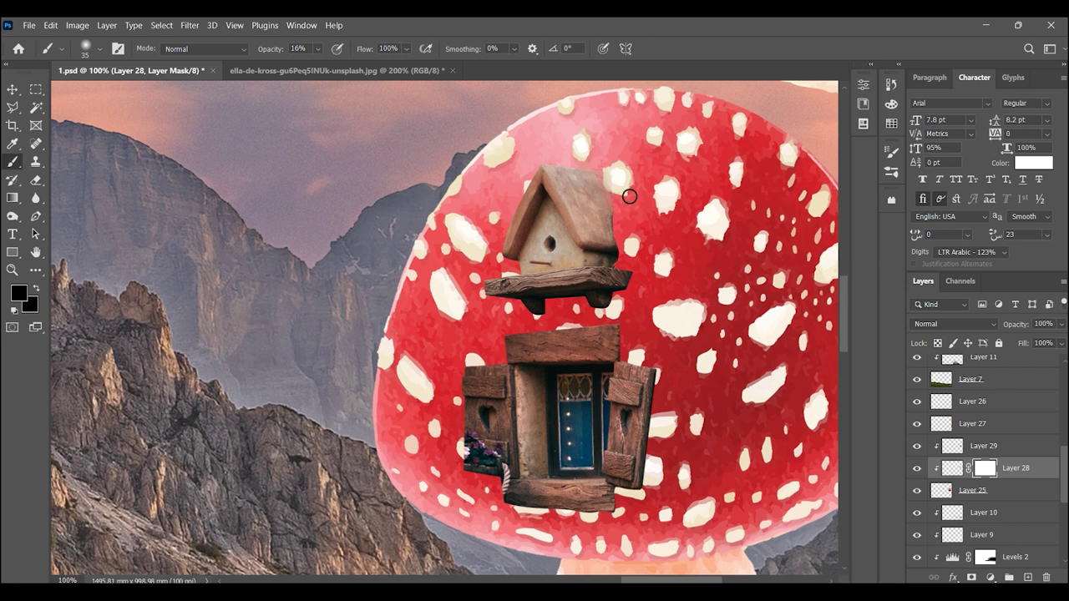
# - Select Layer 25, set the foreground colour to black and the brush size to 175
pyautogui.moveTo(668, 367); pyautogui.dragTo(663, 272)
pyautogui.click(975, 491)
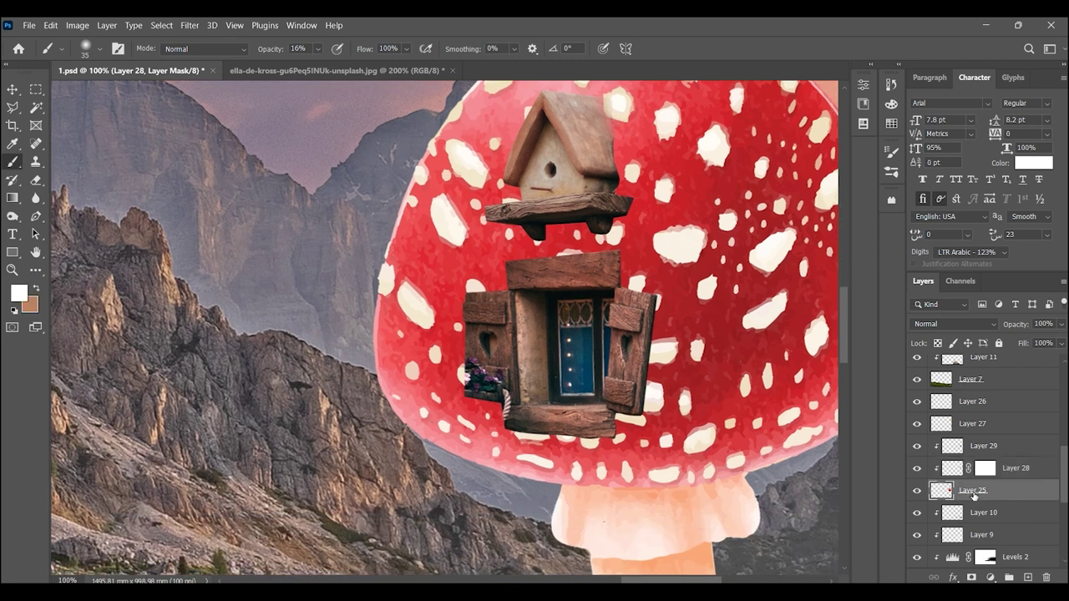
pyautogui.click(18, 293)
pyautogui.click(701, 389)
pyautogui.click(992, 212)
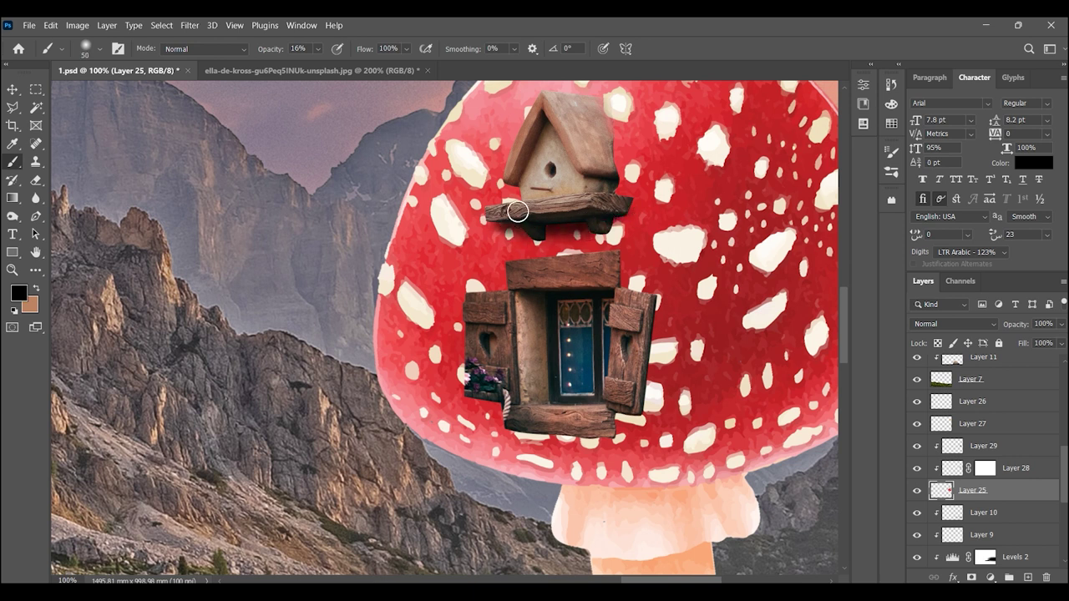
pyautogui.press(']')
pyautogui.press(']')
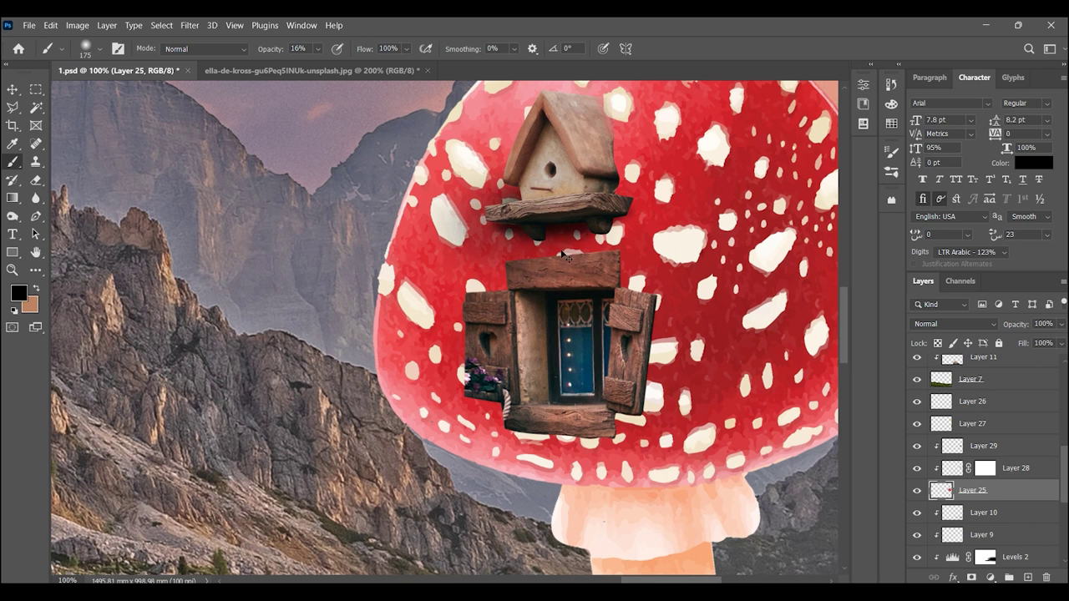
# - Paint a soft black shadow under the window box sill on a new clipped layer
pyautogui.click(1027, 577)
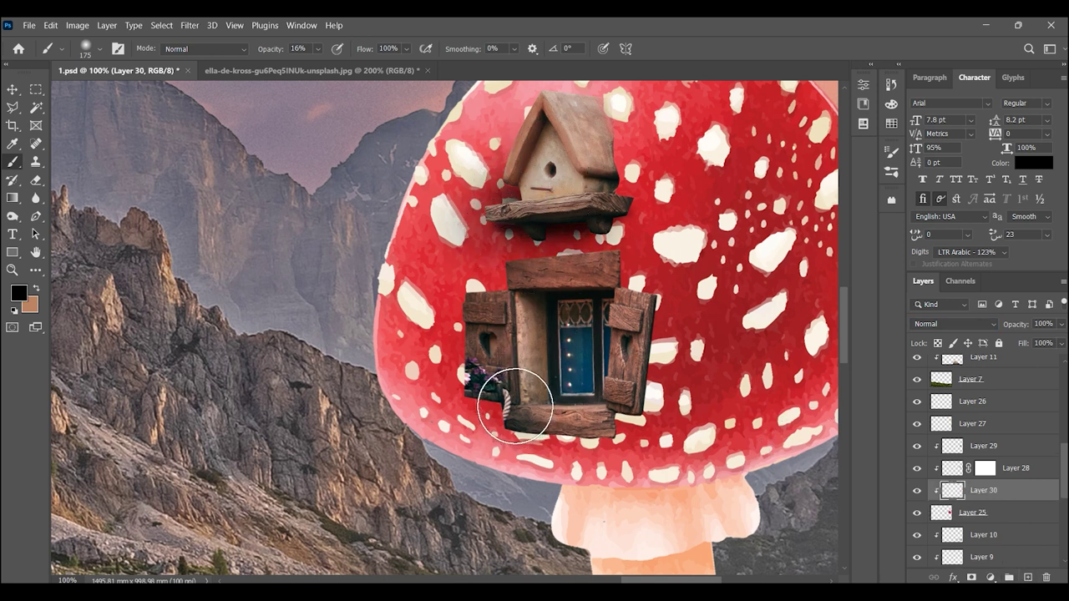
pyautogui.press('[')
pyautogui.press('[')
pyautogui.press('[')
pyautogui.moveTo(513, 398); pyautogui.dragTo(487, 394)
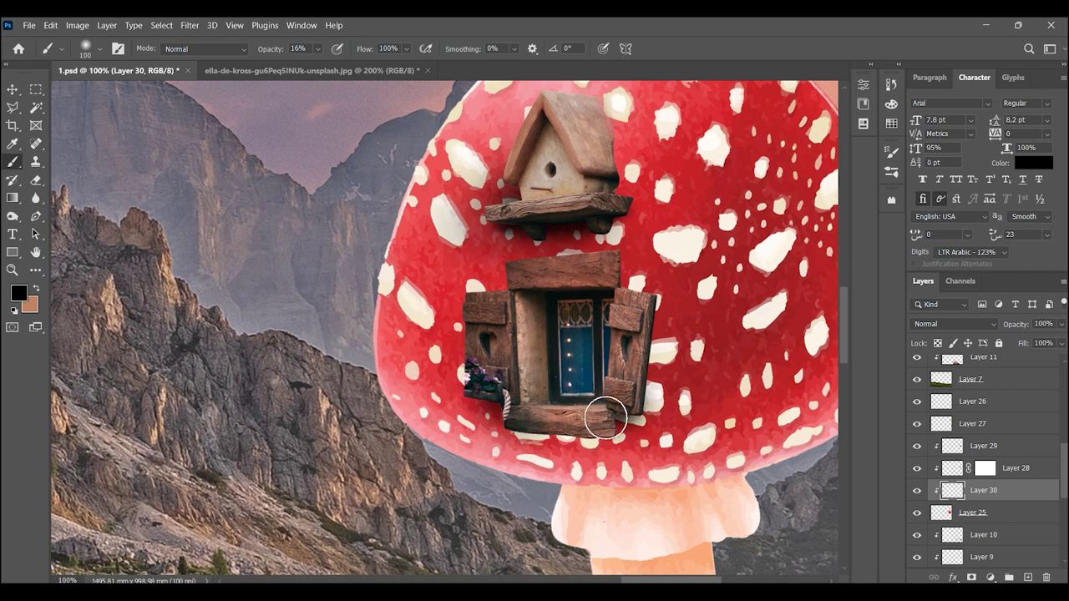
pyautogui.press('[')
pyautogui.moveTo(606, 418); pyautogui.dragTo(528, 425)
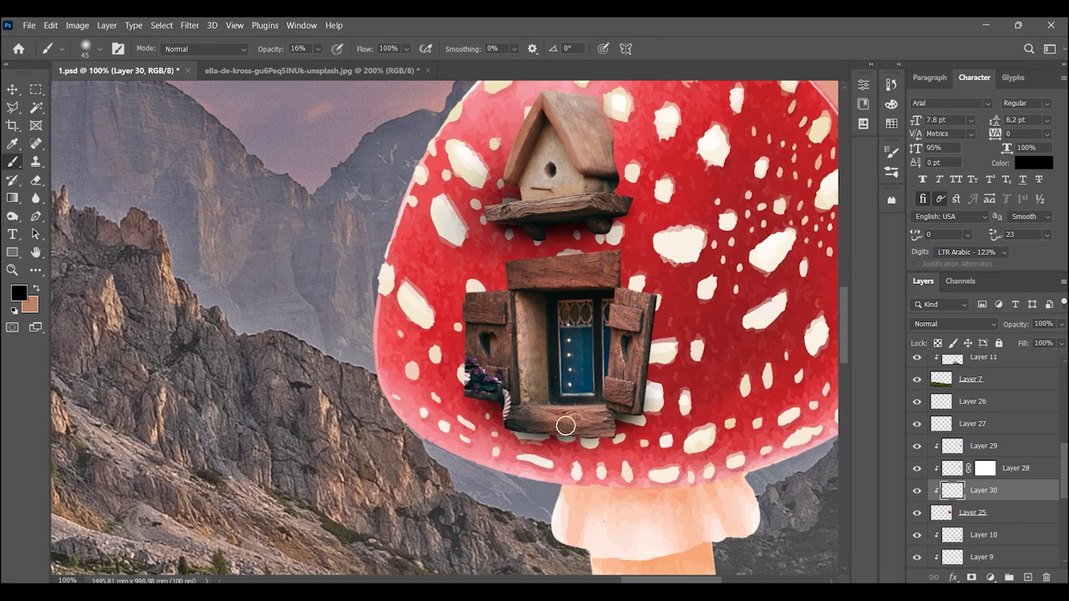
# - Set the shadow layer to Multiply and load the window box outline as a selection
pyautogui.click(933, 326)
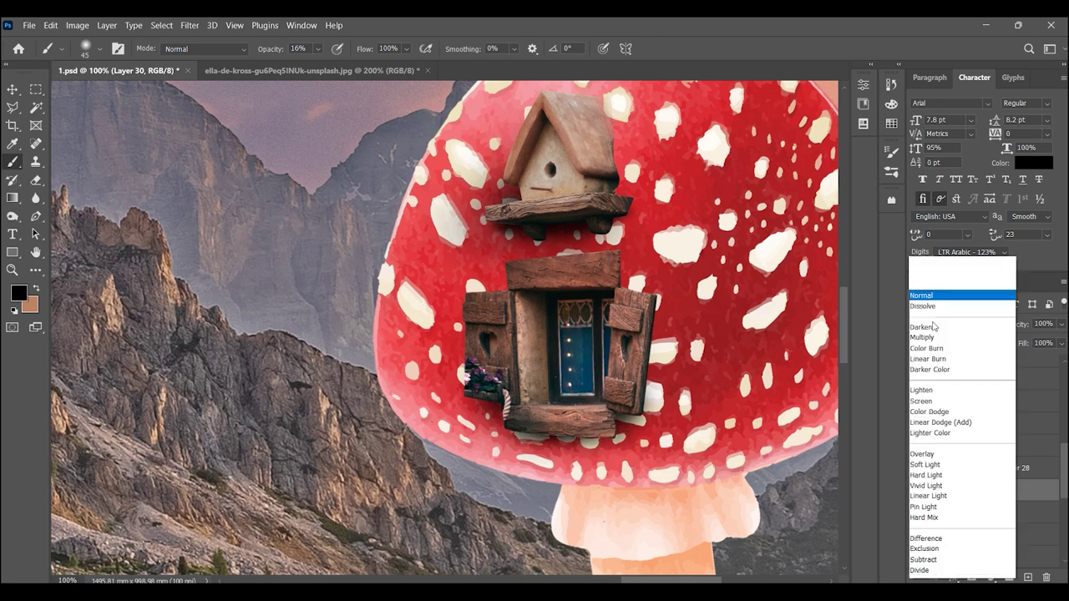
pyautogui.click(931, 283)
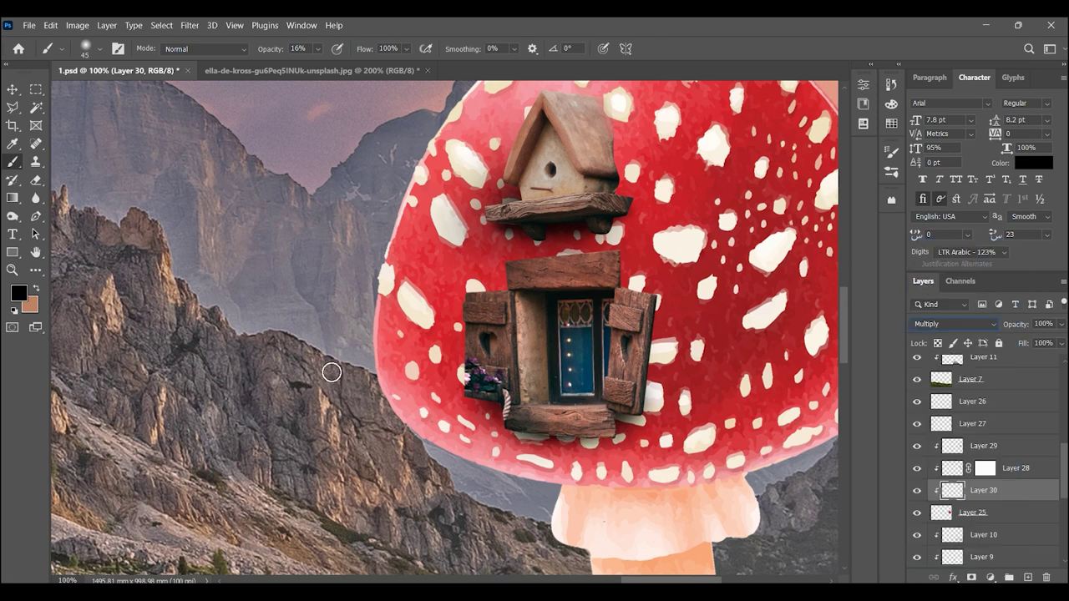
pyautogui.press('z')
pyautogui.moveTo(485, 405); pyautogui.dragTo(829, 477)
pyautogui.keyDown('ctrl'); pyautogui.click(952, 491); pyautogui.keyUp('ctrl')
pyautogui.hotkey('ctrl', 'd')
pyautogui.keyDown('ctrl'); pyautogui.click(952, 446); pyautogui.keyUp('ctrl')
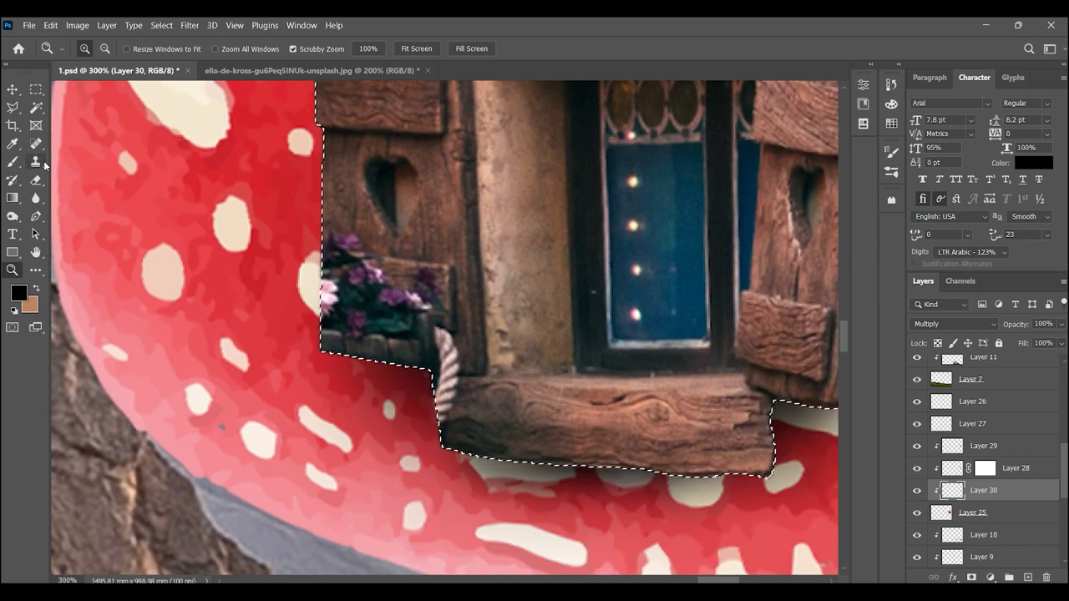
# - Clone wood texture on Layer 29 over the rope at the window box's lower-left corner
pyautogui.click(36, 161)
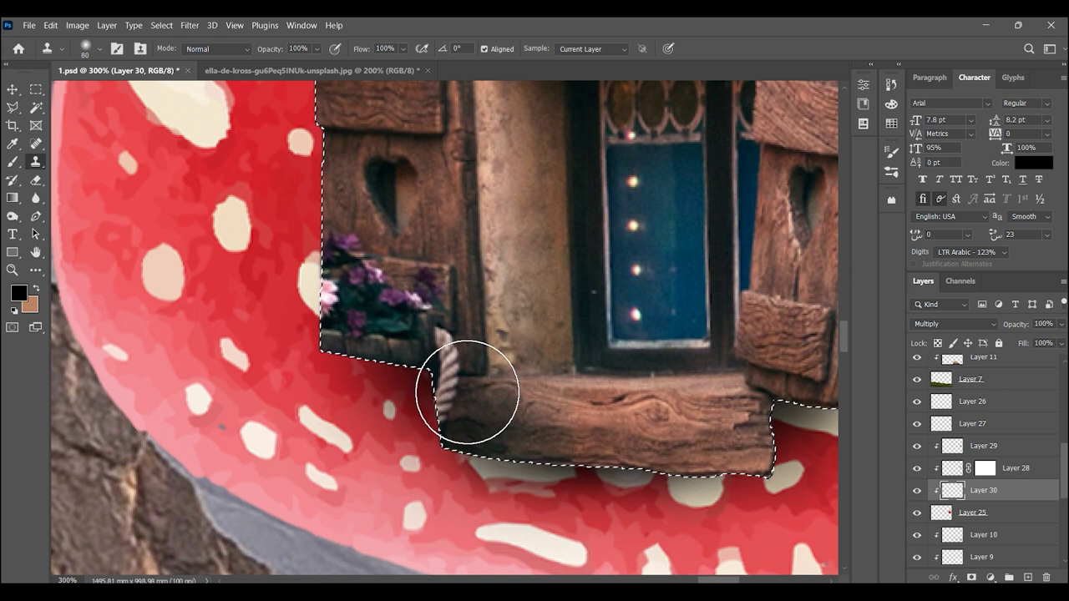
pyautogui.click(984, 445)
pyautogui.click(917, 446)
pyautogui.keyDown('alt'); pyautogui.click(515, 383); pyautogui.keyUp('alt')
pyautogui.press('[')
pyautogui.press('[')
pyautogui.press('[')
pyautogui.moveTo(470, 382)
pyautogui.mouseDown()
pyautogui.moveTo(446, 393)
pyautogui.moveTo(499, 435)
pyautogui.mouseUp()
pyautogui.press('[')
pyautogui.press('[')
pyautogui.press('[')
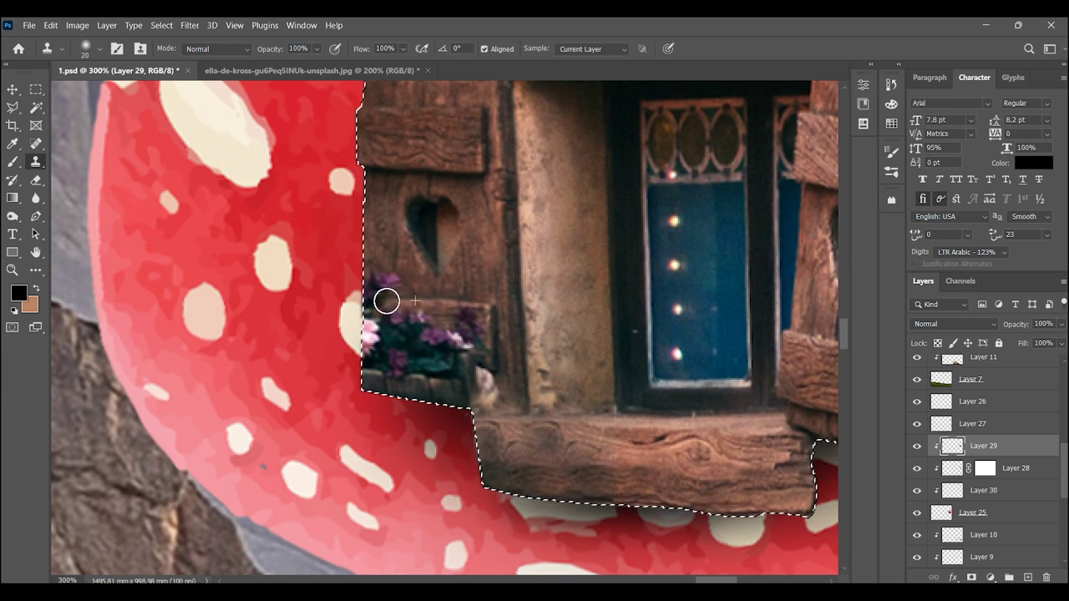
pyautogui.moveTo(500, 323)
pyautogui.mouseDown()
pyautogui.moveTo(399, 330)
pyautogui.moveTo(363, 344)
pyautogui.moveTo(363, 357)
pyautogui.moveTo(306, 323)
pyautogui.moveTo(332, 335)
pyautogui.moveTo(329, 358)
pyautogui.moveTo(327, 339)
pyautogui.moveTo(262, 322)
pyautogui.moveTo(298, 358)
pyautogui.moveTo(262, 361)
pyautogui.moveTo(379, 390)
pyautogui.mouseUp()
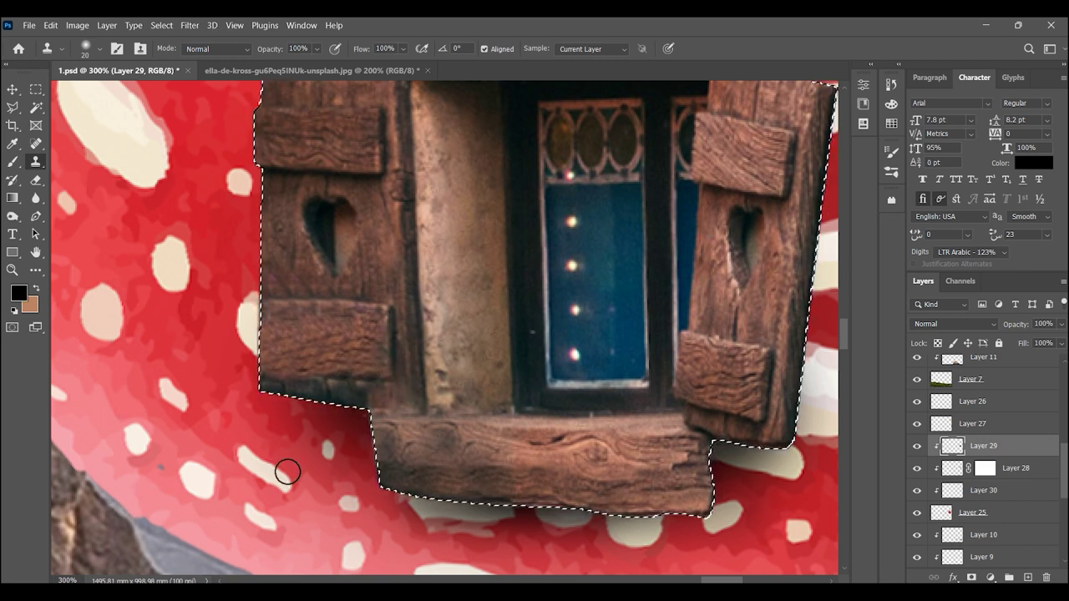
pyautogui.press('m')
pyautogui.hotkey('ctrl', '0')
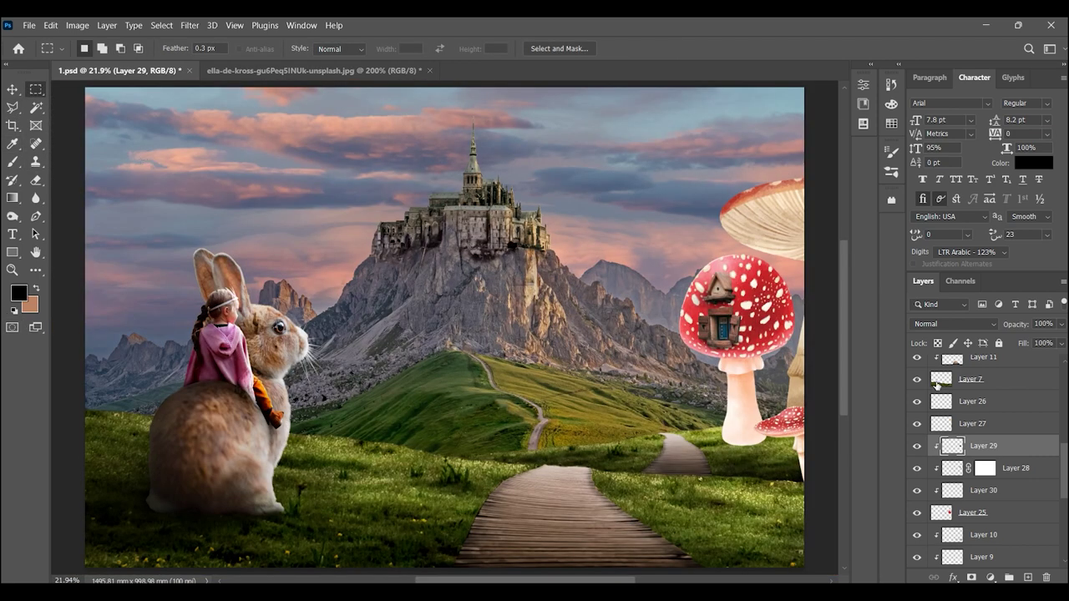
# - Zoom in on the mushroom stem and add a new clipped layer above Layer 25
pyautogui.click(12, 268)
pyautogui.click(735, 367)
pyautogui.click(517, 351)
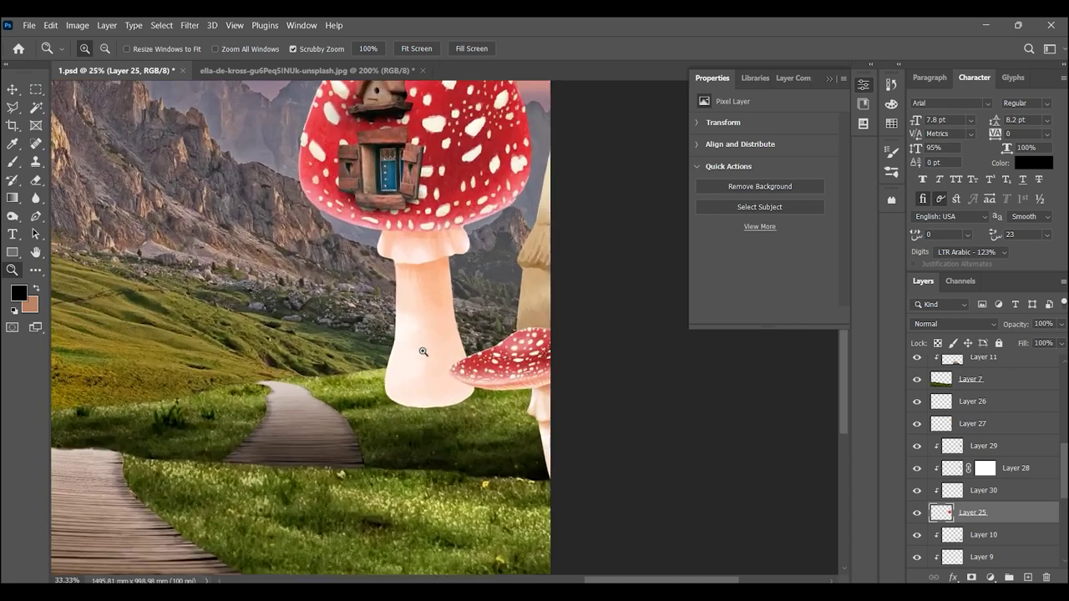
pyautogui.click(424, 351)
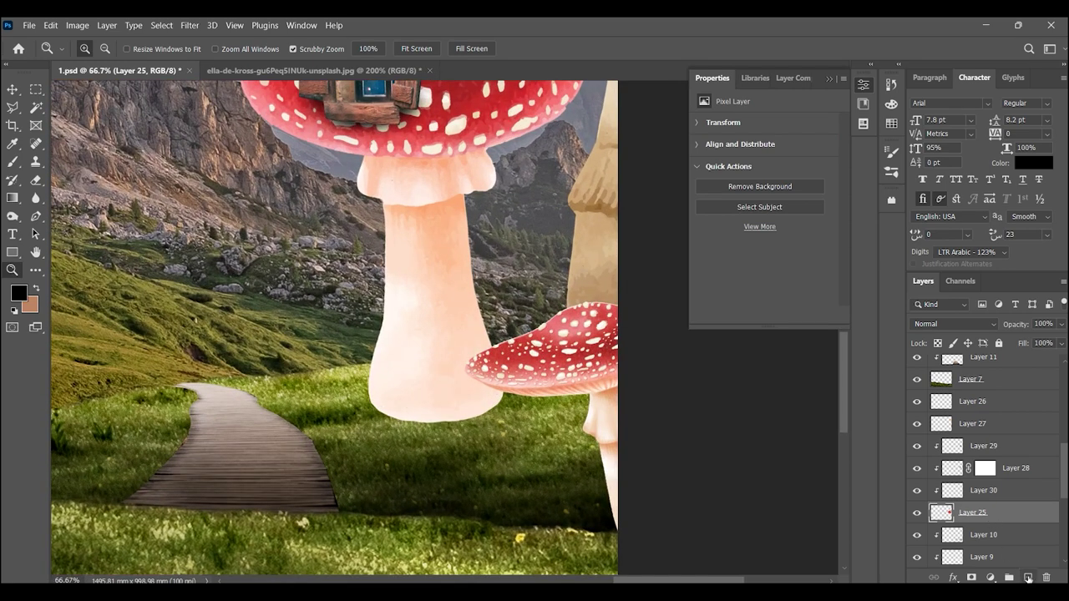
pyautogui.click(1028, 578)
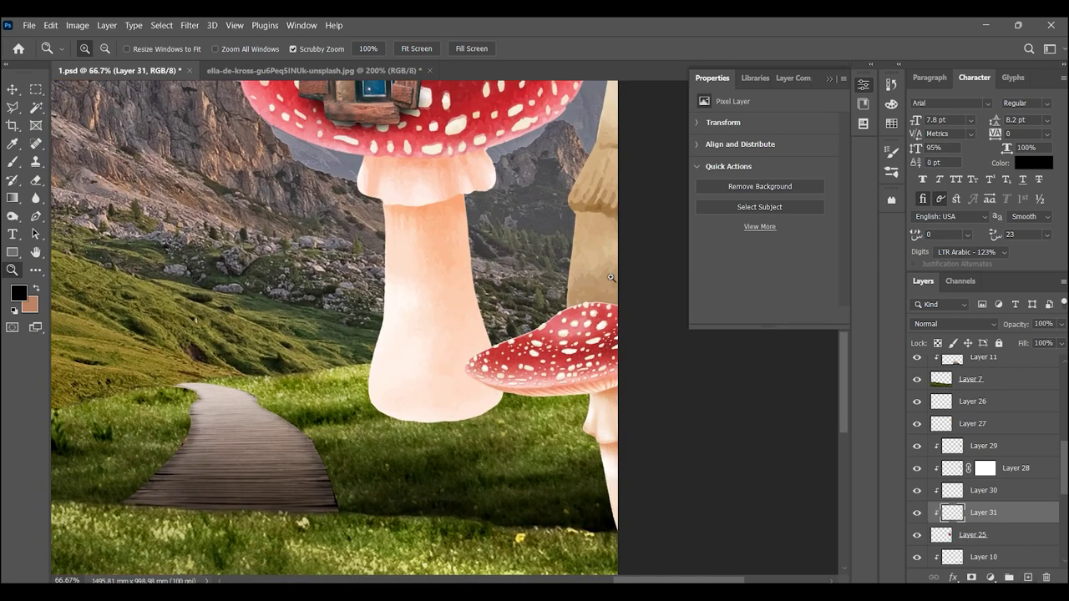
pyautogui.click(526, 252)
pyautogui.click(389, 172)
pyautogui.moveTo(390, 172); pyautogui.dragTo(460, 290)
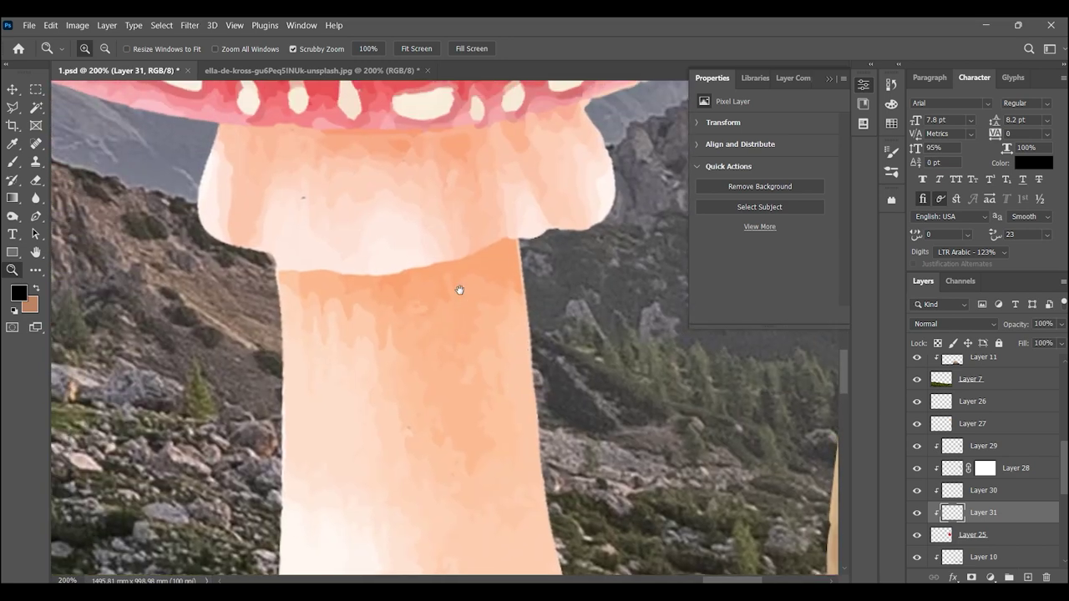
# - Paint darker tan shading under the cap and along the stem's left edge
pyautogui.click(13, 162)
pyautogui.keyDown('alt'); pyautogui.click(219, 157); pyautogui.keyUp('alt')
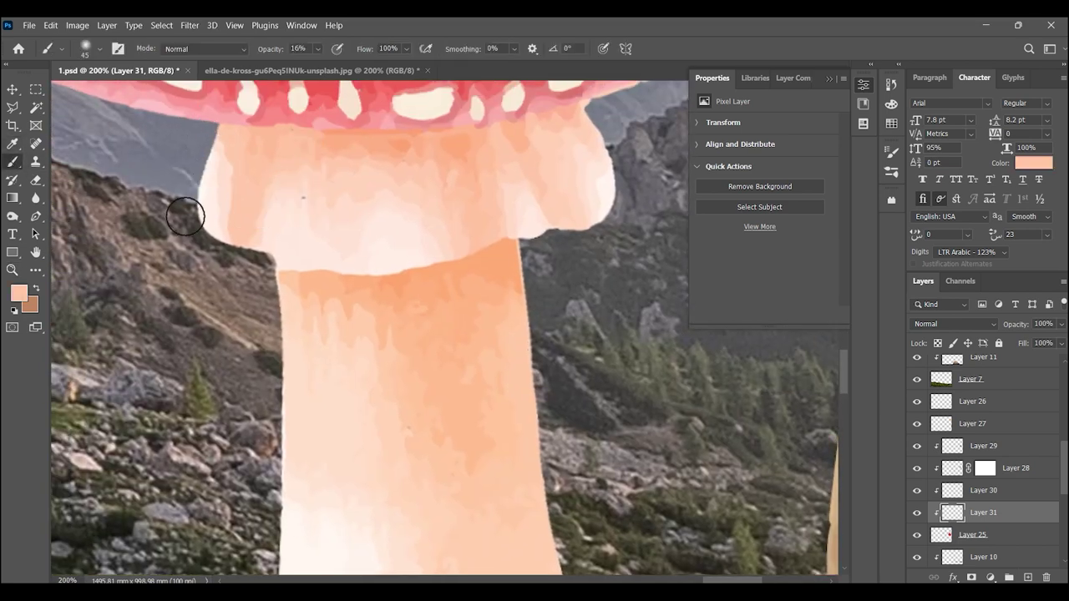
pyautogui.click(18, 292)
pyautogui.click(755, 269)
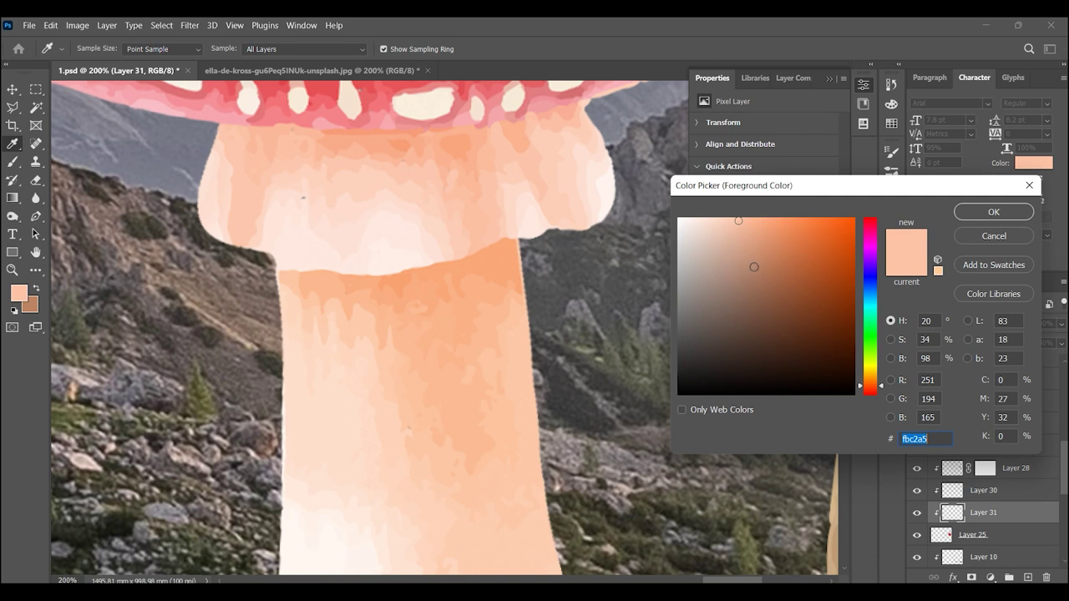
pyautogui.click(988, 210)
pyautogui.moveTo(213, 125)
pyautogui.mouseDown()
pyautogui.moveTo(217, 184)
pyautogui.moveTo(201, 229)
pyautogui.moveTo(216, 244)
pyautogui.mouseUp()
pyautogui.moveTo(291, 309); pyautogui.dragTo(293, 471)
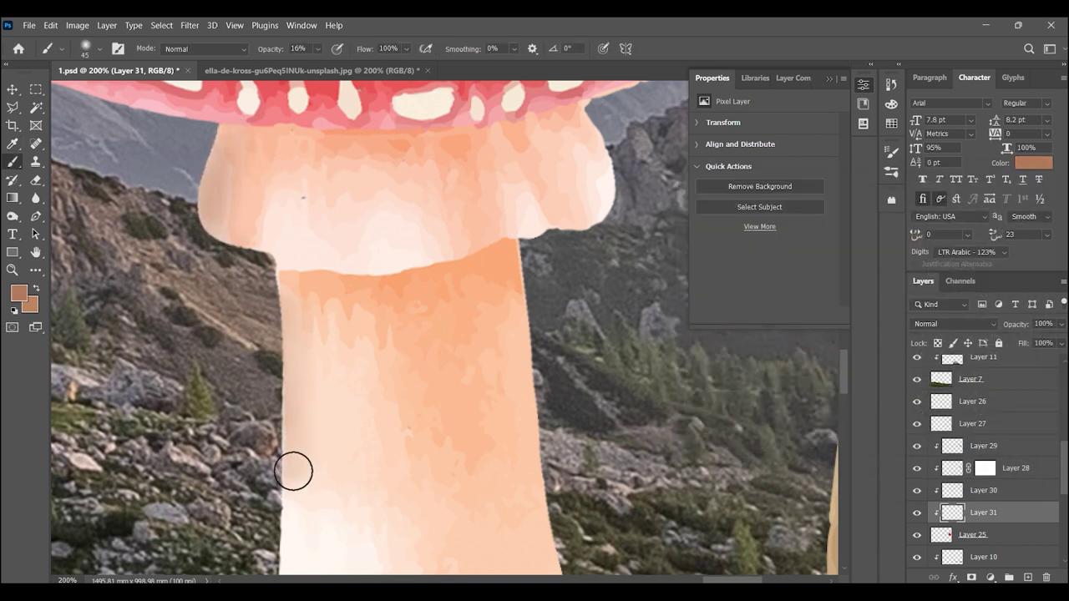
pyautogui.scroll(-5, 277, 273)
# - Set the shading layer to Multiply and darken the stem's lower-left edge
pyautogui.press('z')
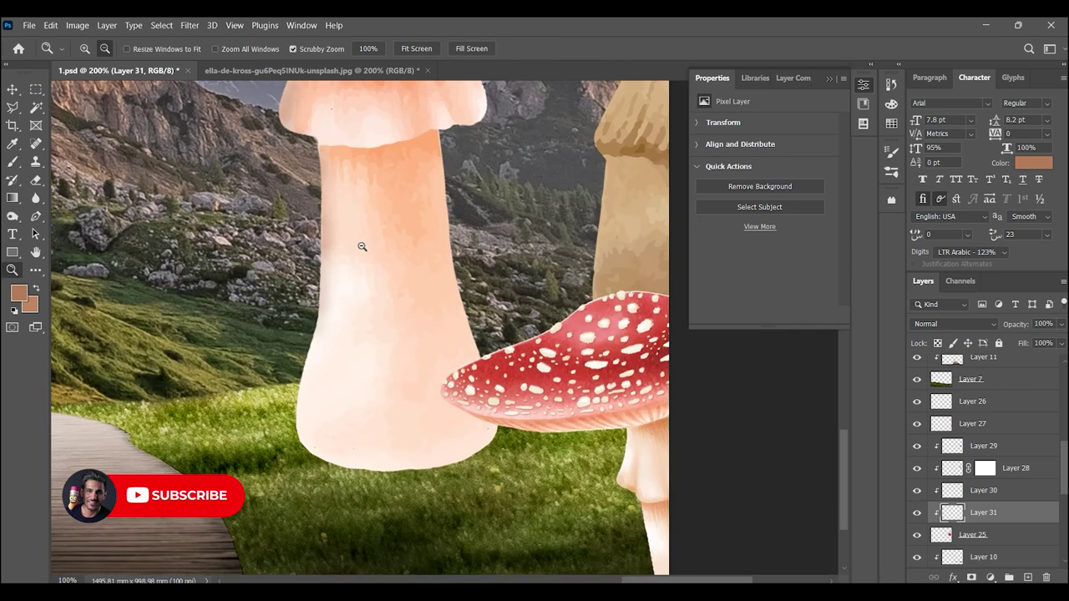
pyautogui.keyDown('alt'); pyautogui.click(395, 220); pyautogui.keyUp('alt')
pyautogui.click(954, 323)
pyautogui.click(927, 281)
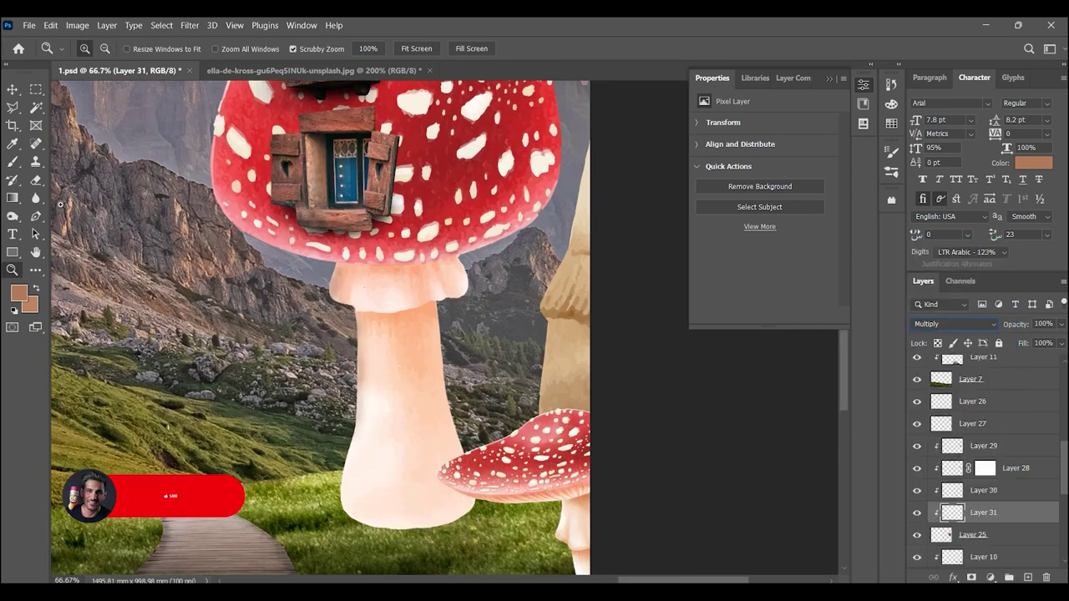
pyautogui.press('b')
pyautogui.moveTo(354, 381); pyautogui.dragTo(323, 496)
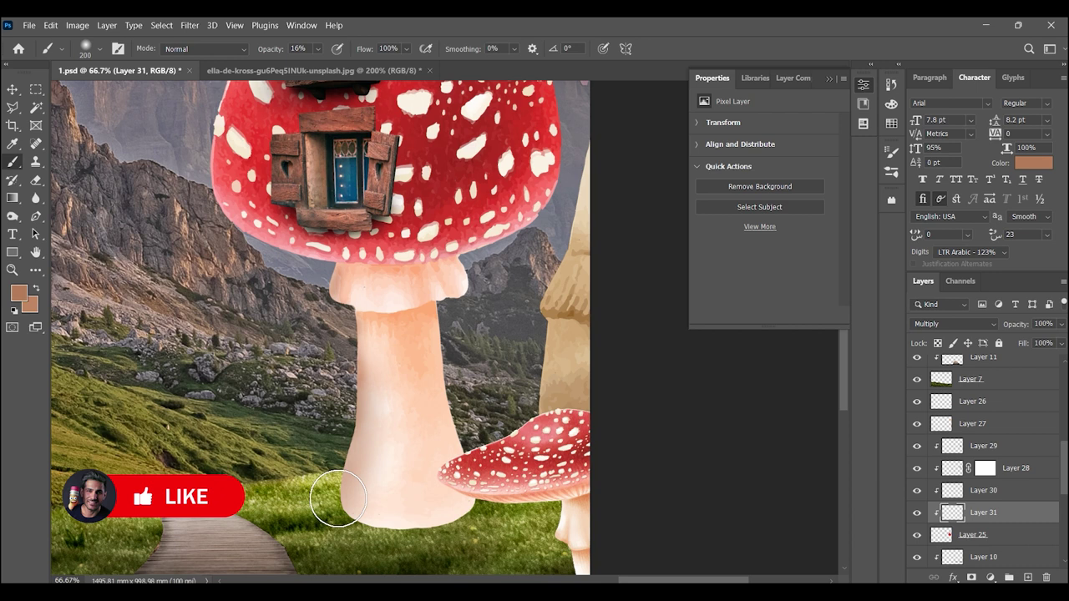
pyautogui.press(']')
pyautogui.press(']')
pyautogui.press(']')
pyautogui.press(']')
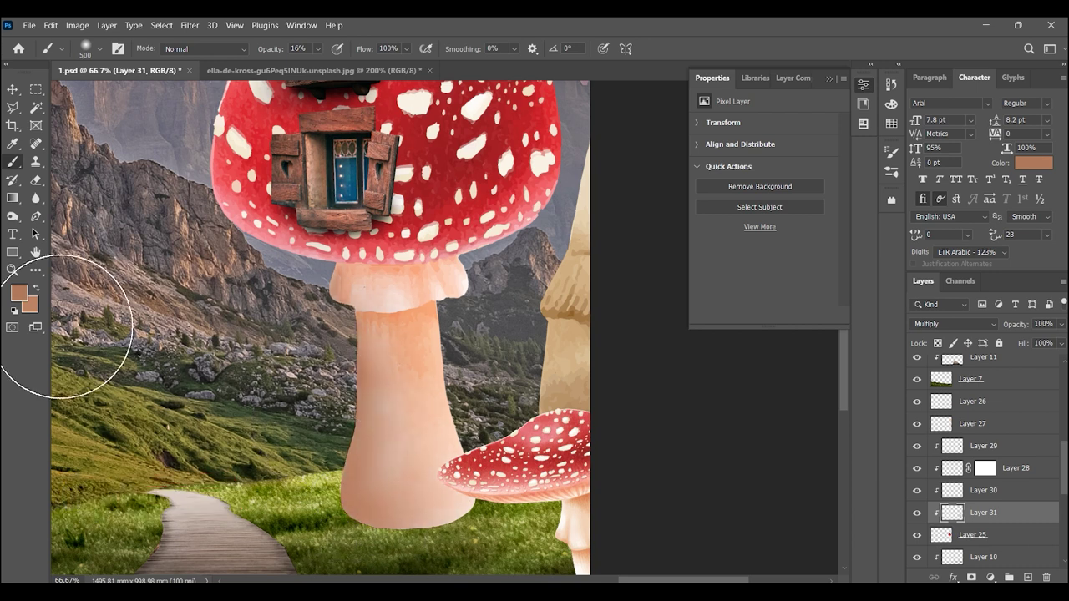
# - Deepen the red along the mushroom cap's left edge with a 250 px brush
pyautogui.click(18, 292)
pyautogui.click(992, 212)
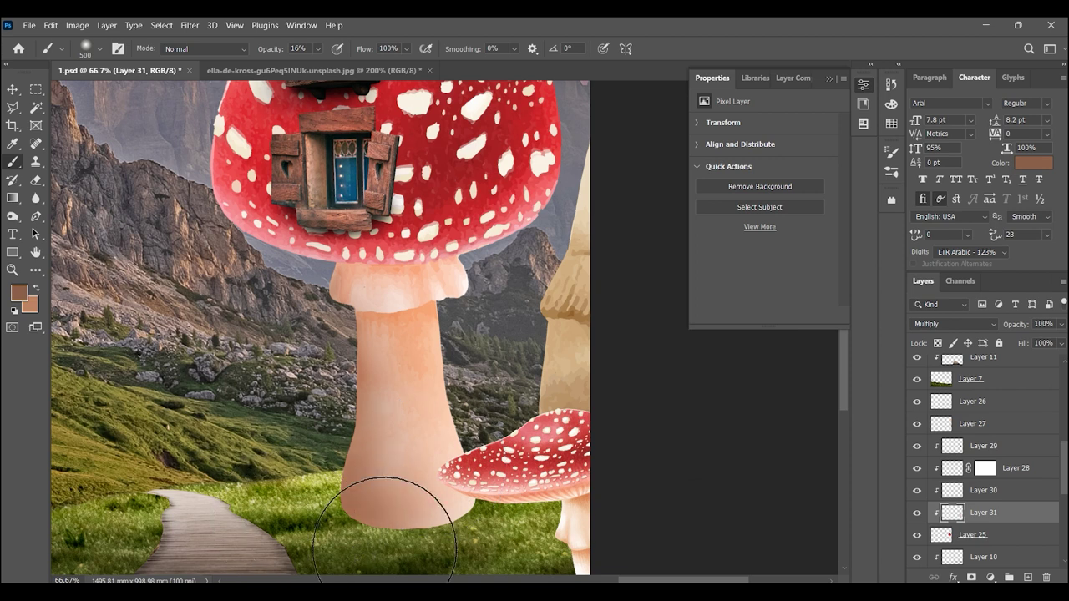
pyautogui.press('[')
pyautogui.press('[')
pyautogui.press('[')
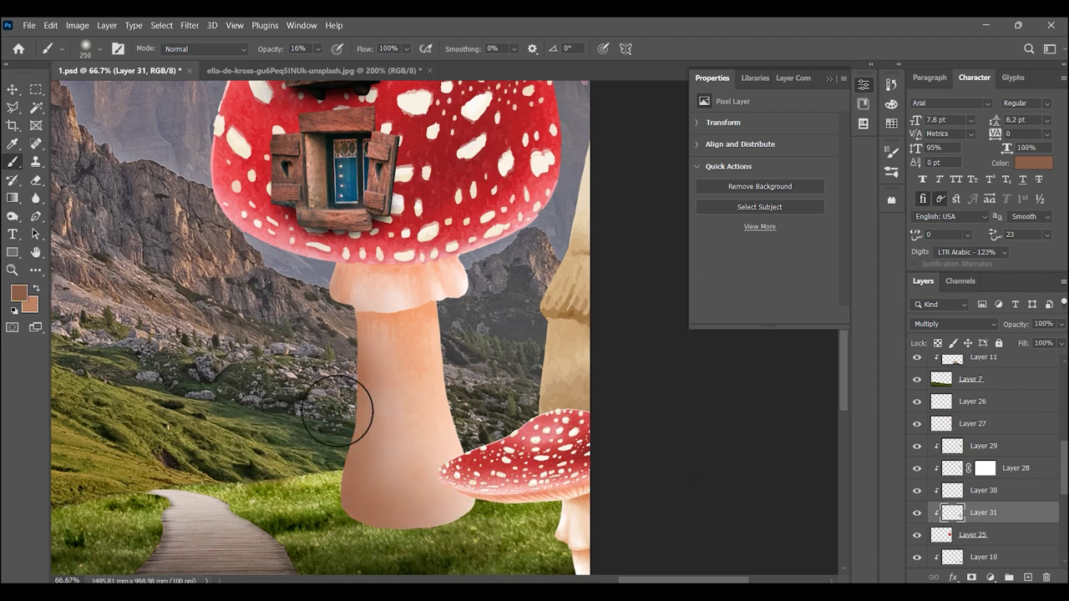
pyautogui.moveTo(317, 289); pyautogui.dragTo(423, 401)
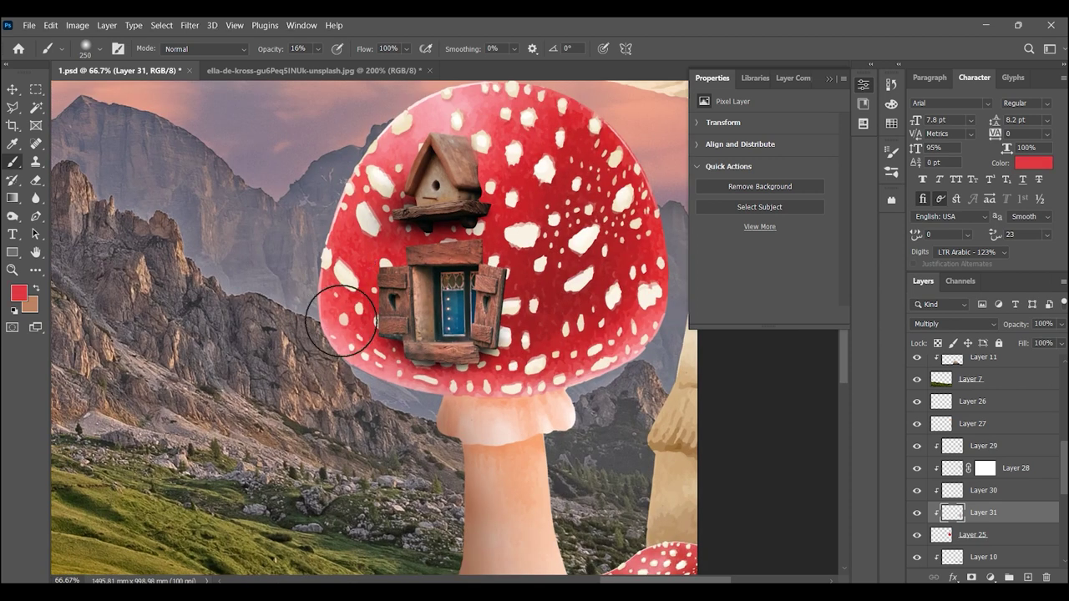
pyautogui.moveTo(340, 321); pyautogui.dragTo(388, 107)
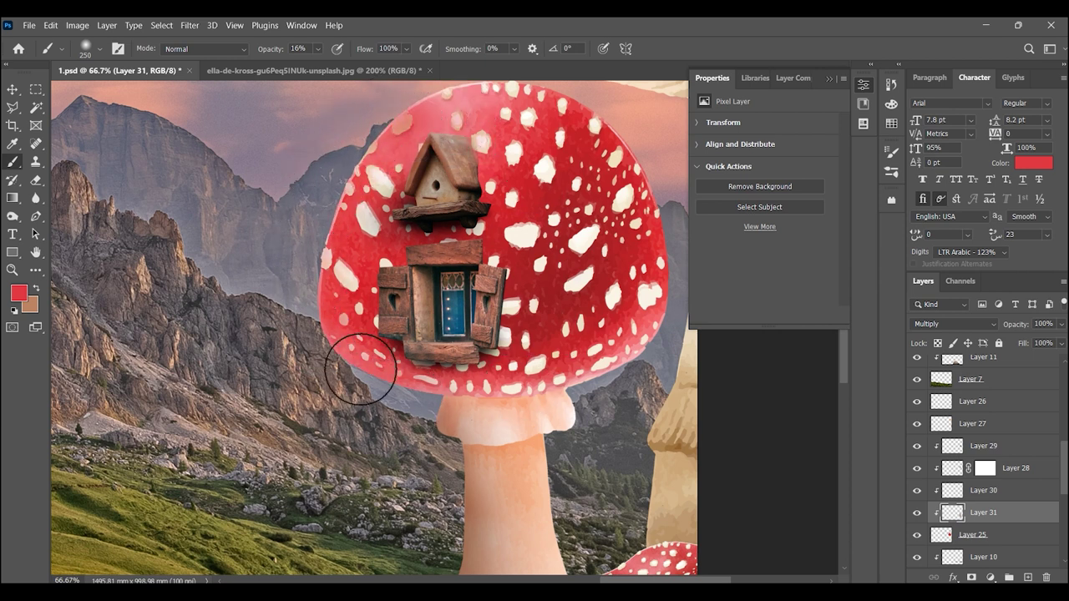
pyautogui.keyDown('alt'); pyautogui.click(326, 359); pyautogui.keyUp('alt')
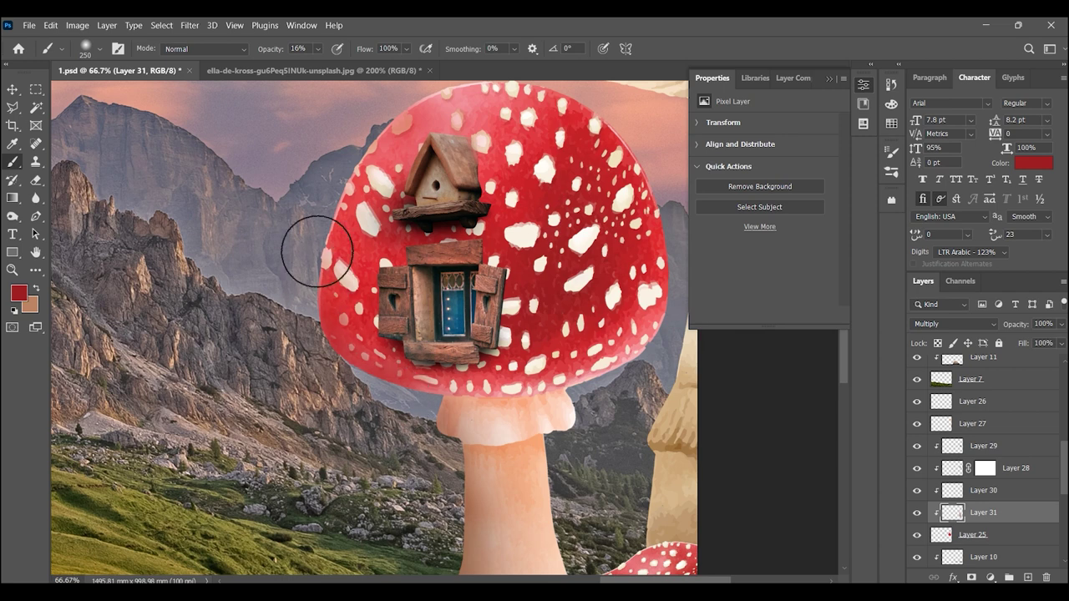
pyautogui.press('z')
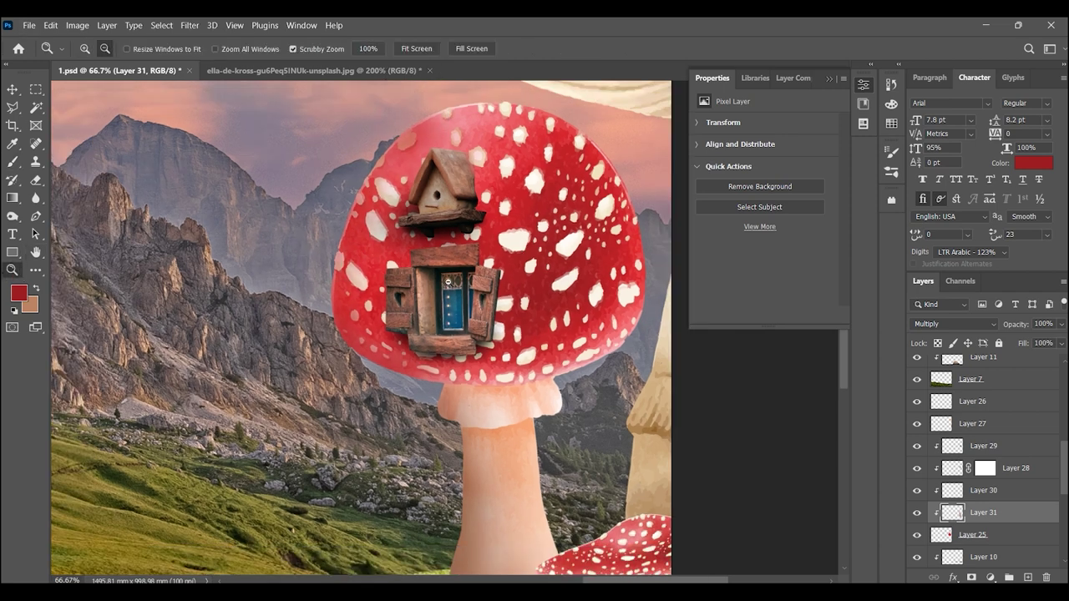
pyautogui.click(447, 282)
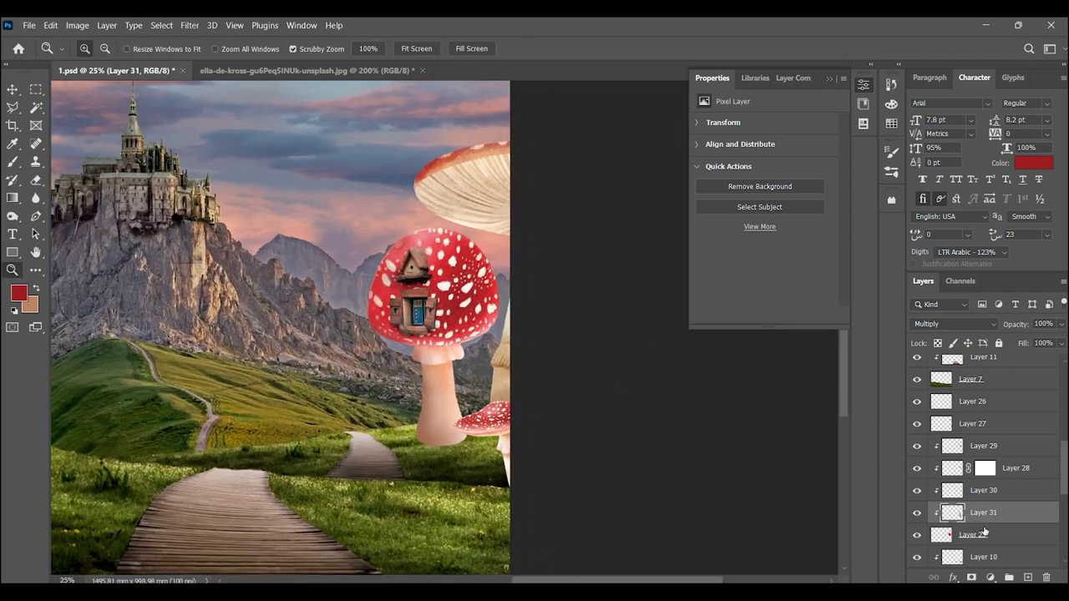
# - Scale the two window layers to about 96% and rotate them -3.3°
pyautogui.click(984, 532)
pyautogui.keyDown('ctrl'); pyautogui.click(440, 340); pyautogui.keyUp('ctrl')
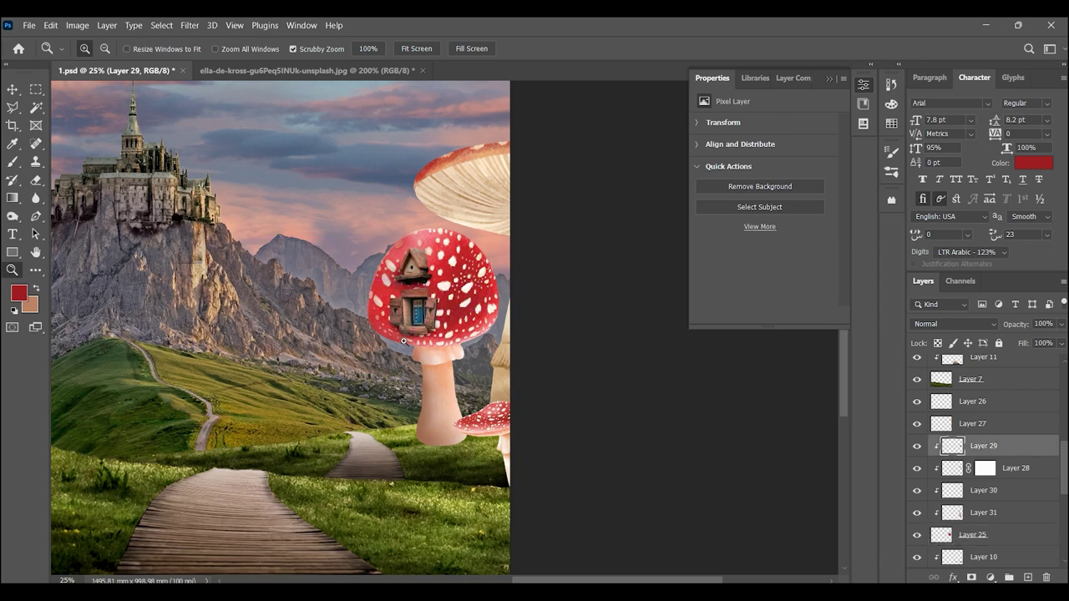
pyautogui.click(387, 317)
pyautogui.keyDown('ctrl'); pyautogui.keyDown('shift'); pyautogui.click(386, 317); pyautogui.keyUp('shift'); pyautogui.keyUp('ctrl')
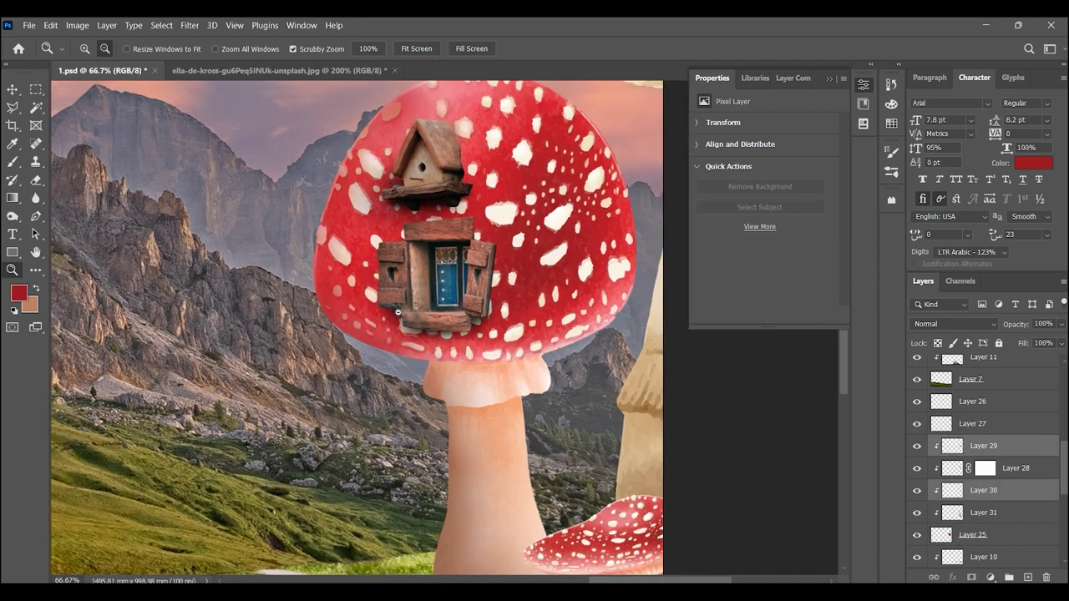
pyautogui.scroll(-3, 417, 293)
pyautogui.scroll(2, 469, 245)
pyautogui.hotkey('ctrl', 't')
pyautogui.moveTo(468, 246); pyautogui.dragTo(455, 266)
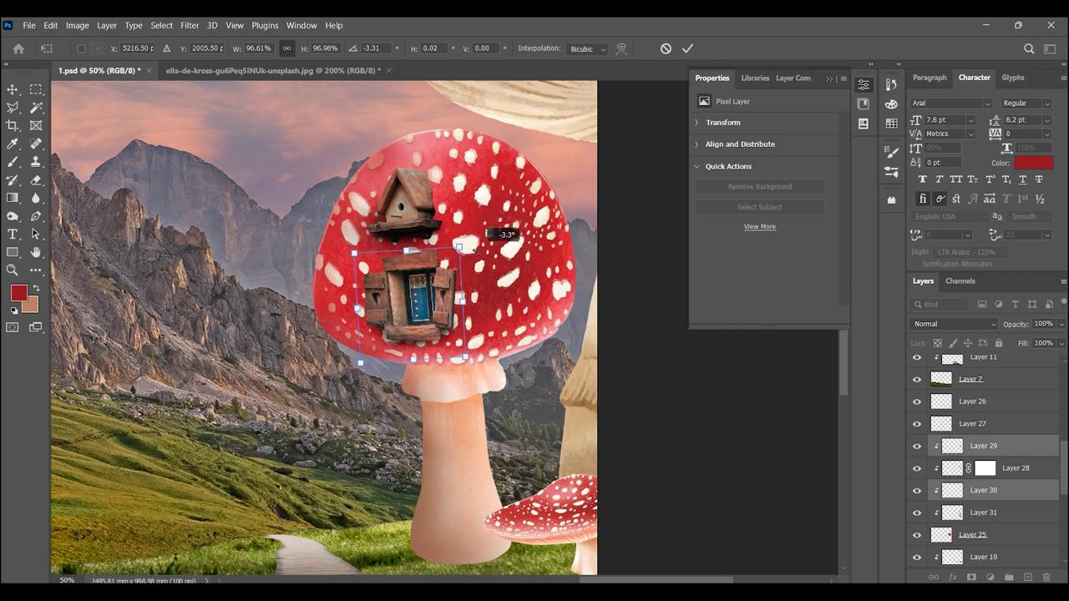
pyautogui.press('Return')
# - Zoom in on the birdhouse and add a new empty layer above it
pyautogui.press('z')
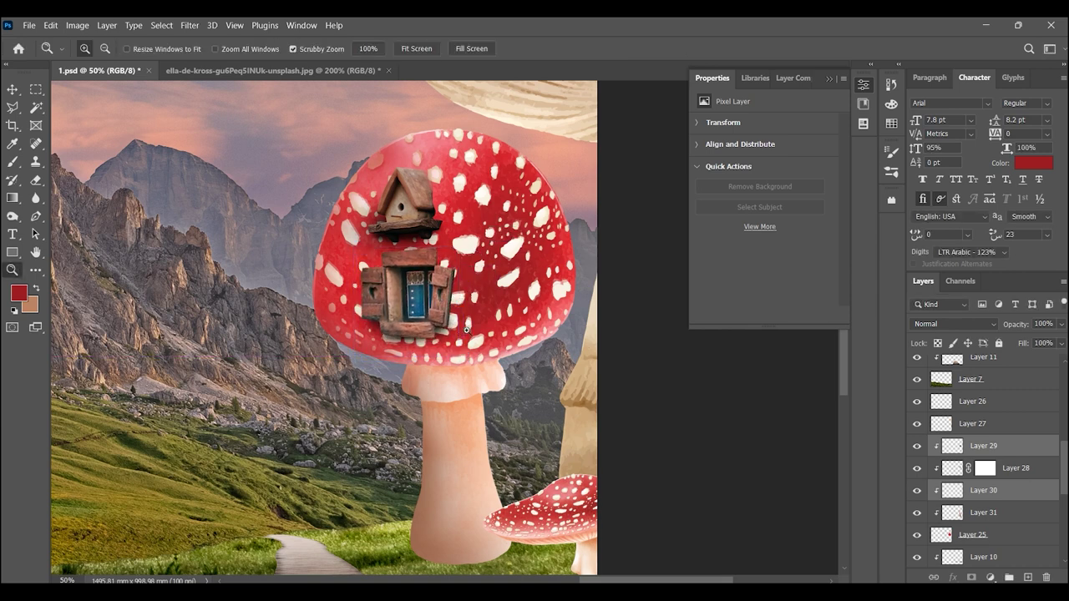
pyautogui.keyDown('alt'); pyautogui.click(455, 290); pyautogui.keyUp('alt')
pyautogui.click(455, 290)
pyautogui.click(455, 290)
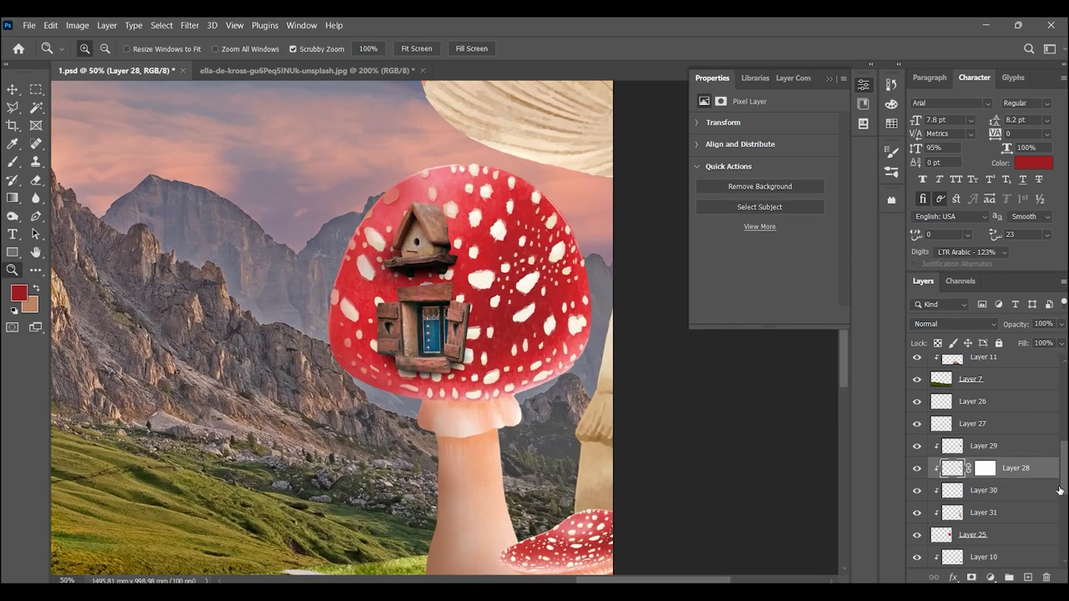
pyautogui.click(466, 220)
pyautogui.press('b')
pyautogui.keyDown('ctrl'); pyautogui.click(952, 468); pyautogui.keyUp('ctrl')
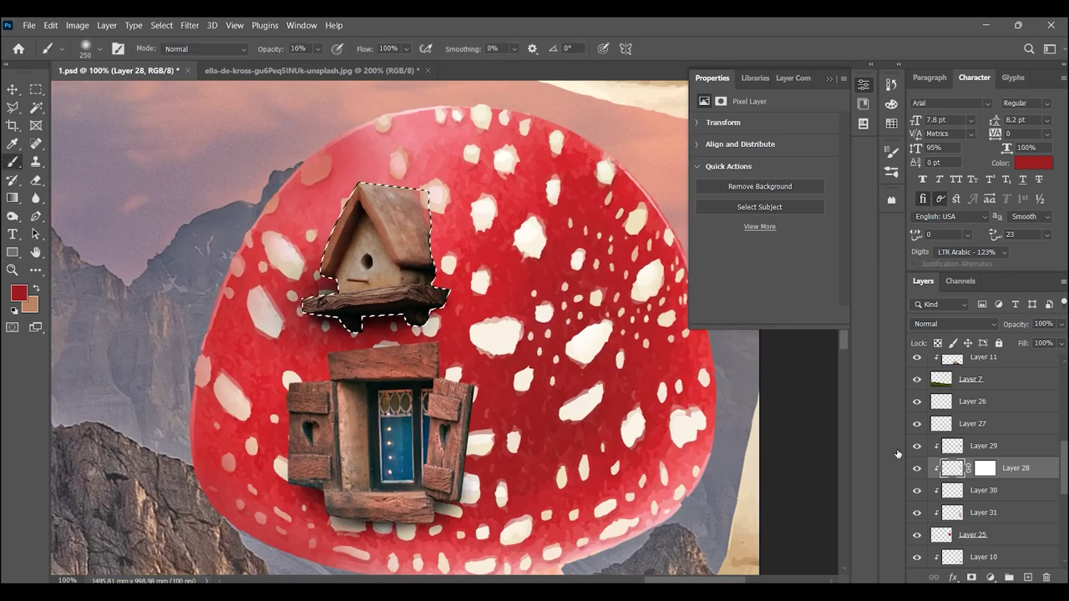
pyautogui.click(1032, 578)
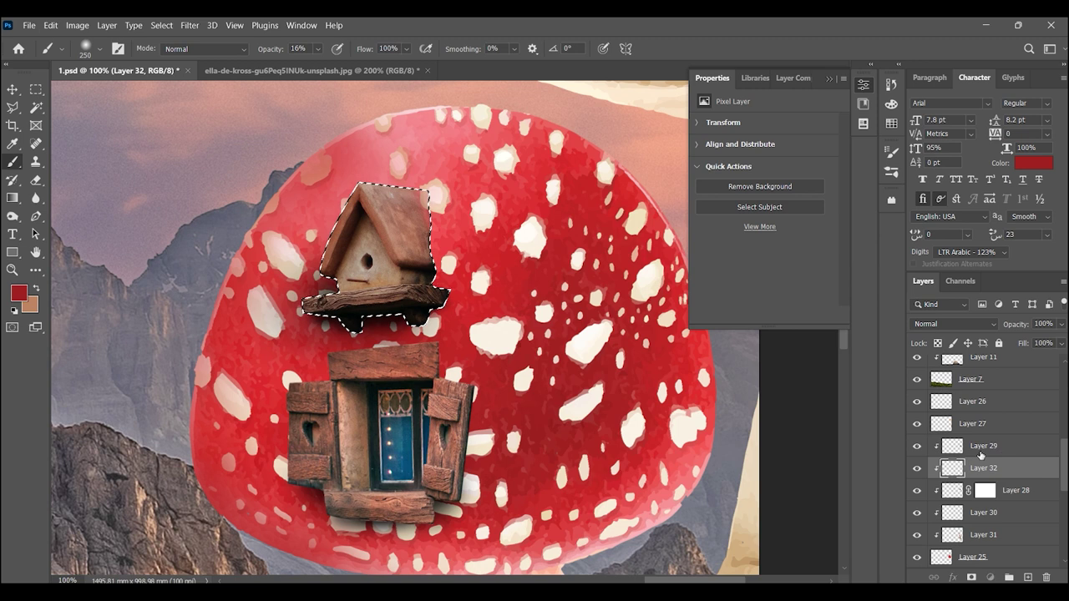
pyautogui.hotkey('alt', ']')
pyautogui.hotkey('ctrl', 'd')
# - Move the birdhouse higher up the cap and stack its layer above Layer 29
pyautogui.press('m')
pyautogui.moveTo(376, 247)
pyautogui.mouseDown()
pyautogui.moveTo(426, 269)
pyautogui.moveTo(393, 253)
pyautogui.mouseUp()
pyautogui.click(1020, 492)
pyautogui.moveTo(1022, 492); pyautogui.dragTo(1014, 443)
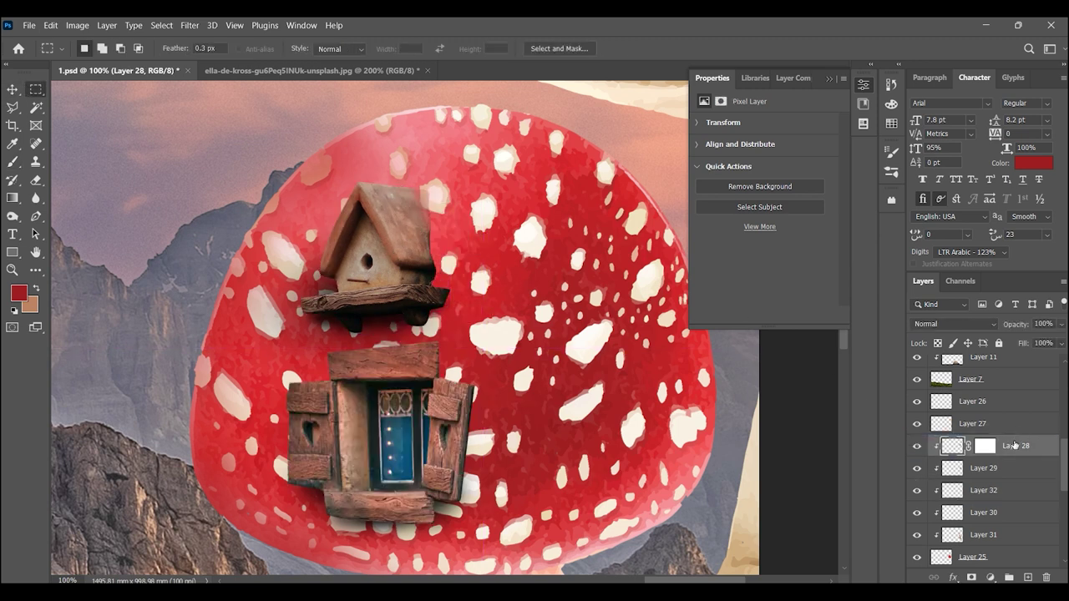
# - Paint a white Soft Light highlight on the birdhouse roof on a clipped layer, then duplicate it
pyautogui.click(12, 165)
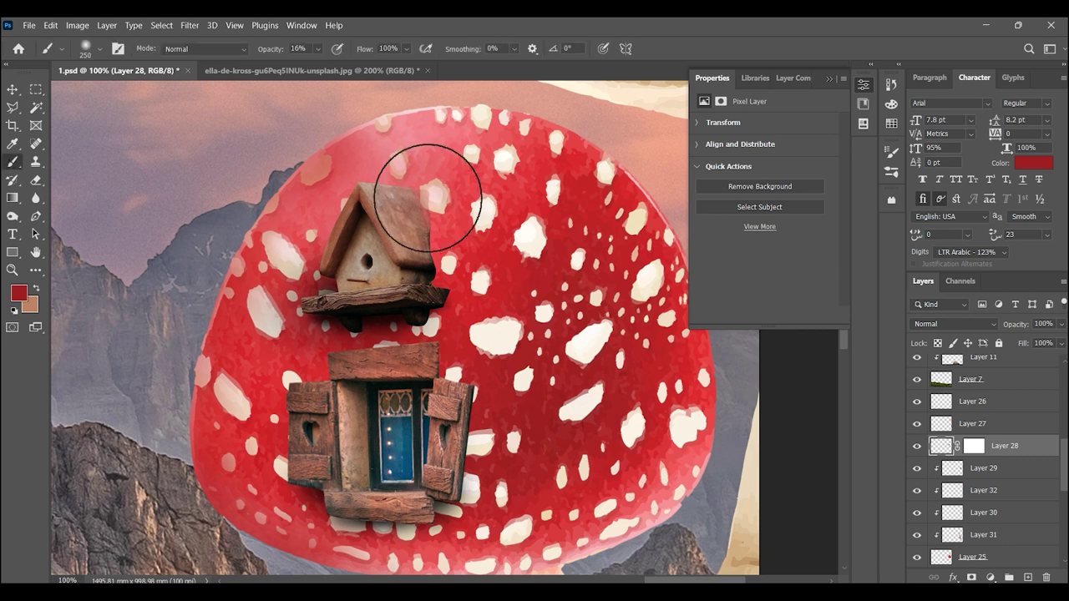
pyautogui.click(1033, 162)
pyautogui.write('ffffff')
pyautogui.press('Return')
pyautogui.click(1028, 577)
pyautogui.hotkey('ctrl', 'alt', 'g')
pyautogui.moveTo(429, 179)
pyautogui.mouseDown()
pyautogui.moveTo(378, 170)
pyautogui.moveTo(467, 239)
pyautogui.mouseUp()
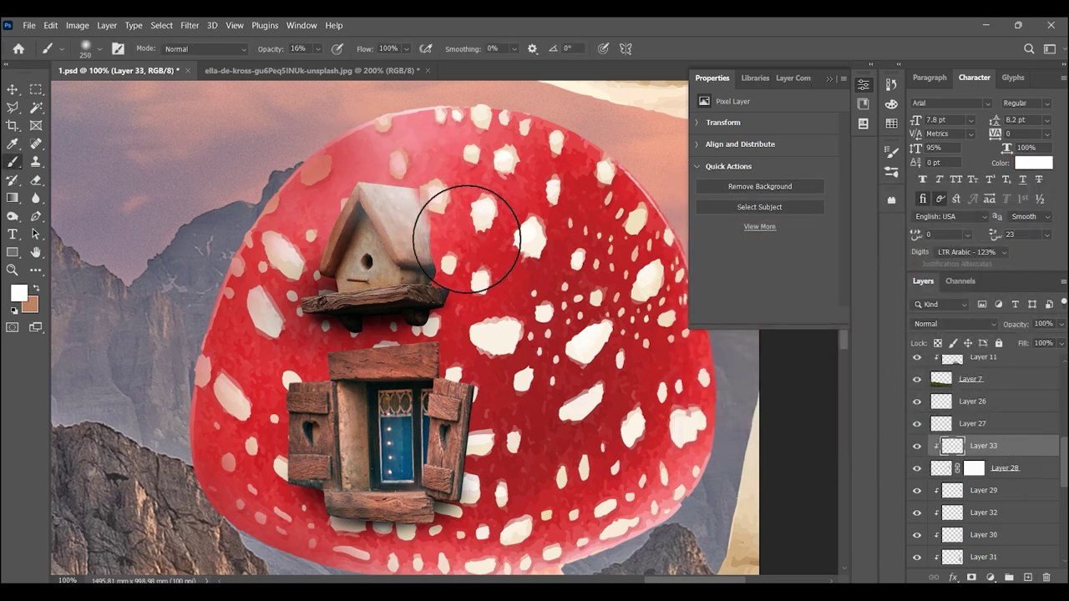
pyautogui.click(957, 319)
pyautogui.click(947, 406)
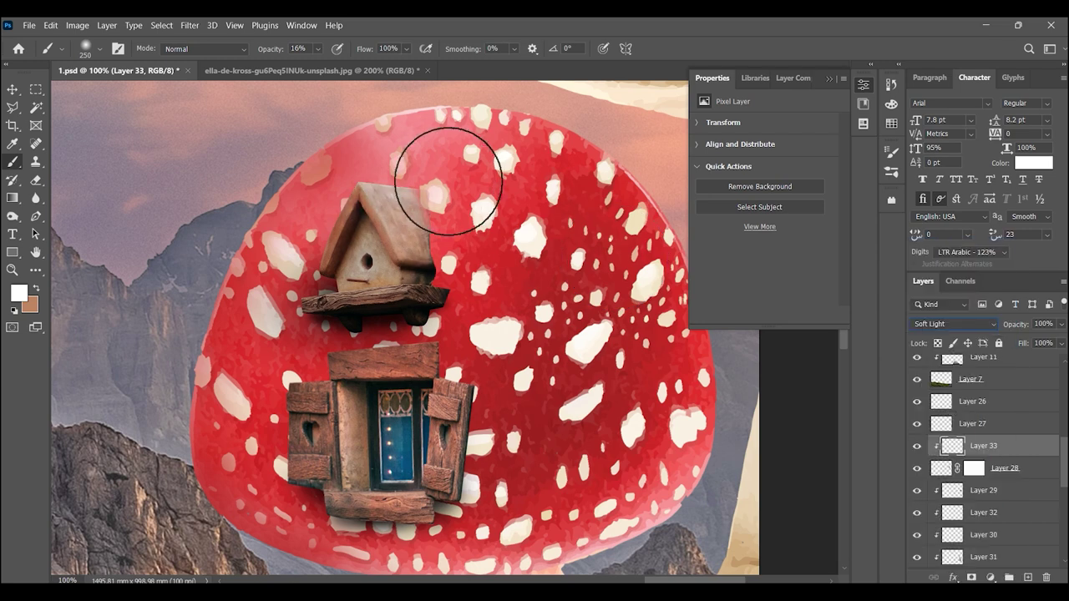
pyautogui.hotkey('ctrl', 'j')
# - Paint a white Overlay rim light along the mushroom cap's top on a new clipped layer
pyautogui.press('z')
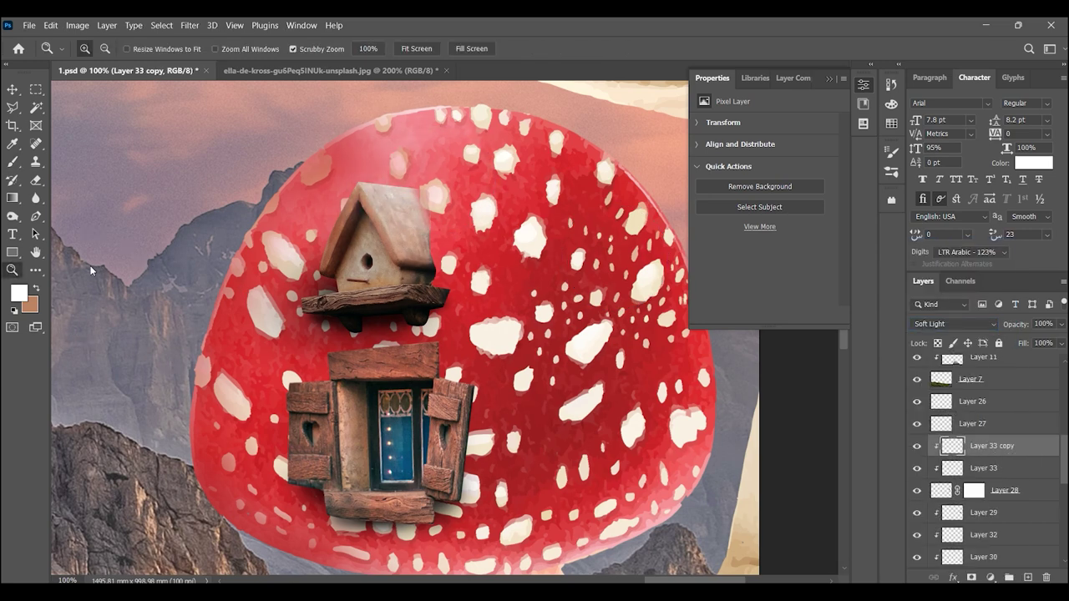
pyautogui.keyDown('alt'); pyautogui.click(440, 269); pyautogui.keyUp('alt')
pyautogui.click(491, 298)
pyautogui.hotkey('ctrl', 'shift', 'alt', 'n')
pyautogui.click(554, 325)
pyautogui.press('b')
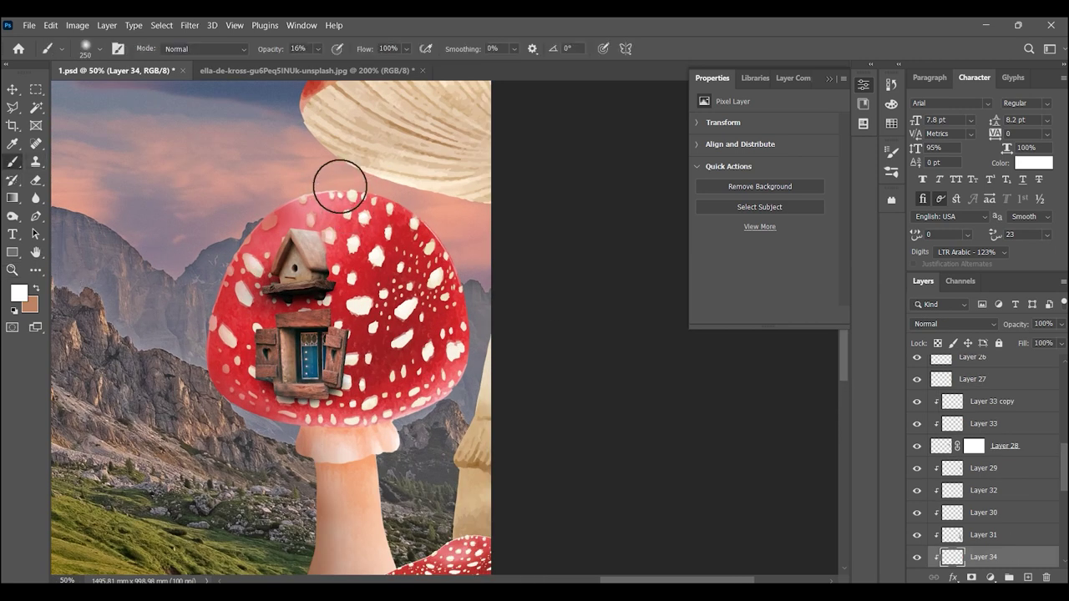
pyautogui.moveTo(340, 186); pyautogui.dragTo(472, 281)
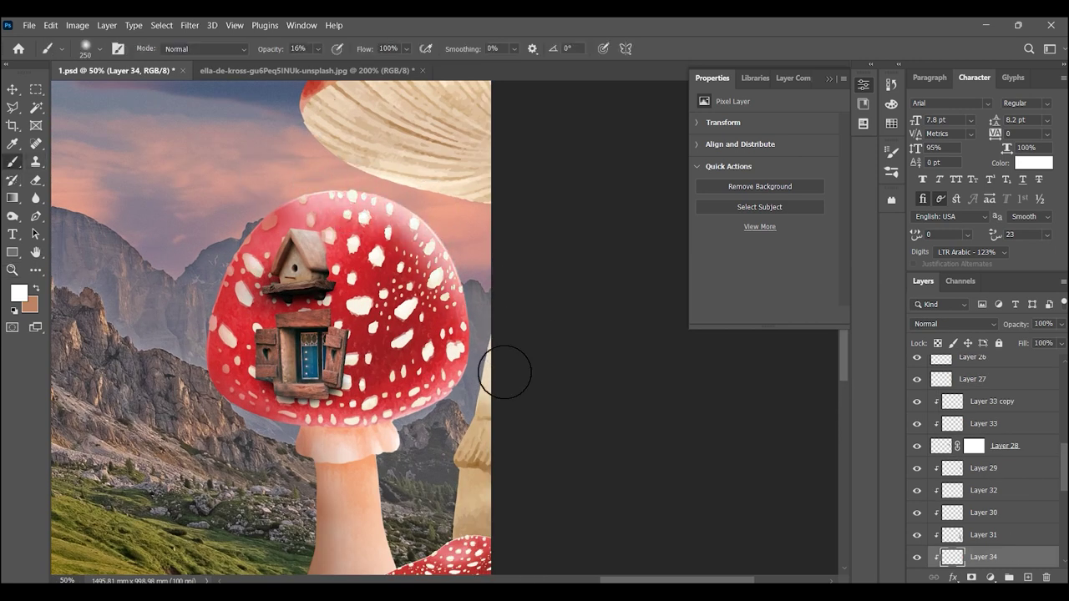
pyautogui.click(952, 324)
pyautogui.click(952, 382)
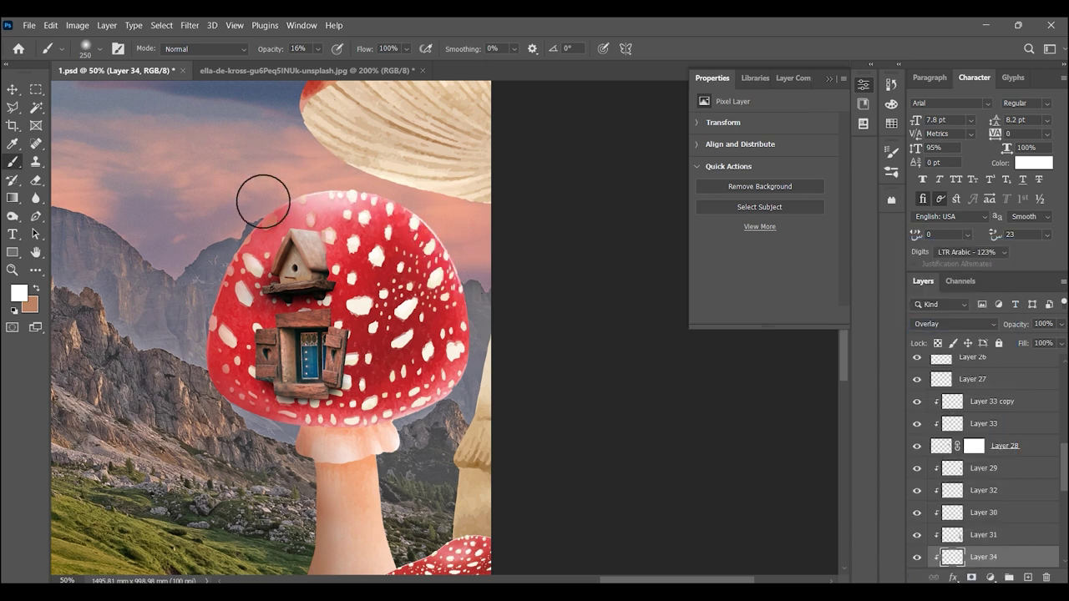
# - Add another new layer above Layer 34 and zoom out to show the castle and path
pyautogui.press(']')
pyautogui.press(']')
pyautogui.press(']')
pyautogui.press(']')
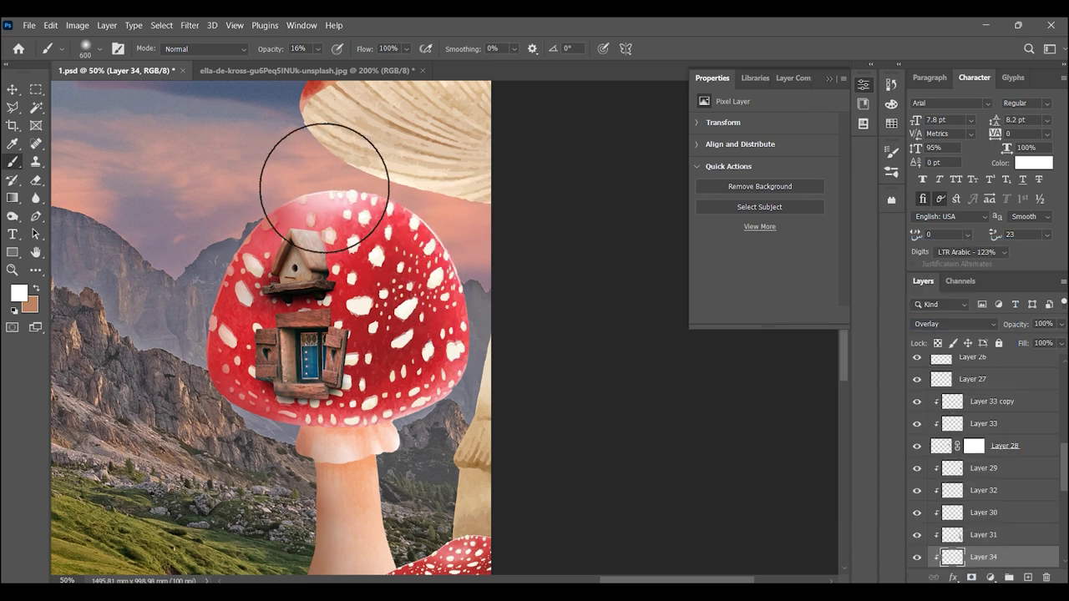
pyautogui.hotkey('ctrl', 'j')
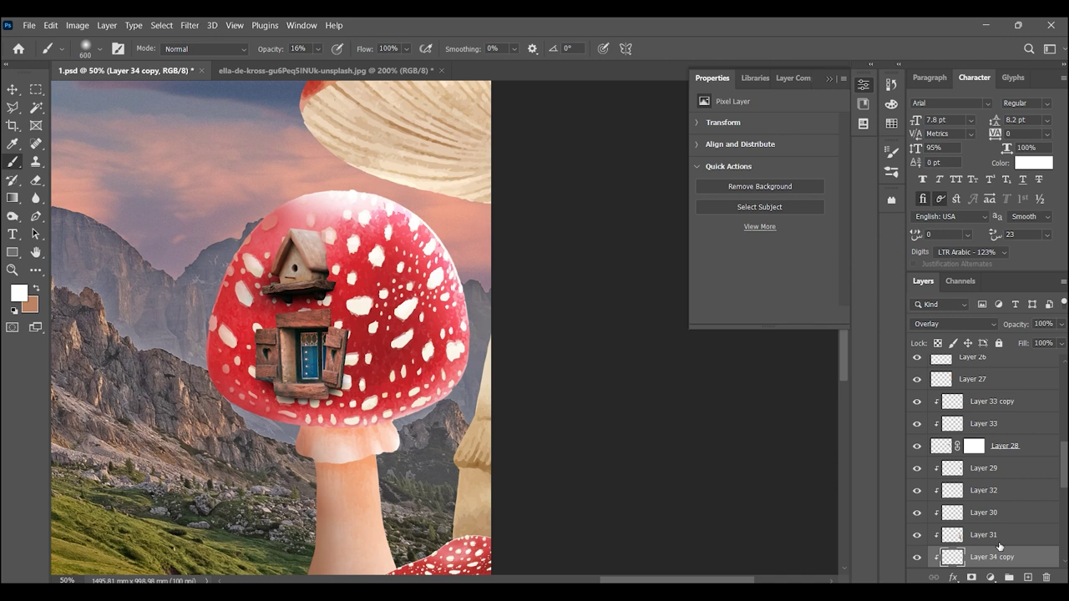
pyautogui.hotkey('ctrl', 'z')
pyautogui.click(1029, 577)
pyautogui.press('[')
pyautogui.press('[')
pyautogui.press('[')
pyautogui.press('[')
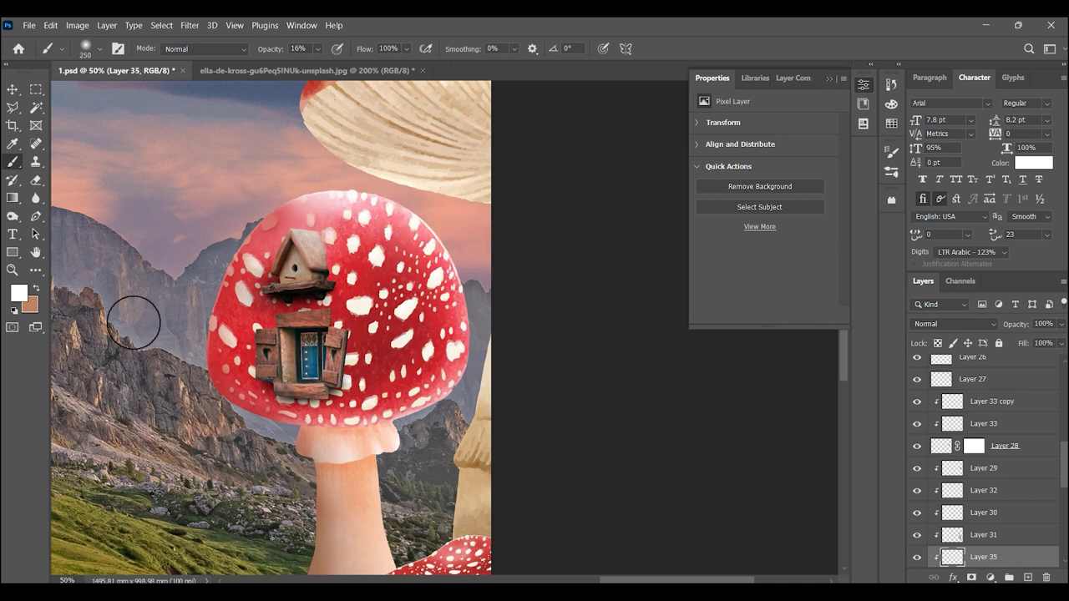
pyautogui.press('z')
pyautogui.hotkey('ctrl', '-')
pyautogui.hotkey('ctrl', '-')
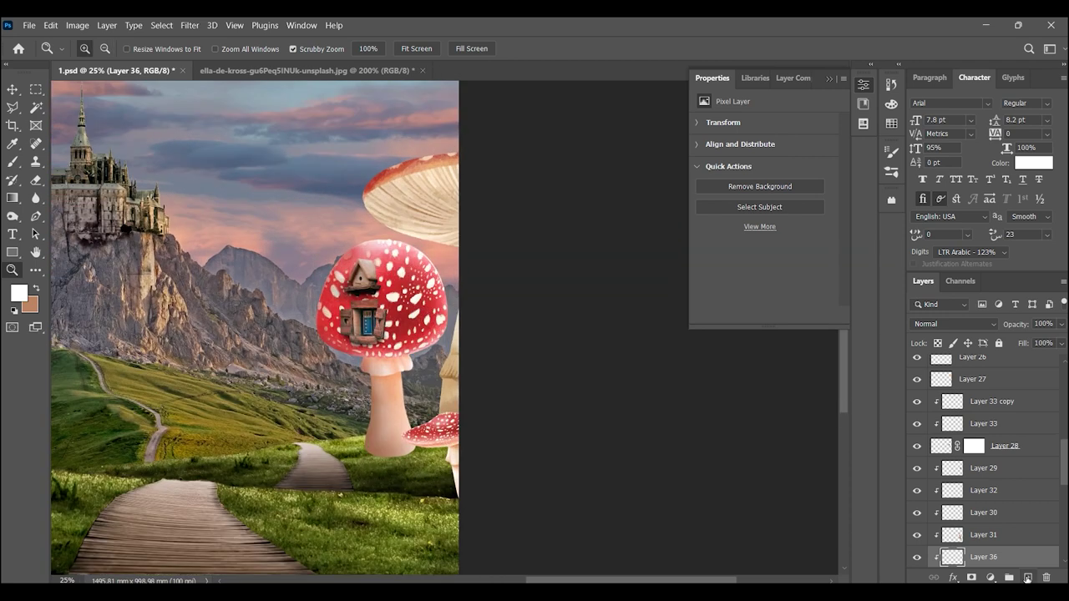
pyautogui.click(990, 577)
# - Add a Levels adjustment with output white lowered to 191 and invert its mask
pyautogui.click(973, 391)
pyautogui.moveTo(774, 226); pyautogui.dragTo(789, 226)
pyautogui.hotkey('ctrl', 'z')
pyautogui.moveTo(831, 265); pyautogui.dragTo(817, 269)
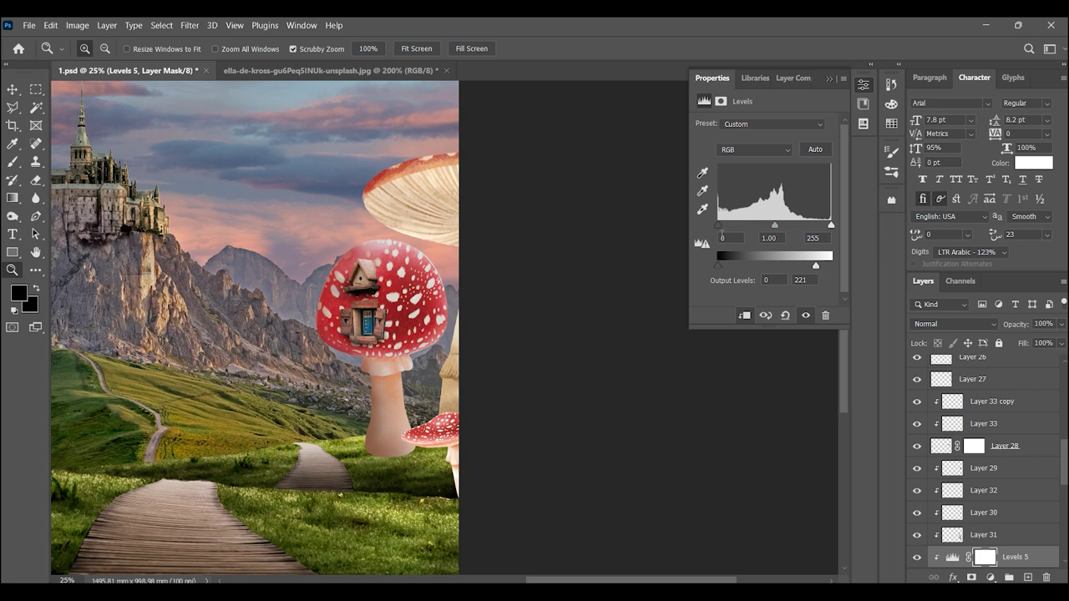
pyautogui.moveTo(718, 226); pyautogui.dragTo(745, 225)
pyautogui.moveTo(816, 265); pyautogui.dragTo(802, 268)
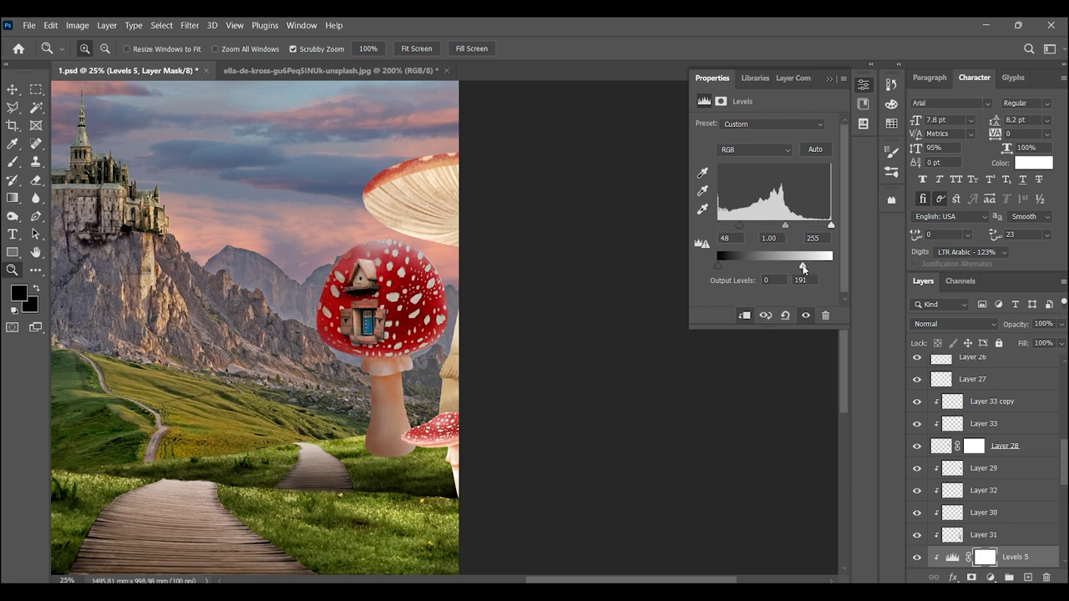
pyautogui.click(985, 557)
pyautogui.hotkey('ctrl', 'i')
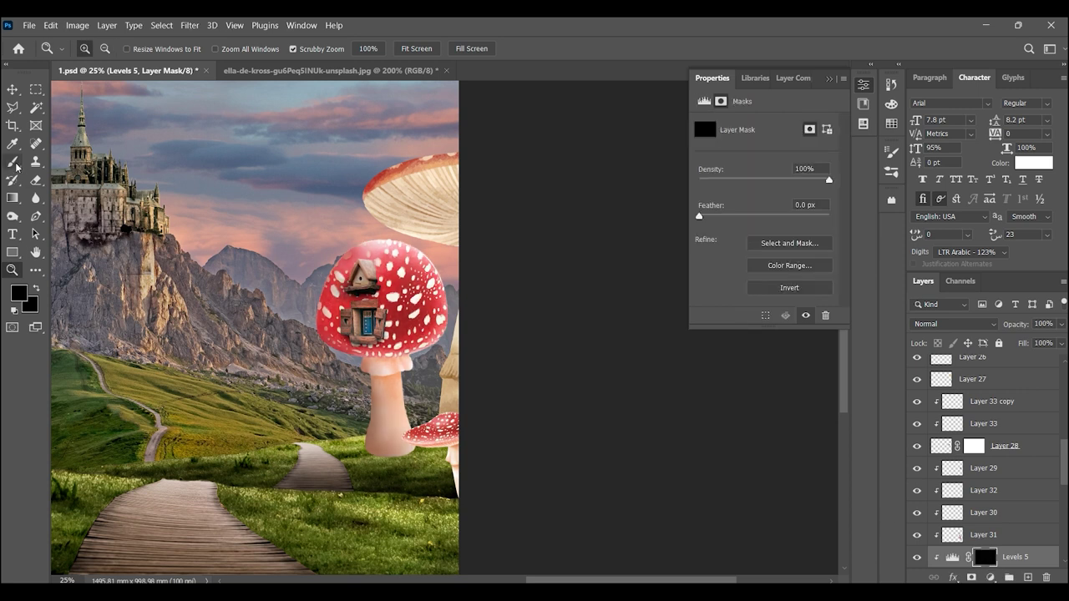
# - Set the brush colour to white (ffffff) at 46% opacity
pyautogui.click(14, 161)
pyautogui.click(18, 291)
pyautogui.write('ffffff')
pyautogui.press('Return')
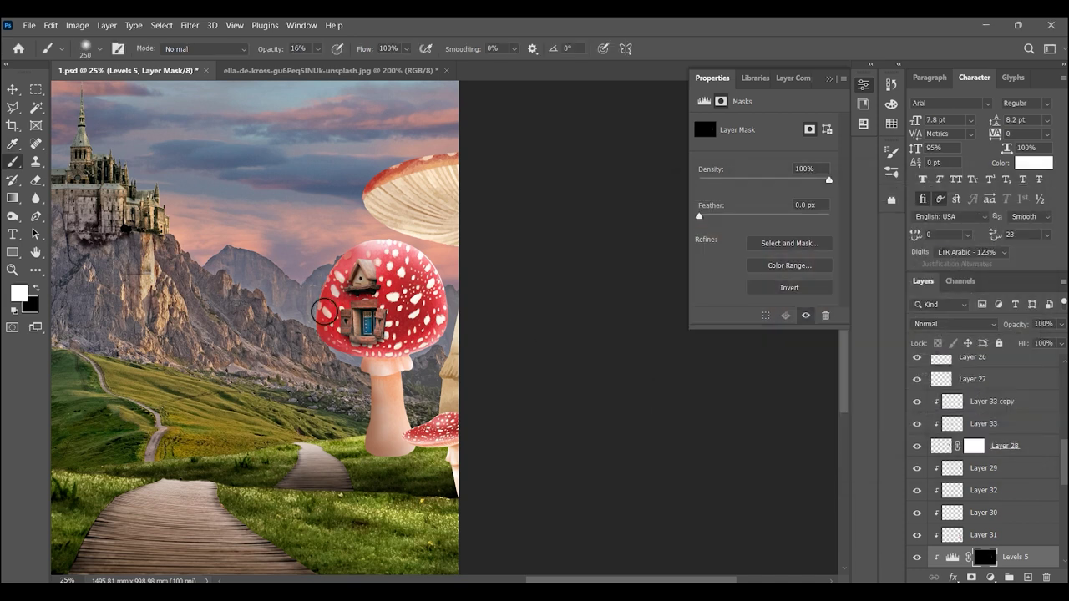
pyautogui.press('4')
pyautogui.press('6')
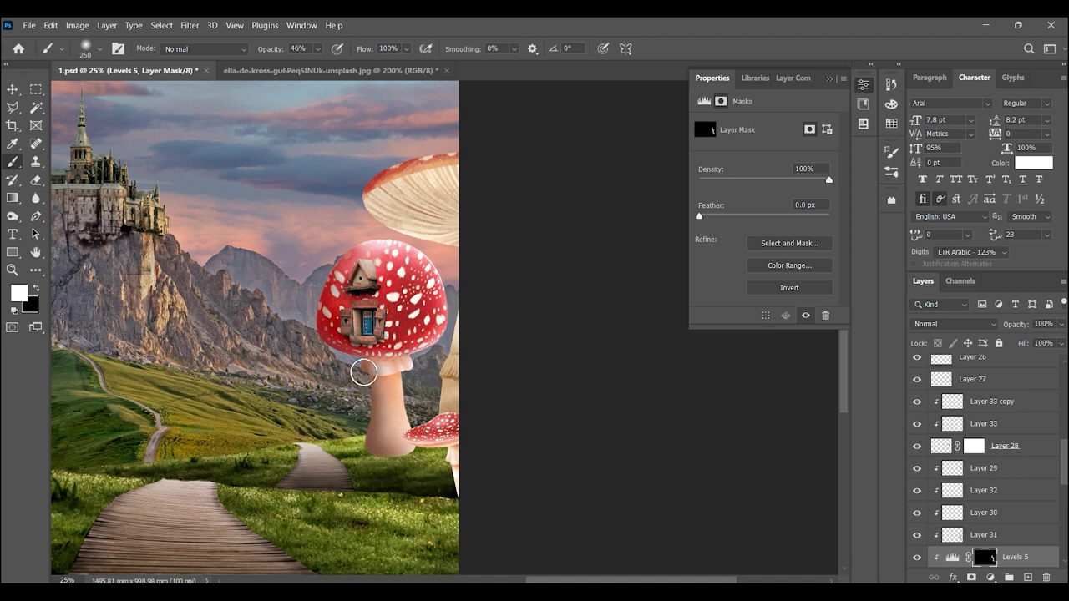
# - Apply Levels (midtone 0.87, output white 234) to Layer 25 and add a clipped layer above it
pyautogui.click(16, 274)
pyautogui.hotkey('ctrl', '-')
pyautogui.hotkey('ctrl', '-')
pyautogui.hotkey('ctrl', '-')
pyautogui.hotkey('ctrl', '+')
pyautogui.hotkey('ctrl', '+')
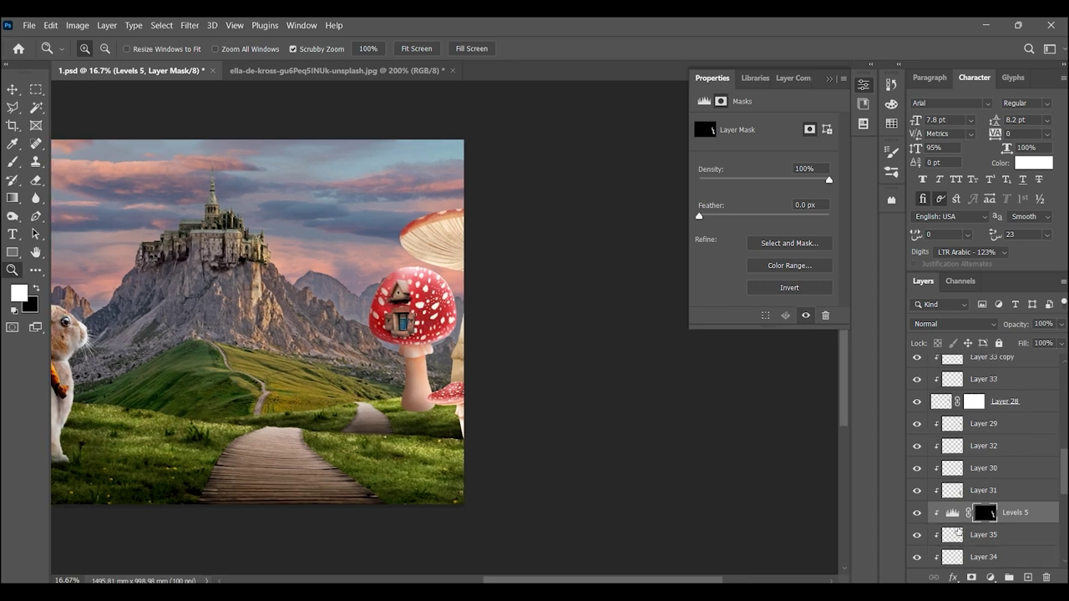
pyautogui.scroll(-2, 983, 492)
pyautogui.click(972, 512)
pyautogui.hotkey('ctrl', 'l')
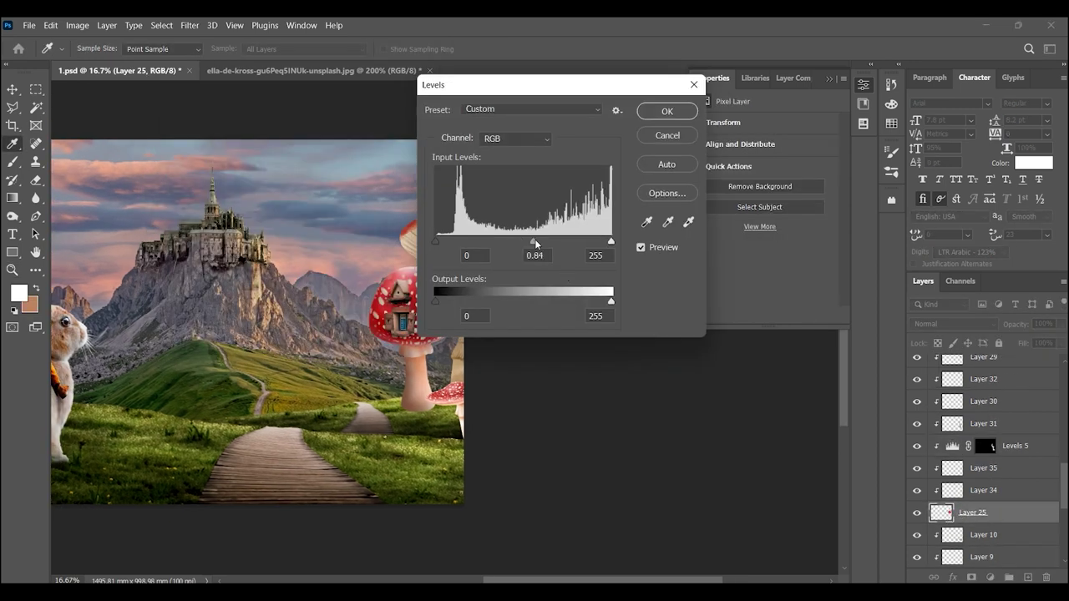
pyautogui.moveTo(547, 84); pyautogui.dragTo(696, 52)
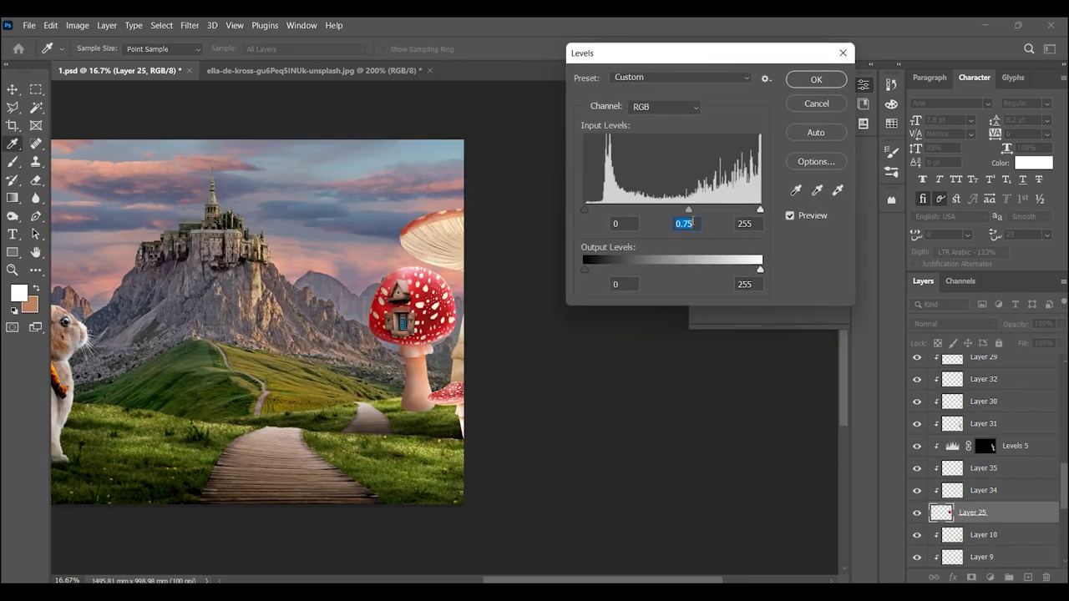
pyautogui.moveTo(759, 270); pyautogui.dragTo(741, 274)
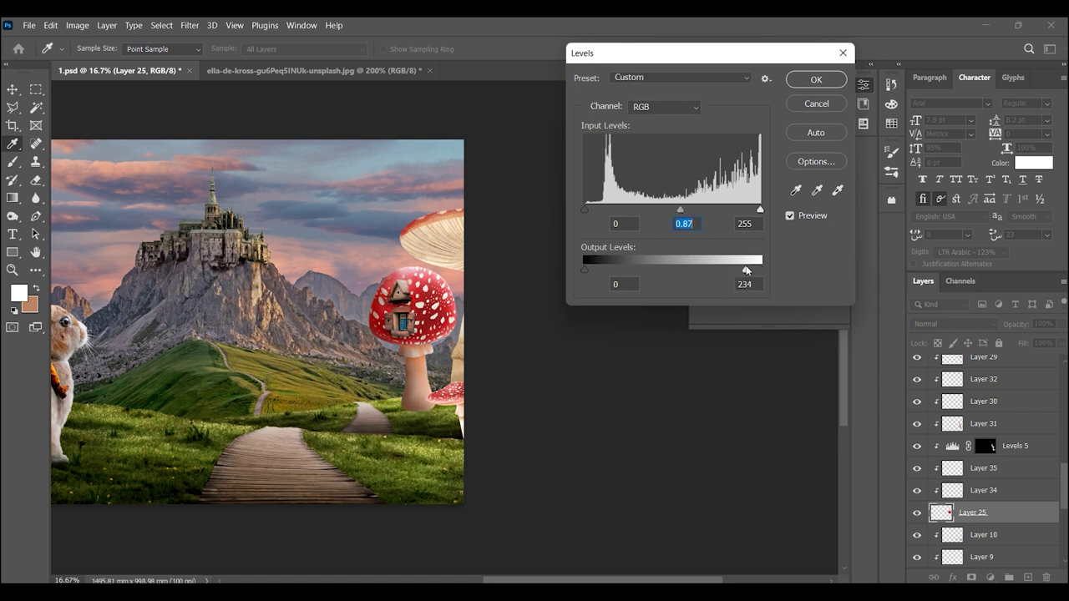
pyautogui.click(809, 78)
pyautogui.hotkey('ctrl', '1')
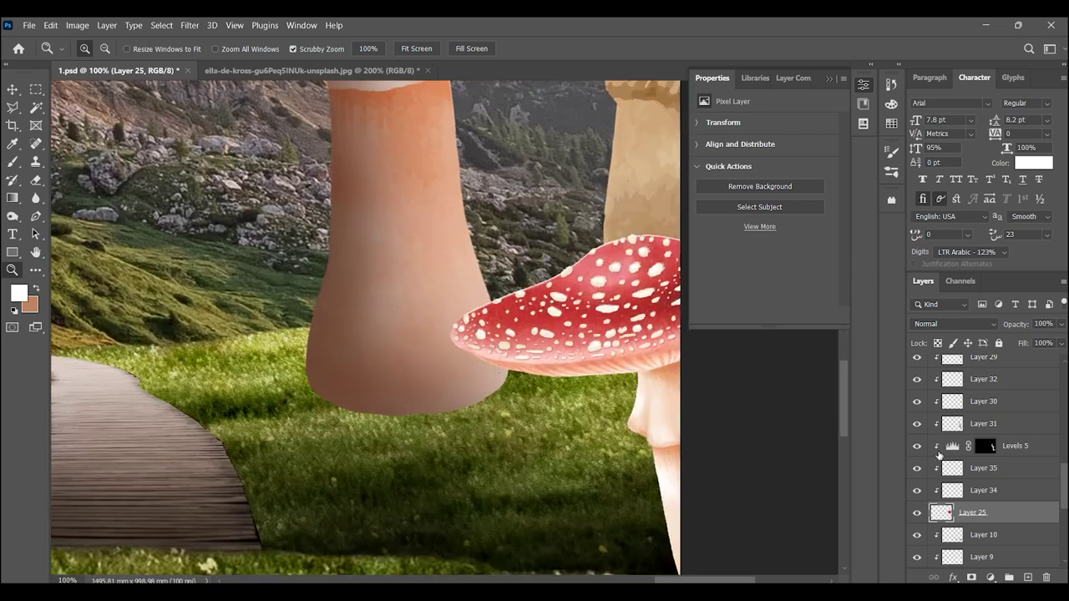
pyautogui.hotkey('ctrl', 'shift', 'alt', 'n')
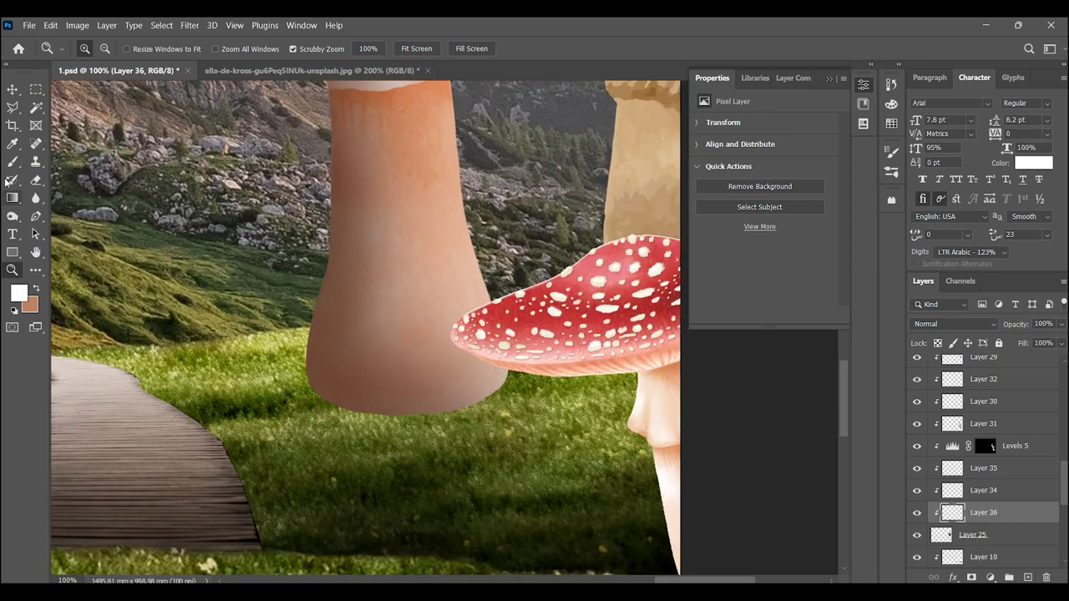
# - Turn the drawn door path into a selection and fill it dark brown
pyautogui.click(31, 221)
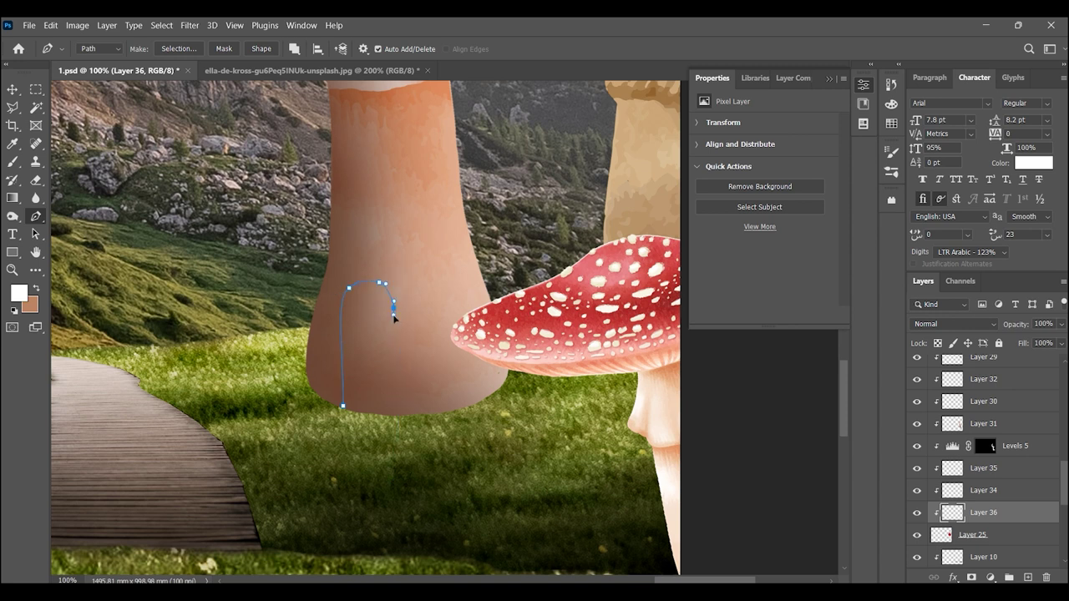
pyautogui.click(173, 48)
pyautogui.click(602, 164)
pyautogui.click(19, 293)
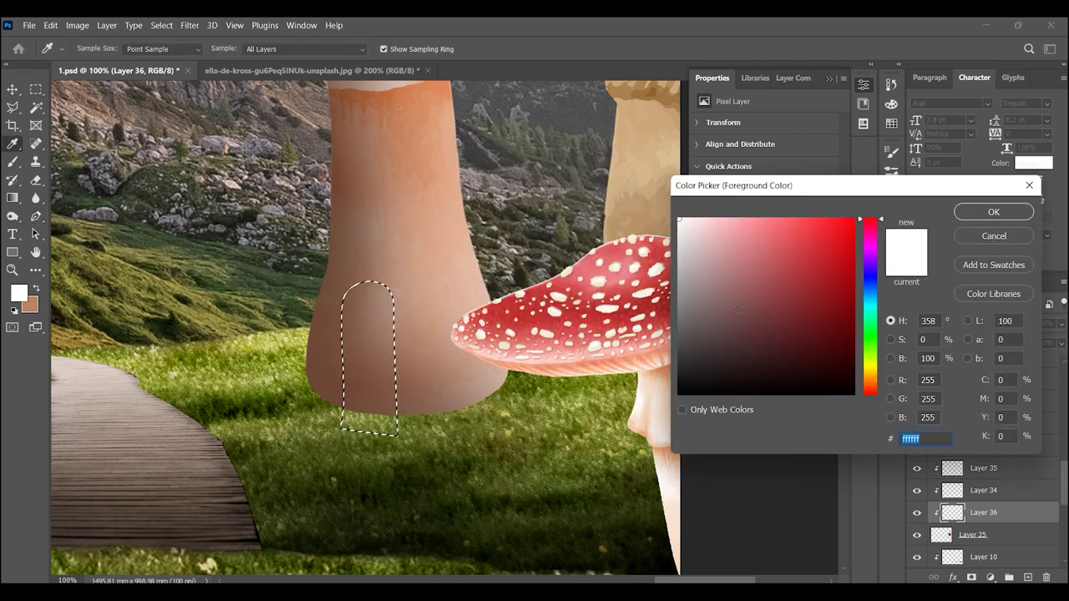
pyautogui.click(870, 386)
pyautogui.moveTo(754, 295); pyautogui.dragTo(809, 319)
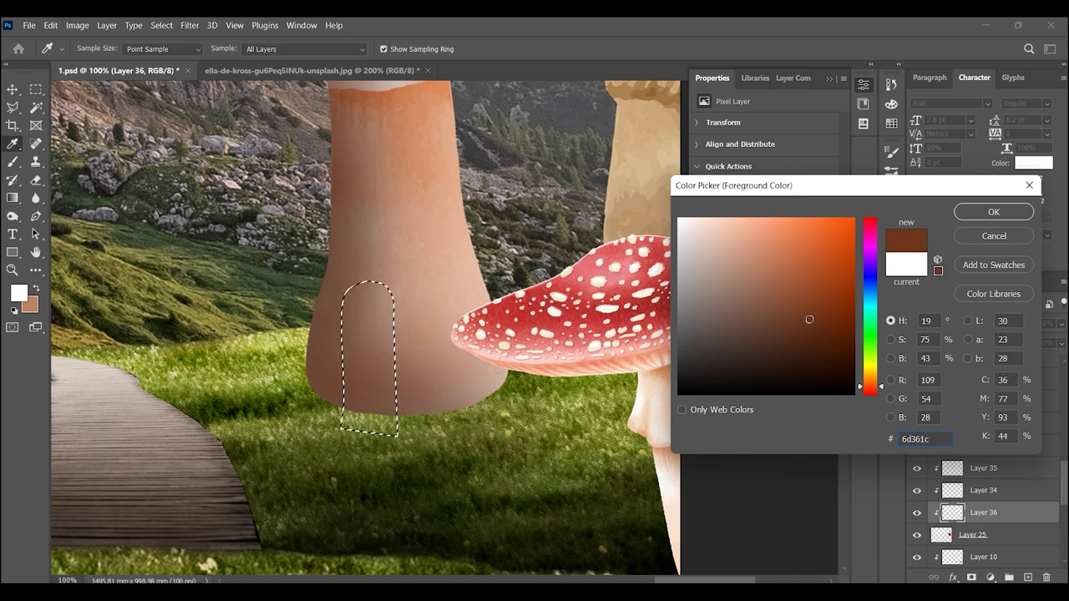
pyautogui.press('Return')
pyautogui.hotkey('alt', 'BackSpace')
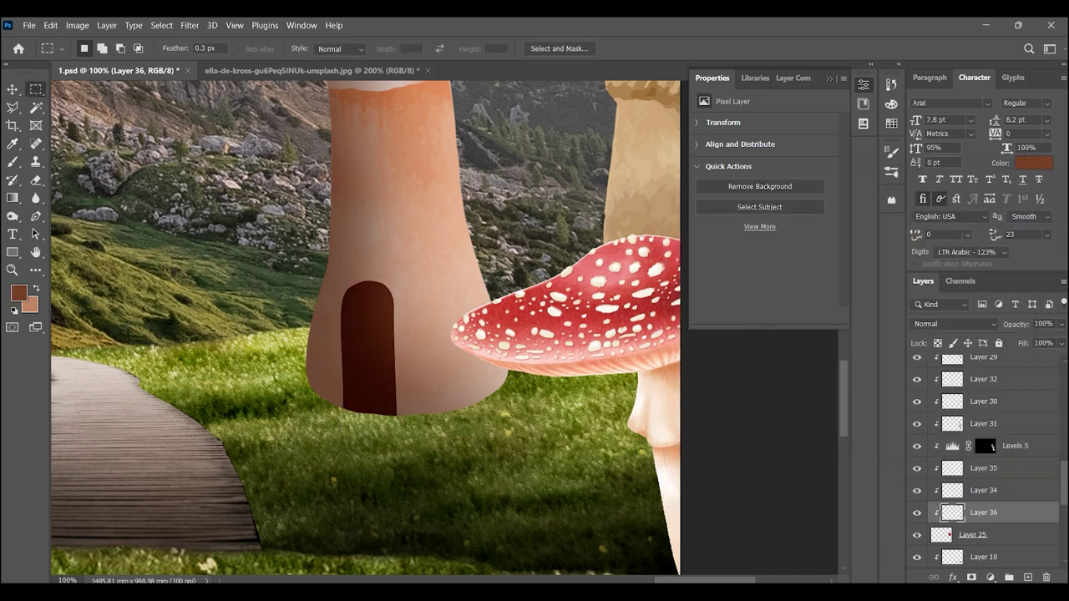
# - Shift the door outline and try a black (000000) fill, undoing back to brown
pyautogui.moveTo(378, 319); pyautogui.dragTo(389, 322)
pyautogui.press('i')
pyautogui.click(18, 293)
pyautogui.write('000000')
pyautogui.press('Return')
pyautogui.press('m')
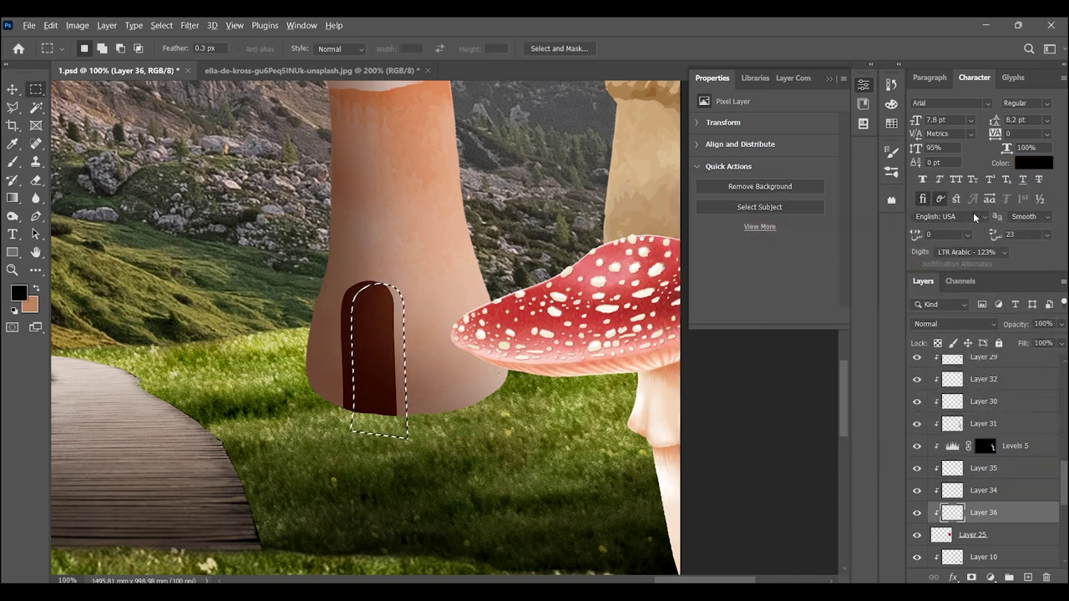
pyautogui.hotkey('alt', 'BackSpace')
pyautogui.hotkey('ctrl', 'z')
pyautogui.hotkey('ctrl', 'shift', 'z')
pyautogui.hotkey('ctrl', 'z')
pyautogui.hotkey('ctrl', 'shift', 'z')
# - Fill the door outline black on a new layer and fade it to 46% opacity
pyautogui.click(1025, 576)
pyautogui.hotkey('alt', 'BackSpace')
pyautogui.press('Left')
pyautogui.press('Left')
pyautogui.press('Left')
pyautogui.press('Left')
pyautogui.press('Left')
pyautogui.press('Left')
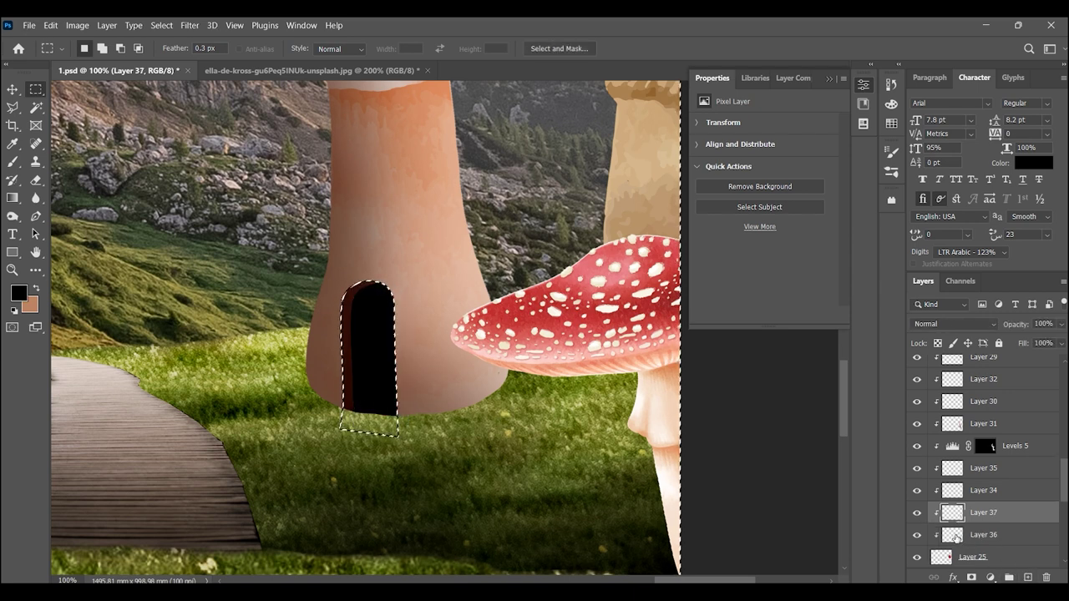
pyautogui.hotkey('ctrl', 'd')
pyautogui.click(952, 423)
pyautogui.hotkey('shift', '5')
pyautogui.hotkey('shift', '0')
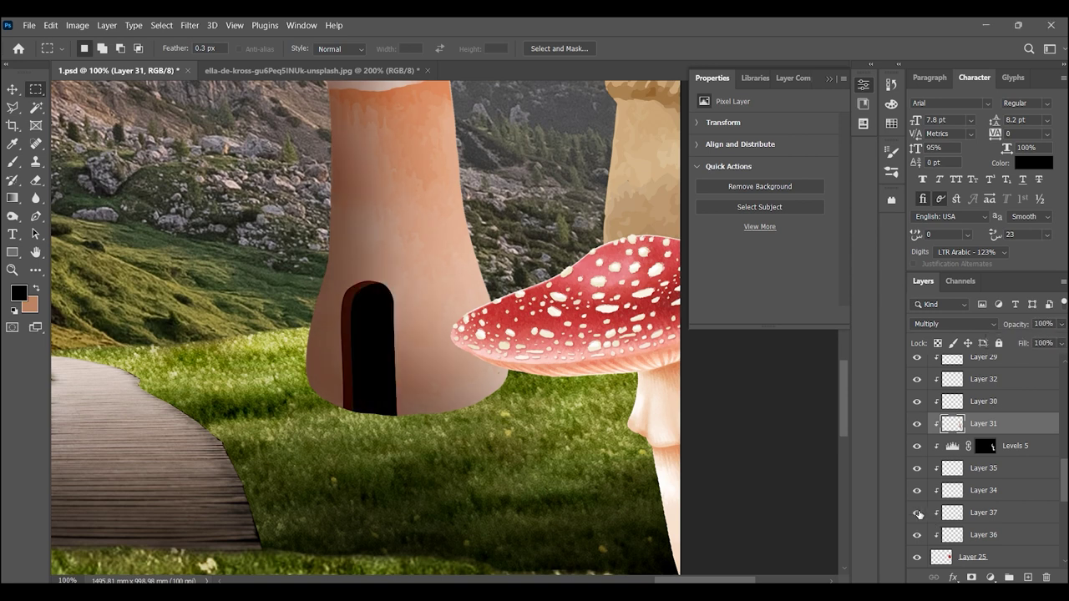
pyautogui.click(927, 513)
pyautogui.click(1060, 324)
pyautogui.moveTo(1059, 342); pyautogui.dragTo(1020, 343)
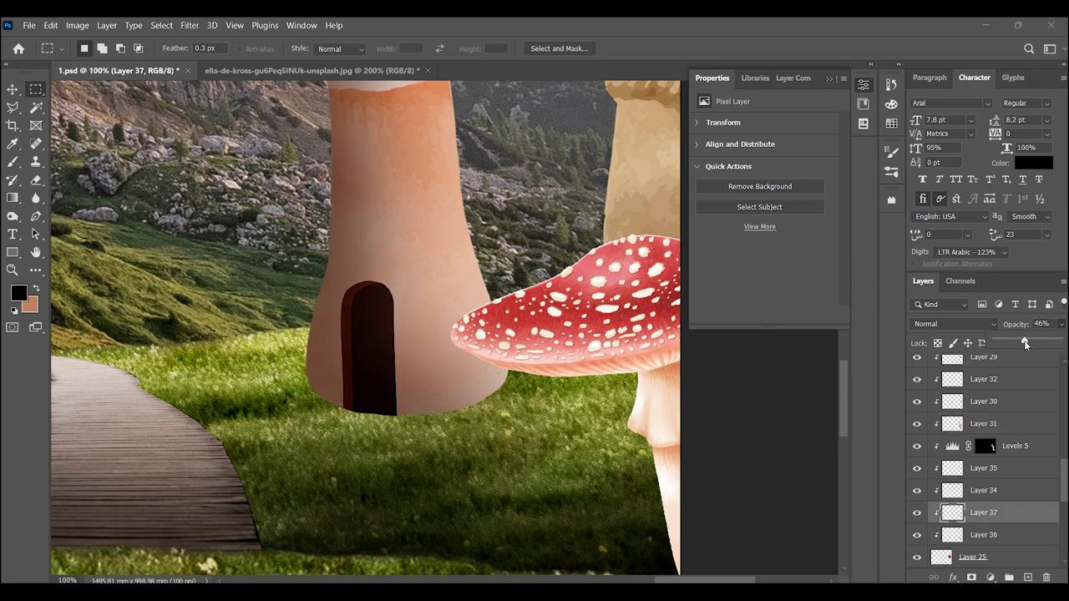
# - Apply a Levels adjustment to the brown door layer, Layer 36
pyautogui.click(984, 534)
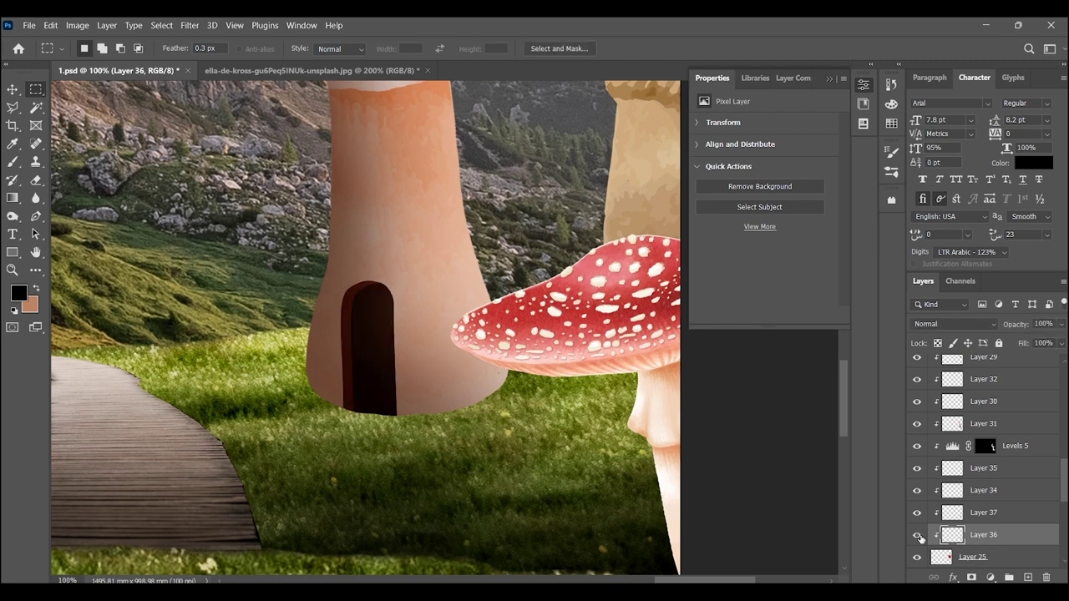
pyautogui.hotkey('ctrl', 'l')
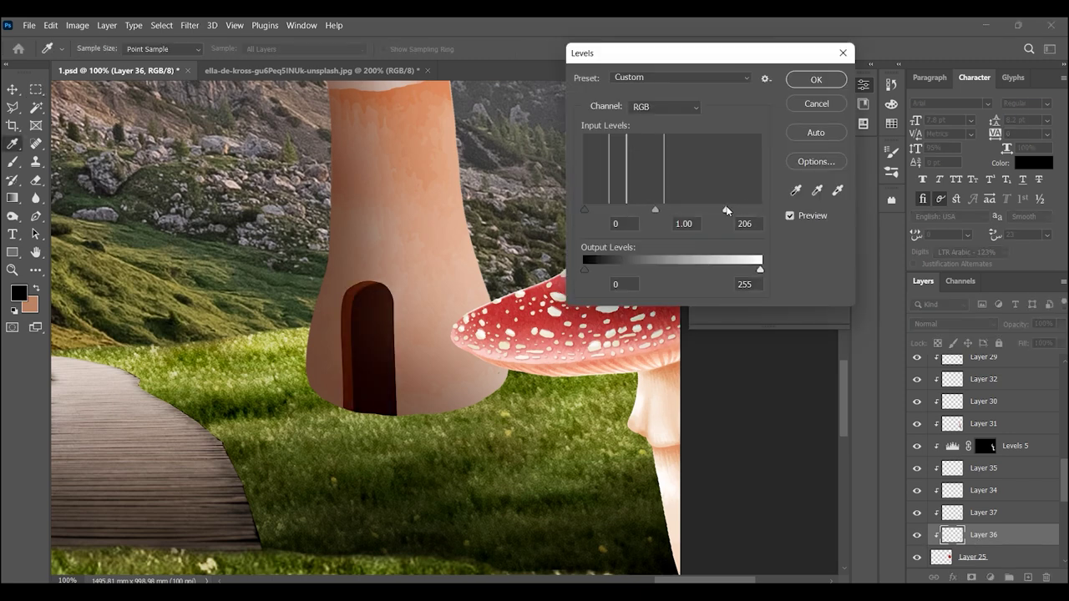
pyautogui.press('Return')
pyautogui.press('z')
pyautogui.moveTo(542, 334)
pyautogui.mouseDown()
pyautogui.moveTo(467, 334)
pyautogui.moveTo(493, 332)
pyautogui.mouseUp()
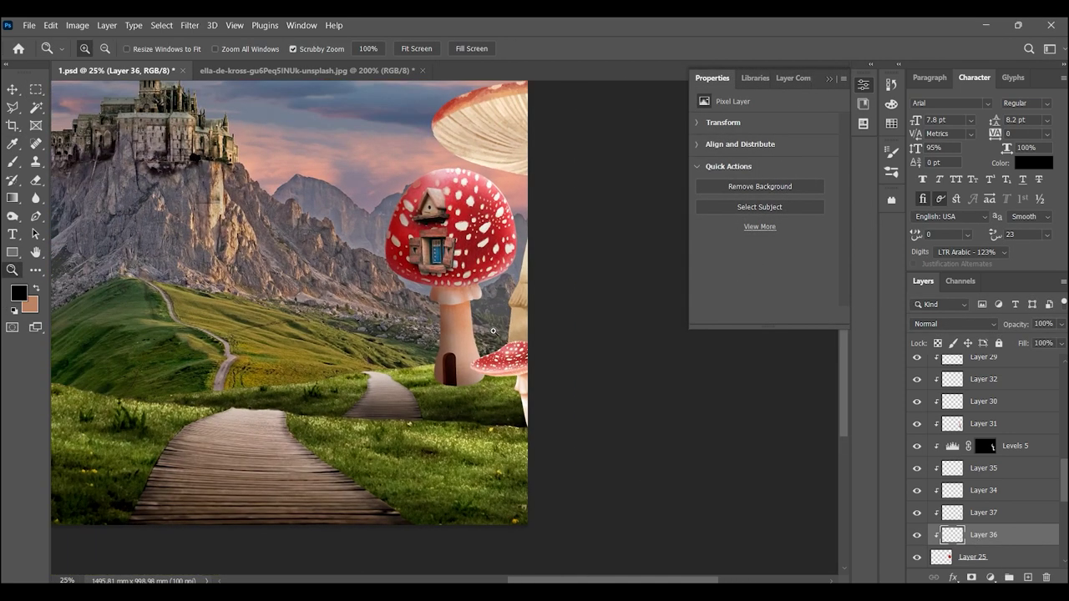
# - Paint soft black shading along the stem base on a new layer clipped to the stem
pyautogui.click(1028, 577)
pyautogui.hotkey('ctrl', 'alt', 'g')
pyautogui.moveTo(443, 374); pyautogui.dragTo(534, 374)
pyautogui.press('b')
pyautogui.press('[')
pyautogui.press('[')
pyautogui.press('[')
pyautogui.press('[')
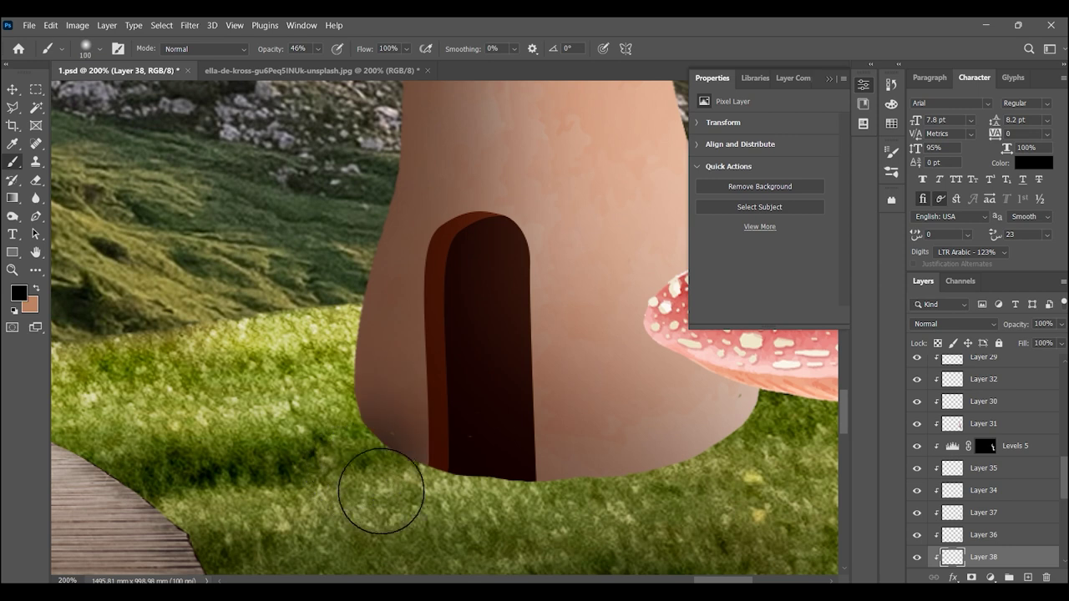
pyautogui.moveTo(482, 453)
pyautogui.mouseDown()
pyautogui.moveTo(707, 486)
pyautogui.moveTo(470, 518)
pyautogui.moveTo(637, 508)
pyautogui.mouseUp()
pyautogui.press(']')
pyautogui.press(']')
pyautogui.press(']')
pyautogui.press(']')
pyautogui.press(']')
pyautogui.press(']')
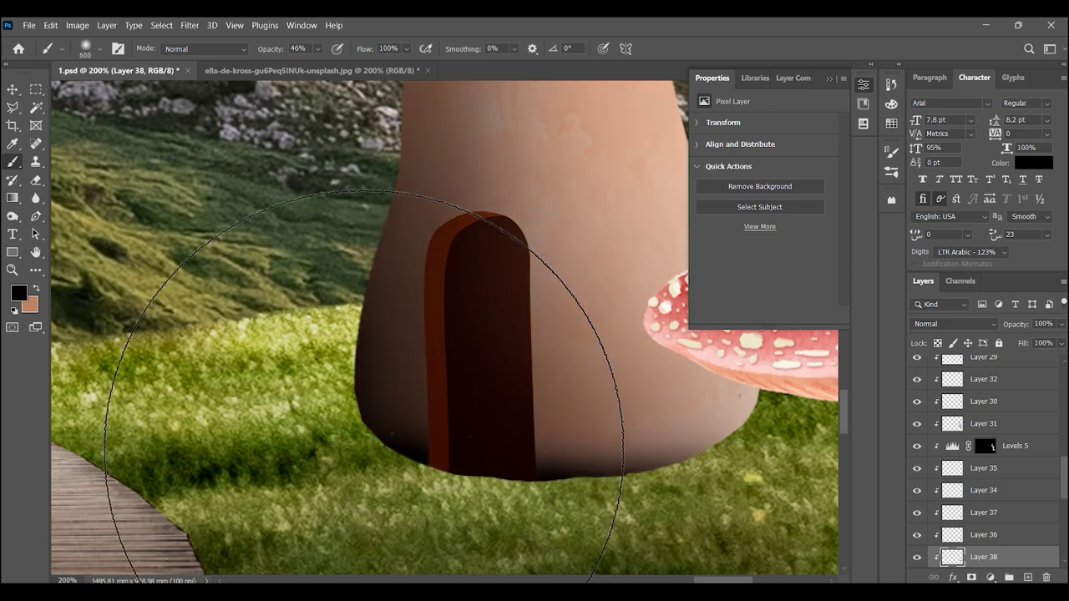
pyautogui.moveTo(372, 393); pyautogui.dragTo(451, 576)
# - Fade the stem shadow layer, Layer 38, to 33% opacity
pyautogui.click(18, 270)
pyautogui.hotkey('ctrl', '-')
pyautogui.hotkey('ctrl', '-')
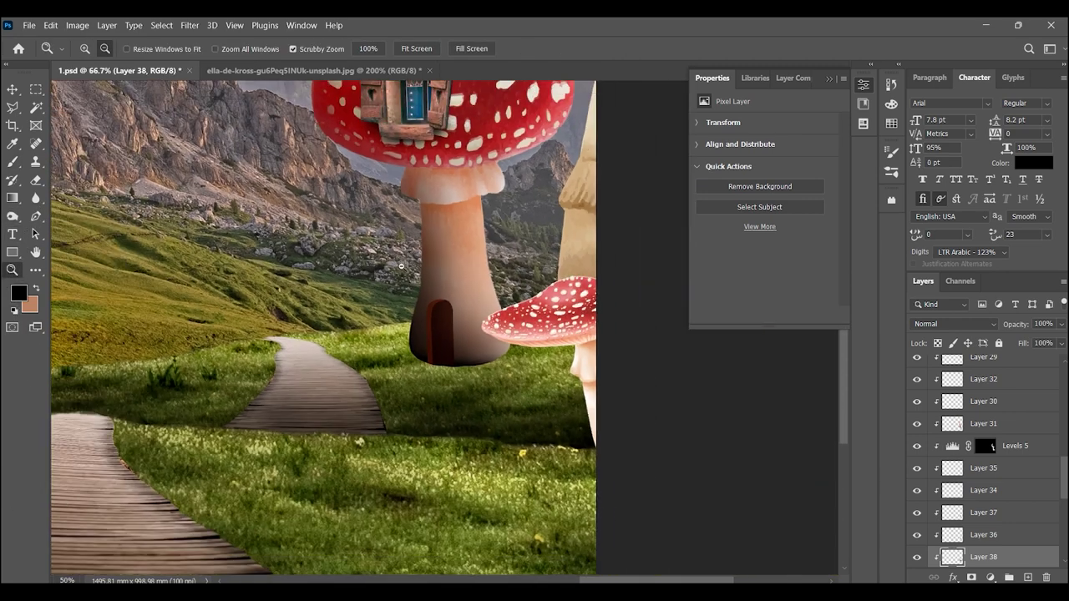
pyautogui.hotkey('ctrl', '-')
pyautogui.click(1060, 324)
pyautogui.moveTo(1059, 343); pyautogui.dragTo(1017, 342)
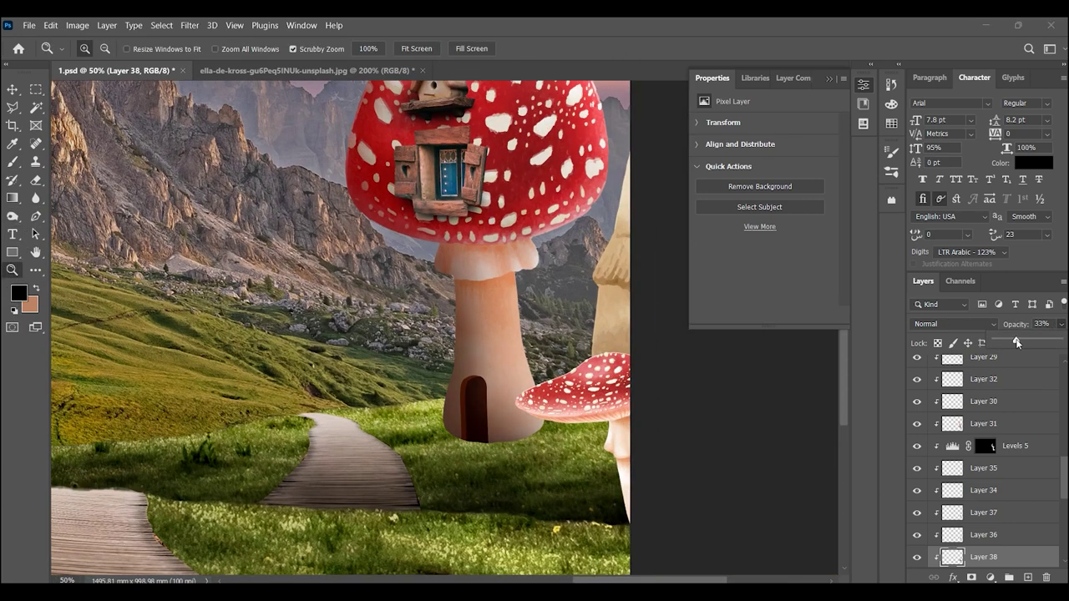
pyautogui.scroll(-2, 1000, 472)
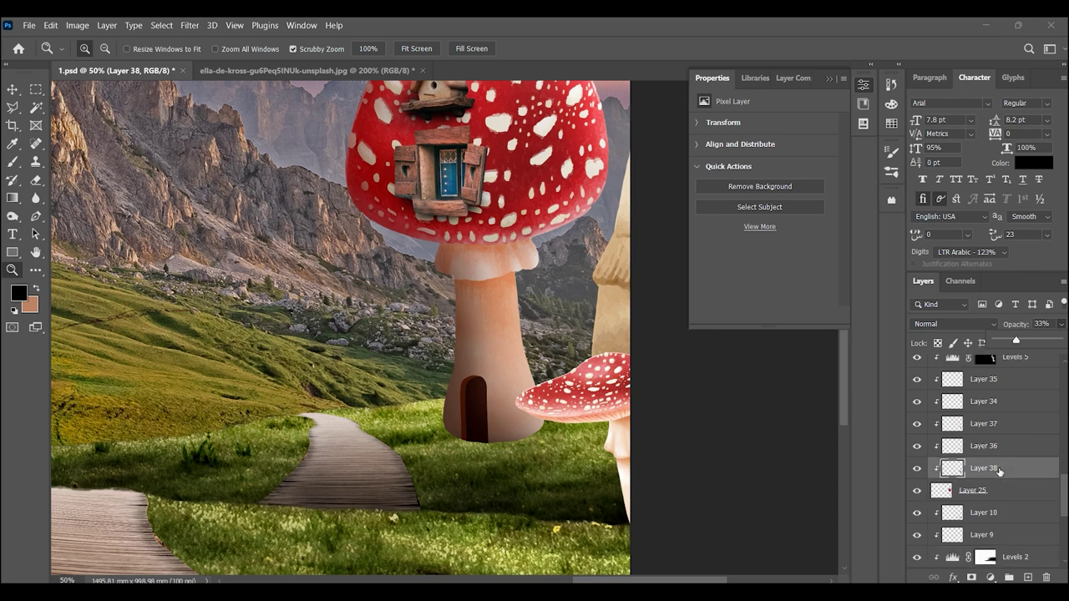
pyautogui.click(986, 492)
# - Merge the mushroom house layers into a single layer, Layer 29
pyautogui.keyDown('shift'); pyautogui.click(983, 490); pyautogui.keyUp('shift')
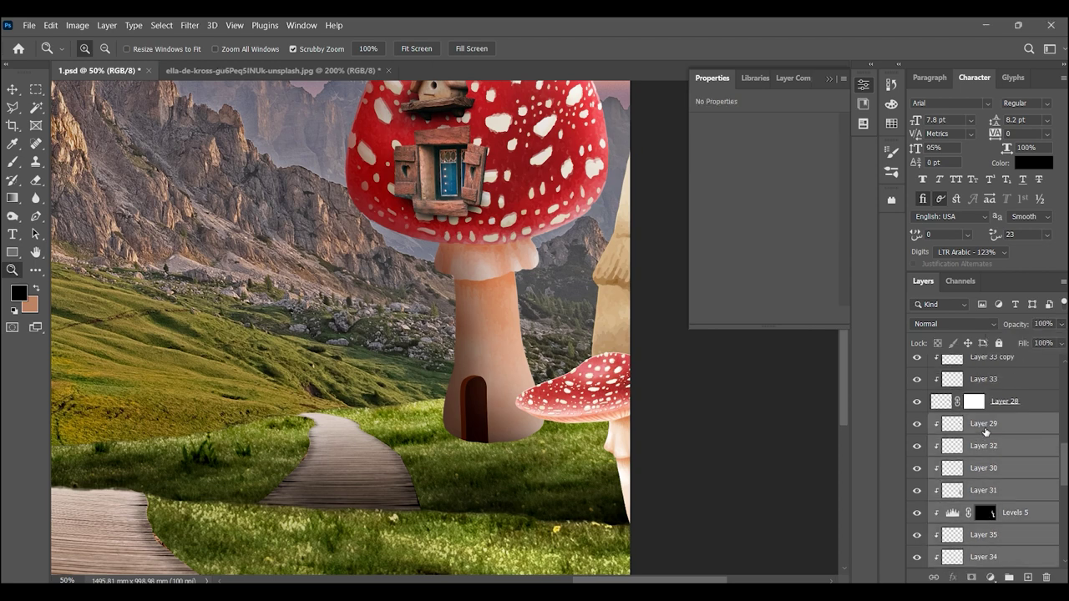
pyautogui.press('Delete')
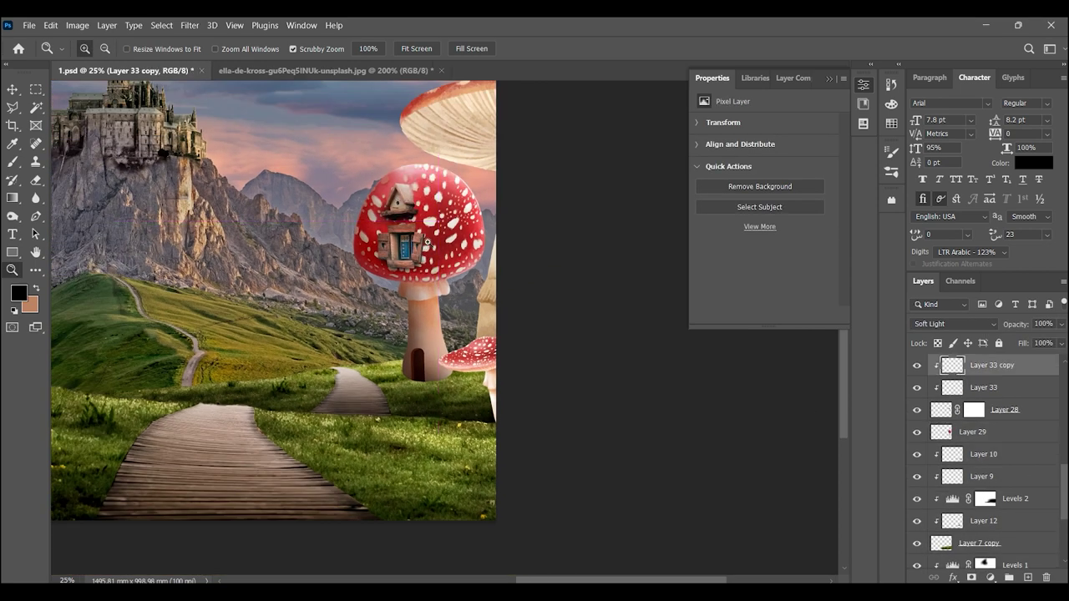
pyautogui.keyDown('alt'); pyautogui.click(527, 271); pyautogui.keyUp('alt')
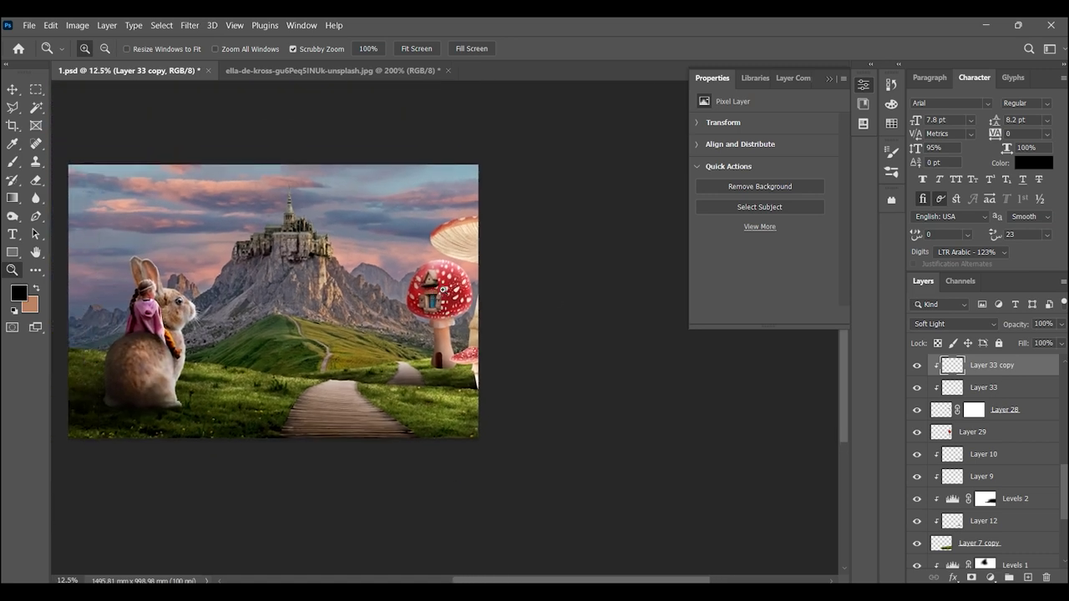
pyautogui.click(433, 342)
pyautogui.click(401, 380)
pyautogui.click(973, 431)
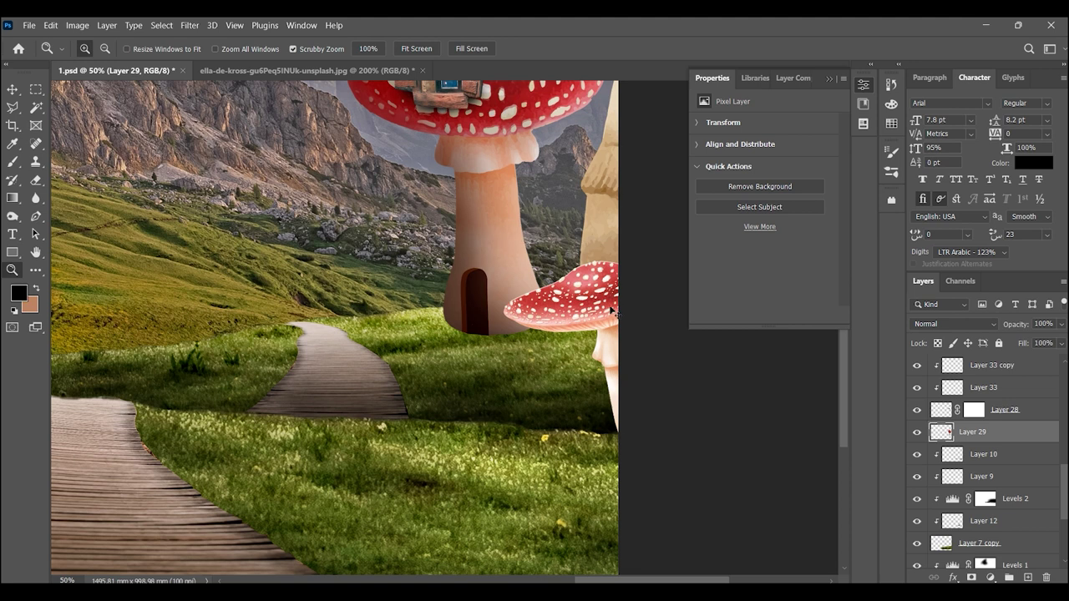
# - Paint a dark shadow across the path on a new layer below the house and tilt it
pyautogui.hotkey('ctrl', 'shift', 'alt', 'n')
pyautogui.hotkey('ctrl', '[')
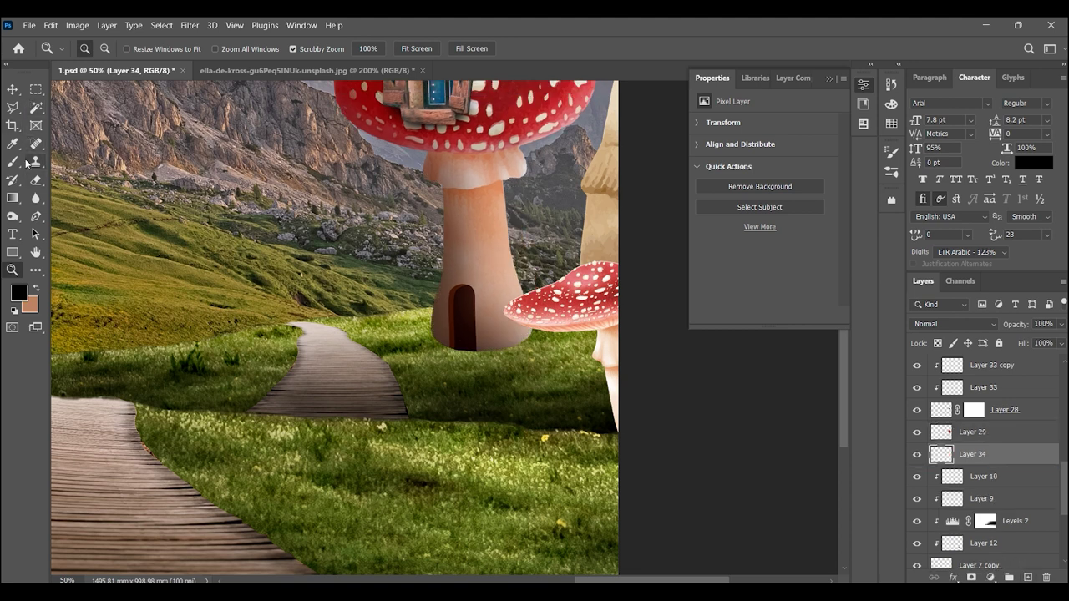
pyautogui.click(14, 162)
pyautogui.moveTo(366, 358)
pyautogui.mouseDown()
pyautogui.moveTo(322, 351)
pyautogui.moveTo(406, 358)
pyautogui.moveTo(489, 339)
pyautogui.moveTo(402, 360)
pyautogui.moveTo(325, 358)
pyautogui.mouseUp()
pyautogui.press('z')
pyautogui.hotkey('ctrl', '-')
pyautogui.hotkey('ctrl', '-')
pyautogui.hotkey('ctrl', '-')
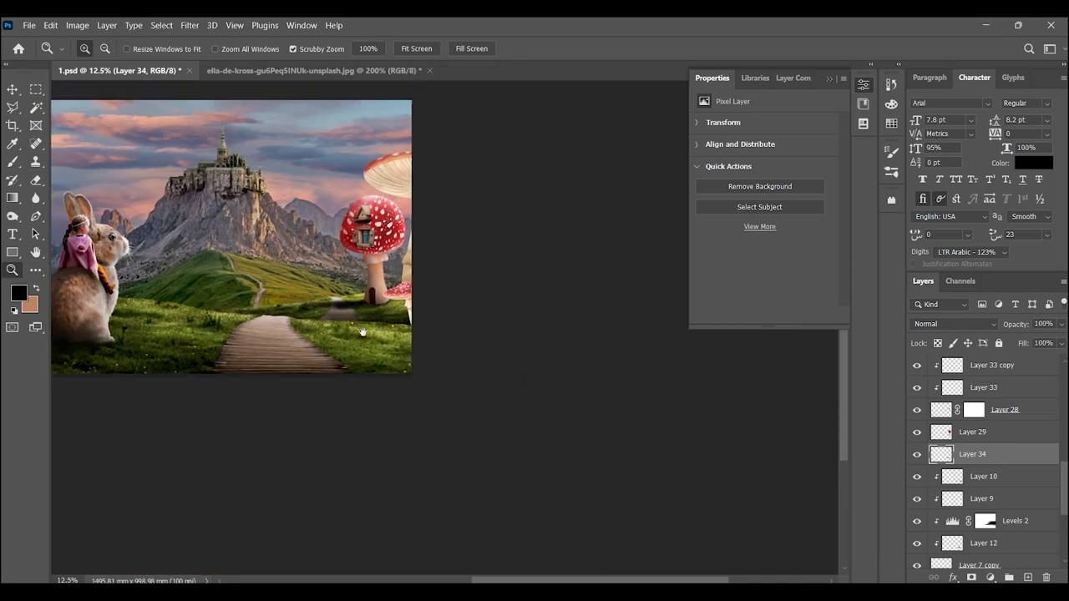
pyautogui.hotkey('ctrl', '+')
pyautogui.hotkey('ctrl', 't')
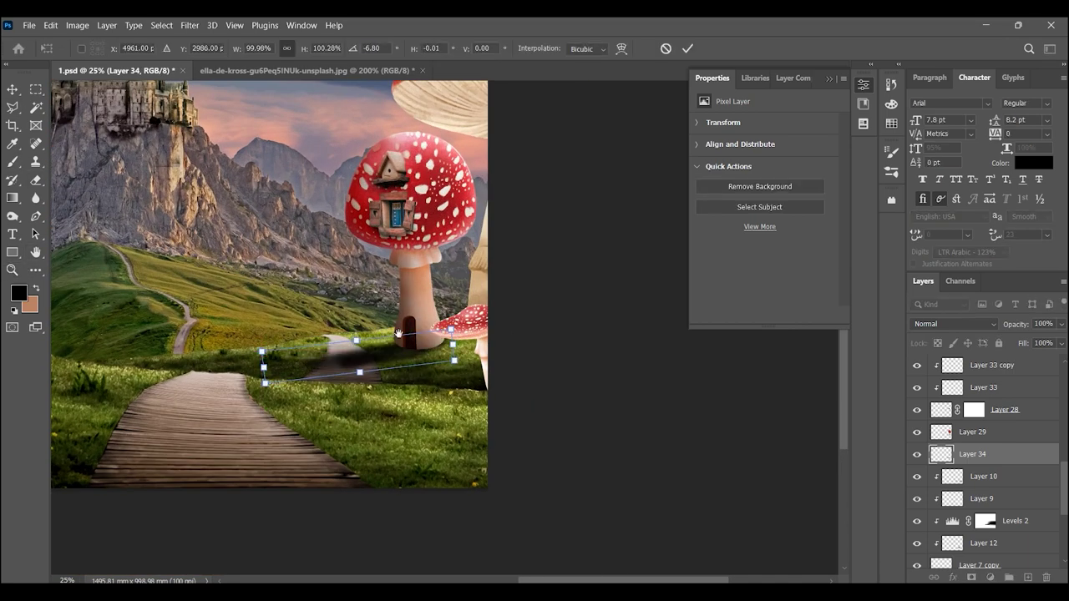
pyautogui.moveTo(399, 334); pyautogui.dragTo(576, 387)
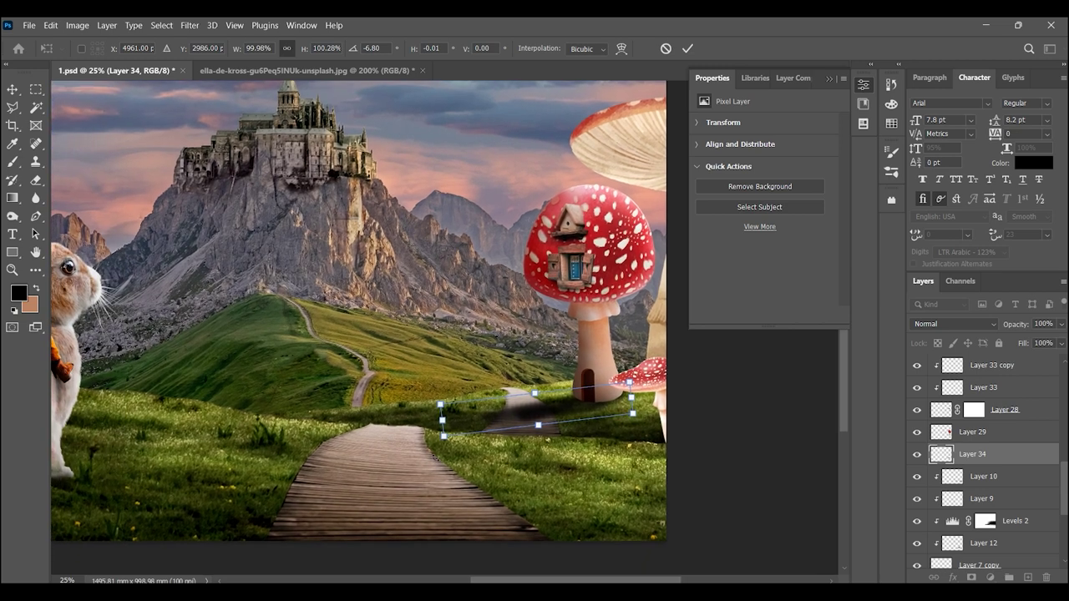
pyautogui.press('Return')
pyautogui.click(580, 418)
# - Soften the ground shadow with a 59-pixel Box Blur followed by a Motion Blur
pyautogui.click(189, 25)
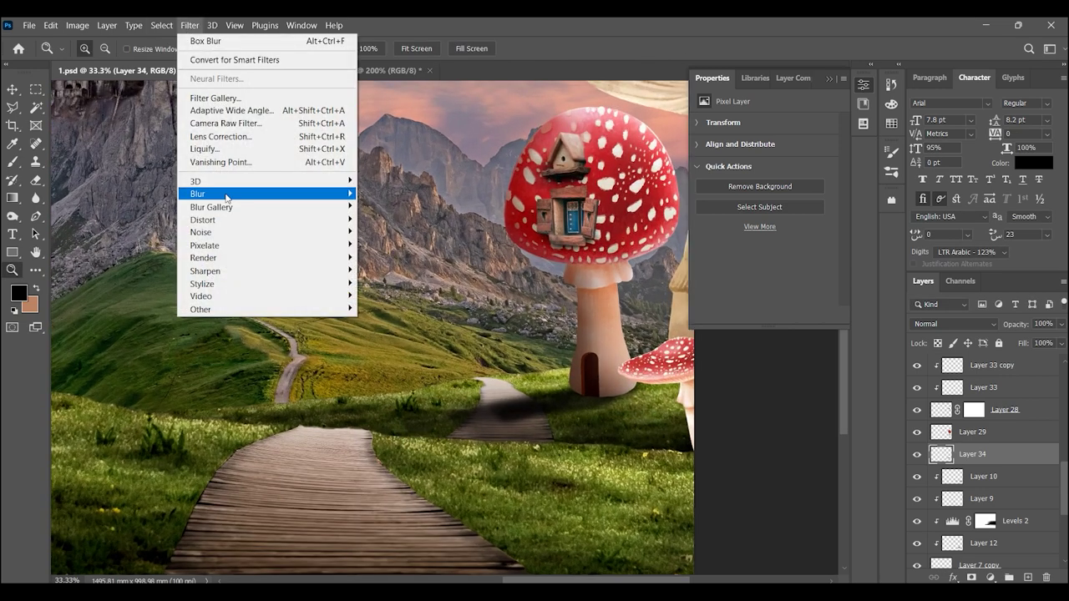
pyautogui.click(390, 233)
pyautogui.moveTo(841, 306); pyautogui.dragTo(875, 309)
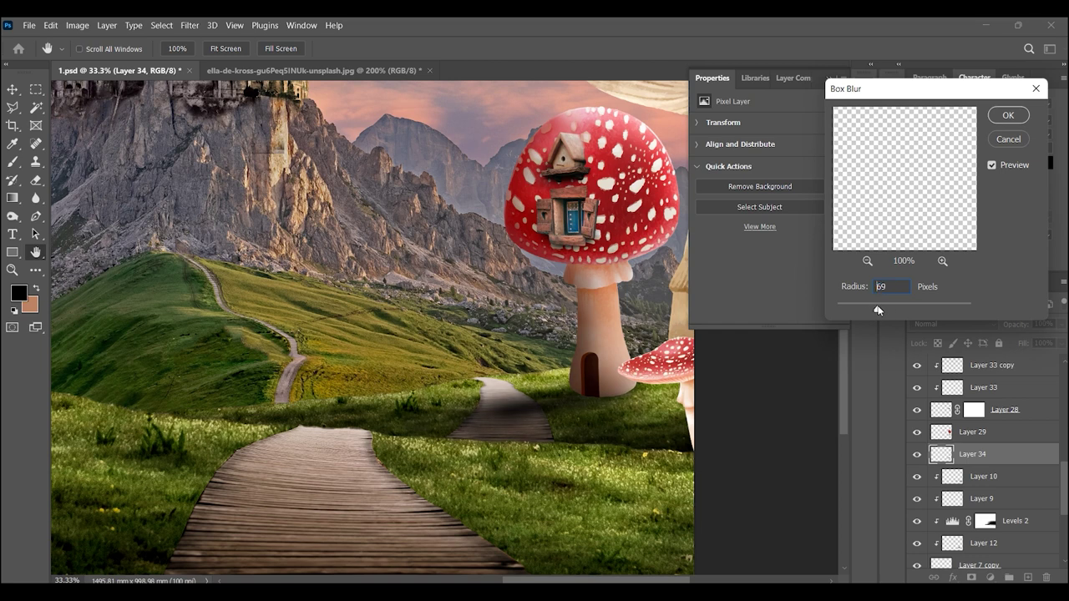
pyautogui.click(1008, 116)
pyautogui.click(189, 25)
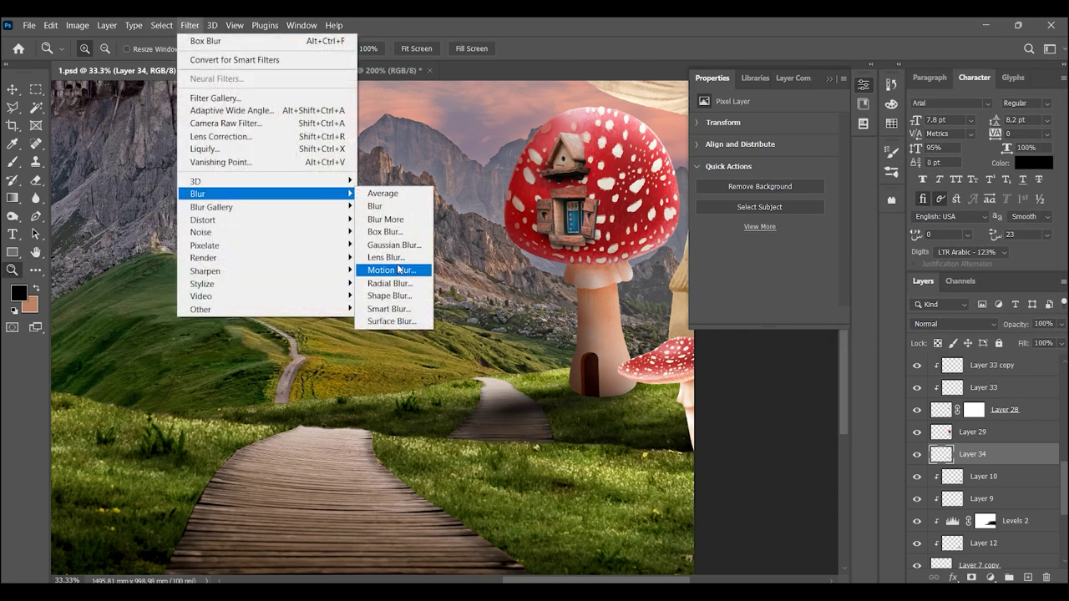
pyautogui.click(385, 265)
pyautogui.moveTo(738, 362); pyautogui.dragTo(749, 362)
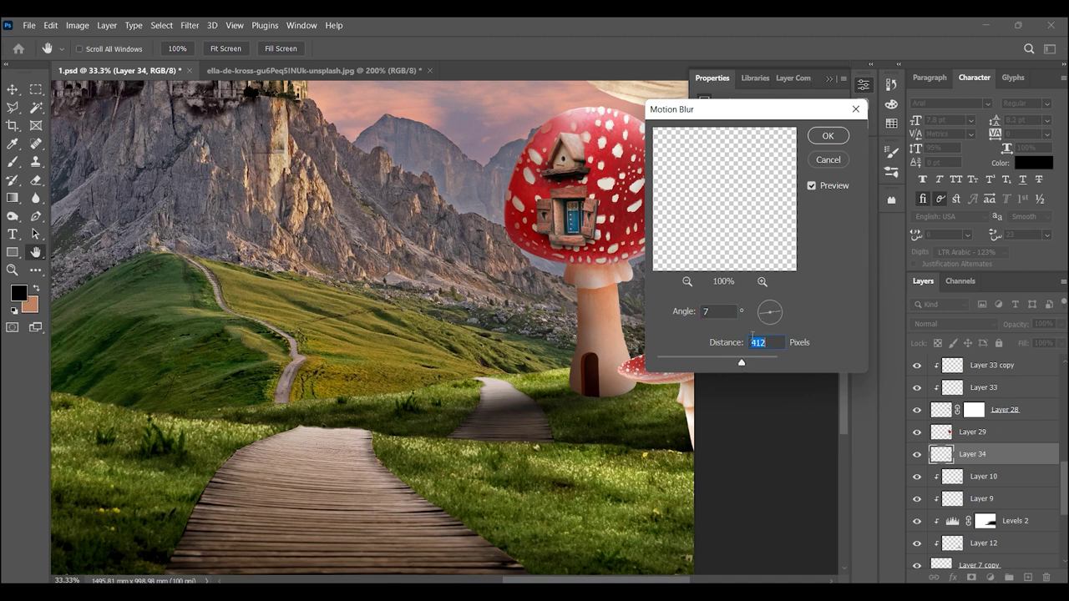
pyautogui.click(827, 135)
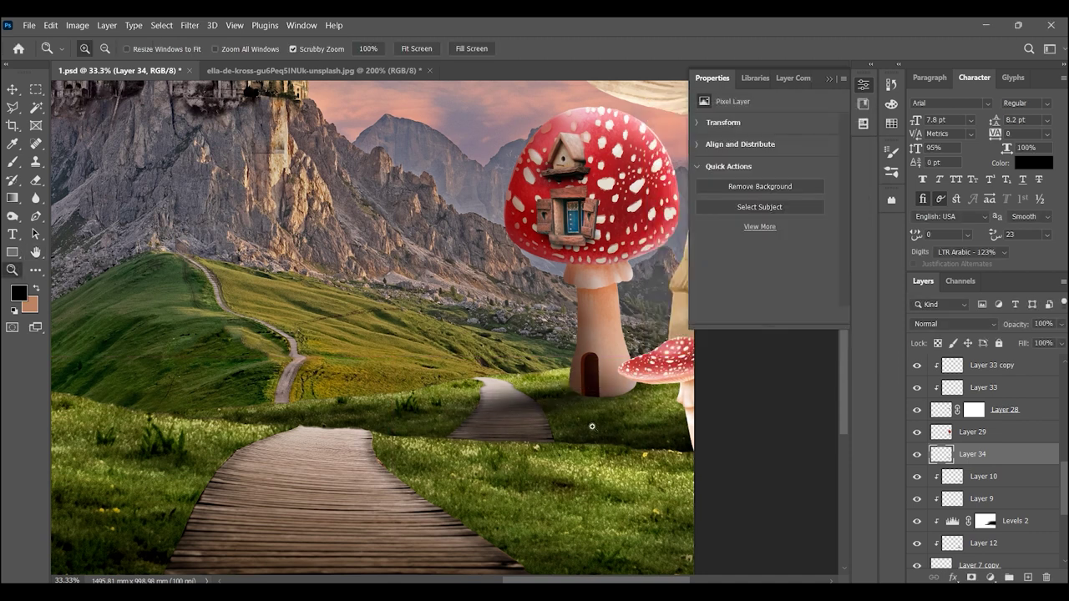
# - Enlarge the shadow to about 126% and lower Layer 34 to 78% opacity
pyautogui.hotkey('ctrl', 't')
pyautogui.moveTo(700, 355); pyautogui.dragTo(758, 344)
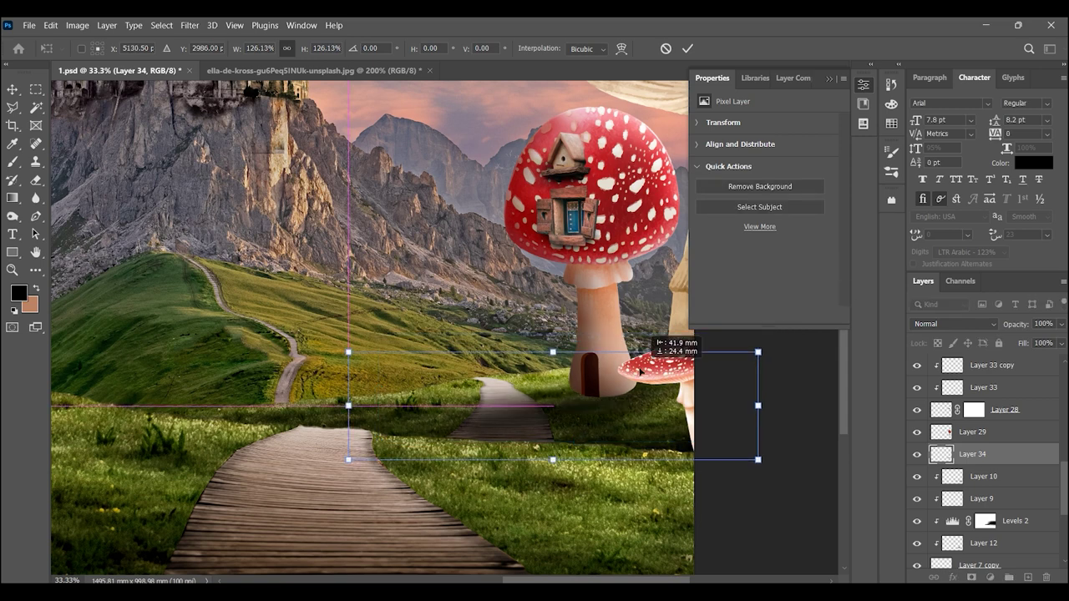
pyautogui.press('Return')
pyautogui.keyDown('alt'); pyautogui.click(600, 441); pyautogui.keyUp('alt')
pyautogui.keyDown('alt'); pyautogui.click(593, 417); pyautogui.keyUp('alt')
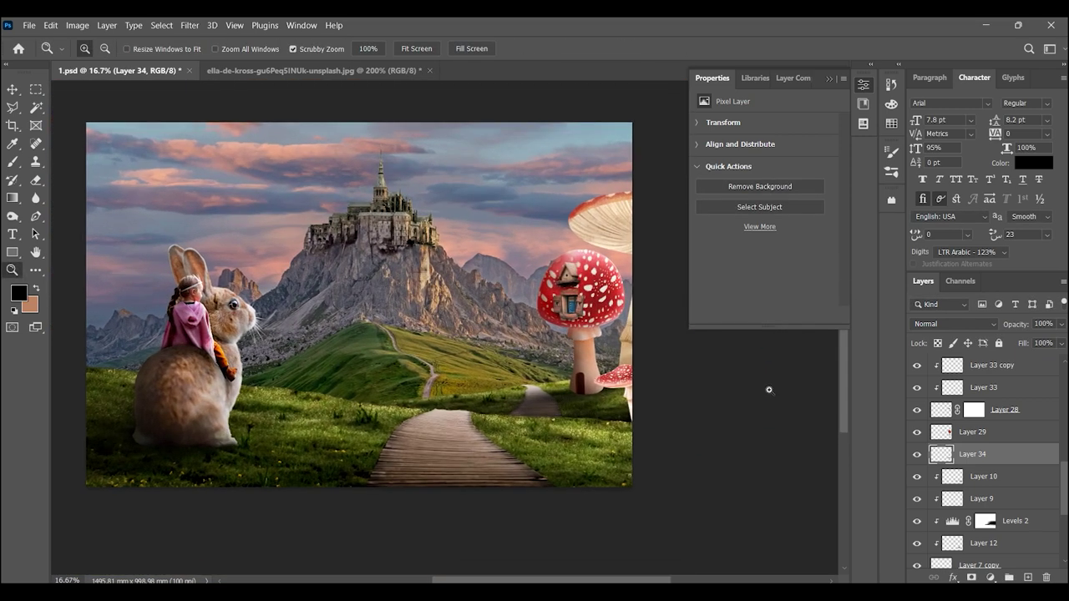
pyautogui.click(1061, 324)
pyautogui.moveTo(1060, 340)
pyautogui.mouseDown()
pyautogui.moveTo(1033, 342)
pyautogui.moveTo(1043, 341)
pyautogui.mouseUp()
# - Paint a darker contact shadow on the grass at the house's base on new Layer 35
pyautogui.click(617, 397)
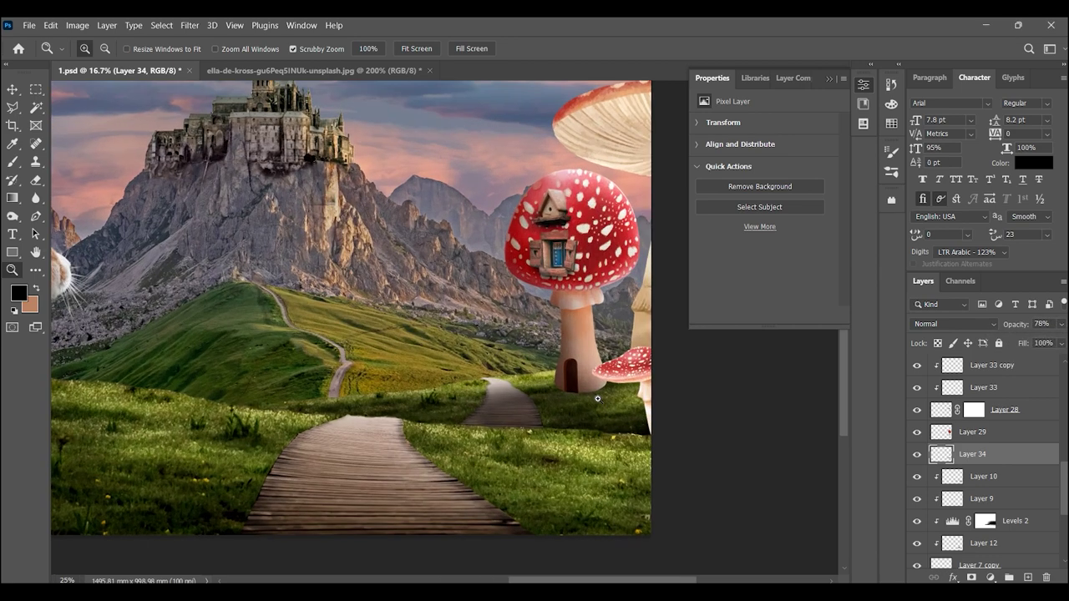
pyautogui.click(1028, 577)
pyautogui.click(282, 331)
pyautogui.click(7, 174)
pyautogui.moveTo(468, 367)
pyautogui.mouseDown()
pyautogui.moveTo(565, 379)
pyautogui.moveTo(437, 381)
pyautogui.moveTo(625, 375)
pyautogui.moveTo(504, 393)
pyautogui.moveTo(497, 370)
pyautogui.mouseUp()
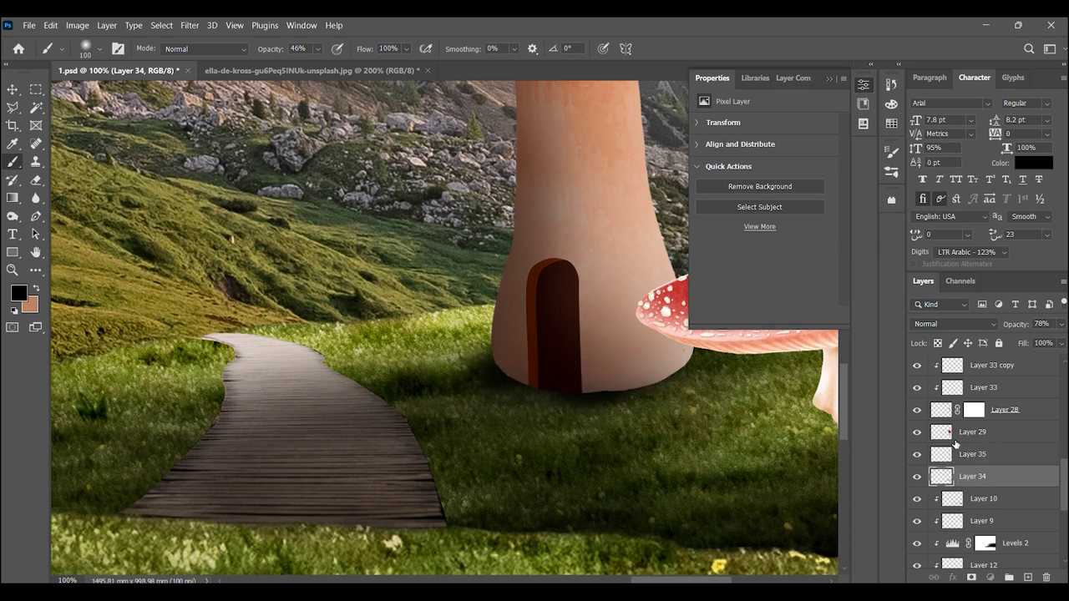
# - Add a mask to Layer 29 and paint black along the stem base to clean its edge
pyautogui.click(972, 431)
pyautogui.click(971, 577)
pyautogui.press('z')
pyautogui.moveTo(405, 382)
pyautogui.mouseDown()
pyautogui.moveTo(402, 305)
pyautogui.moveTo(349, 306)
pyautogui.mouseUp()
pyautogui.press('b')
pyautogui.press('[')
pyautogui.press('[')
pyautogui.press('[')
pyautogui.click(917, 432)
pyautogui.click(37, 288)
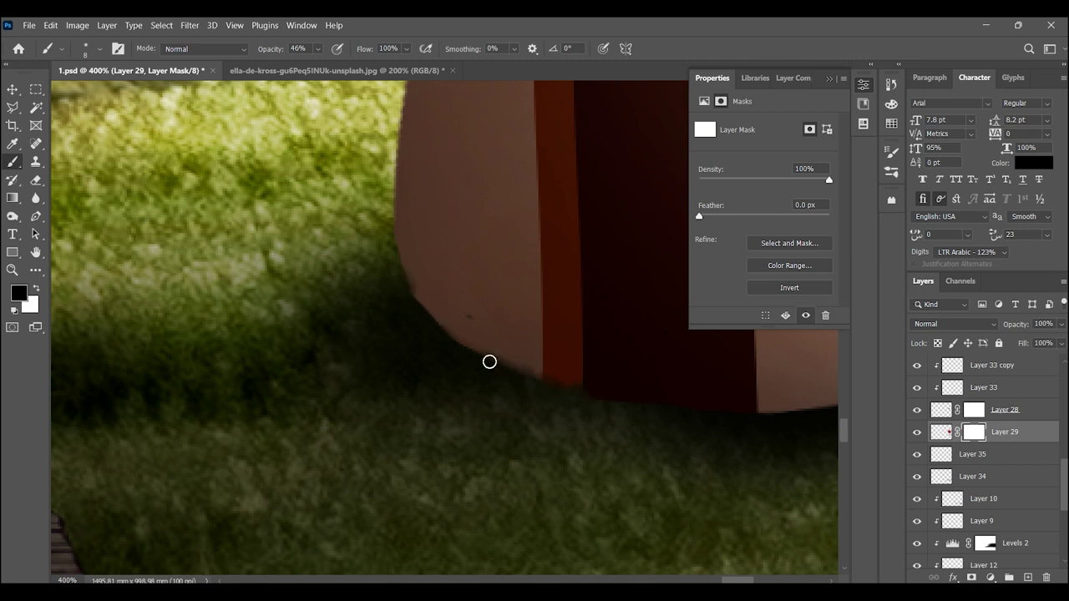
pyautogui.moveTo(601, 392)
pyautogui.mouseDown()
pyautogui.moveTo(364, 306)
pyautogui.moveTo(238, 317)
pyautogui.mouseUp()
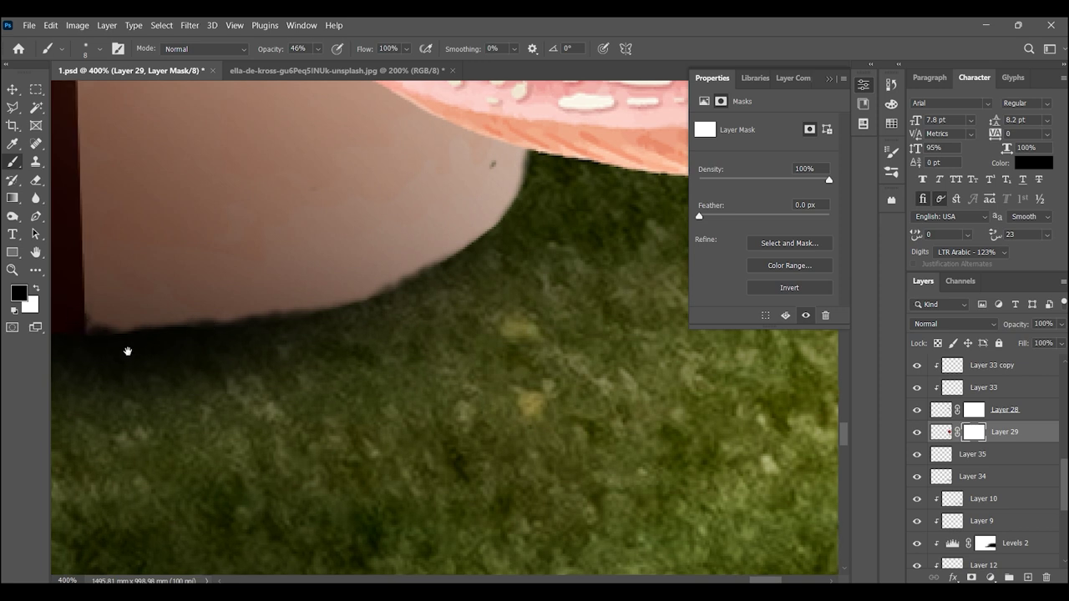
pyautogui.moveTo(126, 351); pyautogui.dragTo(343, 356)
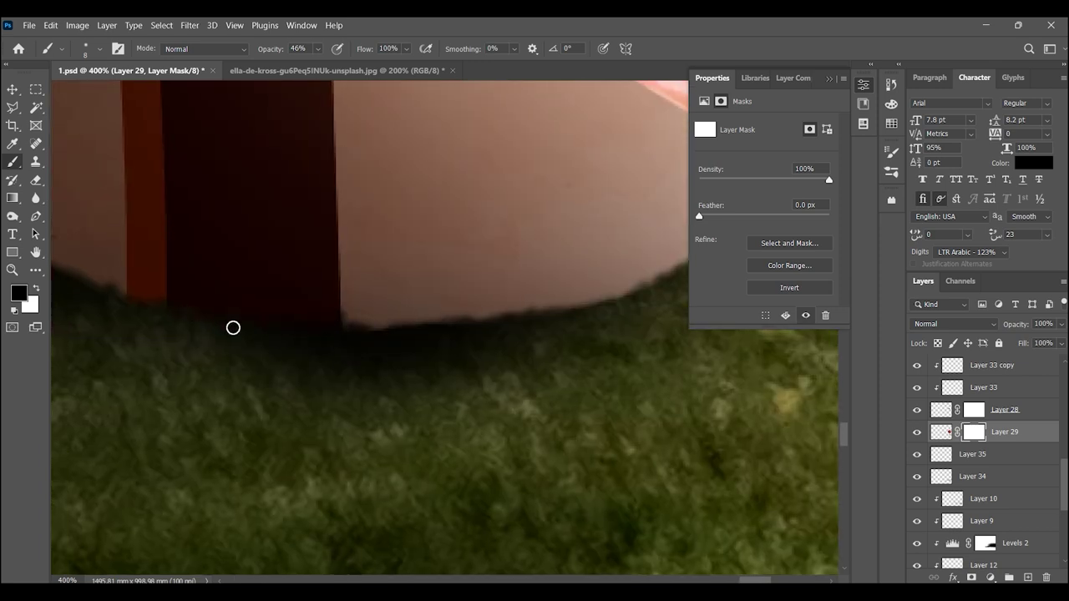
pyautogui.moveTo(180, 309); pyautogui.dragTo(502, 401)
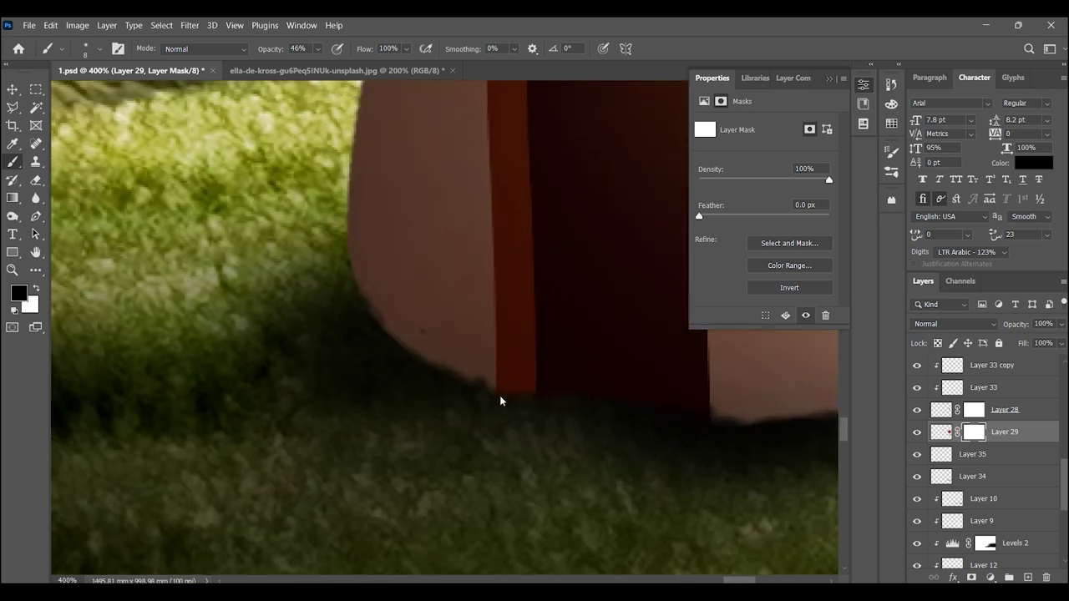
# - Reframe on the stem base and add a new empty layer clipped to Layer 29
pyautogui.press('z')
pyautogui.keyDown('alt'); pyautogui.click(451, 303); pyautogui.keyUp('alt')
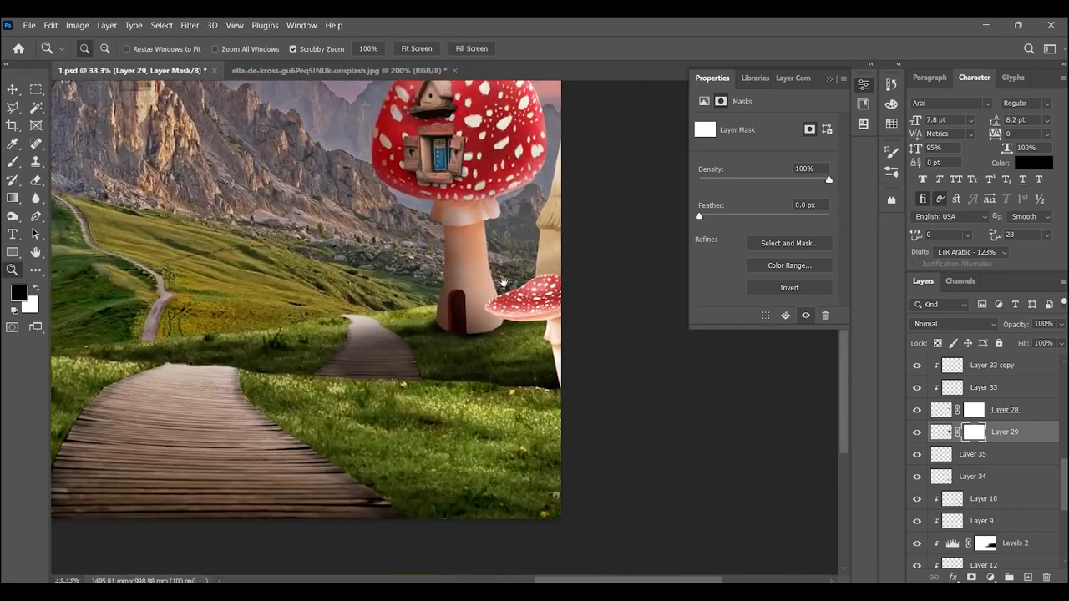
pyautogui.keyDown('alt'); pyautogui.click(456, 300); pyautogui.keyUp('alt')
pyautogui.click(489, 297)
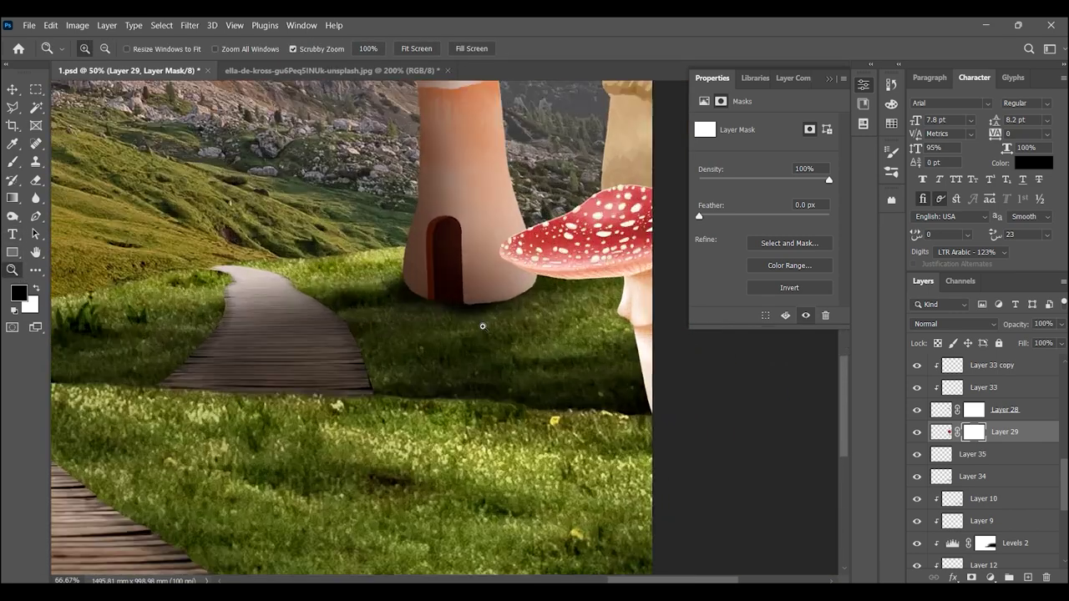
pyautogui.click(491, 276)
pyautogui.click(493, 267)
pyautogui.click(16, 216)
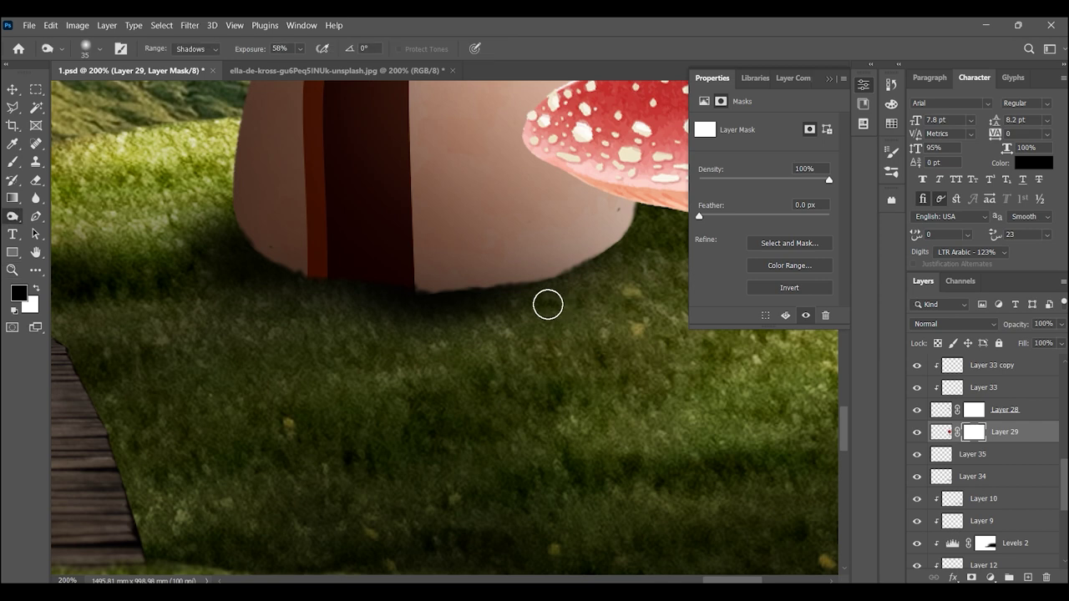
pyautogui.hotkey('ctrl', 'shift', 'alt', 'n')
pyautogui.hotkey('ctrl', 'alt', 'g')
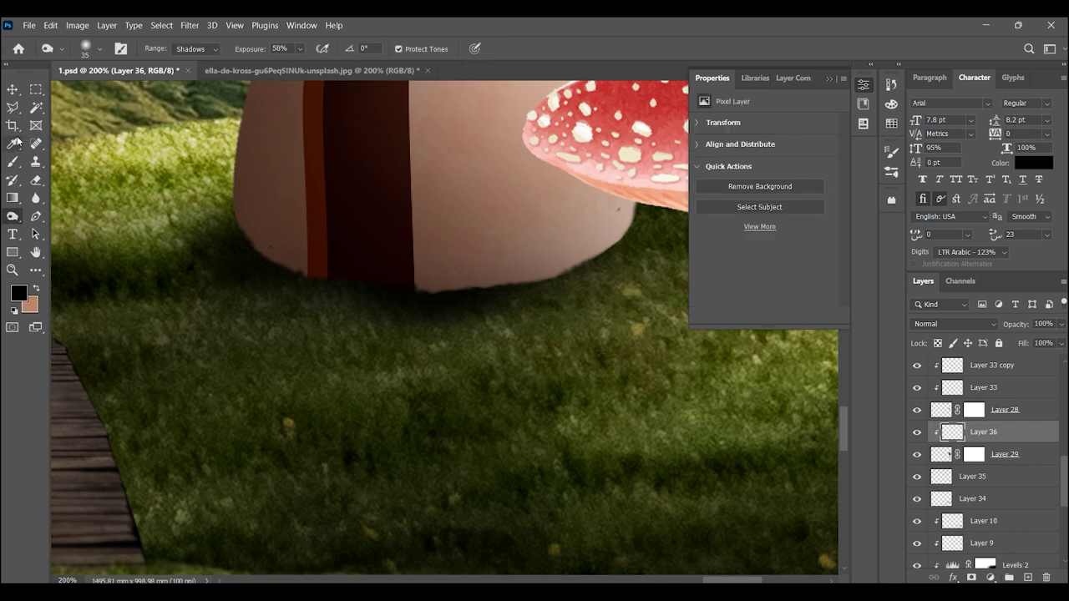
# - Paint stem-sampled brown at 50 px on the house base, with Layer 36 set to Multiply at 47%
pyautogui.click(13, 161)
pyautogui.keyDown('alt'); pyautogui.click(283, 253); pyautogui.keyUp('alt')
pyautogui.press(']')
pyautogui.press(']')
pyautogui.press(']')
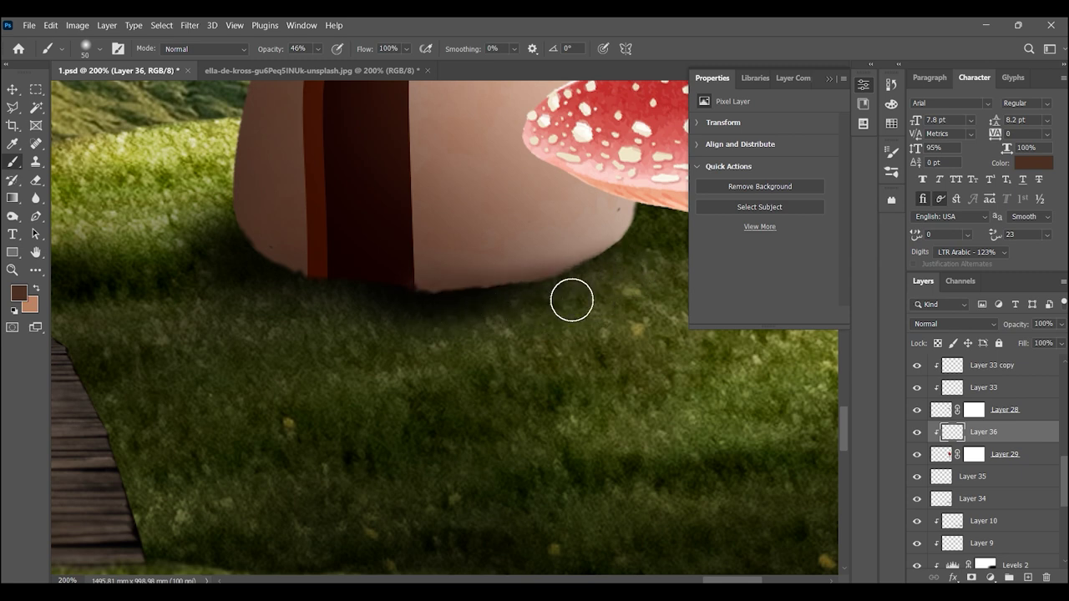
pyautogui.click(933, 326)
pyautogui.click(933, 285)
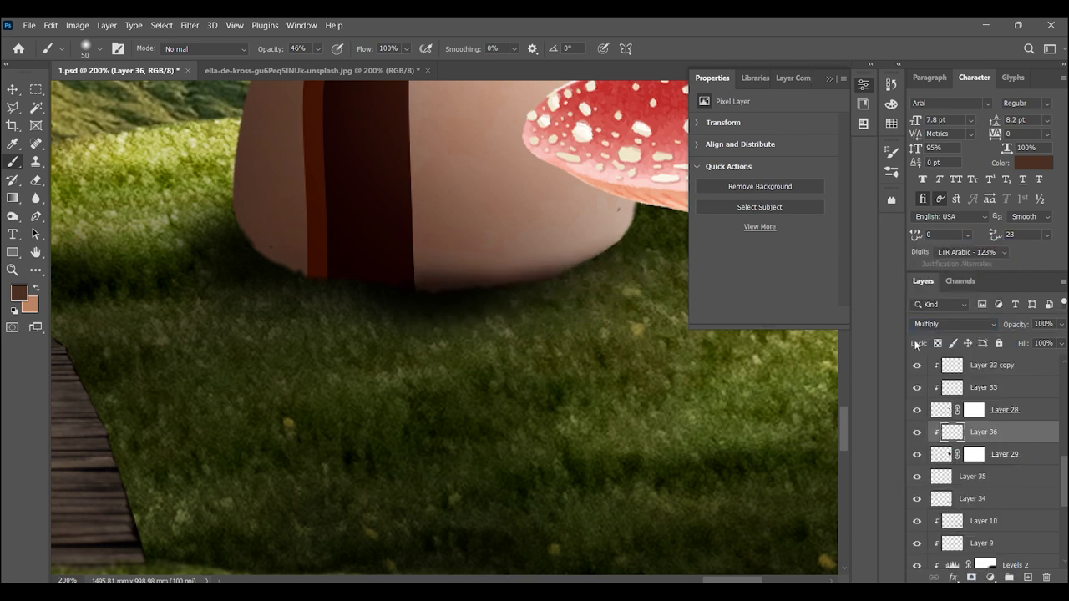
pyautogui.moveTo(1059, 324); pyautogui.dragTo(1019, 341)
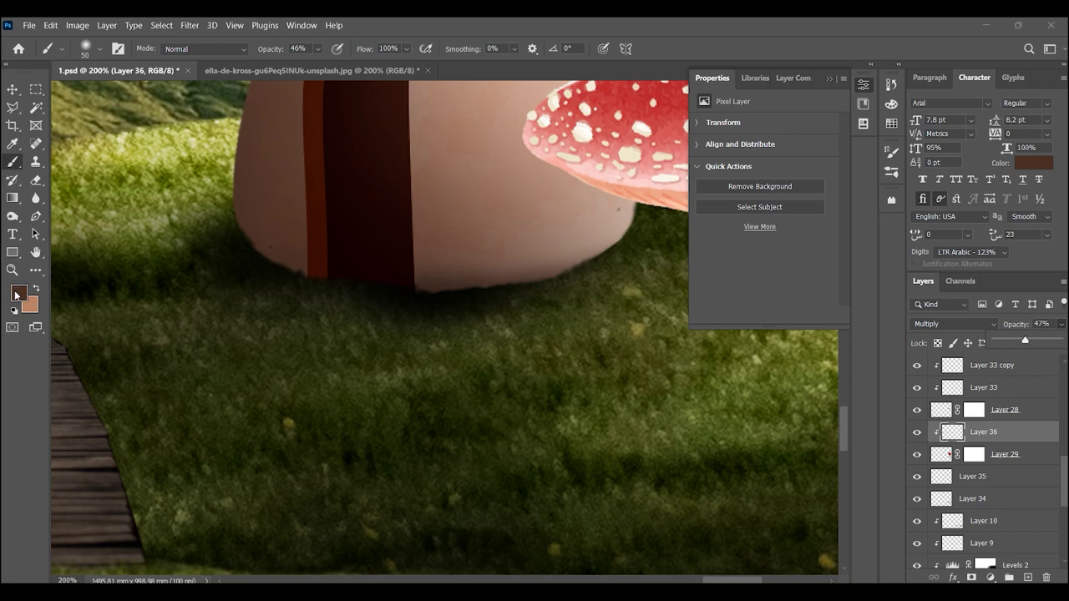
pyautogui.press('z')
pyautogui.keyDown('alt'); pyautogui.click(337, 262); pyautogui.keyUp('alt')
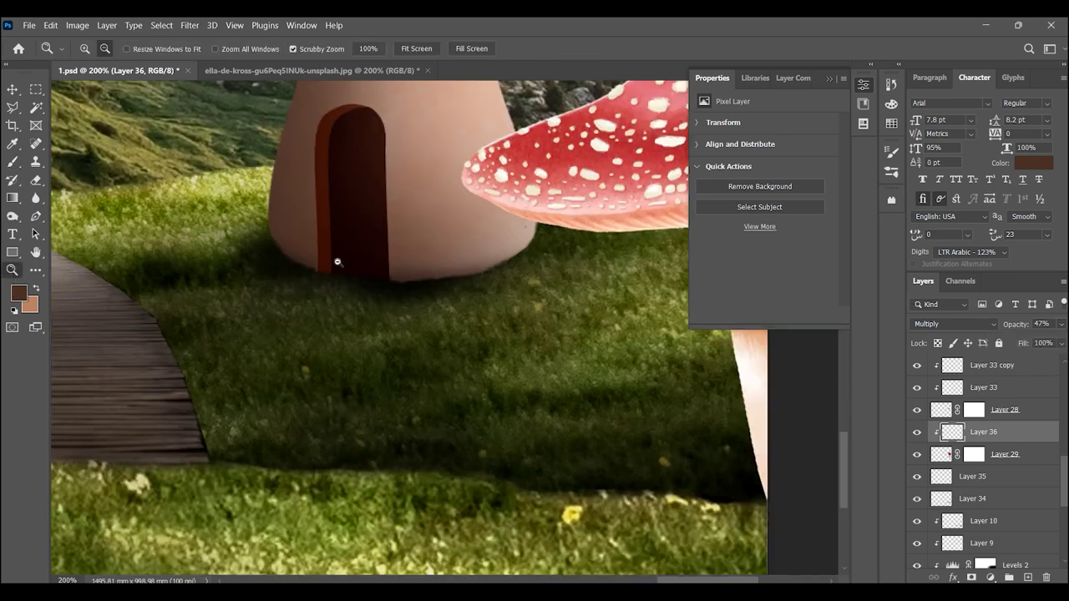
pyautogui.moveTo(338, 262); pyautogui.dragTo(479, 267)
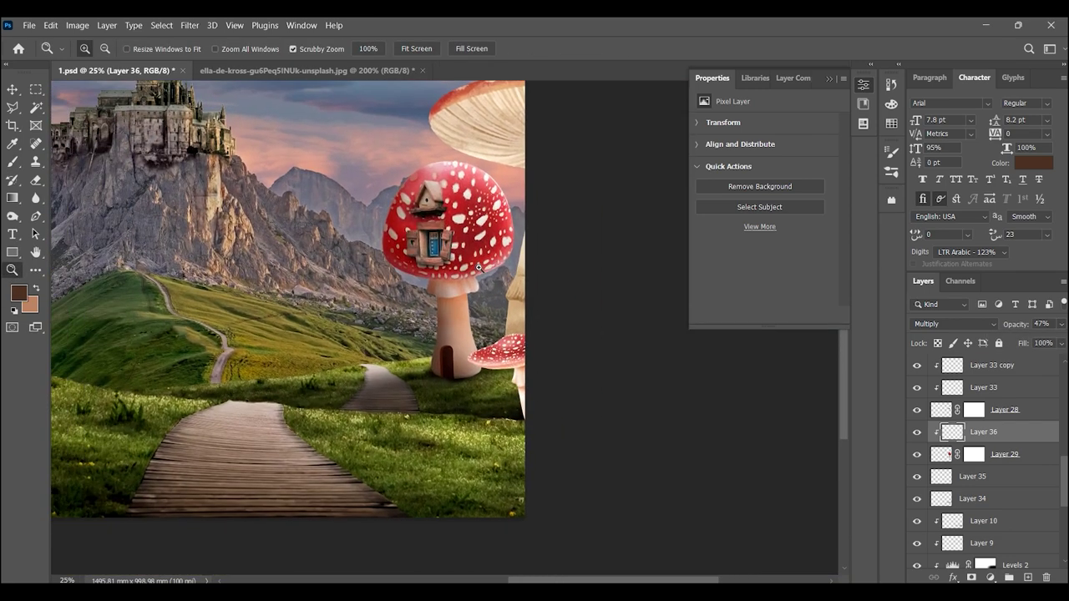
pyautogui.moveTo(425, 431); pyautogui.dragTo(432, 389)
pyautogui.hotkey('ctrl', 'shift', 'alt', 'n')
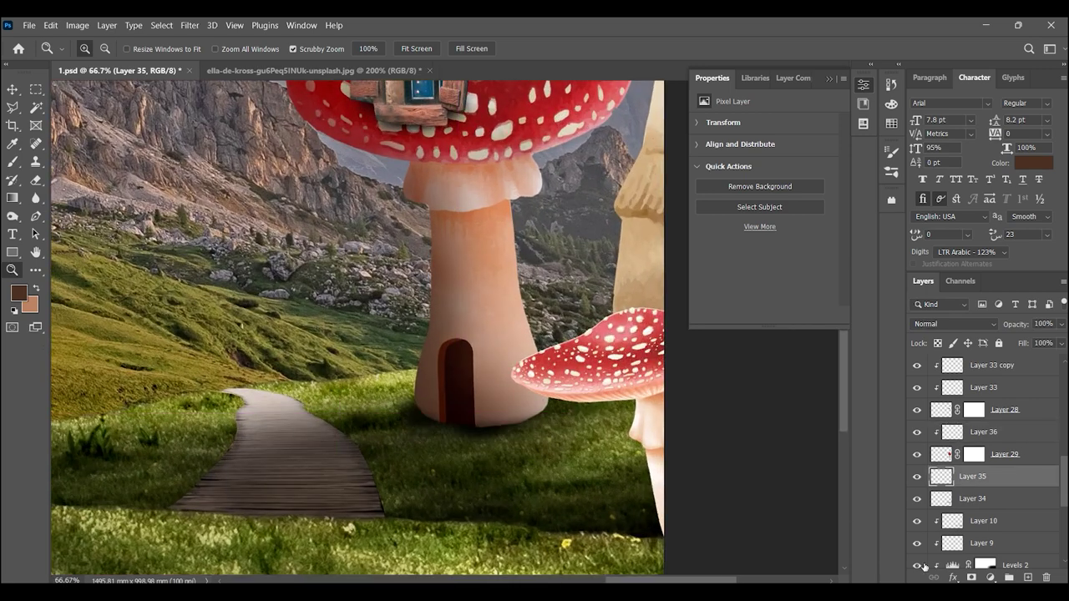
# - Paint a dark shadow on Layer 37 along the grass beneath the mushroom house
pyautogui.click(432, 389)
pyautogui.press('b')
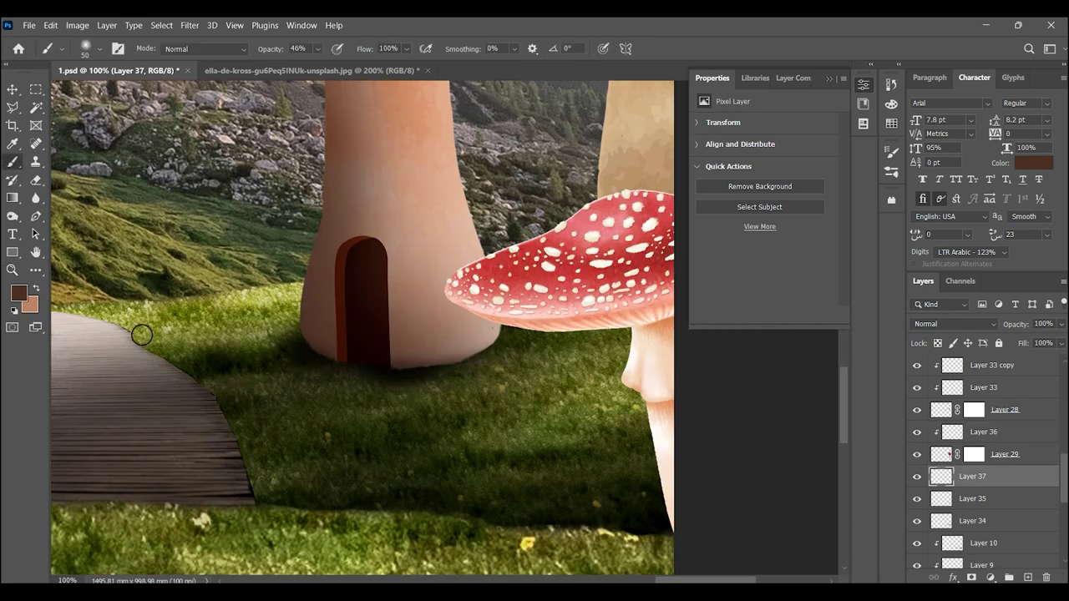
pyautogui.keyDown('alt'); pyautogui.click(360, 388); pyautogui.keyUp('alt')
pyautogui.moveTo(361, 389); pyautogui.dragTo(393, 395)
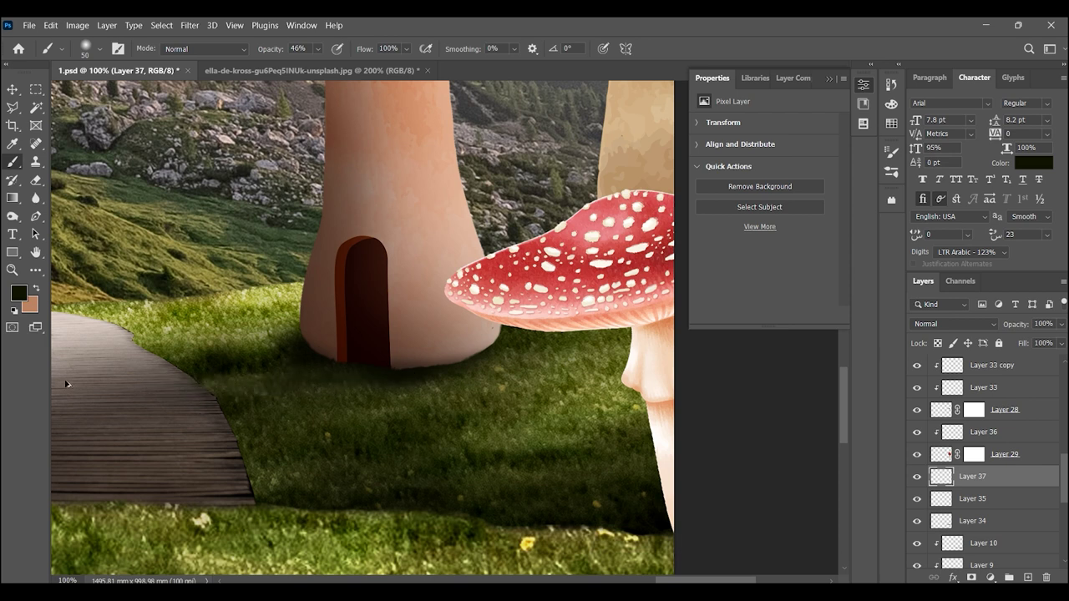
pyautogui.click(17, 292)
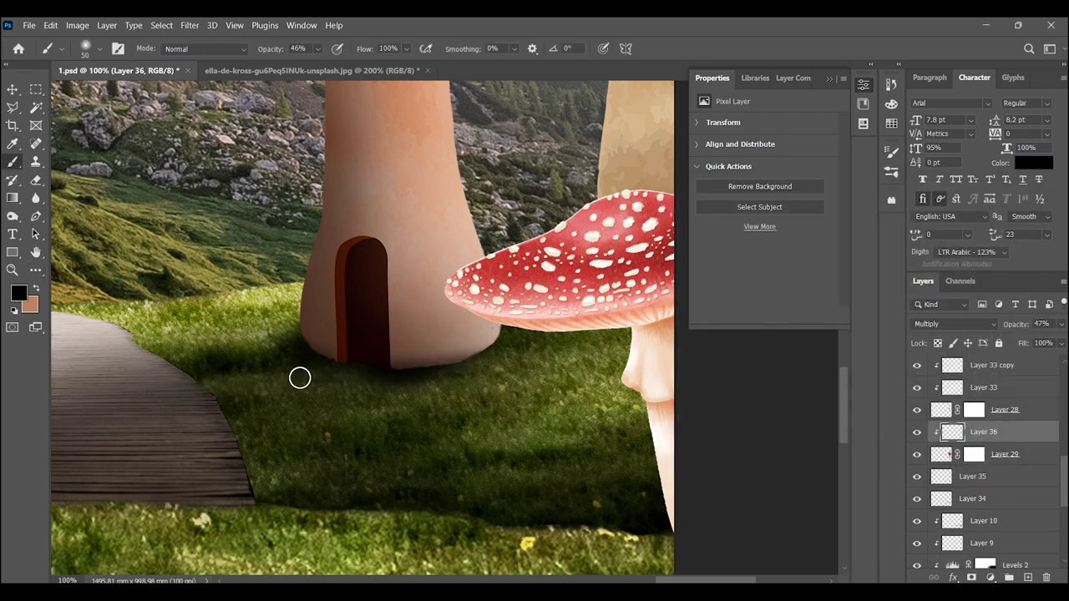
pyautogui.hotkey('ctrl', 'z')
pyautogui.hotkey('ctrl', 'z')
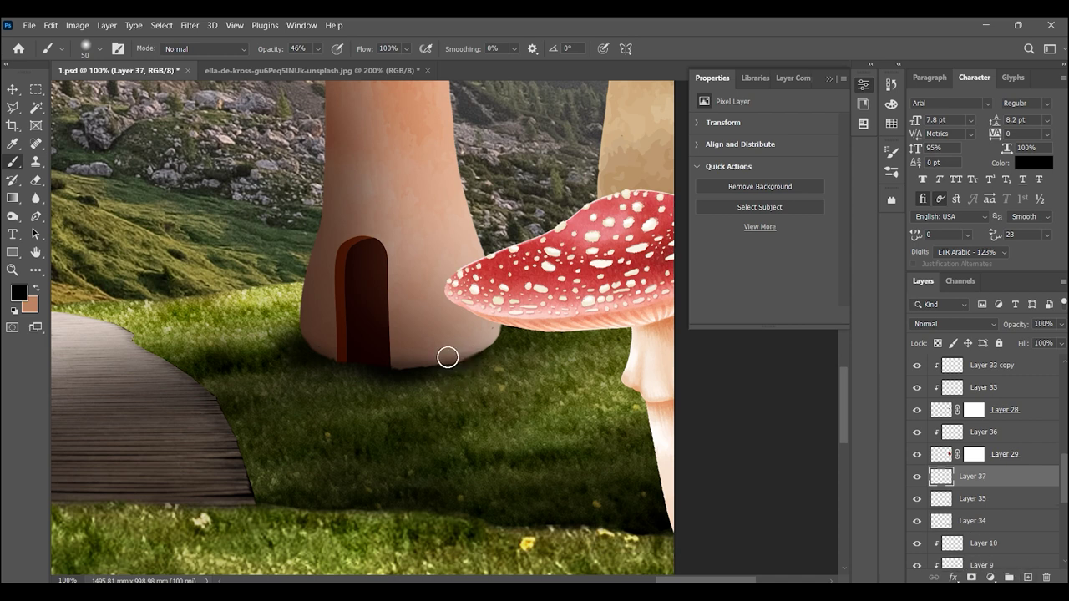
pyautogui.moveTo(448, 357); pyautogui.dragTo(401, 387)
# - Set the shadow layer to Multiply at 65% opacity and apply Box Blur
pyautogui.click(948, 325)
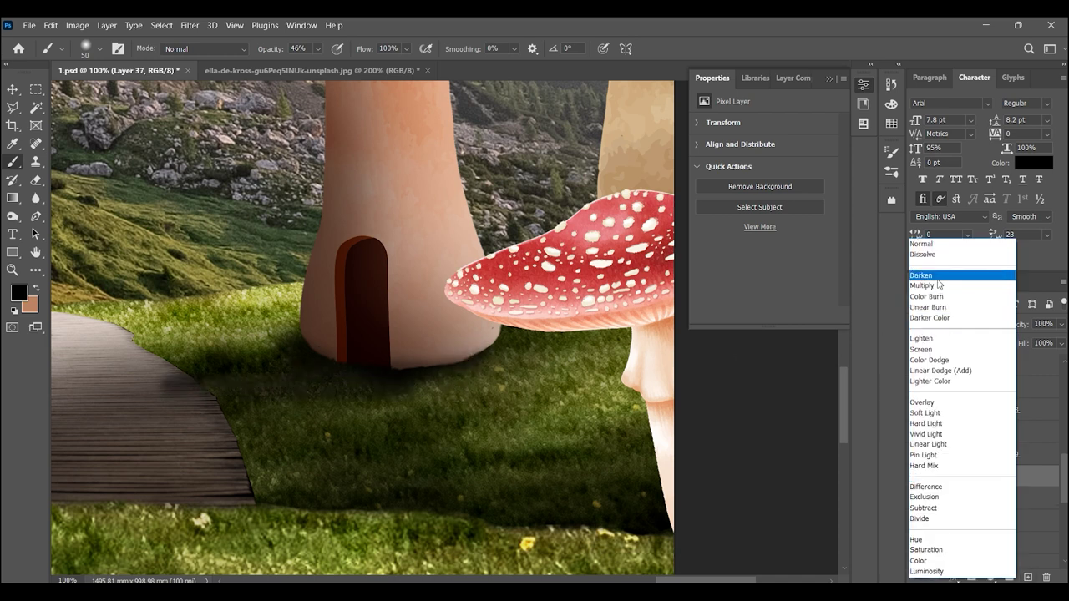
pyautogui.click(935, 279)
pyautogui.click(1060, 324)
pyautogui.moveTo(1053, 342); pyautogui.dragTo(1018, 343)
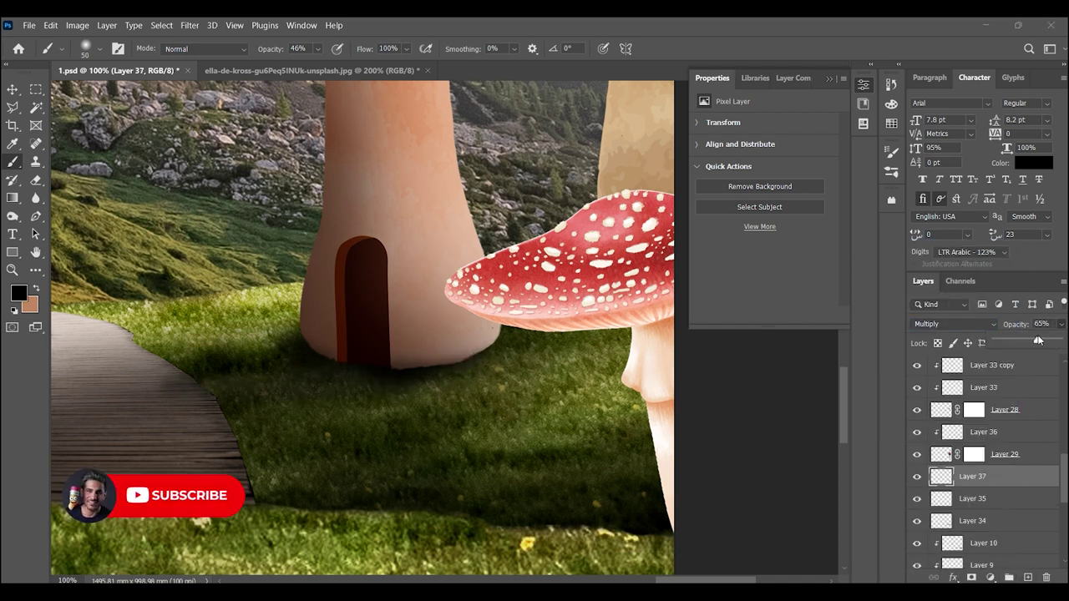
pyautogui.click(189, 25)
pyautogui.click(386, 231)
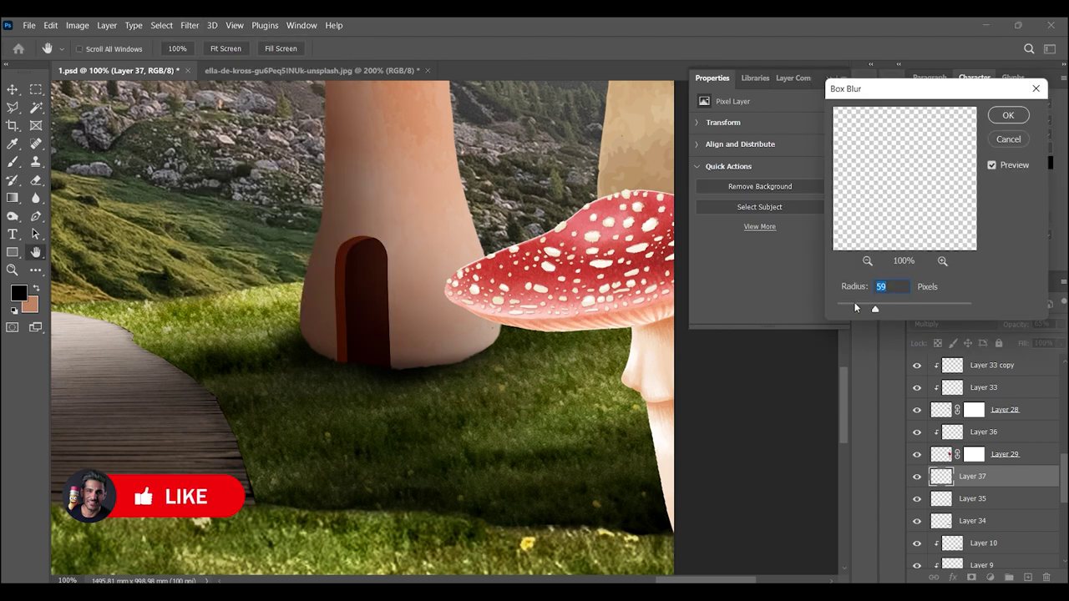
pyautogui.press('Return')
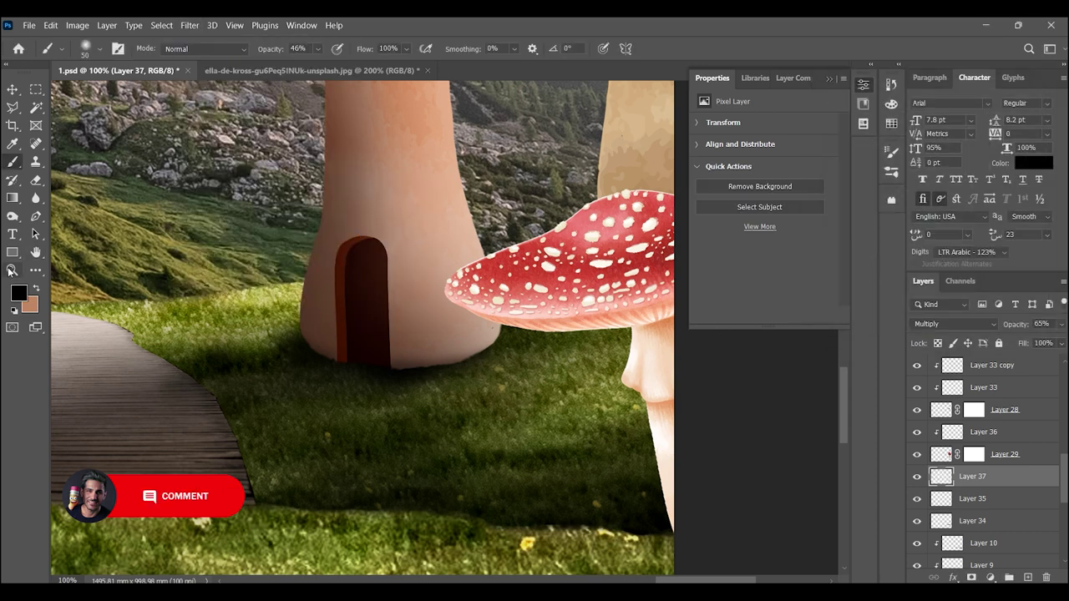
# - Undo an accidental layer merge and a trial shadow stroke made with a 200 brush
pyautogui.scroll(-4, 403, 285)
pyautogui.hotkey('ctrl', 'e')
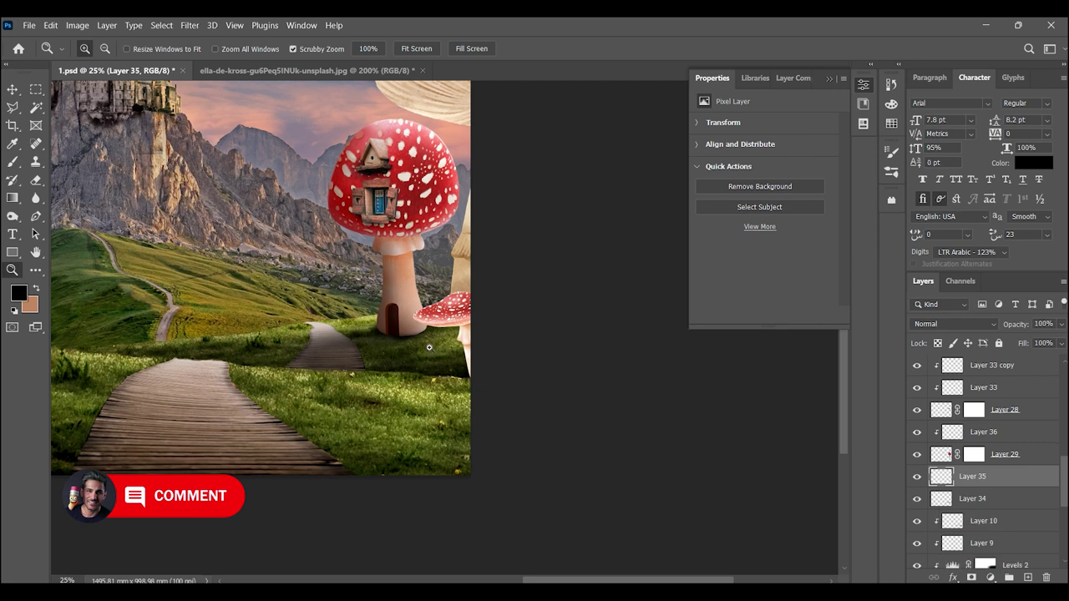
pyautogui.scroll(1, 403, 284)
pyautogui.press('i')
pyautogui.click(19, 292)
pyautogui.press('Escape')
pyautogui.press('z')
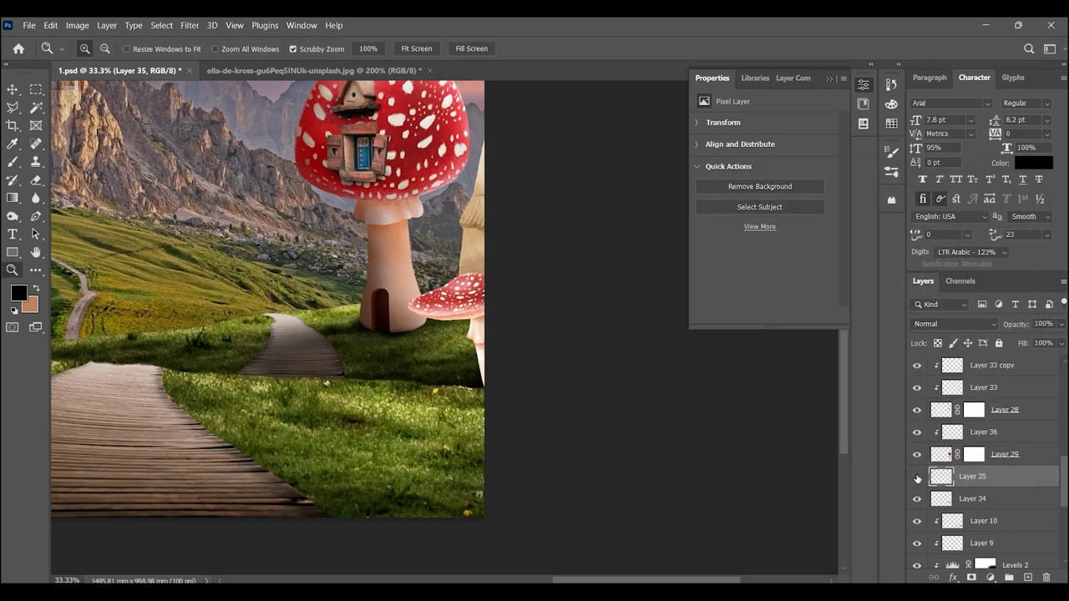
pyautogui.hotkey('ctrl', 'z')
pyautogui.press('b')
pyautogui.press(']')
pyautogui.press(']')
pyautogui.press(']')
pyautogui.moveTo(406, 329); pyautogui.dragTo(384, 360)
pyautogui.hotkey('ctrl', 'z')
# - Set Layer 37 to Multiply and preview, then dismiss, the Motion Blur settings
pyautogui.click(951, 324)
pyautogui.click(952, 290)
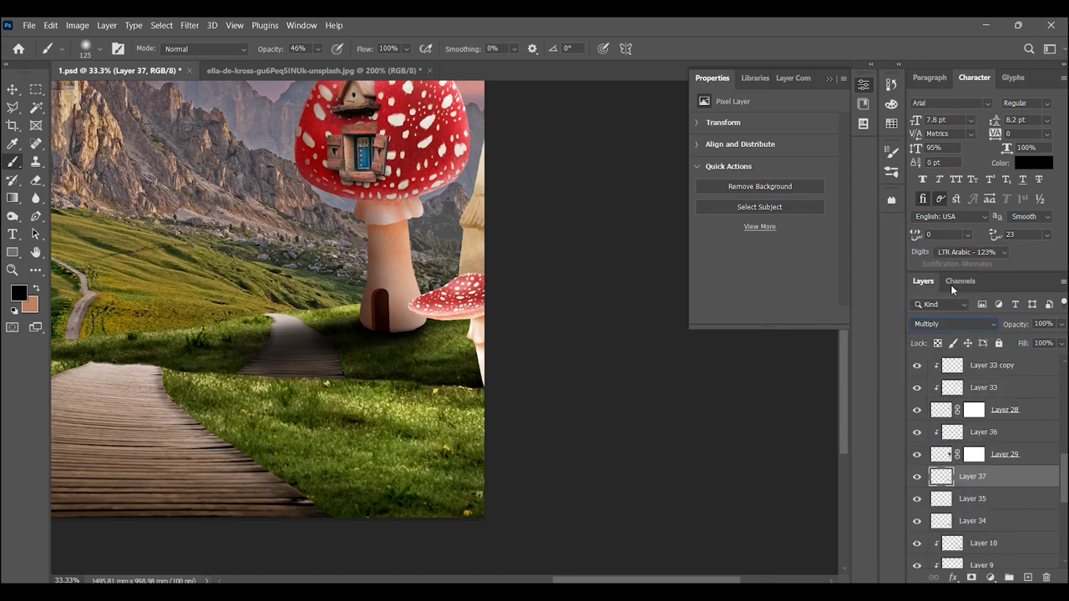
pyautogui.click(190, 25)
pyautogui.moveTo(198, 194)
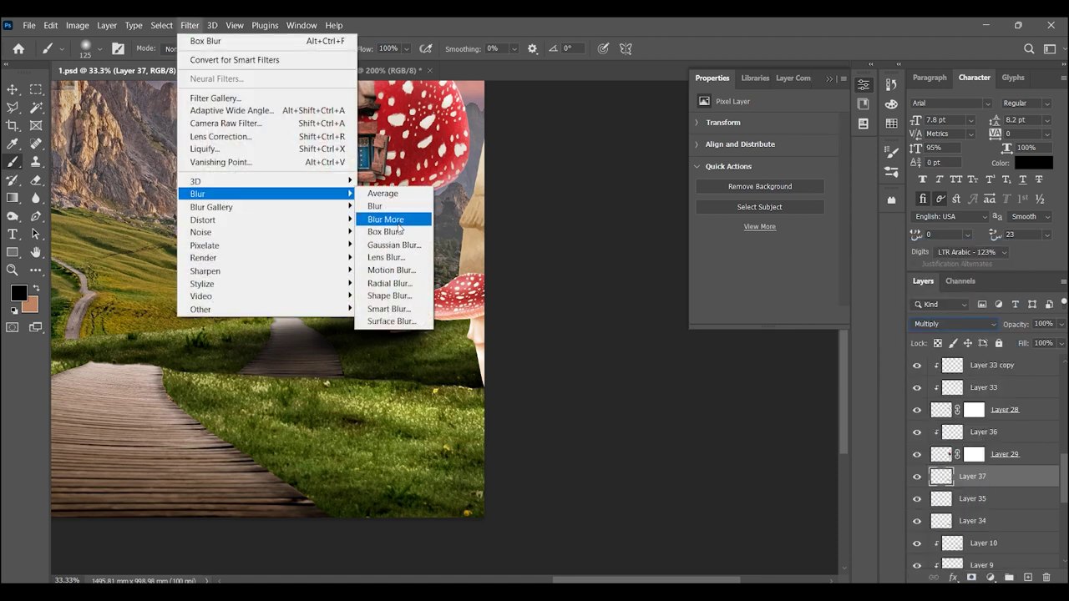
pyautogui.click(392, 272)
pyautogui.click(827, 136)
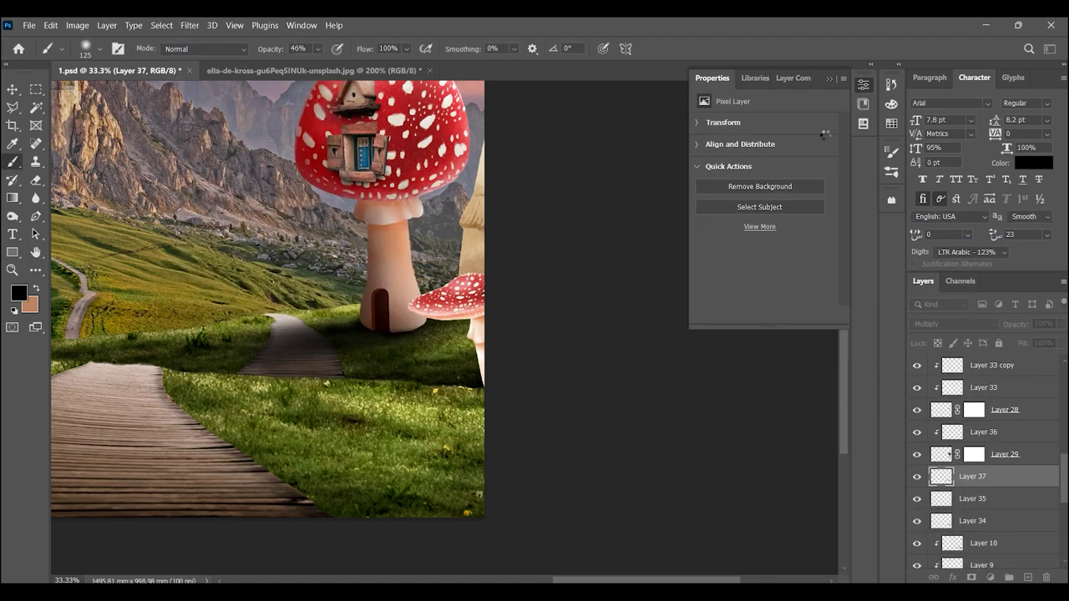
# - Add a layer mask to Layer 37 and draw a gradient fading out the shadow
pyautogui.click(972, 577)
pyautogui.press('g')
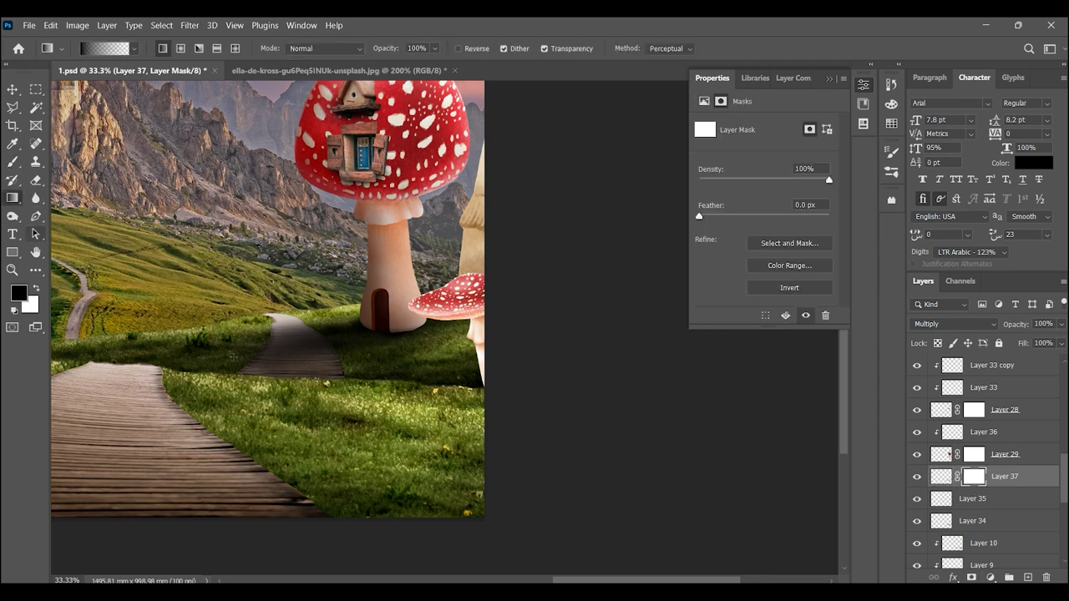
pyautogui.moveTo(204, 360); pyautogui.dragTo(372, 334)
pyautogui.hotkey('ctrl', 'z')
pyautogui.moveTo(204, 357); pyautogui.dragTo(383, 333)
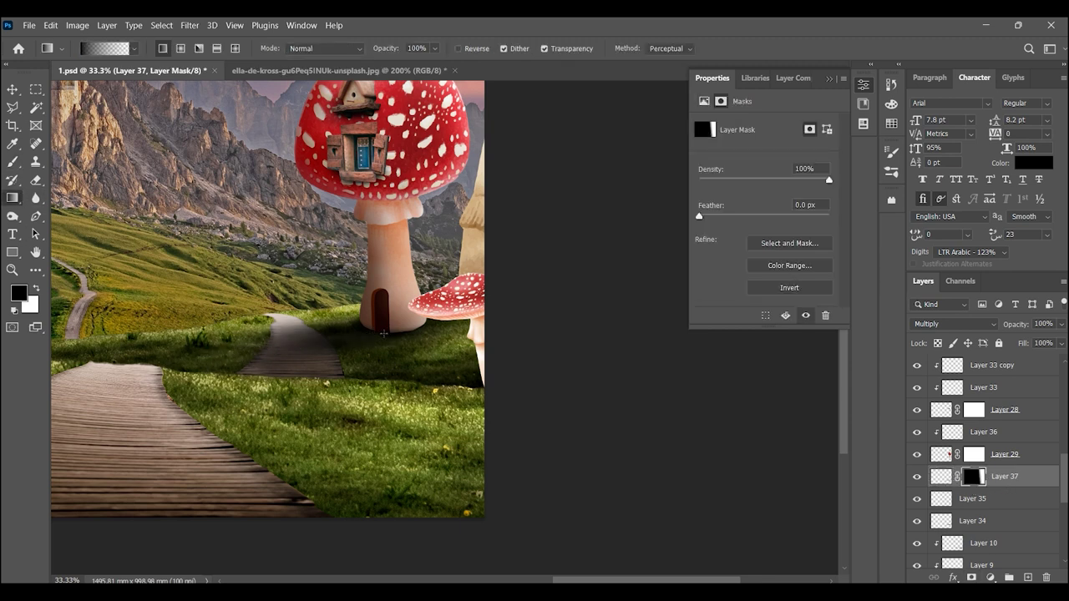
# - Merge the shadow work into Layer 38 and warp it to follow the path
pyautogui.click(1027, 578)
pyautogui.hotkey('ctrl', 'e')
pyautogui.hotkey('ctrl', 't')
pyautogui.rightClick(362, 334)
pyautogui.click(455, 149)
pyautogui.moveTo(484, 292); pyautogui.dragTo(444, 294)
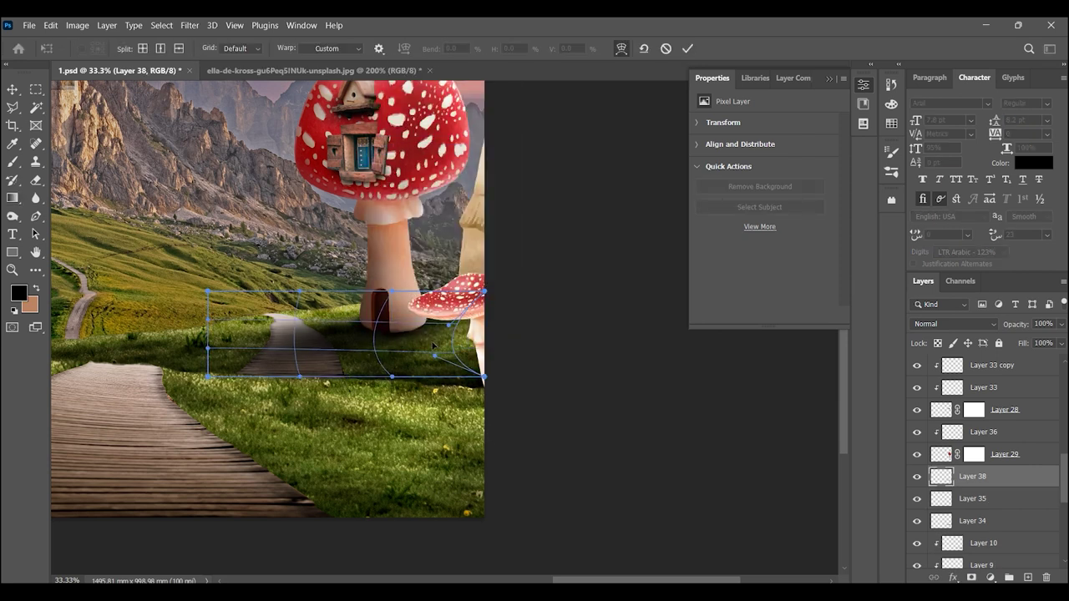
pyautogui.moveTo(224, 302); pyautogui.dragTo(227, 330)
pyautogui.moveTo(220, 378); pyautogui.dragTo(290, 333)
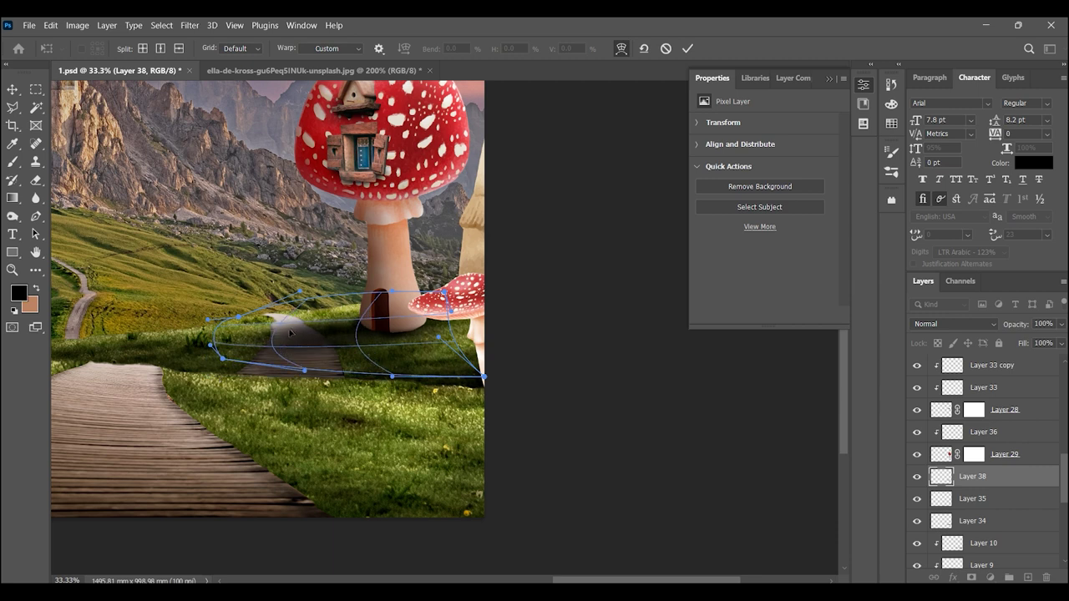
pyautogui.press('Return')
# - Add a mask to Layer 38 and paint out the top of the path
pyautogui.press('g')
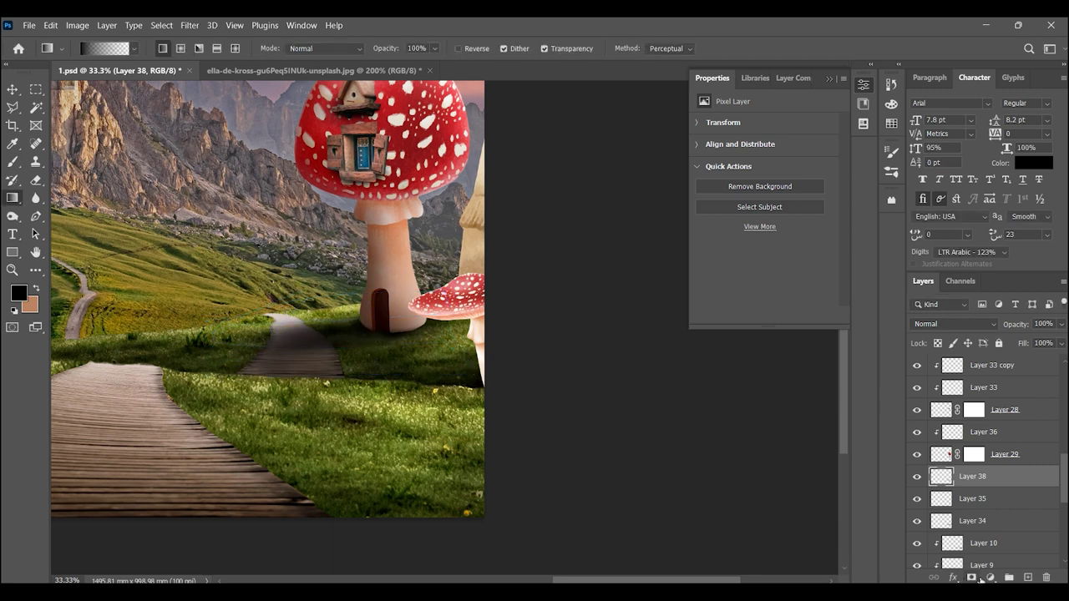
pyautogui.click(971, 577)
pyautogui.press('b')
pyautogui.click(284, 337)
pyautogui.press(']')
pyautogui.press(']')
pyautogui.press(']')
pyautogui.press('z')
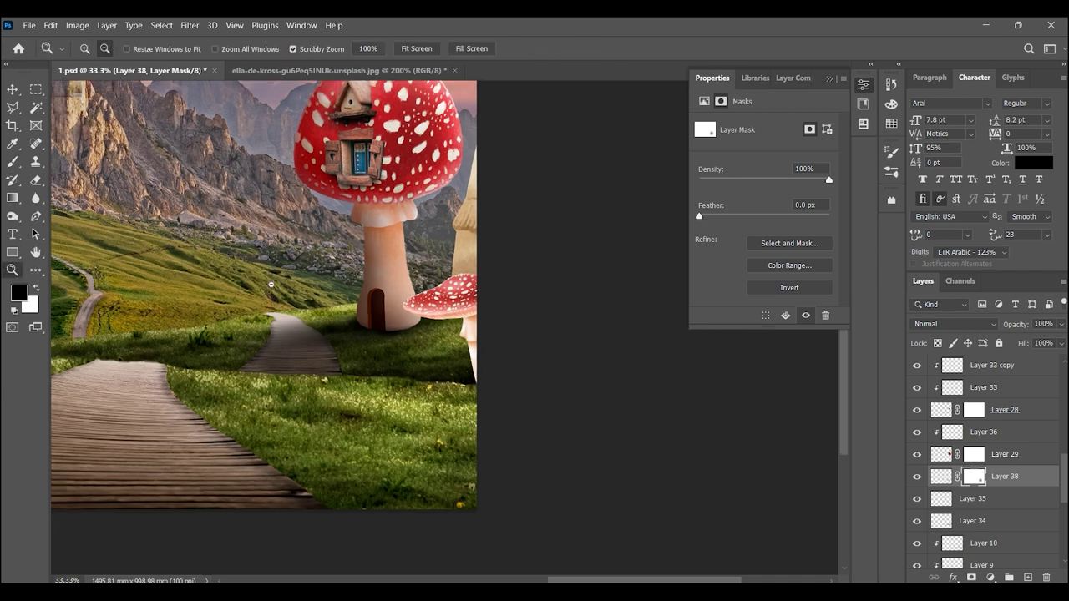
pyautogui.scroll(-3, 327, 304)
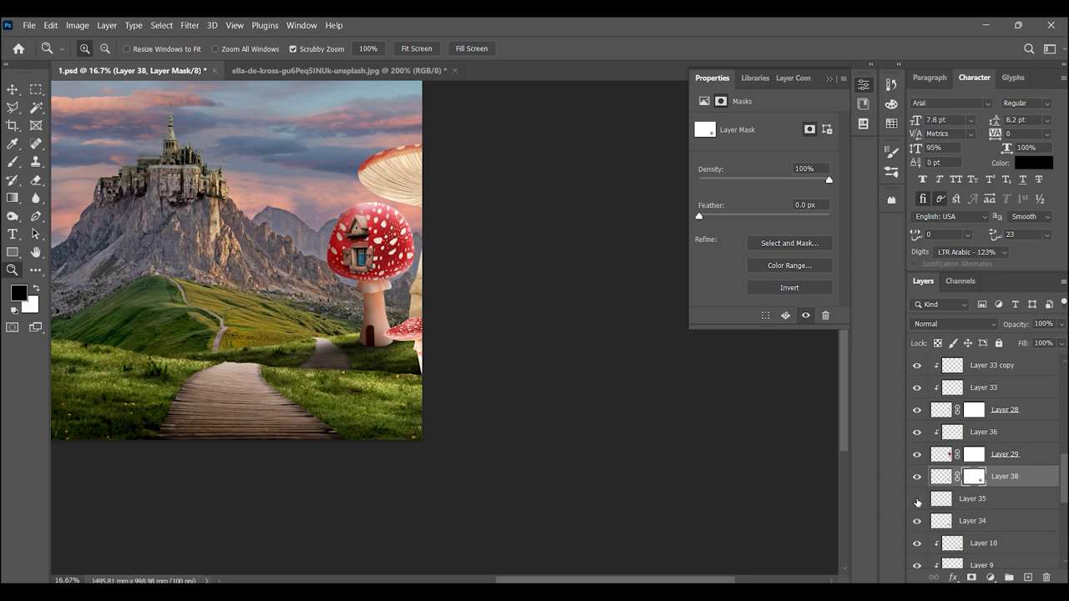
# - Compare Layer 34 on and off, then lower its opacity to 39%
pyautogui.click(917, 520)
pyautogui.click(968, 521)
pyautogui.moveTo(1060, 324); pyautogui.dragTo(1014, 342)
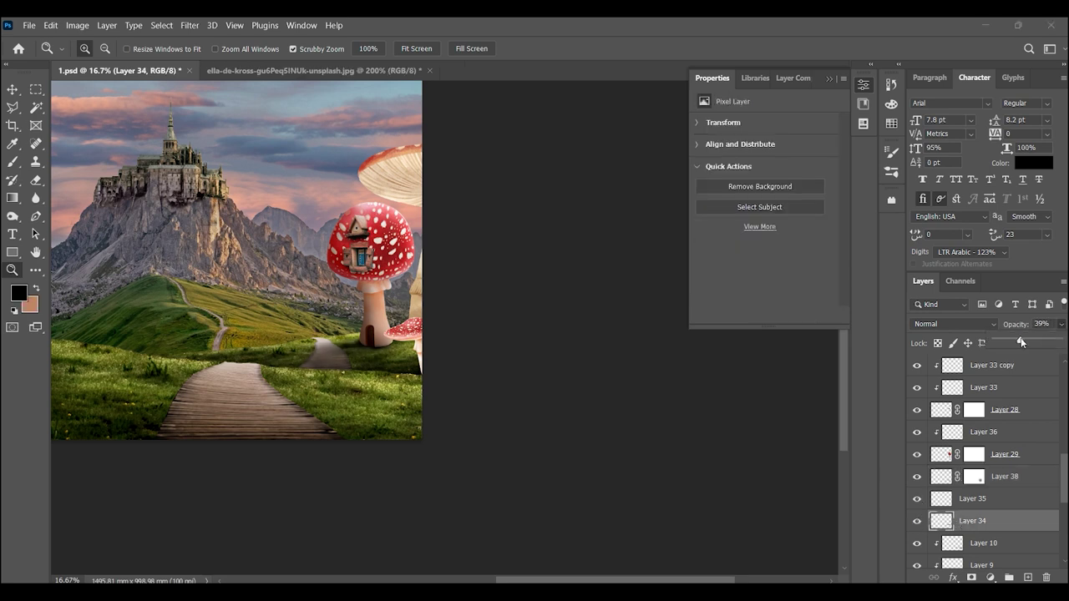
pyautogui.keyDown('ctrl'); pyautogui.click(412, 330); pyautogui.keyUp('ctrl')
pyautogui.hotkey('ctrl', 'l')
# - Darken Layer 26's midtones with Levels and pick a peach paint colour
pyautogui.moveTo(680, 212)
pyautogui.mouseDown()
pyautogui.moveTo(719, 206)
pyautogui.moveTo(699, 209)
pyautogui.mouseUp()
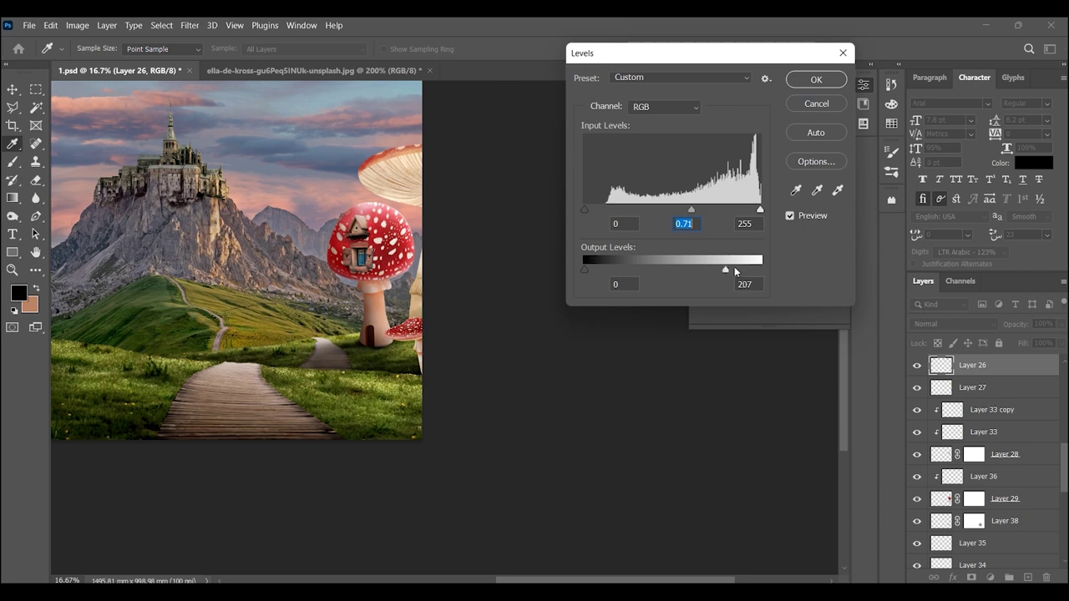
pyautogui.click(816, 79)
pyautogui.press('z')
pyautogui.click(12, 161)
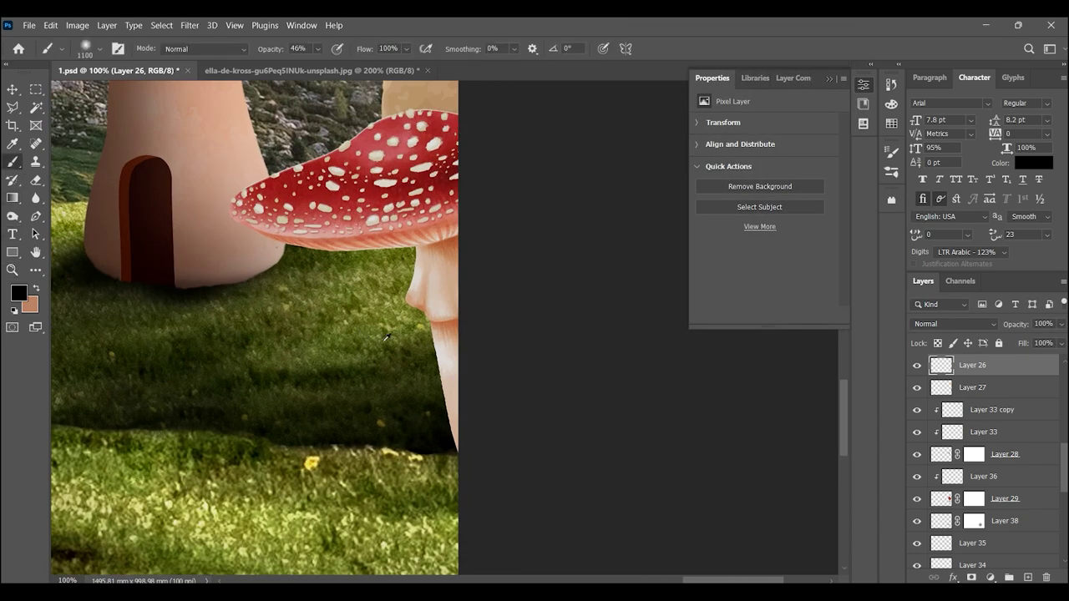
pyautogui.keyDown('alt'); pyautogui.click(201, 218); pyautogui.keyUp('alt')
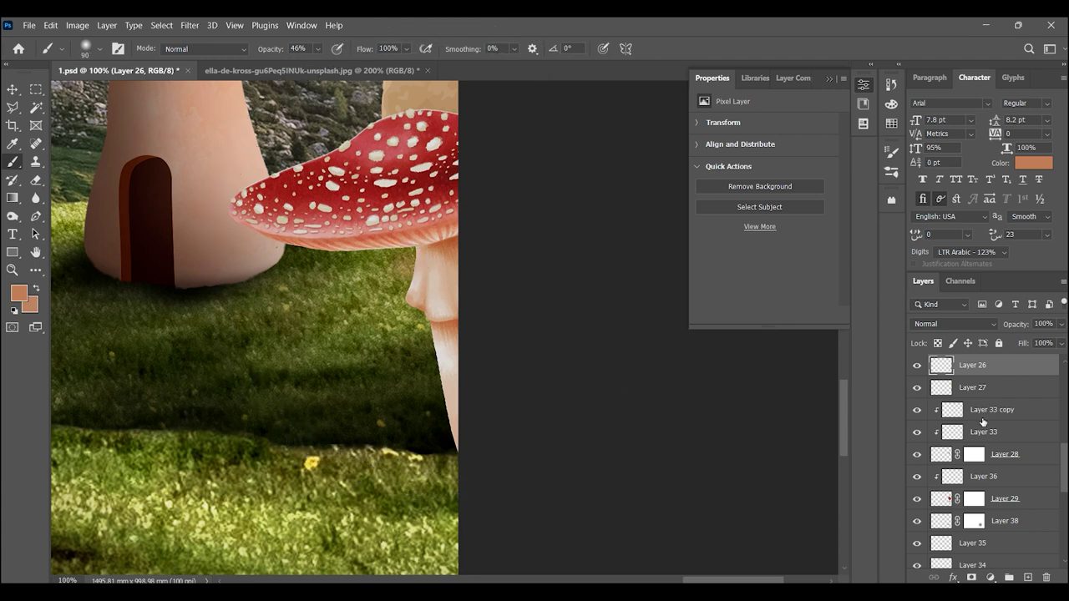
# - Add a new Multiply layer clipped to Layer 26, with black as the paint colour
pyautogui.click(1026, 577)
pyautogui.hotkey('ctrl', 'alt', 'g')
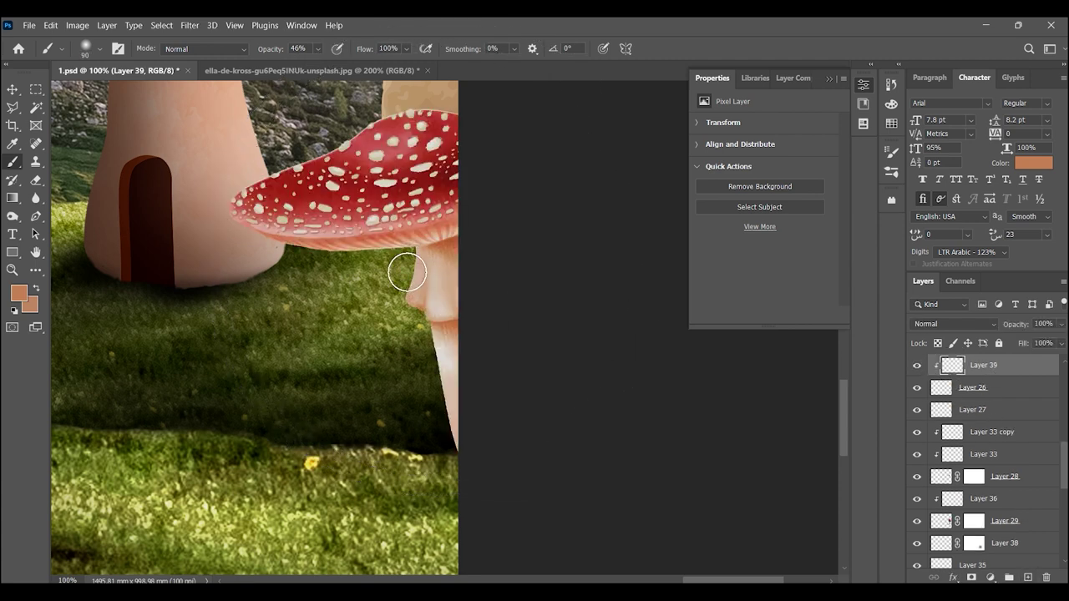
pyautogui.click(953, 324)
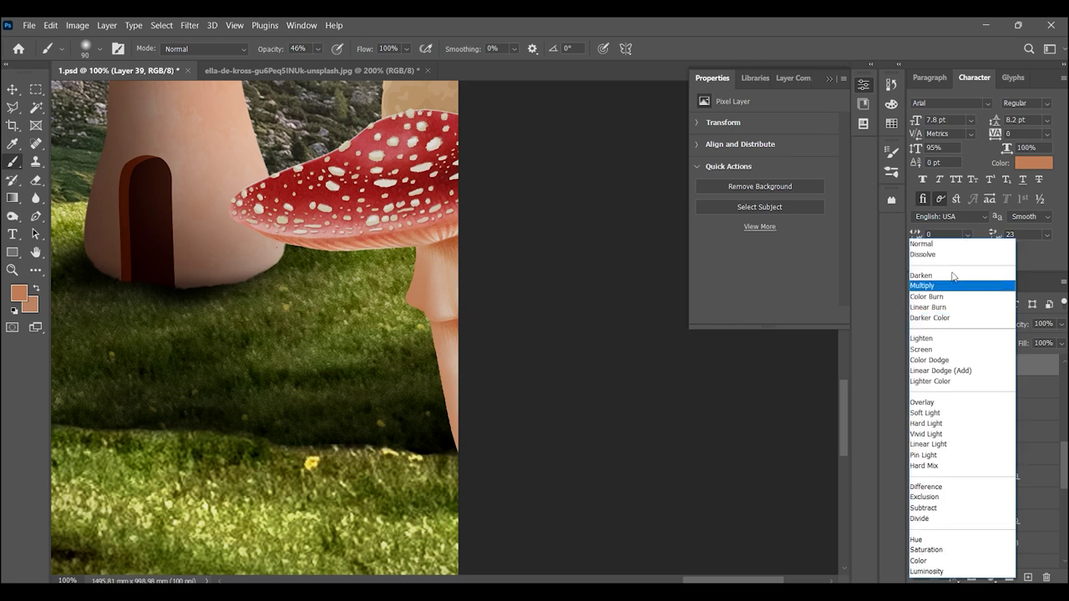
pyautogui.click(952, 280)
pyautogui.keyDown('alt'); pyautogui.click(451, 382); pyautogui.keyUp('alt')
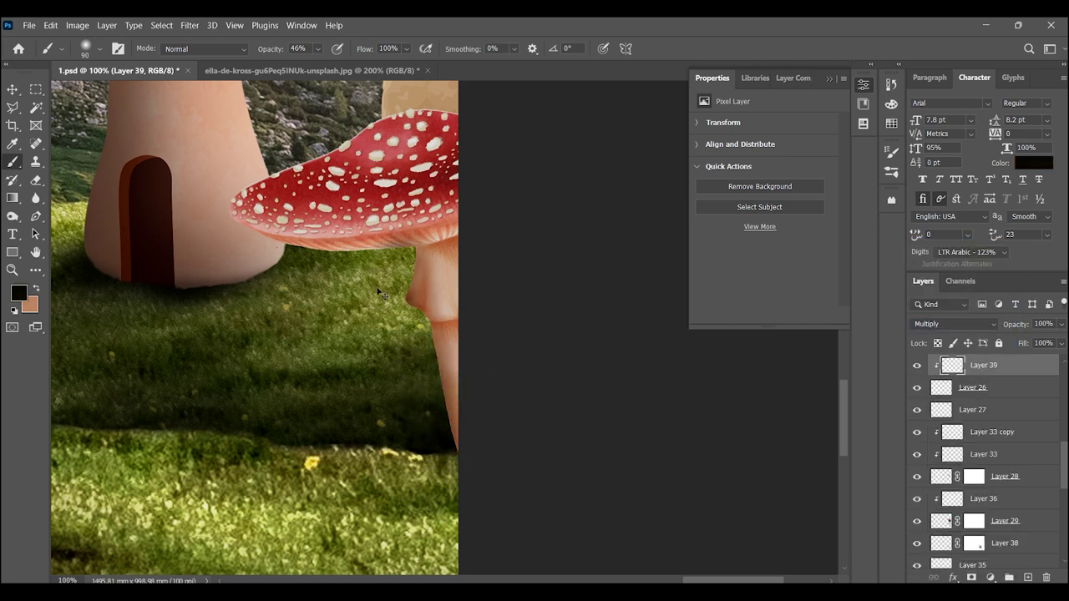
pyautogui.press('z')
pyautogui.moveTo(398, 281)
pyautogui.mouseDown()
pyautogui.moveTo(354, 301)
pyautogui.moveTo(477, 278)
pyautogui.mouseUp()
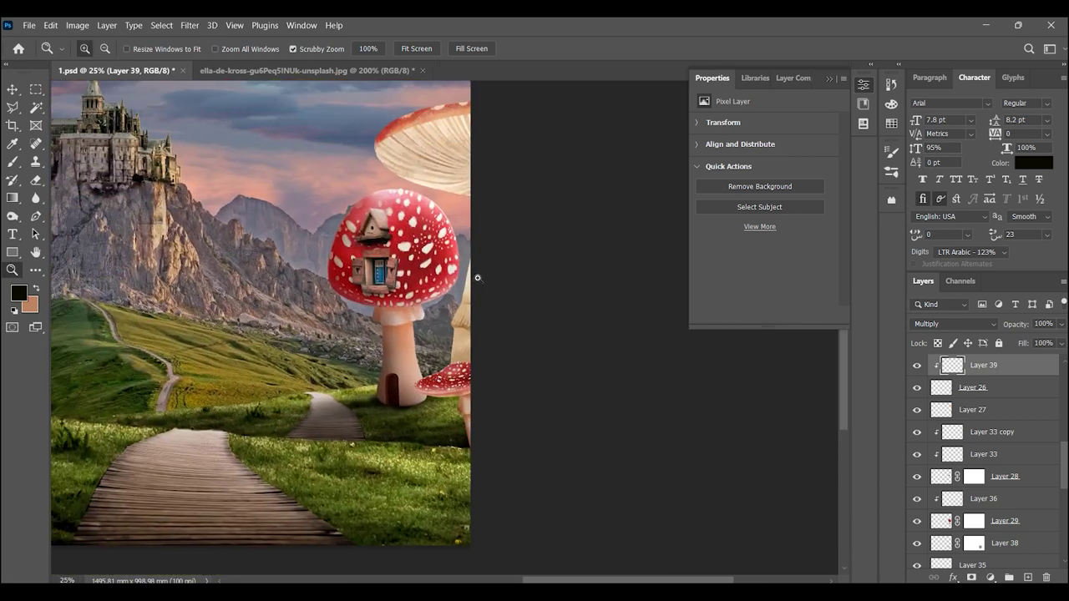
# - Darken Layer 27 with Levels: midtone 0.79, output white 224
pyautogui.keyDown('ctrl'); pyautogui.click(449, 170); pyautogui.keyUp('ctrl')
pyautogui.hotkey('ctrl', 'l')
pyautogui.moveTo(672, 209); pyautogui.dragTo(697, 209)
pyautogui.moveTo(760, 270); pyautogui.dragTo(724, 272)
pyautogui.moveTo(697, 209); pyautogui.dragTo(689, 209)
pyautogui.moveTo(759, 210); pyautogui.dragTo(755, 210)
# - Confirm the Levels change and shift Layer 27's hue to -16
pyautogui.click(816, 79)
pyautogui.press('z')
pyautogui.keyDown('alt'); pyautogui.click(474, 303); pyautogui.keyUp('alt')
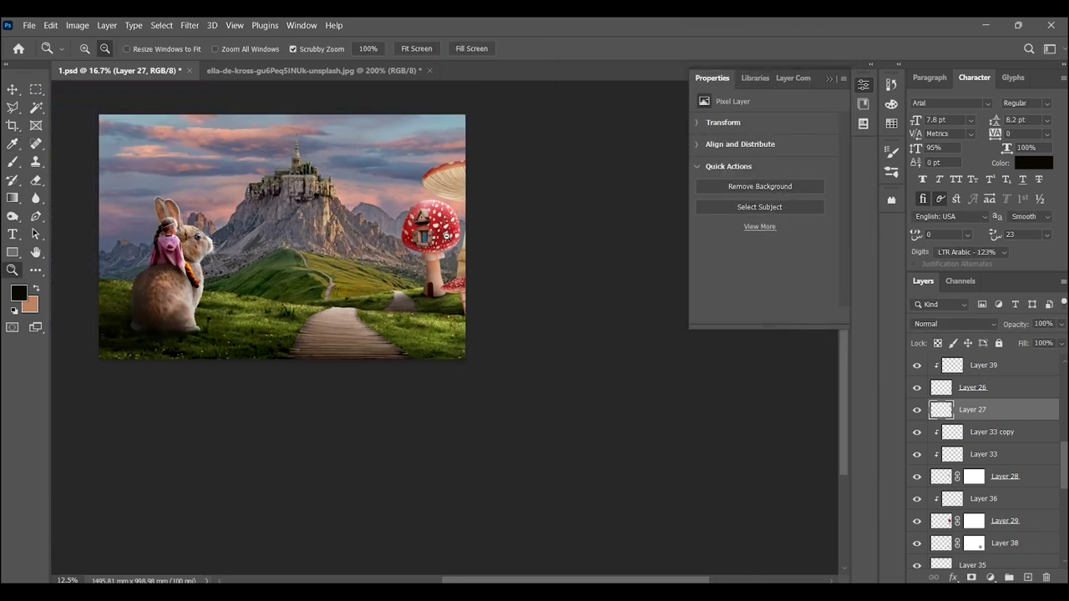
pyautogui.hotkey('ctrl', 'u')
pyautogui.moveTo(855, 168); pyautogui.dragTo(846, 168)
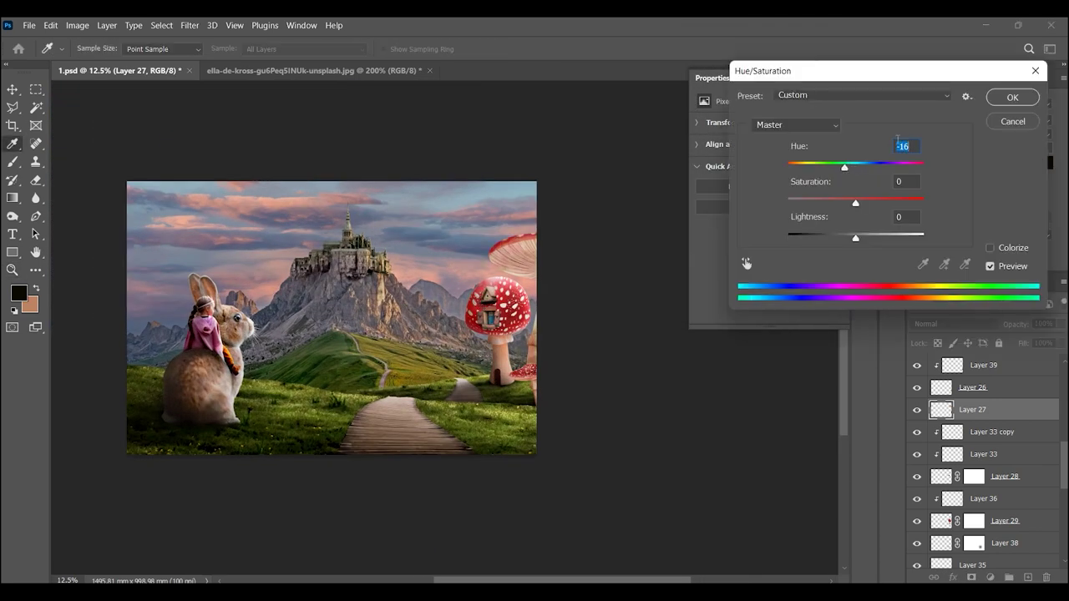
pyautogui.click(1012, 97)
# - Add new Layer 40 clipped to Layer 27 and load a dark brown 900 brush
pyautogui.moveTo(519, 349)
pyautogui.mouseDown()
pyautogui.moveTo(541, 376)
pyautogui.moveTo(428, 363)
pyautogui.mouseUp()
pyautogui.hotkey('ctrl', 'alt', 'shift', 'n')
pyautogui.hotkey('ctrl', 'alt', 'g')
pyautogui.press('b')
pyautogui.keyDown('alt'); pyautogui.click(346, 405); pyautogui.keyUp('alt')
pyautogui.press(']')
pyautogui.press(']')
pyautogui.press(']')
pyautogui.scroll(3, 477, 212)
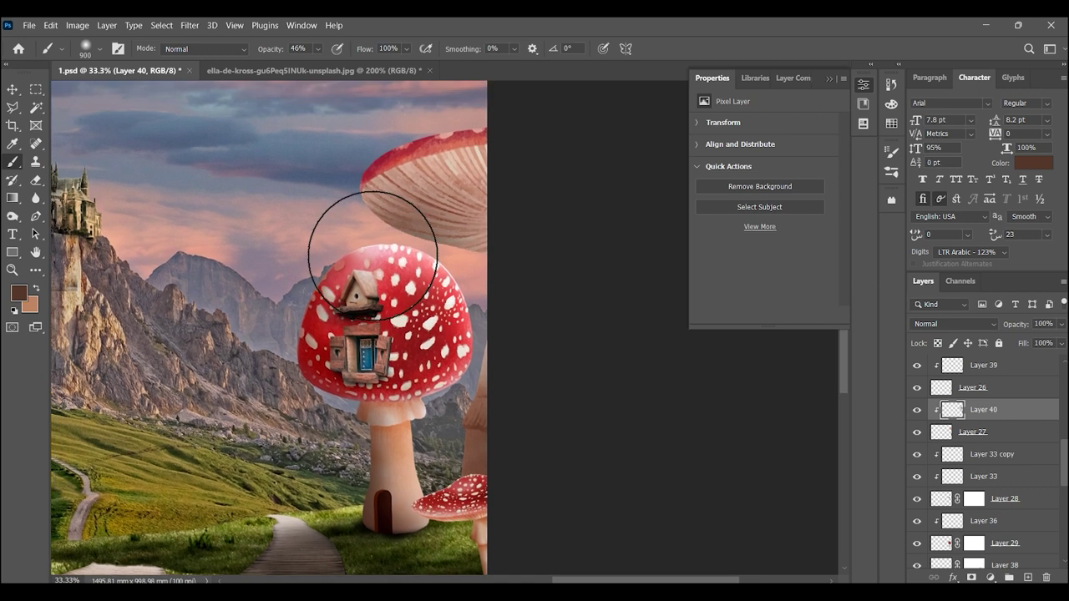
# - Set Layer 40 to Multiply at 74% opacity over the mushroom house
pyautogui.click(952, 324)
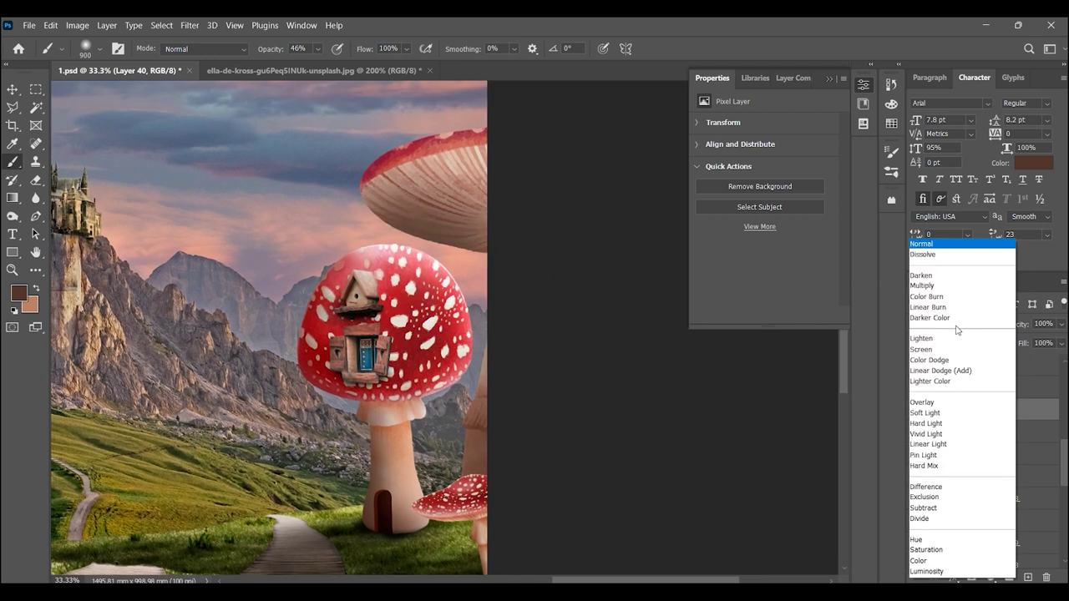
pyautogui.click(937, 286)
pyautogui.moveTo(1045, 334); pyautogui.dragTo(1042, 345)
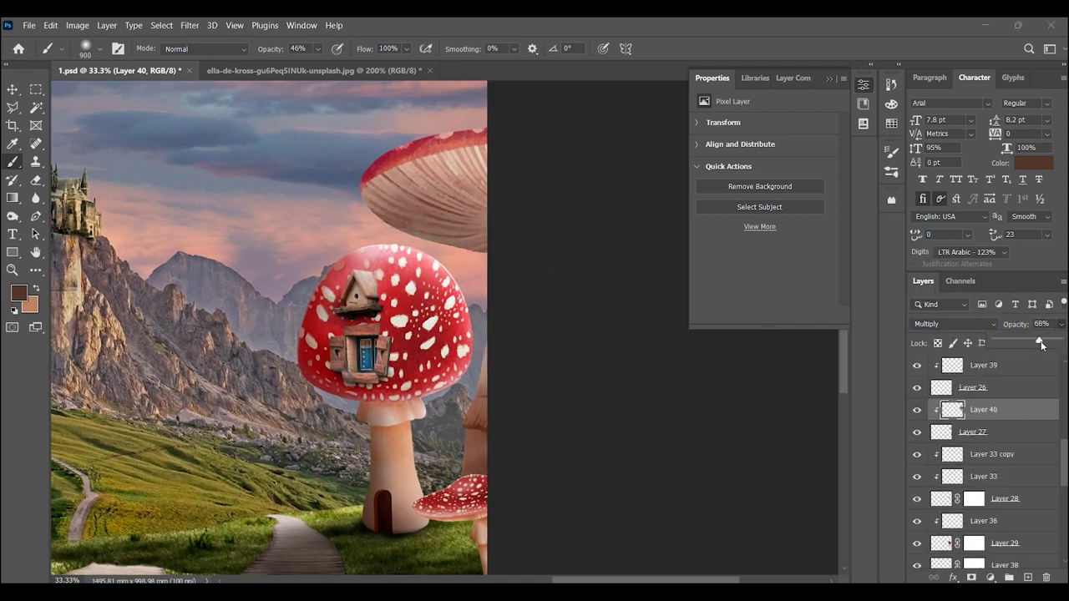
pyautogui.press('z')
pyautogui.keyDown('alt'); pyautogui.click(409, 284); pyautogui.keyUp('alt')
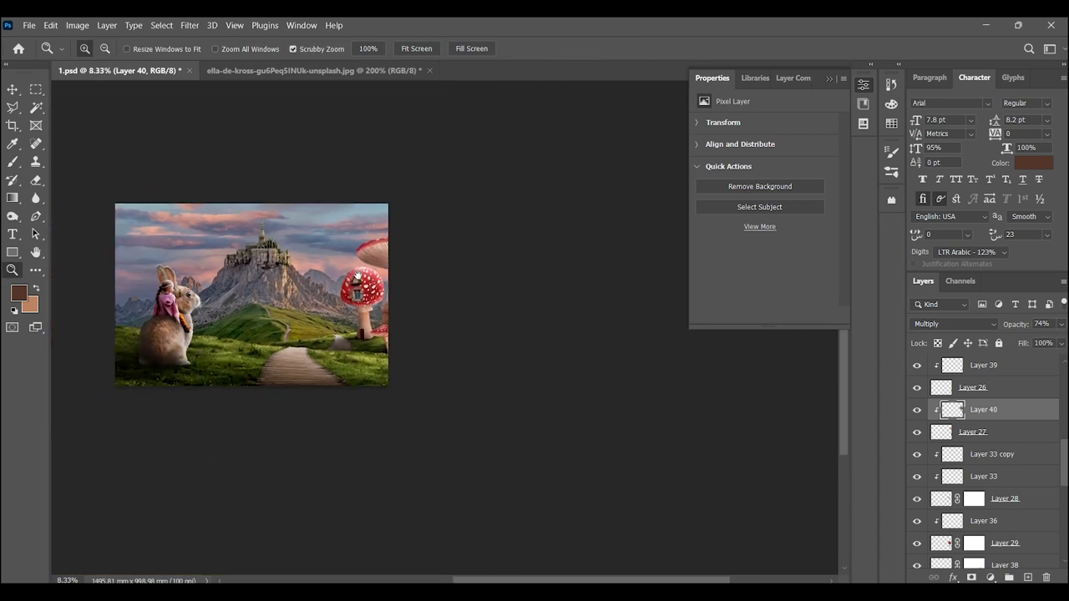
pyautogui.click(409, 288)
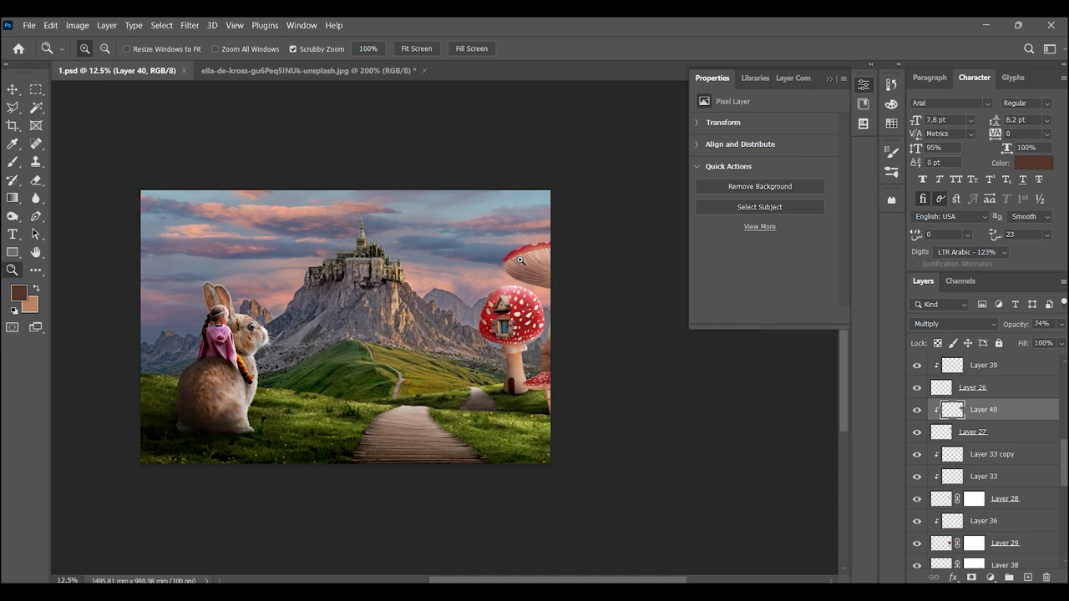
pyautogui.moveTo(519, 260); pyautogui.dragTo(708, 290)
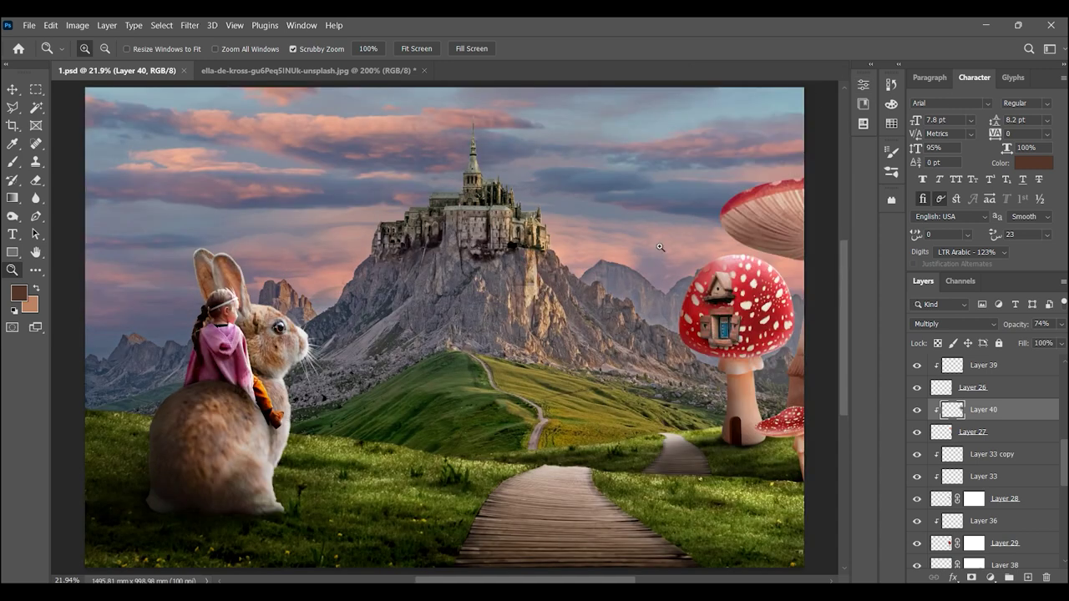
# - Paint brown shading down the mushroom stem with a size-50 brush on Layer 41
pyautogui.moveTo(775, 300)
pyautogui.mouseDown()
pyautogui.moveTo(696, 353)
pyautogui.moveTo(691, 334)
pyautogui.mouseUp()
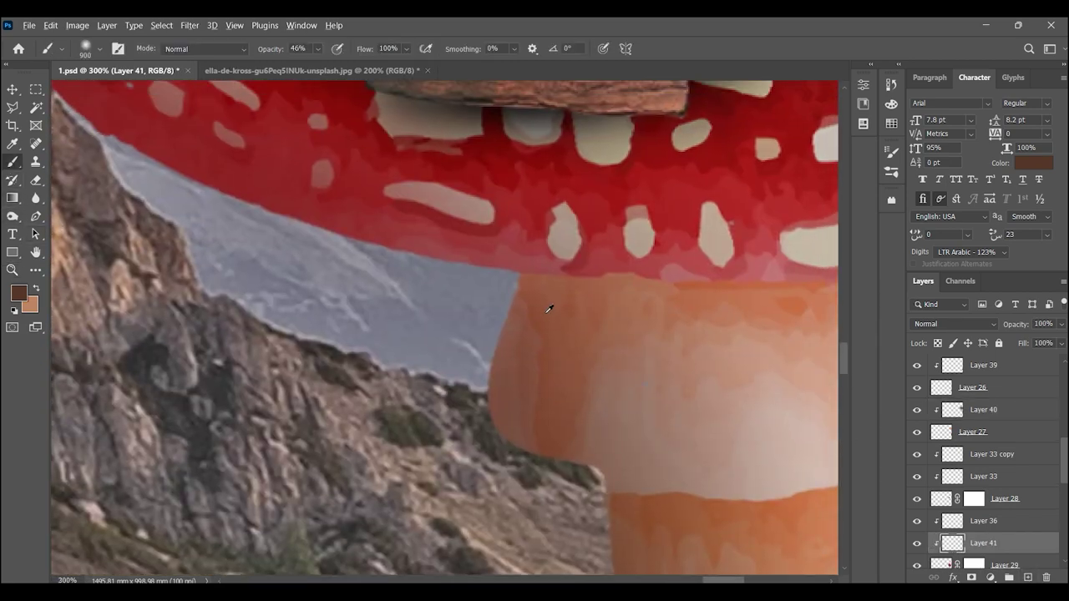
pyautogui.click(993, 212)
pyautogui.press('b')
pyautogui.press('[')
pyautogui.press('[')
pyautogui.press('[')
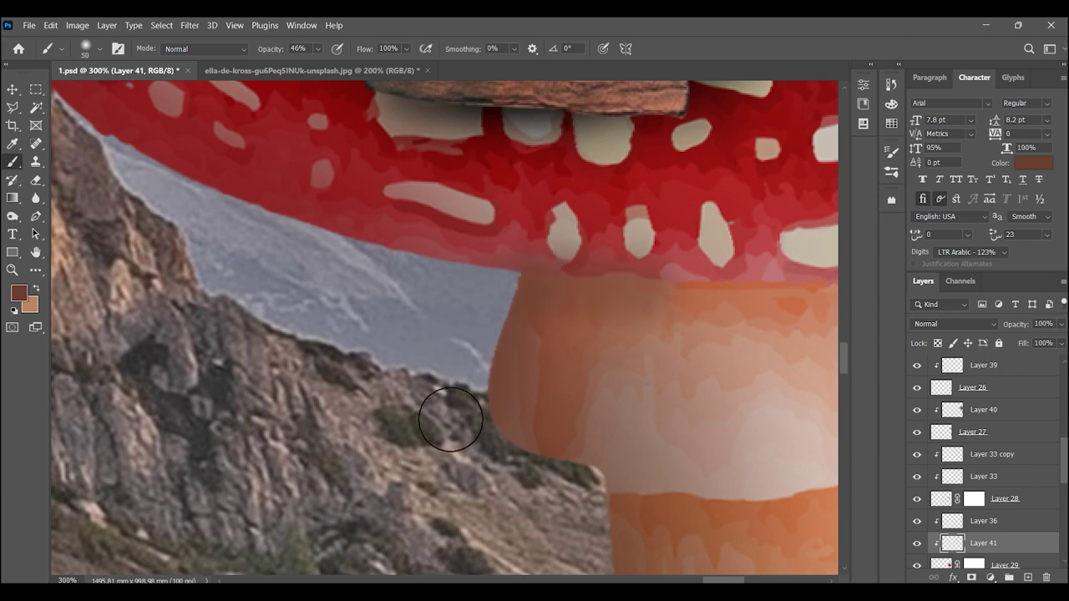
pyautogui.moveTo(450, 420); pyautogui.dragTo(437, 222)
pyautogui.moveTo(410, 412); pyautogui.dragTo(402, 218)
# - Set Layer 41 to Multiply at 51% opacity
pyautogui.click(935, 321)
pyautogui.click(921, 281)
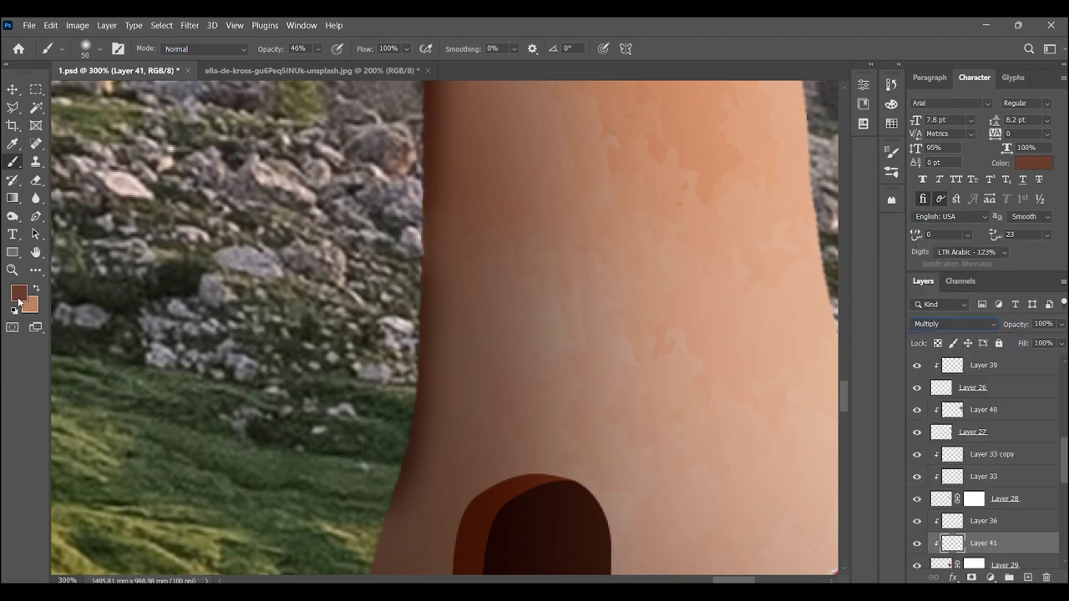
pyautogui.press('z')
pyautogui.keyDown('alt'); pyautogui.click(446, 240); pyautogui.keyUp('alt')
pyautogui.click(1061, 324)
pyautogui.moveTo(1059, 341); pyautogui.dragTo(1025, 341)
pyautogui.scroll(-4, 566, 331)
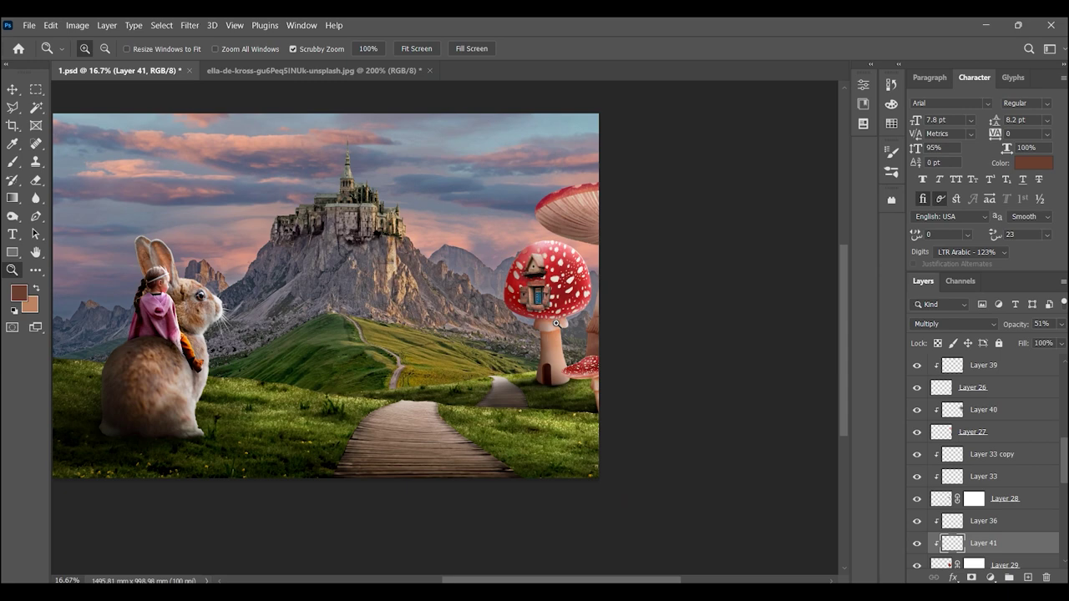
pyautogui.scroll(3, 556, 323)
# - Darken the underside of the mushroom cap with a 300 brush and zoom out
pyautogui.press('b')
pyautogui.press(']')
pyautogui.press(']')
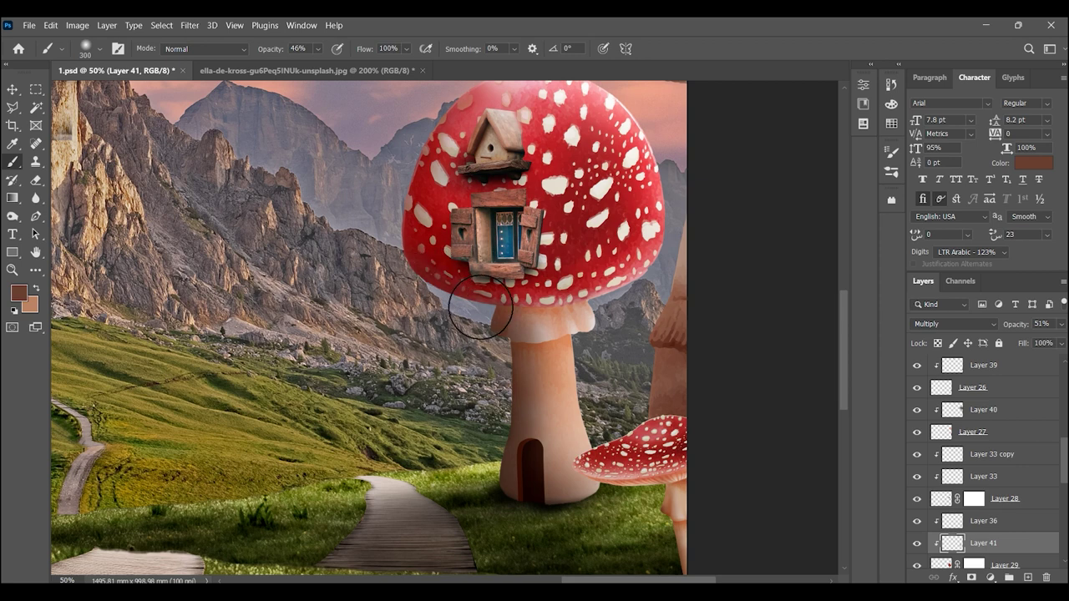
pyautogui.moveTo(480, 306); pyautogui.dragTo(441, 298)
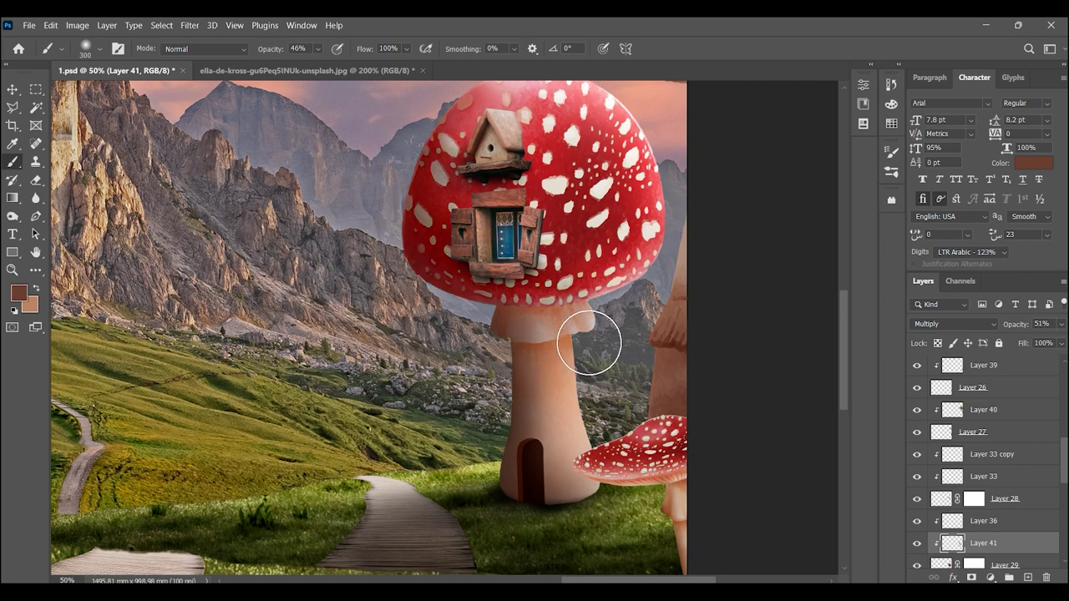
pyautogui.press('z')
pyautogui.keyDown('alt'); pyautogui.click(587, 342); pyautogui.keyUp('alt')
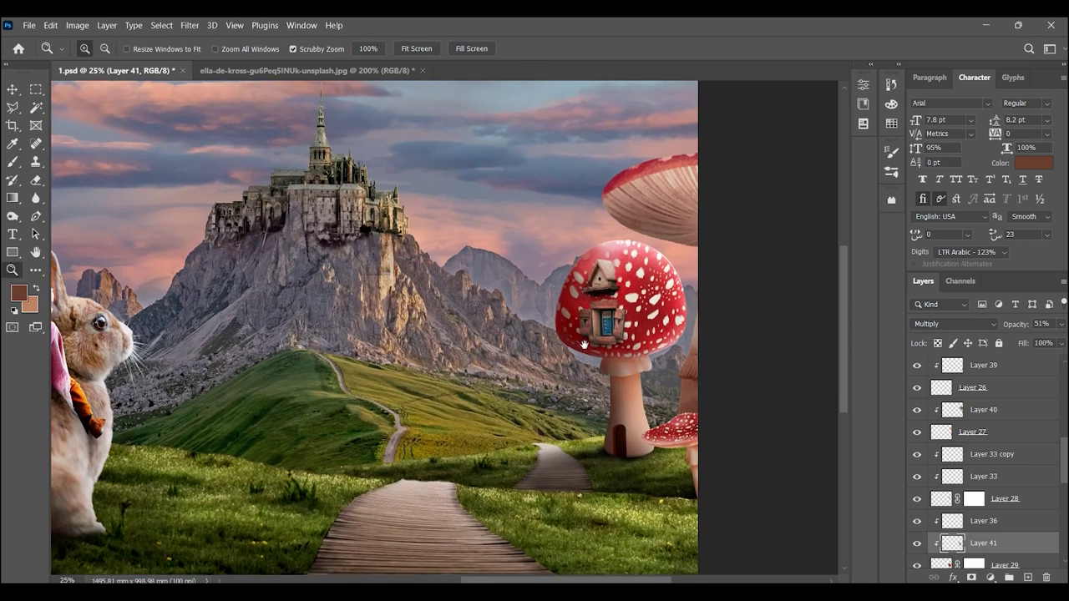
pyautogui.keyDown('alt'); pyautogui.click(584, 344); pyautogui.keyUp('alt')
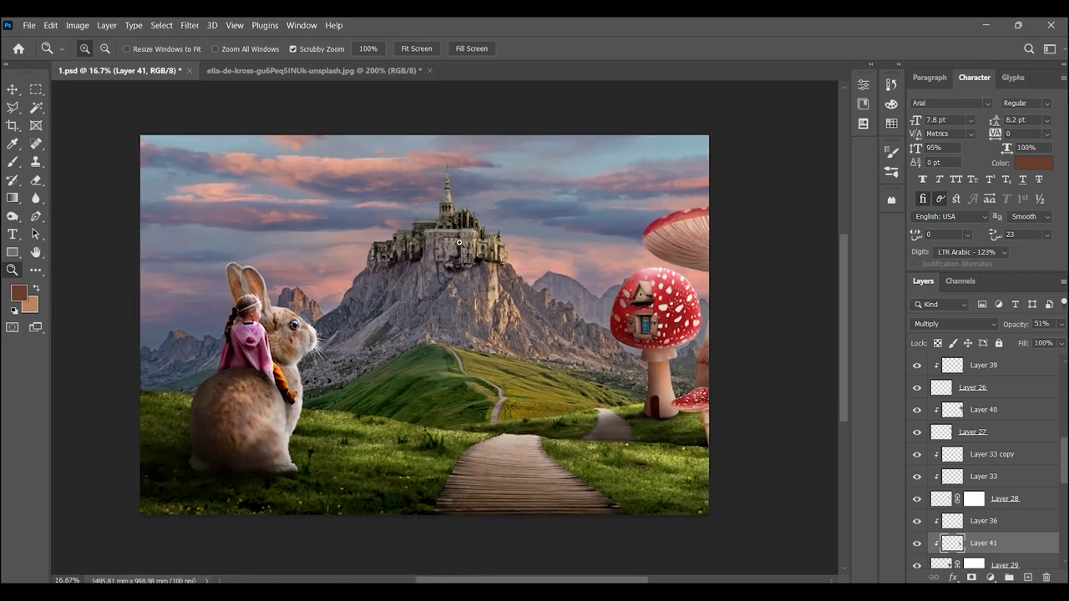
pyautogui.click(554, 326)
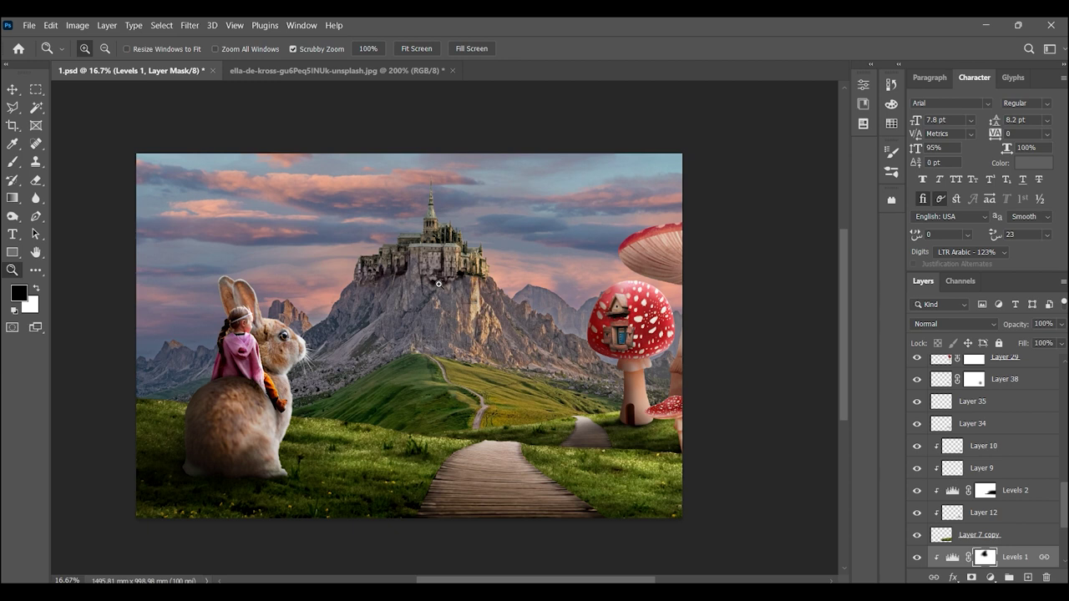
# - Close the ella-de-kross image without saving and drag the pngwing tree into the composite
pyautogui.keyDown('alt'); pyautogui.click(438, 284); pyautogui.keyUp('alt')
pyautogui.click(401, 71)
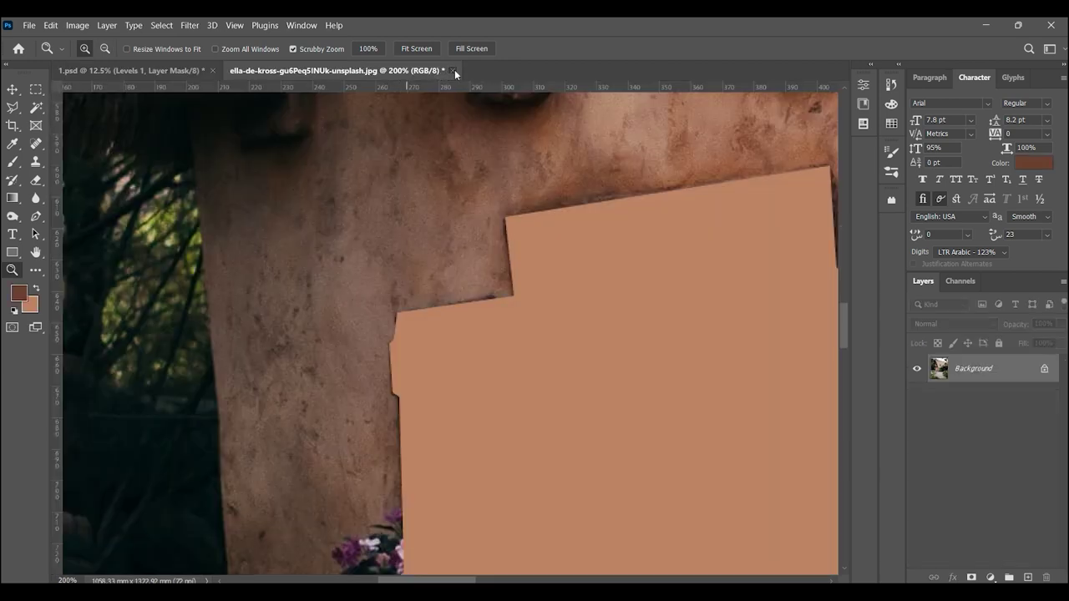
pyautogui.click(454, 70)
pyautogui.click(554, 241)
pyautogui.click(29, 25)
pyautogui.click(50, 47)
pyautogui.doubleClick(766, 148)
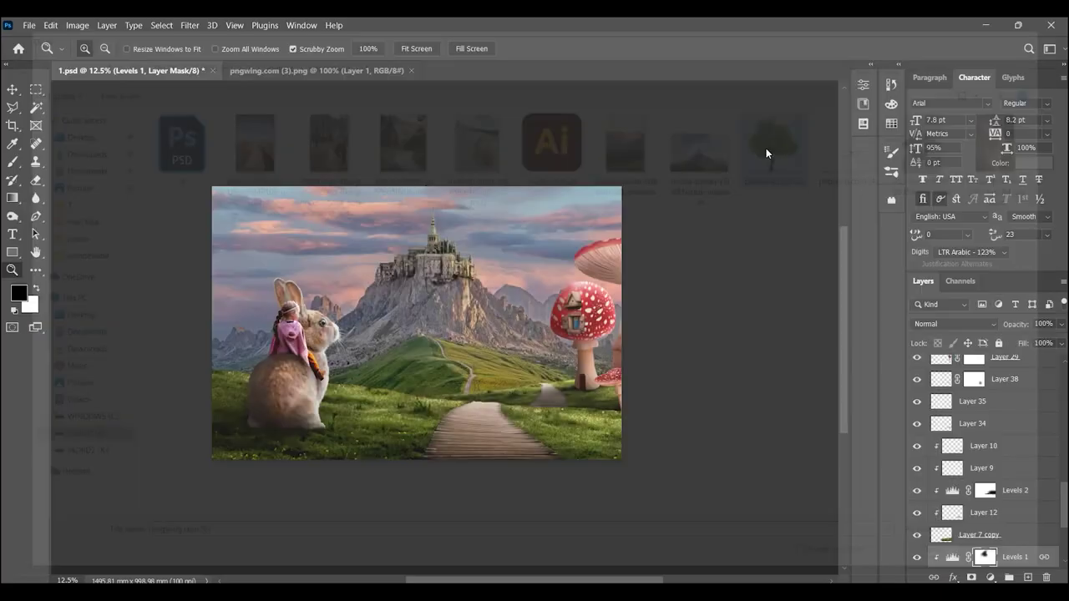
pyautogui.moveTo(442, 310)
pyautogui.mouseDown()
pyautogui.moveTo(593, 265)
pyautogui.moveTo(790, 470)
pyautogui.mouseUp()
# - Enlarge the tree to about 145%, tilt it -10° and place it at the right edge
pyautogui.hotkey('ctrl', 't')
pyautogui.moveTo(735, 384)
pyautogui.mouseDown()
pyautogui.moveTo(761, 213)
pyautogui.moveTo(757, 251)
pyautogui.mouseUp()
pyautogui.press('Return')
pyautogui.press('z')
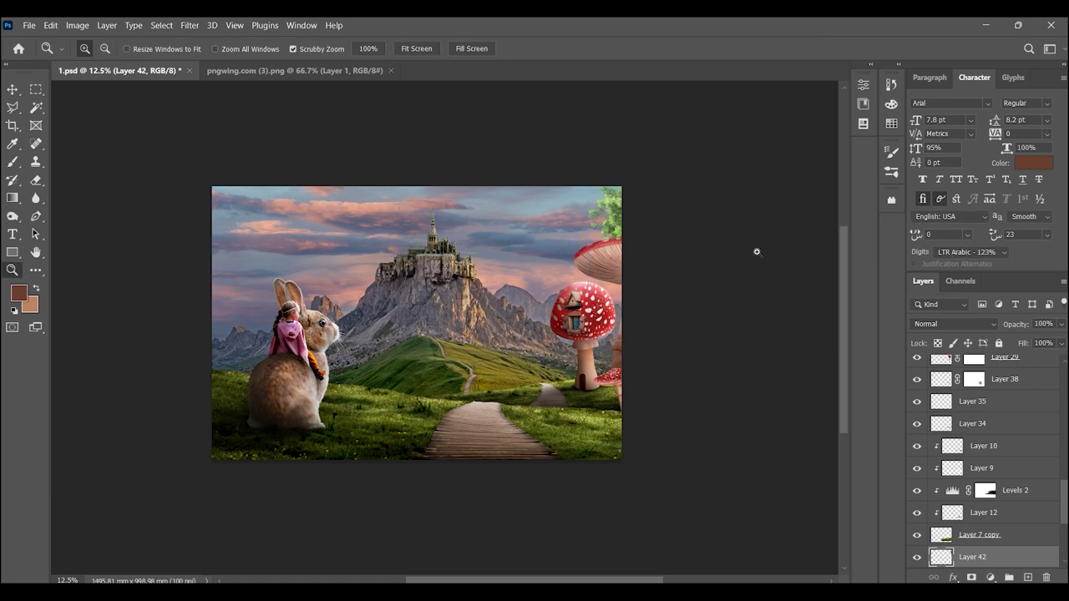
pyautogui.moveTo(617, 233); pyautogui.dragTo(606, 234)
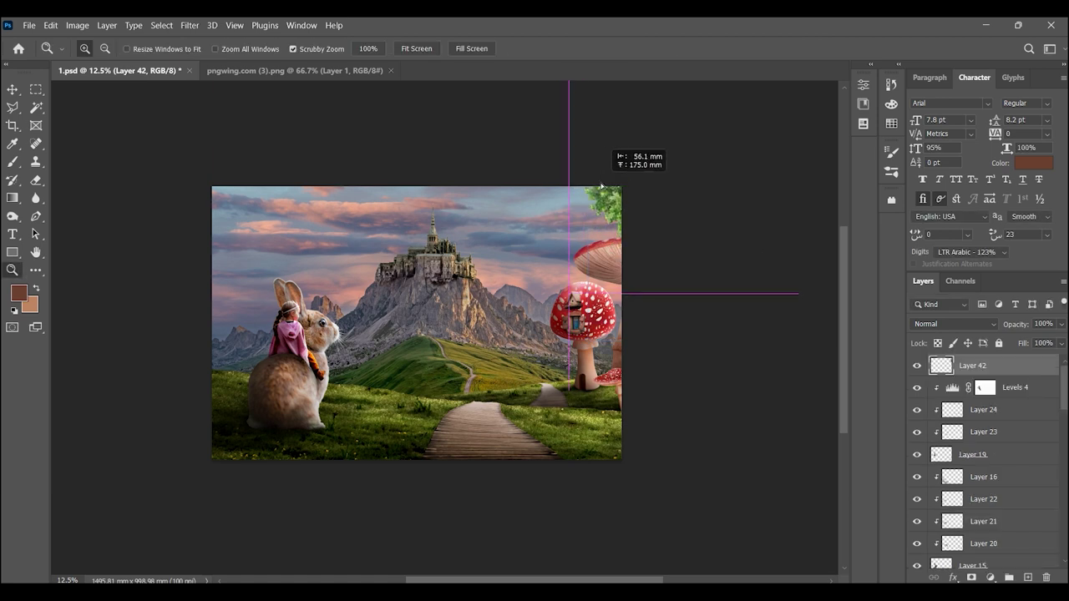
pyautogui.hotkey('ctrl', 't')
pyautogui.moveTo(574, 317); pyautogui.dragTo(587, 387)
pyautogui.moveTo(547, 180)
pyautogui.mouseDown()
pyautogui.moveTo(555, 219)
pyautogui.moveTo(634, 222)
pyautogui.mouseUp()
pyautogui.press('Return')
# - Darken the tree's midtones with Levels and place a copy over the left side
pyautogui.press('z')
pyautogui.hotkey('ctrl', 'l')
pyautogui.moveTo(745, 54)
pyautogui.mouseDown()
pyautogui.moveTo(269, 186)
pyautogui.moveTo(234, 149)
pyautogui.mouseUp()
pyautogui.moveTo(178, 307); pyautogui.dragTo(208, 307)
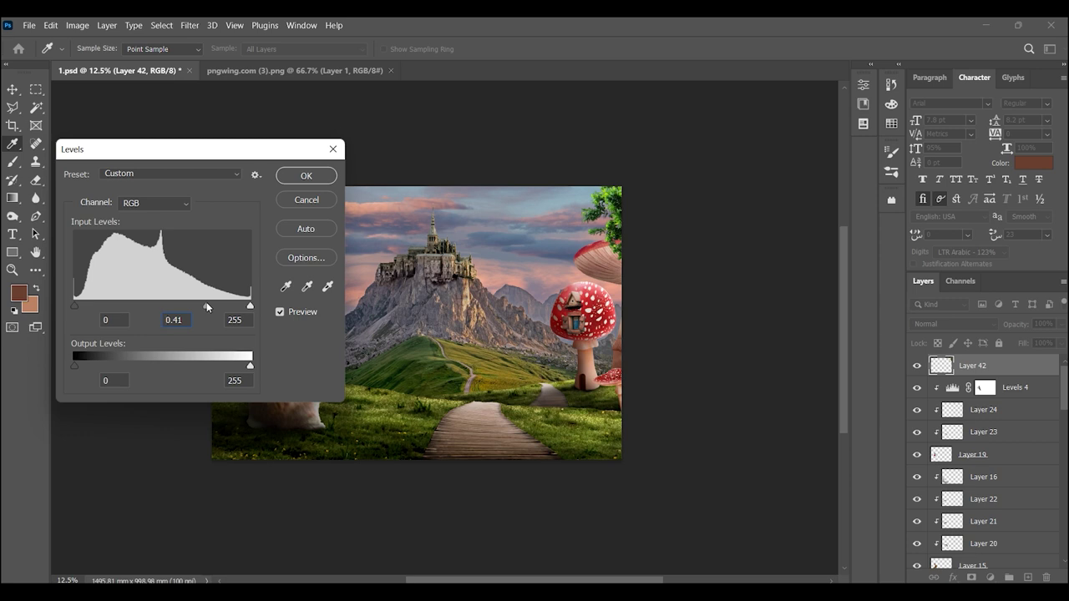
pyautogui.press('Return')
pyautogui.moveTo(605, 205); pyautogui.dragTo(350, 251)
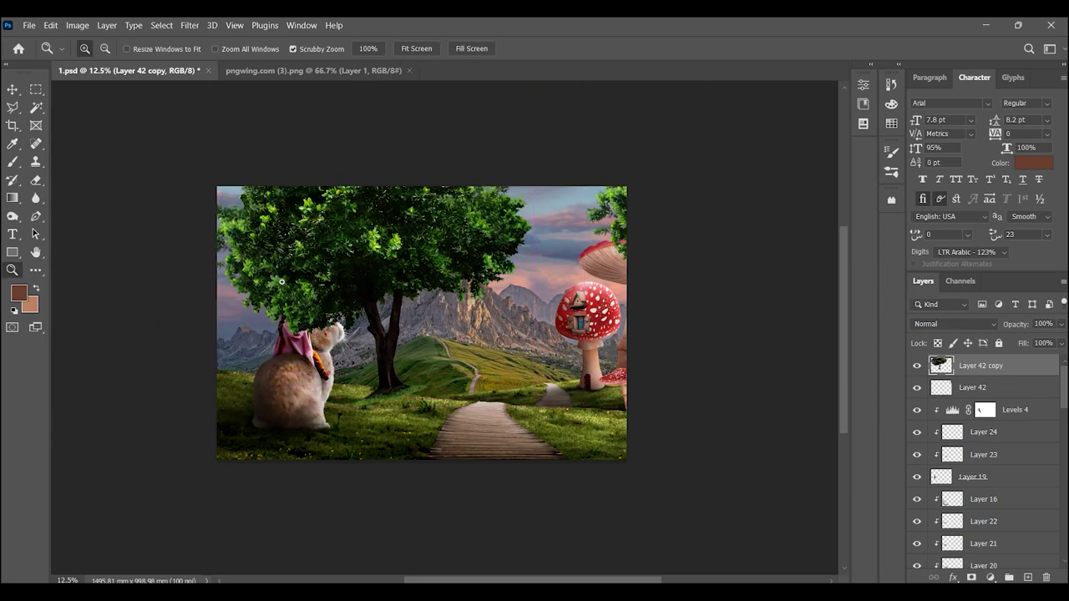
# - Flip the duplicated framing-tree copy horizontally and rotate it into place
pyautogui.hotkey('ctrl', 't')
pyautogui.rightClick(342, 255)
pyautogui.click(384, 529)
pyautogui.moveTo(179, 239)
pyautogui.mouseDown()
pyautogui.moveTo(338, 284)
pyautogui.moveTo(428, 230)
pyautogui.moveTo(423, 243)
pyautogui.mouseUp()
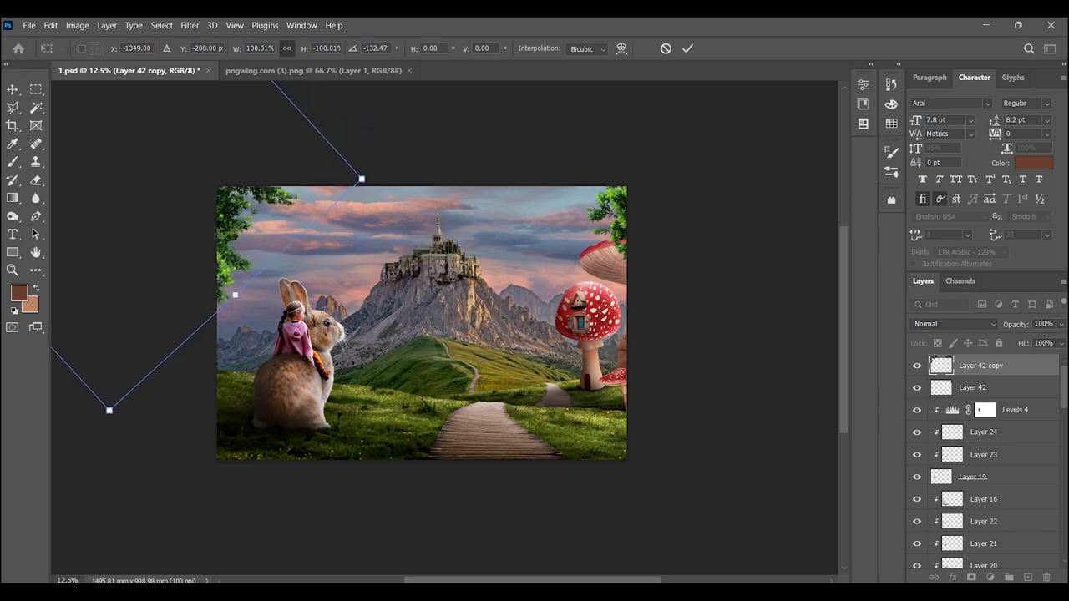
pyautogui.press('Return')
# - Darken the tree copy with Levels, lowering Output white to 135, then zoom to check it
pyautogui.hotkey('ctrl', 'l')
pyautogui.moveTo(248, 143); pyautogui.dragTo(719, 140)
pyautogui.click(719, 300)
pyautogui.moveTo(719, 360); pyautogui.dragTo(670, 360)
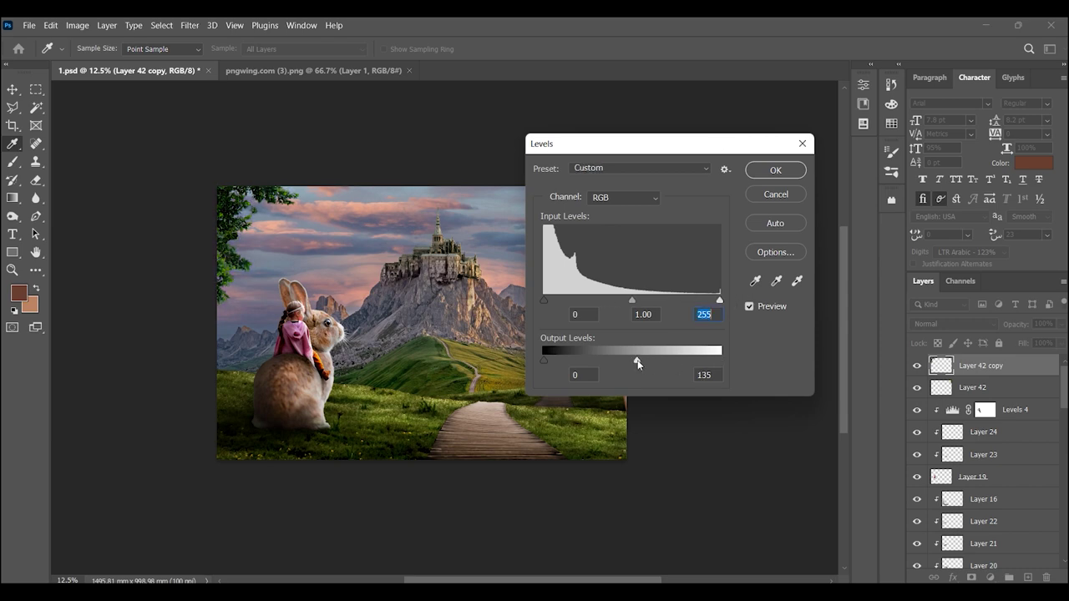
pyautogui.press('Return')
pyautogui.press('z')
pyautogui.moveTo(305, 301); pyautogui.dragTo(470, 183)
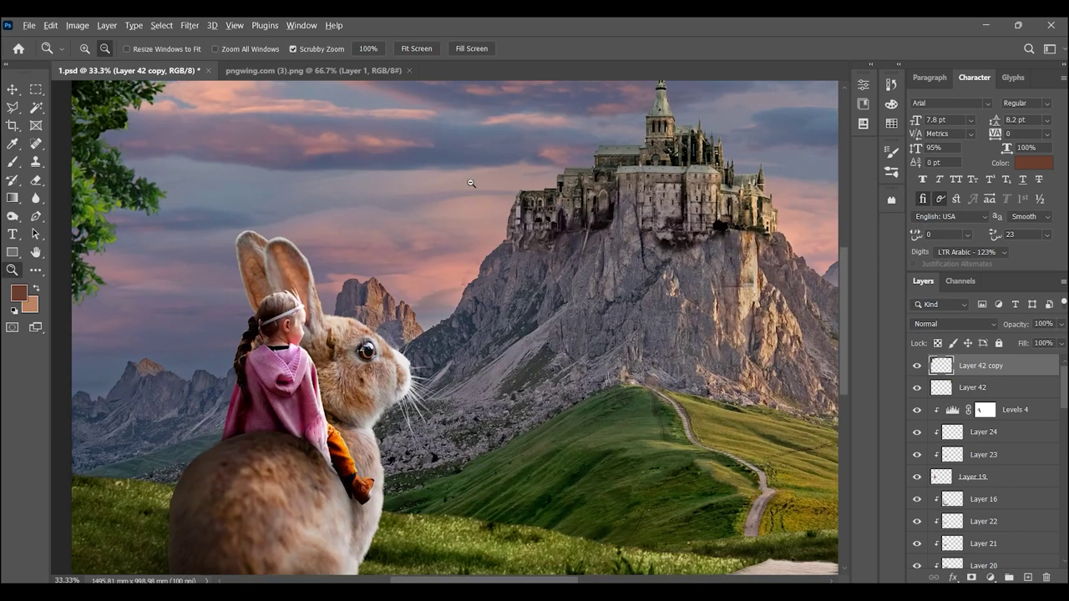
pyautogui.keyDown('alt'); pyautogui.click(471, 183); pyautogui.keyUp('alt')
pyautogui.keyDown('alt'); pyautogui.click(501, 200); pyautogui.keyUp('alt')
pyautogui.keyDown('alt'); pyautogui.click(568, 230); pyautogui.keyUp('alt')
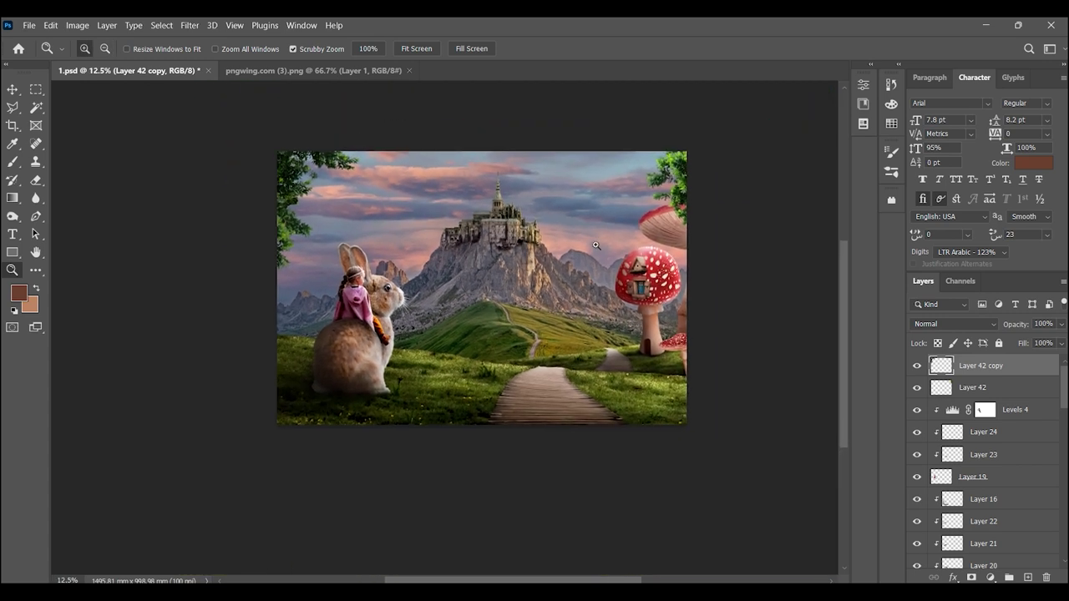
# - Stamp all layers into a merged composite layer with Ctrl+Alt+A, Ctrl+J, Ctrl+E
pyautogui.hotkey('ctrl', 'alt', 'a')
pyautogui.hotkey('ctrl', 'j')
pyautogui.hotkey('ctrl', 'e')
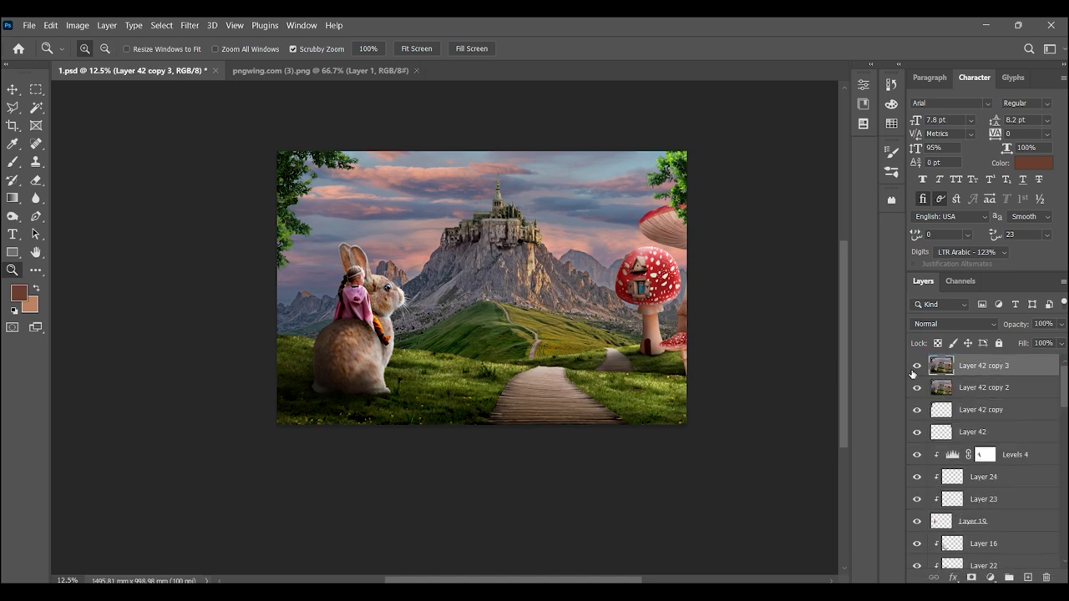
# - Try a Lens Flare on the right tree, then undo it
pyautogui.click(189, 25)
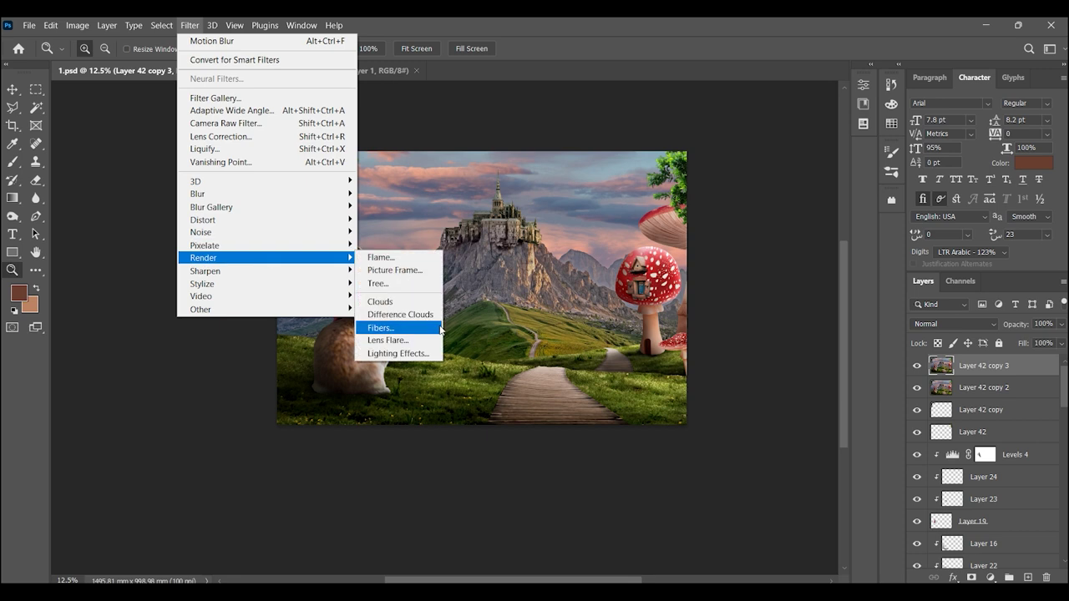
pyautogui.click(413, 341)
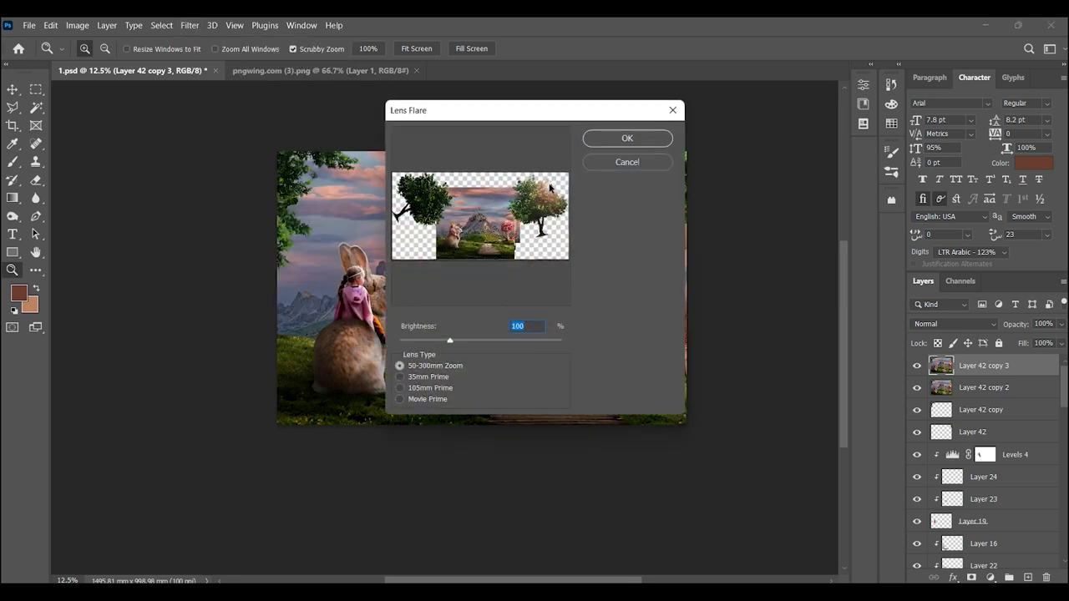
pyautogui.moveTo(549, 189); pyautogui.dragTo(519, 203)
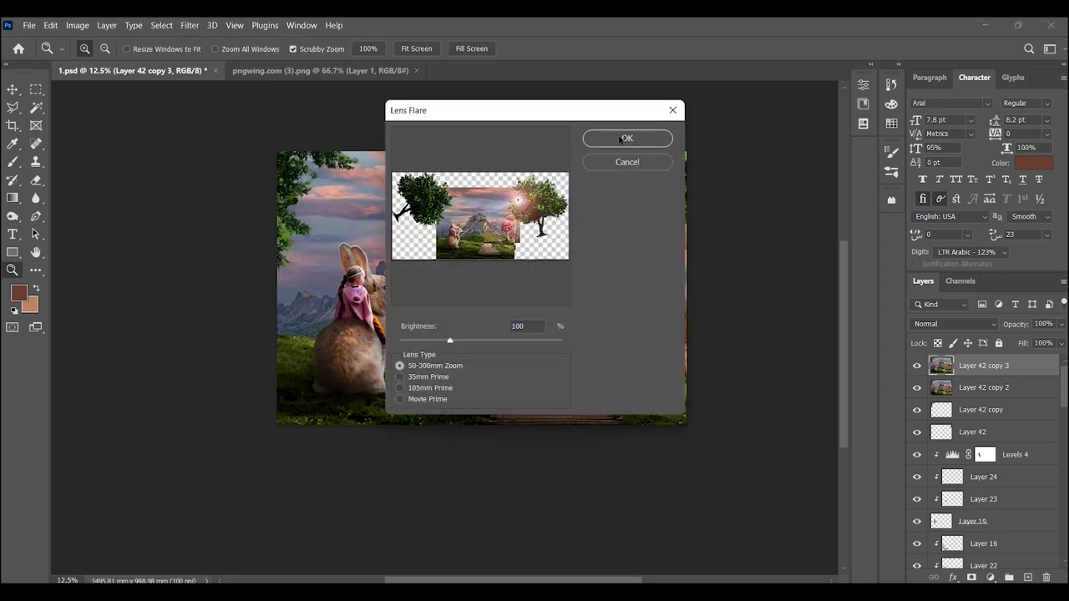
pyautogui.click(621, 139)
pyautogui.hotkey('ctrl', 'z')
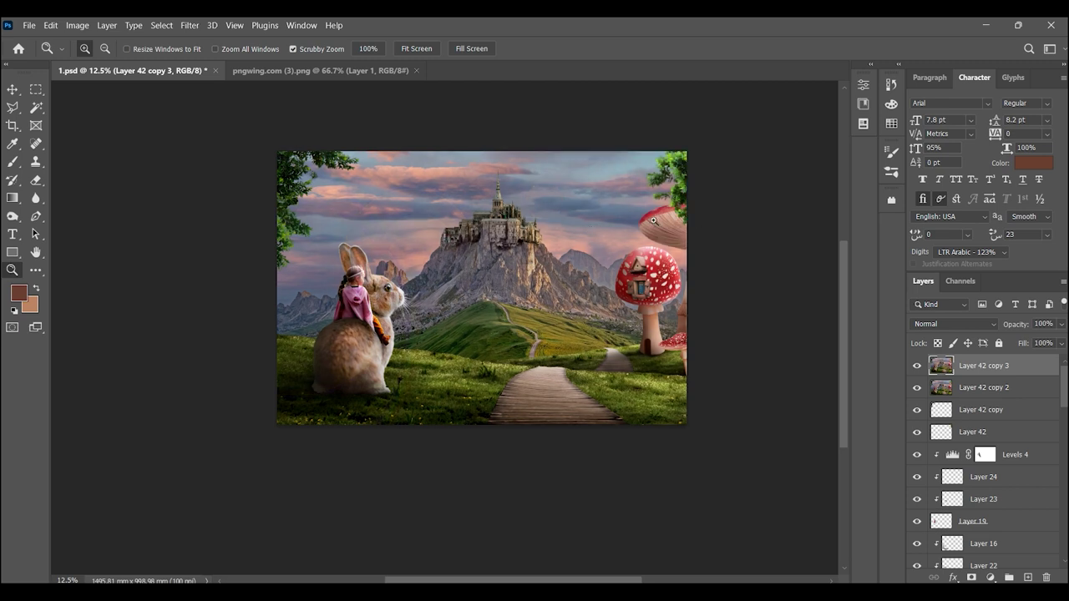
# - Crop the image to the canvas bounds and clear the selection
pyautogui.hotkey('ctrl', 'a')
pyautogui.click(77, 25)
pyautogui.click(92, 159)
pyautogui.click(36, 89)
pyautogui.click(147, 119)
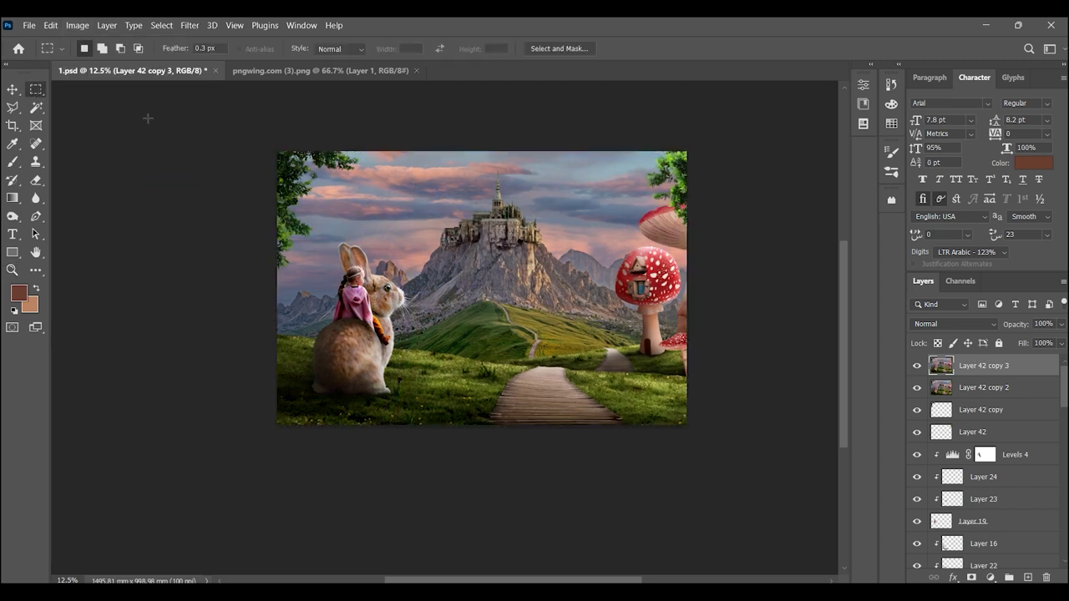
# - Apply Lighting Effects with the 2 O'clock Spotlight preset, tuning intensity, exposure, gloss and metallic
pyautogui.click(190, 25)
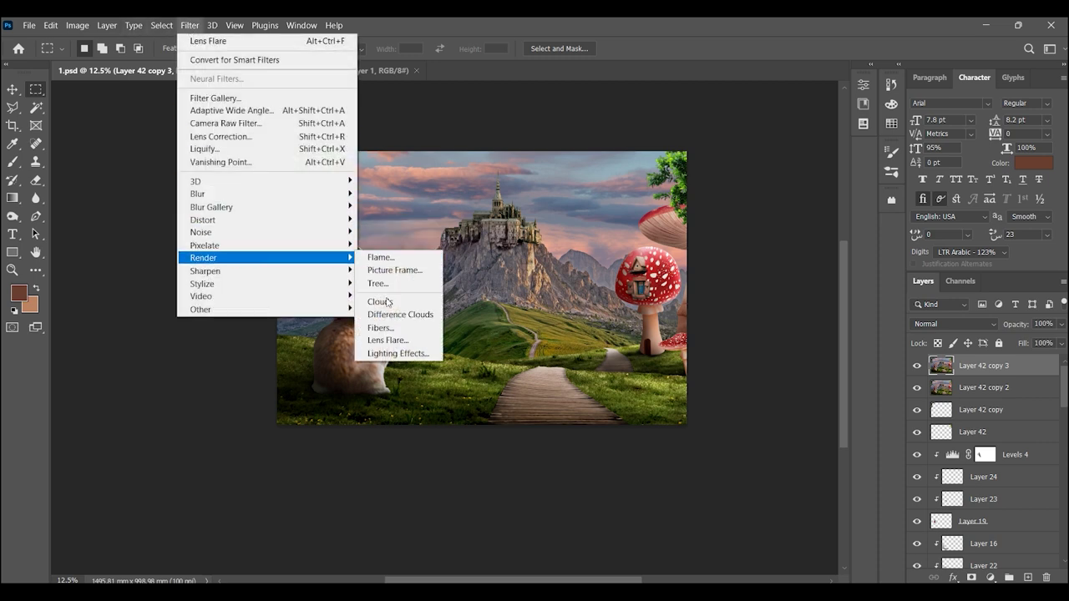
pyautogui.click(398, 353)
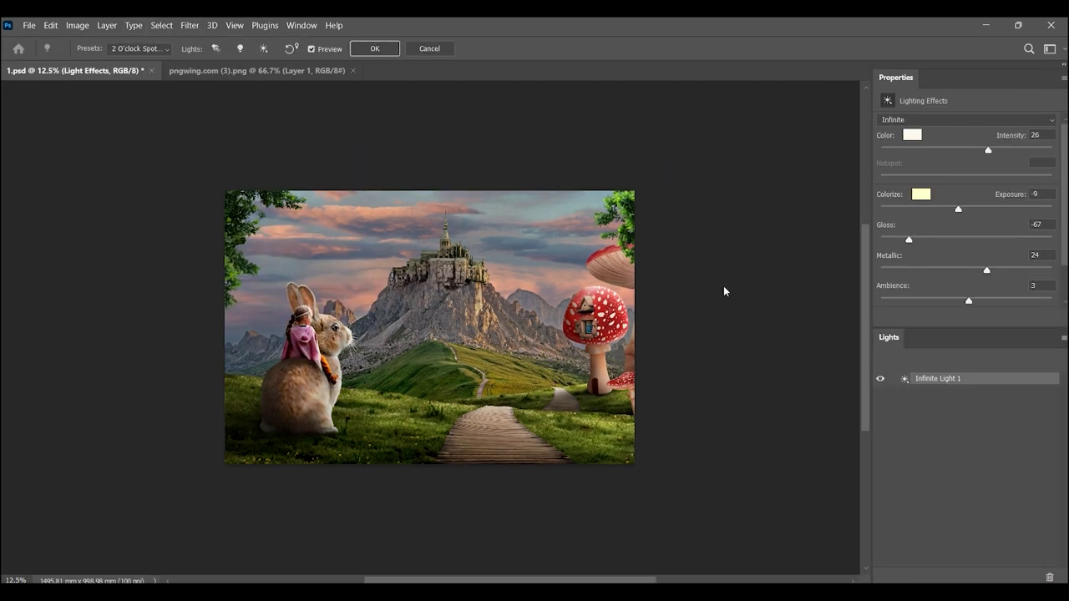
pyautogui.click(167, 48)
pyautogui.click(138, 62)
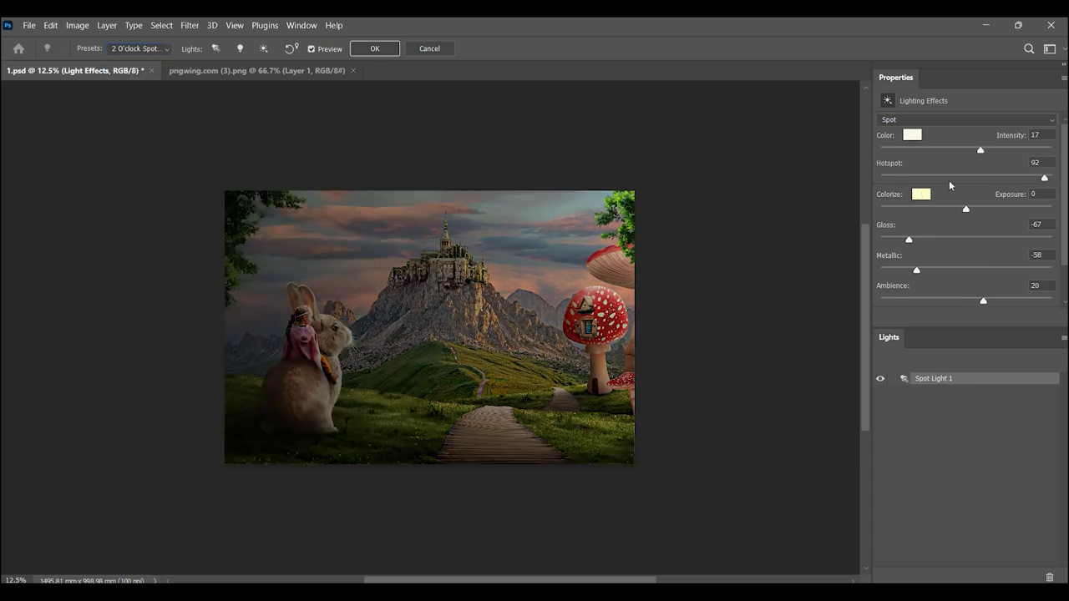
pyautogui.moveTo(980, 152); pyautogui.dragTo(989, 149)
pyautogui.moveTo(1040, 179); pyautogui.dragTo(1030, 181)
pyautogui.moveTo(966, 209)
pyautogui.mouseDown()
pyautogui.moveTo(990, 208)
pyautogui.moveTo(981, 209)
pyautogui.mouseUp()
pyautogui.moveTo(908, 240)
pyautogui.mouseDown()
pyautogui.moveTo(975, 240)
pyautogui.moveTo(877, 239)
pyautogui.mouseUp()
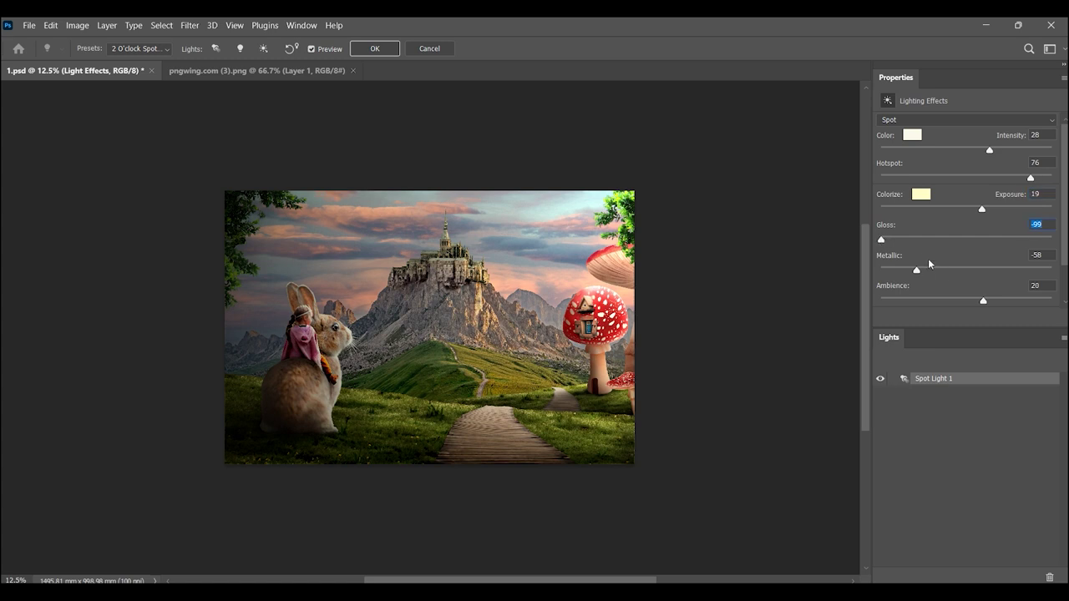
pyautogui.moveTo(916, 270)
pyautogui.mouseDown()
pyautogui.moveTo(969, 270)
pyautogui.moveTo(1025, 298)
pyautogui.moveTo(985, 303)
pyautogui.mouseUp()
pyautogui.click(384, 53)
# - Compare the lit layer with the original and stamp another merged copy
pyautogui.click(917, 366)
pyautogui.click(917, 366)
pyautogui.click(916, 366)
pyautogui.click(916, 366)
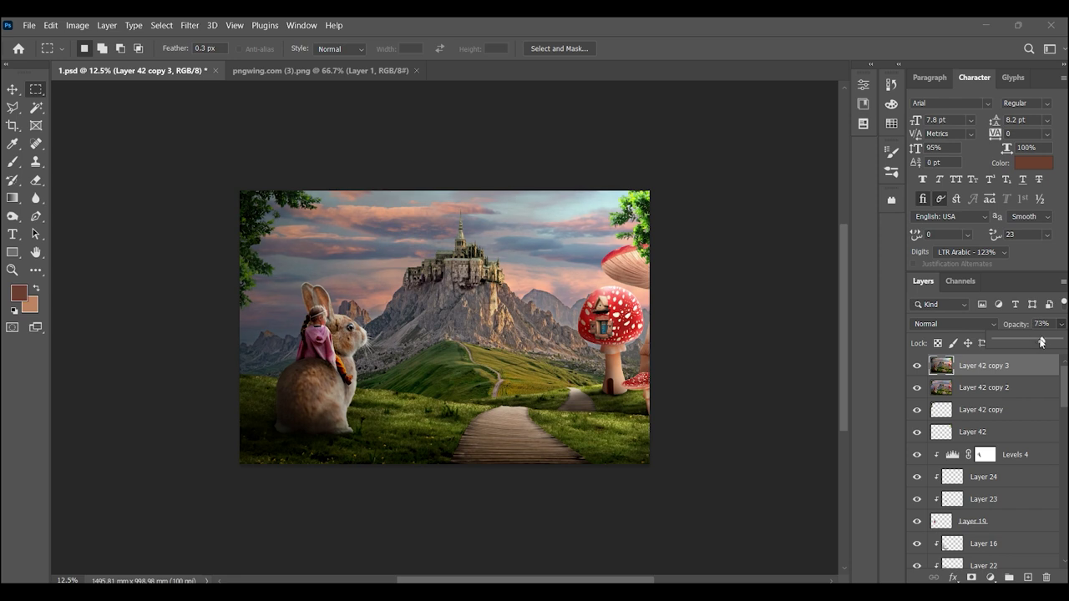
pyautogui.hotkey('ctrl', 'shift', 'alt', 'e')
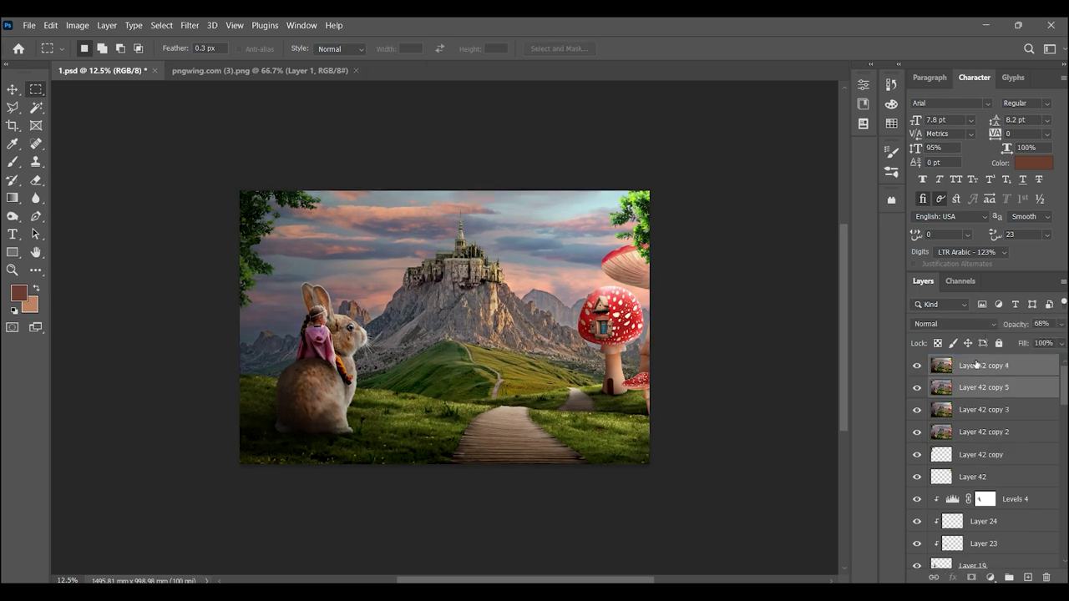
# - Render a 50-300mm Zoom Lens Flare at brightness 100 on Layer 42 copy 4, then compare
pyautogui.click(187, 27)
pyautogui.moveTo(205, 244)
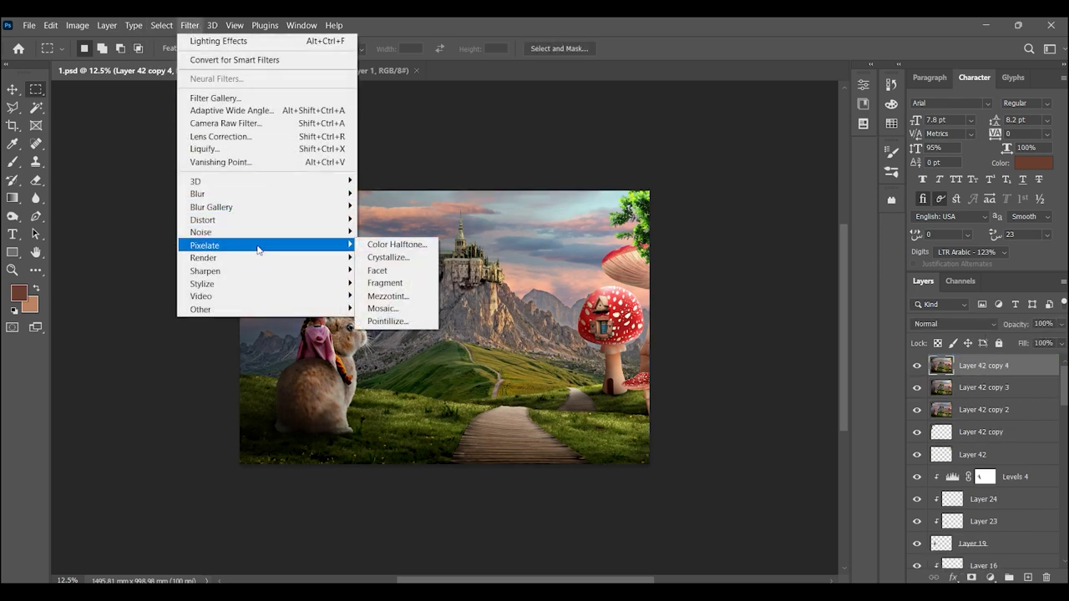
pyautogui.click(388, 341)
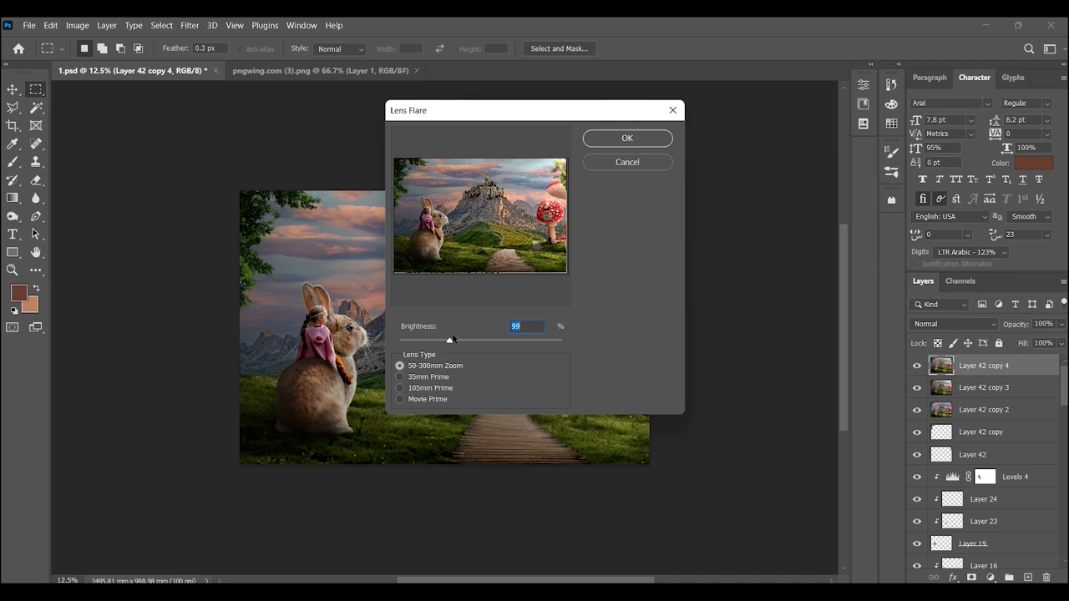
pyautogui.click(618, 137)
pyautogui.click(917, 366)
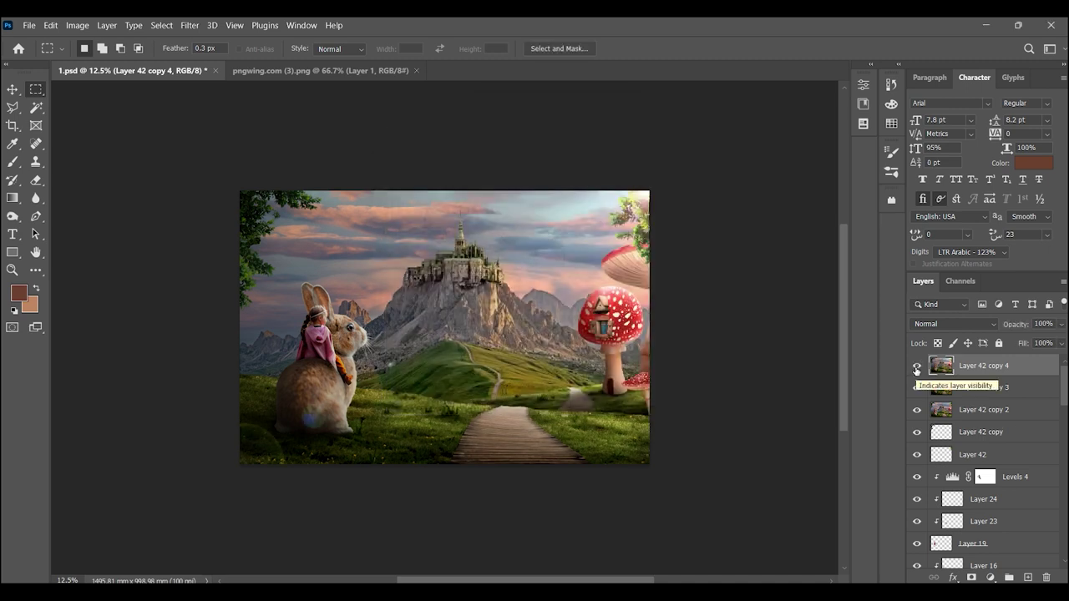
pyautogui.click(917, 366)
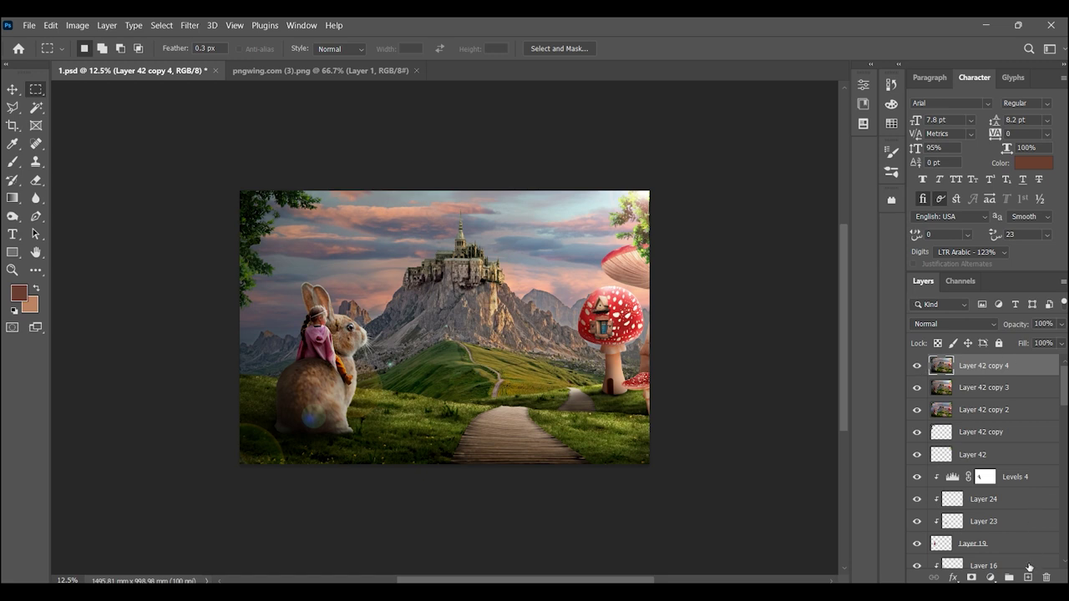
# - On a new layer, draw a #2e3f6f dark blue gradient down from the top
pyautogui.click(1028, 577)
pyautogui.click(13, 198)
pyautogui.press('i')
pyautogui.click(18, 292)
pyautogui.write('2e3f6f')
pyautogui.press('Return')
pyautogui.moveTo(481, 192); pyautogui.dragTo(481, 247)
# - Set the gradient layer to Overlay and resize it to cover the top of the scene
pyautogui.click(954, 323)
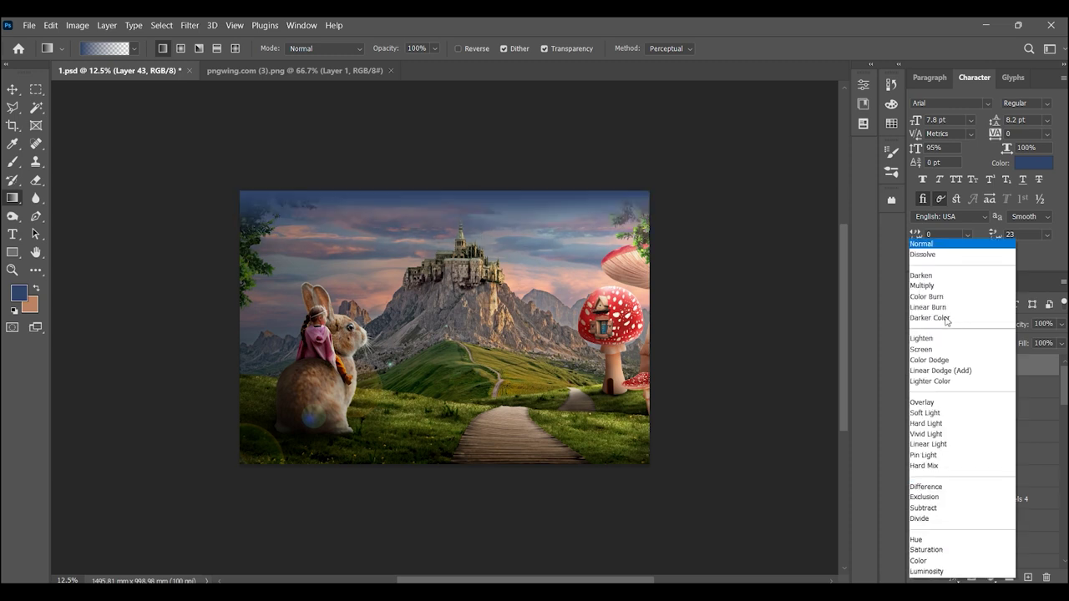
pyautogui.click(934, 403)
pyautogui.click(917, 368)
pyautogui.click(917, 367)
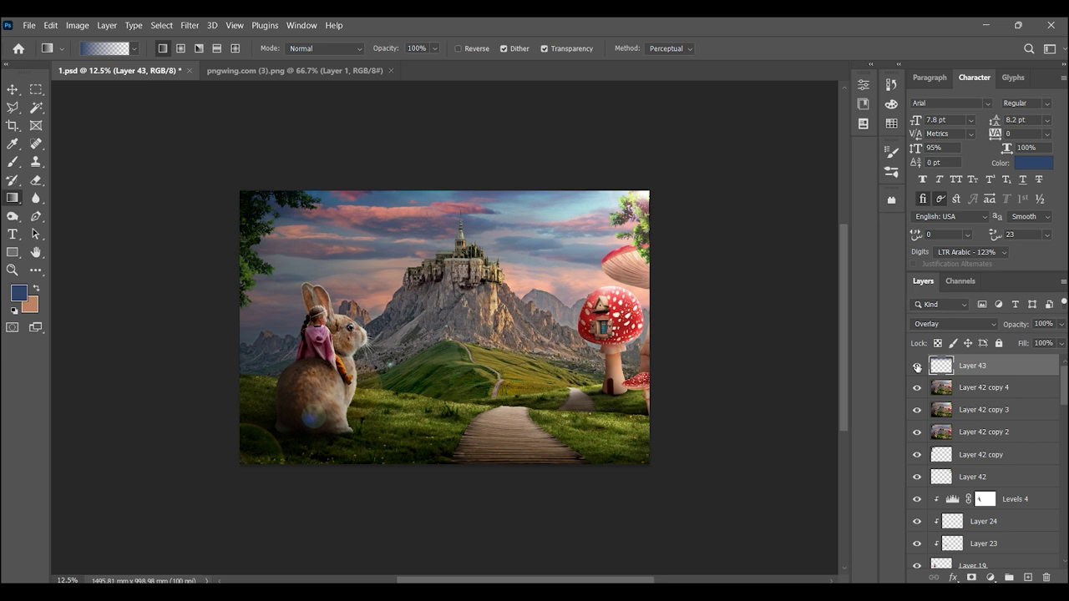
pyautogui.hotkey('ctrl', 't')
pyautogui.moveTo(444, 461)
pyautogui.mouseDown()
pyautogui.moveTo(444, 281)
pyautogui.moveTo(451, 341)
pyautogui.moveTo(462, 319)
pyautogui.mouseUp()
pyautogui.moveTo(461, 300)
pyautogui.mouseDown()
pyautogui.moveTo(456, 357)
pyautogui.moveTo(456, 311)
pyautogui.mouseUp()
pyautogui.press('Return')
# - Duplicate the gradient layer, flip the copy and move it to the image bottom
pyautogui.press('g')
pyautogui.hotkey('ctrl', 'j')
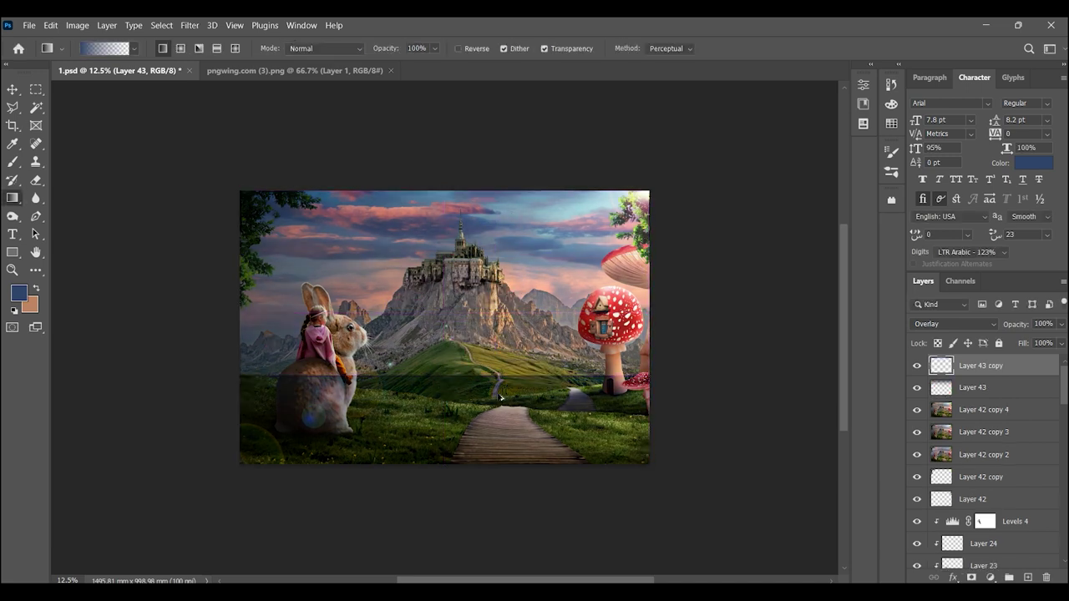
pyautogui.hotkey('ctrl', 't')
pyautogui.moveTo(370, 441)
pyautogui.mouseDown()
pyautogui.moveTo(409, 422)
pyautogui.moveTo(410, 466)
pyautogui.mouseUp()
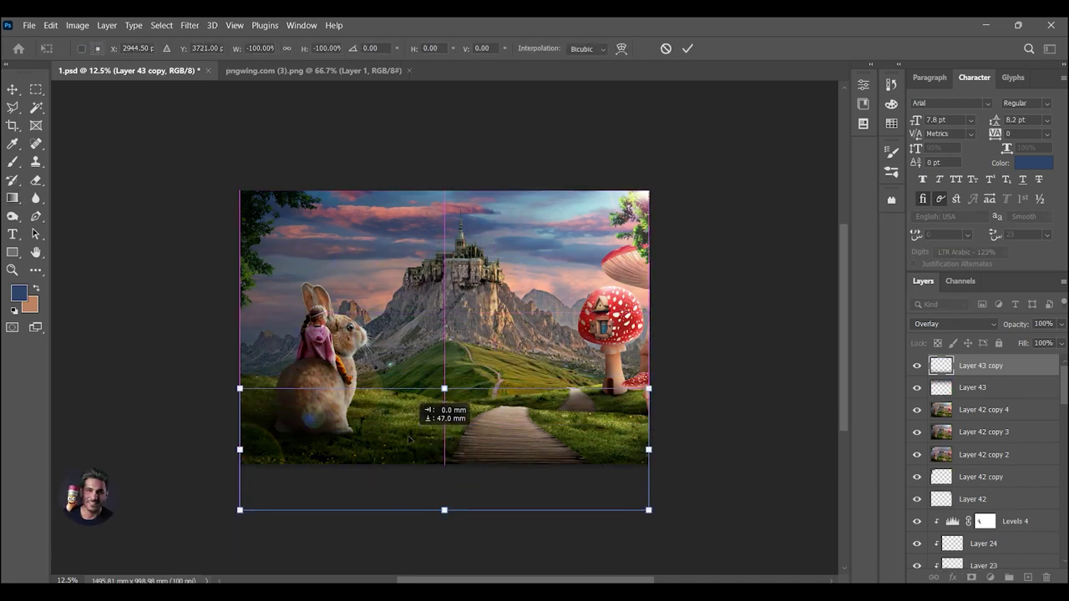
pyautogui.press('Return')
# - Shift the copy's hue with Hue/Saturation and lower its opacity to 38%
pyautogui.hotkey('ctrl', 'u')
pyautogui.moveTo(855, 167)
pyautogui.mouseDown()
pyautogui.moveTo(827, 167)
pyautogui.moveTo(886, 167)
pyautogui.mouseUp()
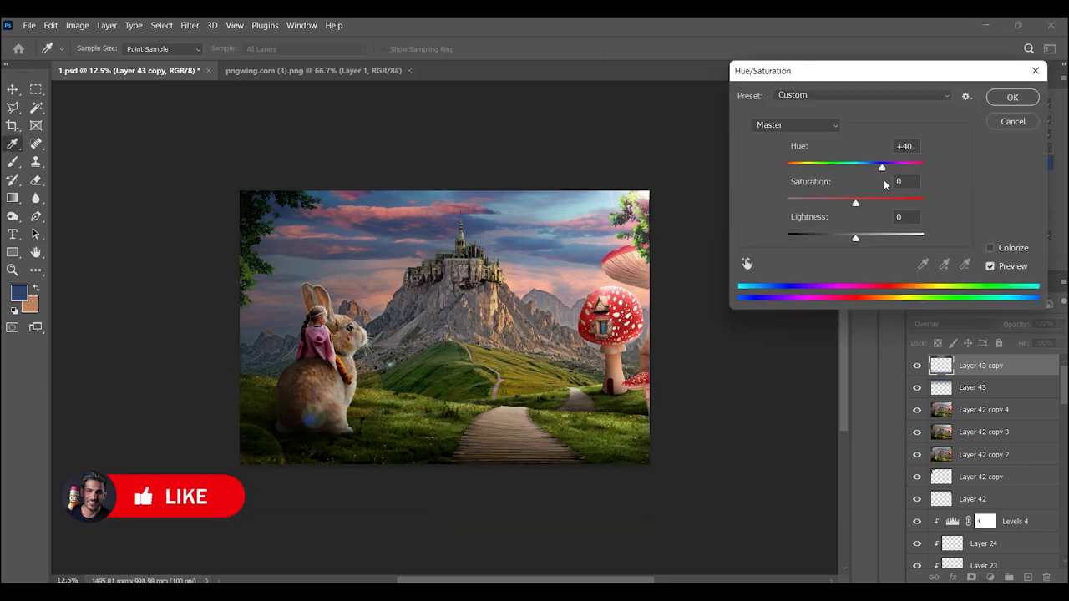
pyautogui.click(1011, 98)
pyautogui.press('g')
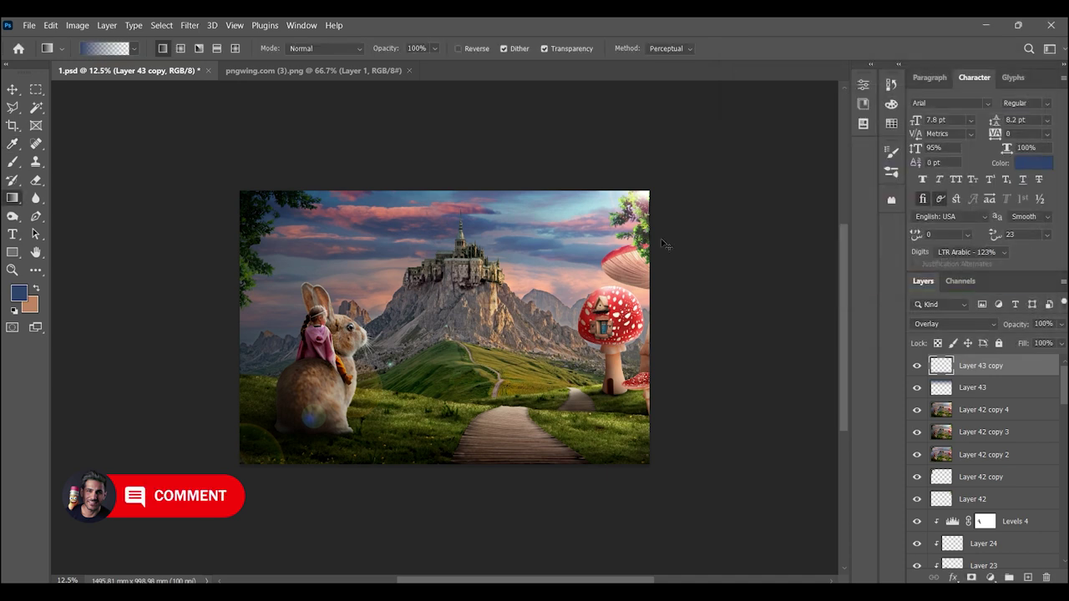
pyautogui.hotkey('ctrl', '0')
pyautogui.press('z')
pyautogui.hotkey('ctrl', '-')
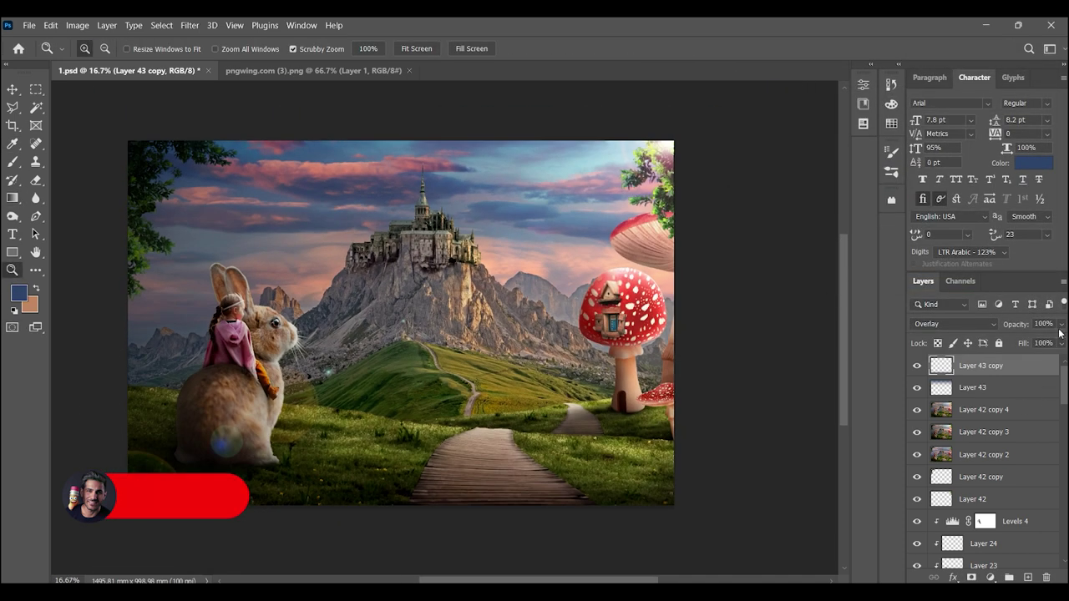
pyautogui.click(1060, 324)
pyautogui.moveTo(1059, 340)
pyautogui.mouseDown()
pyautogui.moveTo(1005, 343)
pyautogui.moveTo(1019, 341)
pyautogui.mouseUp()
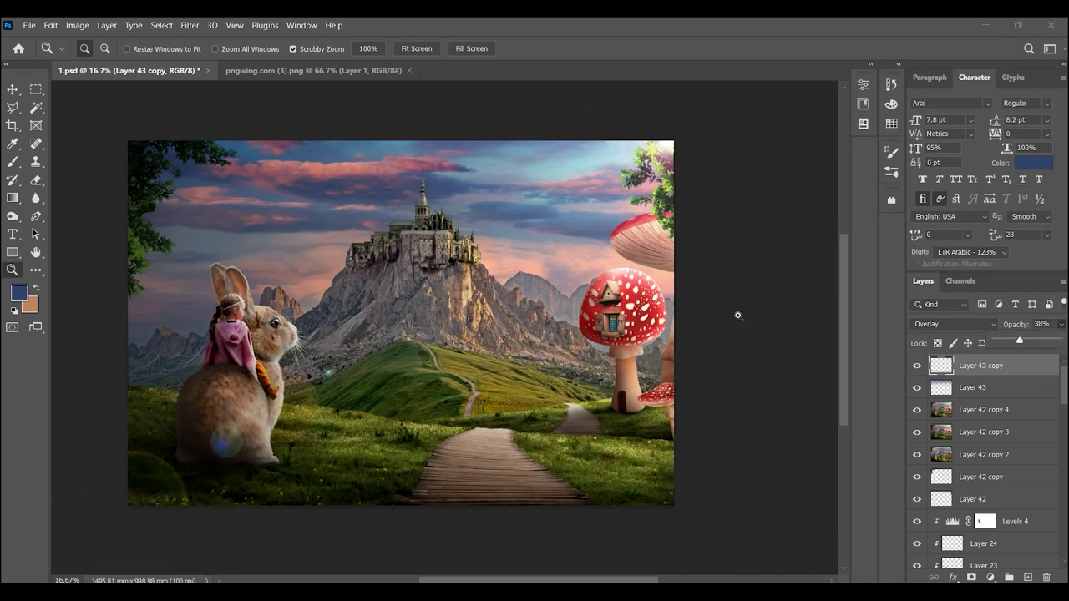
pyautogui.keyDown('alt'); pyautogui.click(523, 276); pyautogui.keyUp('alt')
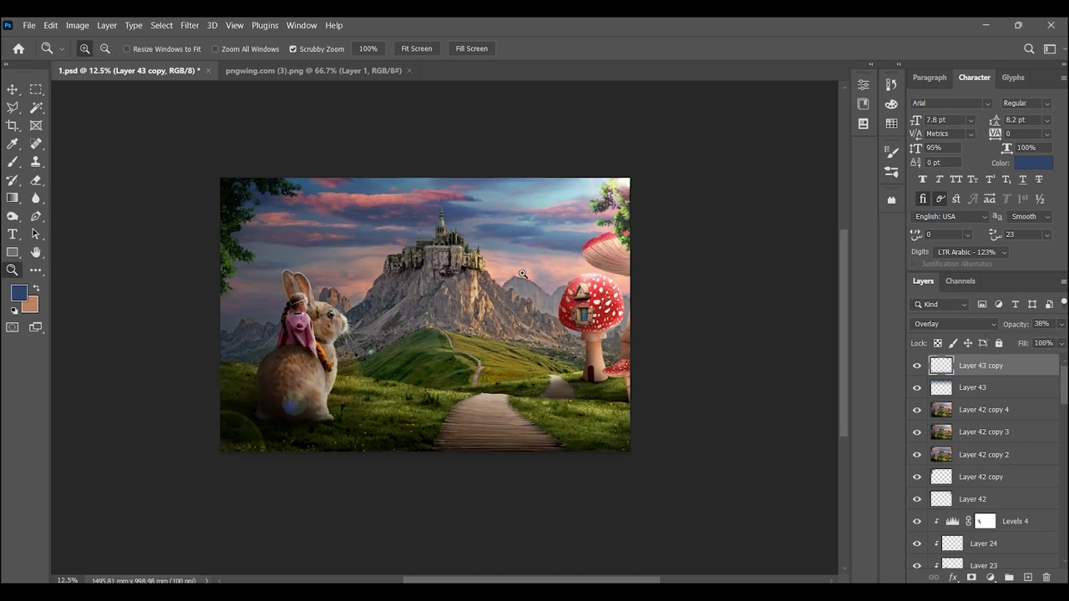